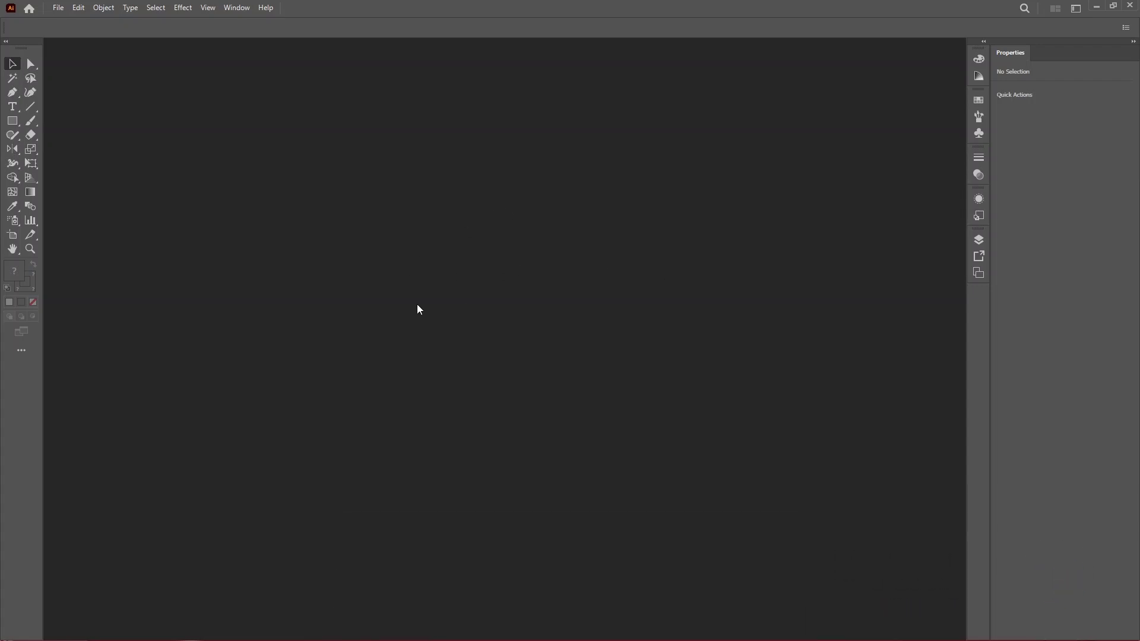
Create a new document 1080 px wide and 1080 px high, using pixels as the unit
{"action": "left_click", "coordinate": [58, 7]}
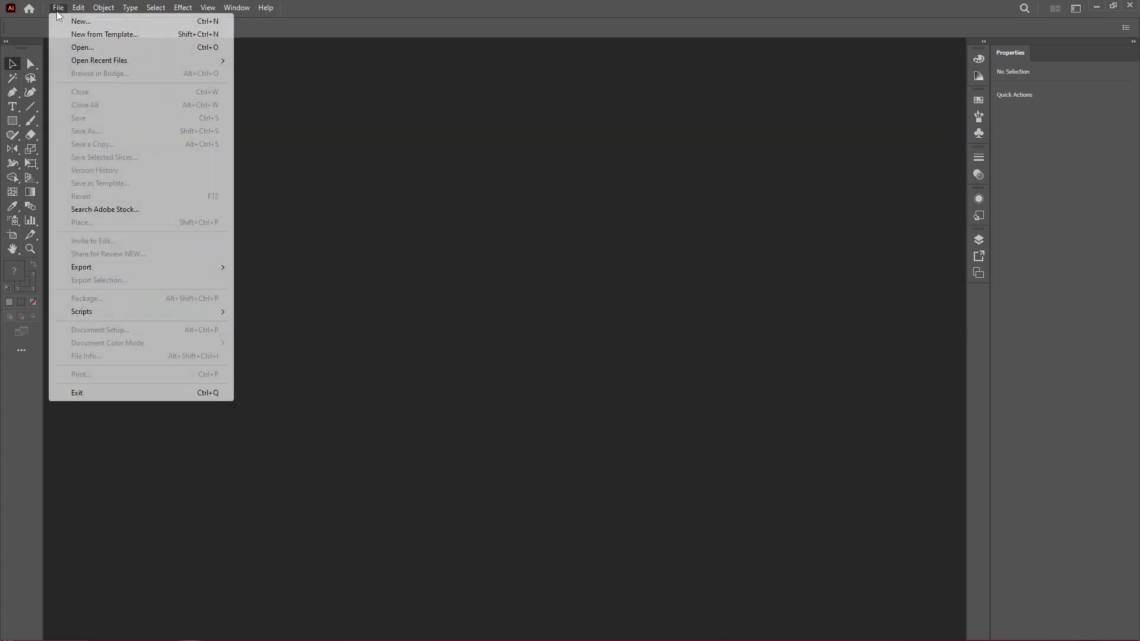
{"action": "left_click", "coordinate": [62, 20]}
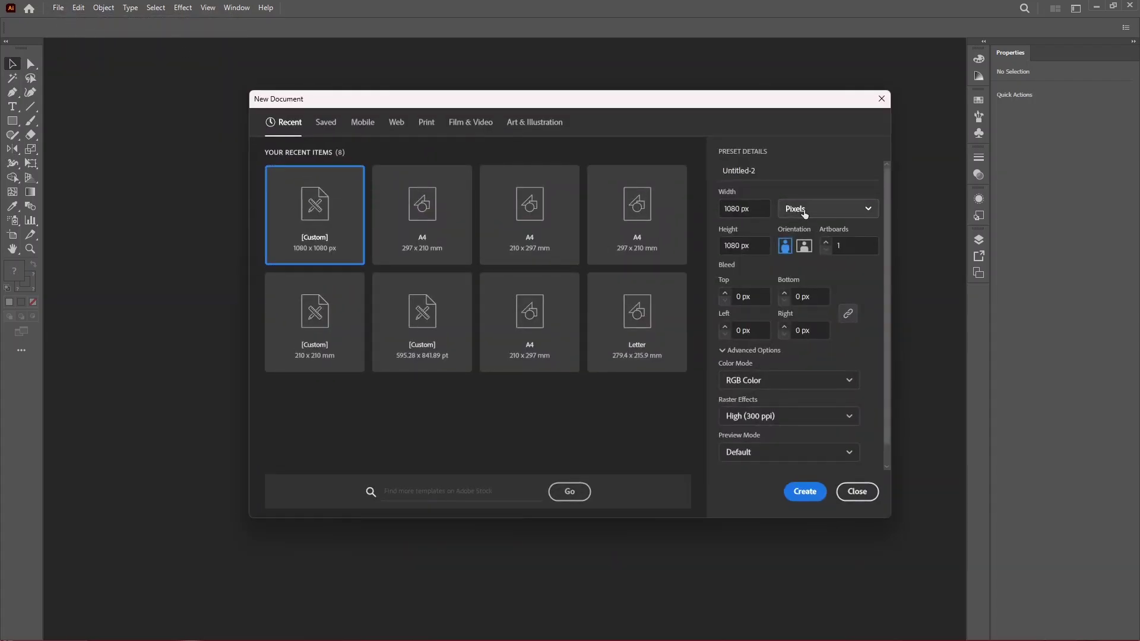
{"action": "left_click", "coordinate": [809, 212]}
{"action": "left_click", "coordinate": [798, 232]}
{"action": "left_click", "coordinate": [757, 211]}
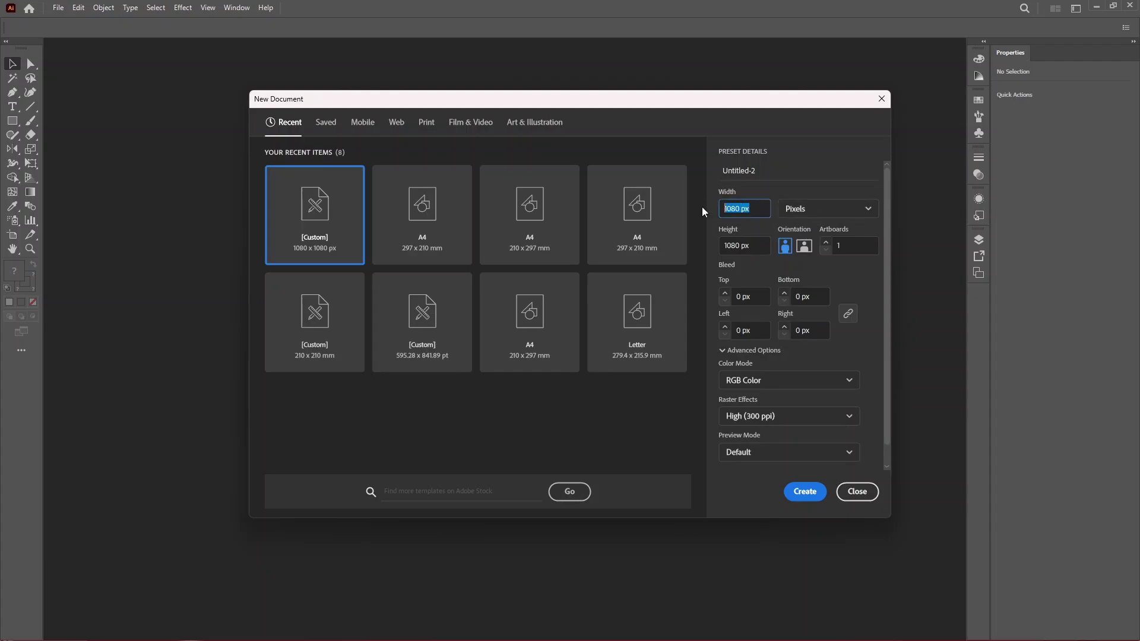
{"action": "key", "text": "Tab"}
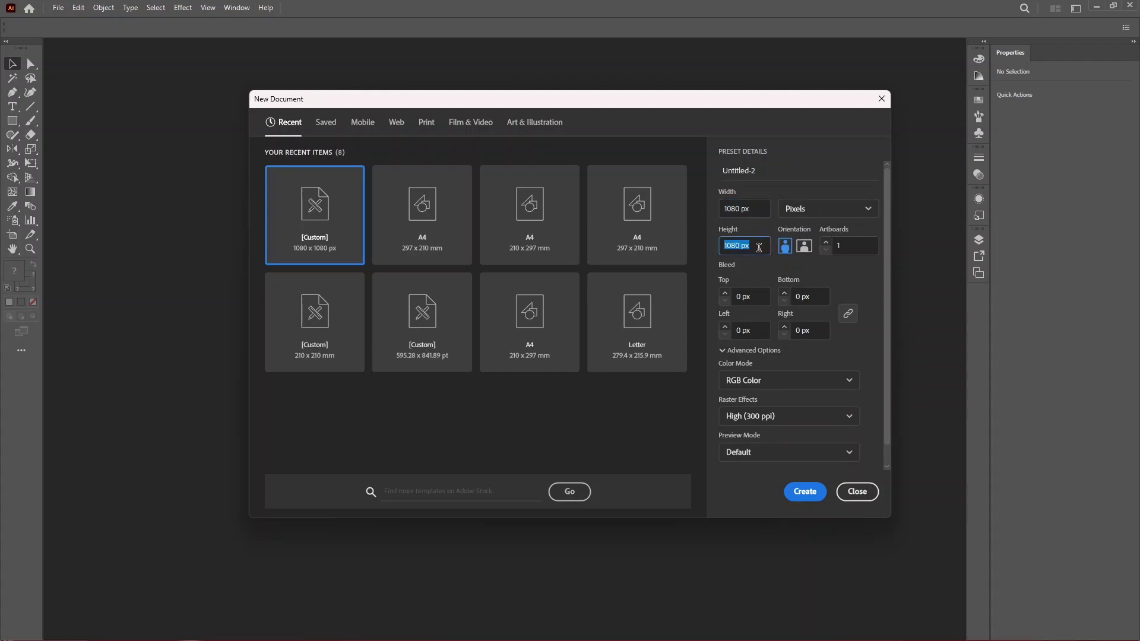
{"action": "left_click", "coordinate": [794, 496]}
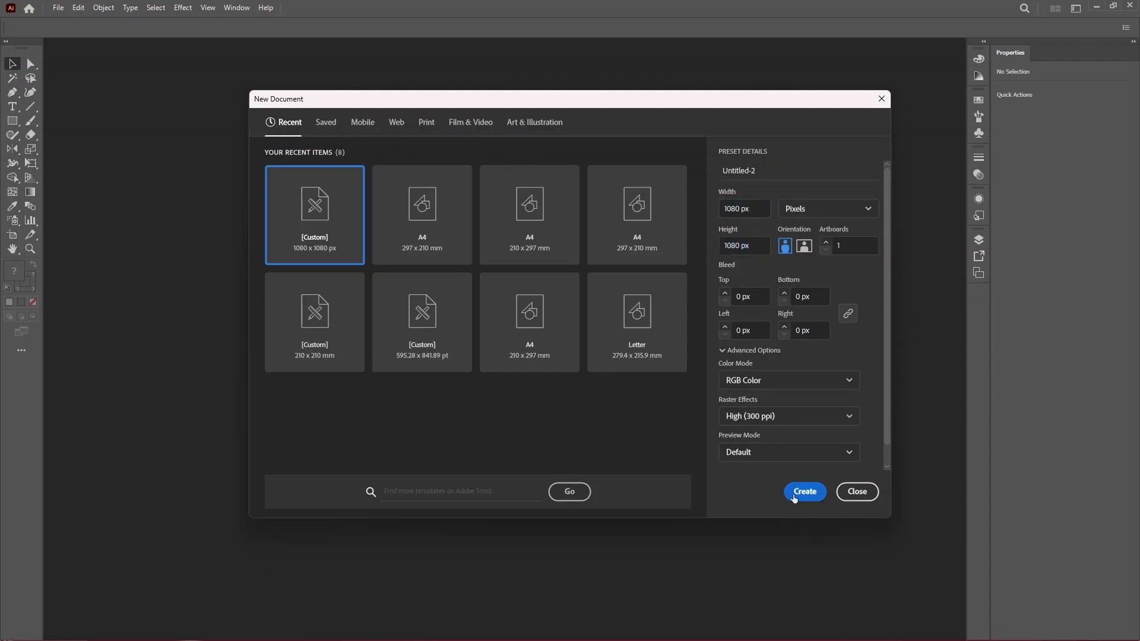
Paste the row of eight colour swatch squares and move it above the artboard
{"action": "key", "text": "ctrl+v"}
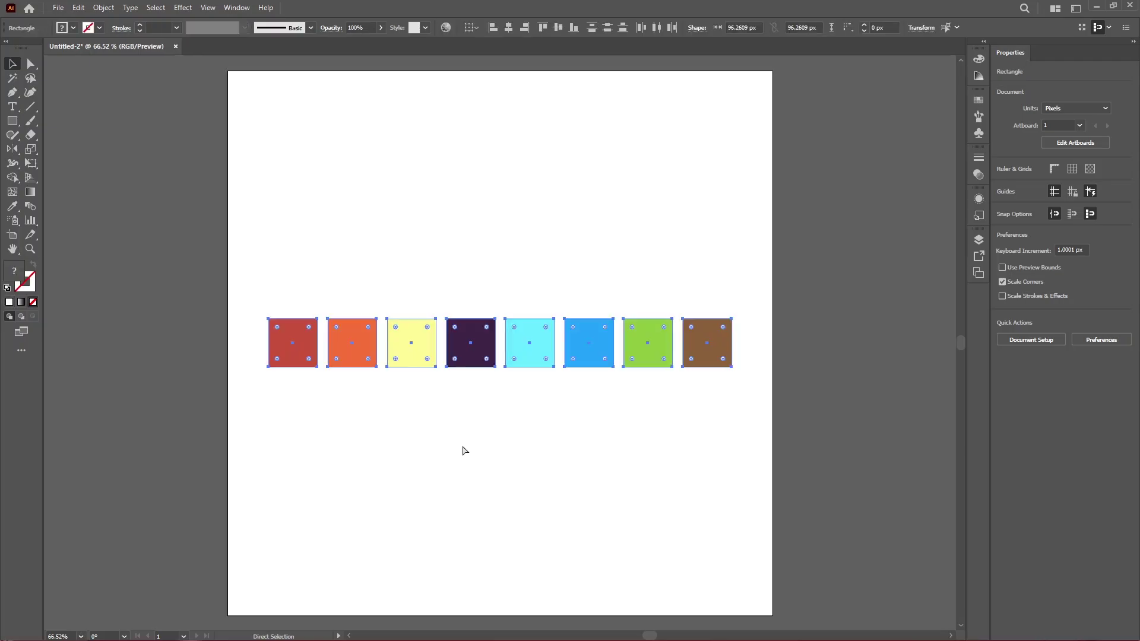
{"action": "left_click_drag", "start_coordinate": [462, 323], "coordinate": [454, 100]}
{"action": "scroll", "coordinate": [434, 87], "scroll_direction": "up", "scroll_amount": 1}
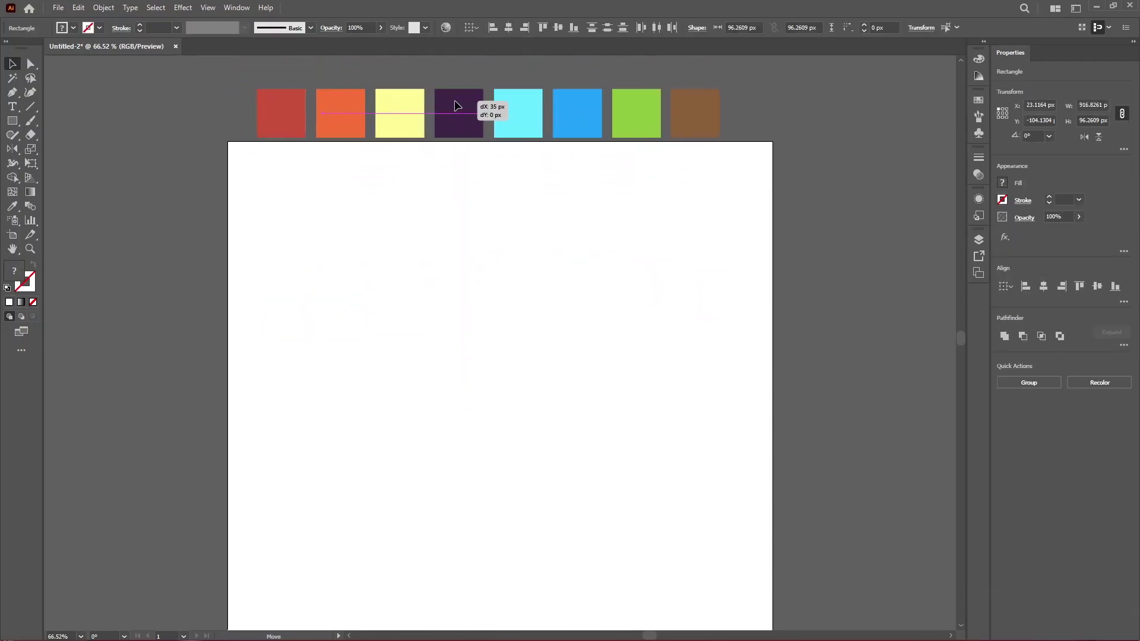
{"action": "key", "text": "ctrl+minus"}
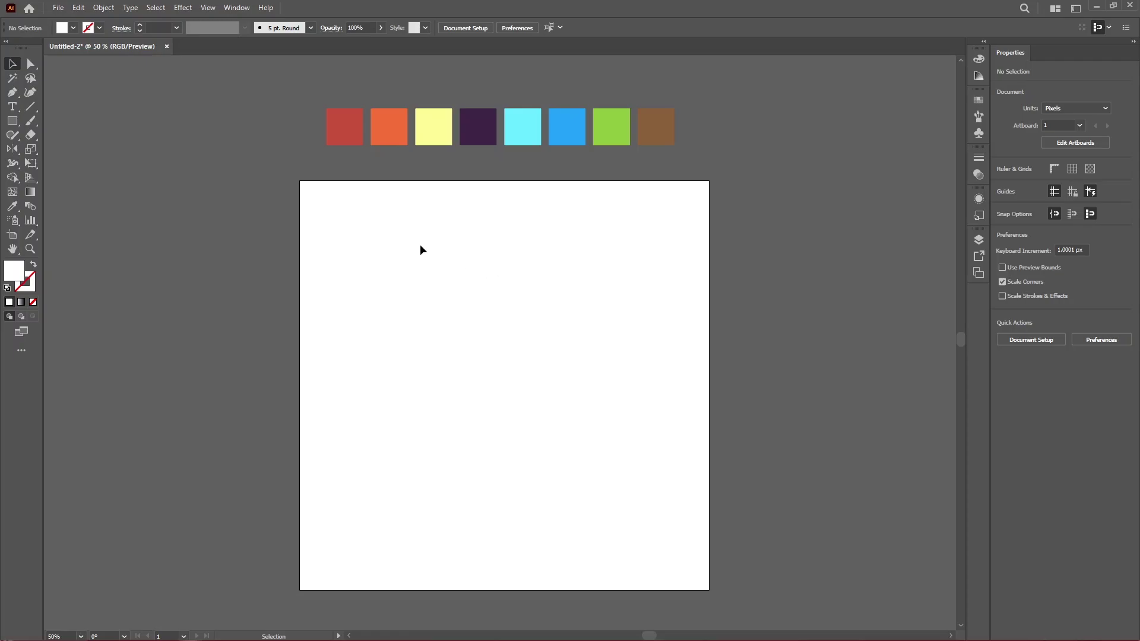
Create a rectangle measuring exactly 1080 by 1080 px for the background
{"action": "key", "text": "m"}
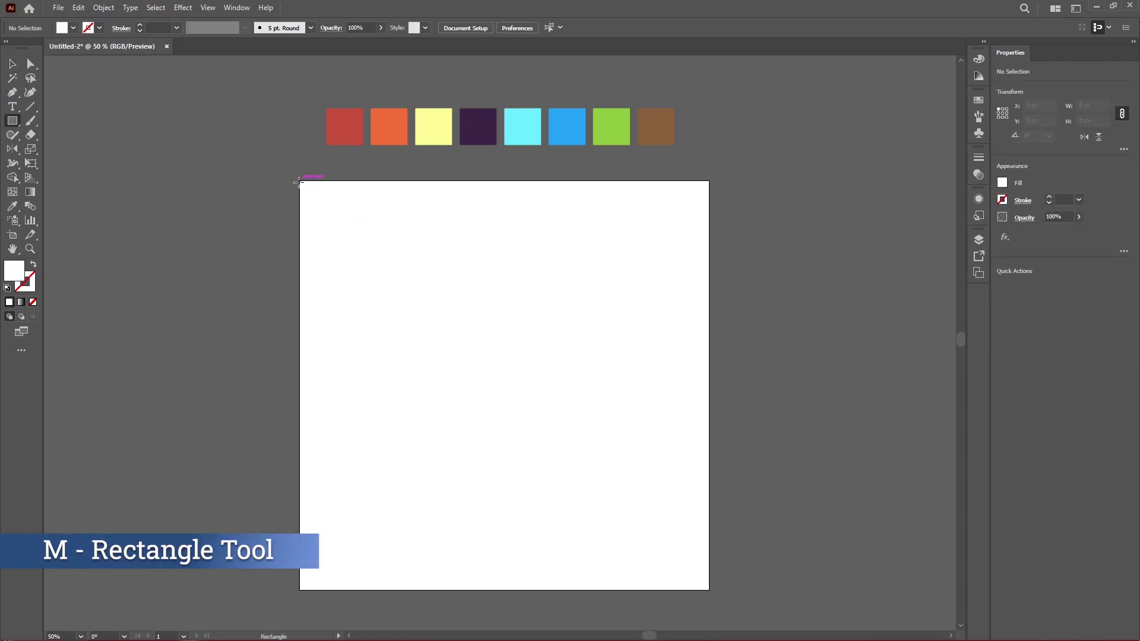
{"action": "left_click", "coordinate": [415, 304]}
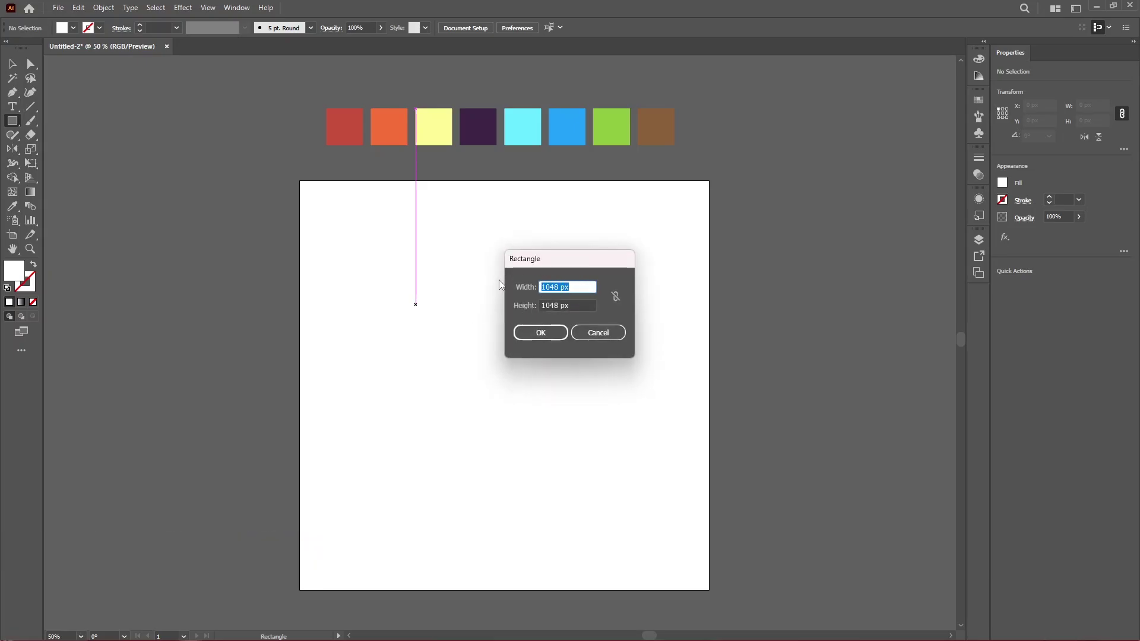
{"action": "type", "text": "1080"}
{"action": "key", "text": "Tab"}
{"action": "type", "text": "1"}
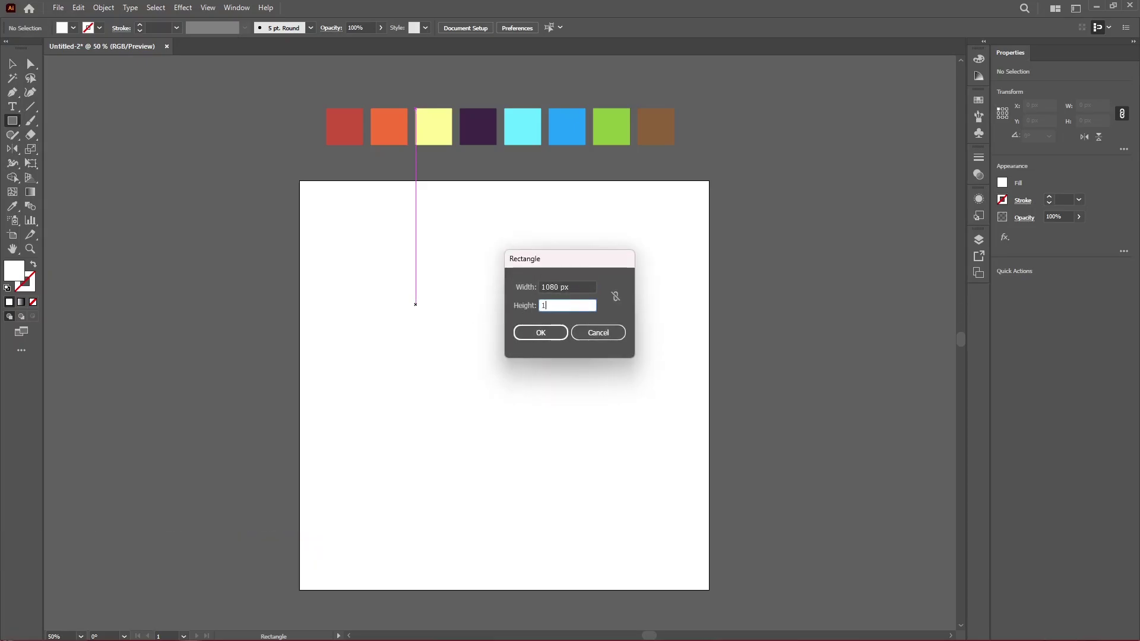
{"action": "key", "text": "Return"}
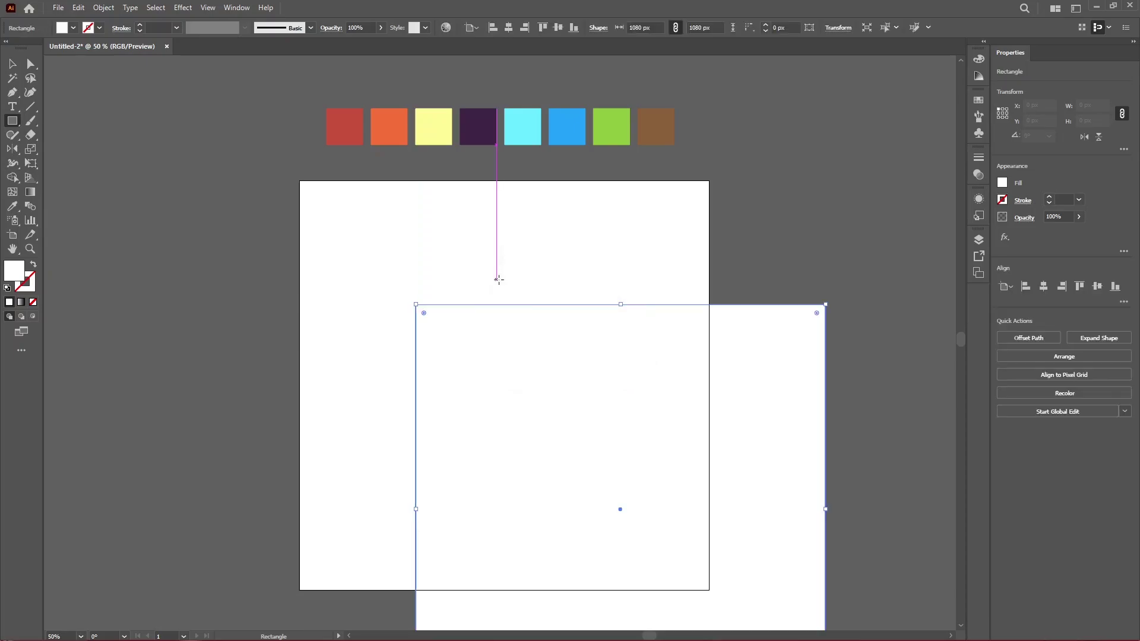
Fill the large square with the light cyan swatch colour and move it to cover the artboard
{"action": "key", "text": "i"}
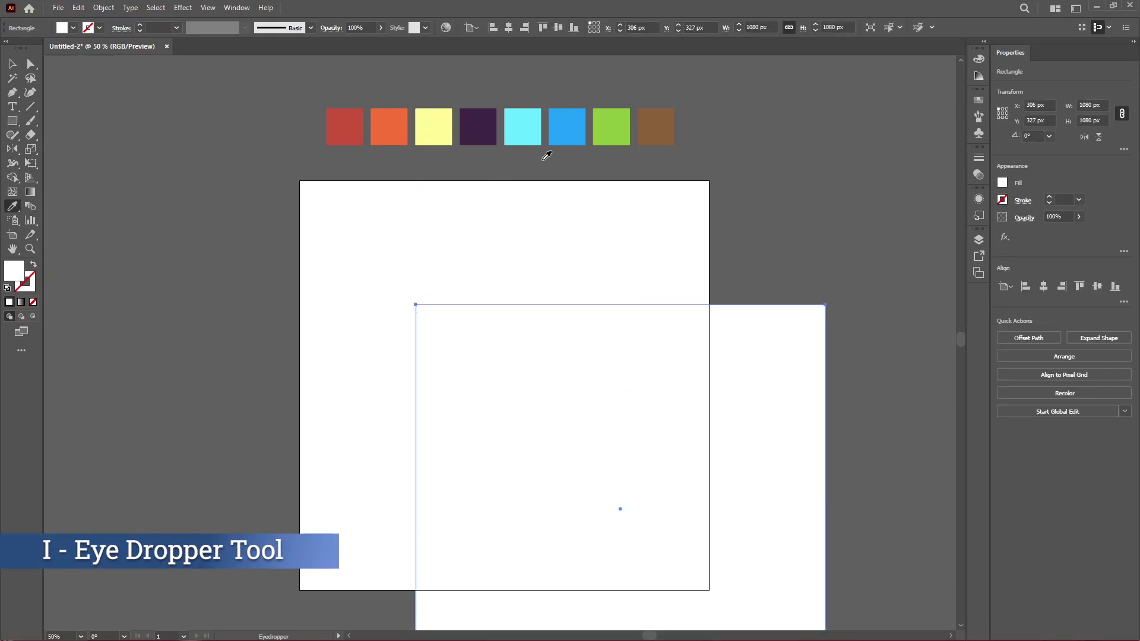
{"action": "left_click", "coordinate": [522, 123]}
{"action": "left_click", "coordinate": [12, 63]}
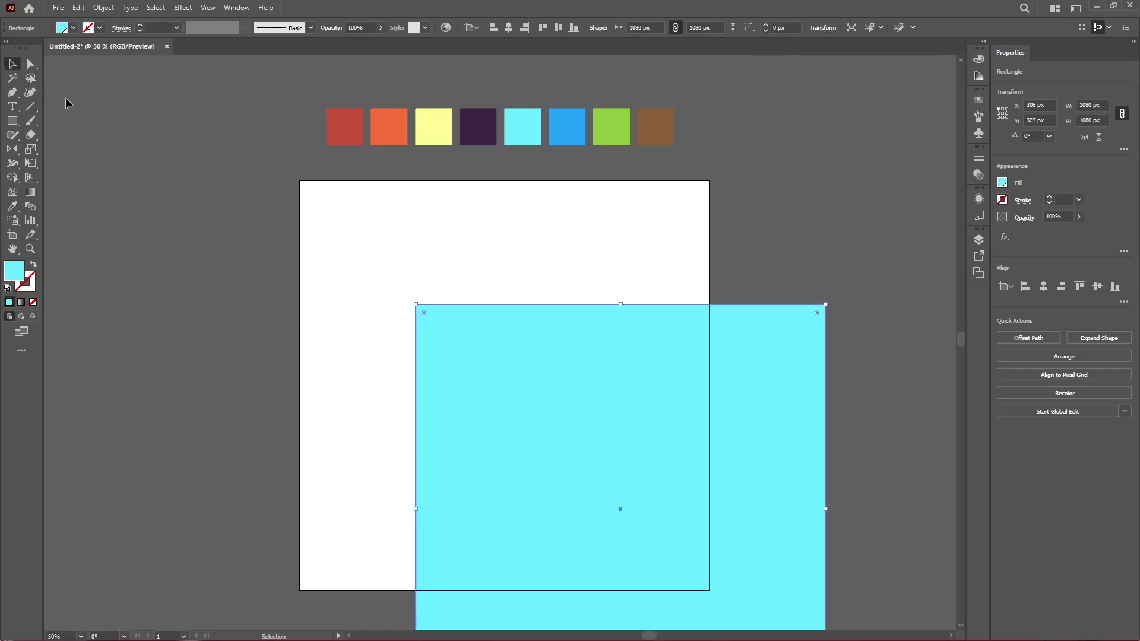
{"action": "left_click_drag", "start_coordinate": [463, 384], "coordinate": [347, 256]}
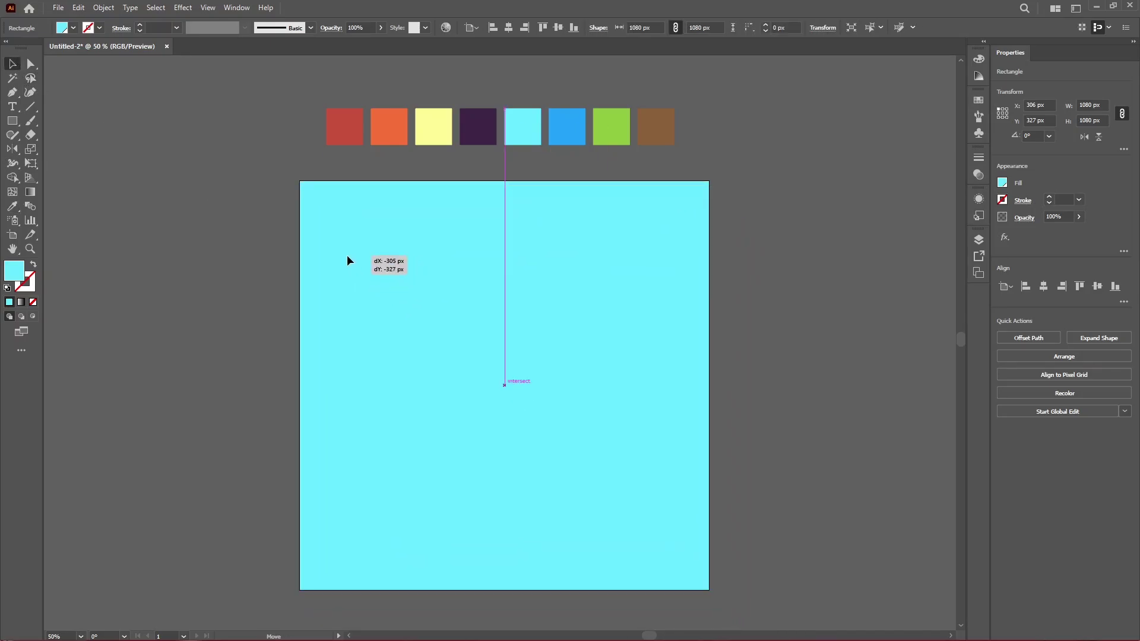
Lock the cyan background square
{"action": "left_click", "coordinate": [721, 419]}
{"action": "left_click", "coordinate": [406, 354]}
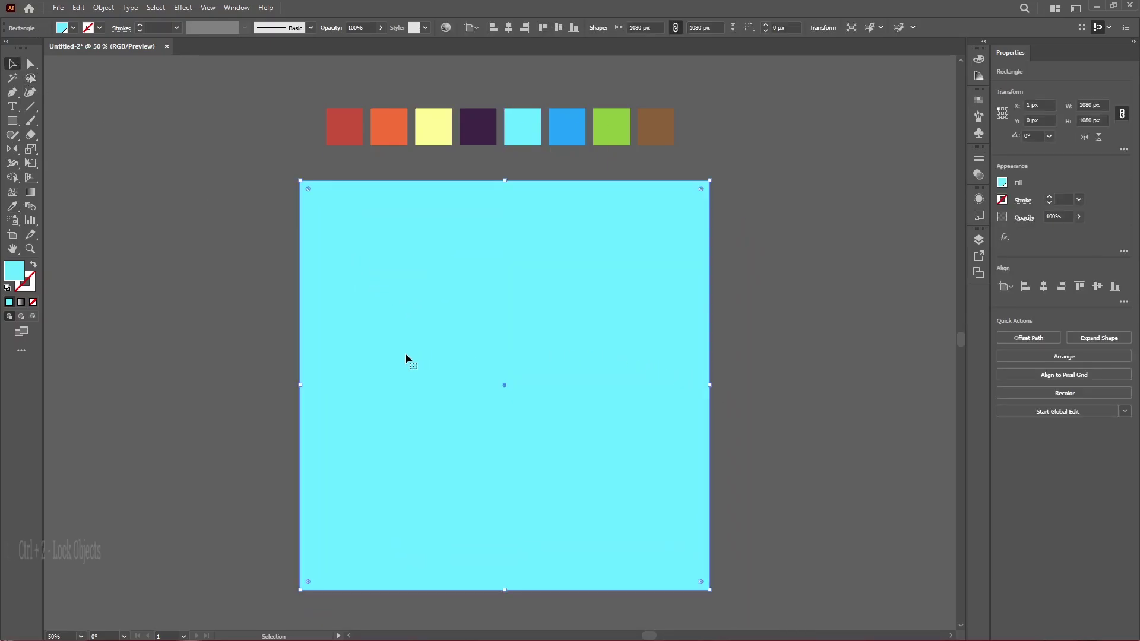
{"action": "key", "text": "ctrl+2"}
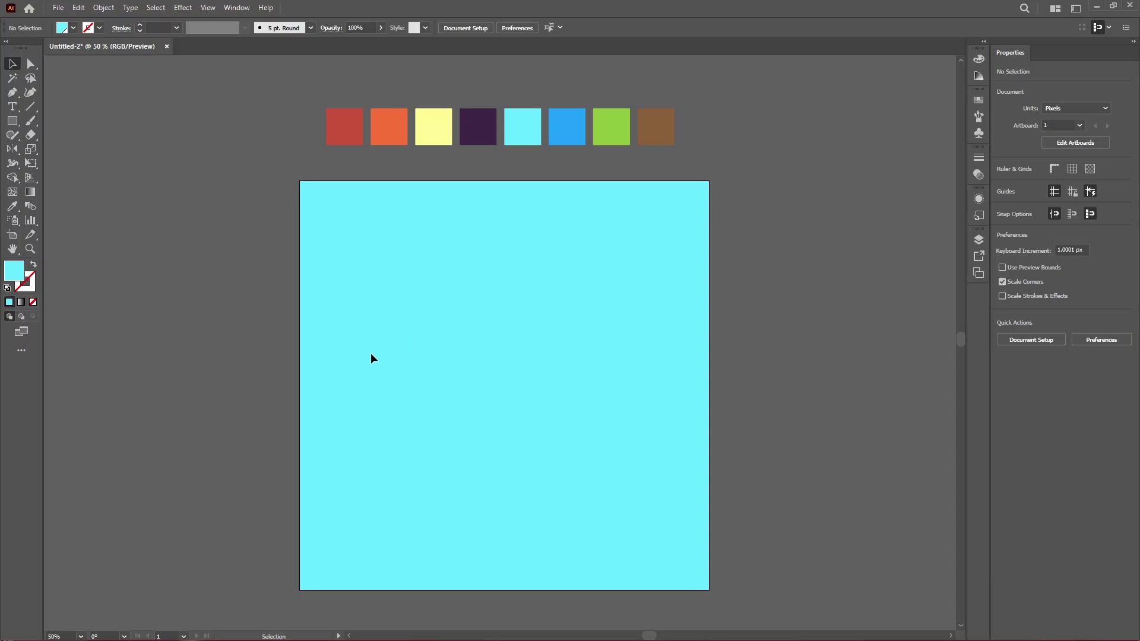
Draw a rectangle about 689 by 312 px in the artboard's lower half and centre it horizontally on the artboard
{"action": "key", "text": "m"}
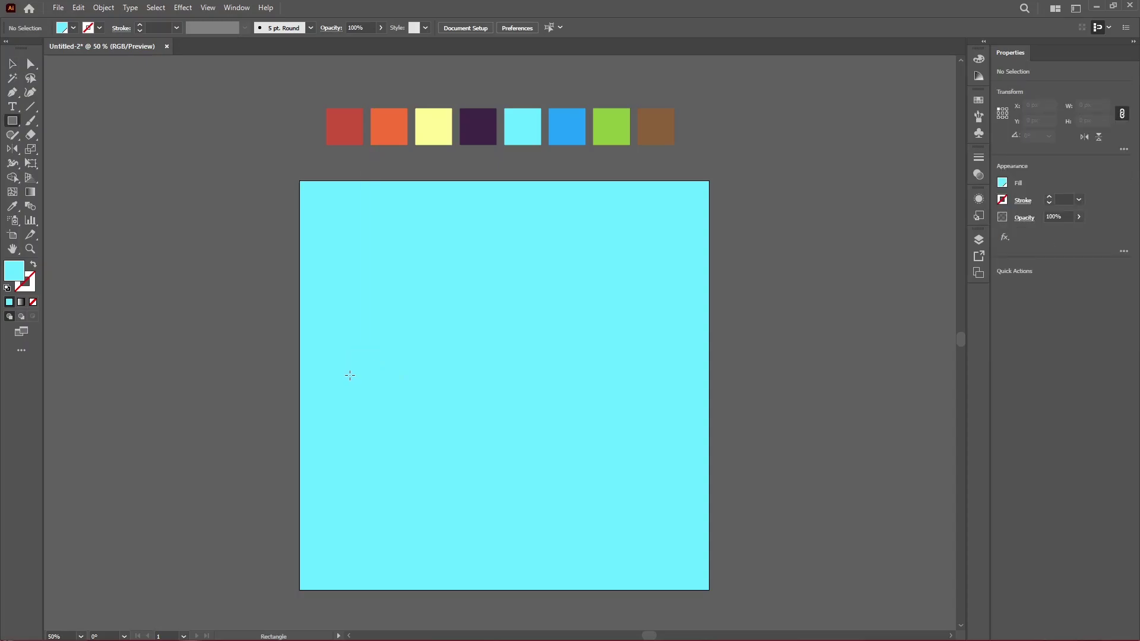
{"action": "left_click_drag", "start_coordinate": [349, 372], "coordinate": [609, 489]}
{"action": "key", "text": "v"}
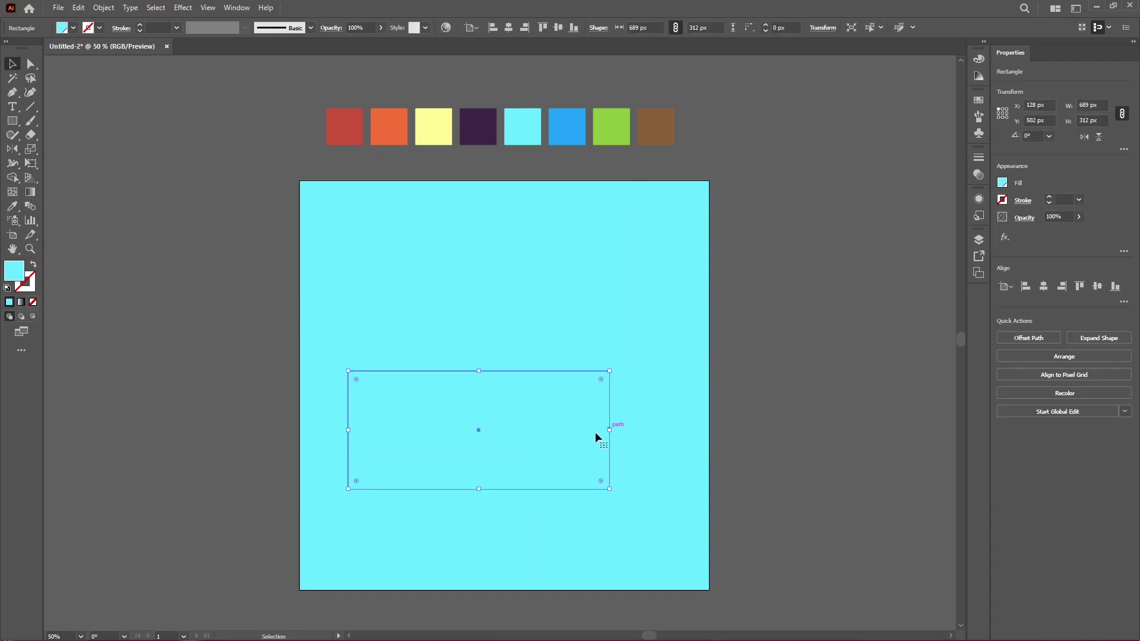
{"action": "left_click", "coordinate": [473, 29]}
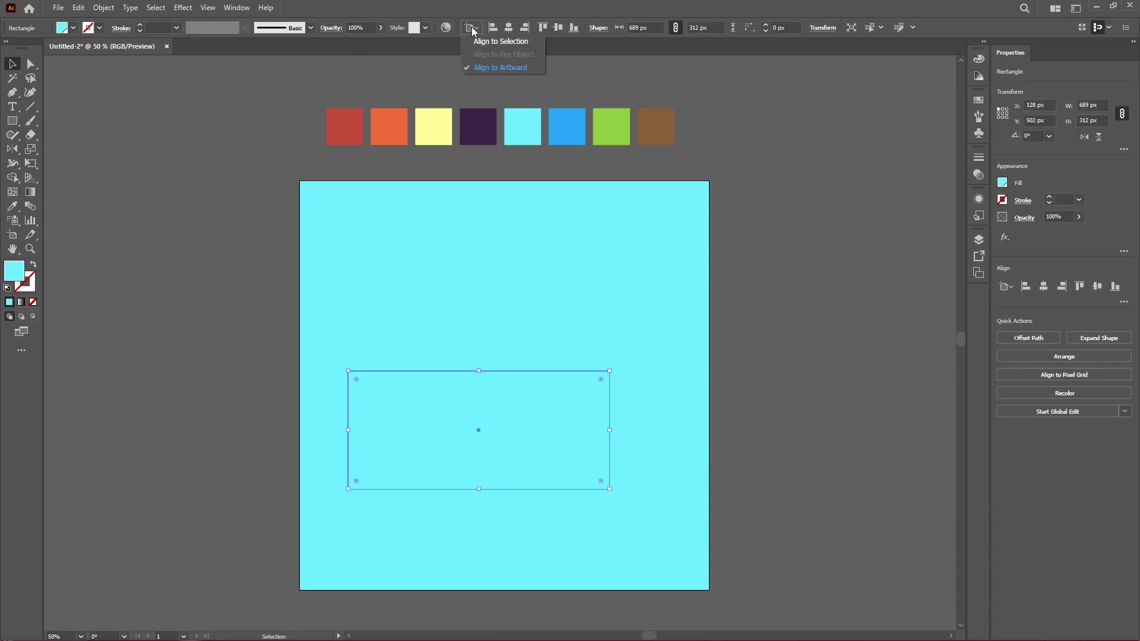
{"action": "left_click", "coordinate": [493, 68]}
{"action": "left_click", "coordinate": [508, 28]}
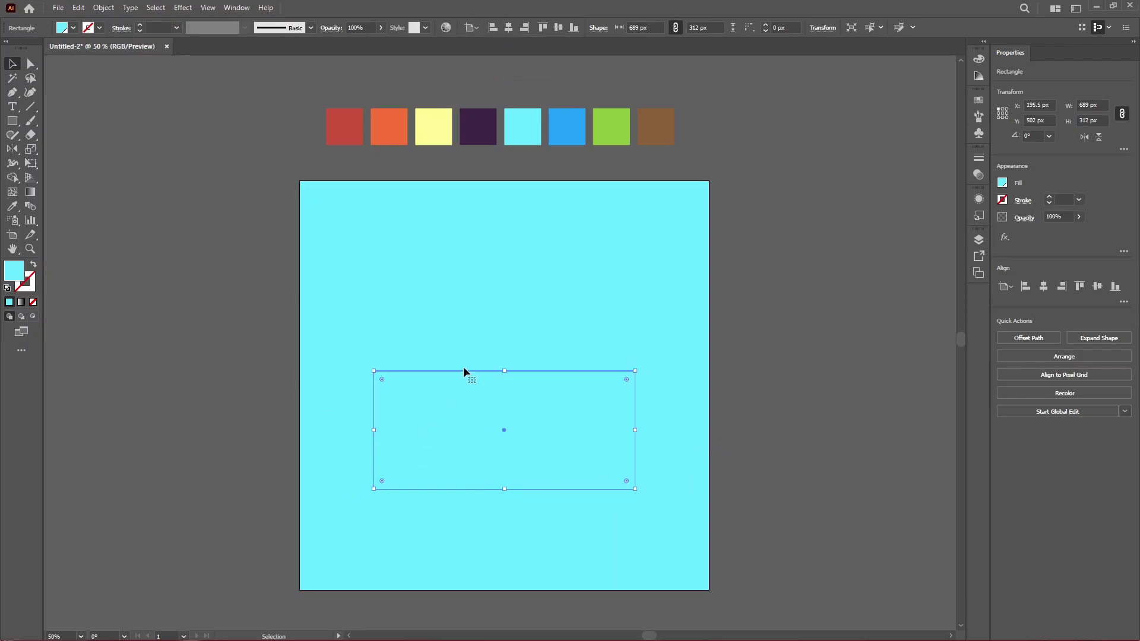
Fill the new rectangle with the orange swatch colour and deselect it
{"action": "key", "text": "i"}
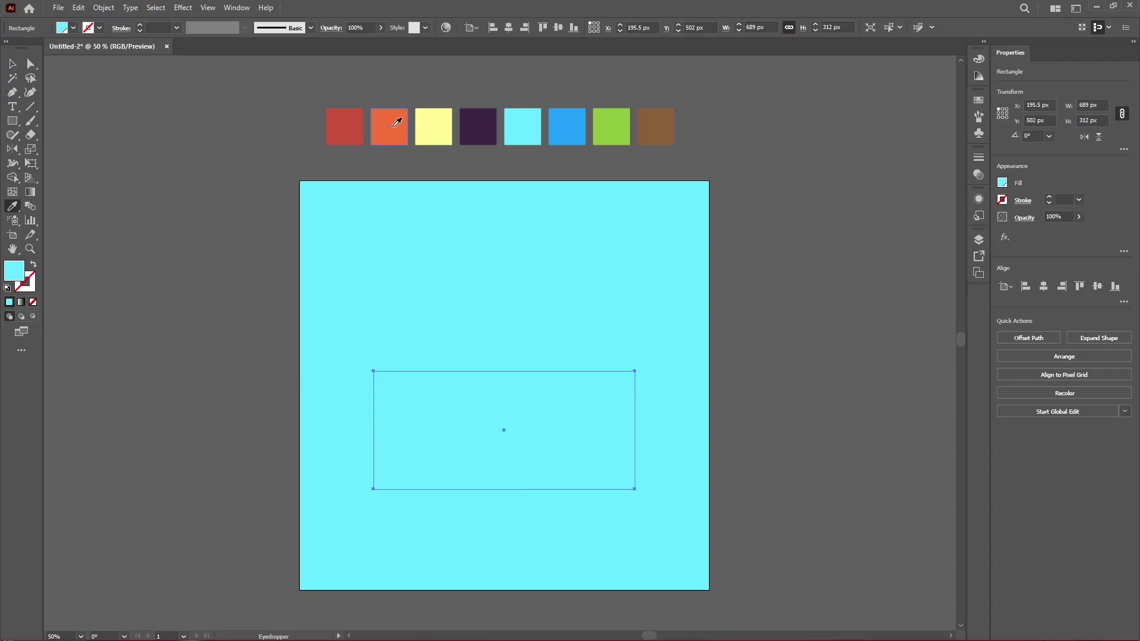
{"action": "left_click", "coordinate": [394, 123]}
{"action": "left_click", "coordinate": [12, 63]}
{"action": "left_click", "coordinate": [320, 313]}
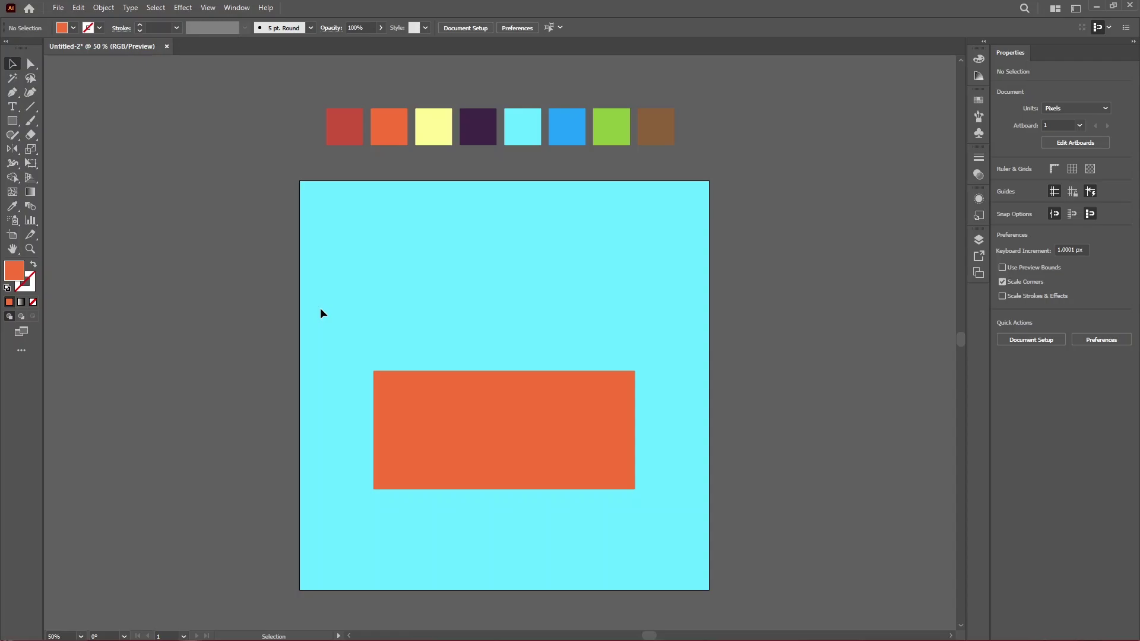
Give the orange rectangle a black stroke with a weight of 4 pt
{"action": "left_click", "coordinate": [424, 428]}
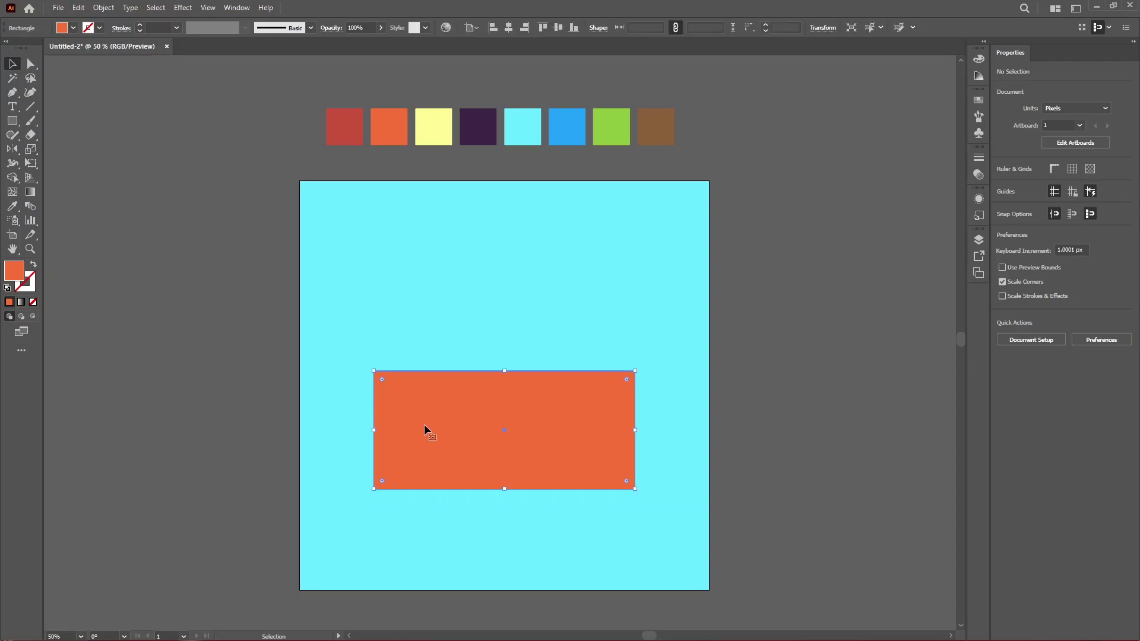
{"action": "left_click", "coordinate": [31, 288]}
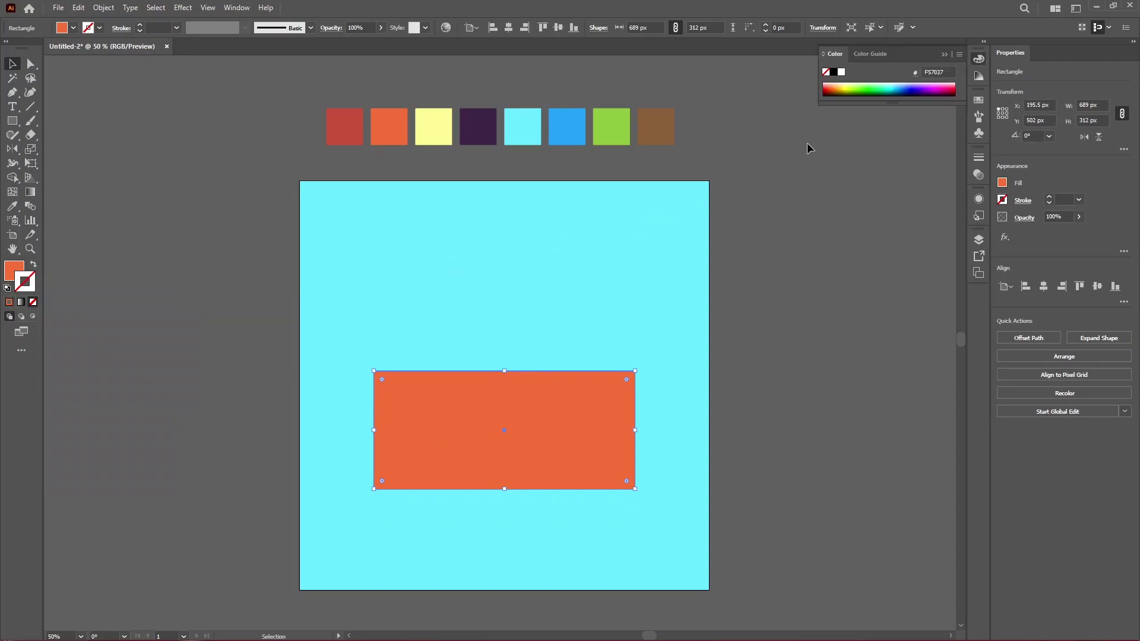
{"action": "left_click", "coordinate": [832, 74]}
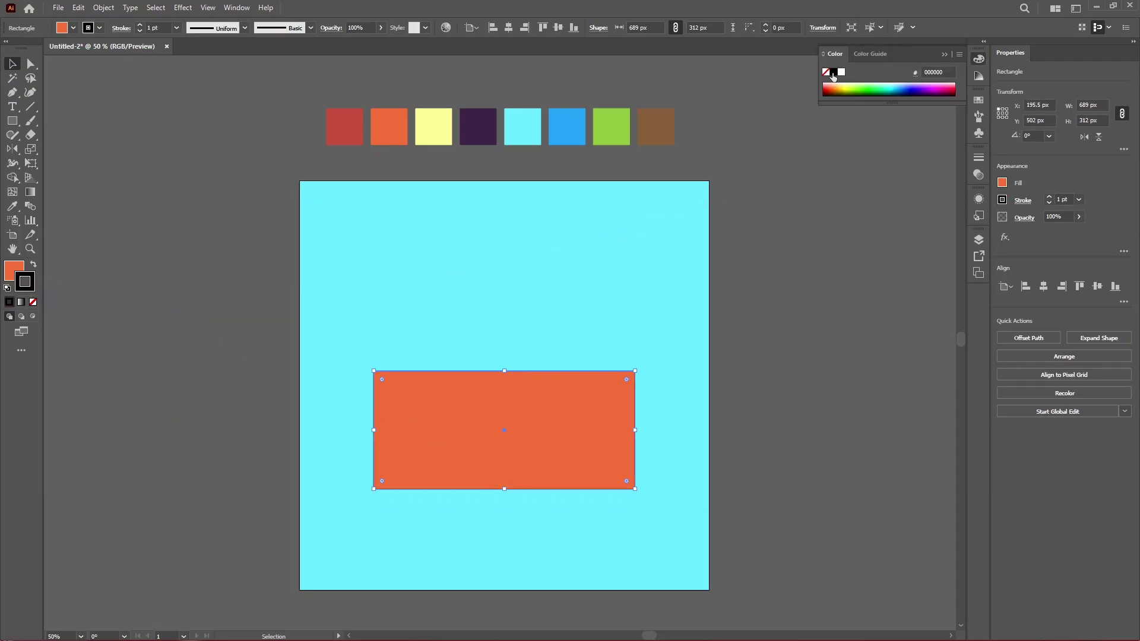
{"action": "left_click", "coordinate": [979, 158]}
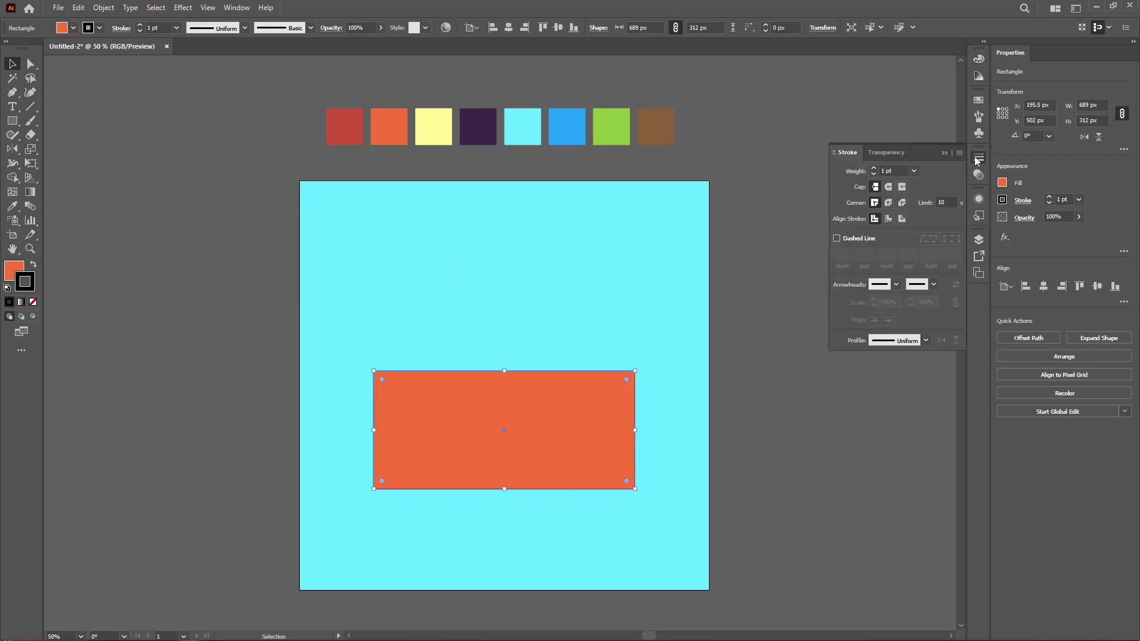
{"action": "left_click", "coordinate": [874, 170]}
{"action": "left_click", "coordinate": [874, 170]}
{"action": "left_click", "coordinate": [874, 171]}
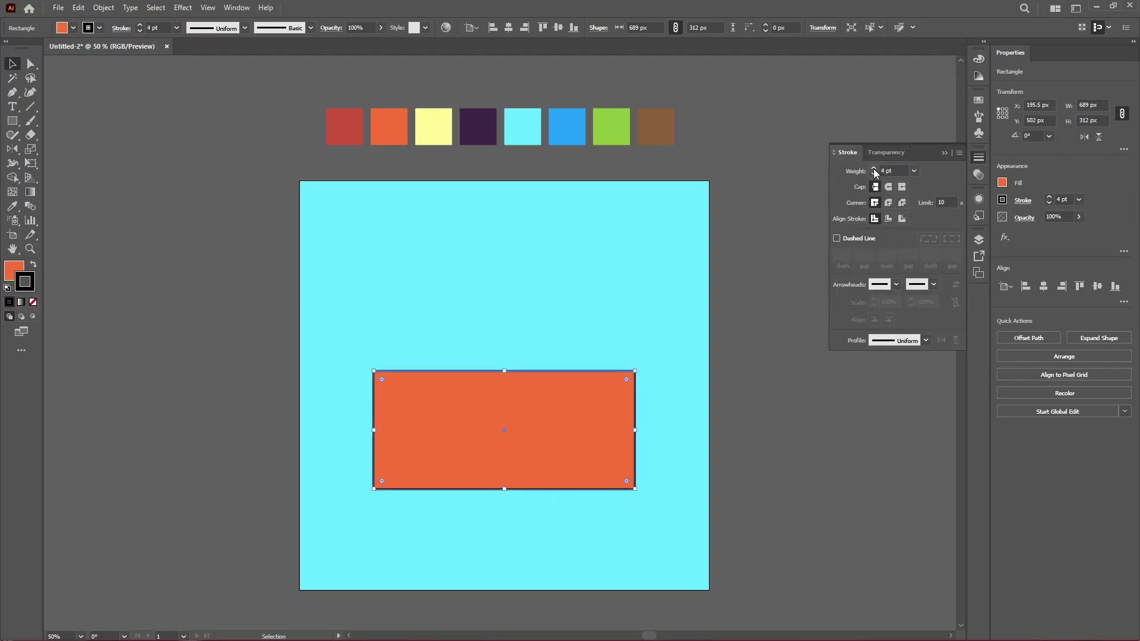
{"action": "left_click", "coordinate": [593, 278]}
Shape the rectangle into a boat hull by moving its bottom corner points inward to about X 716 px and X 335 px
{"action": "scroll", "coordinate": [448, 408], "scroll_direction": "up", "scroll_amount": 3}
{"action": "scroll", "coordinate": [315, 313], "scroll_direction": "down", "scroll_amount": 3}
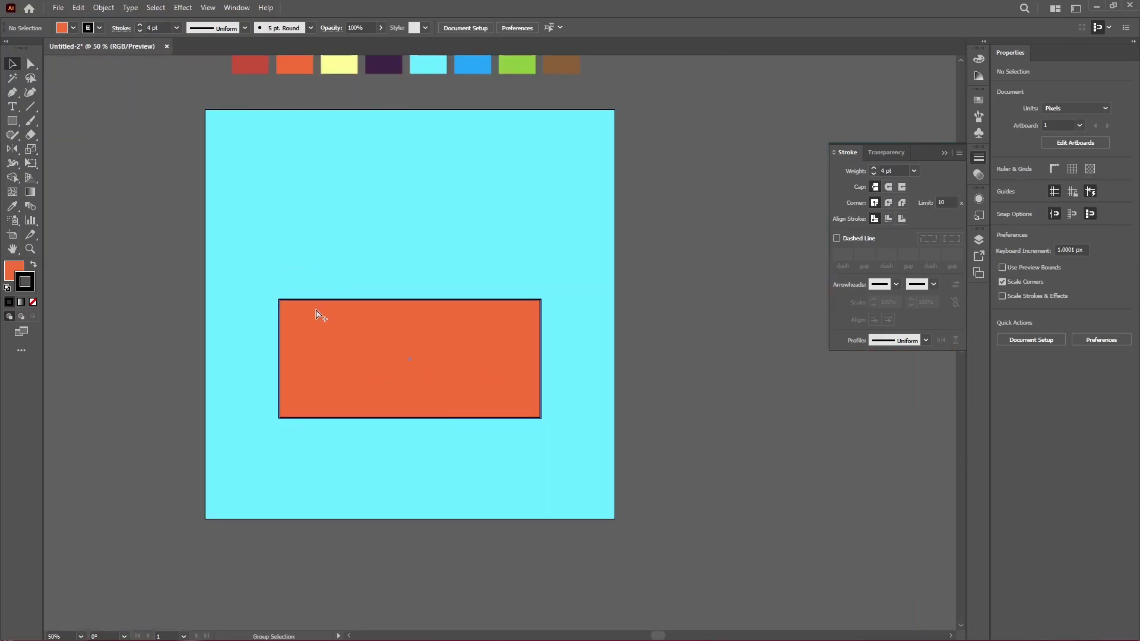
{"action": "key", "text": "a"}
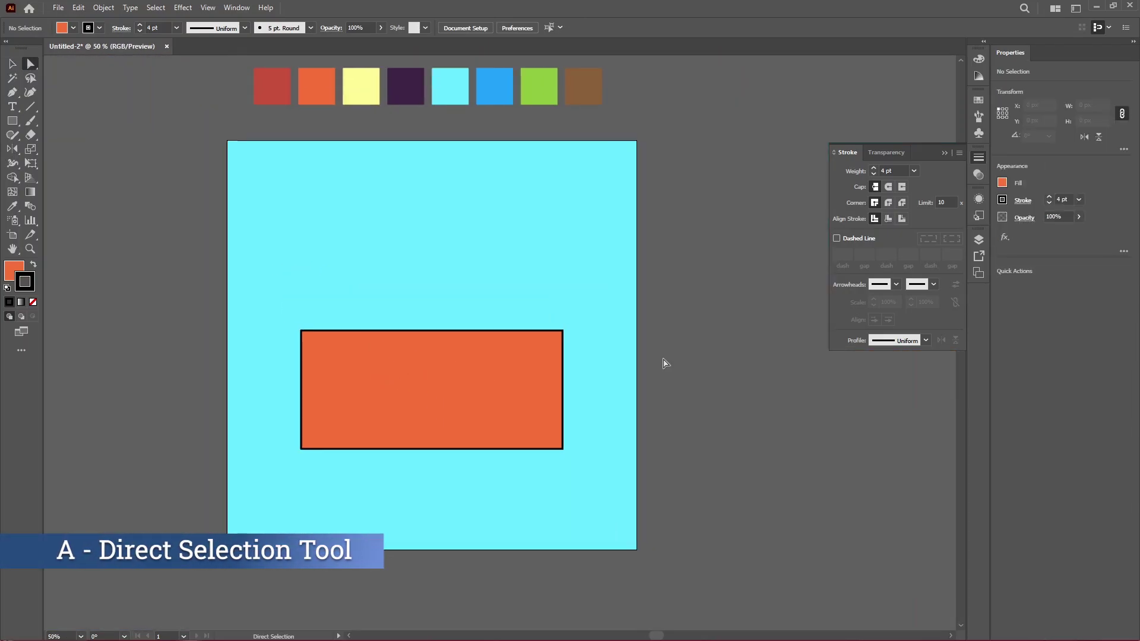
{"action": "left_click", "coordinate": [562, 449]}
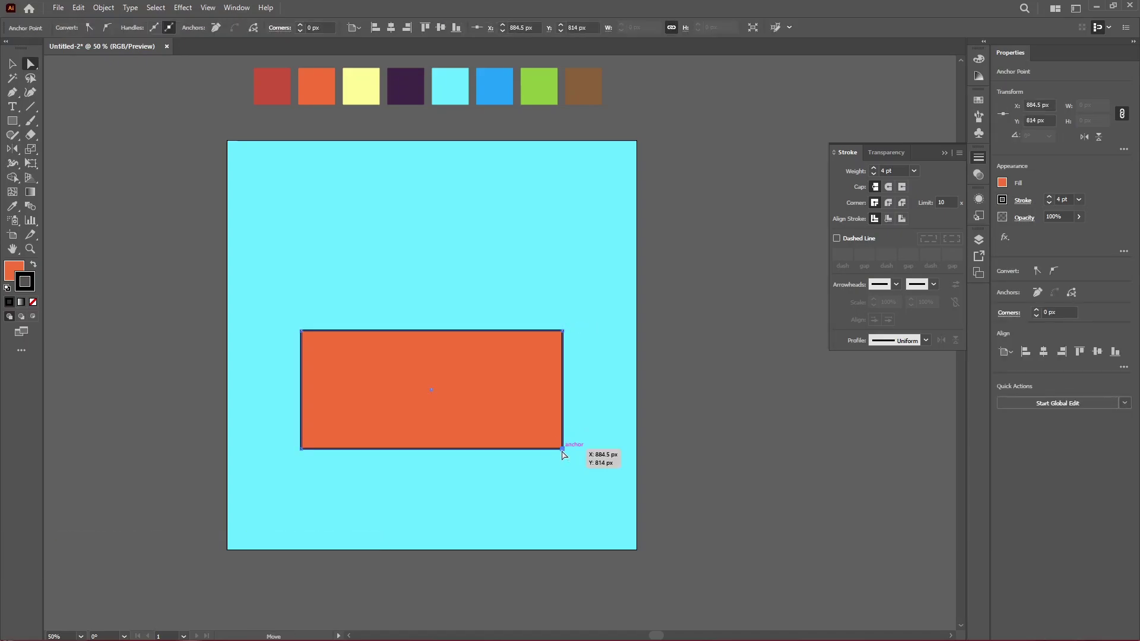
{"action": "left_click_drag", "start_coordinate": [562, 452], "coordinate": [499, 448]}
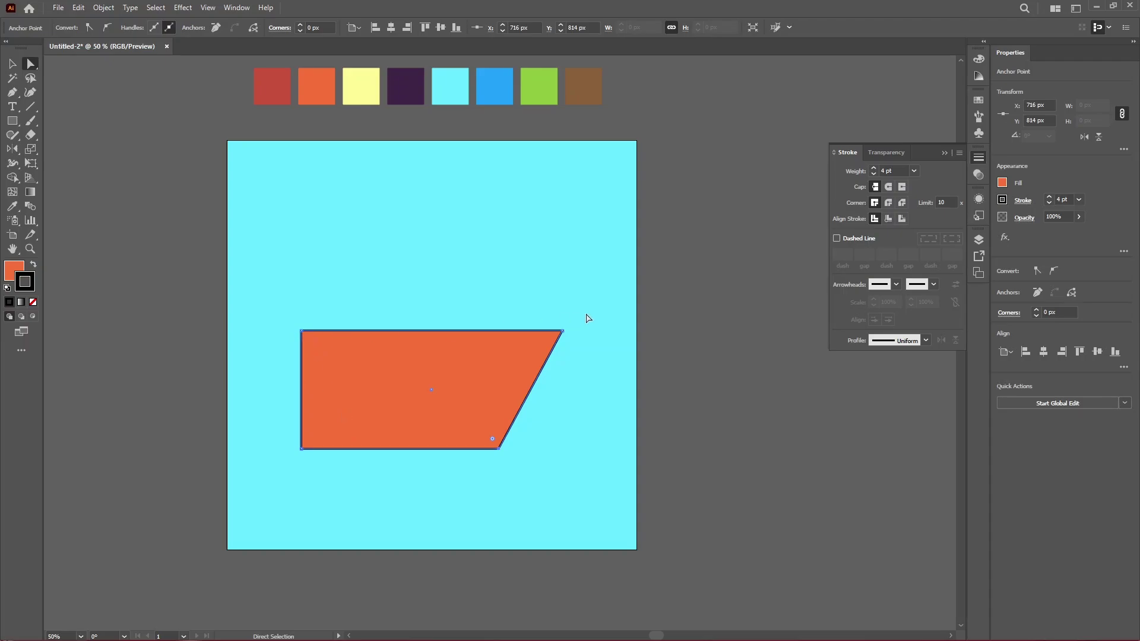
{"action": "left_click_drag", "start_coordinate": [302, 450], "coordinate": [354, 449]}
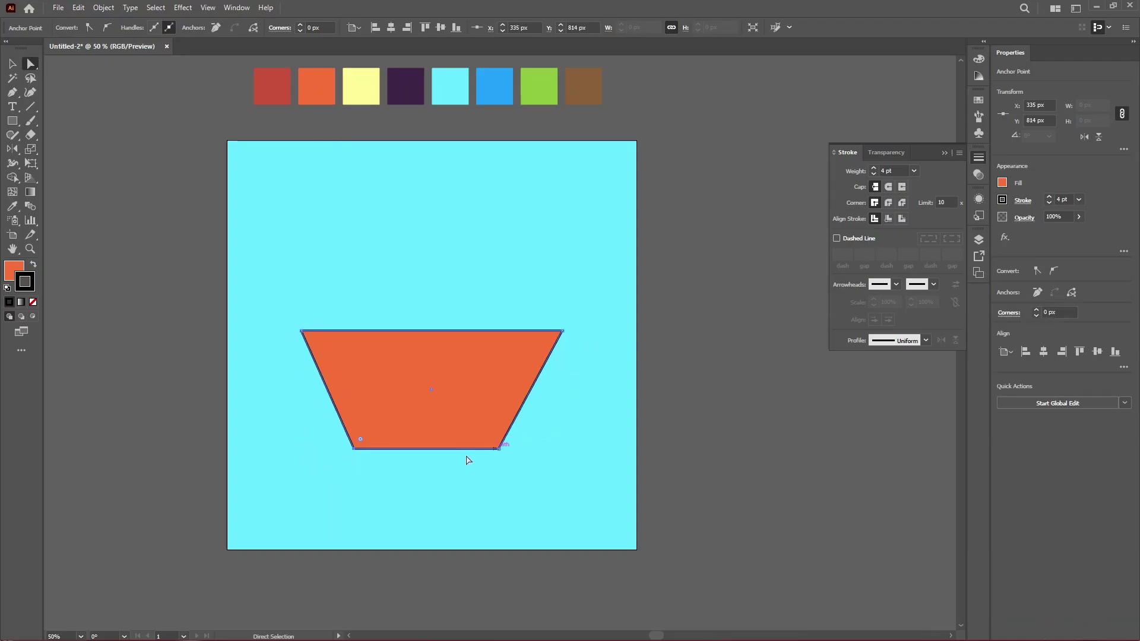
Reduce the orange trapezoid's height by lowering its top edge, widening it slightly, and deselect it
{"action": "key", "text": "v"}
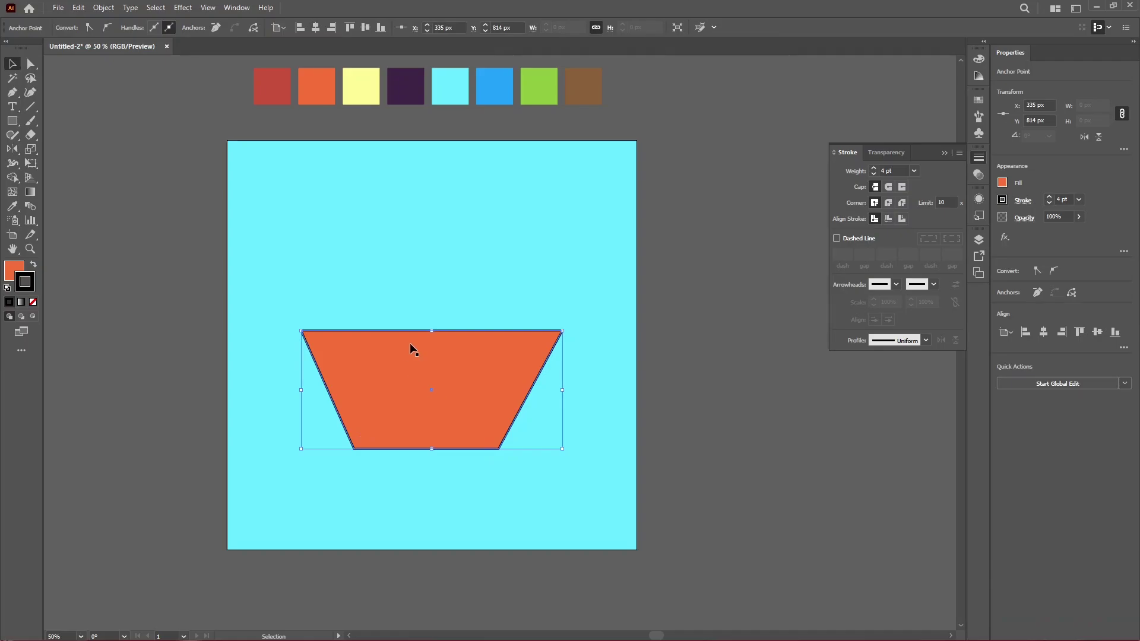
{"action": "left_click_drag", "start_coordinate": [432, 331], "coordinate": [433, 350]}
{"action": "left_click", "coordinate": [639, 403]}
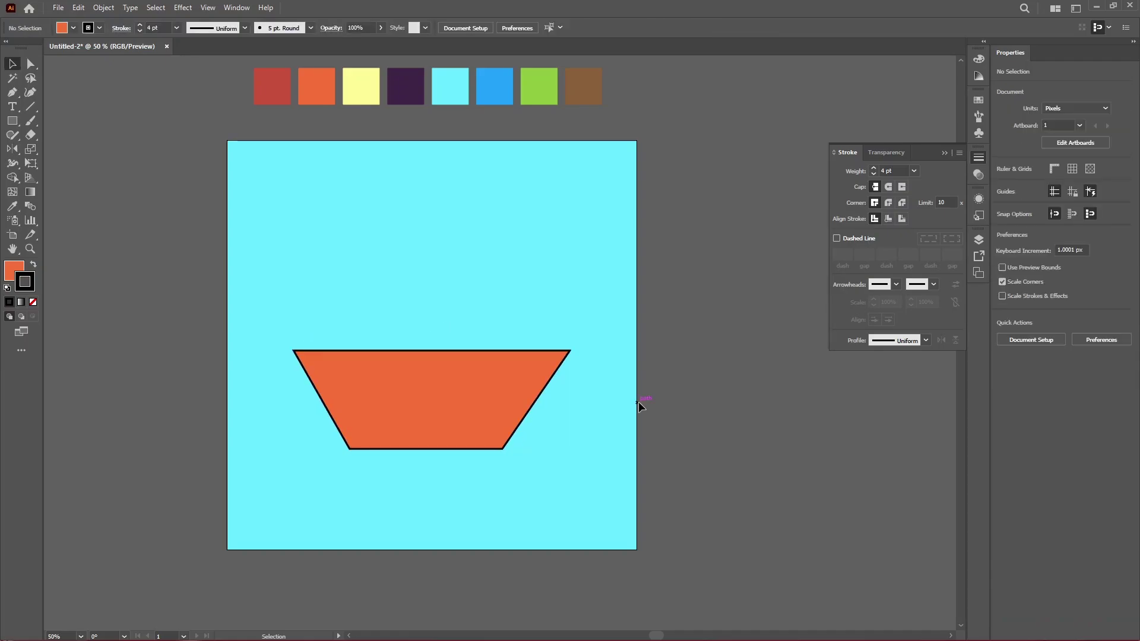
Round the hull's upper-right corner with a radius of about 8.5 px and deselect it
{"action": "key", "text": "a"}
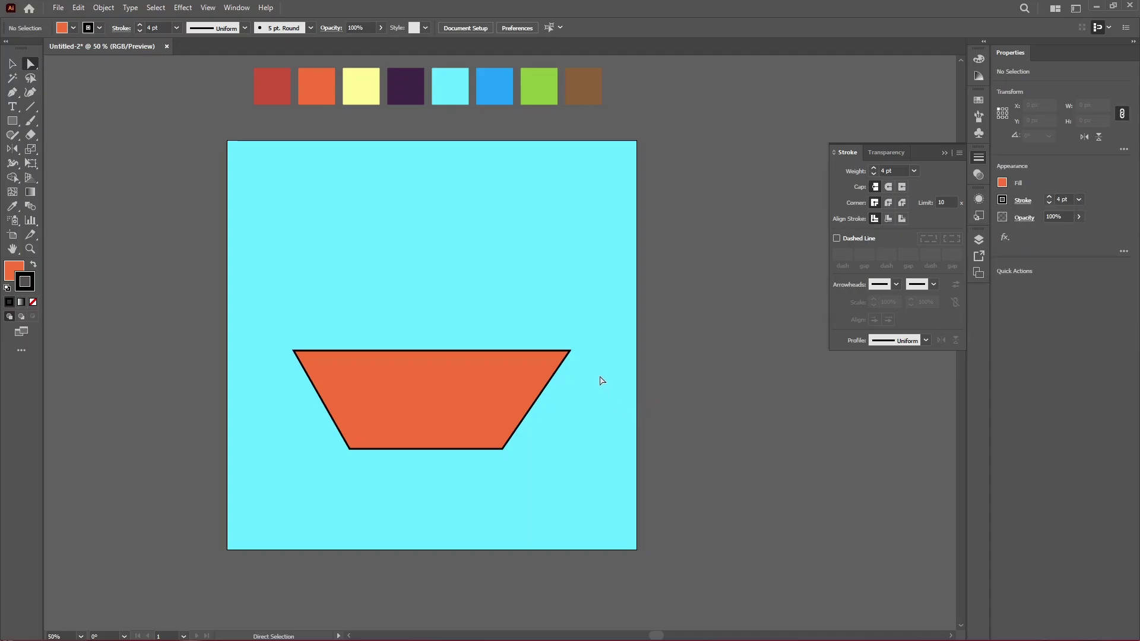
{"action": "left_click", "coordinate": [569, 350]}
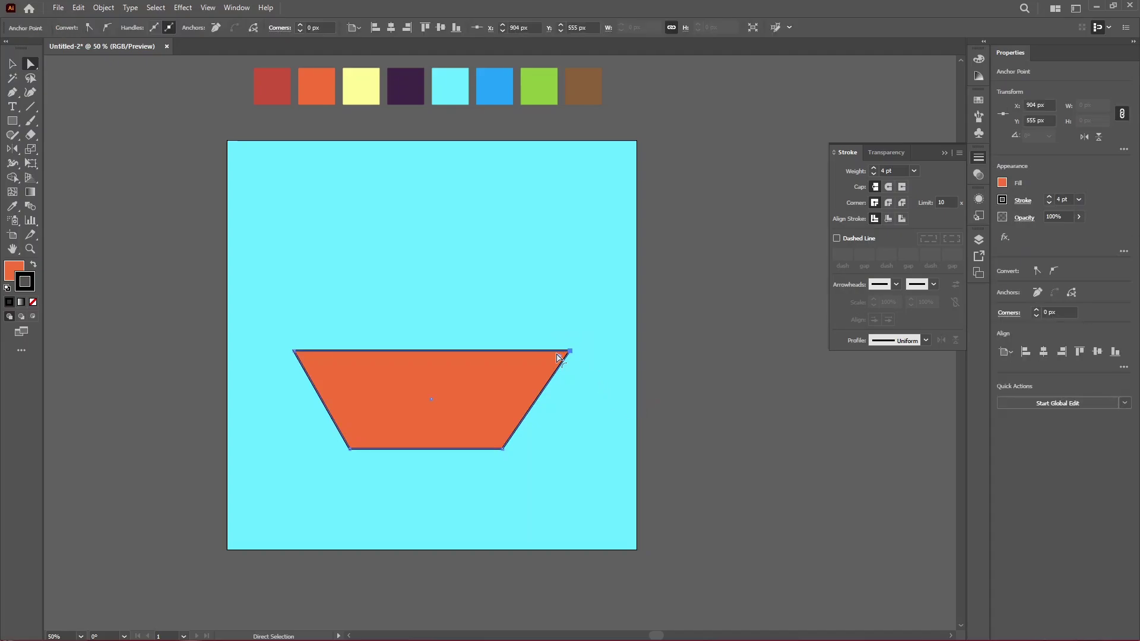
{"action": "scroll", "coordinate": [560, 353], "scroll_direction": "up", "scroll_amount": 4}
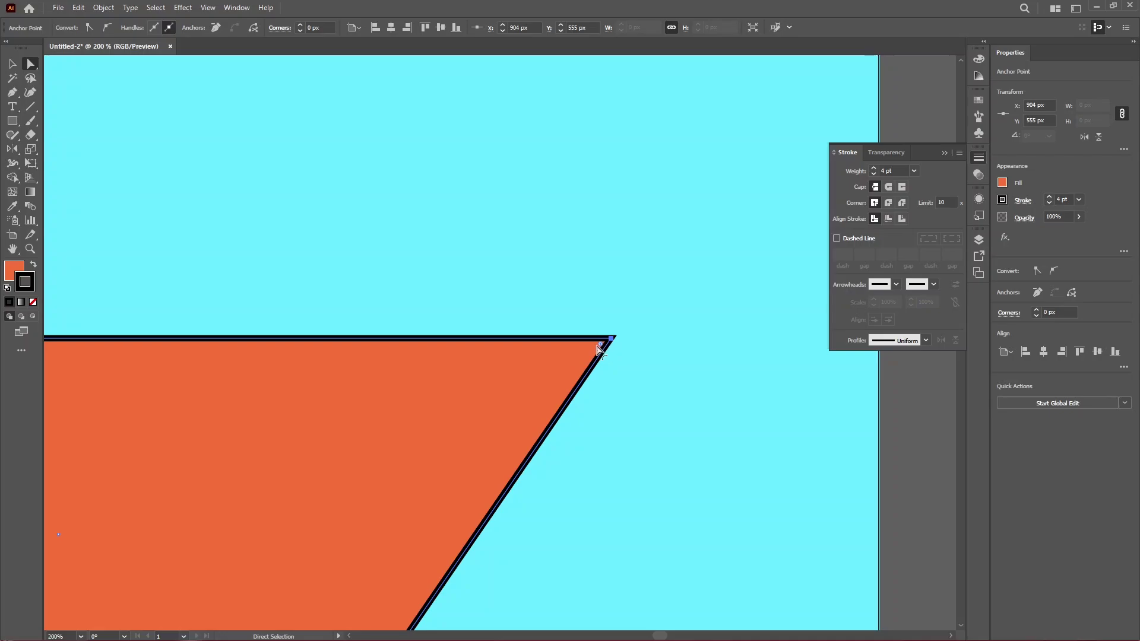
{"action": "left_click_drag", "start_coordinate": [600, 347], "coordinate": [586, 362]}
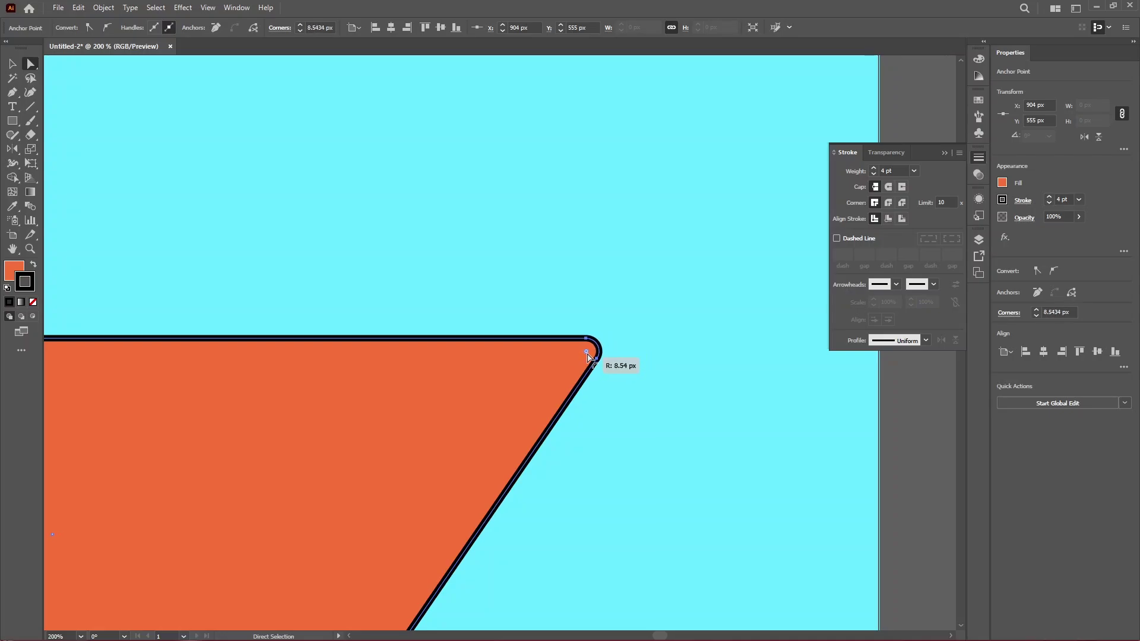
{"action": "left_click", "coordinate": [644, 374]}
Round the hull's upper-left corner with a radius of about 31 px
{"action": "scroll", "coordinate": [643, 374], "scroll_direction": "down", "scroll_amount": 2, "text": "alt"}
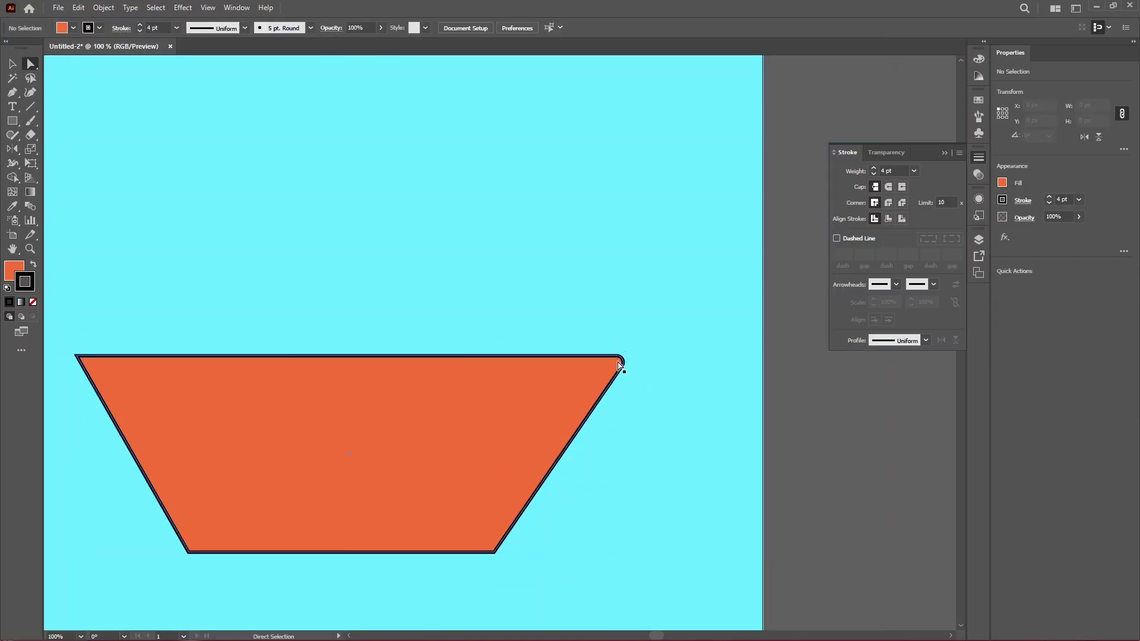
{"action": "scroll", "coordinate": [440, 425], "scroll_direction": "left", "scroll_amount": 3, "text": "ctrl"}
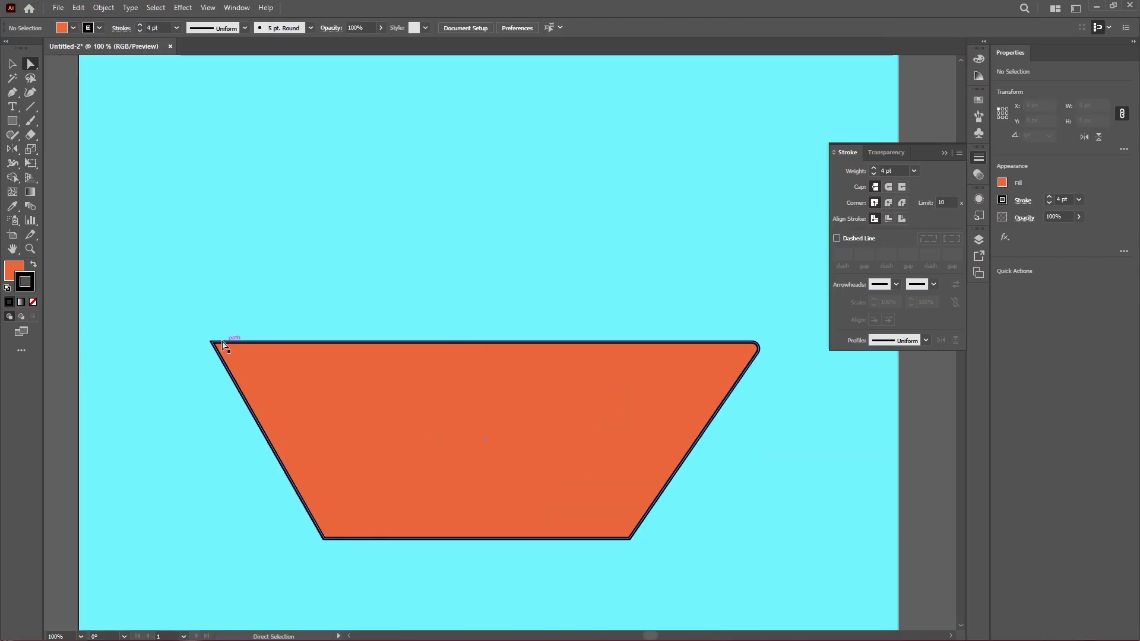
{"action": "left_click_drag", "start_coordinate": [192, 322], "coordinate": [253, 371]}
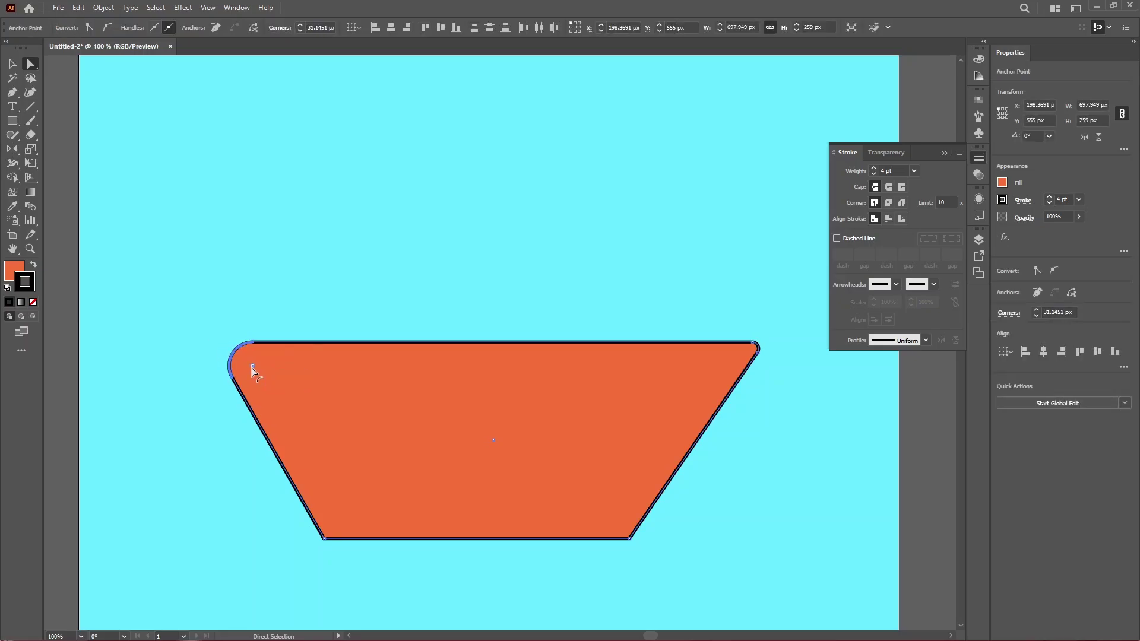
{"action": "key", "text": "v"}
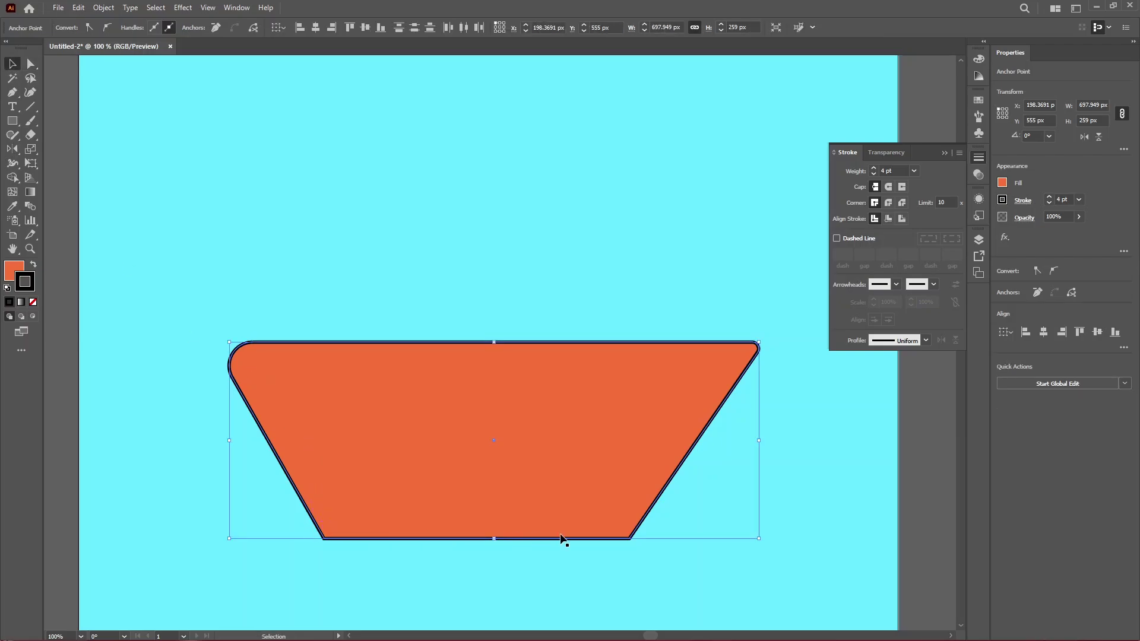
{"action": "left_click", "coordinate": [472, 506]}
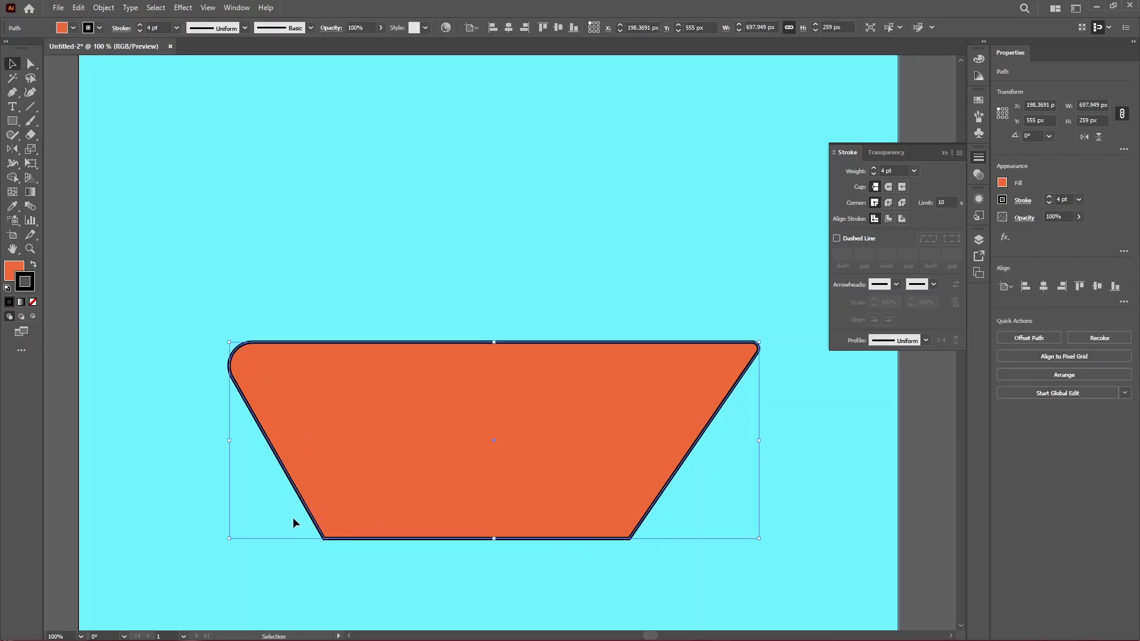
Select the hull's two bottom corner points and round both corners slightly together
{"action": "left_click", "coordinate": [276, 530]}
{"action": "key", "text": "a"}
{"action": "left_click_drag", "start_coordinate": [280, 522], "coordinate": [639, 580]}
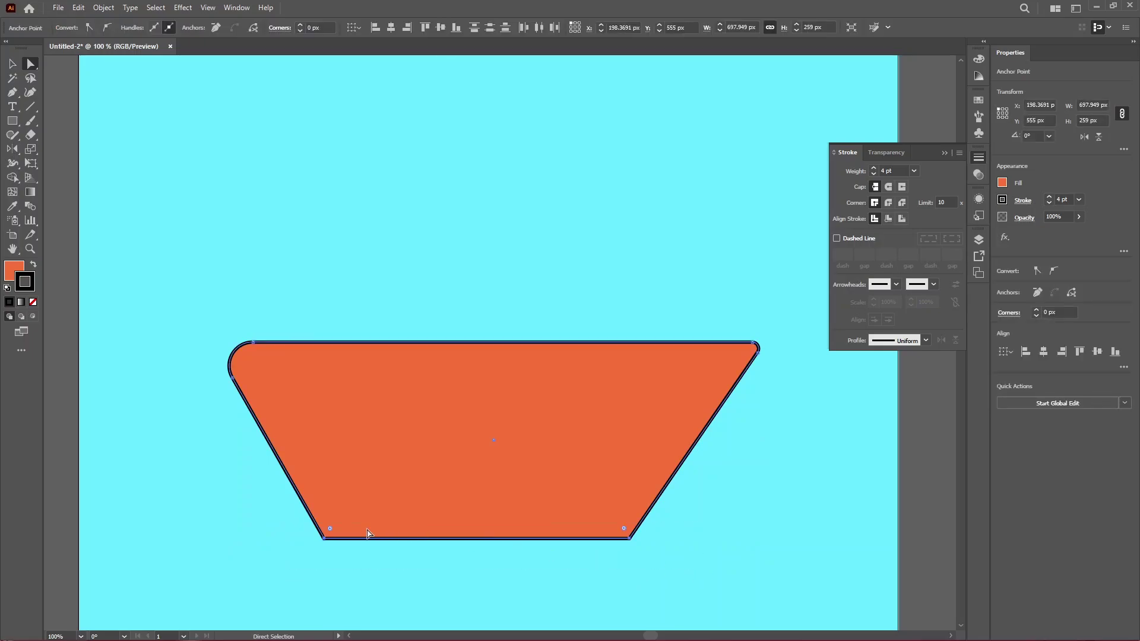
{"action": "left_click_drag", "start_coordinate": [330, 530], "coordinate": [334, 522]}
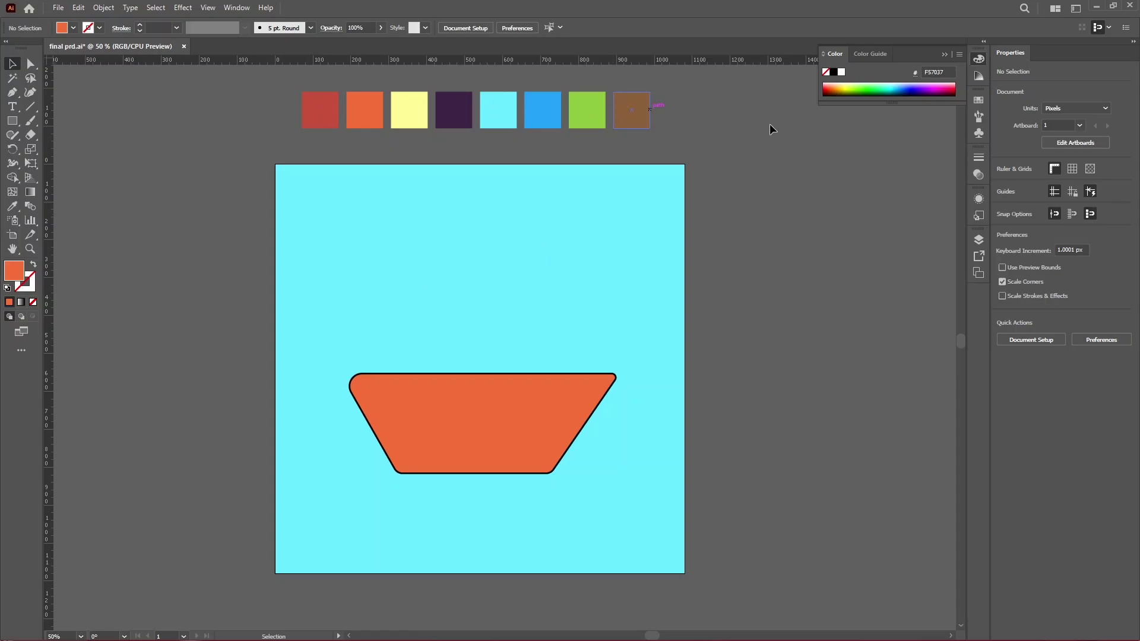
Save the eight palette squares' colours as a new swatch colour group named "ship", created from the selected artwork
{"action": "left_click", "coordinate": [978, 101]}
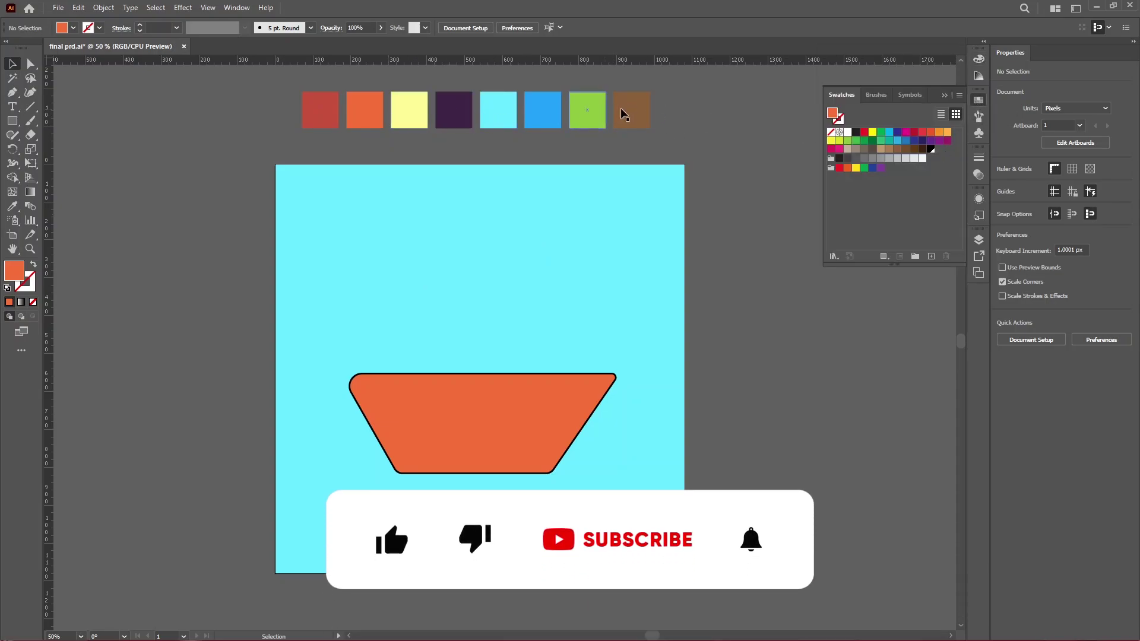
{"action": "left_click_drag", "start_coordinate": [700, 99], "coordinate": [309, 141]}
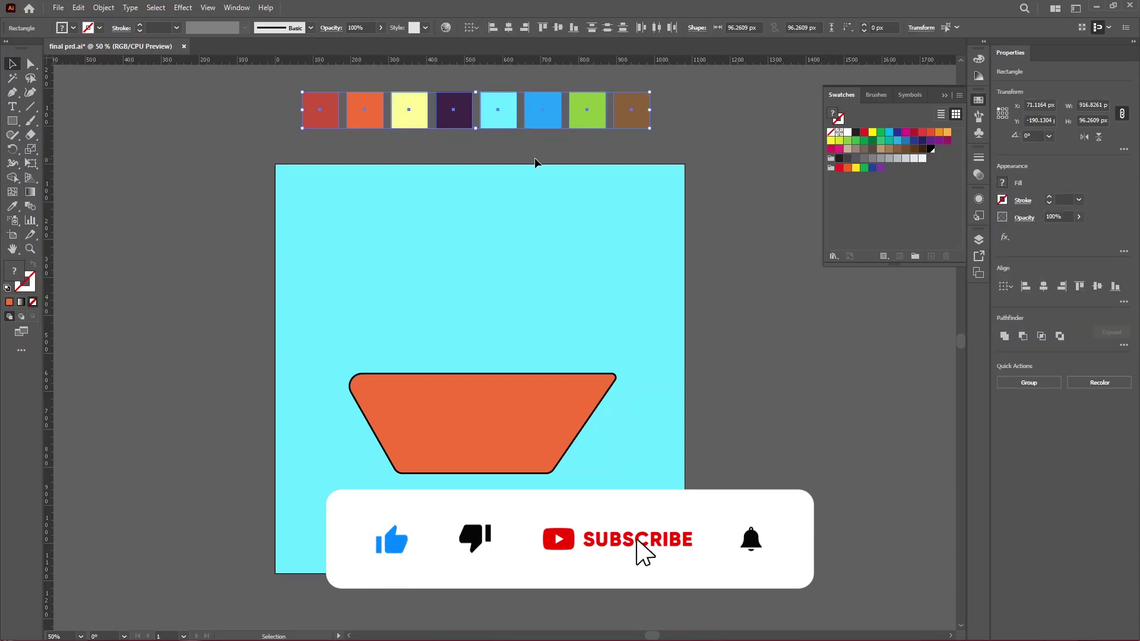
{"action": "left_click", "coordinate": [913, 258]}
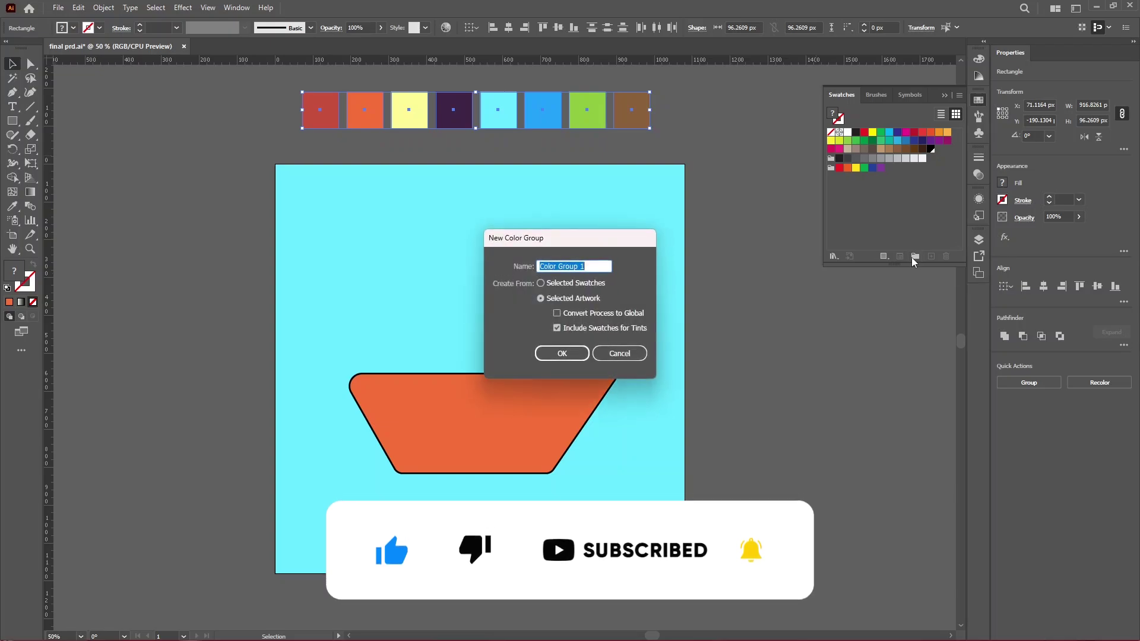
{"action": "type", "text": "ship"}
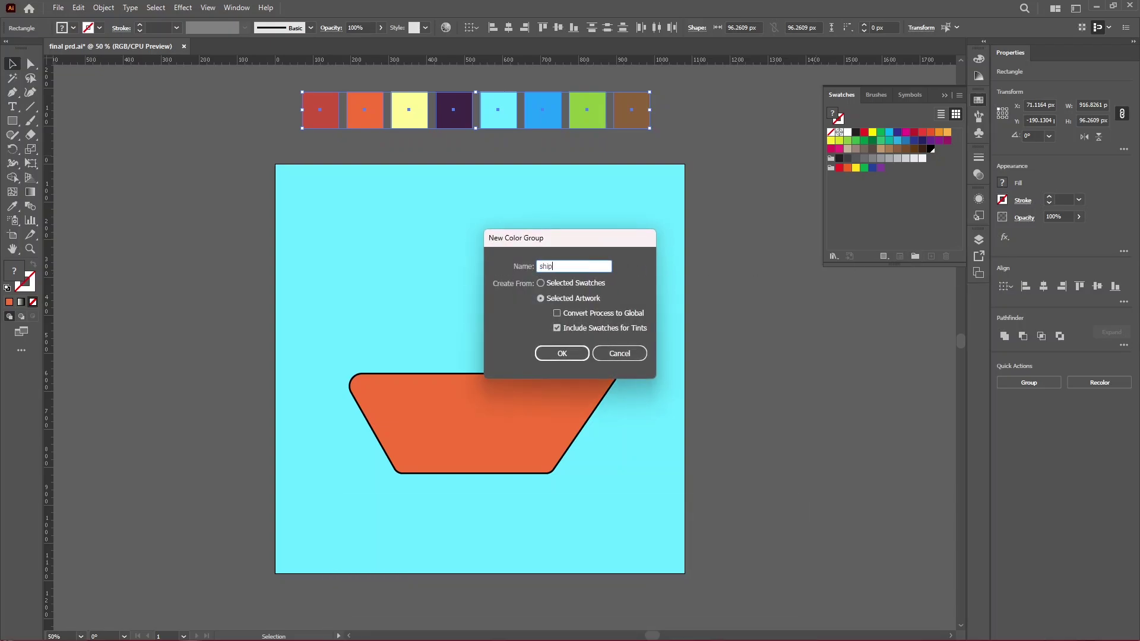
{"action": "left_click", "coordinate": [564, 354]}
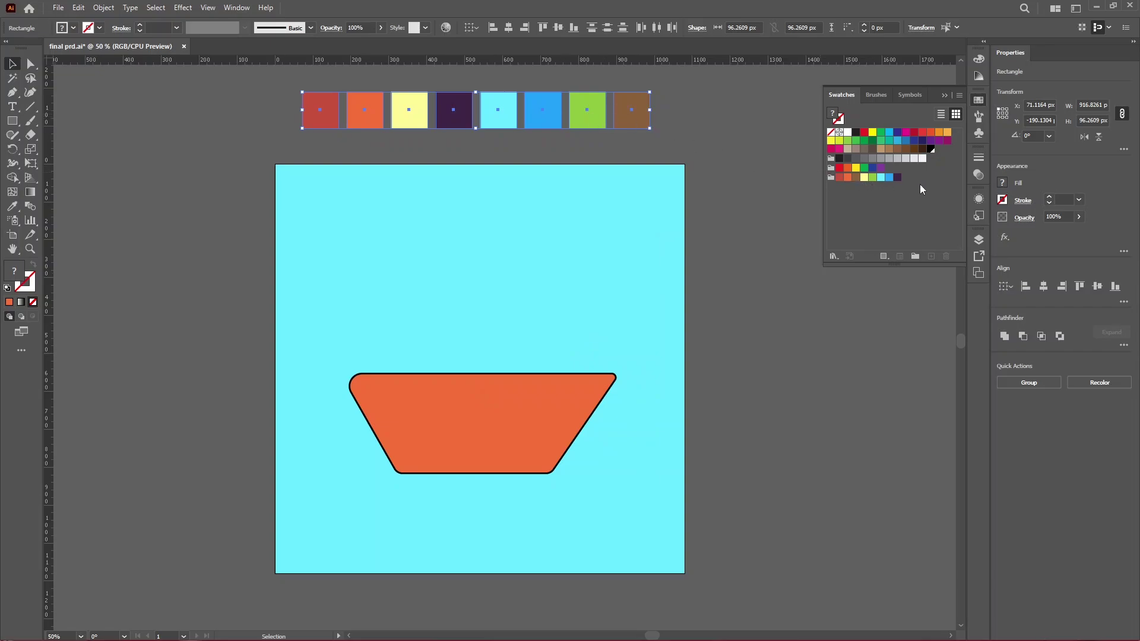
{"action": "left_click", "coordinate": [747, 178]}
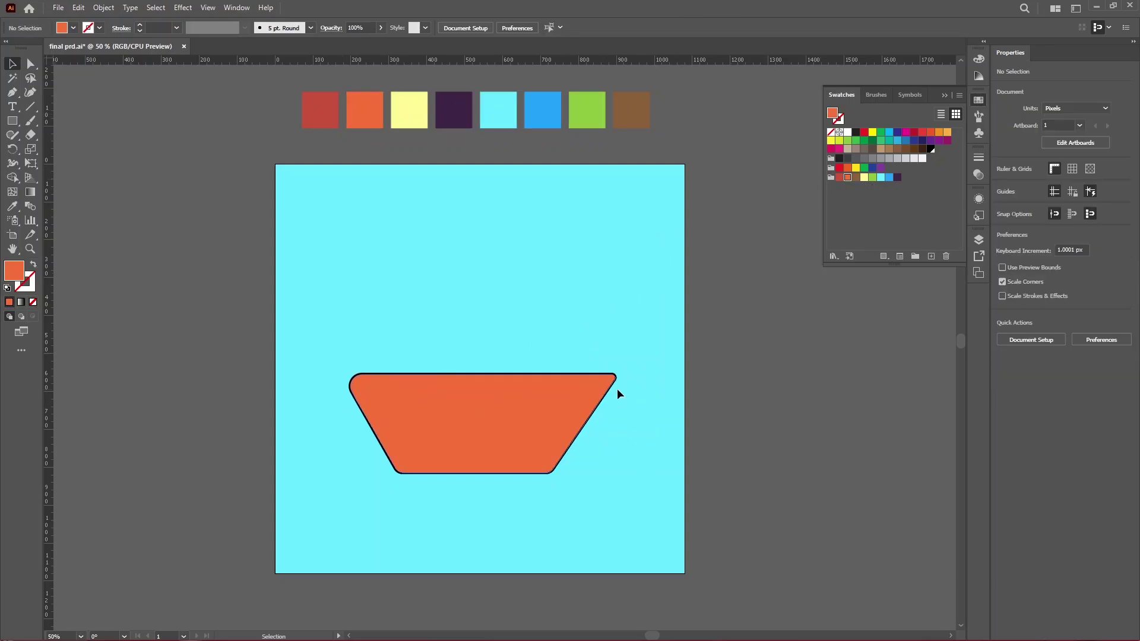
Draw a horizontal rectangle about 762 by 60 px across the hull's upper part and fill it with the pale yellow swatch
{"action": "key", "text": "m"}
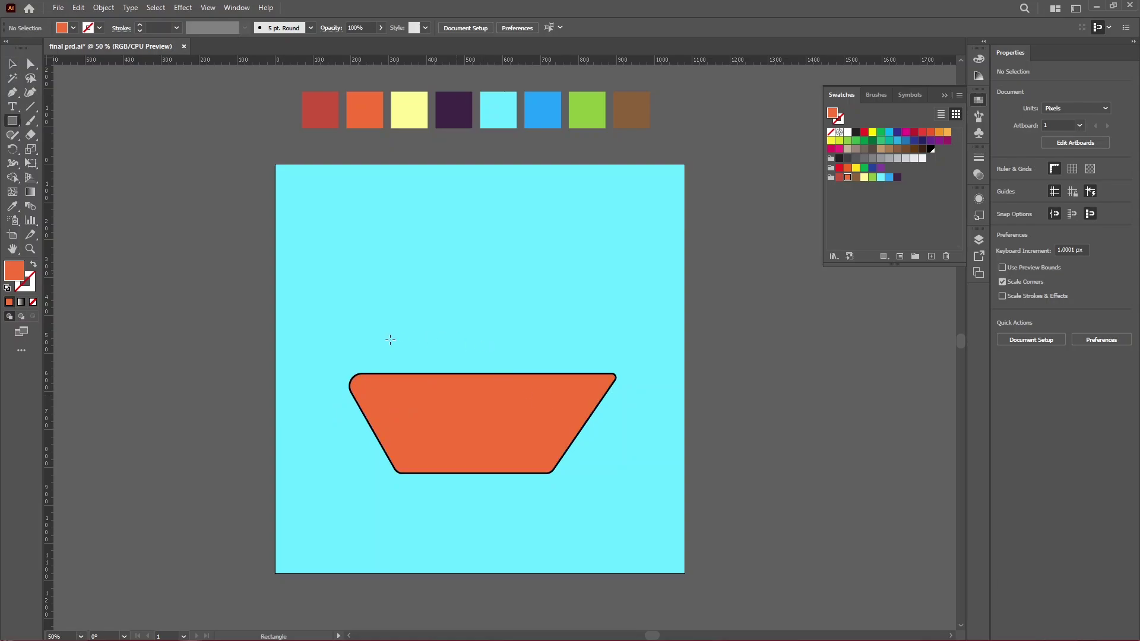
{"action": "left_click_drag", "start_coordinate": [336, 398], "coordinate": [626, 421]}
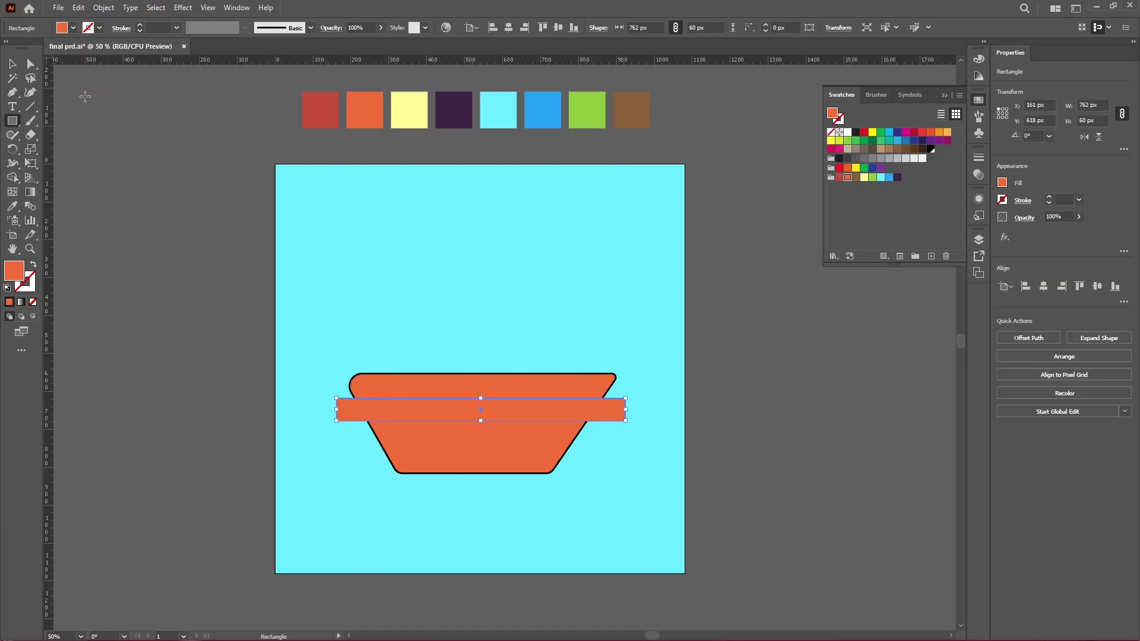
{"action": "left_click", "coordinate": [864, 177]}
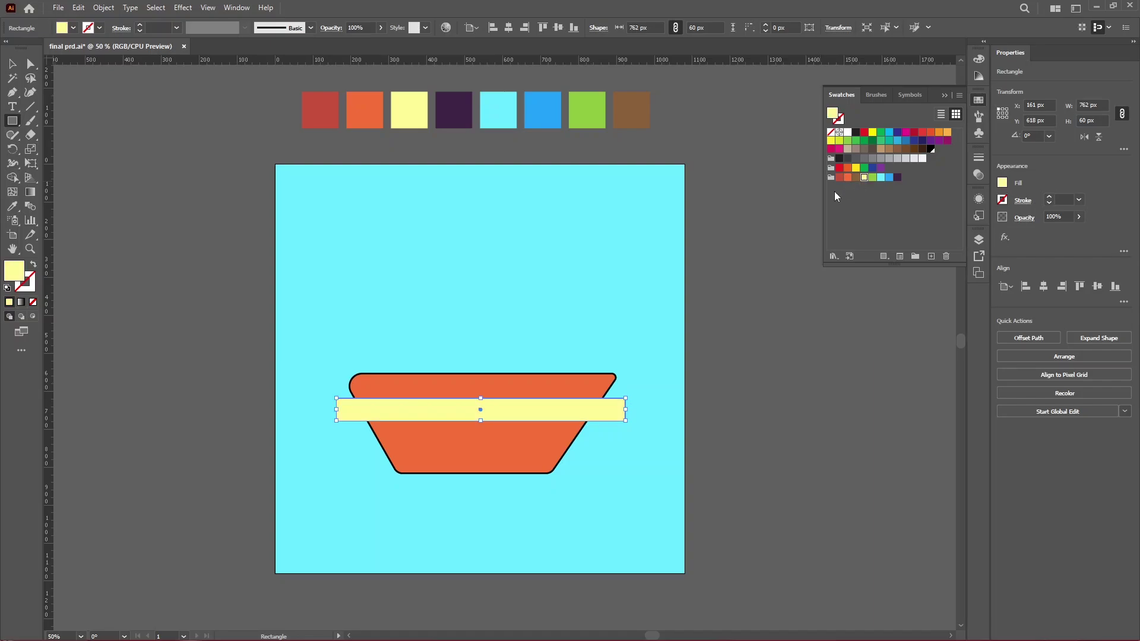
{"action": "key", "text": "v"}
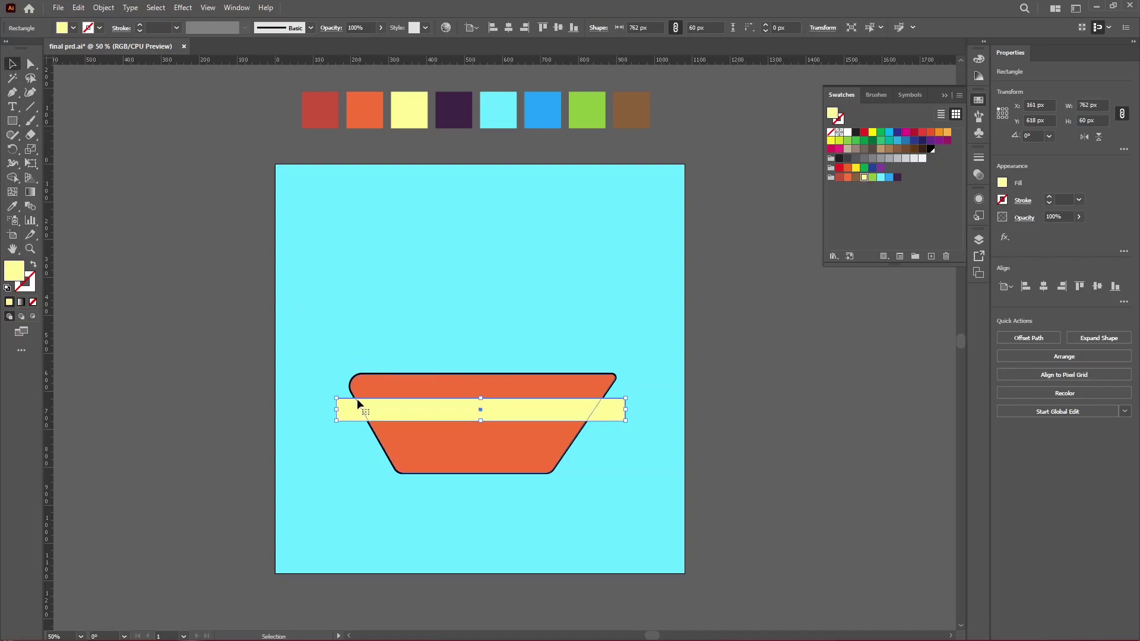
Move the pale yellow stripe up the hull to about Y 591 px and deselect it
{"action": "scroll", "coordinate": [374, 404], "scroll_direction": "up", "scroll_amount": 3}
{"action": "left_click_drag", "start_coordinate": [398, 409], "coordinate": [419, 385]}
{"action": "scroll", "coordinate": [380, 397], "scroll_direction": "down", "scroll_amount": 2}
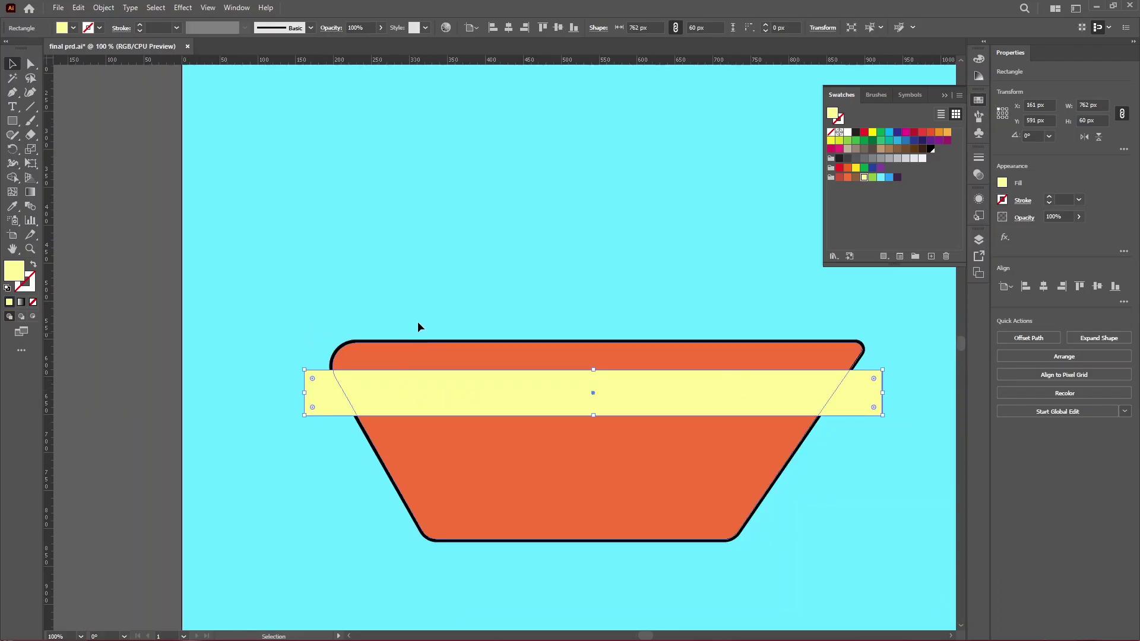
{"action": "left_click", "coordinate": [402, 273]}
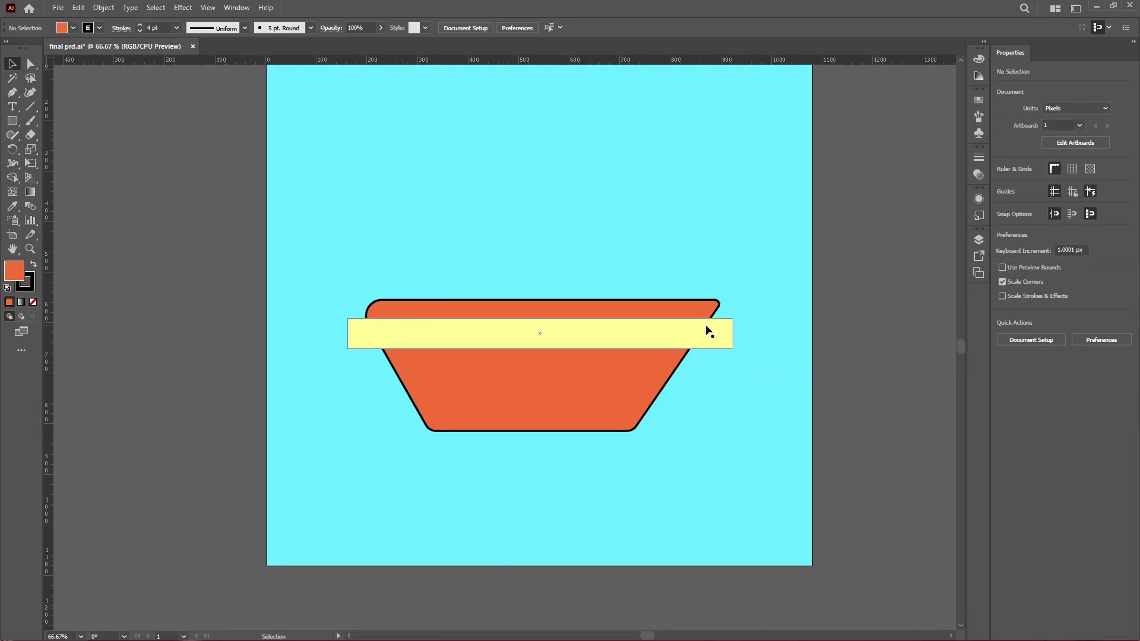
Trim the yellow stripe to the hull by removing both overhanging ends with the Shape Builder tool
{"action": "left_click_drag", "start_coordinate": [366, 246], "coordinate": [484, 410]}
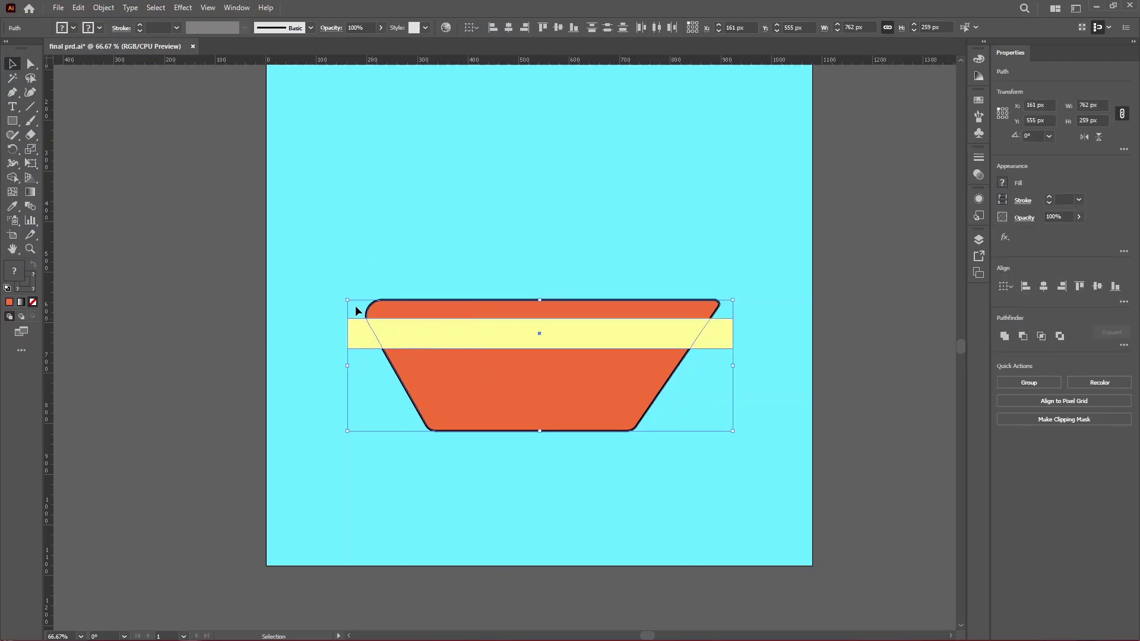
{"action": "left_click", "coordinate": [13, 178]}
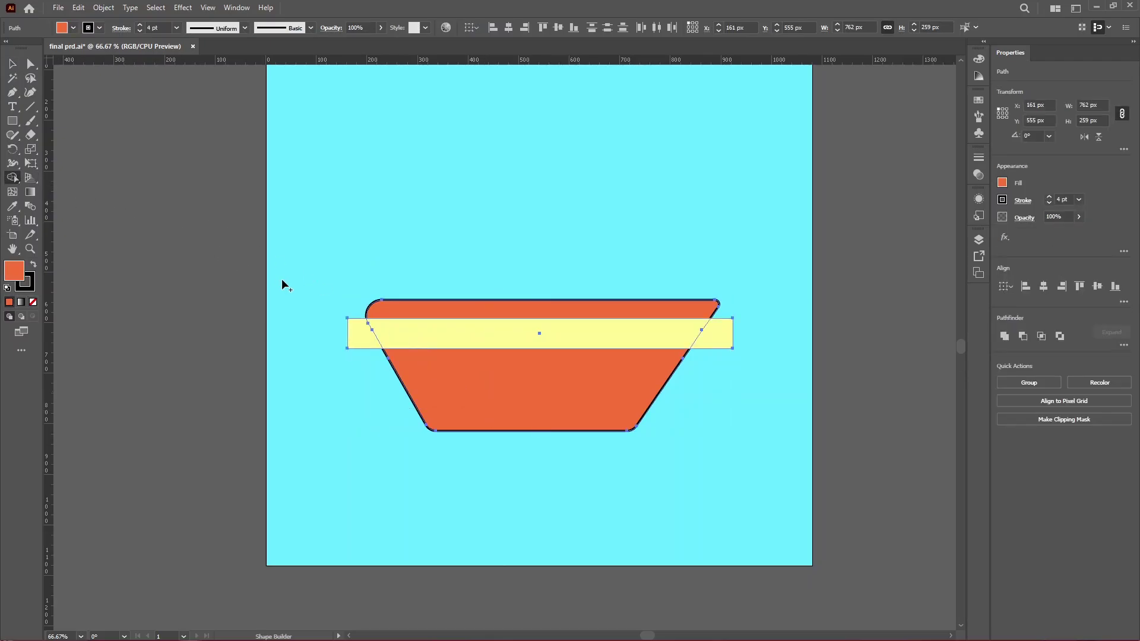
{"action": "left_click", "coordinate": [359, 342], "text": "alt"}
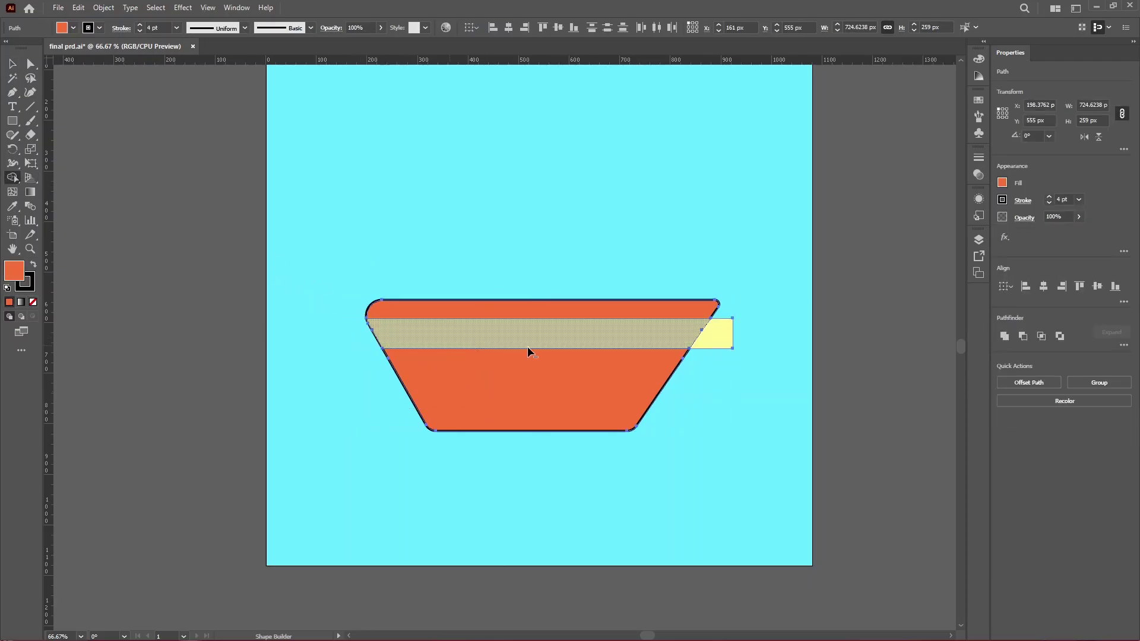
{"action": "left_click", "coordinate": [716, 346], "text": "alt"}
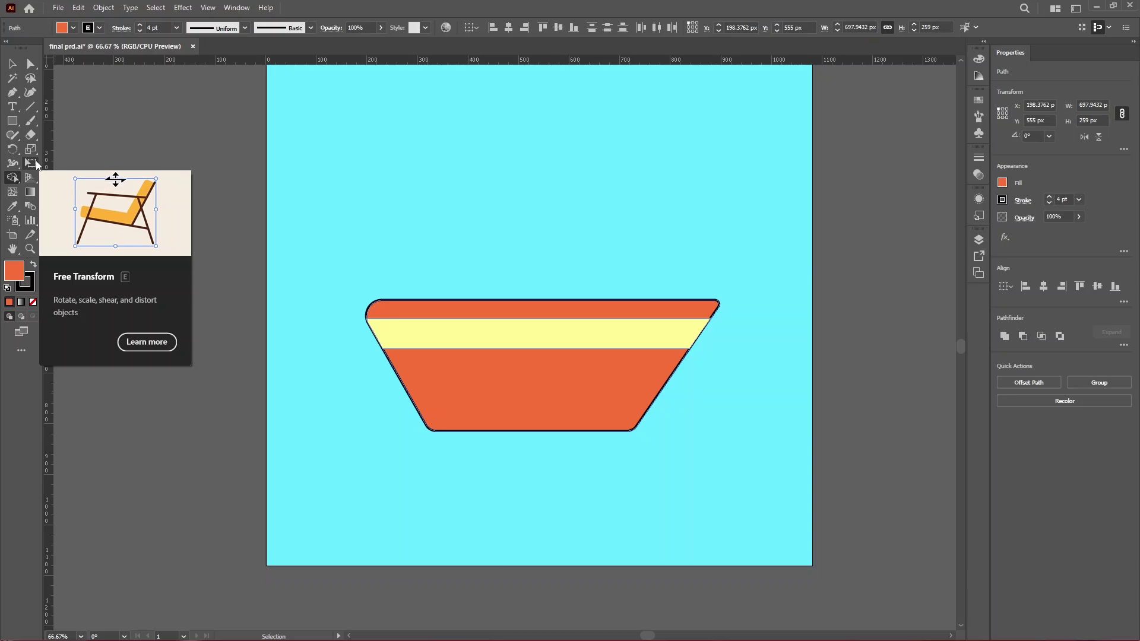
{"action": "key", "text": "v"}
{"action": "left_click", "coordinate": [361, 311]}
Align the orange hull's black 4 pt stroke to the outside of its path and check the outline beside the yellow stripe
{"action": "scroll", "coordinate": [365, 318], "scroll_direction": "up", "scroll_amount": 5}
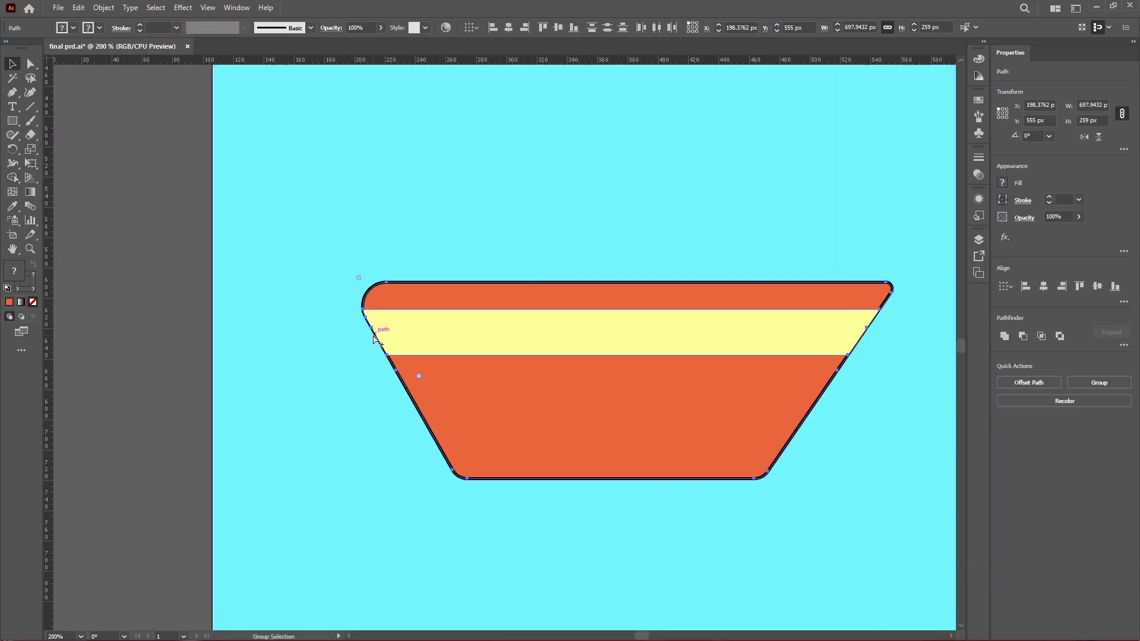
{"action": "scroll", "coordinate": [349, 314], "scroll_direction": "up", "scroll_amount": 3}
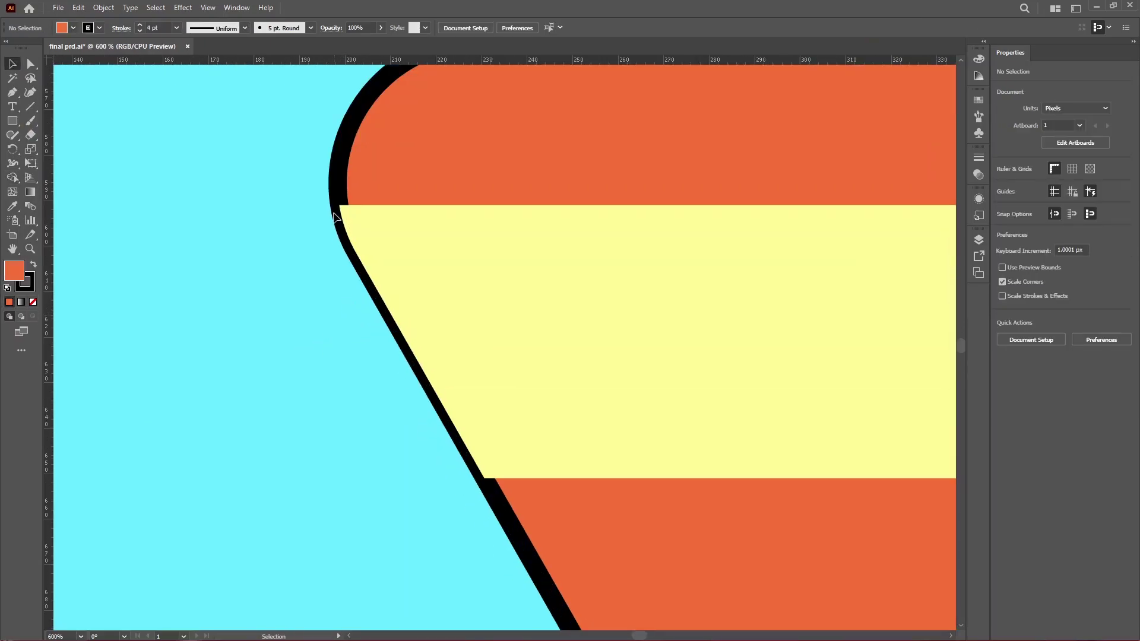
{"action": "left_click", "coordinate": [338, 209]}
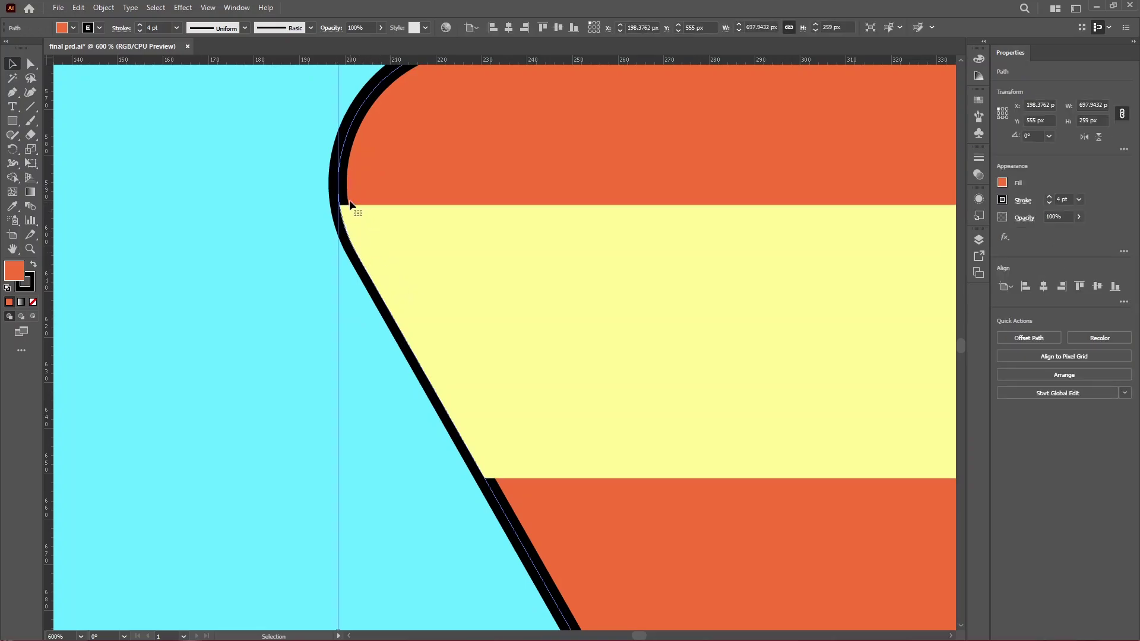
{"action": "scroll", "coordinate": [326, 238], "scroll_direction": "down", "scroll_amount": 5}
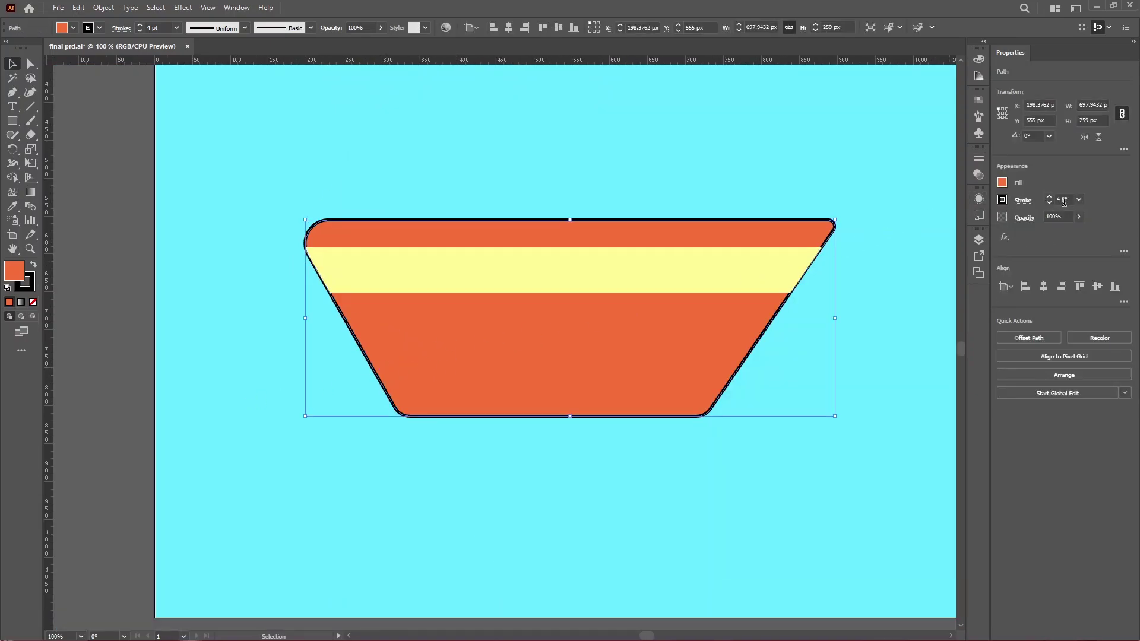
{"action": "left_click", "coordinate": [978, 157]}
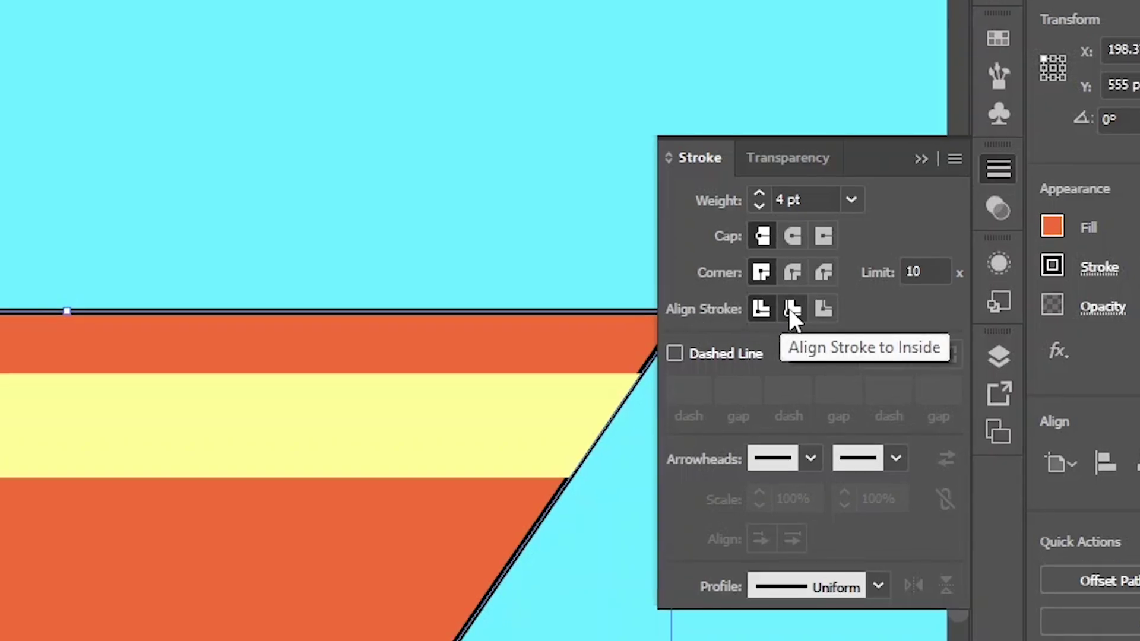
{"action": "left_click", "coordinate": [821, 306]}
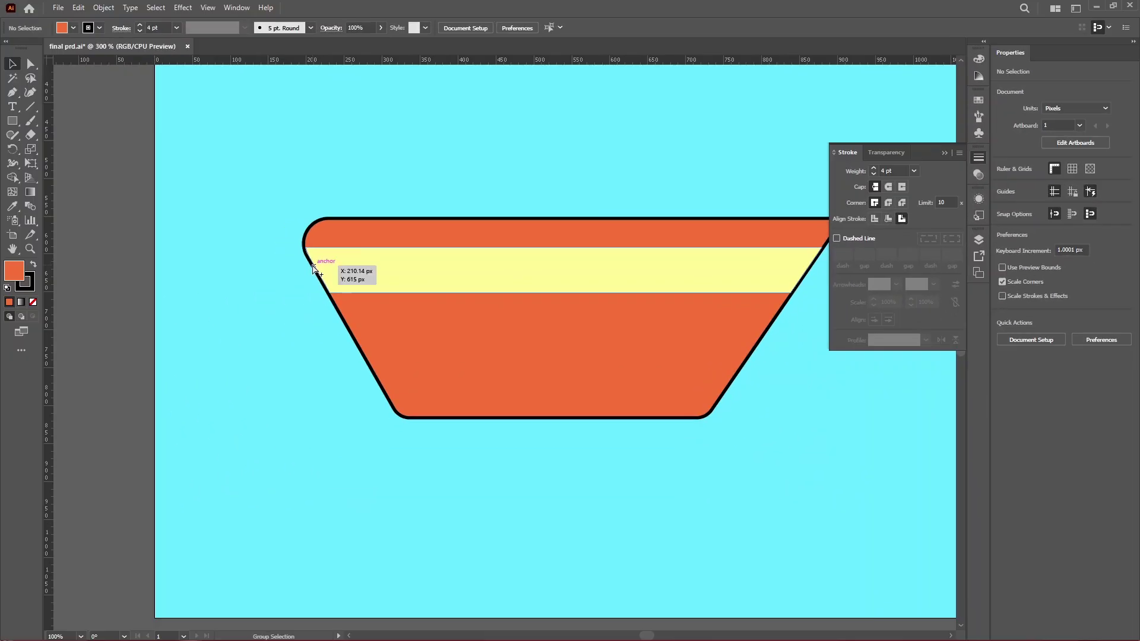
{"action": "scroll", "coordinate": [83, 279], "scroll_direction": "up", "scroll_amount": 5}
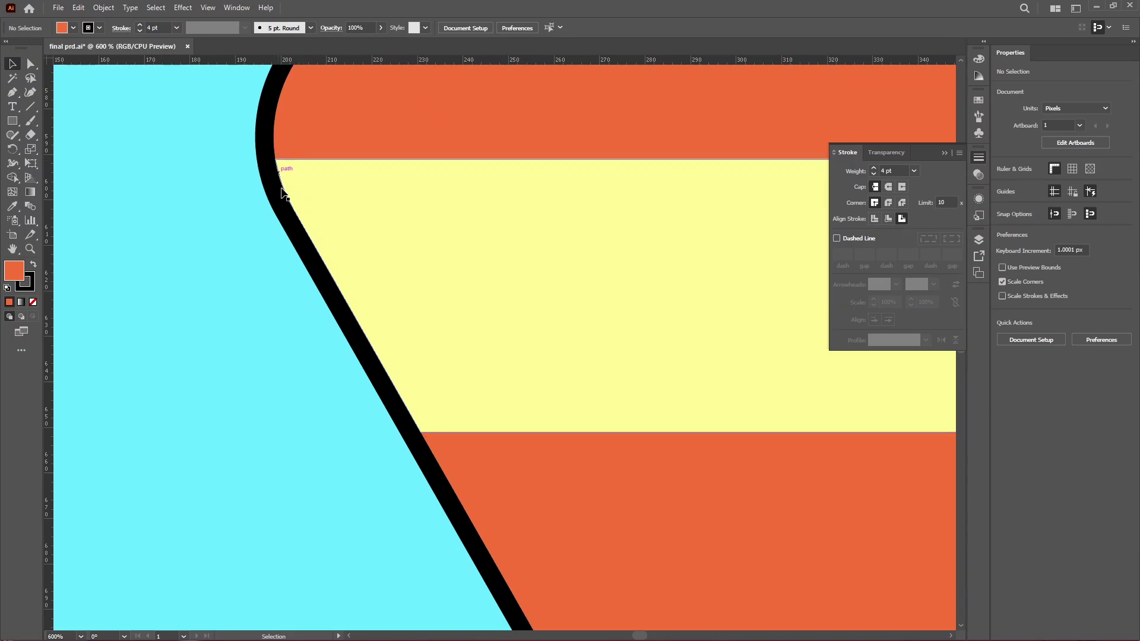
{"action": "scroll", "coordinate": [272, 315], "scroll_direction": "down", "scroll_amount": 5}
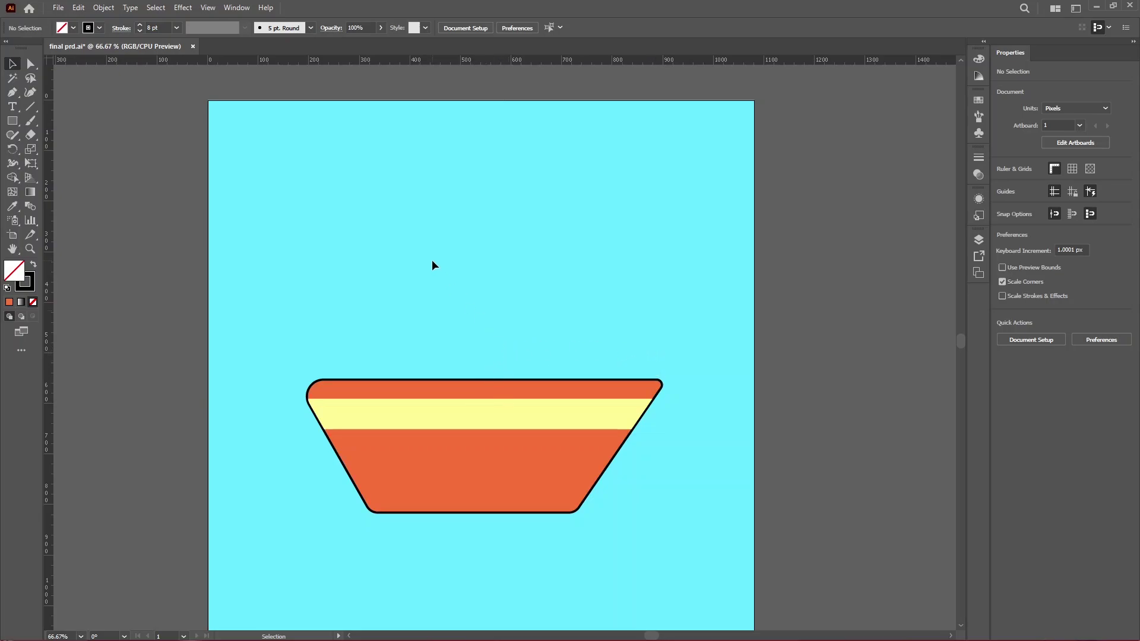
Draw a 60 by 60 px square with a black 8 pt stroke and no fill in the empty area above the hull
{"action": "scroll", "coordinate": [432, 264], "scroll_direction": "up", "scroll_amount": 1}
{"action": "key", "text": "m"}
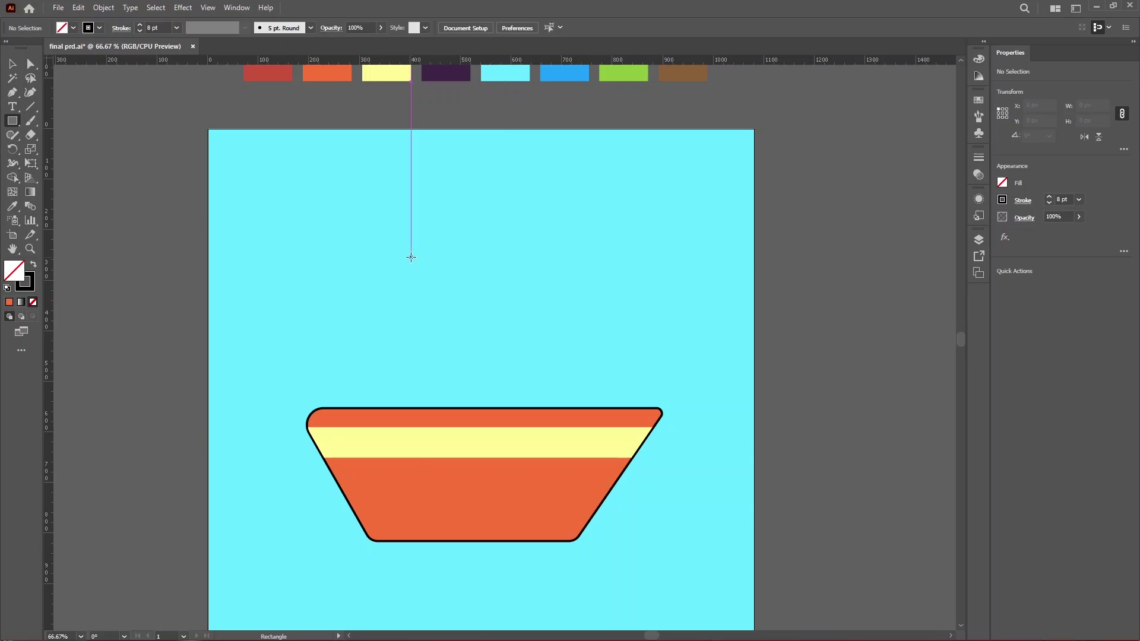
{"action": "left_click_drag", "start_coordinate": [402, 245], "coordinate": [432, 276]}
{"action": "scroll", "coordinate": [427, 268], "scroll_direction": "up", "scroll_amount": 3}
{"action": "left_click", "coordinate": [12, 64]}
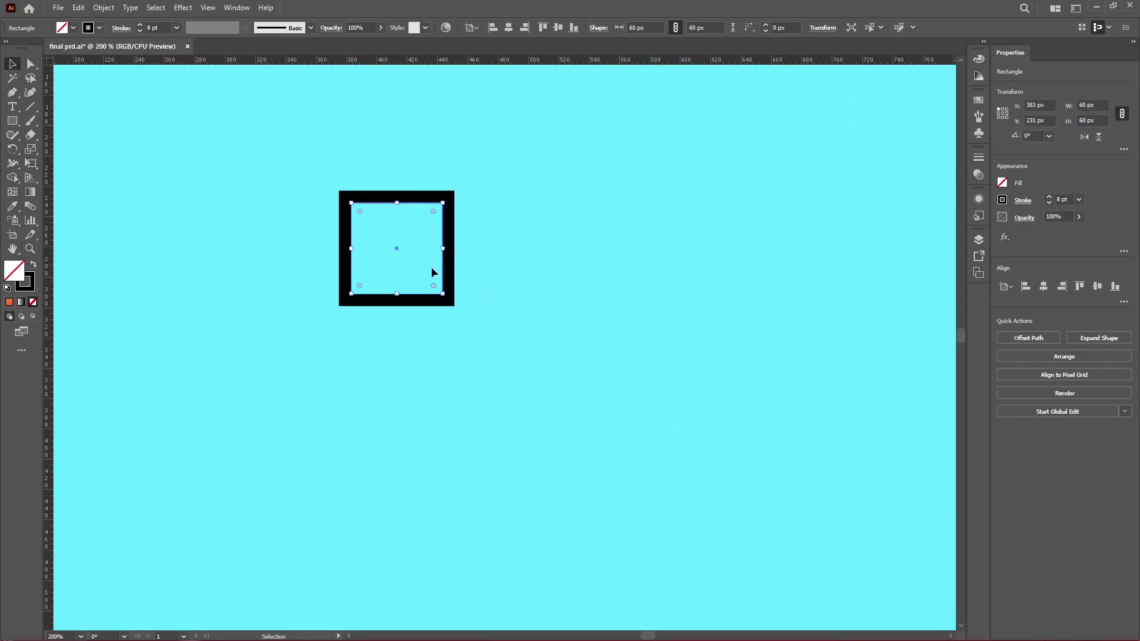
Align the square's 8 pt stroke to the center of its path
{"action": "left_click", "coordinate": [28, 285]}
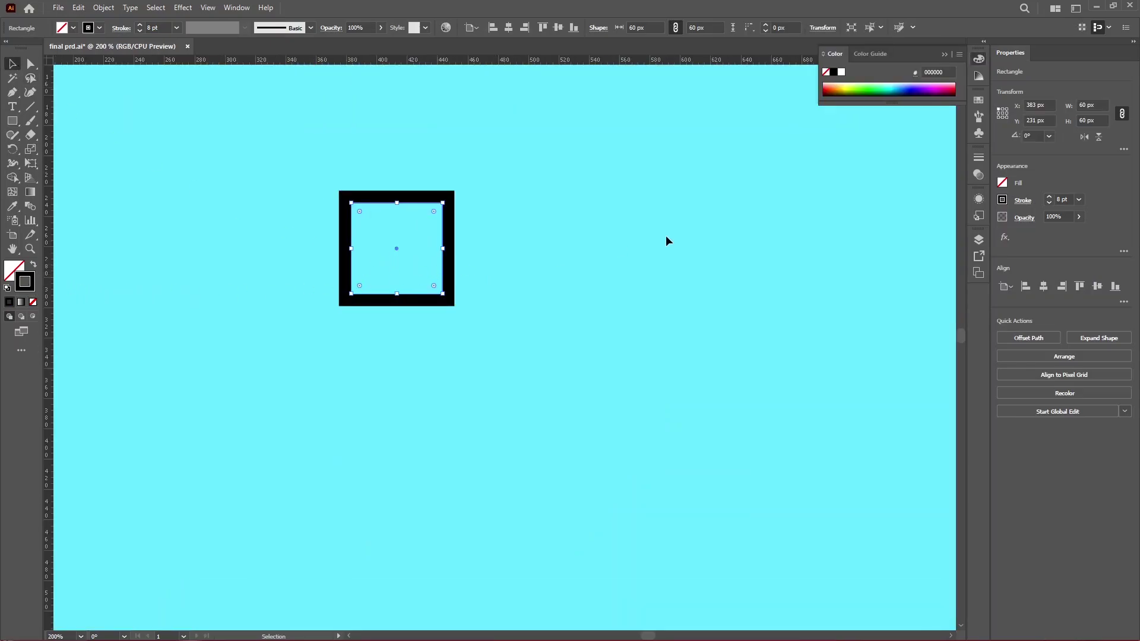
{"action": "left_click", "coordinate": [977, 157]}
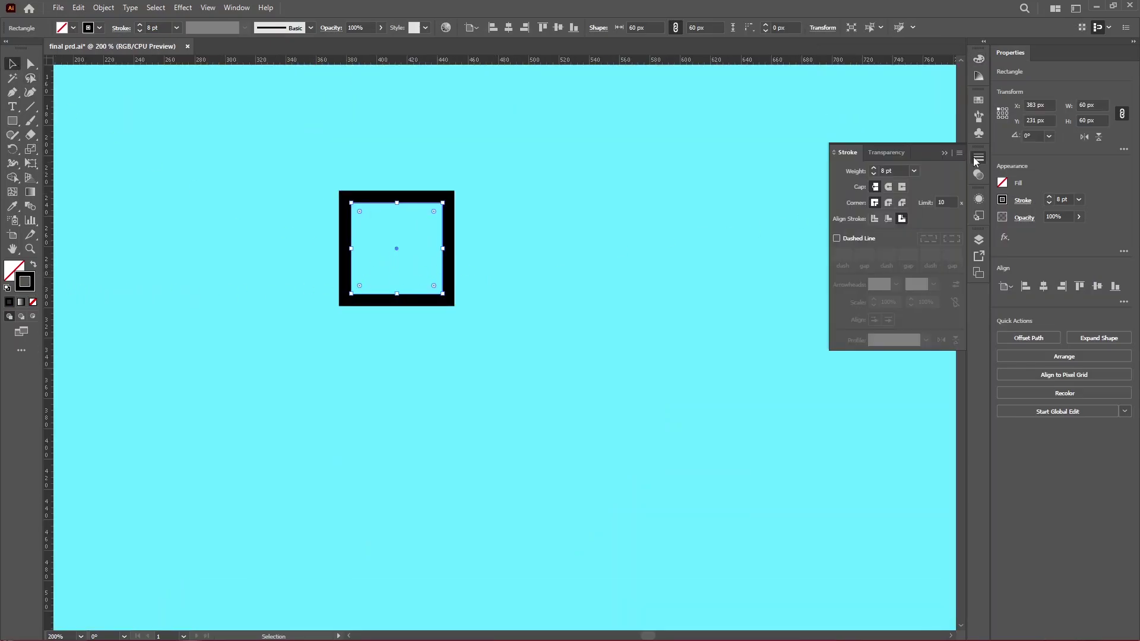
{"action": "left_click", "coordinate": [874, 219]}
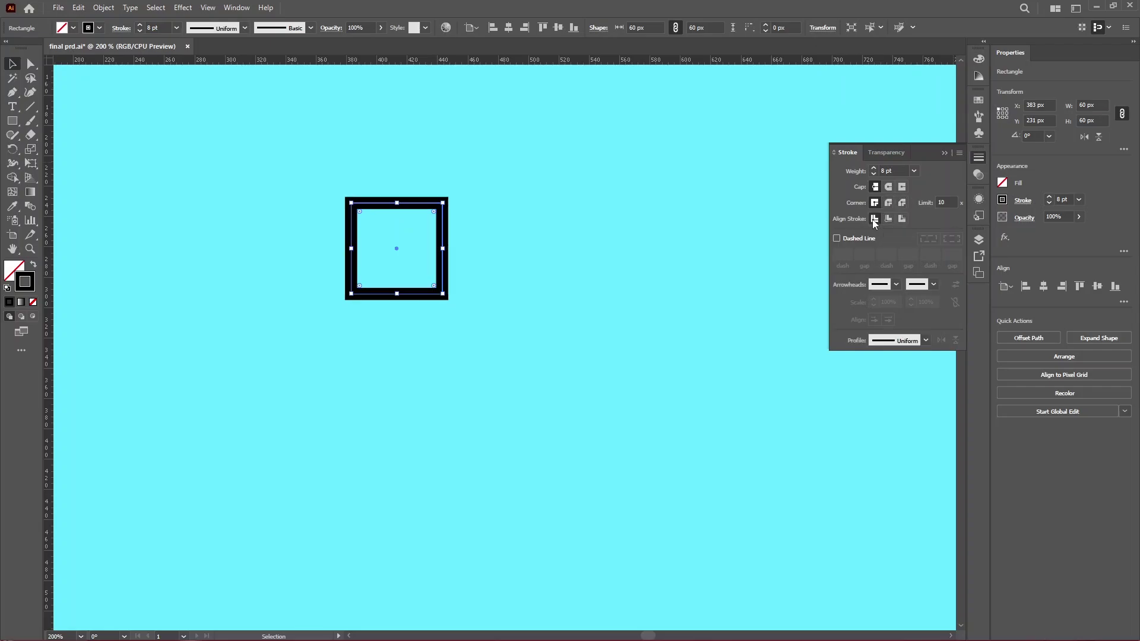
{"action": "left_click", "coordinate": [464, 267]}
{"action": "left_click", "coordinate": [444, 264]}
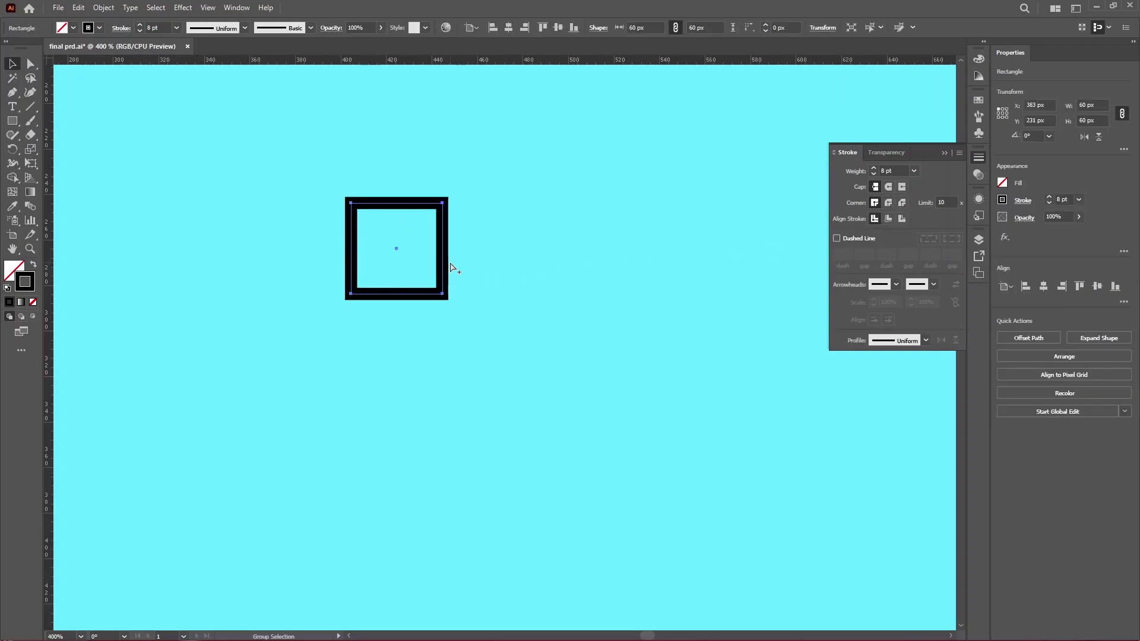
Copy the square 60 px to the right so the two squares share one edge, and deselect it
{"action": "scroll", "coordinate": [450, 263], "scroll_direction": "up", "scroll_amount": 2}
{"action": "scroll", "coordinate": [454, 313], "scroll_direction": "down", "scroll_amount": 1}
{"action": "scroll", "coordinate": [451, 314], "scroll_direction": "up", "scroll_amount": 1}
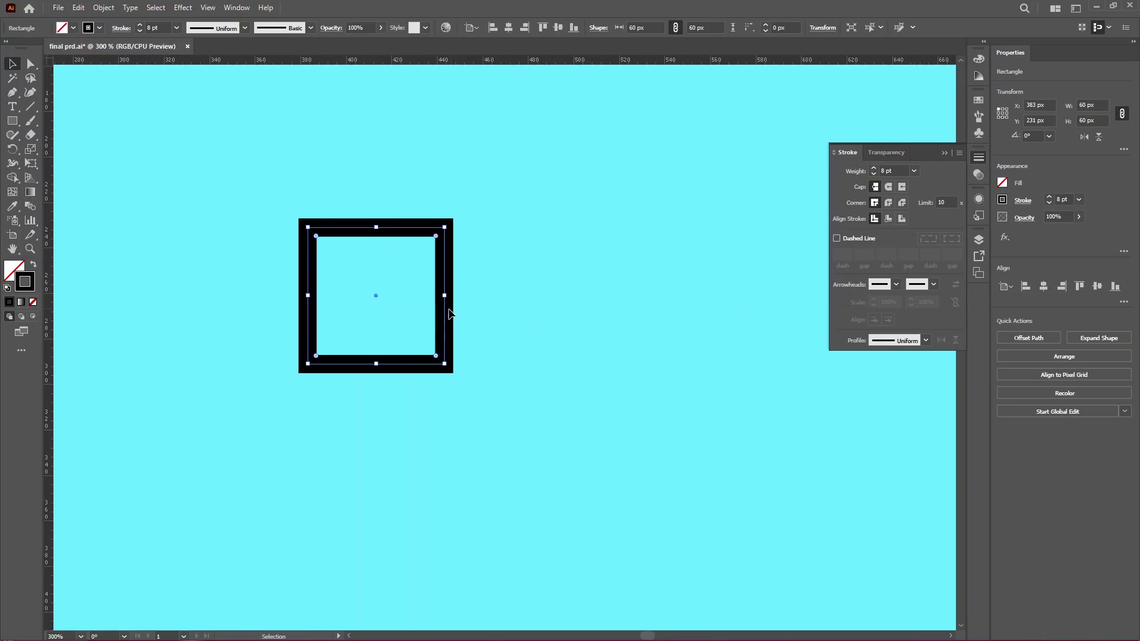
{"action": "left_click_drag", "start_coordinate": [444, 314], "coordinate": [580, 320]}
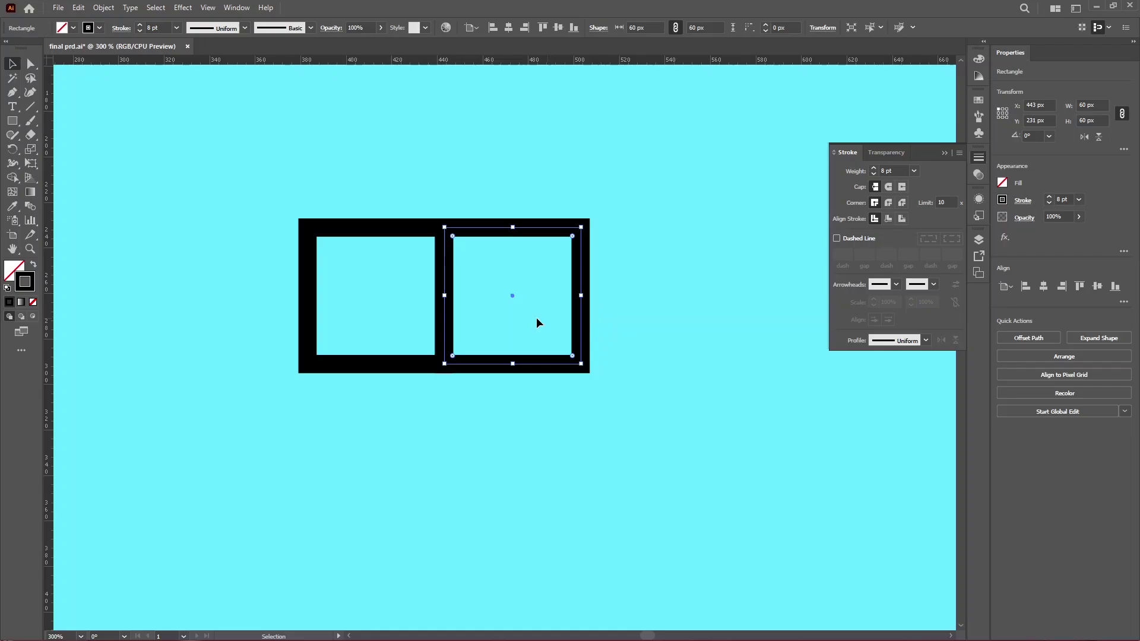
{"action": "left_click", "coordinate": [472, 294]}
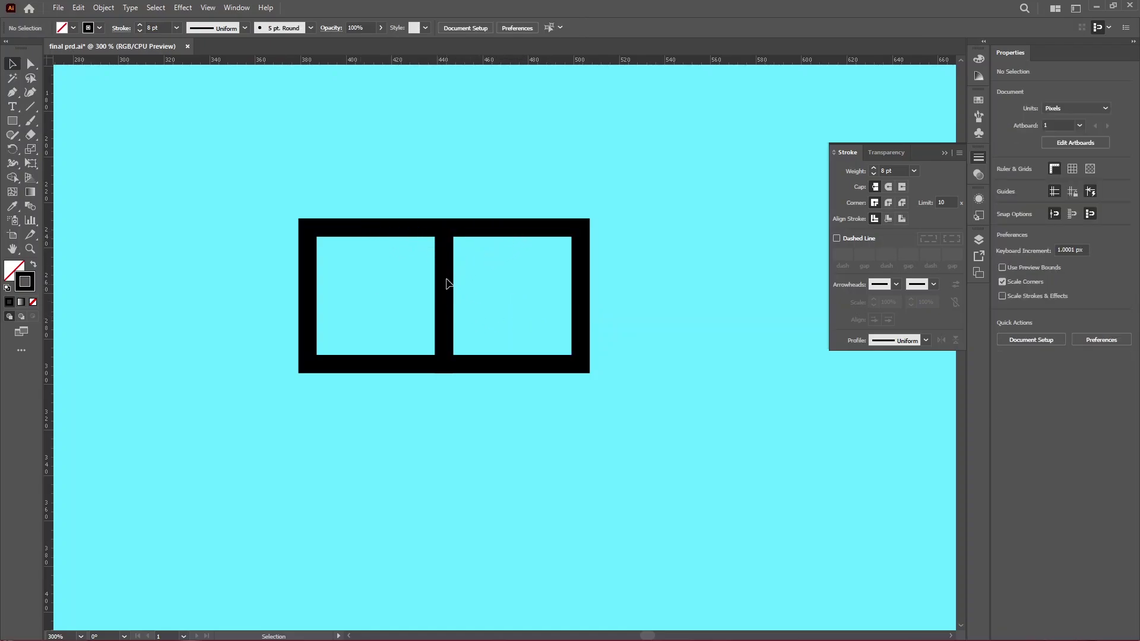
Repeat the square's copy transformation three more times to make a connected row of five squares
{"action": "key", "text": "ctrl+minus"}
{"action": "left_click", "coordinate": [412, 319]}
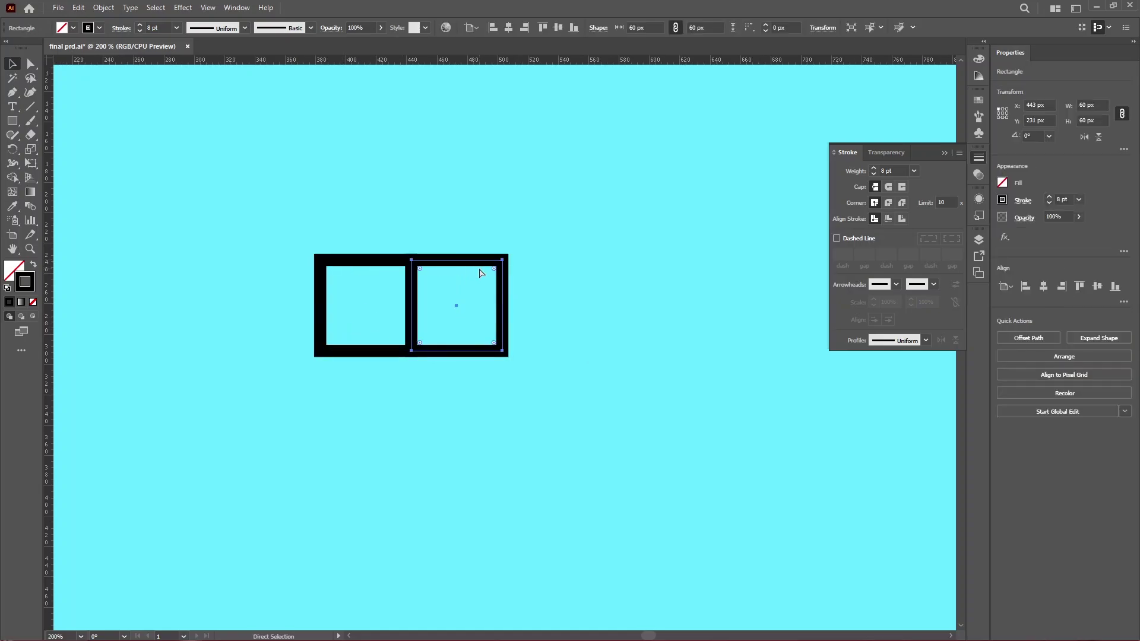
{"action": "key", "text": "ctrl+d"}
{"action": "key", "text": "ctrl+d"}
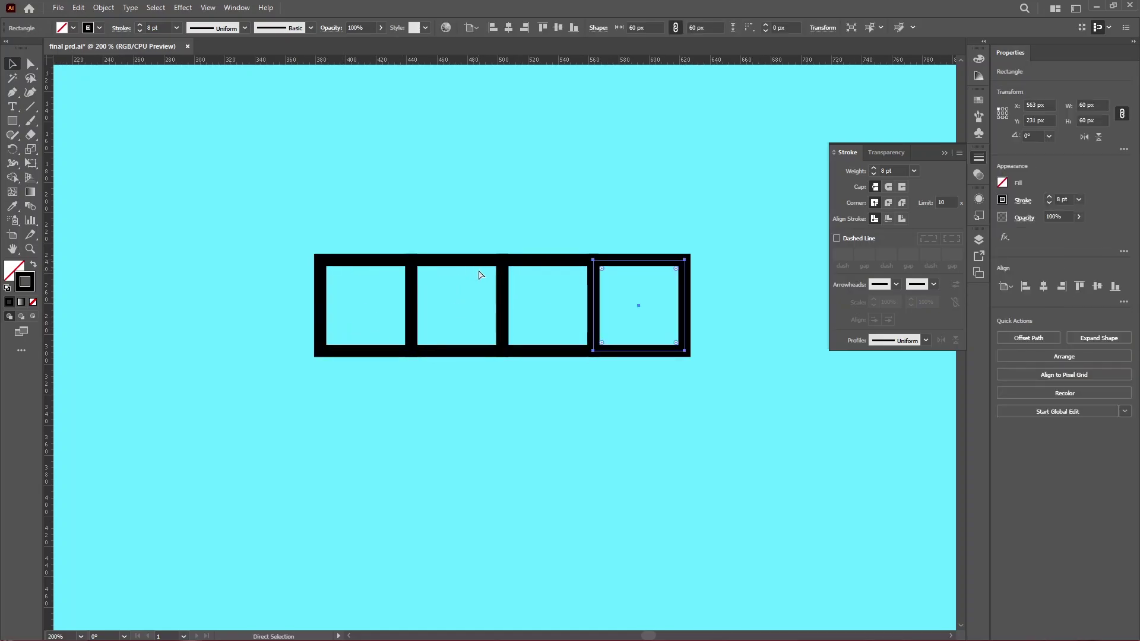
{"action": "key", "text": "ctrl+d"}
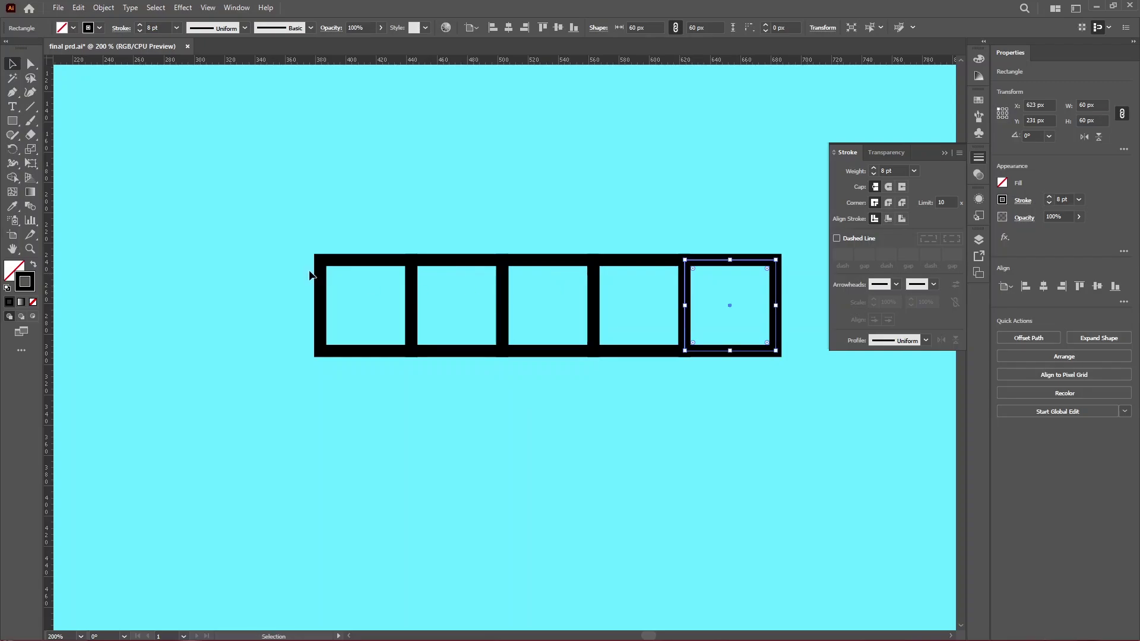
{"action": "left_click", "coordinate": [470, 205]}
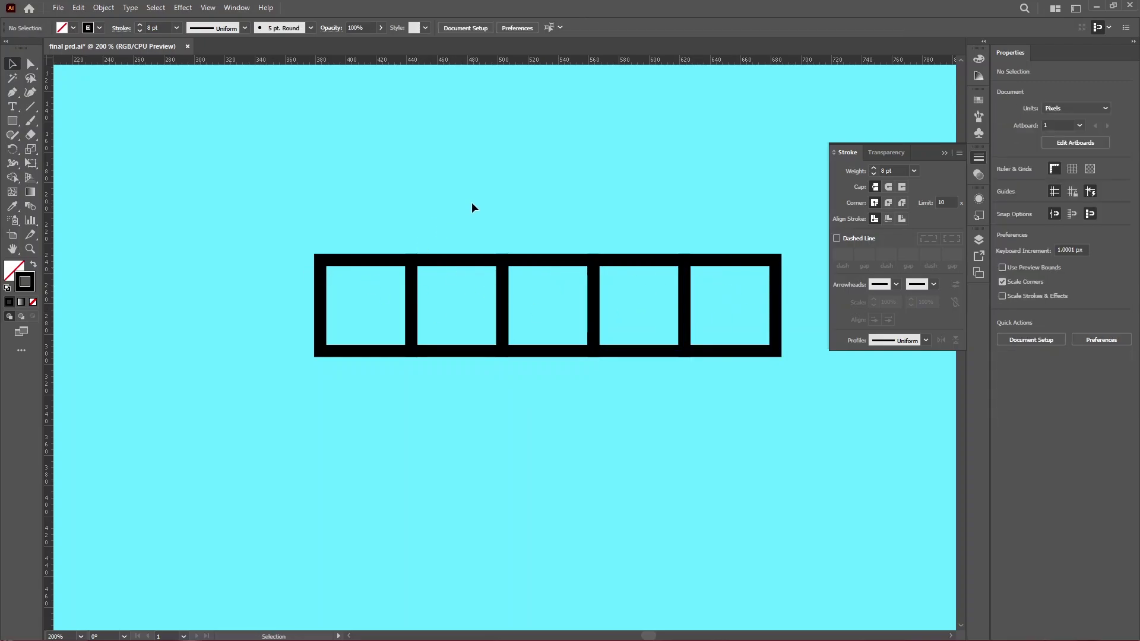
Round the upper-left corner of the leftmost square to its full radius, forming a quarter-circle end, and deselect it
{"action": "key", "text": "a"}
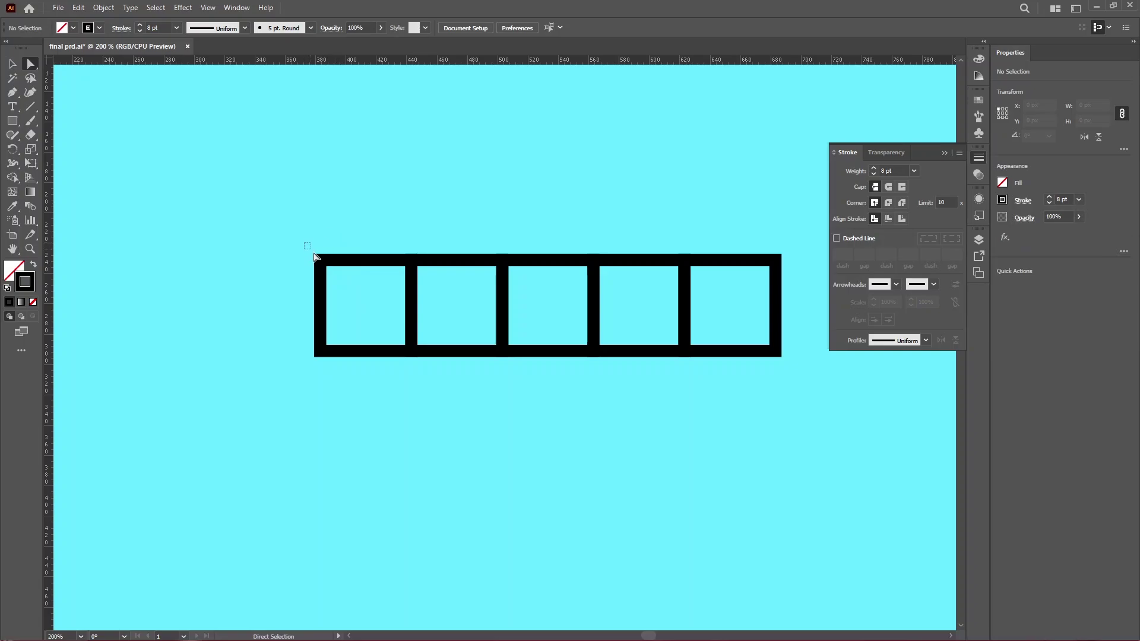
{"action": "left_click_drag", "start_coordinate": [304, 242], "coordinate": [440, 401]}
{"action": "key", "text": "v"}
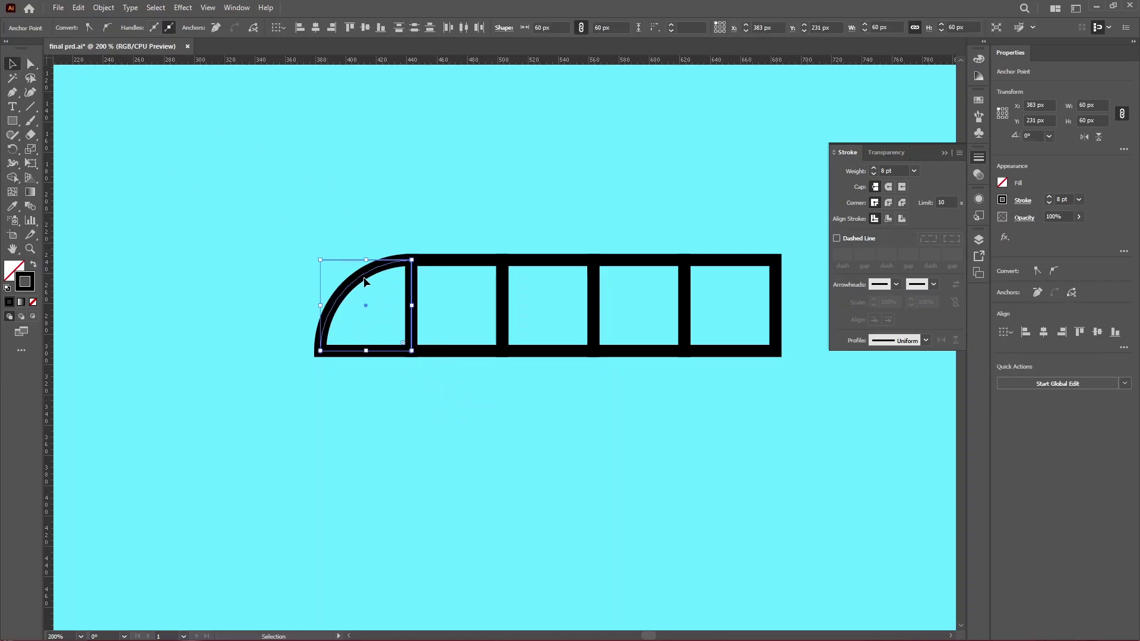
{"action": "left_click", "coordinate": [387, 234]}
Draw a horizontal line about 34 px long from the rightmost square's upper edge, extending past its right side
{"action": "scroll", "coordinate": [493, 373], "scroll_direction": "down", "scroll_amount": 2}
{"action": "scroll", "coordinate": [564, 291], "scroll_direction": "down", "scroll_amount": 1}
{"action": "scroll", "coordinate": [653, 291], "scroll_direction": "up", "scroll_amount": 4}
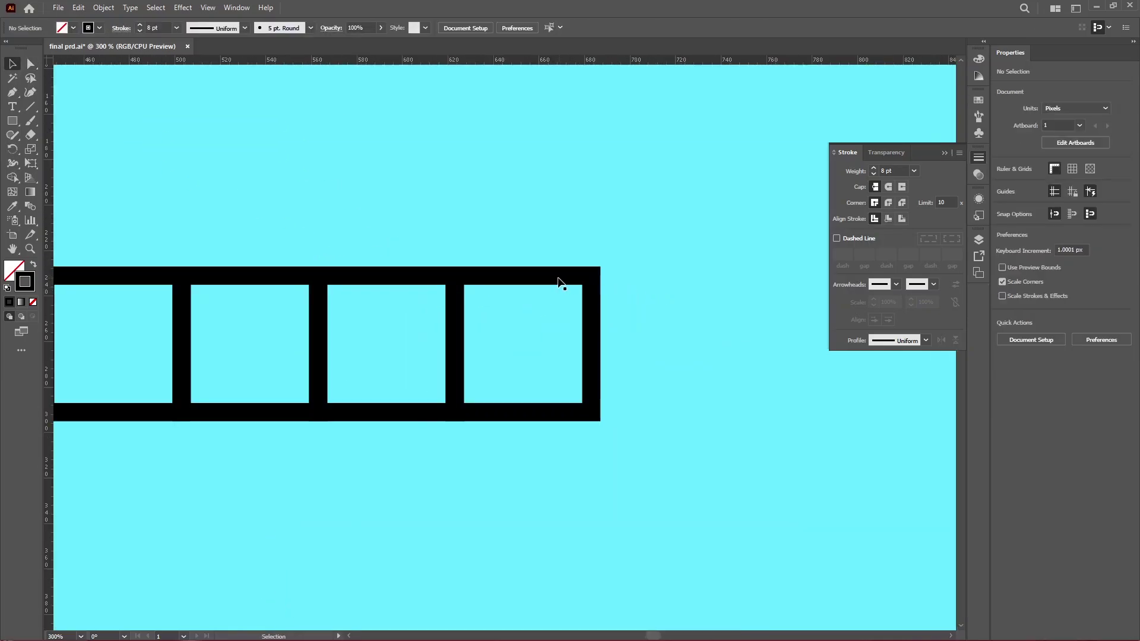
{"action": "left_click", "coordinate": [30, 106]}
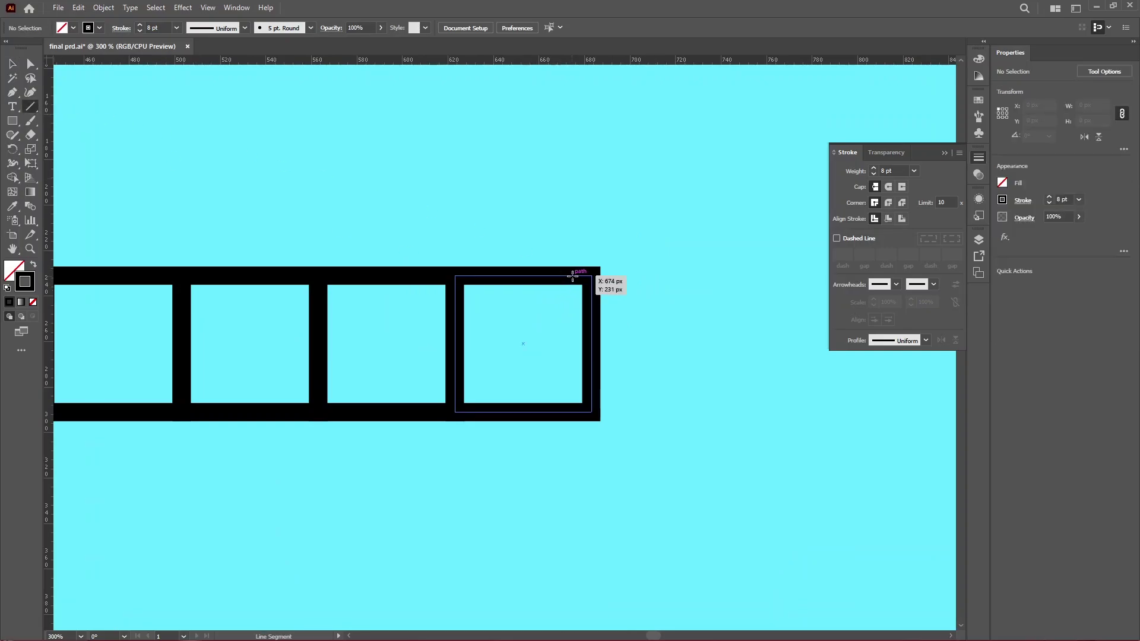
{"action": "left_click_drag", "start_coordinate": [572, 275], "coordinate": [649, 276]}
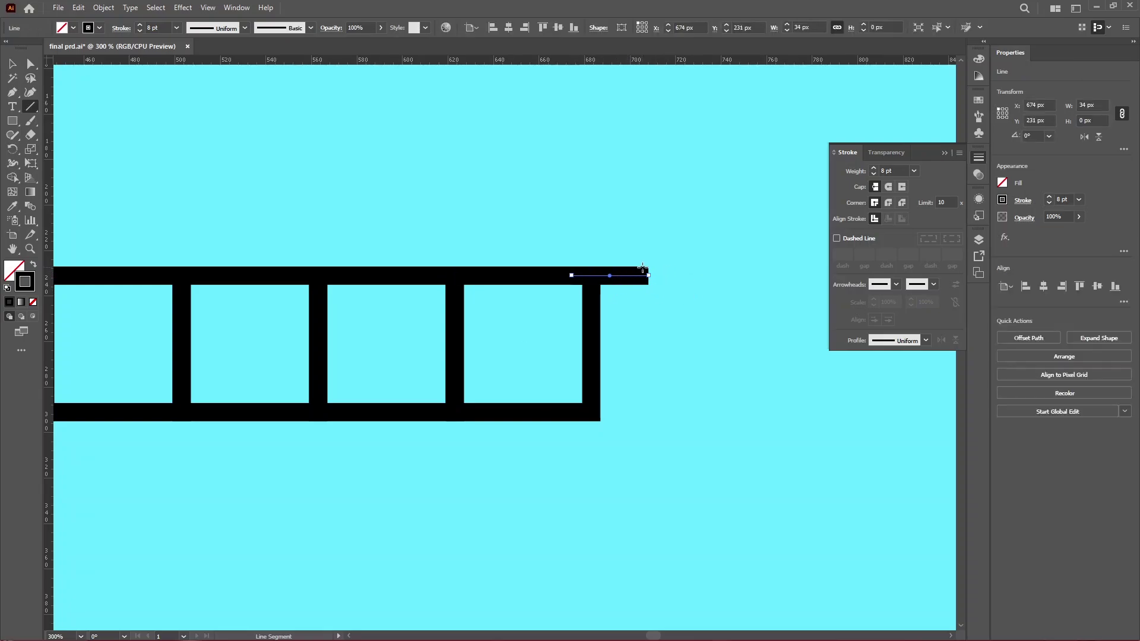
Give the short line at the row's upper right end a round cap
{"action": "left_click", "coordinate": [944, 154]}
{"action": "left_click", "coordinate": [979, 159]}
{"action": "left_click", "coordinate": [888, 188]}
{"action": "key", "text": "v"}
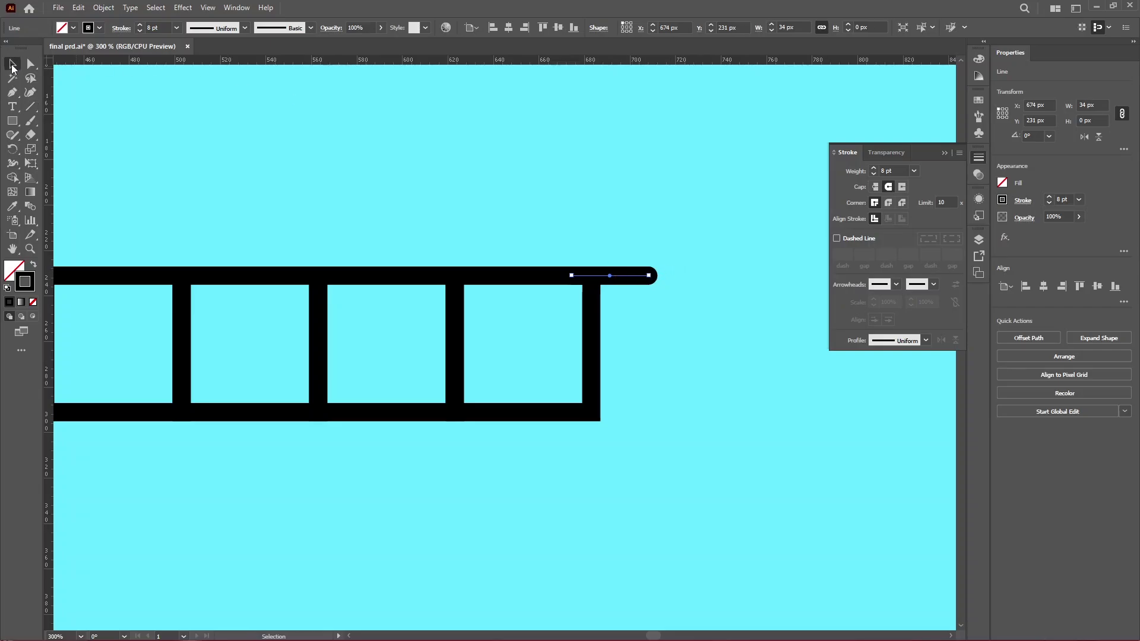
Apply the dark red palette swatch to the strokes of all the railing shapes and deselect them
{"action": "scroll", "coordinate": [631, 277], "scroll_direction": "up", "scroll_amount": 2}
{"action": "left_click_drag", "start_coordinate": [626, 286], "coordinate": [603, 286]}
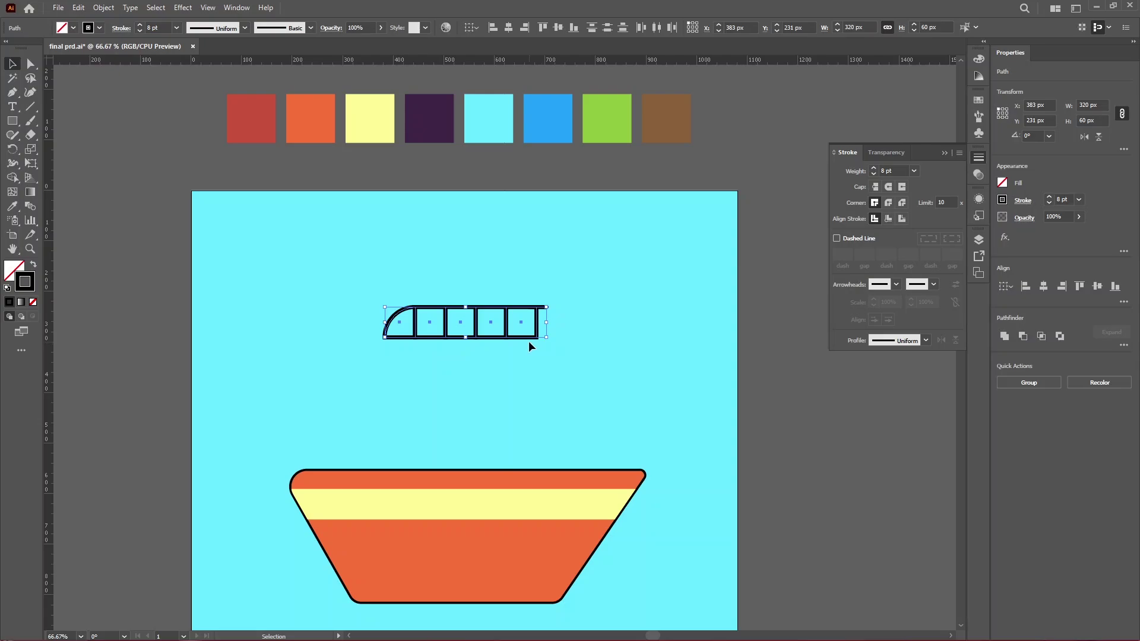
{"action": "left_click", "coordinate": [978, 99]}
{"action": "left_click", "coordinate": [838, 177]}
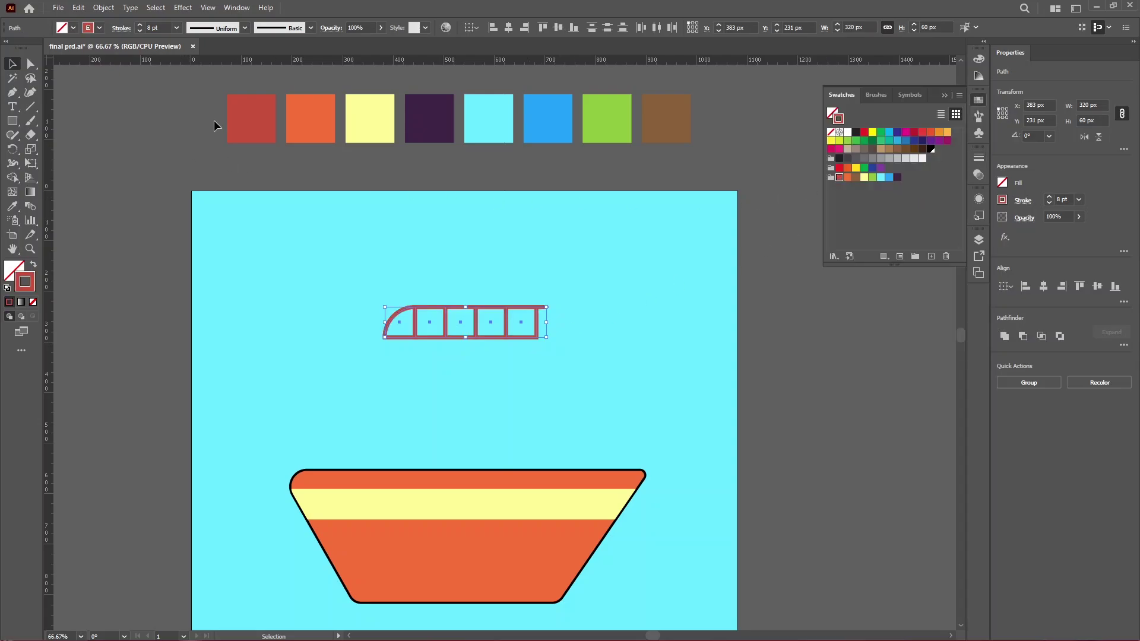
{"action": "left_click", "coordinate": [457, 360]}
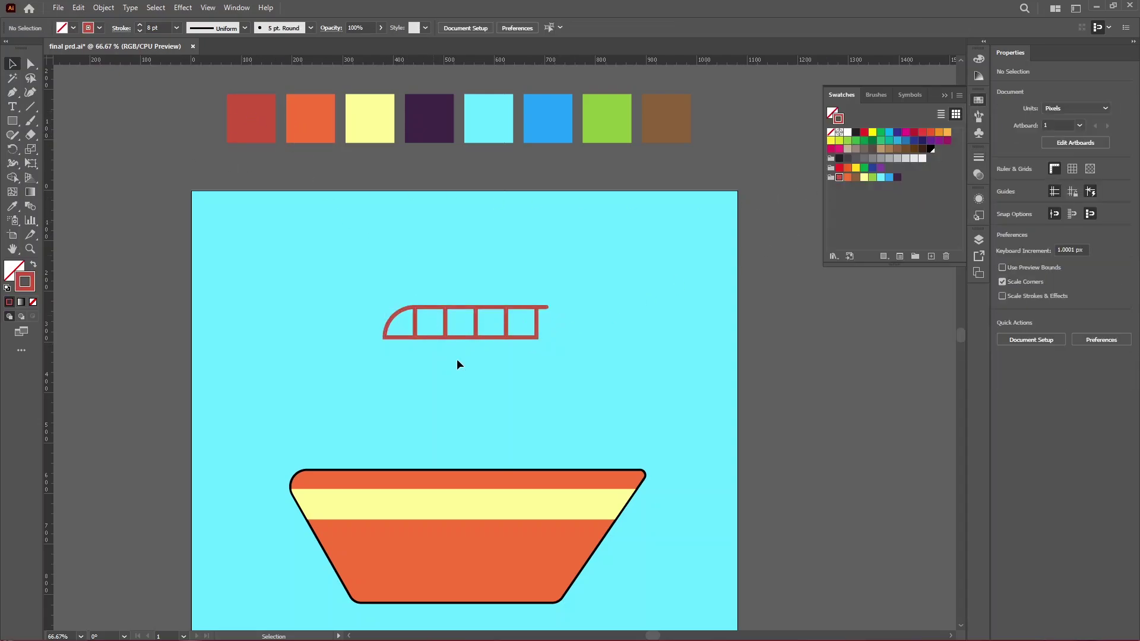
Select all the red railing shapes and expand their fill and stroke into filled outlines
{"action": "key", "text": "ctrl+plus"}
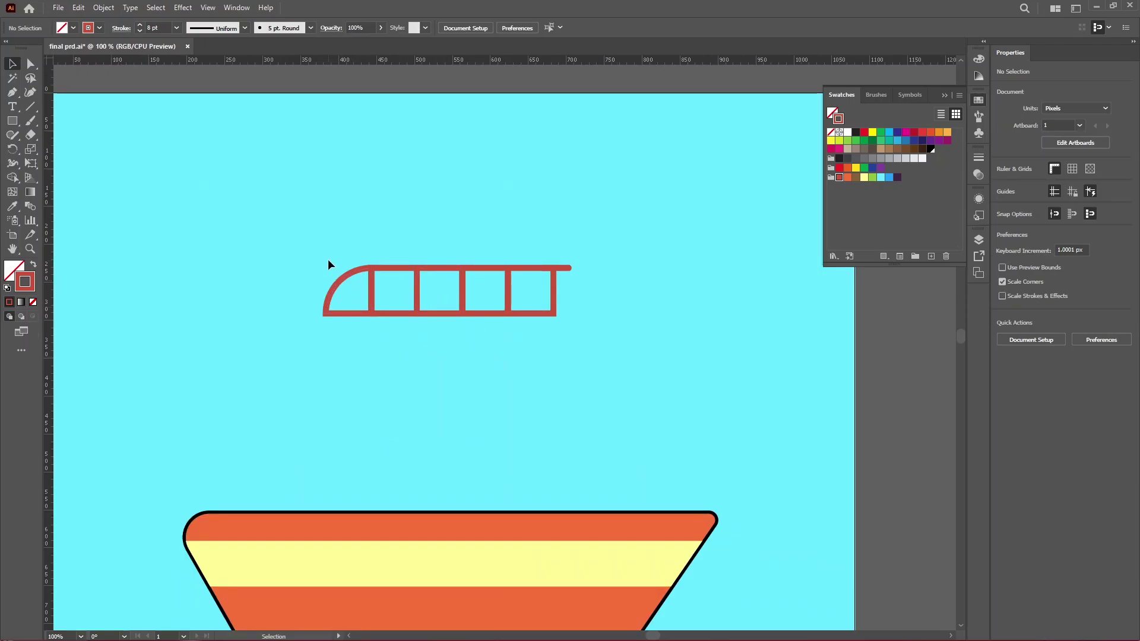
{"action": "left_click_drag", "start_coordinate": [341, 254], "coordinate": [581, 325]}
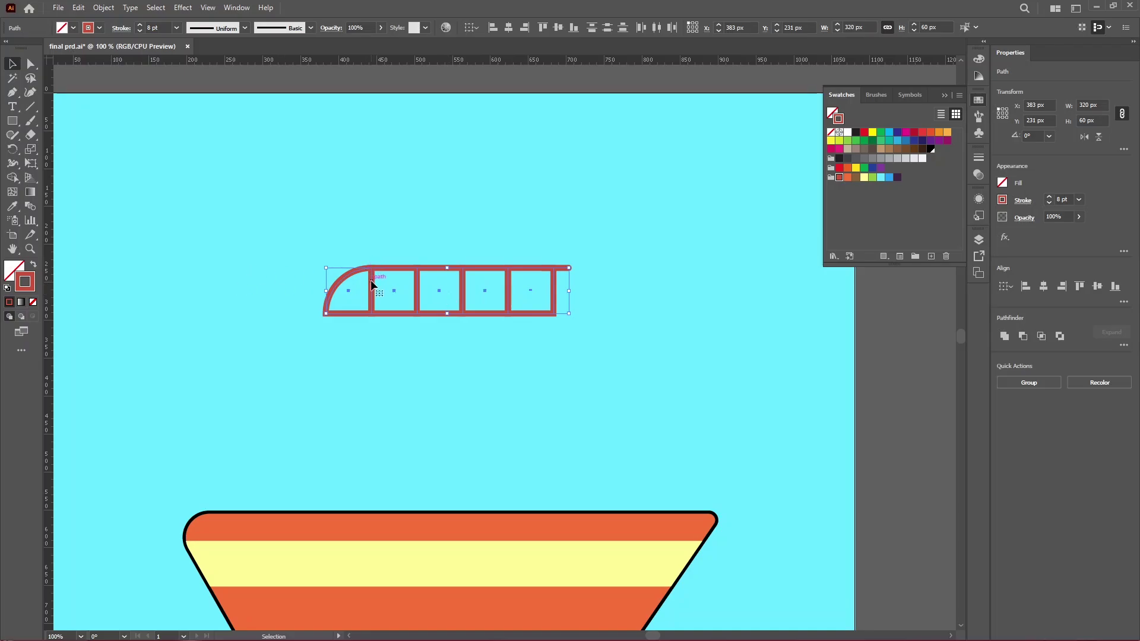
{"action": "scroll", "coordinate": [370, 279], "scroll_direction": "up", "scroll_amount": 2}
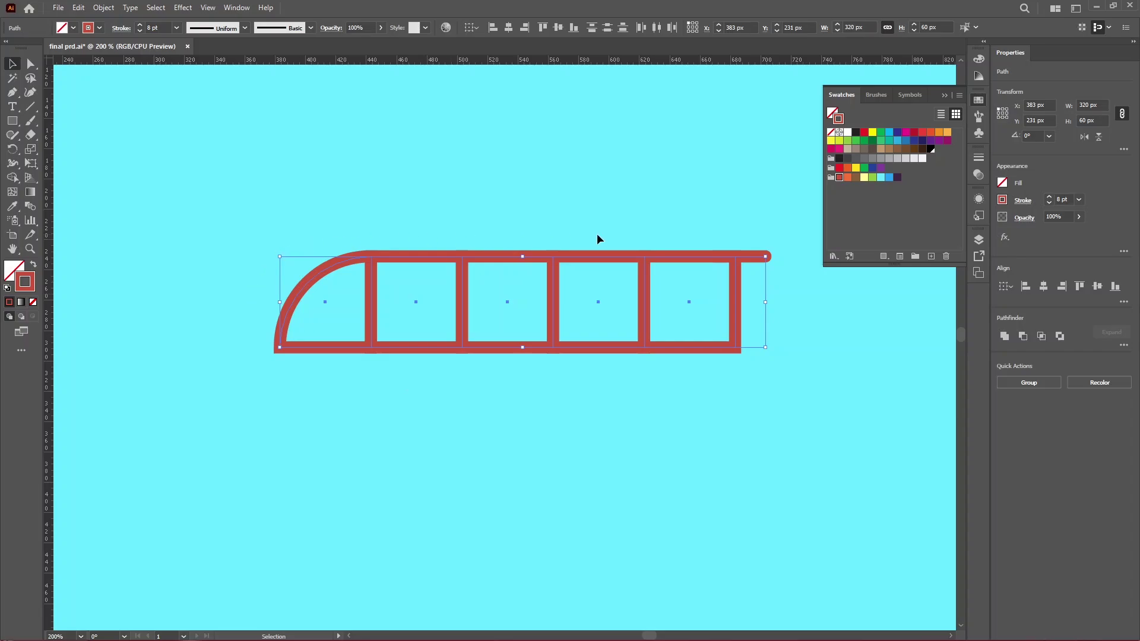
{"action": "scroll", "coordinate": [614, 359], "scroll_direction": "down", "scroll_amount": 1}
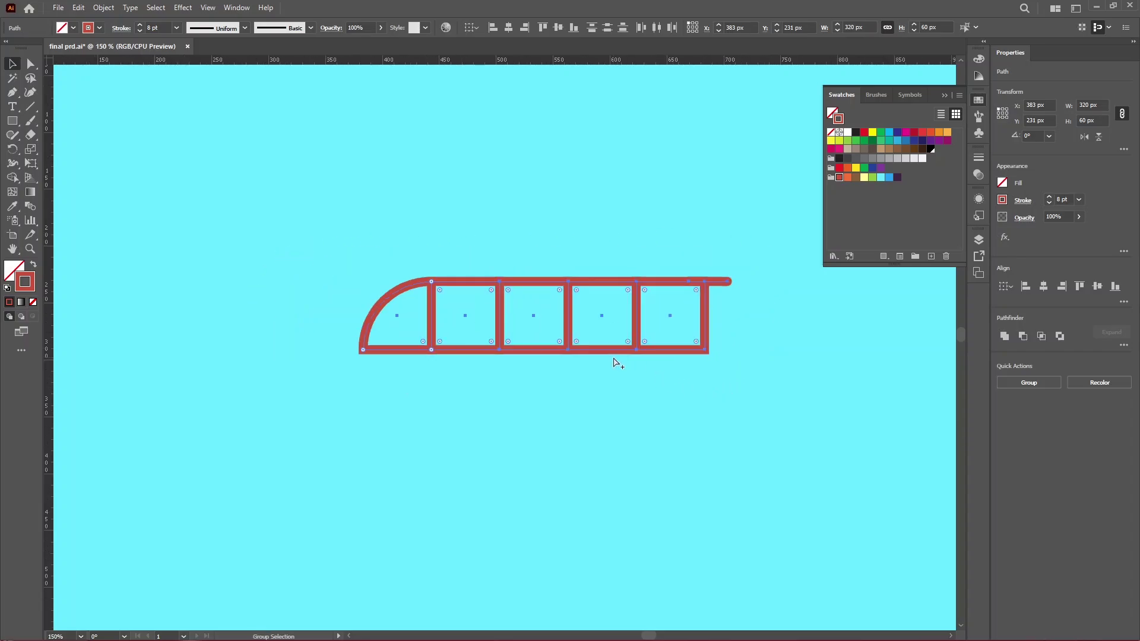
{"action": "left_click", "coordinate": [360, 288]}
{"action": "left_click_drag", "start_coordinate": [314, 267], "coordinate": [753, 382]}
{"action": "left_click", "coordinate": [104, 8]}
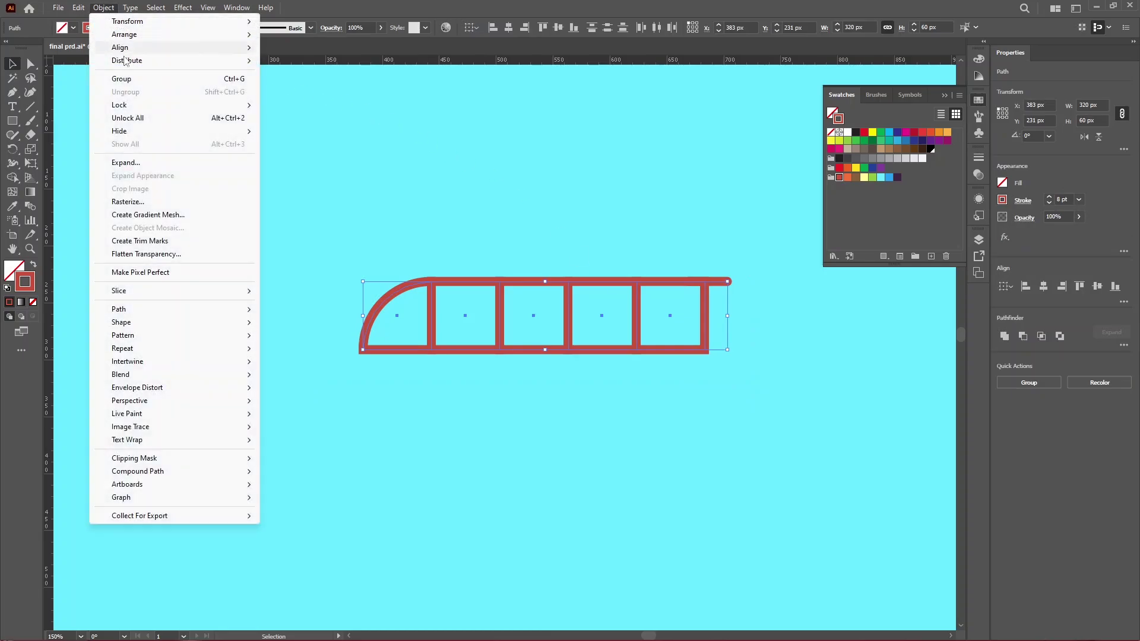
{"action": "left_click", "coordinate": [140, 167]}
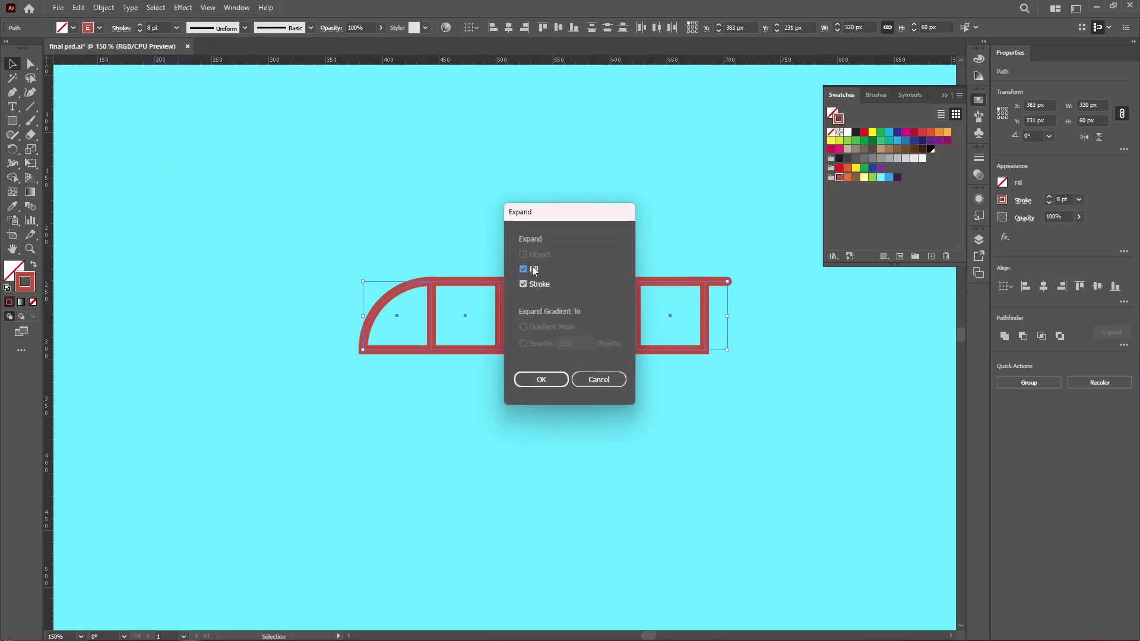
{"action": "left_click", "coordinate": [539, 380]}
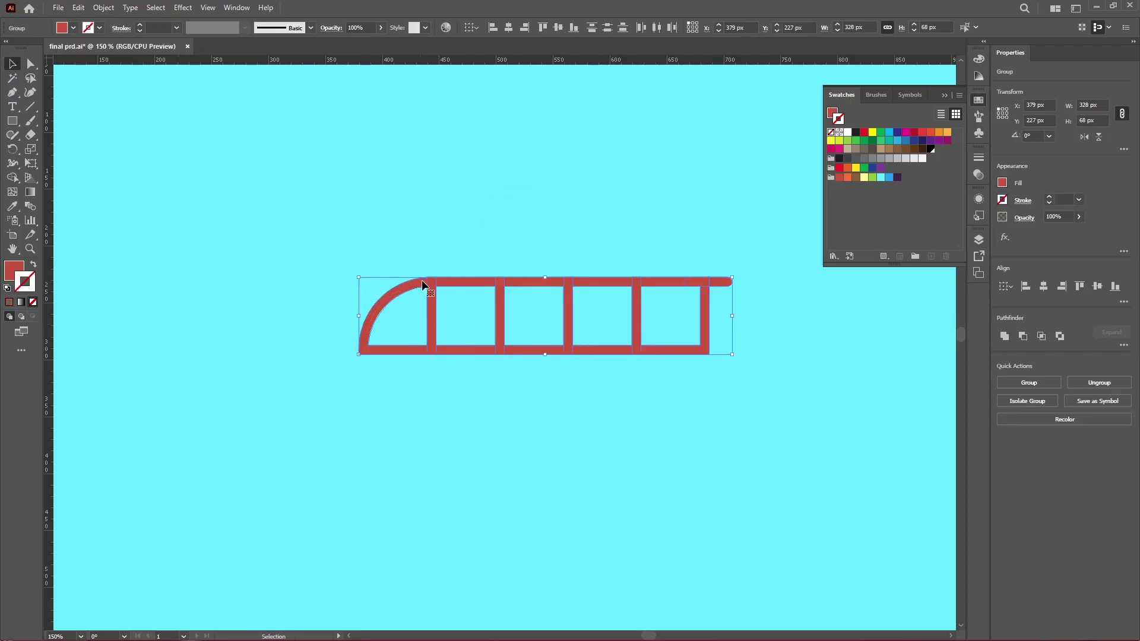
Move the expanded quarter-circle piece away from the row and return it to its original place
{"action": "left_click", "coordinate": [447, 270]}
{"action": "left_click_drag", "start_coordinate": [415, 287], "coordinate": [379, 262]}
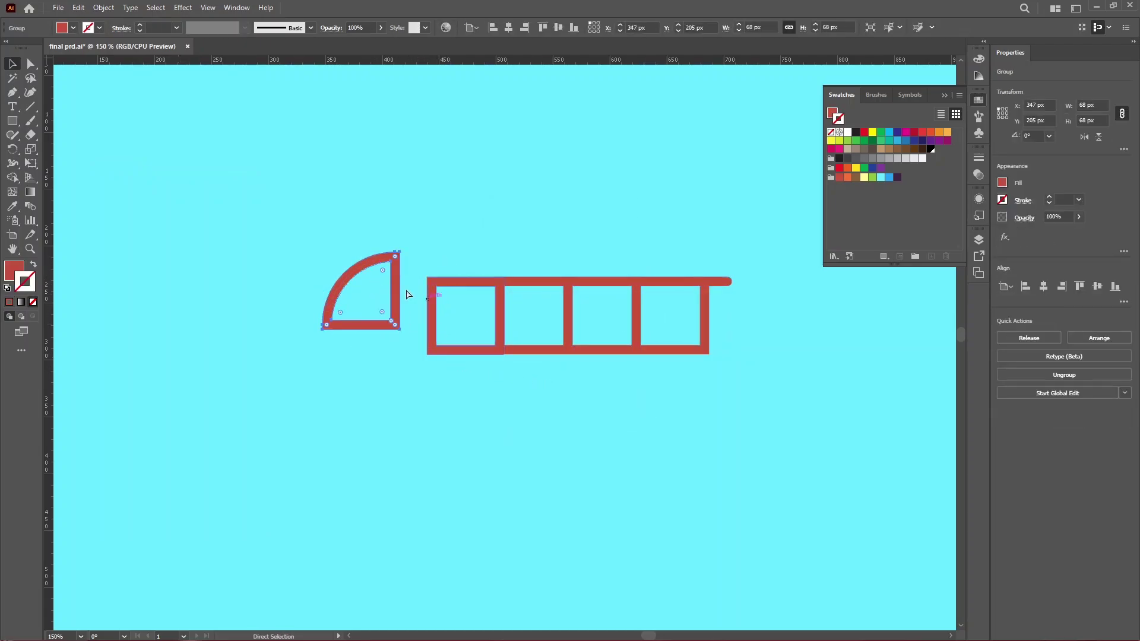
{"action": "left_click_drag", "start_coordinate": [342, 299], "coordinate": [379, 324]}
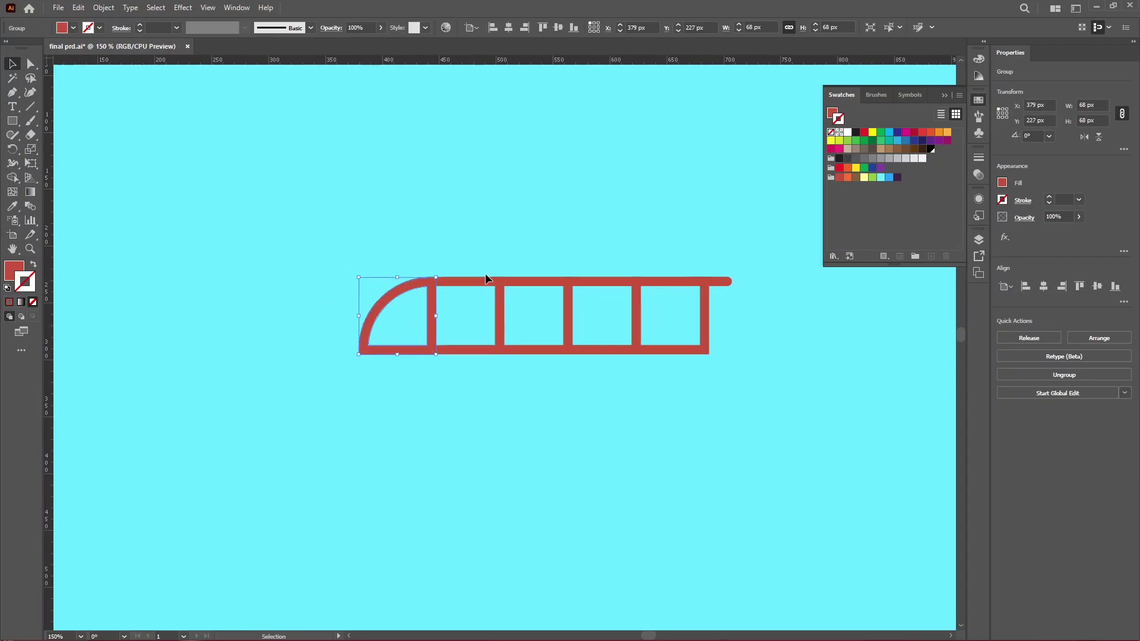
Select all the expanded railing pieces and unite them into a single shape with Pathfinder
{"action": "left_click_drag", "start_coordinate": [358, 256], "coordinate": [757, 364]}
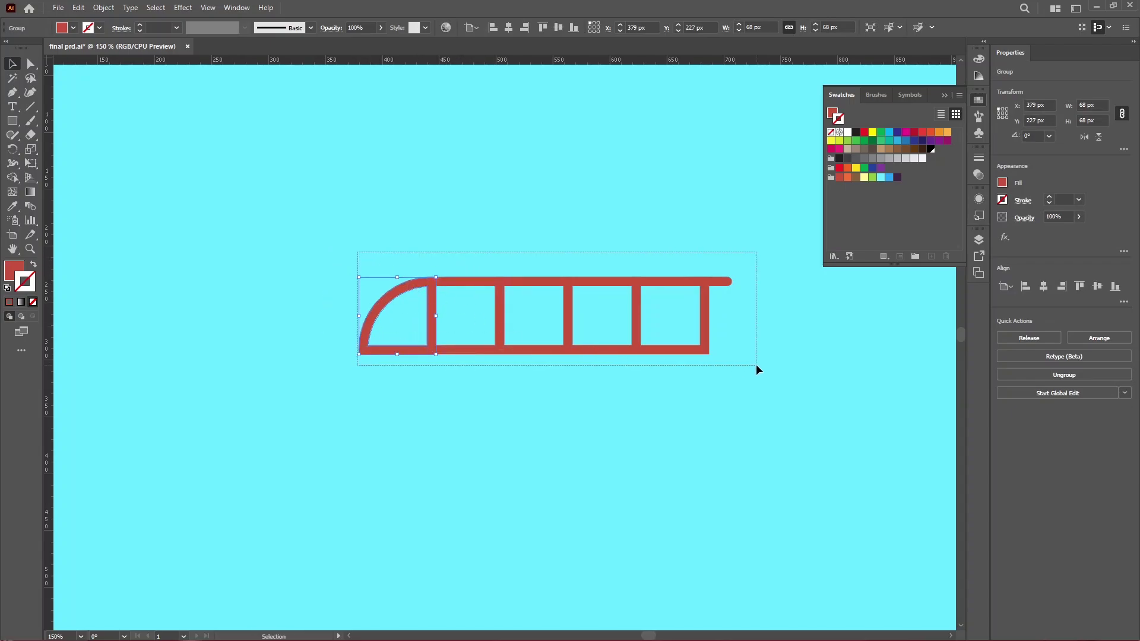
{"action": "mouse_move", "coordinate": [725, 282]}
{"action": "left_mouse_down"}
{"action": "mouse_move", "coordinate": [715, 246]}
{"action": "mouse_move", "coordinate": [702, 249]}
{"action": "mouse_move", "coordinate": [707, 281]}
{"action": "left_mouse_up"}
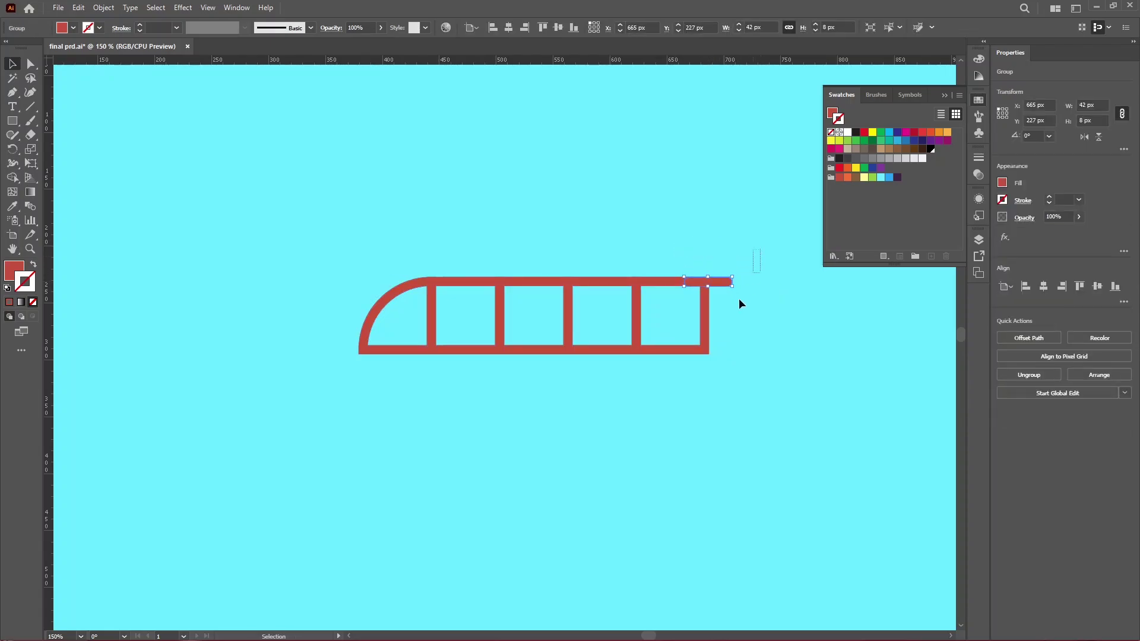
{"action": "left_click_drag", "start_coordinate": [761, 249], "coordinate": [328, 380]}
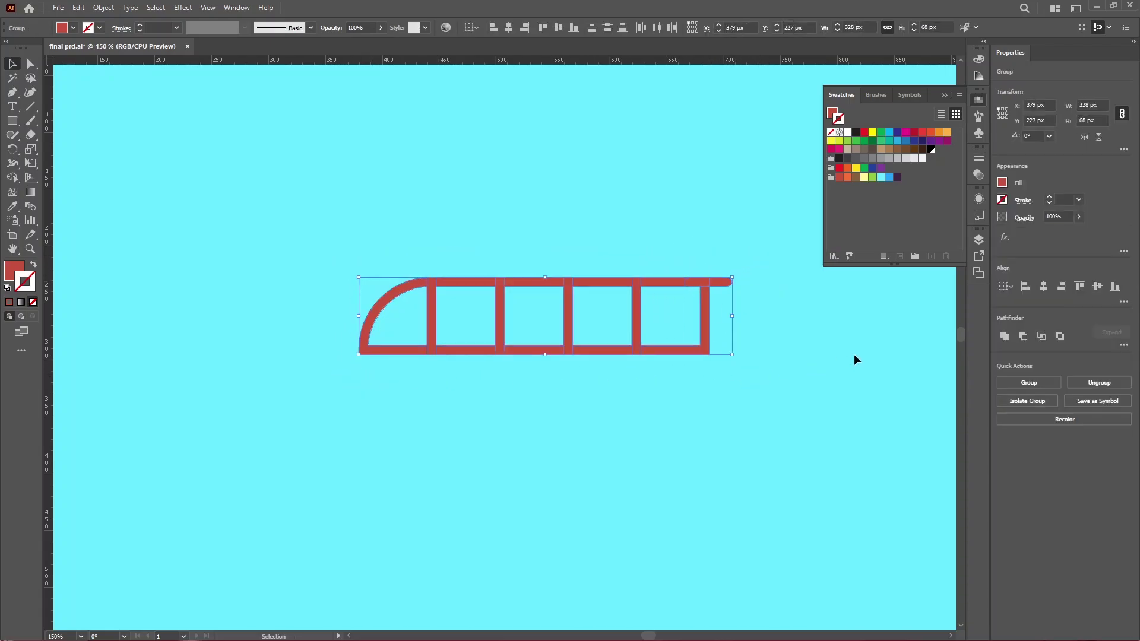
{"action": "left_click", "coordinate": [1005, 338]}
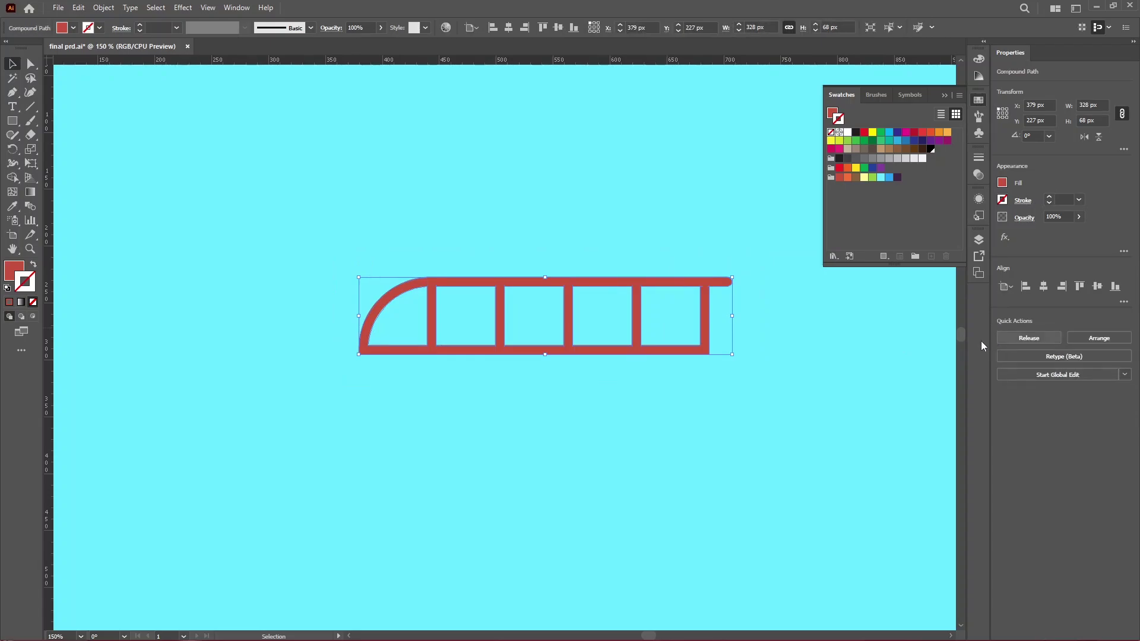
{"action": "left_click", "coordinate": [677, 300]}
{"action": "left_click_drag", "start_coordinate": [650, 283], "coordinate": [617, 201]}
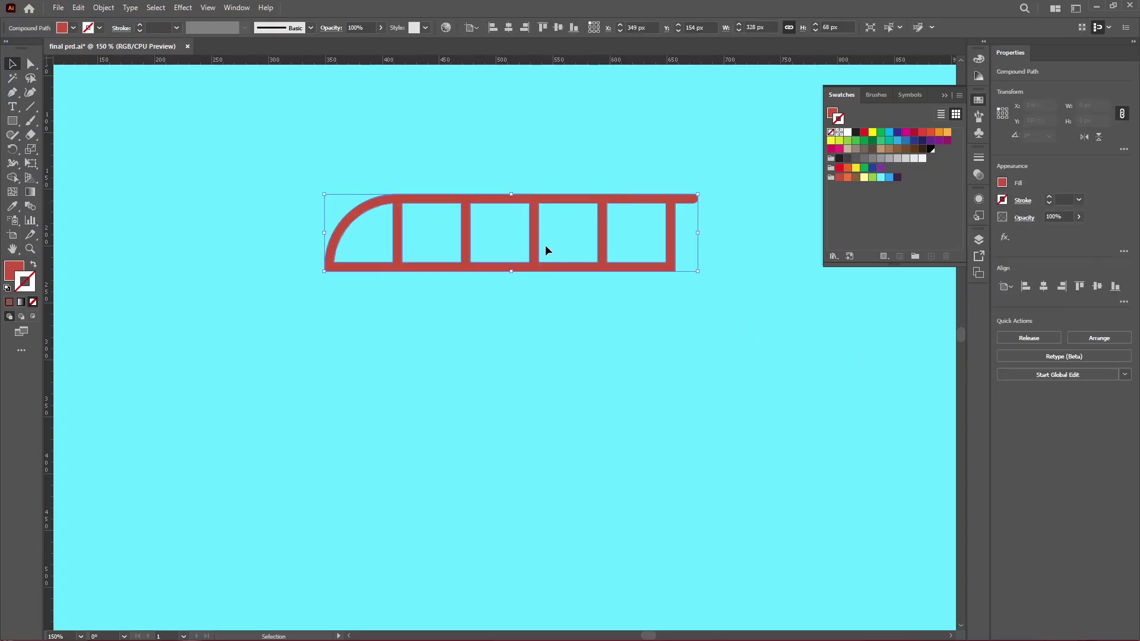
{"action": "key", "text": "ctrl+z"}
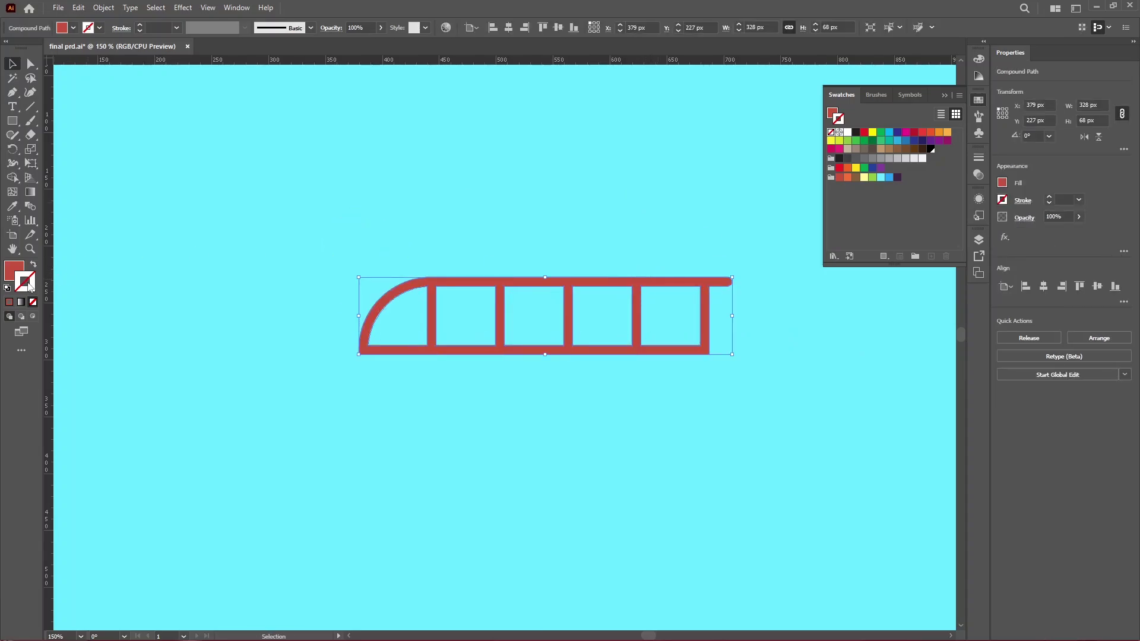
Give the united railing a black stroke with a weight of 2 pt
{"action": "left_click", "coordinate": [930, 149]}
{"action": "left_click", "coordinate": [978, 157]}
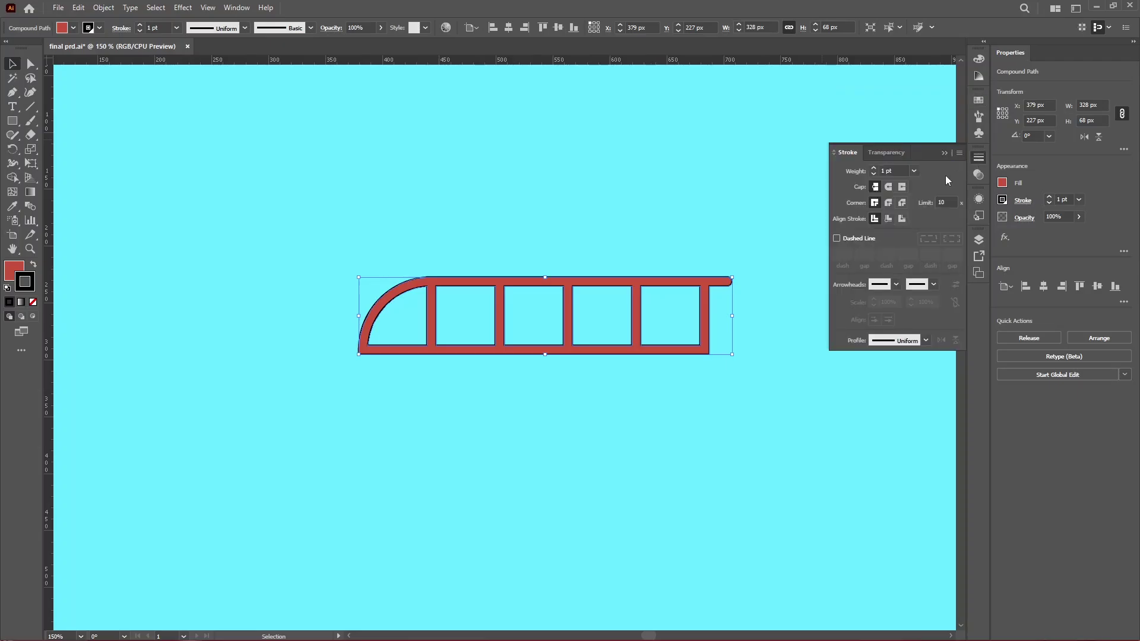
{"action": "left_click", "coordinate": [874, 167]}
{"action": "left_click", "coordinate": [650, 236]}
{"action": "left_click", "coordinate": [542, 281]}
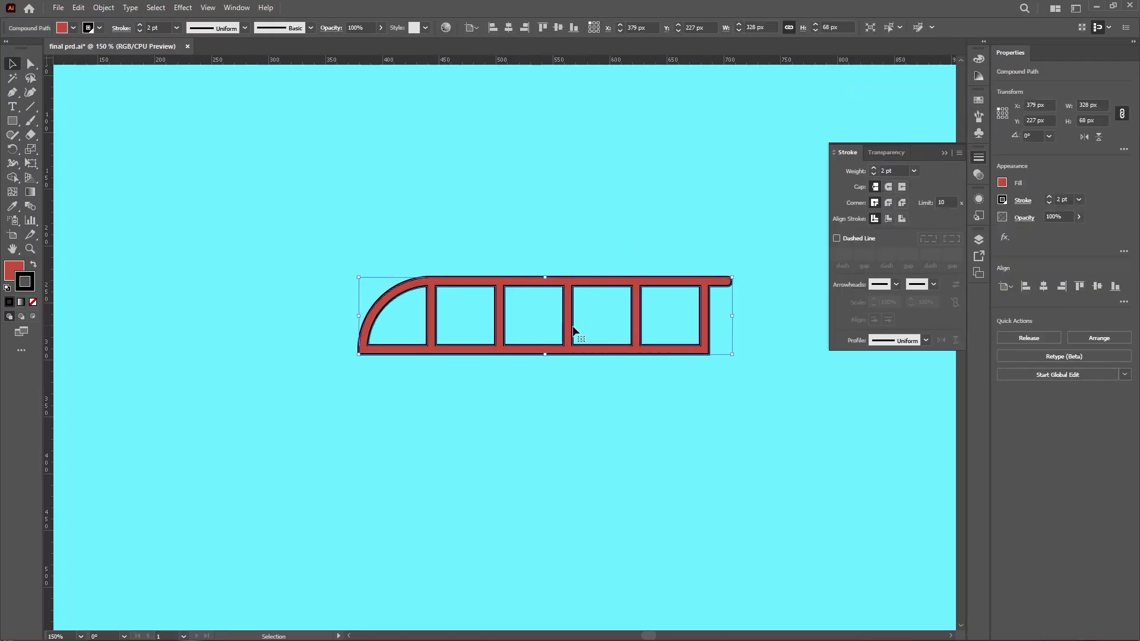
Scale the railing down to about 229 px wide and place it over the hull's upper edge near the bow
{"action": "scroll", "coordinate": [564, 330], "scroll_direction": "down", "scroll_amount": 2, "text": "alt"}
{"action": "scroll", "coordinate": [535, 326], "scroll_direction": "down", "scroll_amount": 1}
{"action": "left_click_drag", "start_coordinate": [467, 310], "coordinate": [655, 456]}
{"action": "scroll", "coordinate": [655, 456], "scroll_direction": "up", "scroll_amount": 3, "text": "alt"}
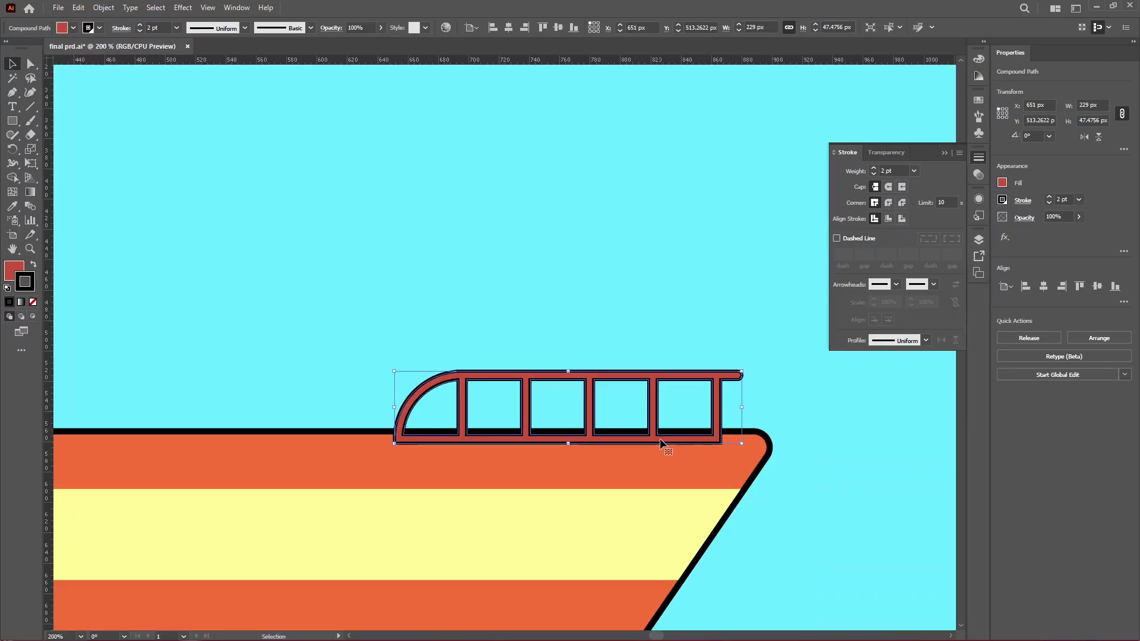
Send the railing backward until its lower bar is behind the hull and deselect it
{"action": "key", "text": "a"}
{"action": "key", "text": "ctrl+bracketleft"}
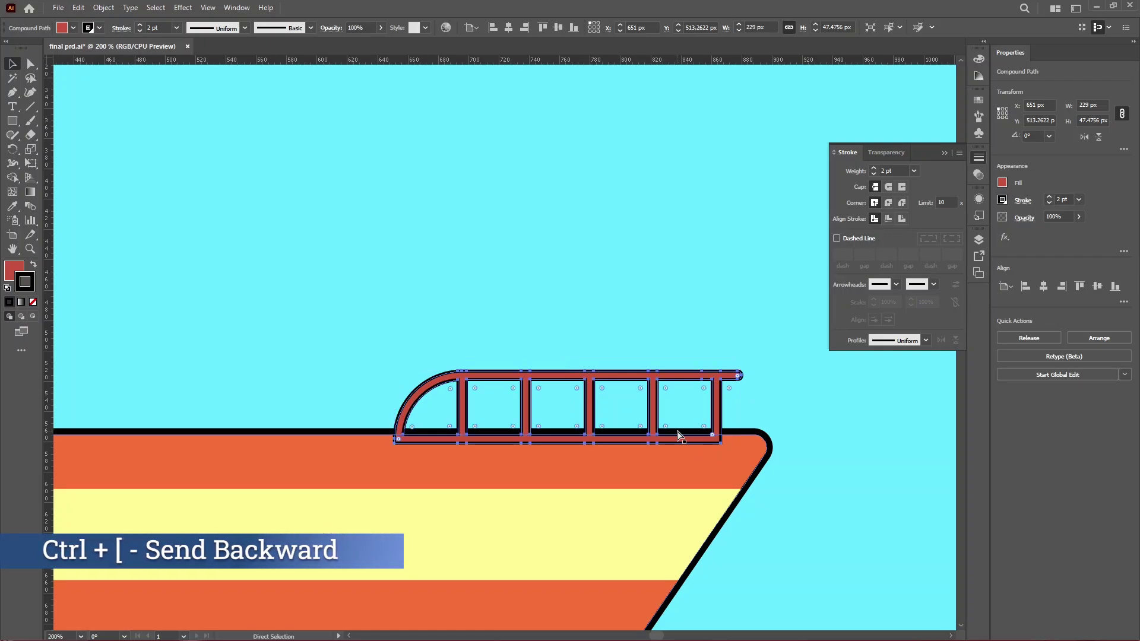
{"action": "key", "text": "ctrl+bracketleft"}
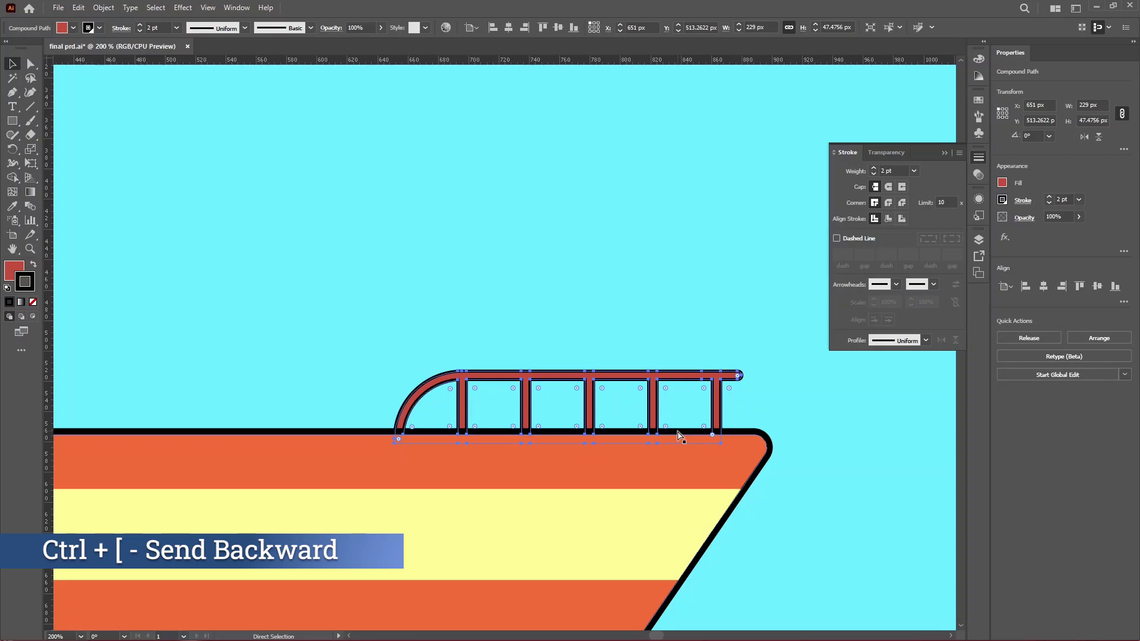
{"action": "key", "text": "v"}
{"action": "left_click", "coordinate": [826, 418]}
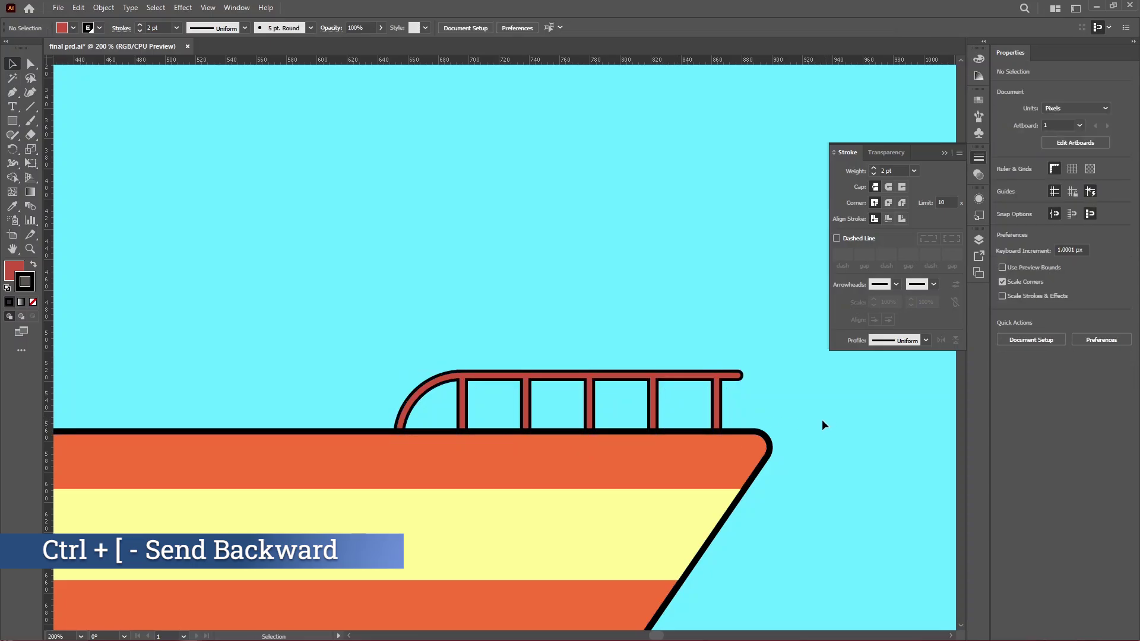
Rotate the railing about 3.5° so it rises toward the bow, and nudge it down and toward the bow
{"action": "left_click", "coordinate": [692, 378]}
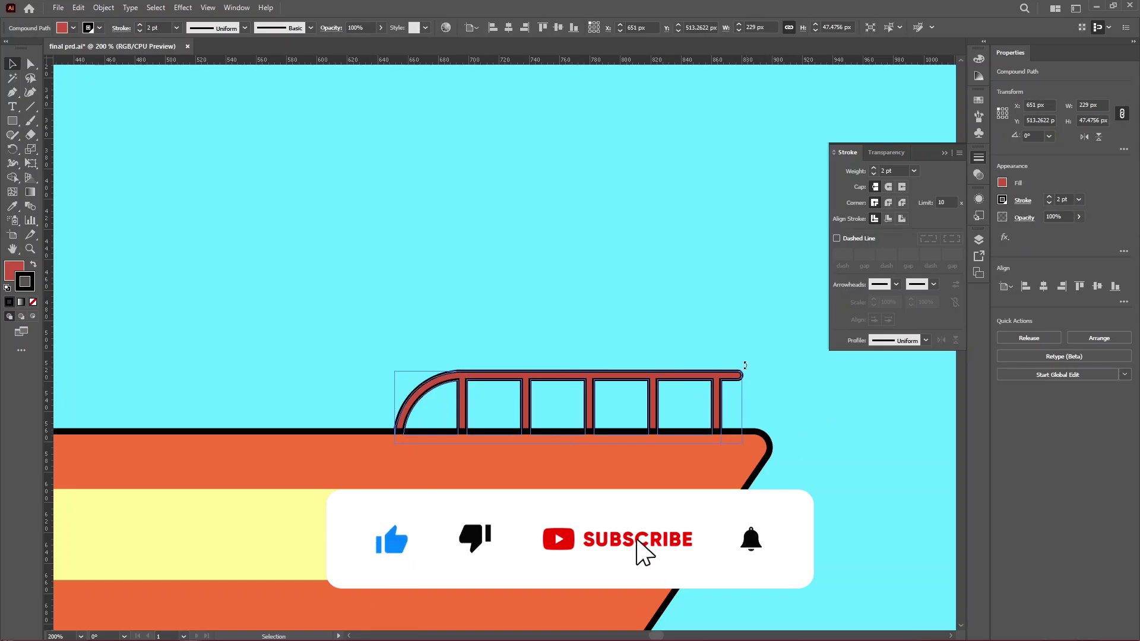
{"action": "left_click_drag", "start_coordinate": [745, 365], "coordinate": [740, 360]}
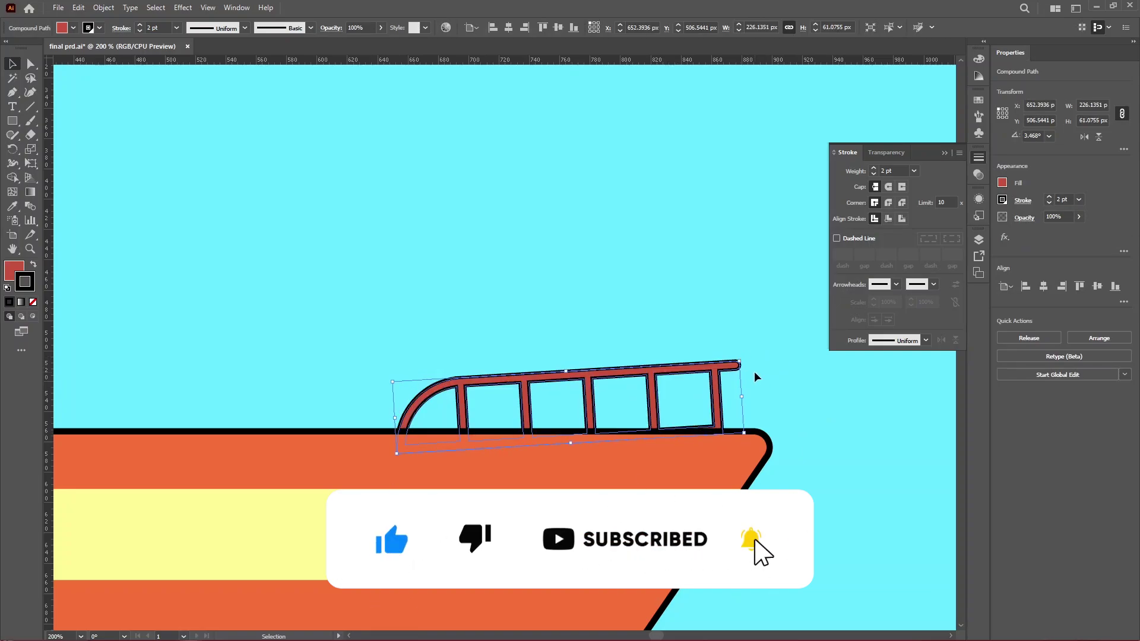
{"action": "key", "text": "Down"}
{"action": "key", "text": "Down"}
{"action": "key", "text": "Down"}
{"action": "key", "text": "Down"}
{"action": "key", "text": "Down"}
{"action": "key", "text": "Down"}
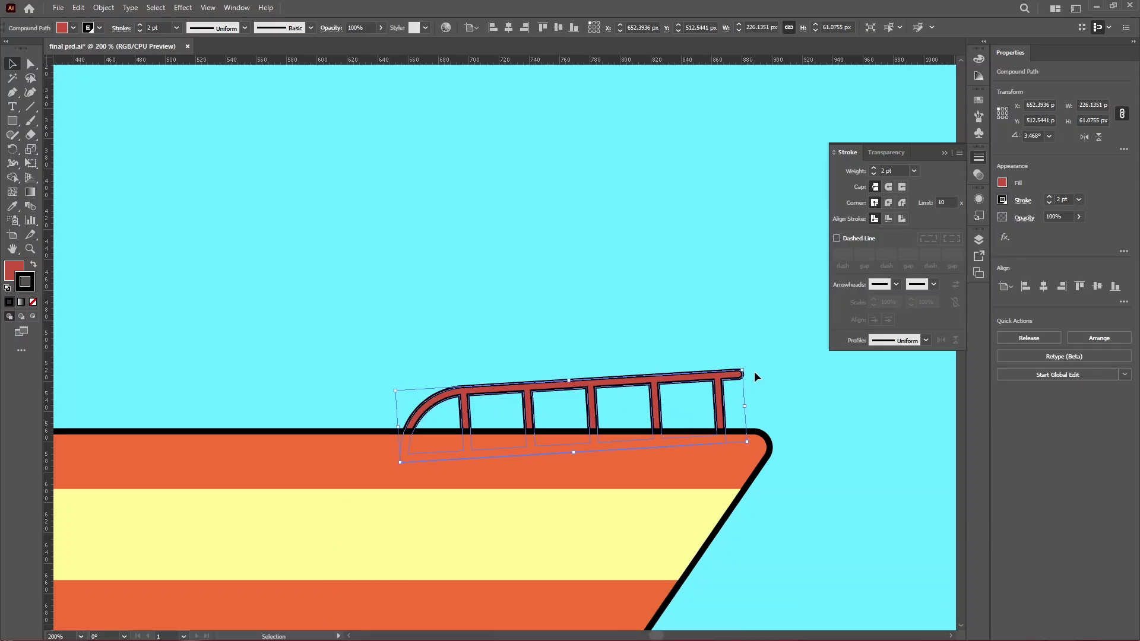
{"action": "key", "text": "Right"}
{"action": "key", "text": "Right"}
{"action": "key", "text": "Right"}
{"action": "key", "text": "Right"}
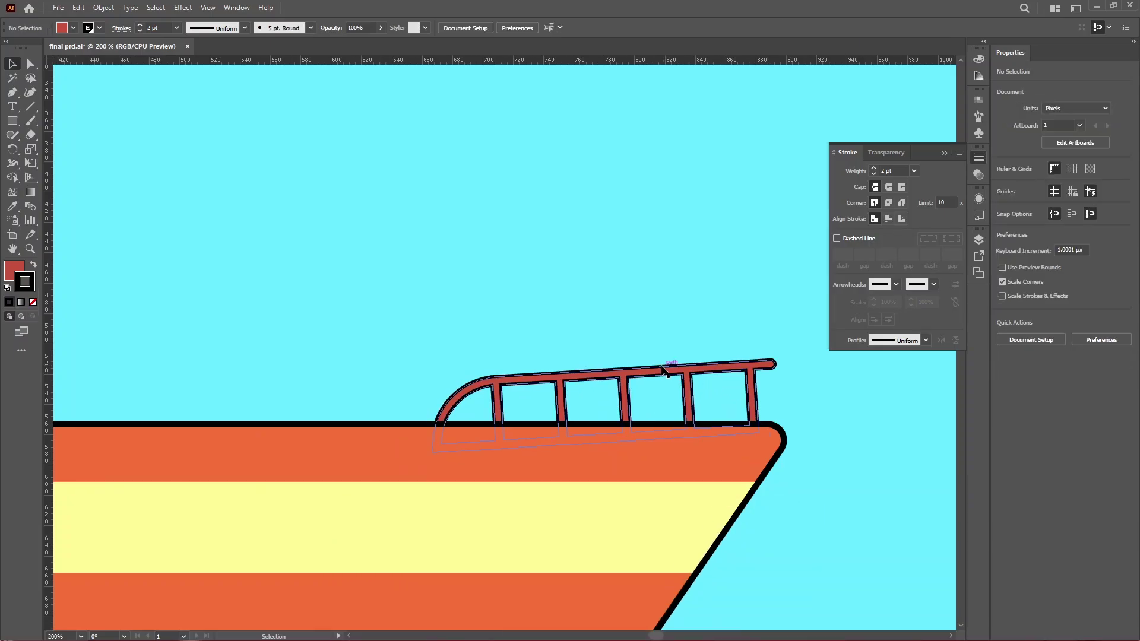
Align the railing's black stroke to the outside of its path and deselect it
{"action": "left_click", "coordinate": [659, 372]}
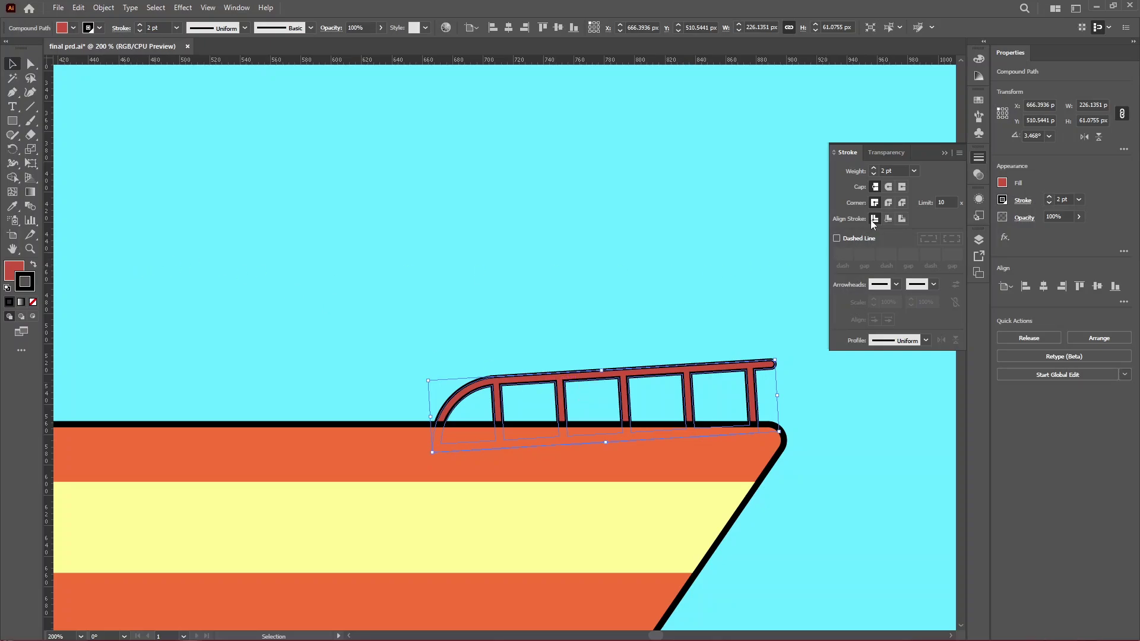
{"action": "left_click", "coordinate": [901, 219]}
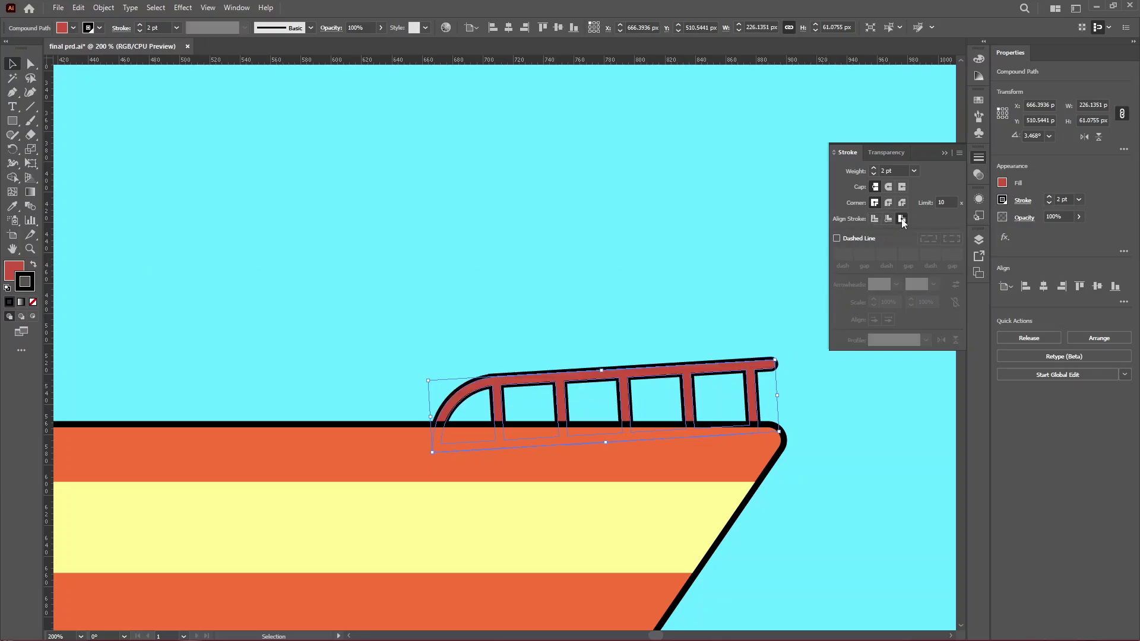
{"action": "left_click", "coordinate": [695, 271]}
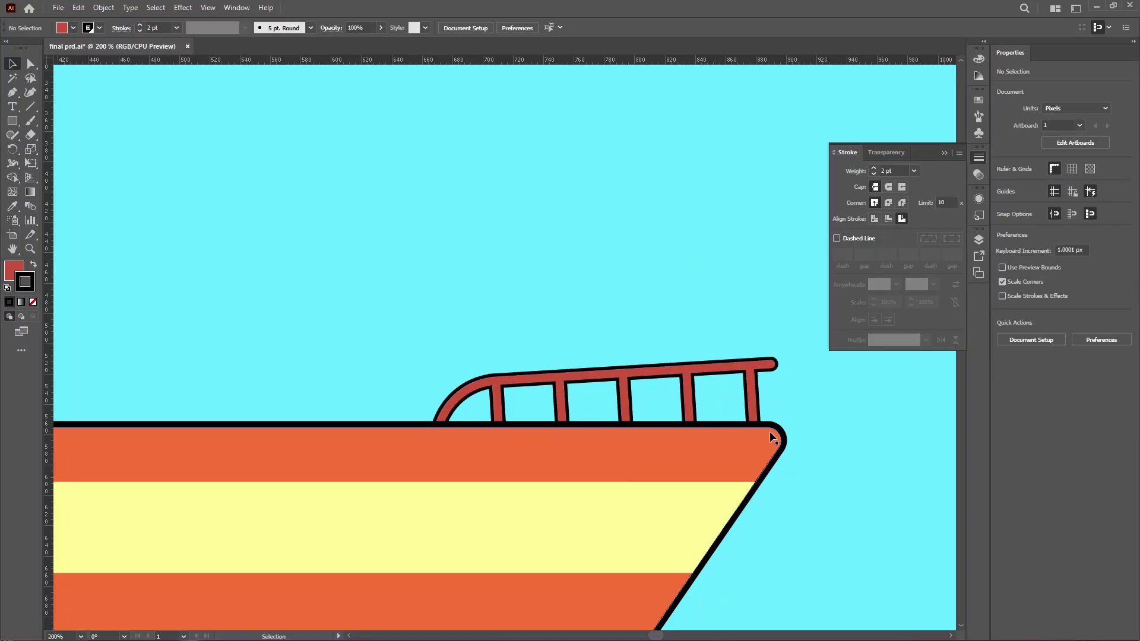
Draw a cabin rectangle about 407 by 203 px on the deck, slightly overlapping the hull's upper edge
{"action": "scroll", "coordinate": [841, 425], "scroll_direction": "down", "scroll_amount": 3}
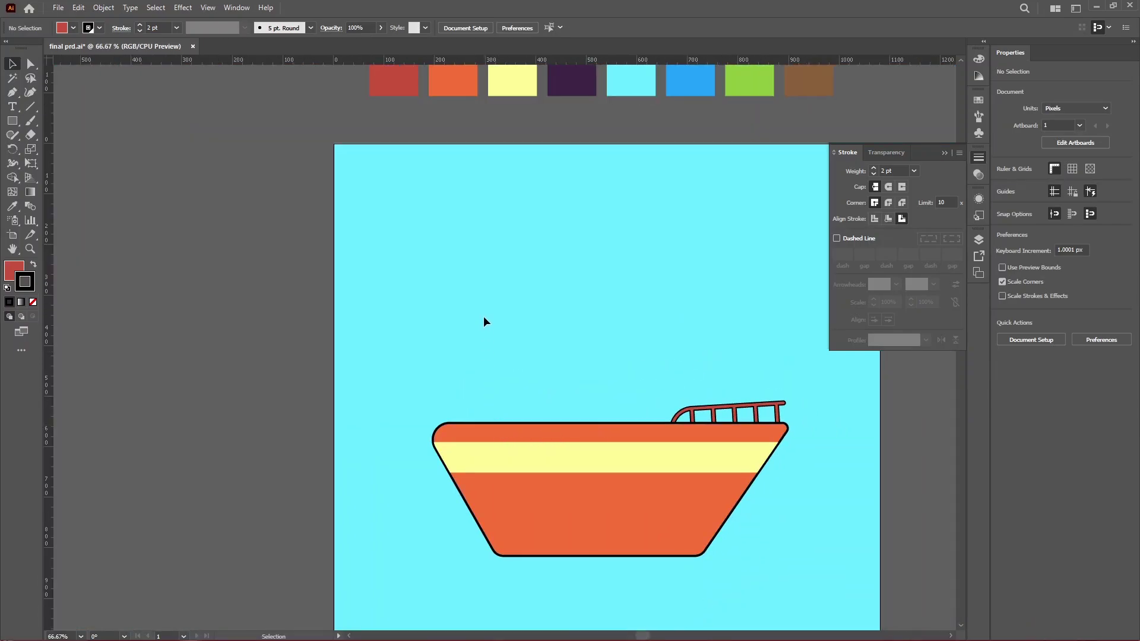
{"action": "left_click", "coordinate": [8, 121]}
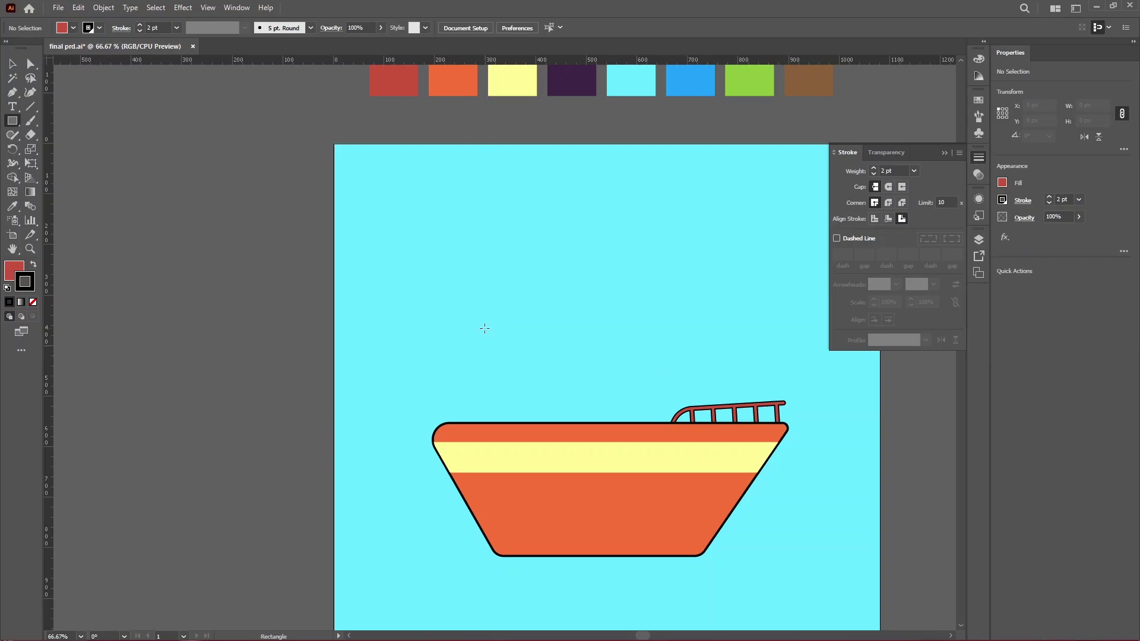
{"action": "left_click_drag", "start_coordinate": [485, 328], "coordinate": [690, 432]}
{"action": "key", "text": "v"}
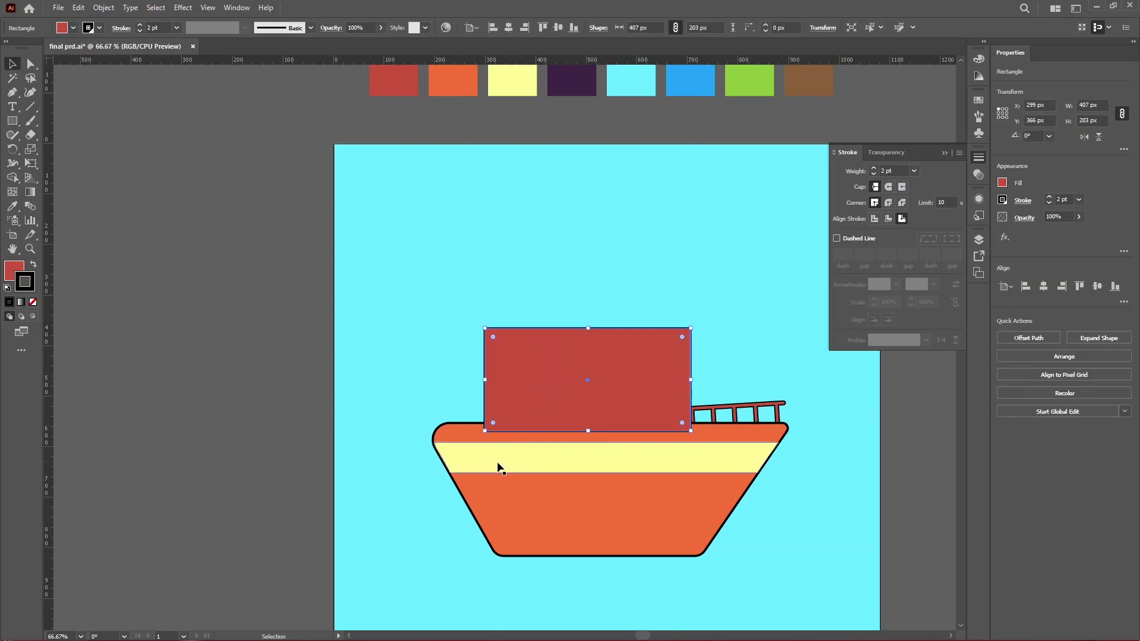
Give the cabin rectangle a light yellow fill and a 4 pt black stroke, and deselect it
{"action": "left_click", "coordinate": [978, 100]}
{"action": "left_click", "coordinate": [864, 177]}
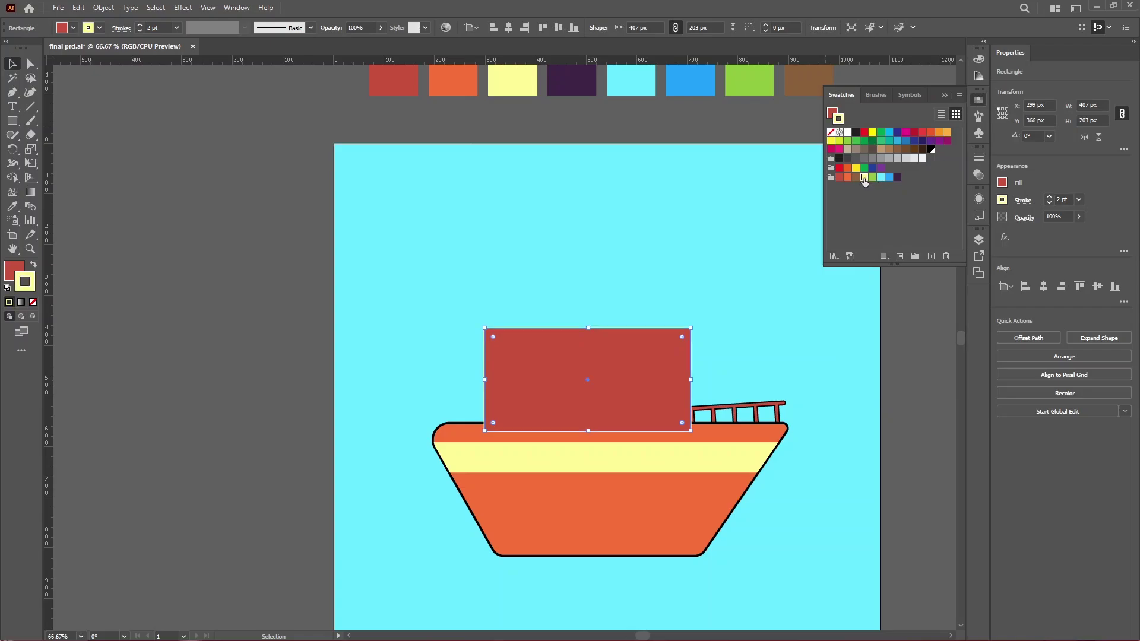
{"action": "left_click", "coordinate": [32, 265]}
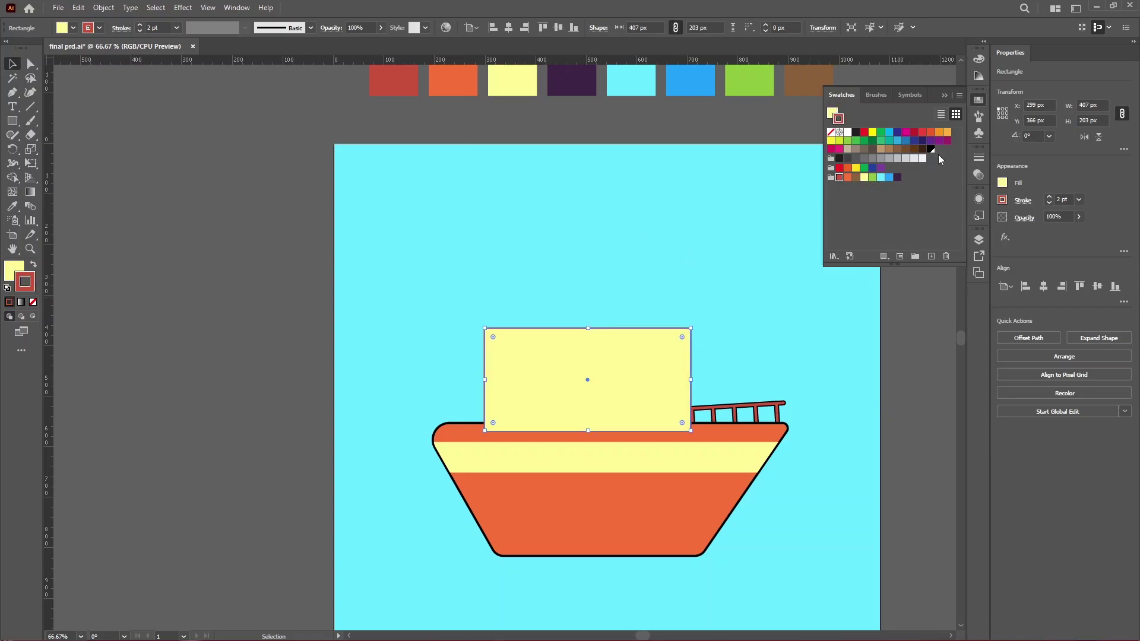
{"action": "left_click", "coordinate": [930, 149]}
{"action": "left_click", "coordinate": [979, 157]}
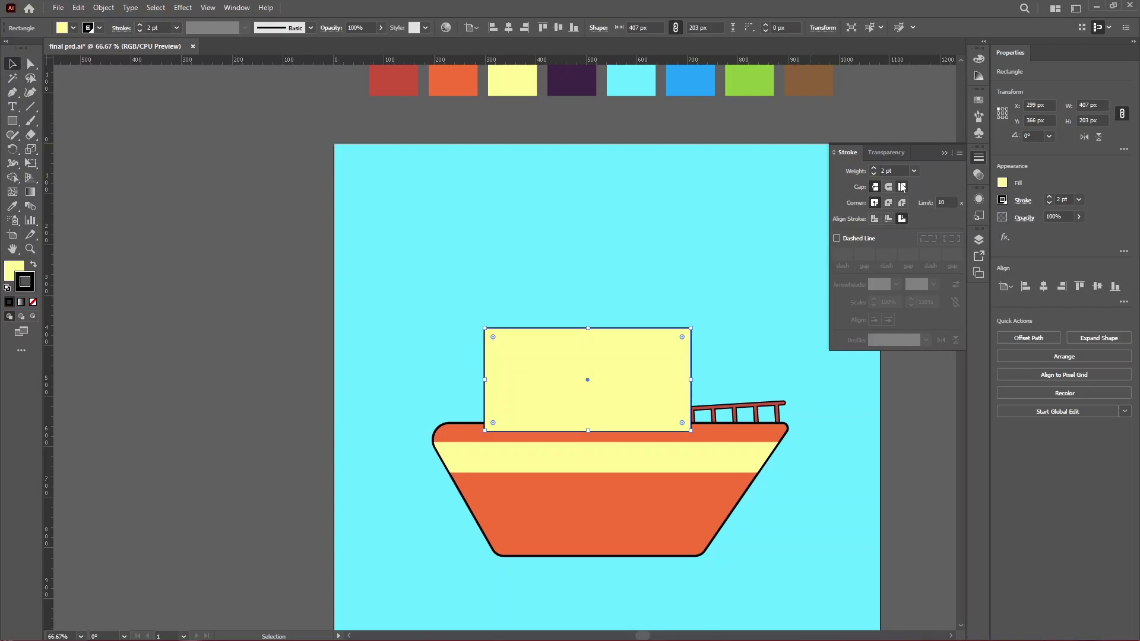
{"action": "left_click", "coordinate": [874, 168]}
{"action": "left_click", "coordinate": [874, 168]}
{"action": "key", "text": "a"}
{"action": "left_click", "coordinate": [589, 272]}
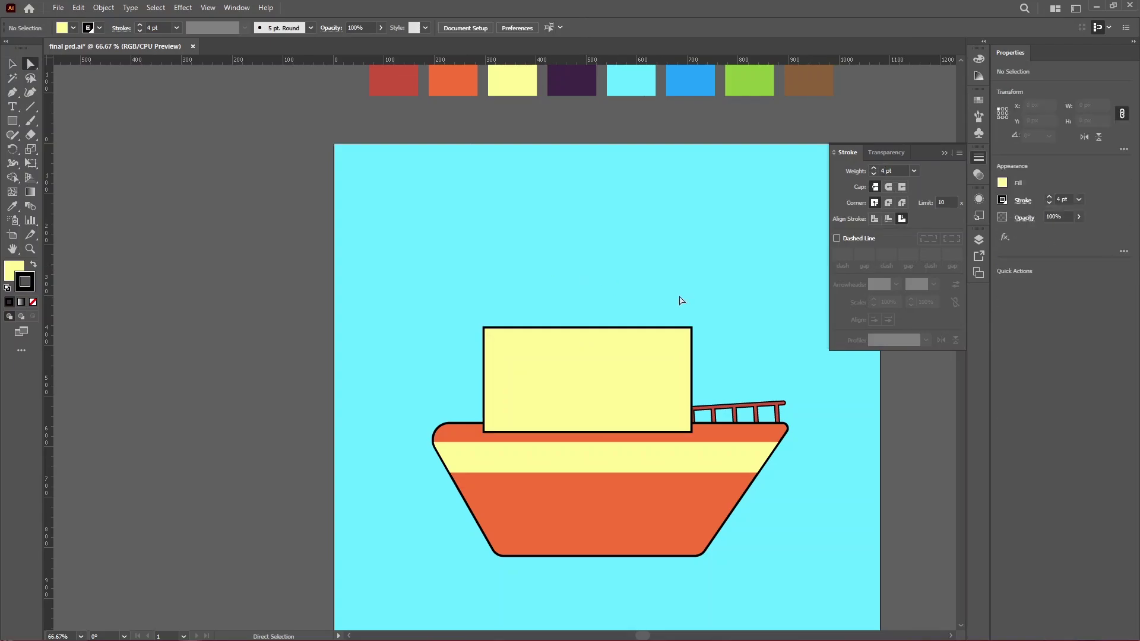
Move the cabin's upper bow-side corner horizontally inward to about X 510 px so the front edge slants
{"action": "left_click_drag", "start_coordinate": [688, 331], "coordinate": [701, 347]}
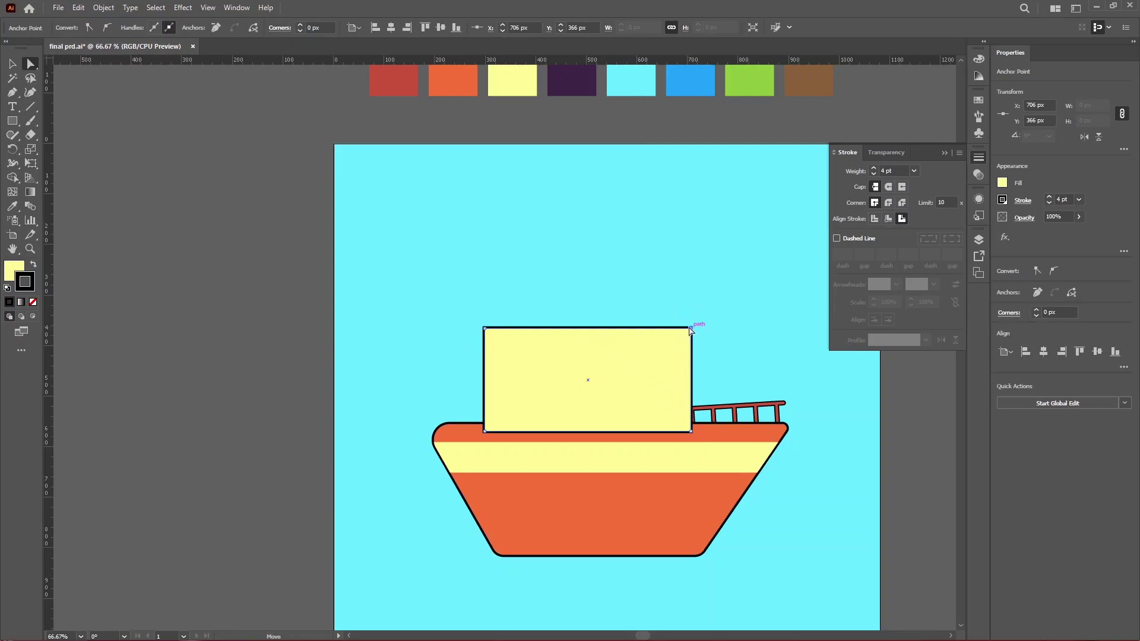
{"action": "left_click_drag", "start_coordinate": [690, 330], "coordinate": [592, 330]}
{"action": "key", "text": "c"}
{"action": "left_click", "coordinate": [507, 360]}
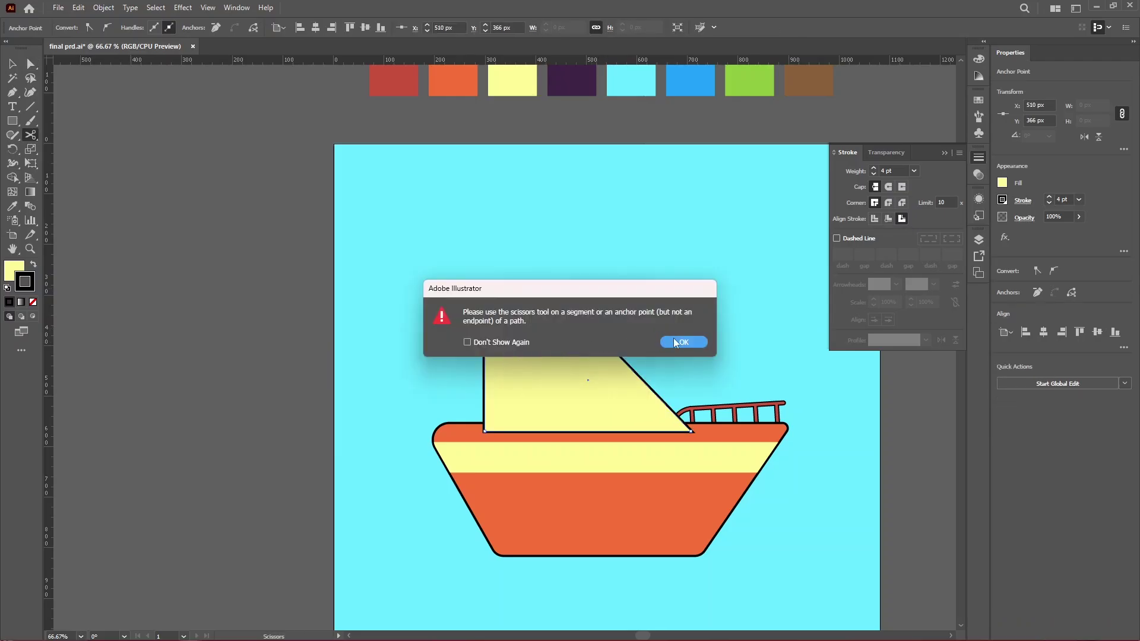
{"action": "left_click", "coordinate": [677, 342]}
Stretch the cabin toward the stern to about 446 px wide and deselect it
{"action": "key", "text": "v"}
{"action": "left_click", "coordinate": [518, 369]}
{"action": "left_click_drag", "start_coordinate": [484, 381], "coordinate": [471, 382]}
{"action": "key", "text": "ctrl+shift+a"}
{"action": "key", "text": "ctrl+1"}
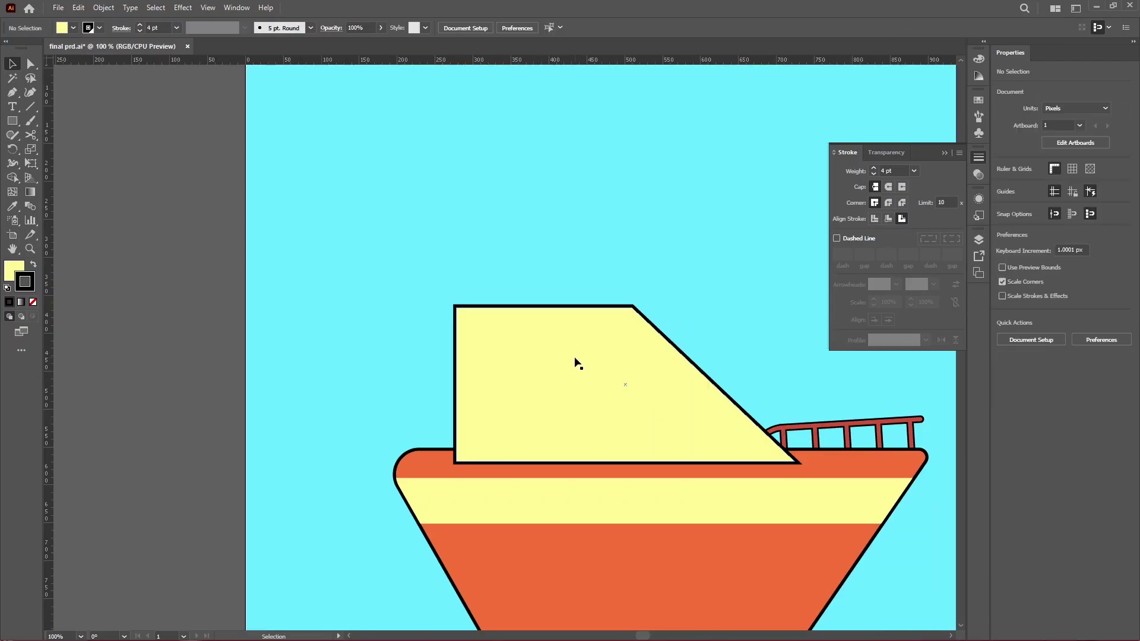
Round the cabin's two upper corners, with a larger radius on the corner above the slanted front
{"action": "key", "text": "a"}
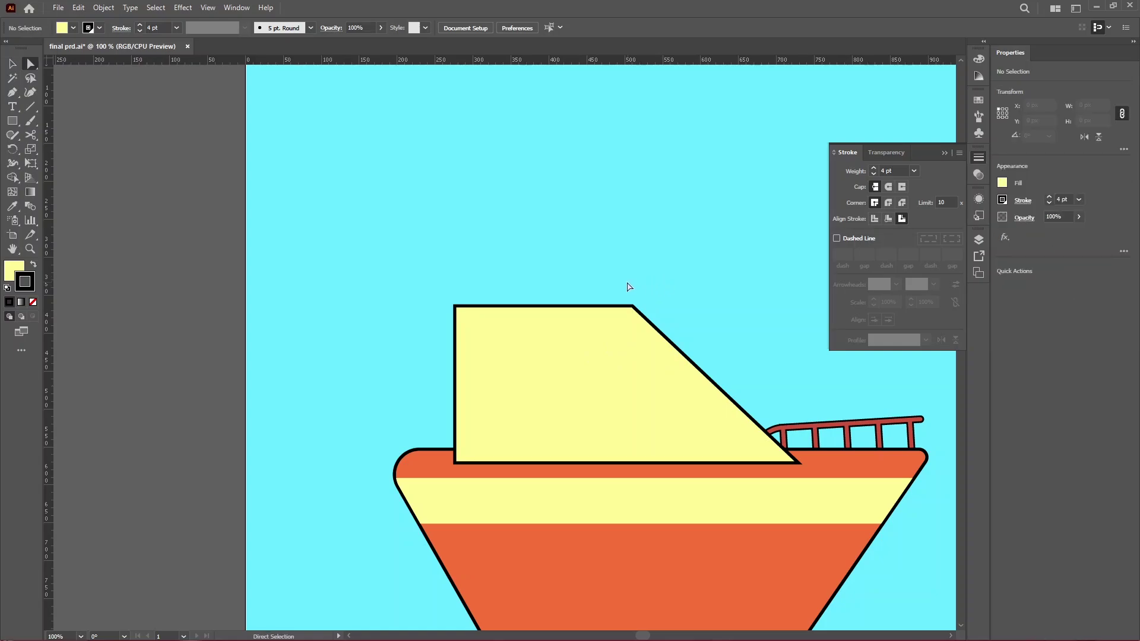
{"action": "left_click_drag", "start_coordinate": [630, 302], "coordinate": [614, 351]}
{"action": "left_click_drag", "start_coordinate": [436, 290], "coordinate": [474, 326]}
{"action": "key", "text": "v"}
{"action": "left_click", "coordinate": [446, 298]}
{"action": "key", "text": "ctrl+minus"}
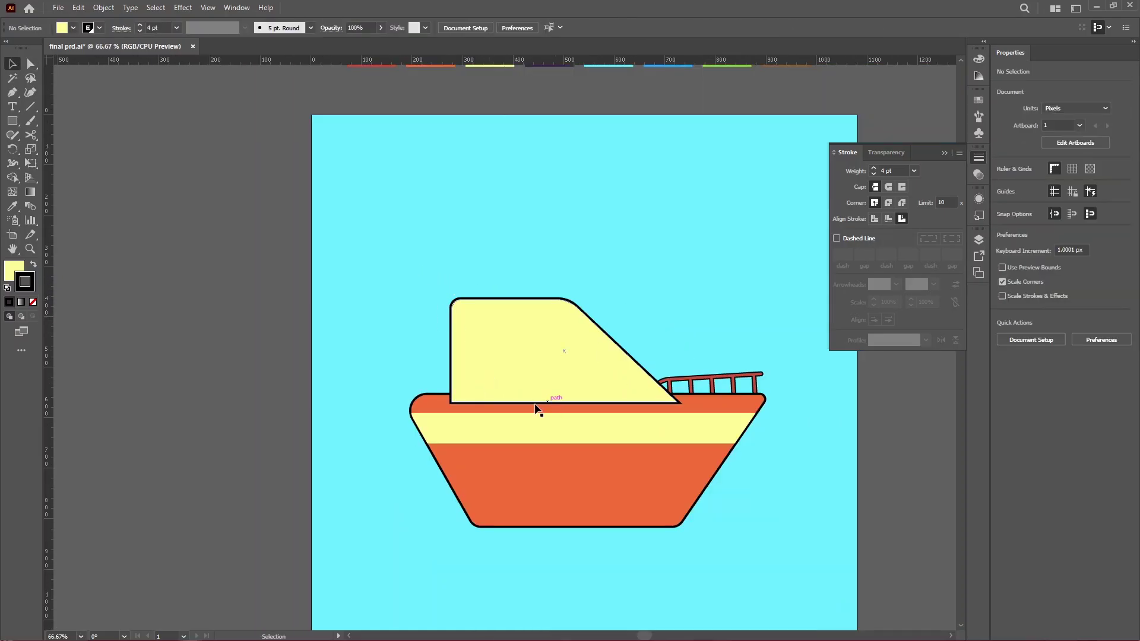
Send the yellow cabin backward behind the hull and railing and deselect it
{"action": "left_click", "coordinate": [535, 376]}
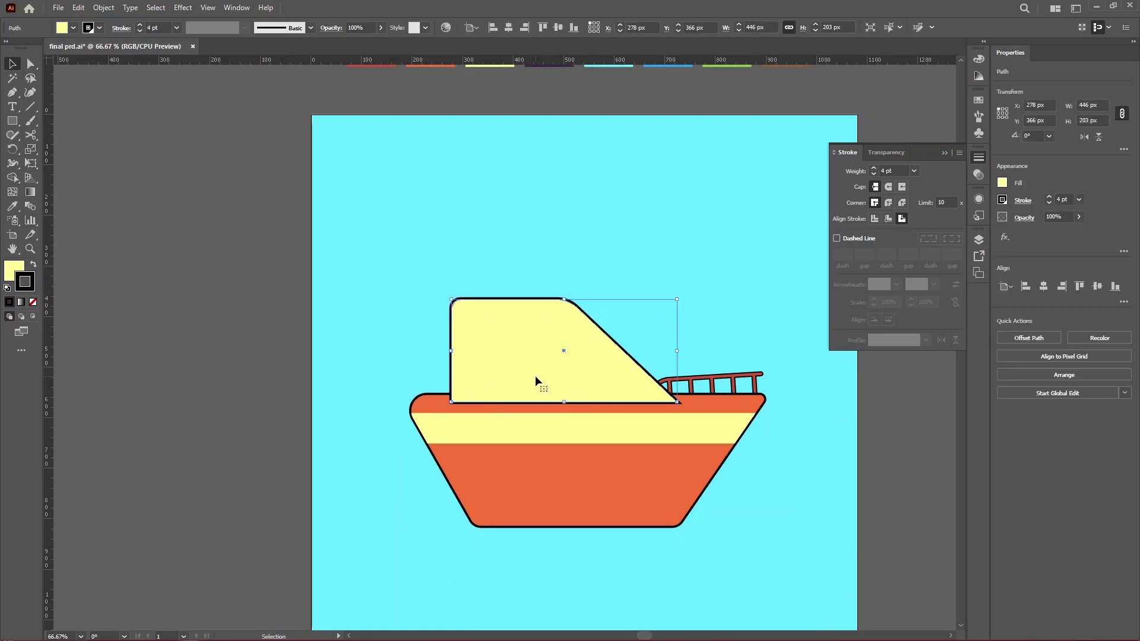
{"action": "key", "text": "a"}
{"action": "key", "text": "ctrl+bracketleft"}
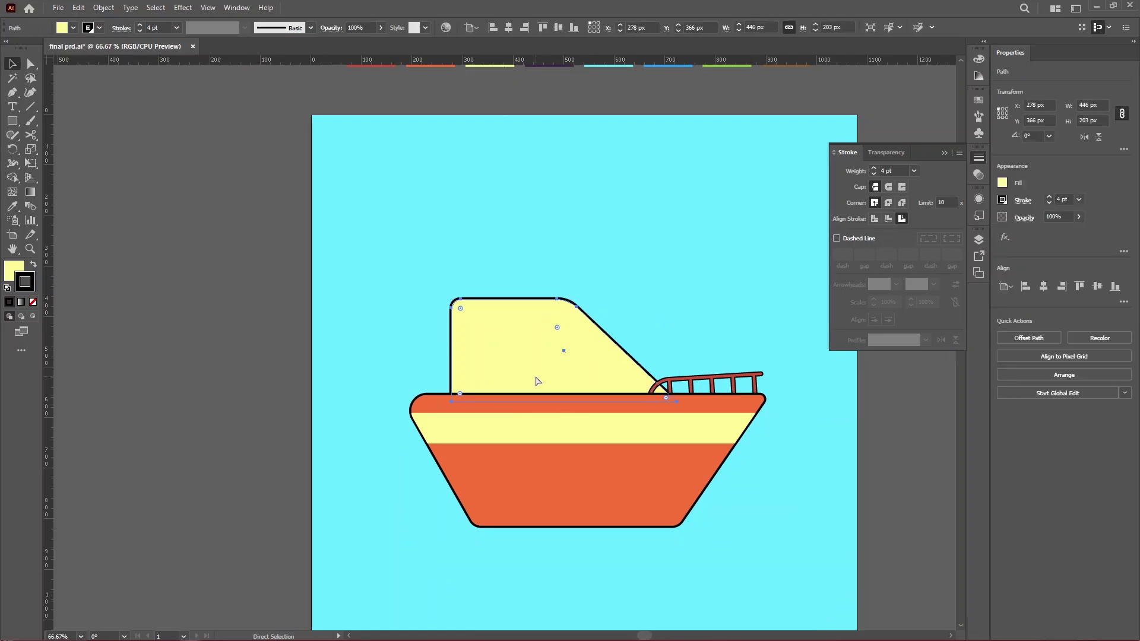
{"action": "key", "text": "v"}
{"action": "key", "text": "ctrl+shift+a"}
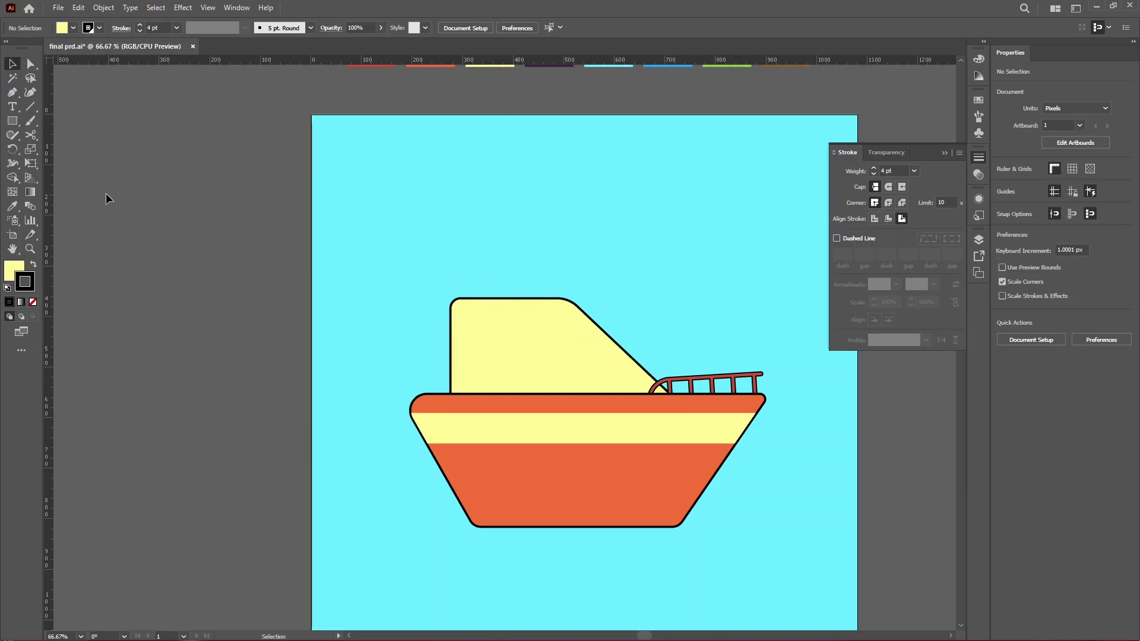
Draw a small yellow rectangle about 121 by 71 px overlapping the rear part of the cabin roof
{"action": "key", "text": "m"}
{"action": "scroll", "coordinate": [451, 311], "scroll_direction": "up", "scroll_amount": 1}
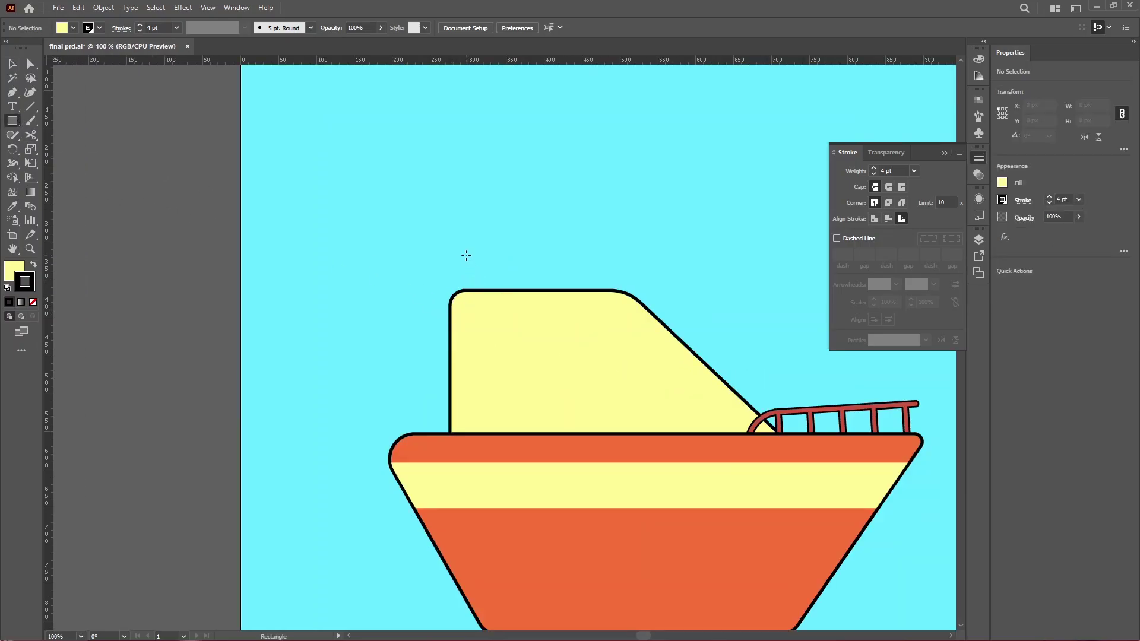
{"action": "left_click_drag", "start_coordinate": [466, 255], "coordinate": [559, 310]}
{"action": "key", "text": "a"}
{"action": "key", "text": "ctrl+shift+a"}
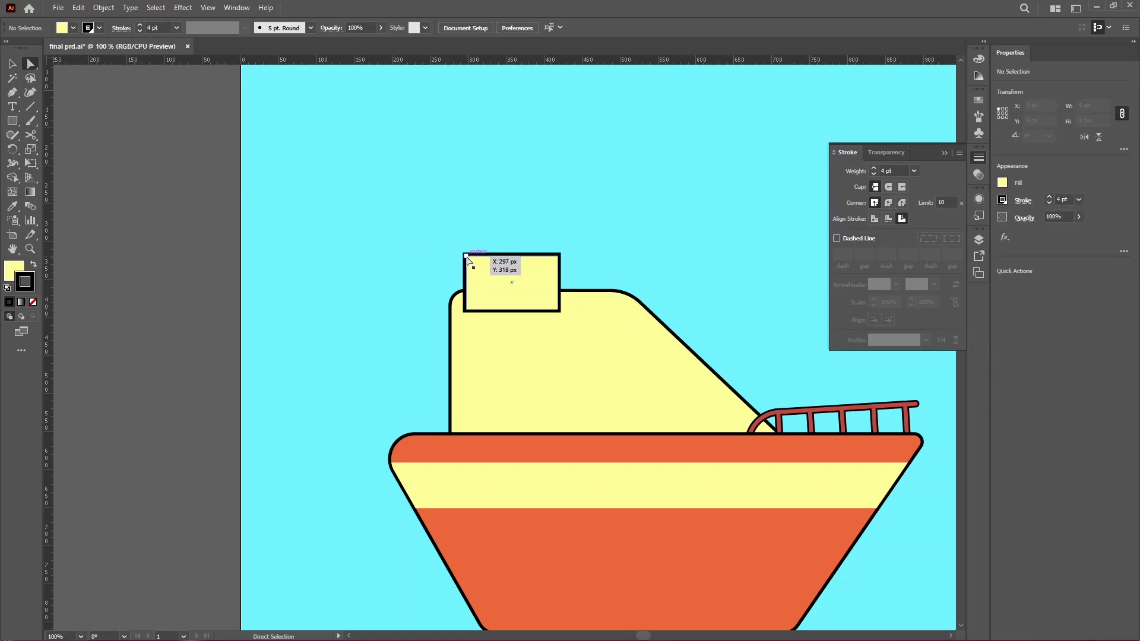
Round the small rectangle's upper stern-side corner and send it backward behind the cabin
{"action": "left_click", "coordinate": [473, 259]}
{"action": "left_click_drag", "start_coordinate": [479, 272], "coordinate": [492, 258]}
{"action": "left_click", "coordinate": [12, 63]}
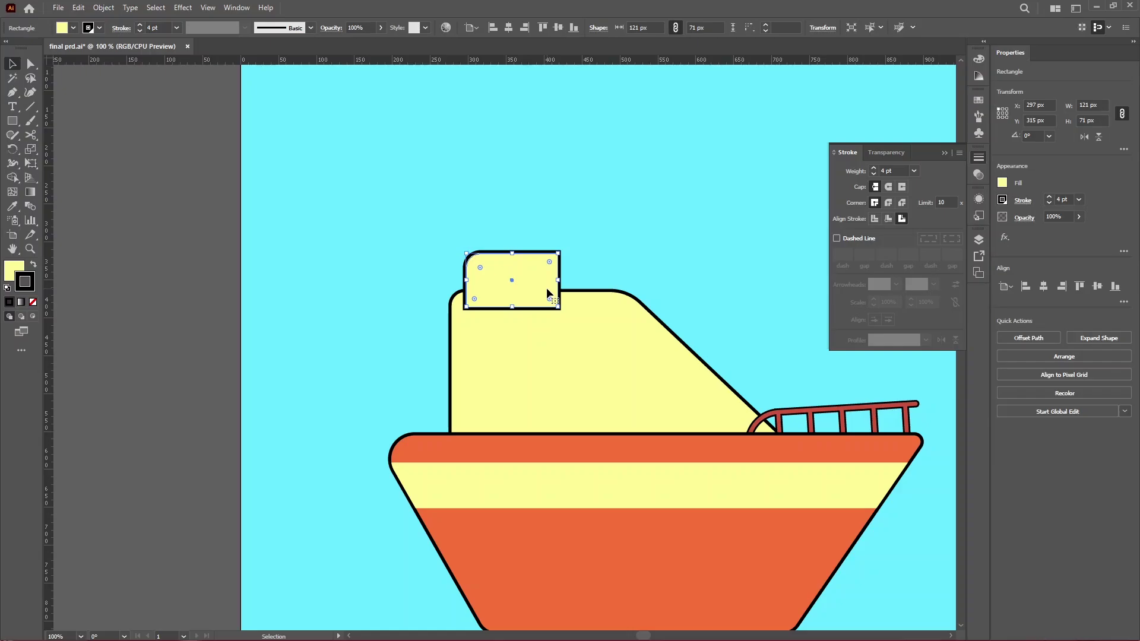
{"action": "key", "text": "a"}
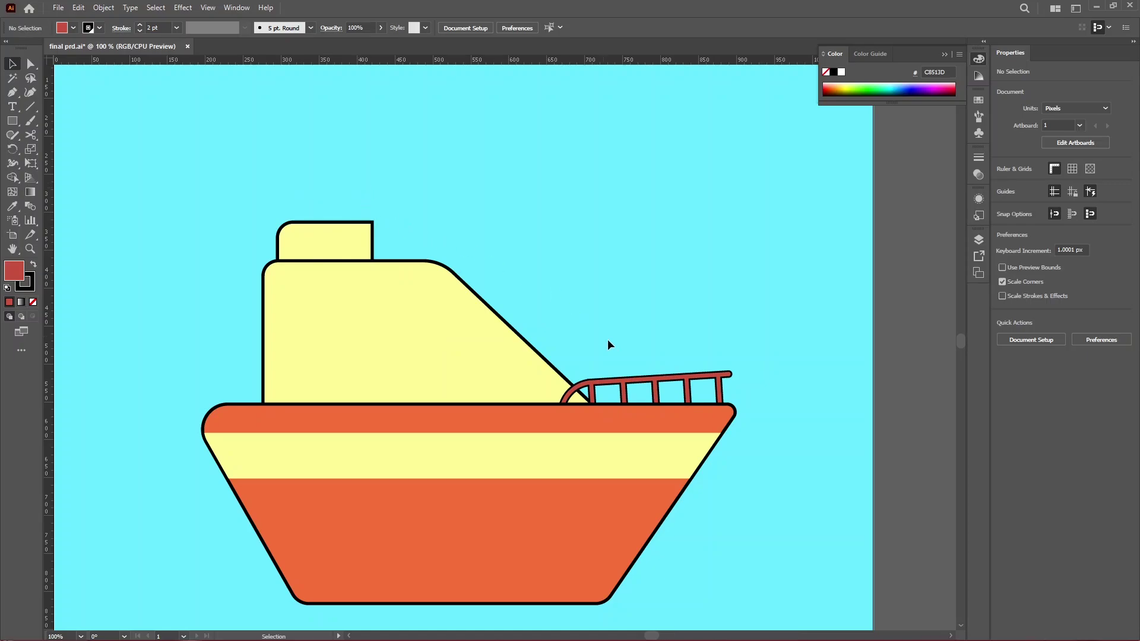
Duplicate the red railing into the empty area above the cabin
{"action": "scroll", "coordinate": [649, 380], "scroll_direction": "up", "scroll_amount": 1}
{"action": "left_click_drag", "start_coordinate": [653, 404], "coordinate": [339, 148]}
{"action": "scroll", "coordinate": [338, 148], "scroll_direction": "up", "scroll_amount": 2}
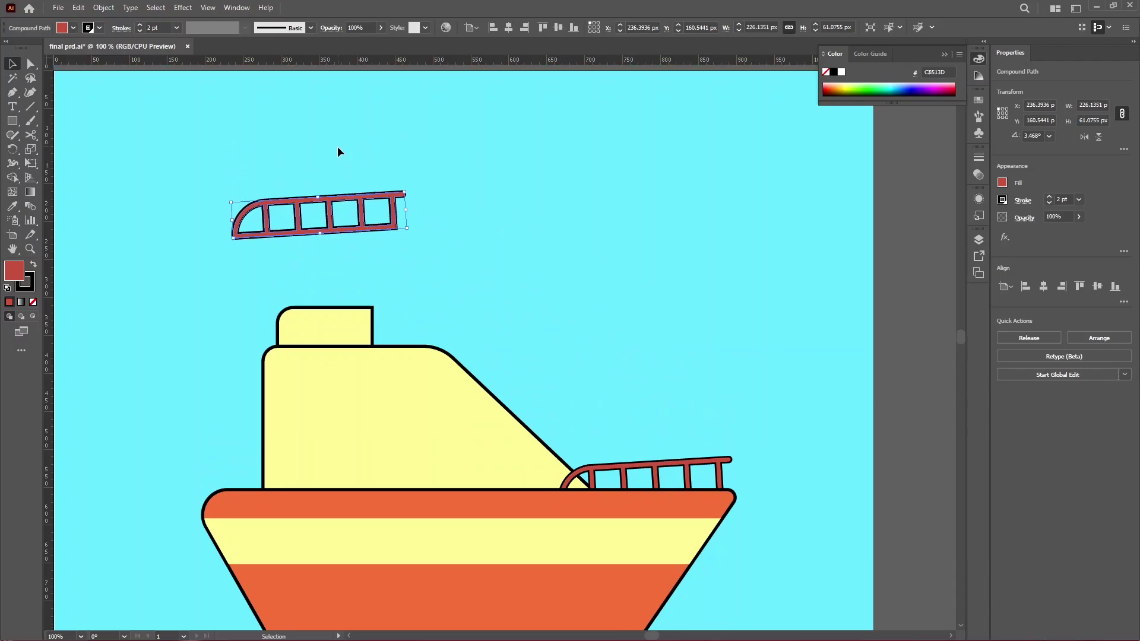
Rotate the duplicated railing above the cabin so that it lies level, and deselect it
{"action": "scroll", "coordinate": [337, 146], "scroll_direction": "up", "scroll_amount": 3, "text": "alt"}
{"action": "scroll", "coordinate": [538, 254], "scroll_direction": "down", "scroll_amount": 1, "text": "alt"}
{"action": "left_click_drag", "start_coordinate": [540, 262], "coordinate": [550, 280]}
{"action": "scroll", "coordinate": [551, 290], "scroll_direction": "up", "scroll_amount": 1, "text": "alt"}
{"action": "left_click", "coordinate": [550, 290]}
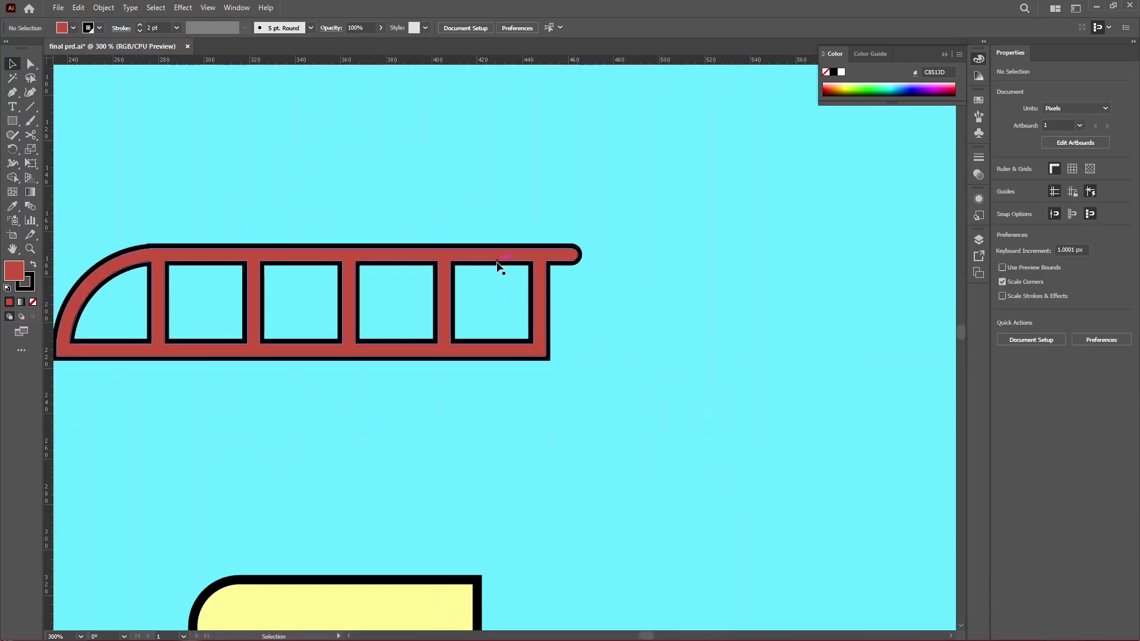
Draw a red rectangle without stroke, 145 by 89 px, over the curved end and first bays of the duplicated railing
{"action": "left_click", "coordinate": [16, 123]}
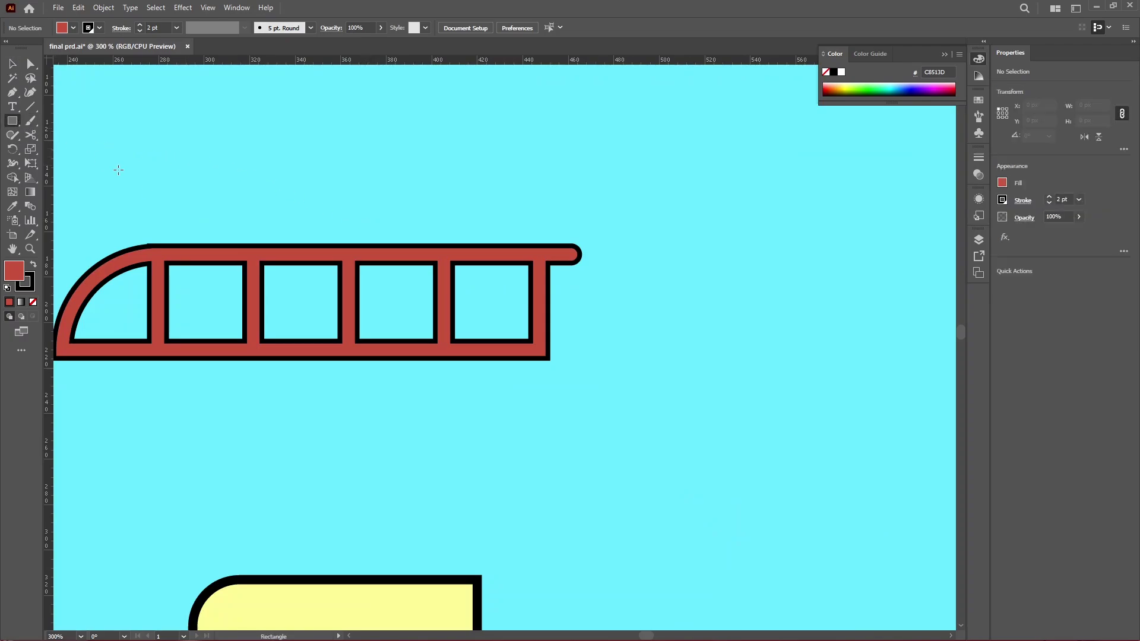
{"action": "scroll", "coordinate": [373, 272], "scroll_direction": "down", "scroll_amount": 1, "text": "alt"}
{"action": "left_click", "coordinate": [32, 286]}
{"action": "left_click", "coordinate": [33, 302]}
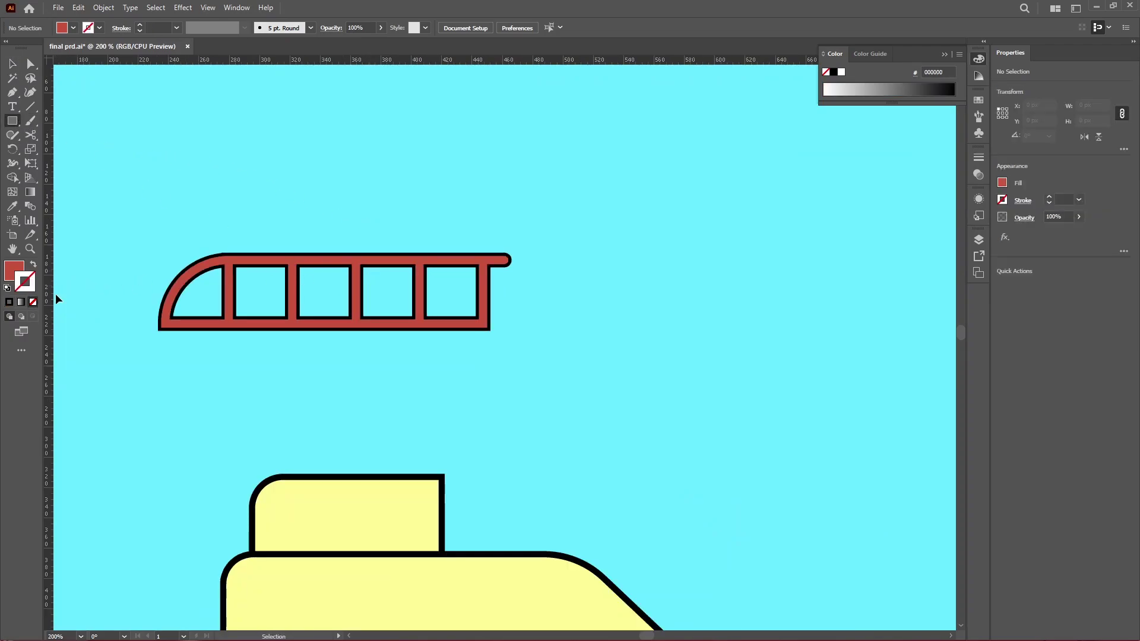
{"action": "left_click_drag", "start_coordinate": [128, 215], "coordinate": [347, 350]}
{"action": "key", "text": "v"}
Widen the red rectangle to about 148 px so its edge meets the near side of the next railing post
{"action": "scroll", "coordinate": [353, 285], "scroll_direction": "up", "scroll_amount": 4}
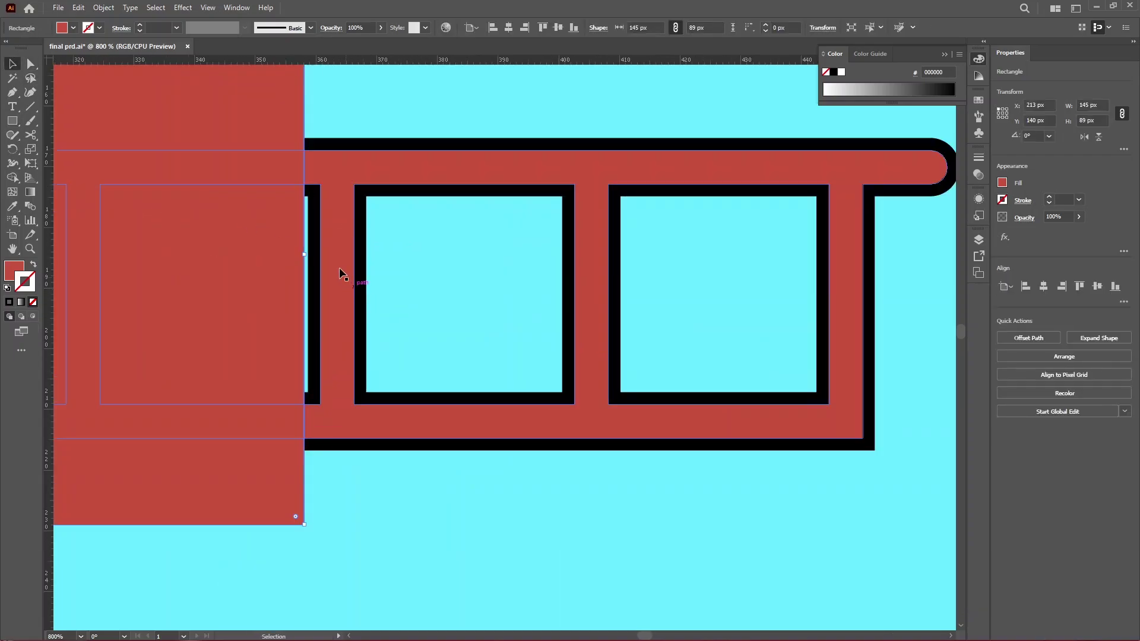
{"action": "scroll", "coordinate": [308, 254], "scroll_direction": "up", "scroll_amount": 4}
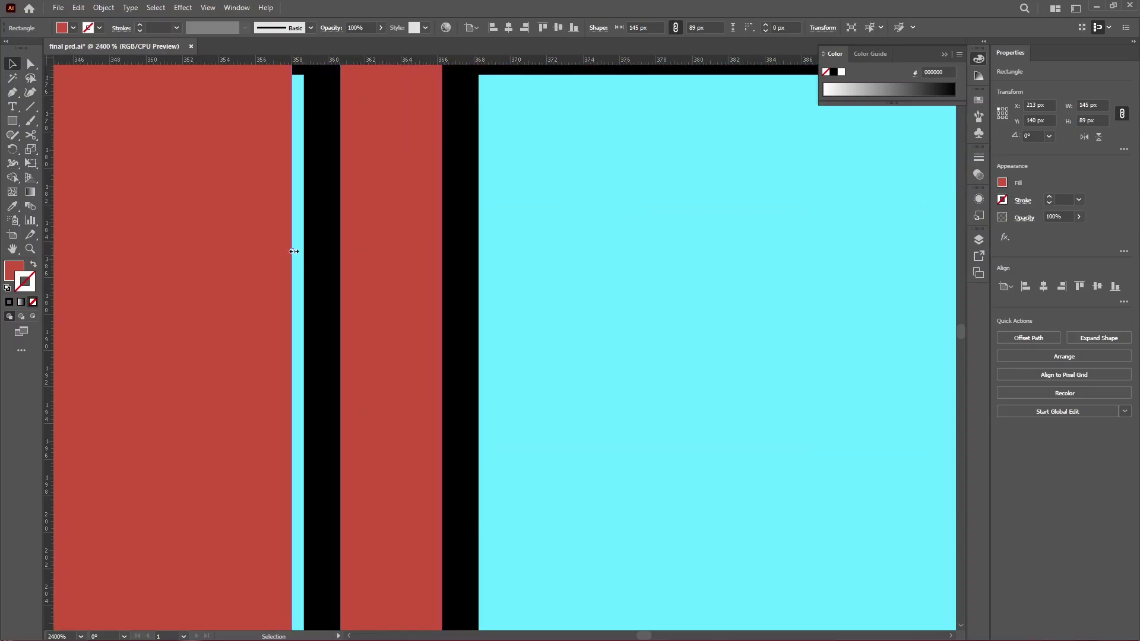
{"action": "left_click_drag", "start_coordinate": [294, 251], "coordinate": [303, 252]}
{"action": "scroll", "coordinate": [355, 254], "scroll_direction": "down", "scroll_amount": 6}
{"action": "left_click", "coordinate": [461, 254]}
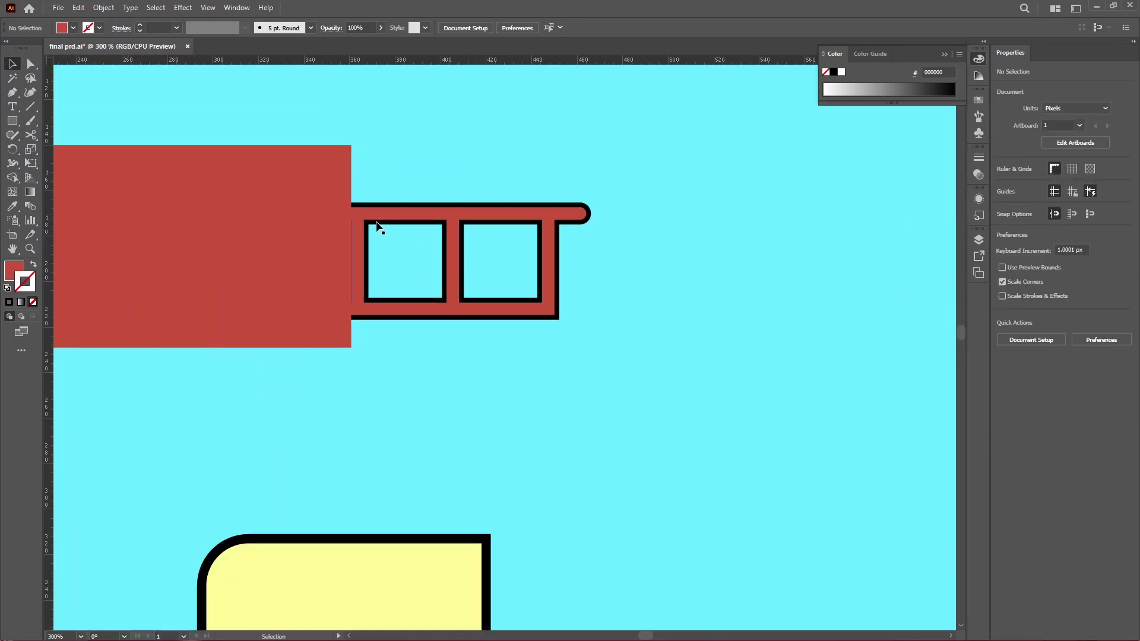
Duplicate the red rectangle over the railing's opposite end, its inner edge aligned with the outer side of the last post
{"action": "left_click", "coordinate": [217, 190]}
{"action": "left_click_drag", "start_coordinate": [132, 187], "coordinate": [676, 197]}
{"action": "scroll", "coordinate": [584, 225], "scroll_direction": "up", "scroll_amount": 4}
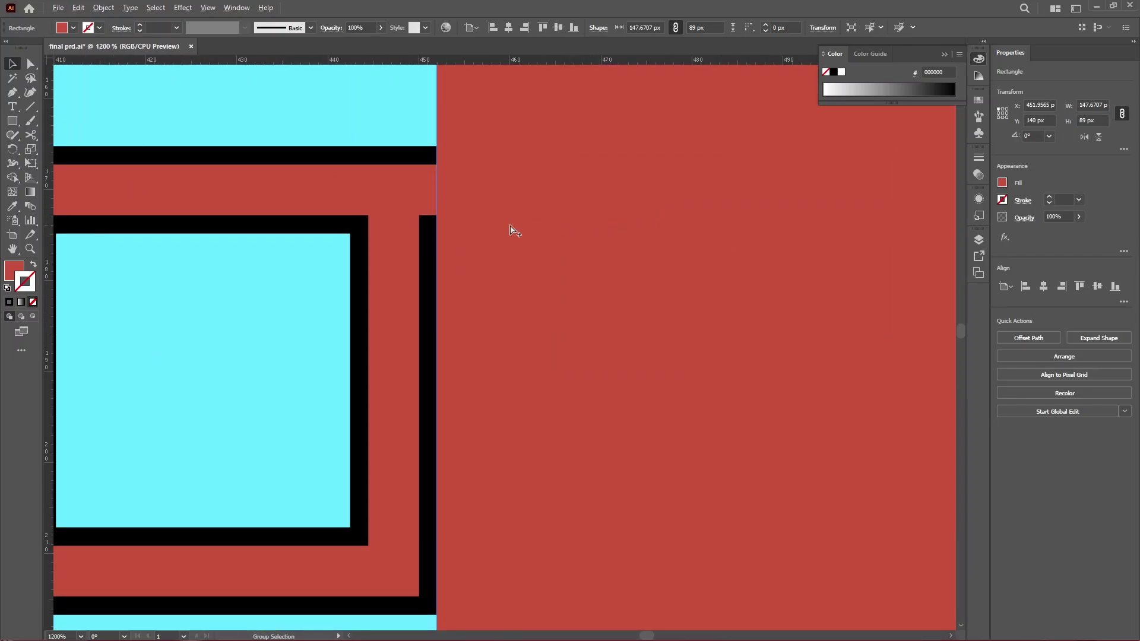
{"action": "left_click_drag", "start_coordinate": [463, 224], "coordinate": [443, 219]}
{"action": "scroll", "coordinate": [561, 258], "scroll_direction": "down", "scroll_amount": 5}
{"action": "left_click", "coordinate": [491, 341]}
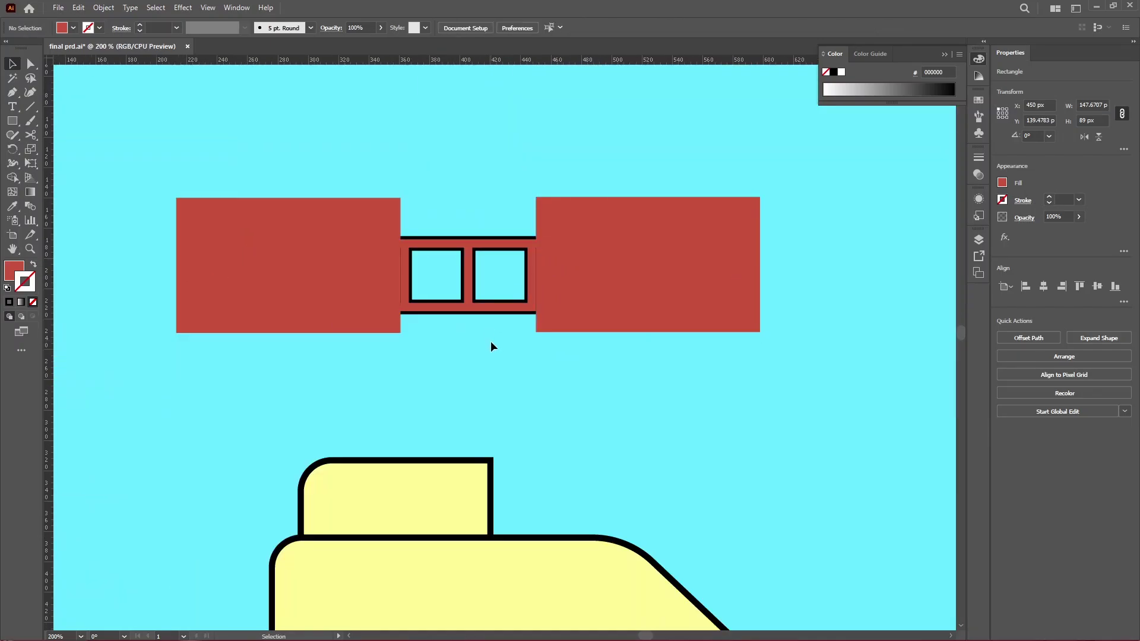
Remove both red rectangles and the railing parts they cover with Shape Builder, keeping the two-bay middle section
{"action": "left_click_drag", "start_coordinate": [349, 156], "coordinate": [607, 312]}
{"action": "left_click", "coordinate": [11, 177]}
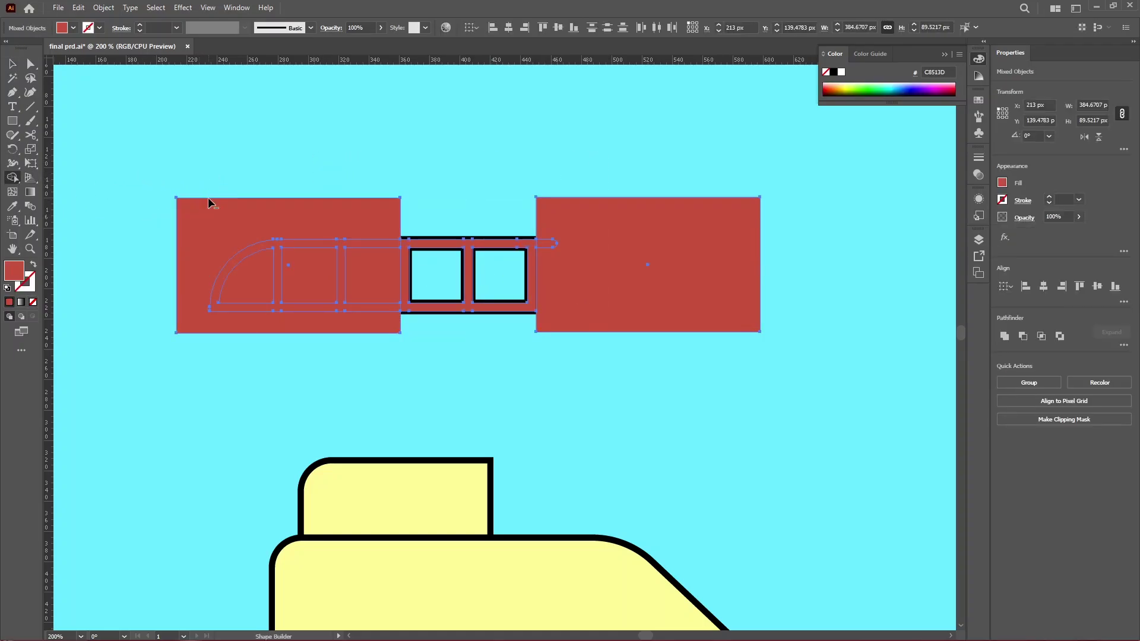
{"action": "mouse_move", "coordinate": [208, 203]}
{"action": "left_mouse_down"}
{"action": "mouse_move", "coordinate": [261, 321]}
{"action": "mouse_move", "coordinate": [335, 285]}
{"action": "mouse_move", "coordinate": [369, 219]}
{"action": "mouse_move", "coordinate": [367, 297]}
{"action": "left_mouse_up"}
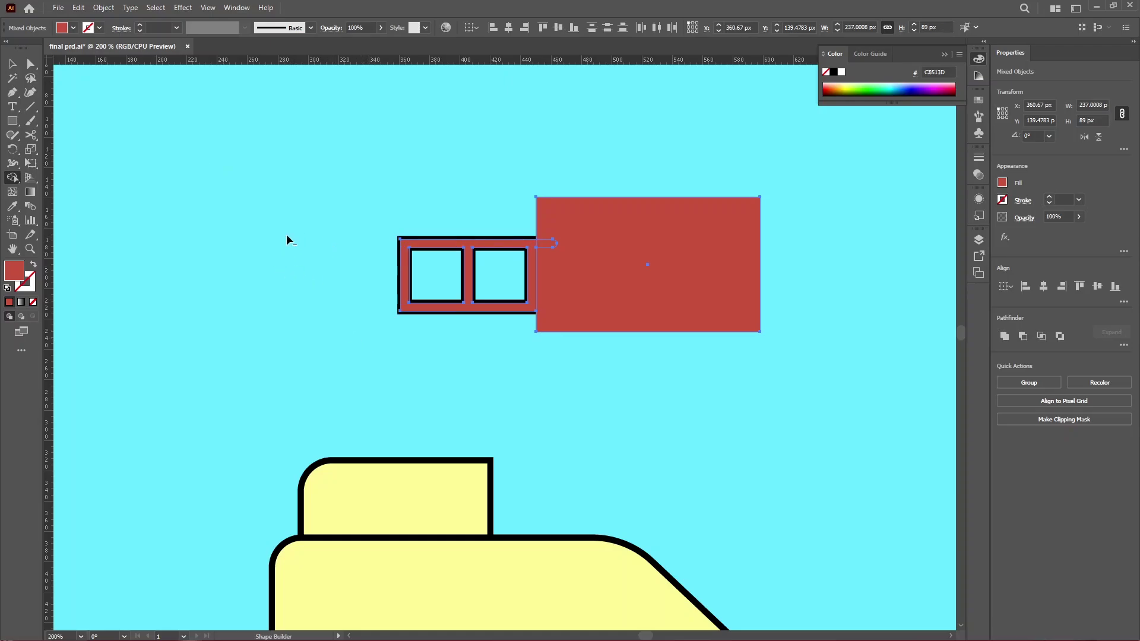
{"action": "left_click_drag", "start_coordinate": [624, 148], "coordinate": [634, 332]}
{"action": "left_click_drag", "start_coordinate": [545, 238], "coordinate": [584, 211]}
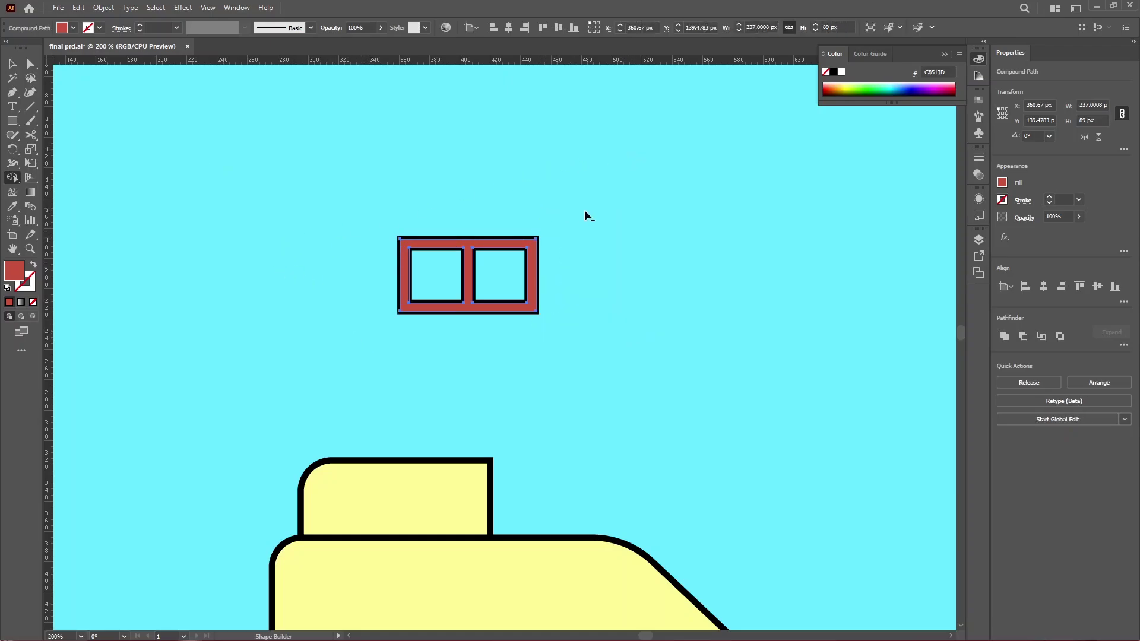
Move the two-bay railing onto the roof of the small upper cabin and send it backward behind the cabin
{"action": "left_click", "coordinate": [11, 63]}
{"action": "left_click", "coordinate": [373, 204]}
{"action": "left_click_drag", "start_coordinate": [393, 209], "coordinate": [582, 328]}
{"action": "scroll", "coordinate": [451, 291], "scroll_direction": "down", "scroll_amount": 3}
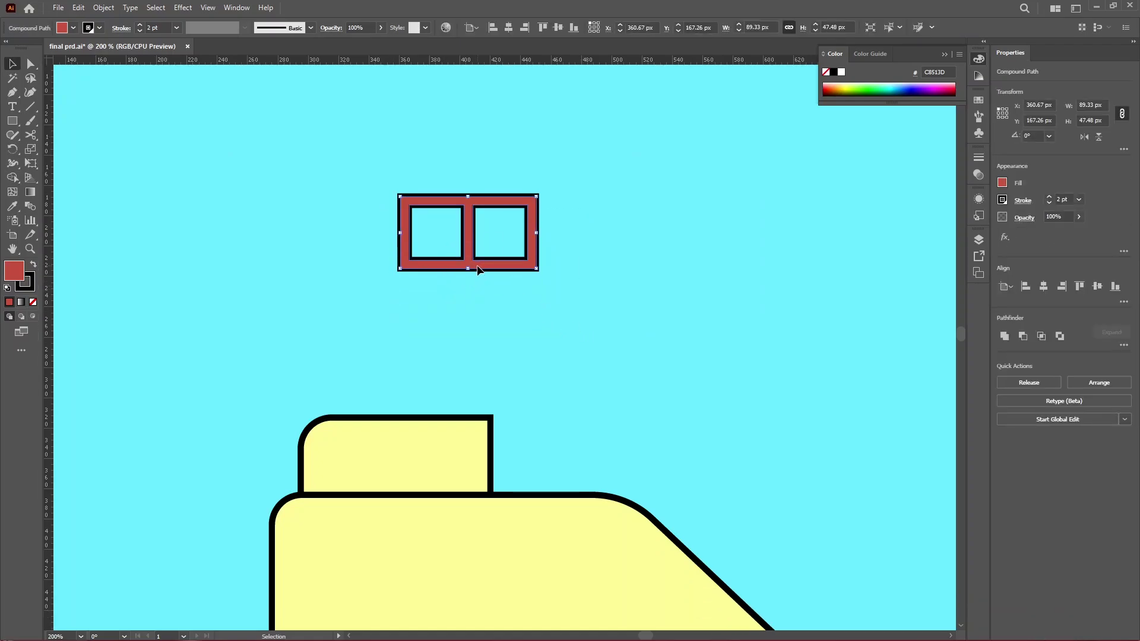
{"action": "left_click_drag", "start_coordinate": [476, 266], "coordinate": [403, 432]}
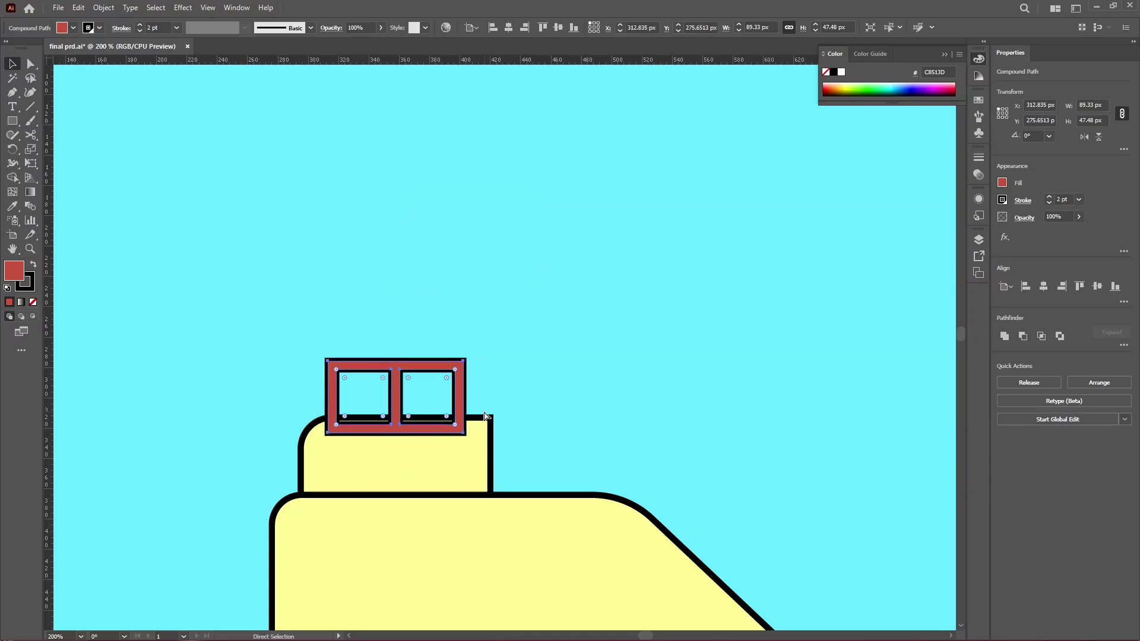
{"action": "key", "text": "ctrl+bracketleft"}
{"action": "key", "text": "ctrl+1"}
{"action": "left_click", "coordinate": [551, 279]}
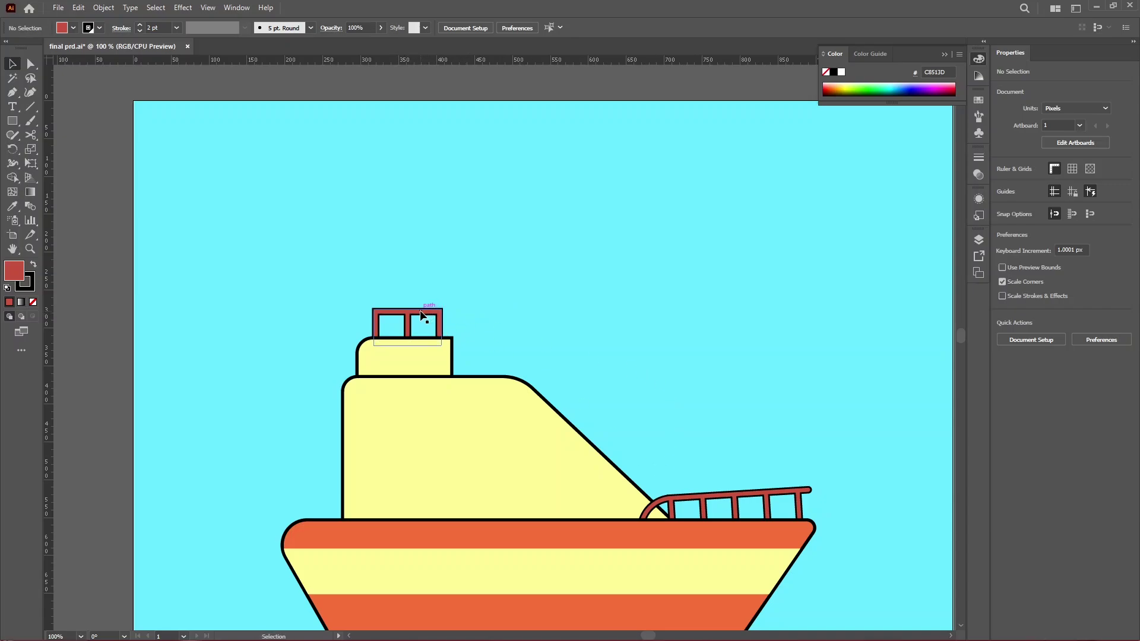
Round the stern-side upper corner of the roof railing's outline and of its adjoining opening
{"action": "scroll", "coordinate": [386, 323], "scroll_direction": "up", "scroll_amount": 5}
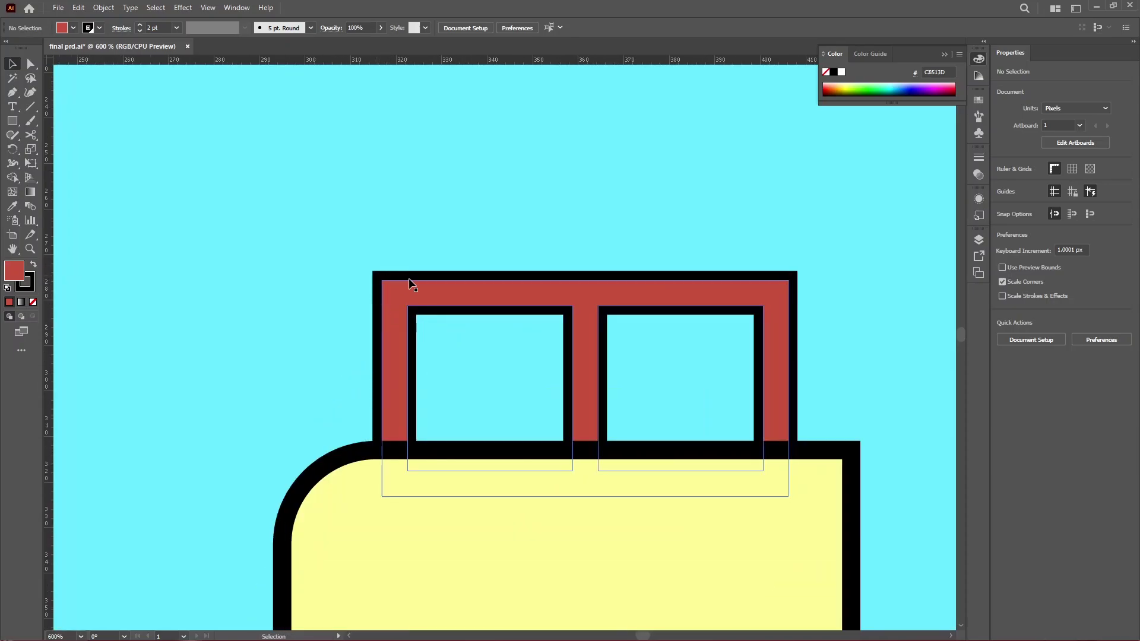
{"action": "key", "text": "a"}
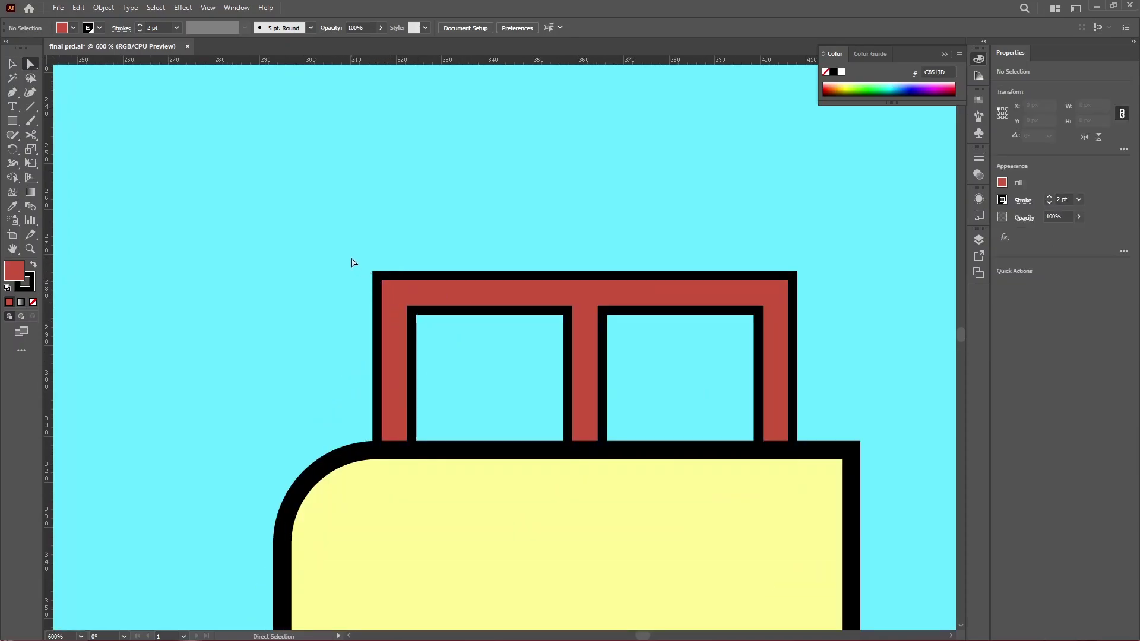
{"action": "left_click_drag", "start_coordinate": [351, 260], "coordinate": [464, 374]}
{"action": "key", "text": "v"}
{"action": "left_click", "coordinate": [466, 332]}
{"action": "key", "text": "ctrl+0"}
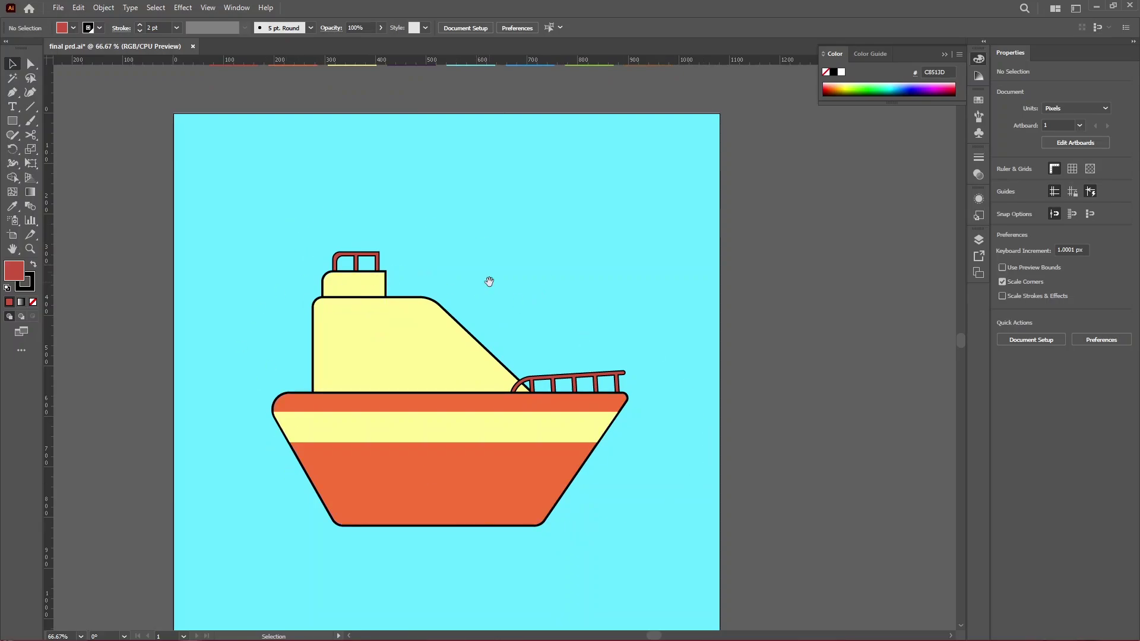
{"action": "left_click_drag", "start_coordinate": [489, 282], "coordinate": [530, 289]}
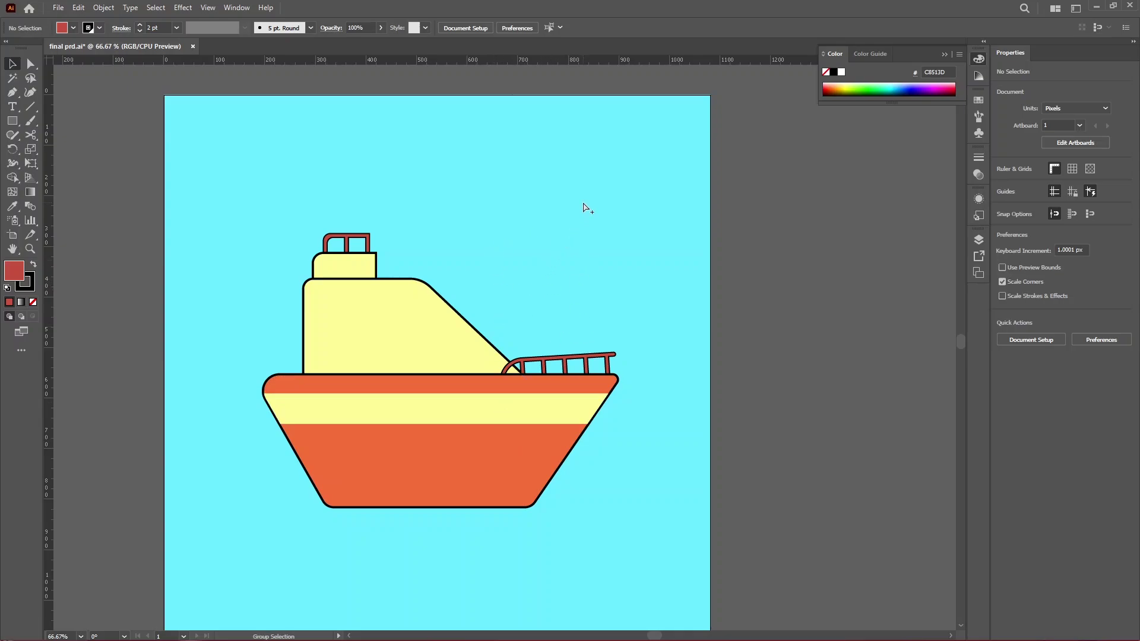
Draw a circle about 20 px across in the empty sky above the bow railing
{"action": "scroll", "coordinate": [586, 207], "scroll_direction": "up", "scroll_amount": 3}
{"action": "left_click", "coordinate": [12, 121]}
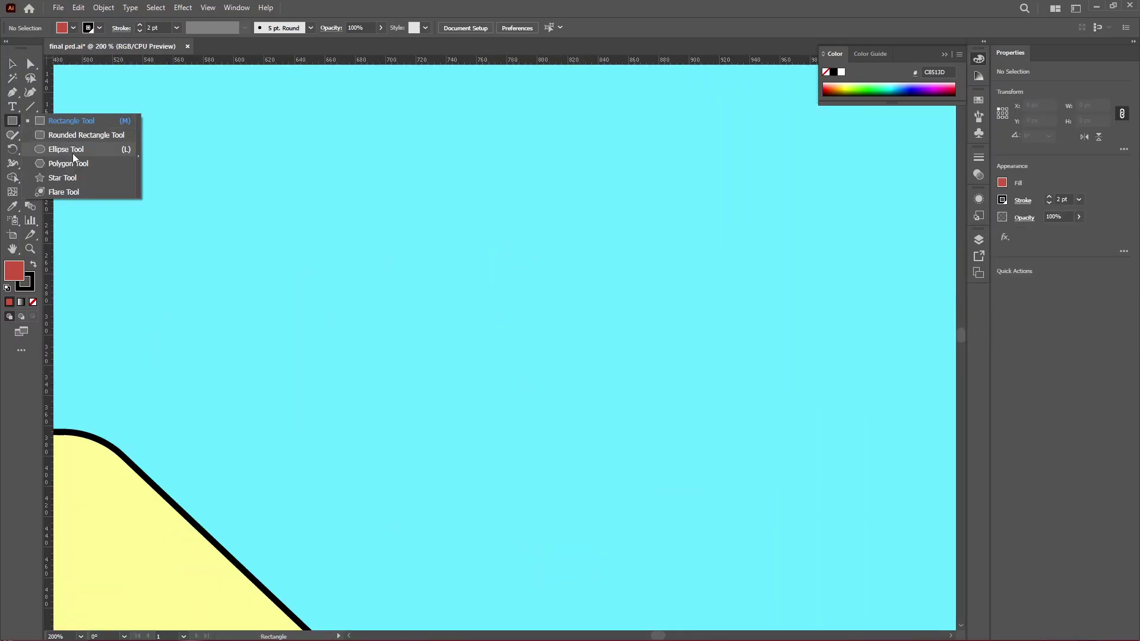
{"action": "left_click", "coordinate": [66, 149]}
{"action": "scroll", "coordinate": [498, 298], "scroll_direction": "down", "scroll_amount": 1}
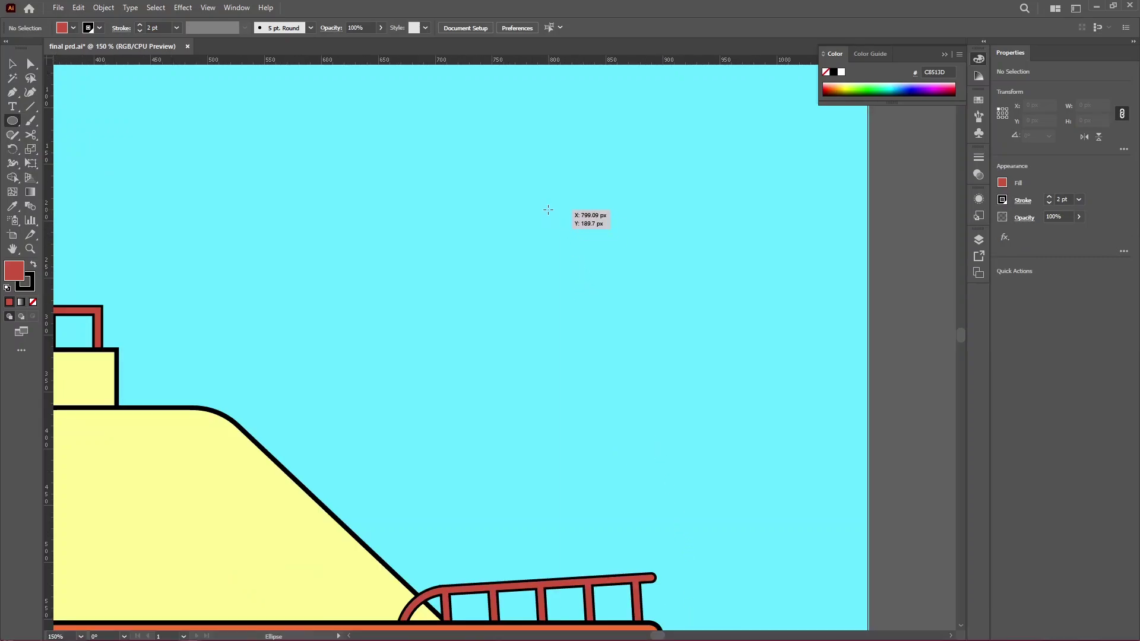
{"action": "left_click_drag", "start_coordinate": [547, 210], "coordinate": [571, 233]}
{"action": "key", "text": "v"}
{"action": "scroll", "coordinate": [567, 225], "scroll_direction": "up", "scroll_amount": 4}
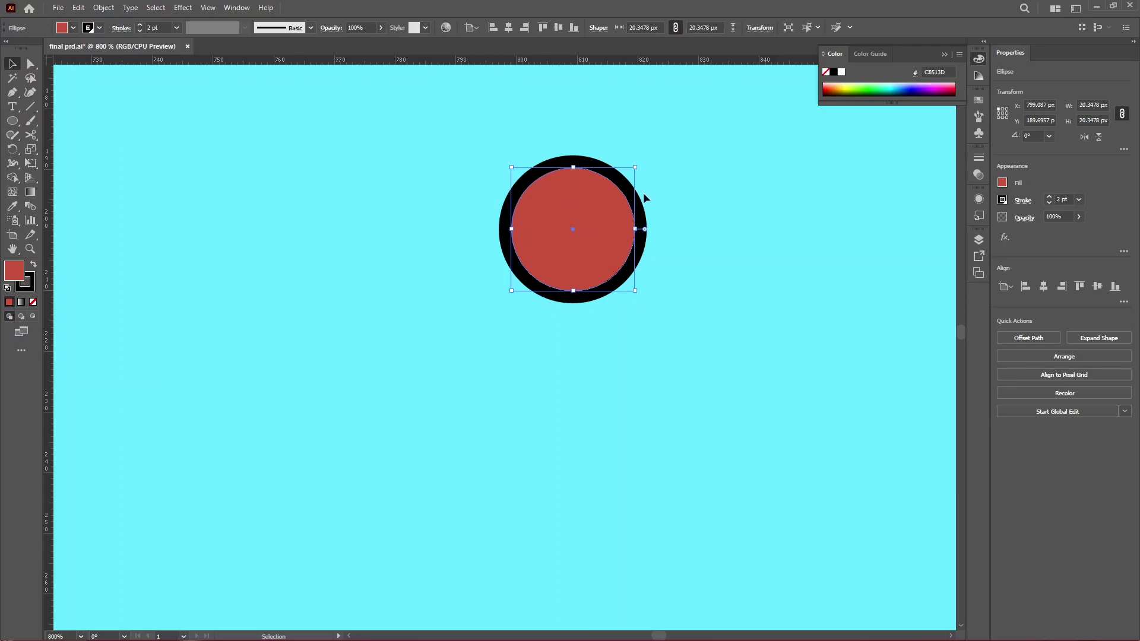
Fill the small circle with white and set its black stroke to 4 pt
{"action": "left_click", "coordinate": [842, 73]}
{"action": "scroll", "coordinate": [611, 285], "scroll_direction": "down", "scroll_amount": 1}
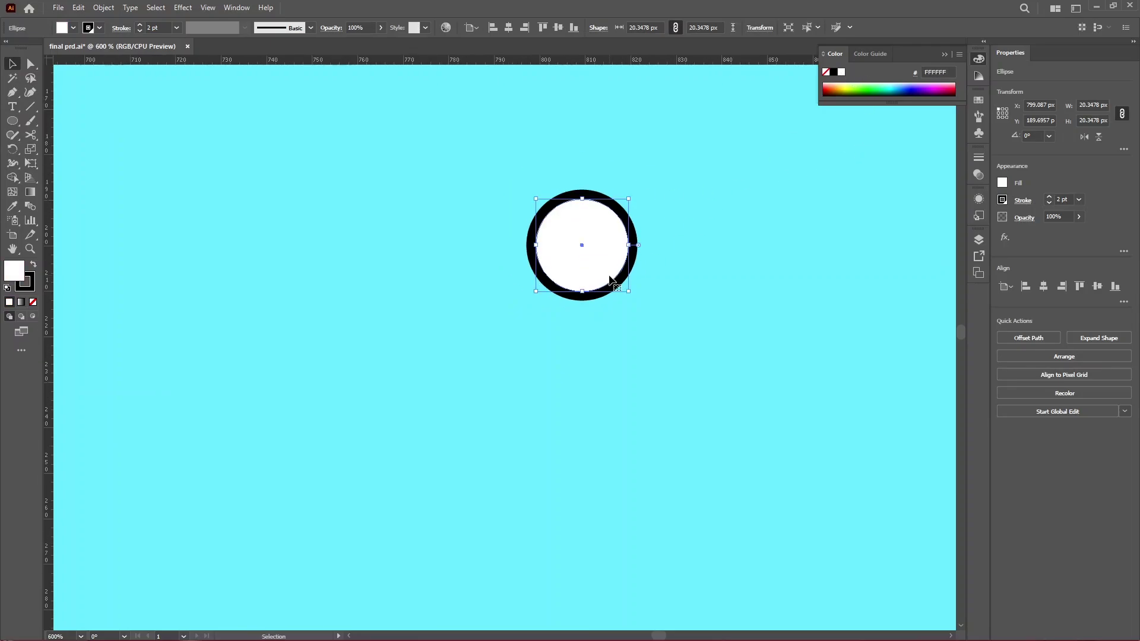
{"action": "left_click", "coordinate": [1049, 198]}
{"action": "left_click", "coordinate": [1050, 198]}
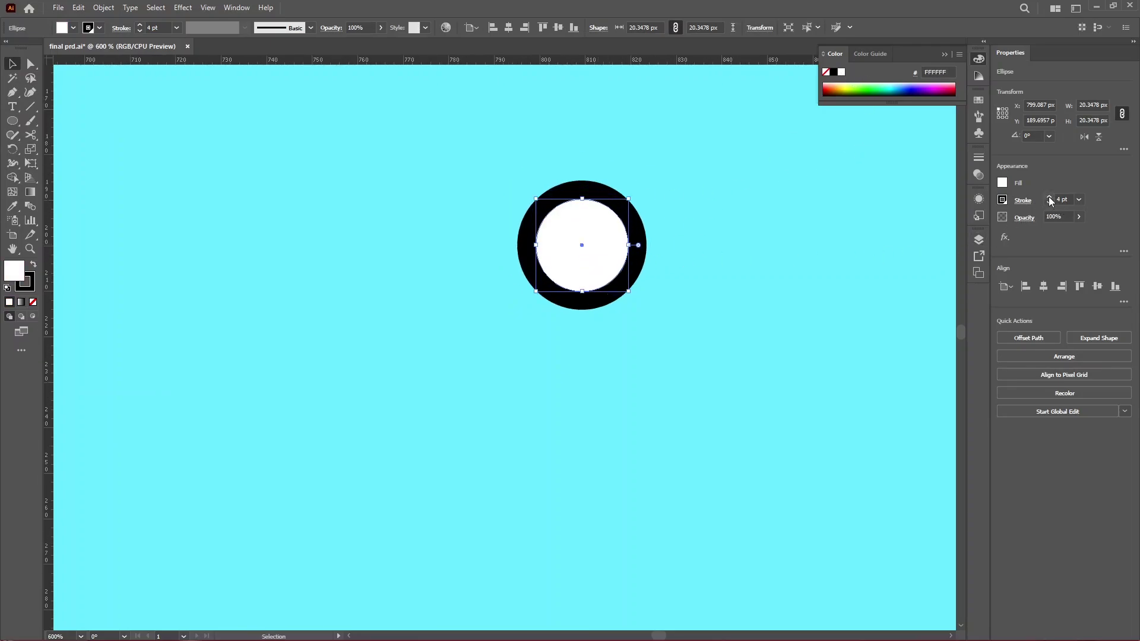
{"action": "left_click", "coordinate": [738, 279]}
Copy the white circle and paste the copy in place directly over the original
{"action": "key", "text": "a"}
{"action": "left_click", "coordinate": [581, 235]}
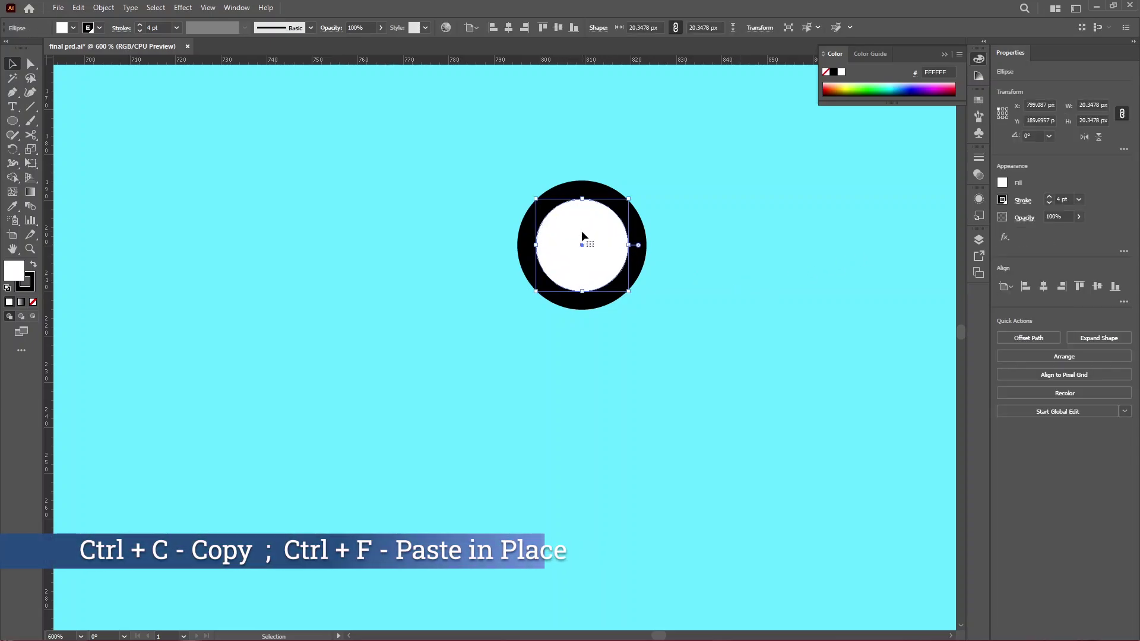
{"action": "key", "text": "v"}
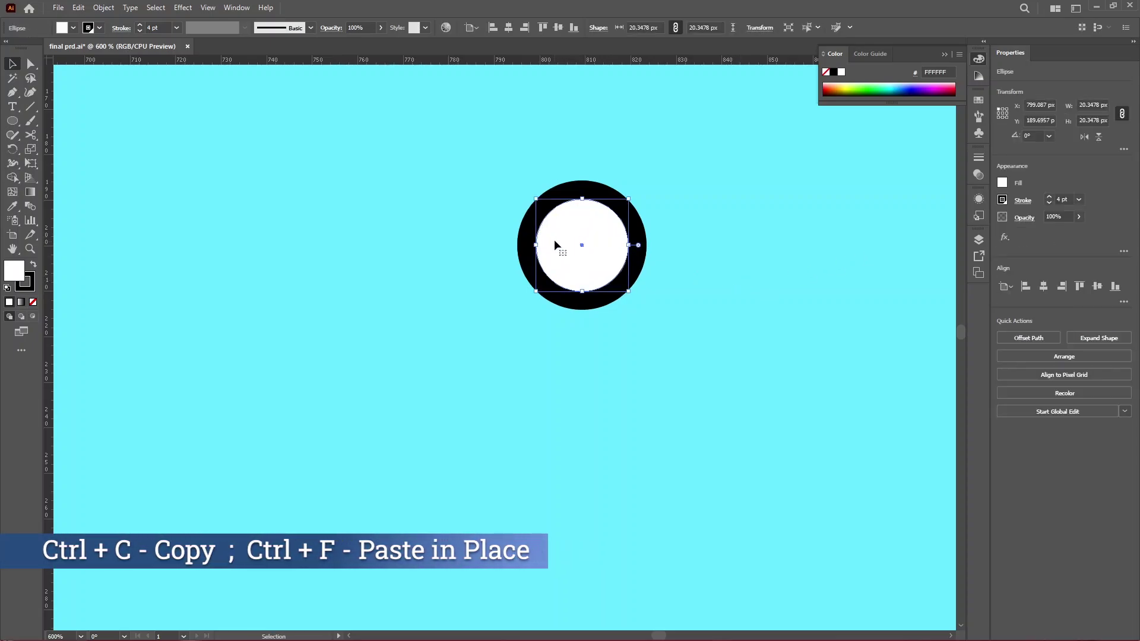
{"action": "left_click_drag", "start_coordinate": [641, 255], "coordinate": [790, 293]}
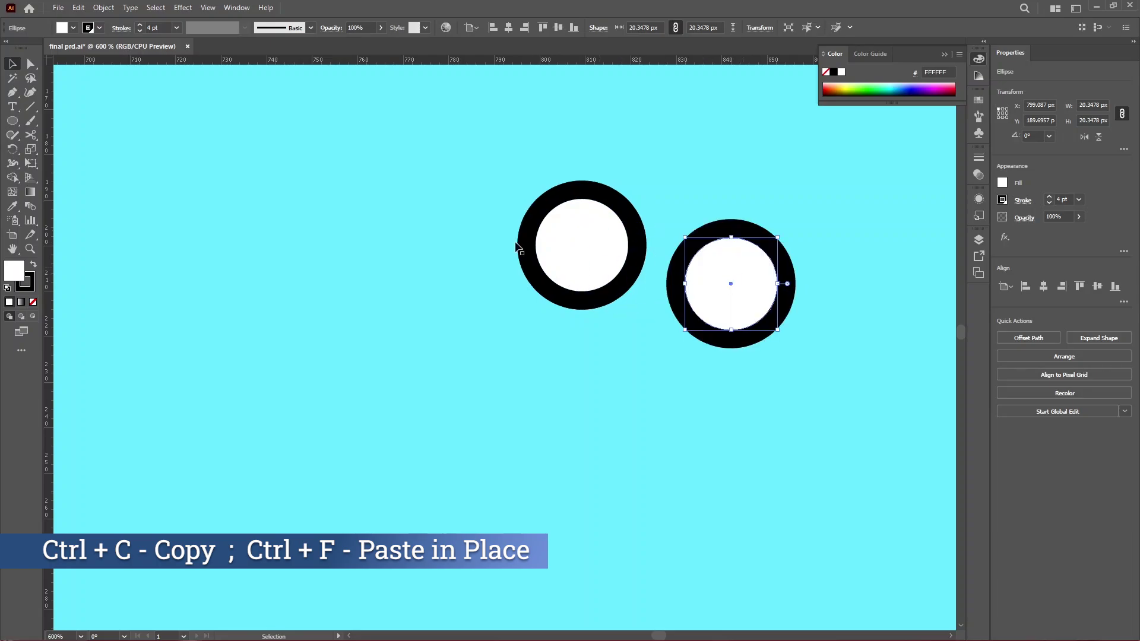
{"action": "key", "text": "ctrl+z"}
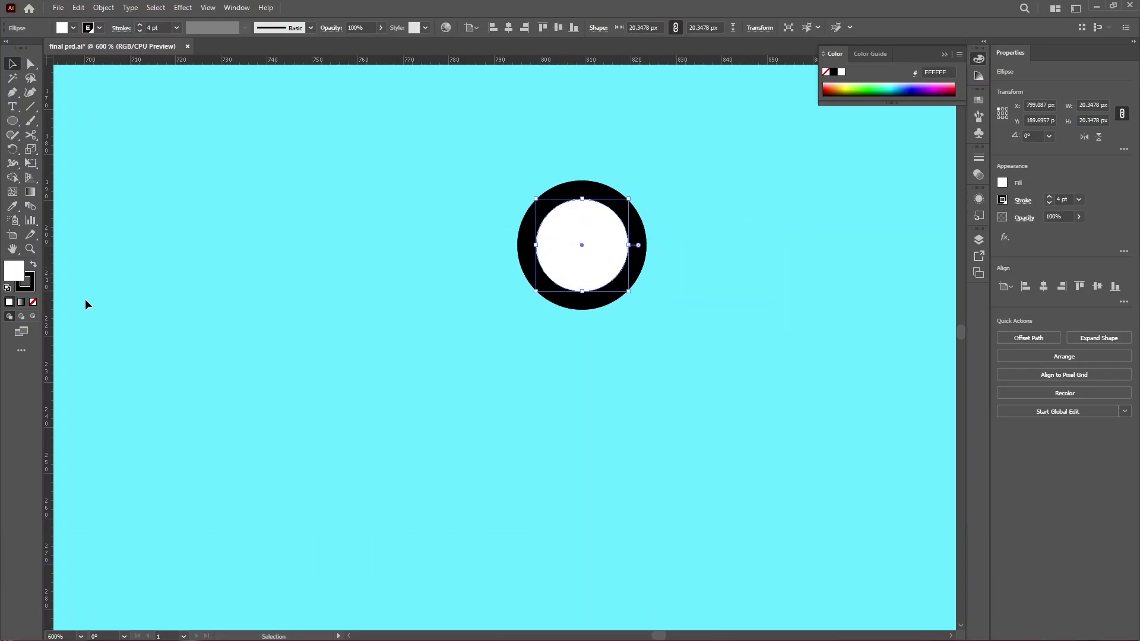
Remove the stroke from the circle copy and shrink it around its centre to about 10 px
{"action": "left_click", "coordinate": [28, 286]}
{"action": "left_click", "coordinate": [33, 301]}
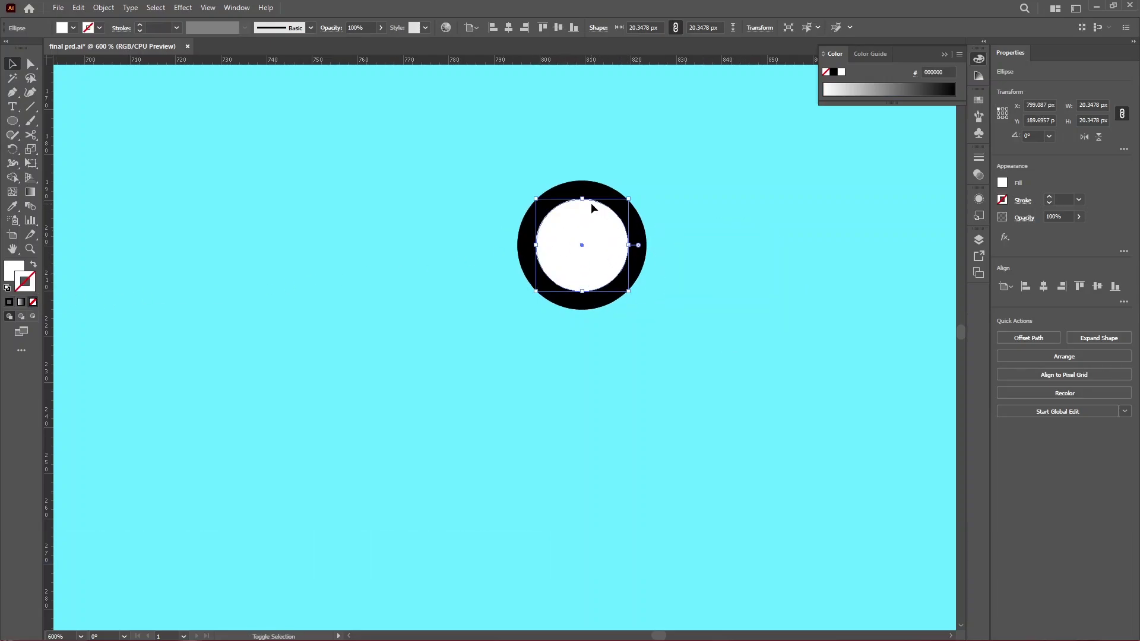
{"action": "left_click_drag", "start_coordinate": [584, 201], "coordinate": [588, 224]}
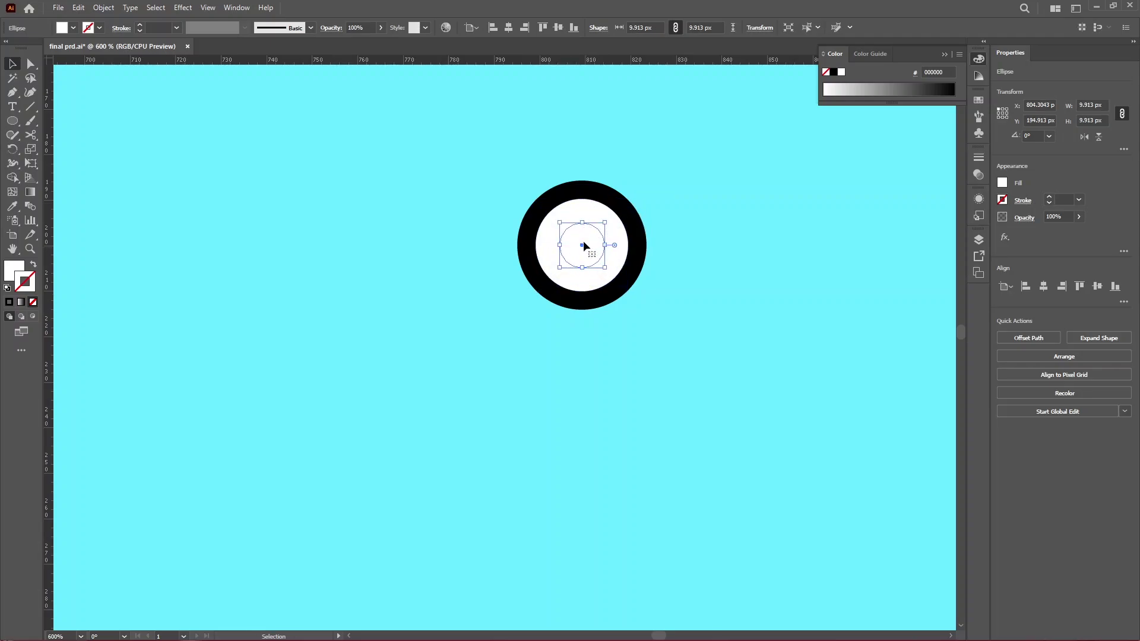
Fill the small inner circle with black and deselect it
{"action": "left_click", "coordinate": [18, 268]}
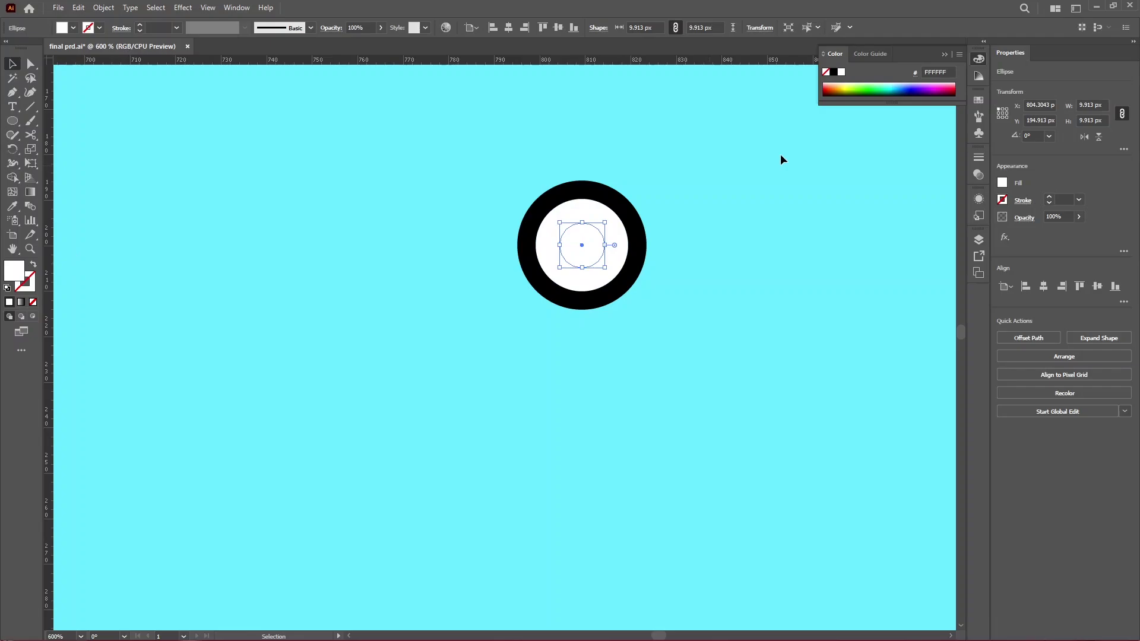
{"action": "left_click", "coordinate": [834, 72]}
{"action": "left_click", "coordinate": [697, 297]}
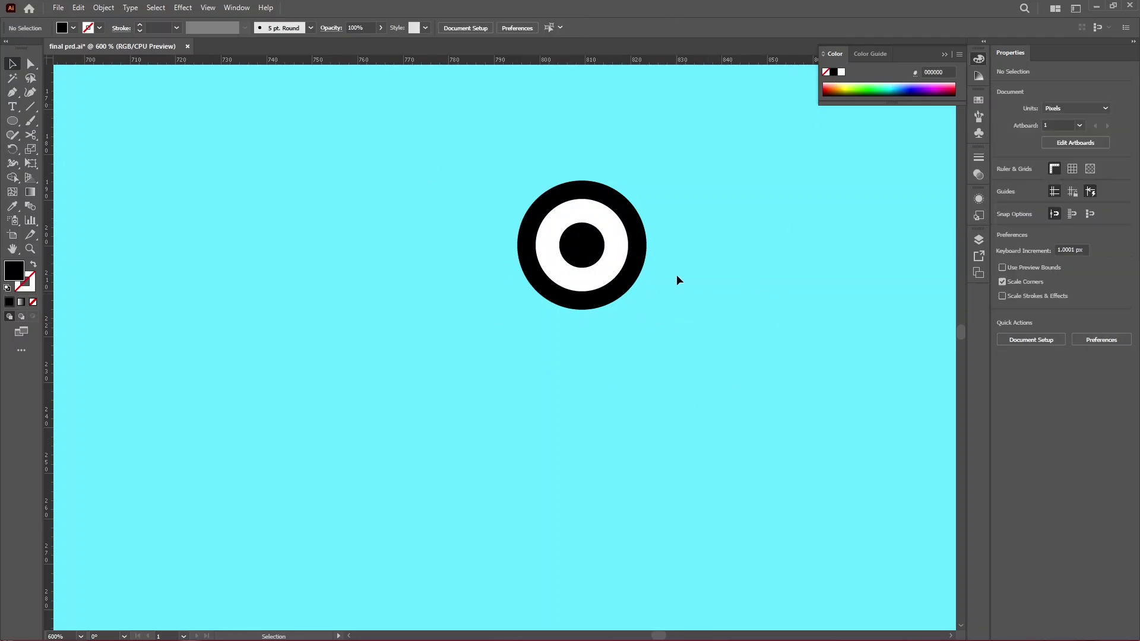
Duplicate the outlined white circle as a larger one about 43 px across, centred below and overlapping the ring
{"action": "left_click", "coordinate": [590, 287]}
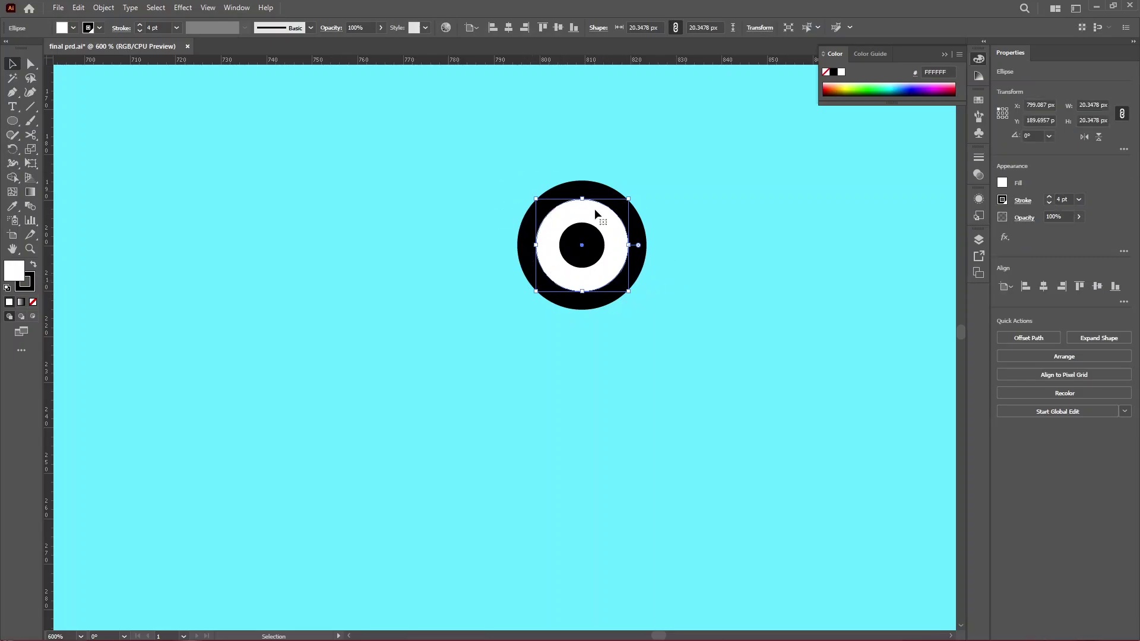
{"action": "left_click_drag", "start_coordinate": [582, 289], "coordinate": [582, 478]}
{"action": "left_click", "coordinate": [724, 440]}
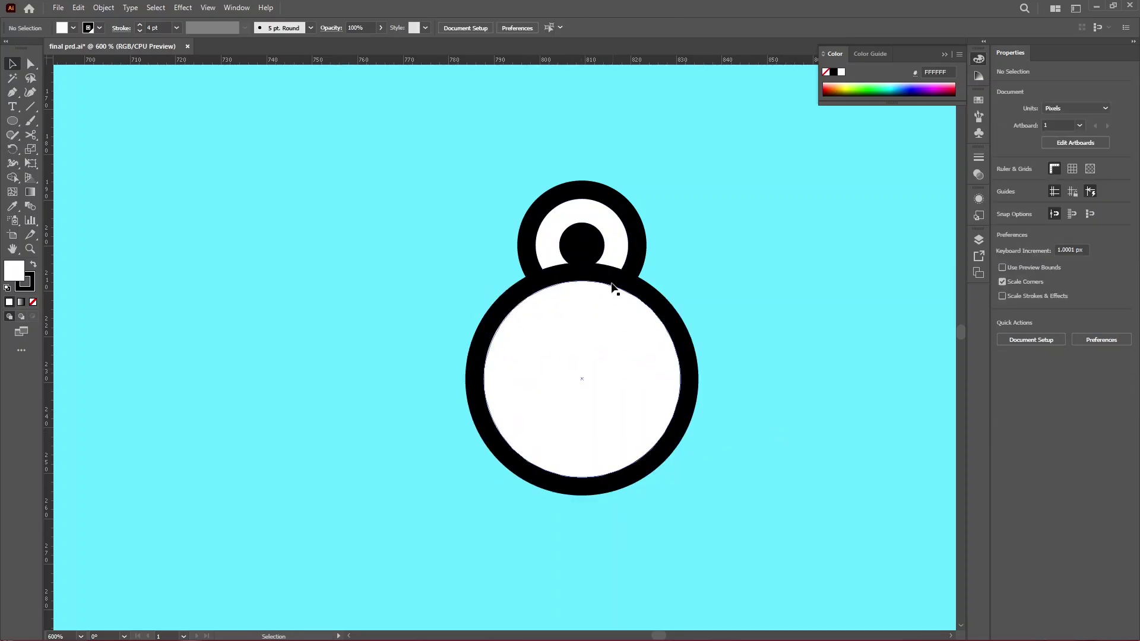
Copy the large circle in place, then remove the copy's stroke and shrink it around its centre to about 28 px
{"action": "left_click", "coordinate": [586, 364]}
{"action": "key", "text": "a"}
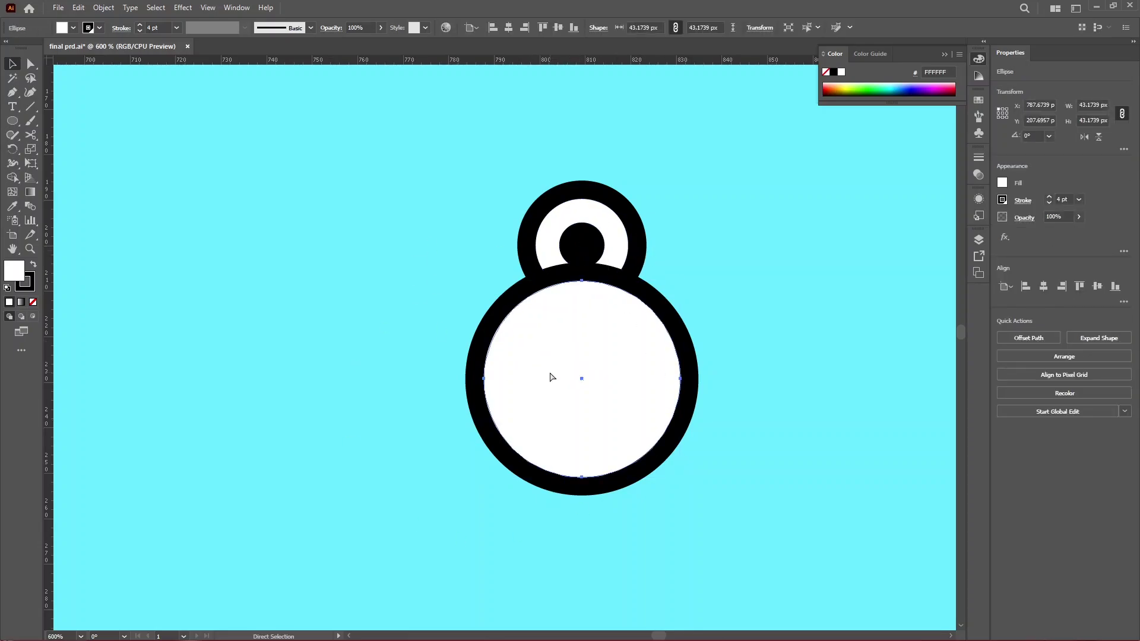
{"action": "key", "text": "v"}
{"action": "left_click", "coordinate": [28, 283]}
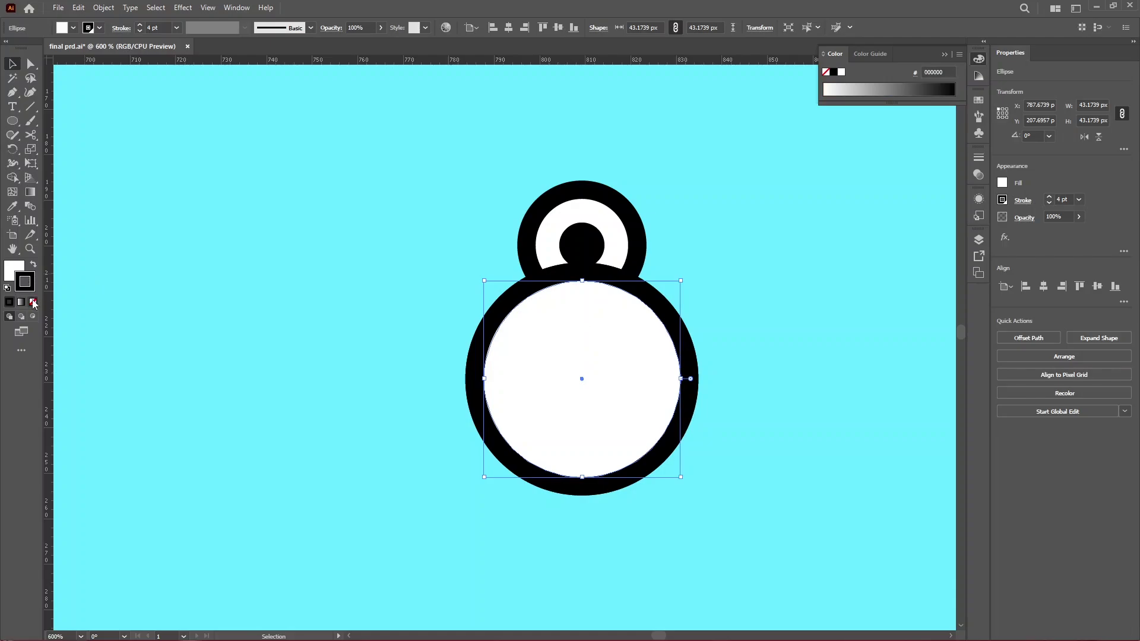
{"action": "left_click", "coordinate": [33, 302]}
{"action": "left_click_drag", "start_coordinate": [581, 283], "coordinate": [588, 337]}
{"action": "left_click", "coordinate": [768, 339]}
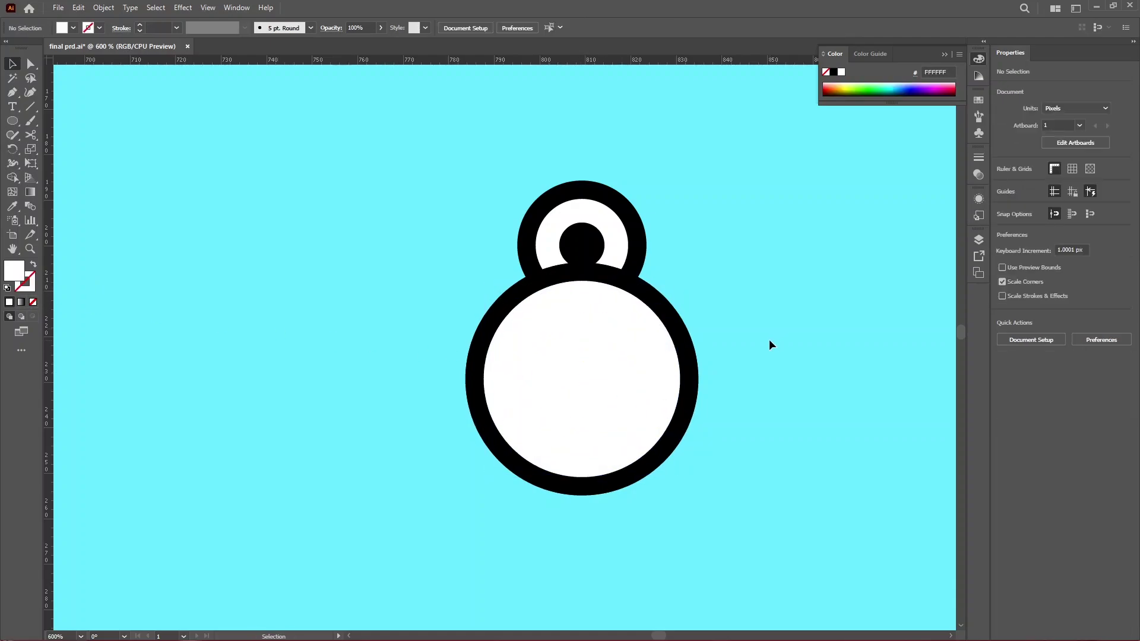
Cut the inner circle out of the large outlined circle with the Shape Builder, turning it into a ring
{"action": "left_click", "coordinate": [577, 350]}
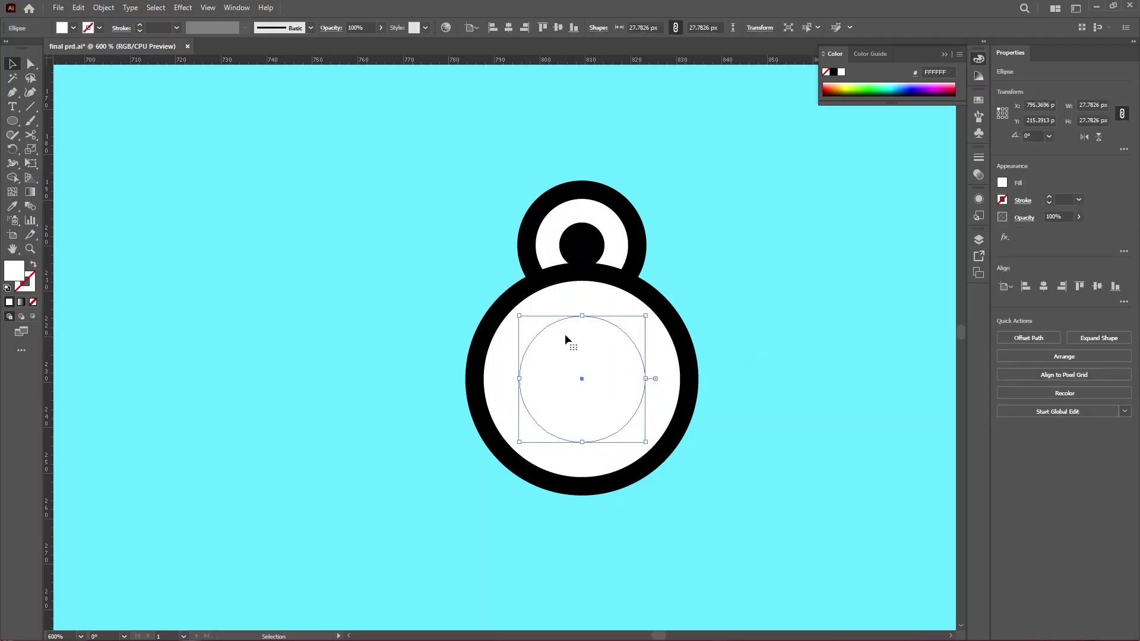
{"action": "left_click", "coordinate": [494, 364], "text": "shift"}
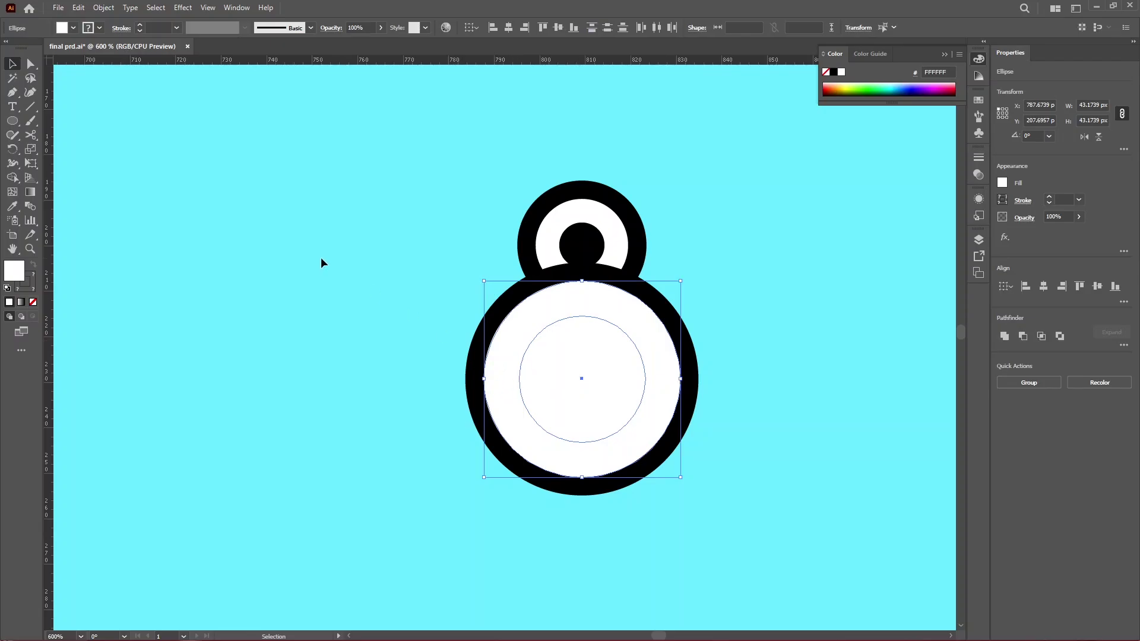
{"action": "left_click", "coordinate": [12, 178]}
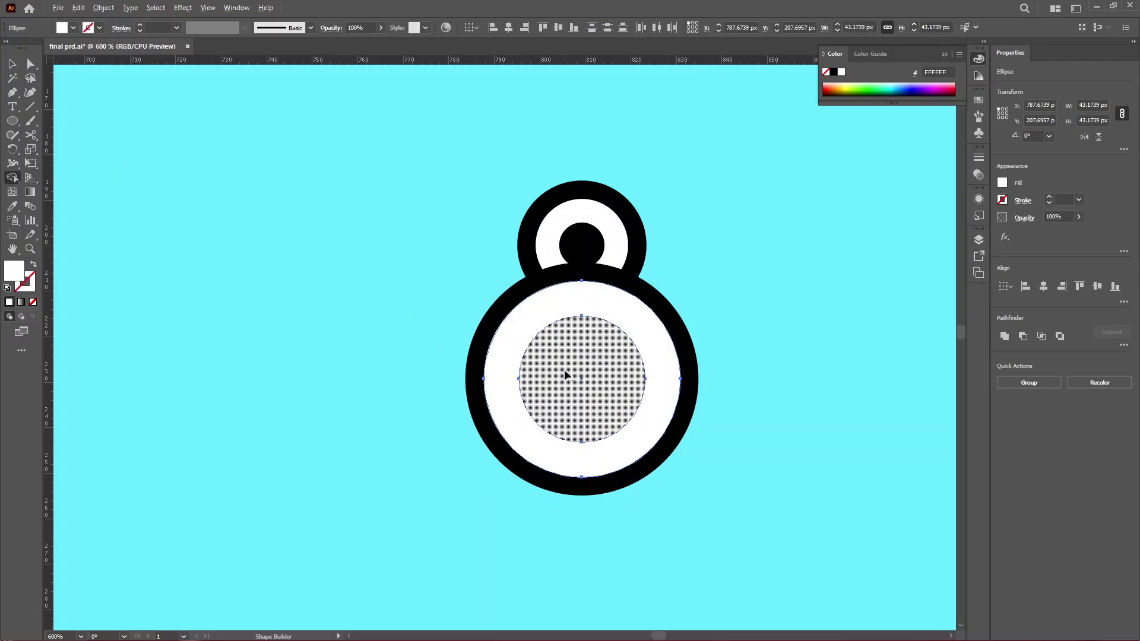
{"action": "left_click", "coordinate": [566, 373], "text": "alt"}
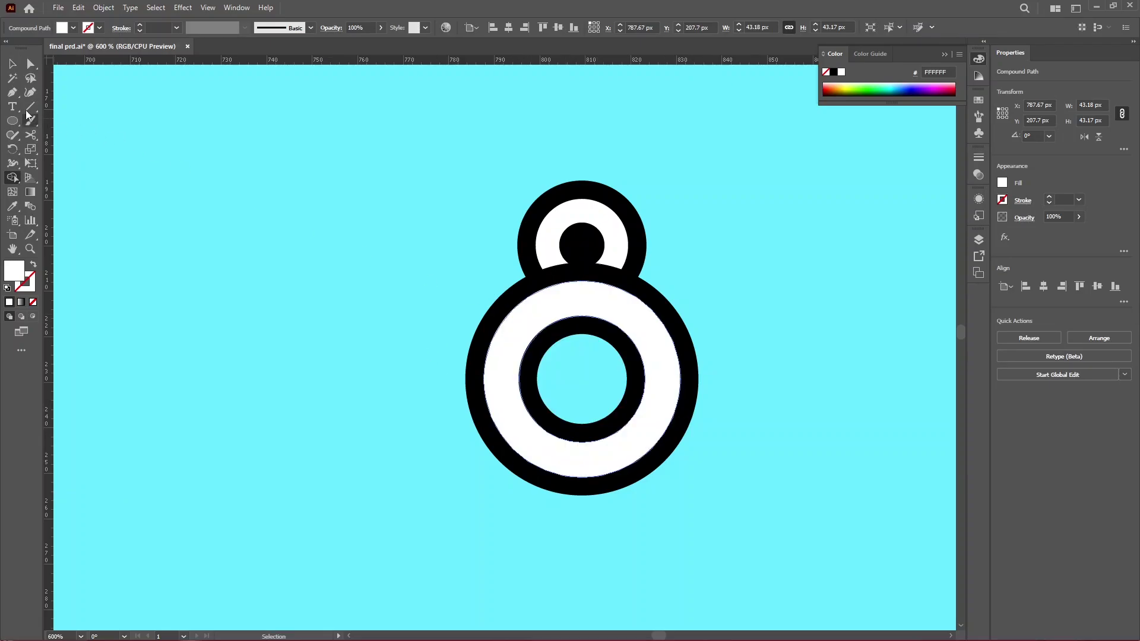
{"action": "left_click", "coordinate": [6, 64]}
{"action": "left_click", "coordinate": [426, 353]}
Draw a straight vertical line about 29 px long from the black circle's centre down to the ring's centre
{"action": "scroll", "coordinate": [601, 373], "scroll_direction": "down", "scroll_amount": 1}
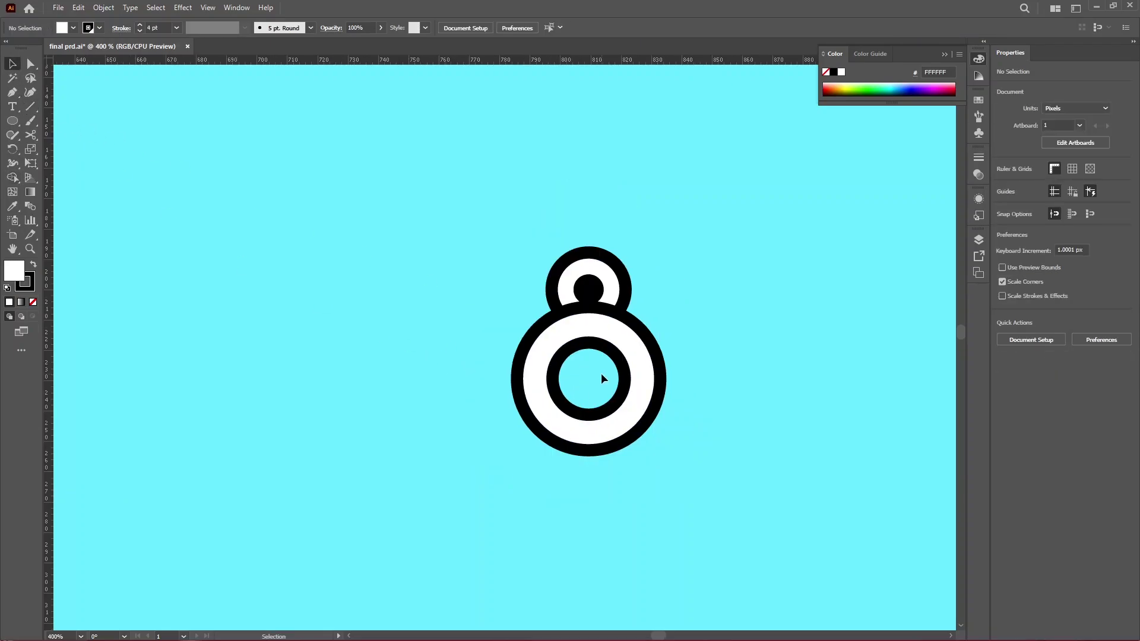
{"action": "key", "text": "backslash"}
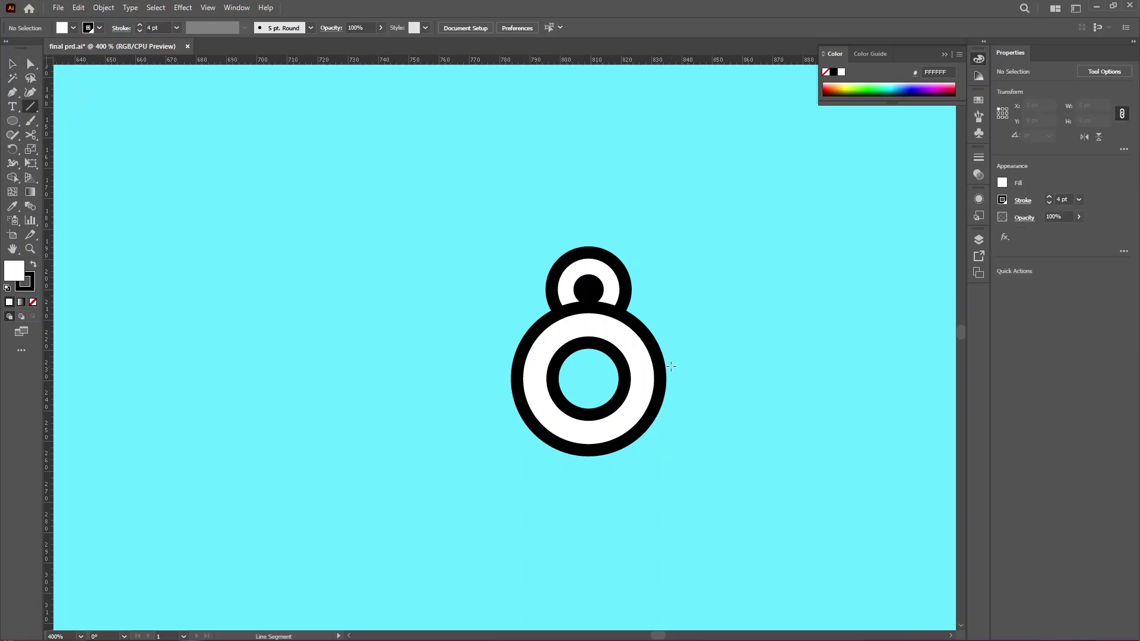
{"action": "key", "text": "ctrl+plus"}
{"action": "left_click_drag", "start_coordinate": [506, 216], "coordinate": [512, 402]}
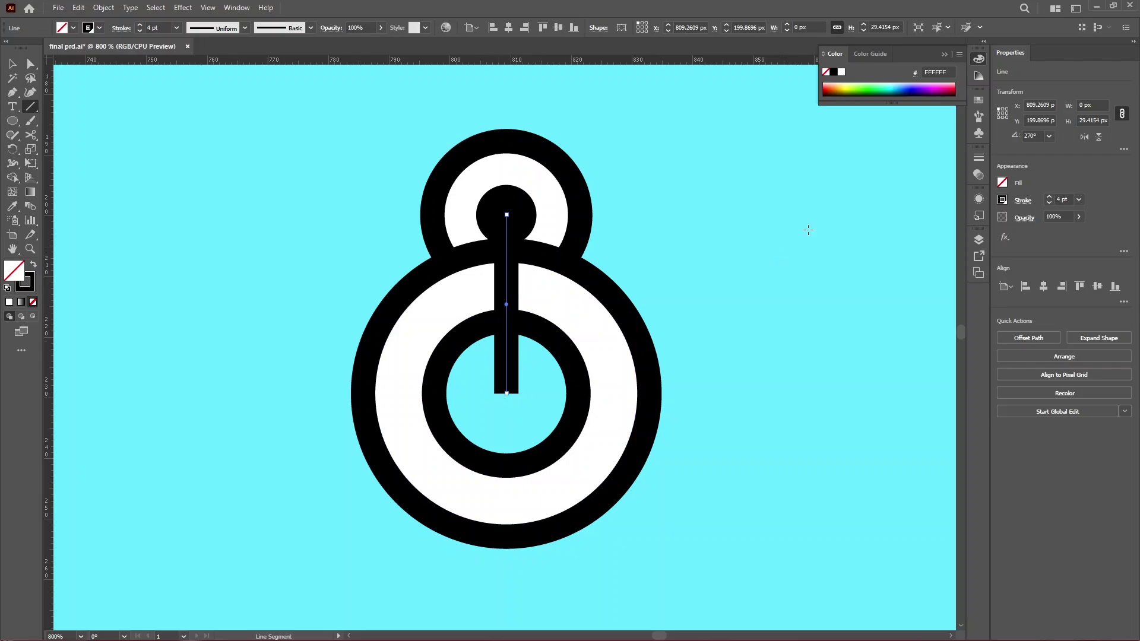
Give the vertical line a round cap and set its stroke weight to 8 pt
{"action": "left_click", "coordinate": [979, 162]}
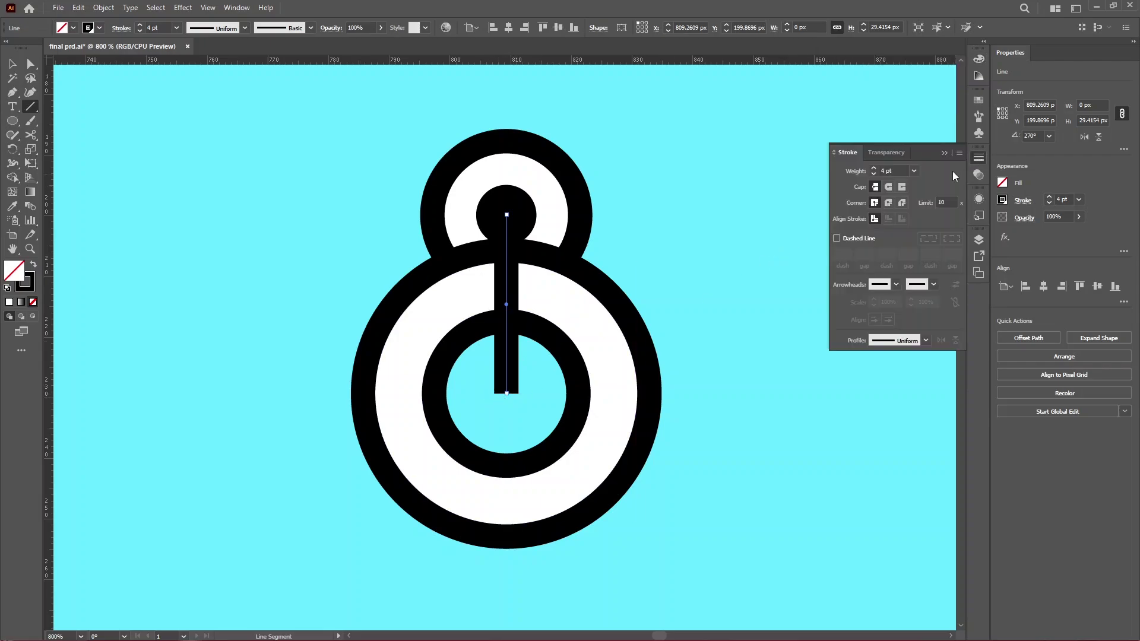
{"action": "left_click", "coordinate": [889, 188]}
{"action": "left_click", "coordinate": [874, 169]}
{"action": "left_click", "coordinate": [873, 169]}
{"action": "left_click", "coordinate": [874, 169]}
{"action": "left_click", "coordinate": [874, 168]}
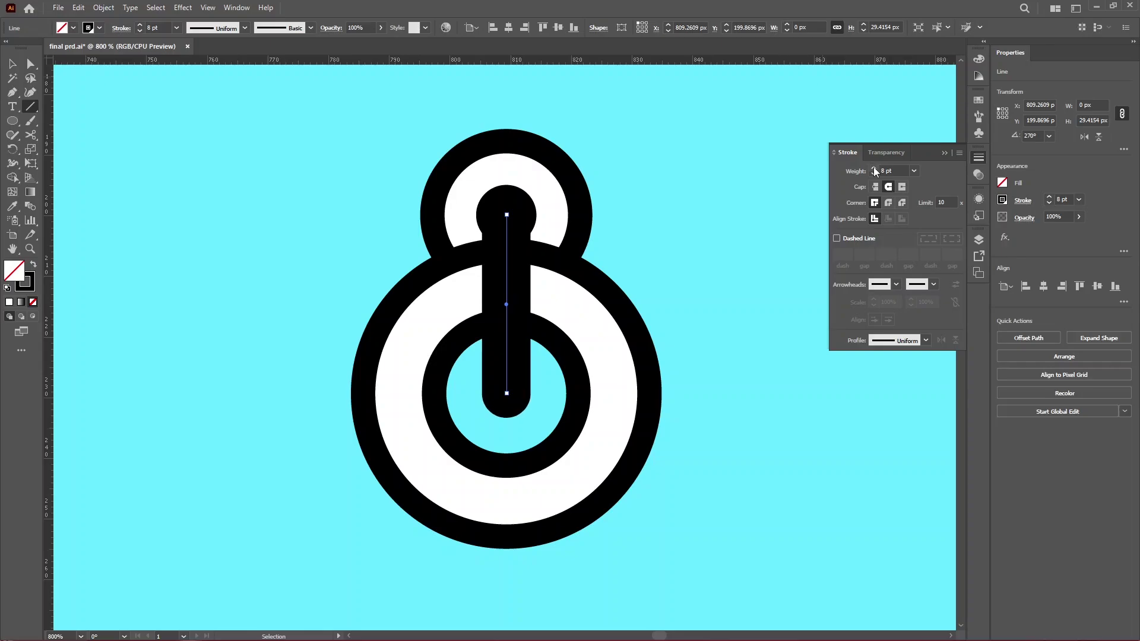
Shorten the vertical line from its lower end to about 22 px and deselect it
{"action": "left_click", "coordinate": [13, 65]}
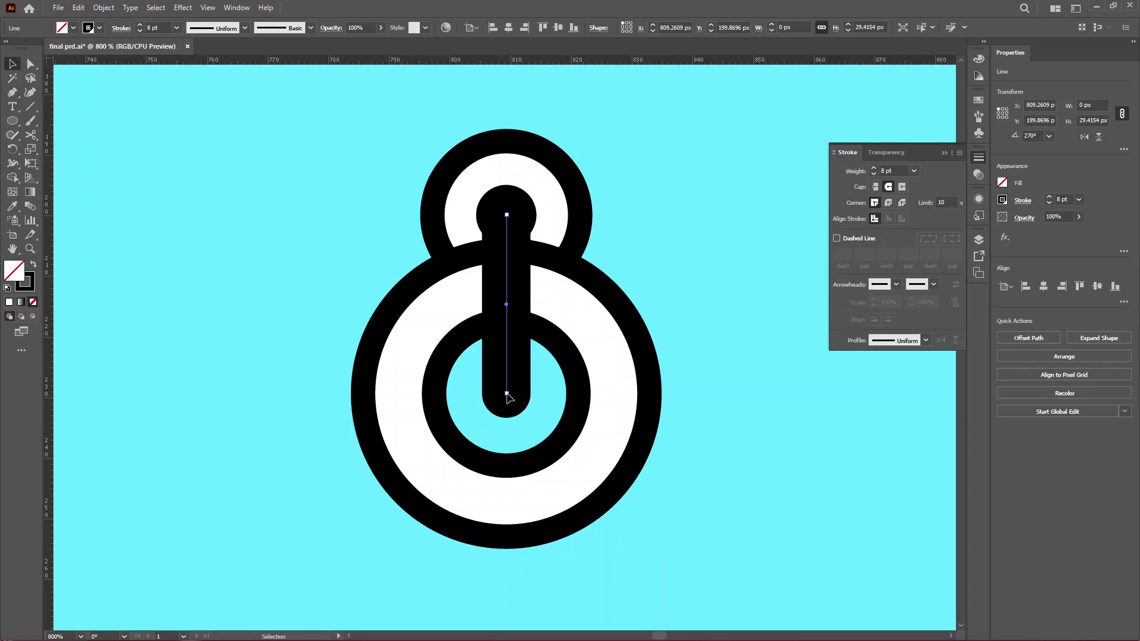
{"action": "left_click_drag", "start_coordinate": [506, 393], "coordinate": [506, 347]}
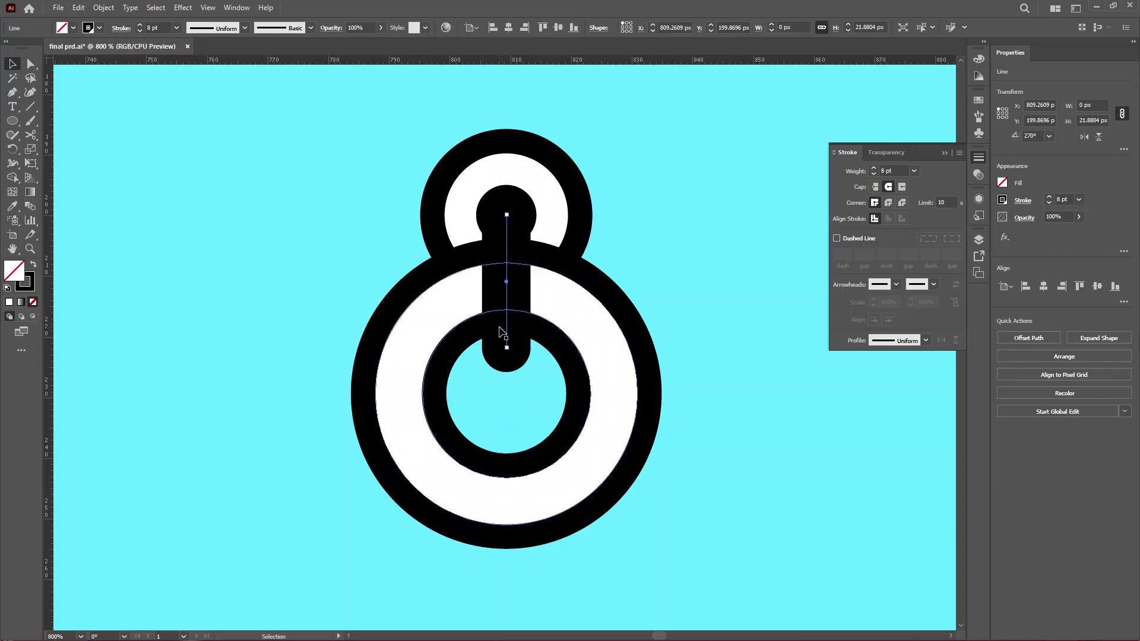
{"action": "left_click", "coordinate": [658, 283]}
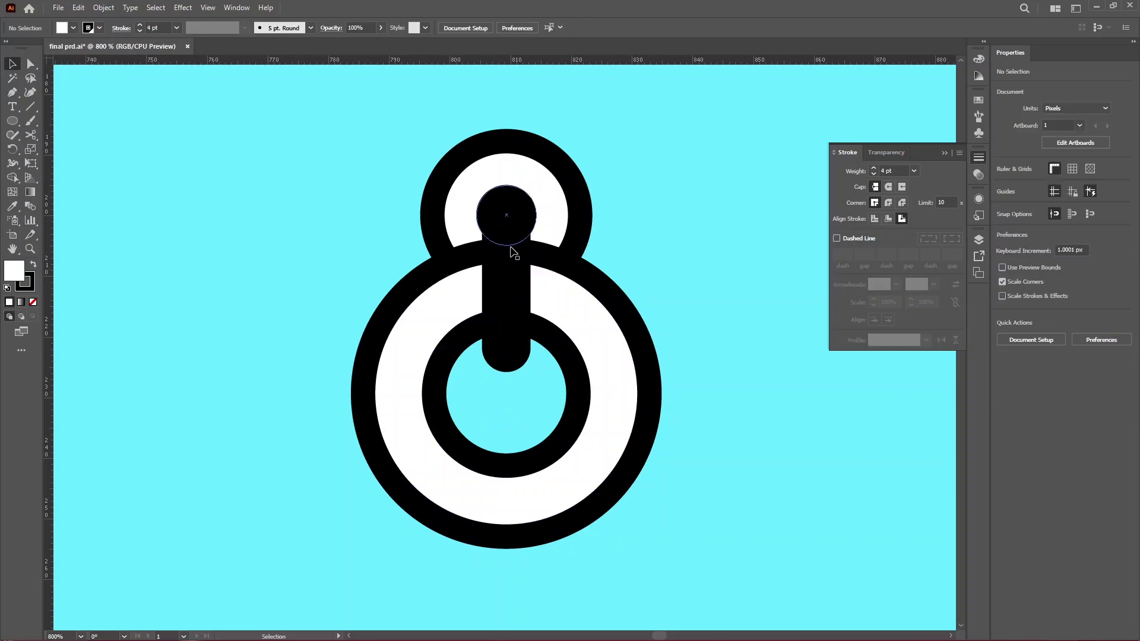
Copy the thick black line in place over itself and colour the copy's stroke white
{"action": "left_click", "coordinate": [506, 350]}
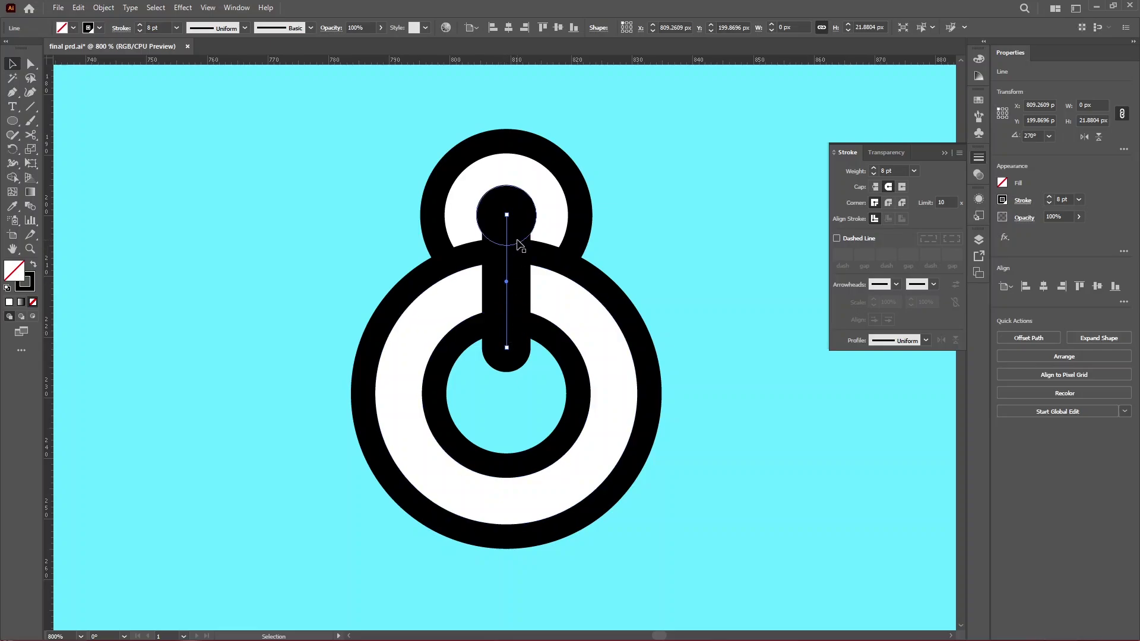
{"action": "key", "text": "a"}
{"action": "left_click", "coordinate": [508, 336]}
{"action": "key", "text": "v"}
{"action": "left_click", "coordinate": [32, 289]}
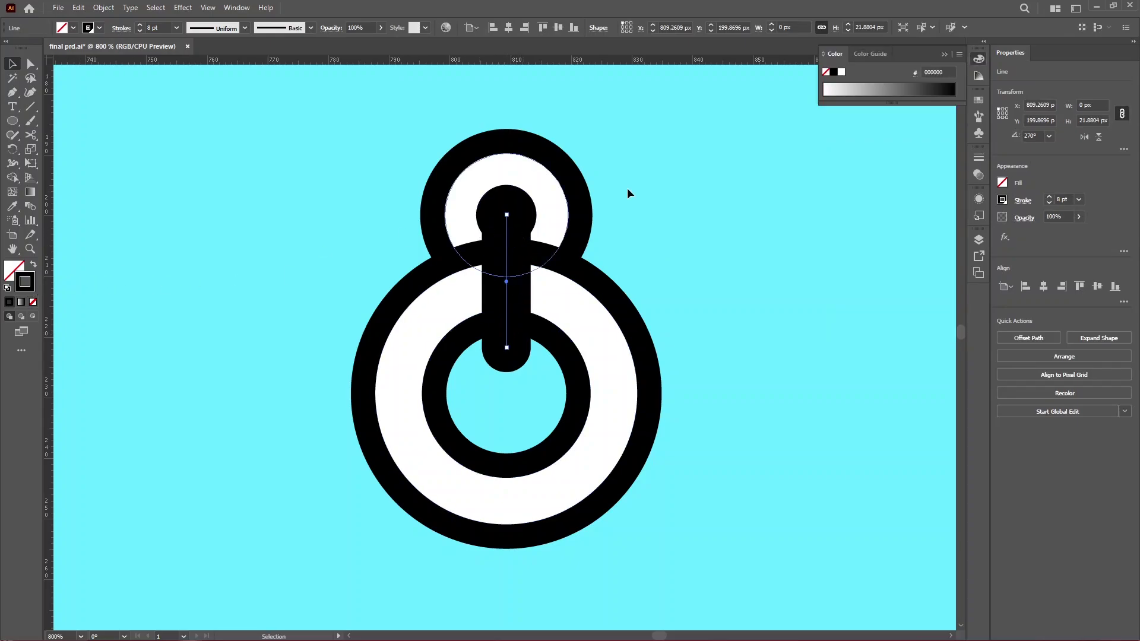
{"action": "left_click", "coordinate": [978, 100]}
{"action": "left_click", "coordinate": [847, 132]}
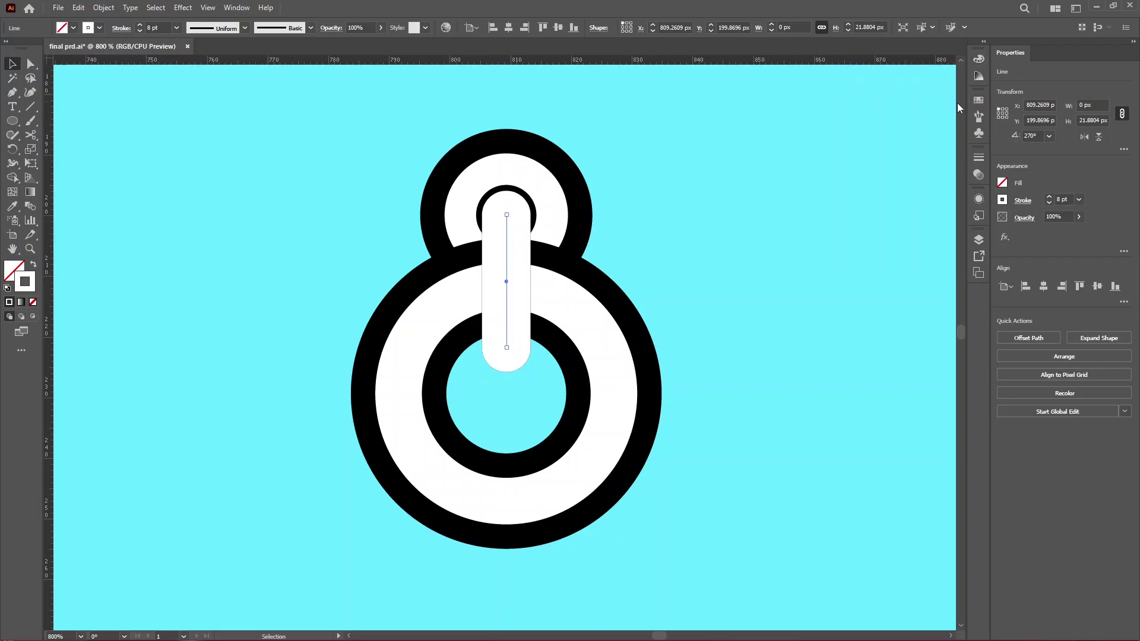
Reduce the white line's stroke weight to 2 pt and deselect it
{"action": "left_click", "coordinate": [975, 161]}
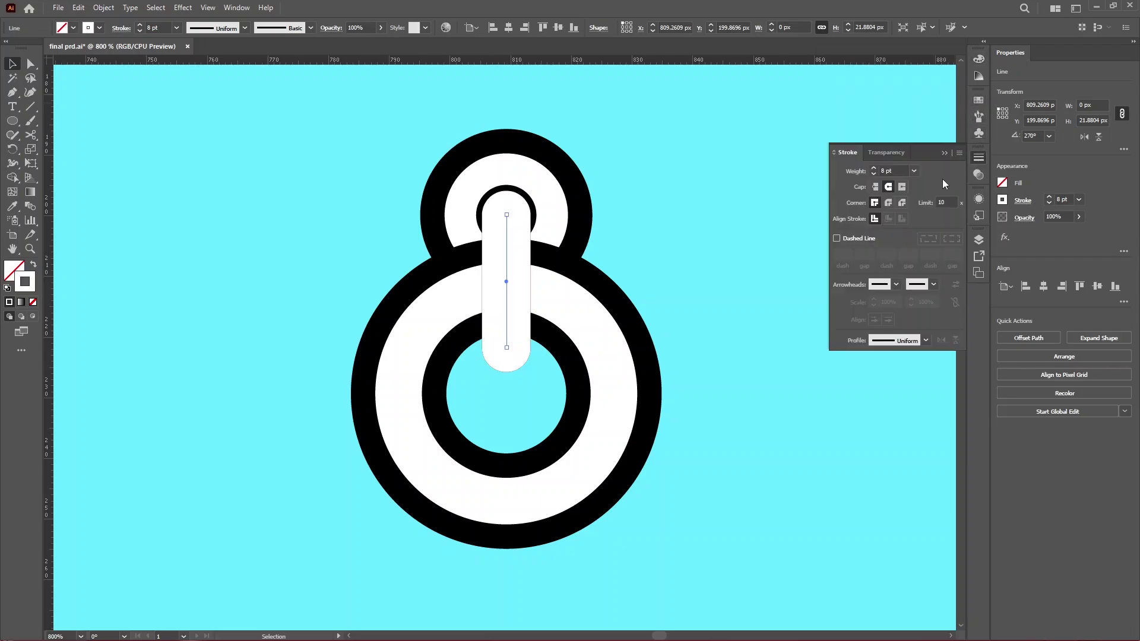
{"action": "left_click", "coordinate": [873, 175]}
{"action": "left_click", "coordinate": [734, 222]}
Draw a horizontal rectangle about 99 by 7 px at the ring's lower edge, with white fill and no stroke
{"action": "scroll", "coordinate": [664, 342], "scroll_direction": "down", "scroll_amount": 4}
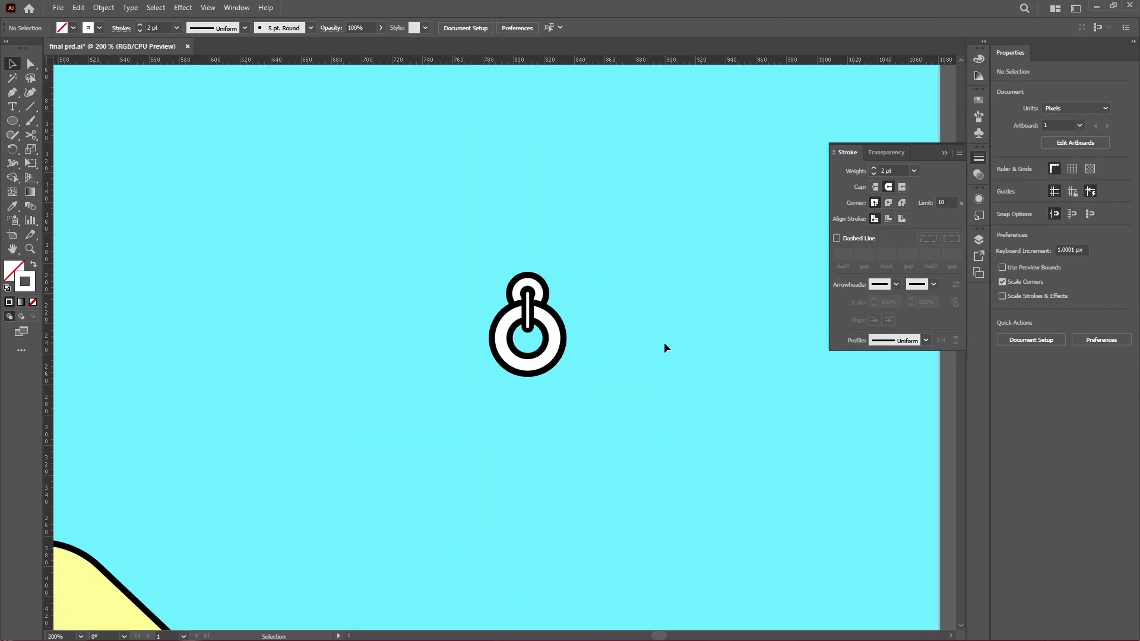
{"action": "scroll", "coordinate": [639, 355], "scroll_direction": "down", "scroll_amount": 1}
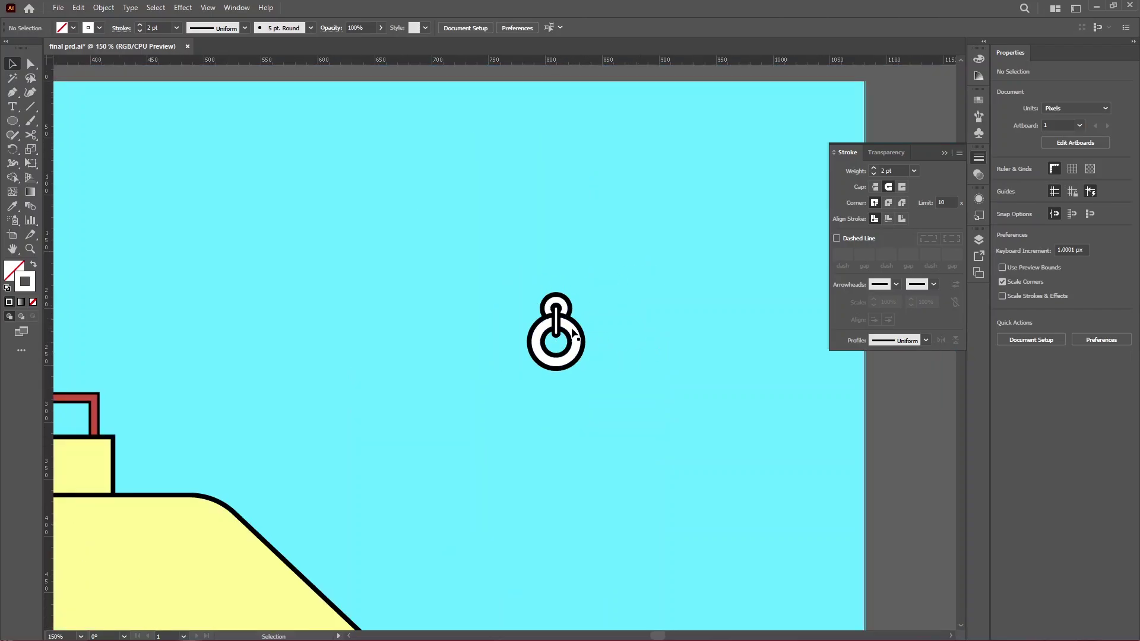
{"action": "scroll", "coordinate": [569, 374], "scroll_direction": "up", "scroll_amount": 2}
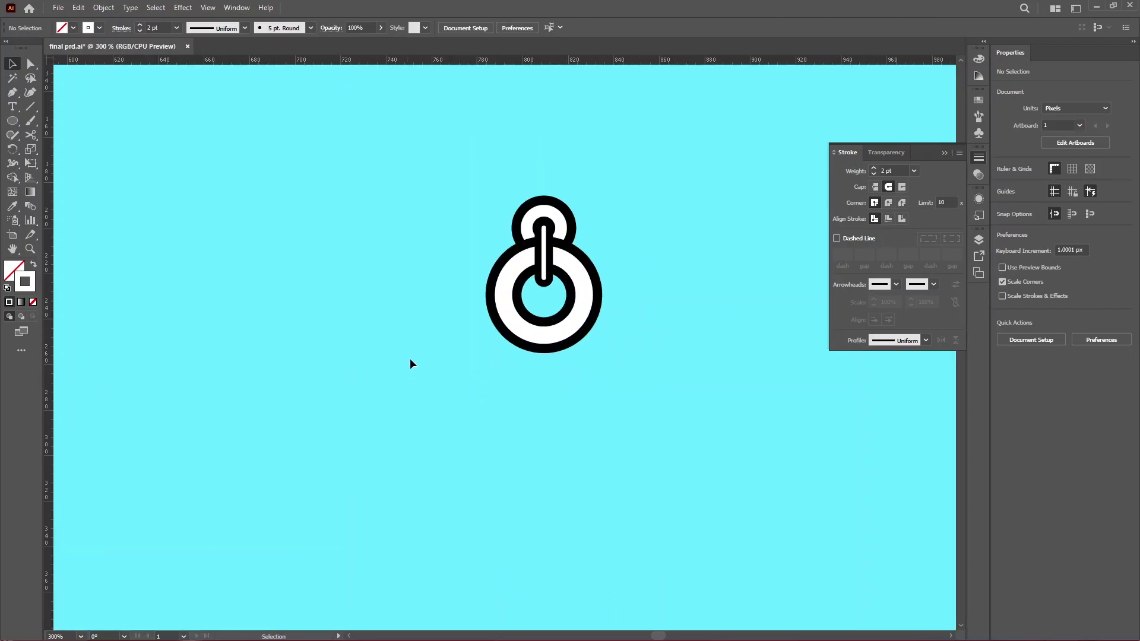
{"action": "scroll", "coordinate": [605, 387], "scroll_direction": "down", "scroll_amount": 2}
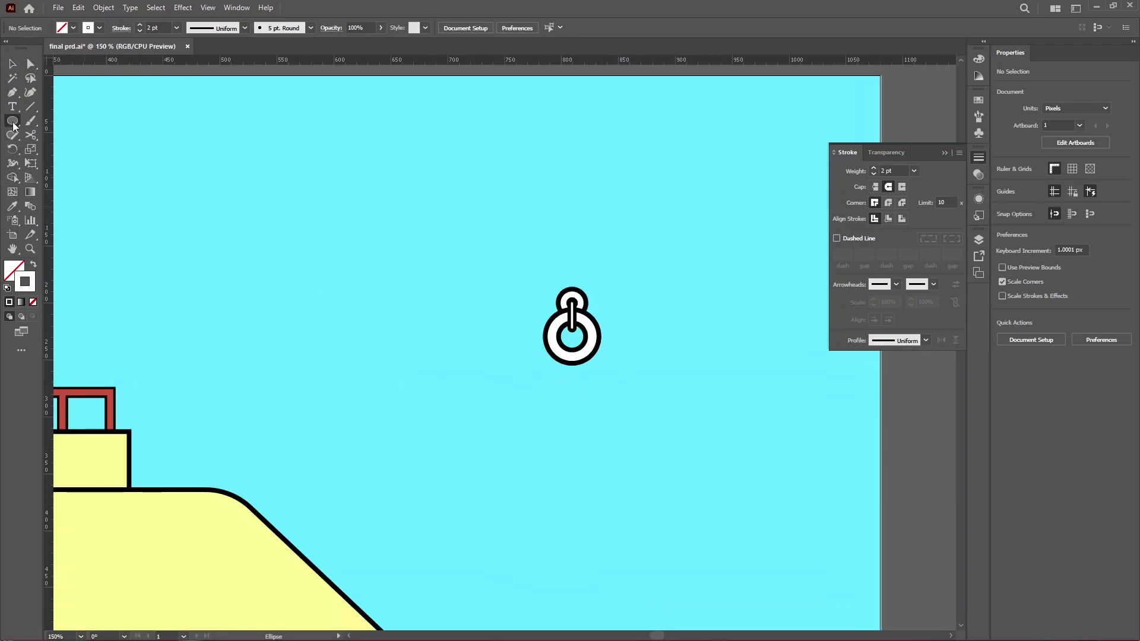
{"action": "left_click_drag", "start_coordinate": [12, 121], "coordinate": [45, 130]}
{"action": "left_click", "coordinate": [71, 121]}
{"action": "scroll", "coordinate": [592, 361], "scroll_direction": "up", "scroll_amount": 2}
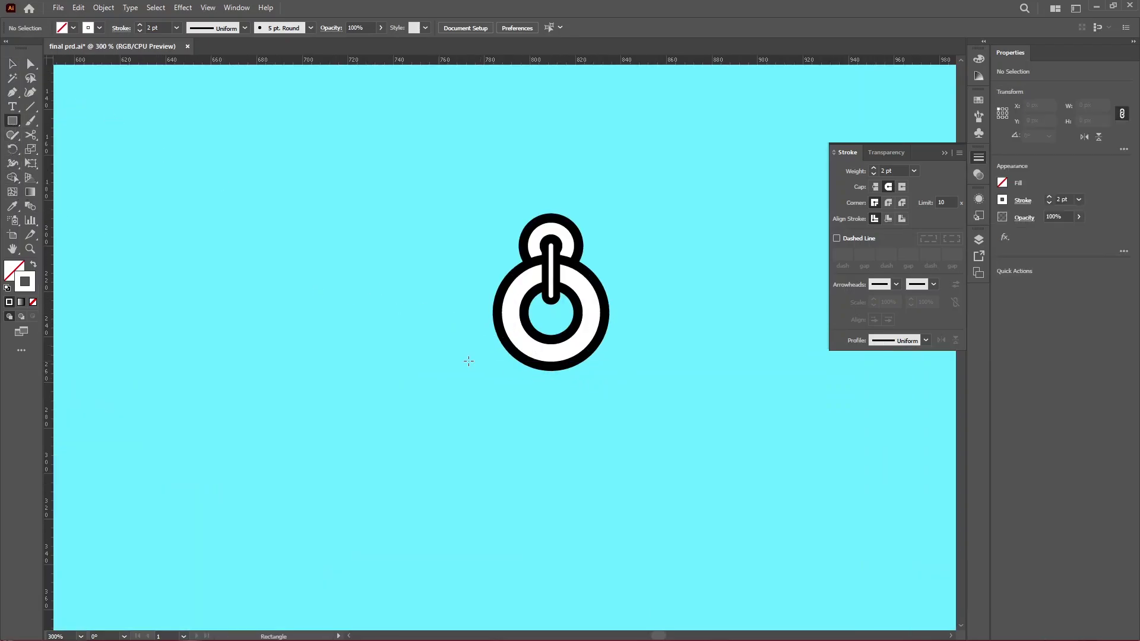
{"action": "left_click_drag", "start_coordinate": [446, 362], "coordinate": [671, 378]}
{"action": "key", "text": "v"}
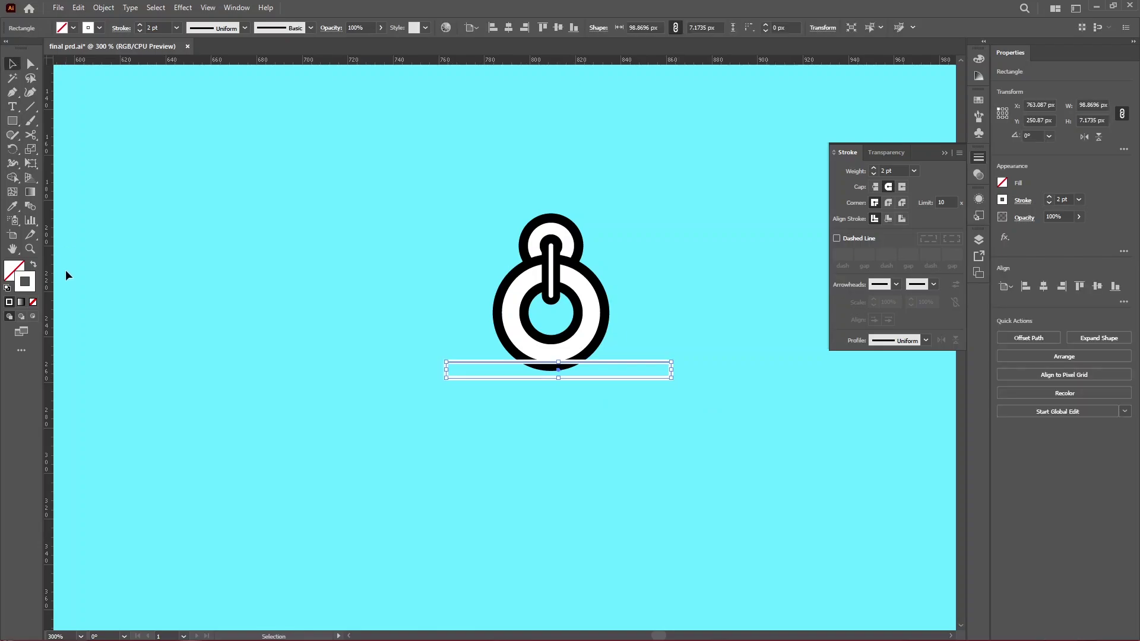
{"action": "left_click", "coordinate": [34, 266]}
{"action": "left_click", "coordinate": [15, 269]}
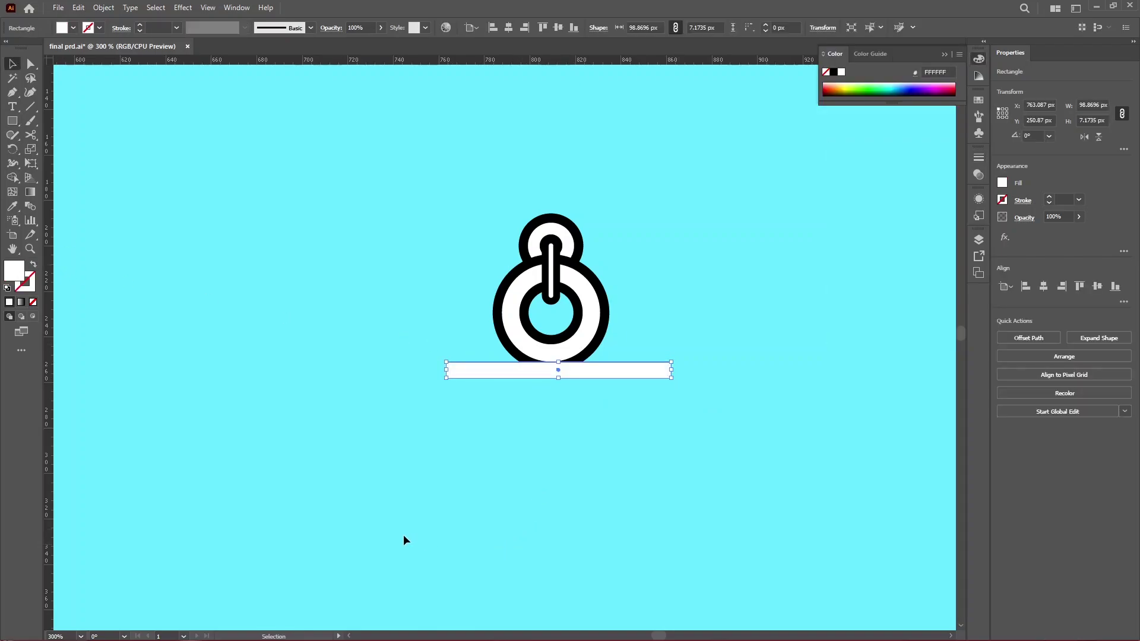
Centre the white bar directly beneath the ring and narrow it symmetrically to about 59 px
{"action": "scroll", "coordinate": [466, 337], "scroll_direction": "down", "scroll_amount": 2}
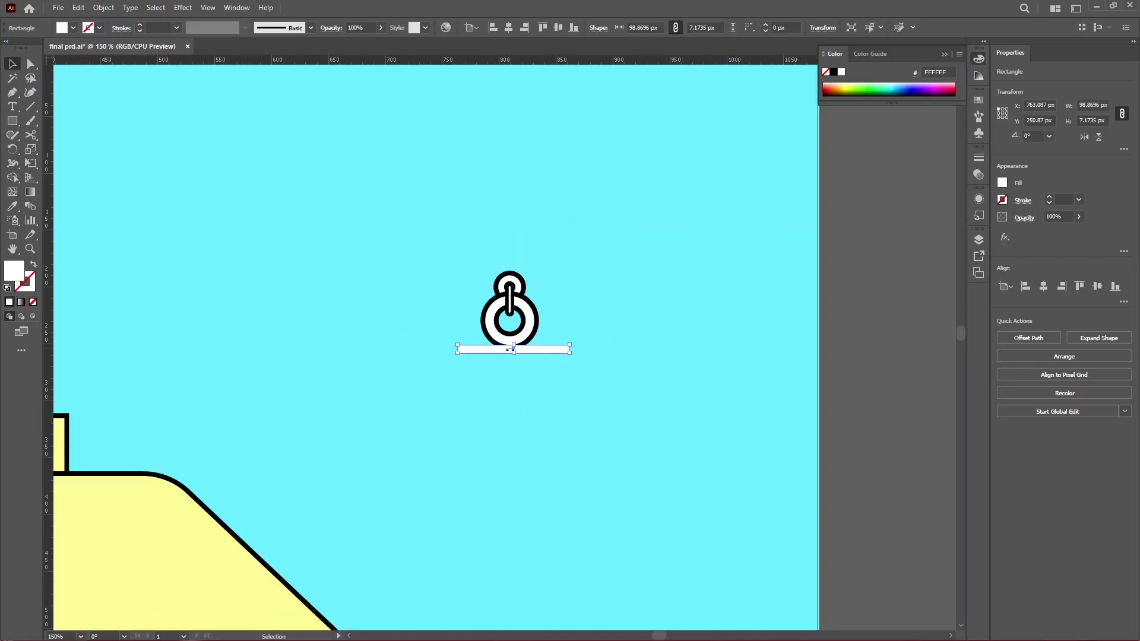
{"action": "scroll", "coordinate": [510, 350], "scroll_direction": "up", "scroll_amount": 2}
{"action": "left_click_drag", "start_coordinate": [522, 350], "coordinate": [543, 360]}
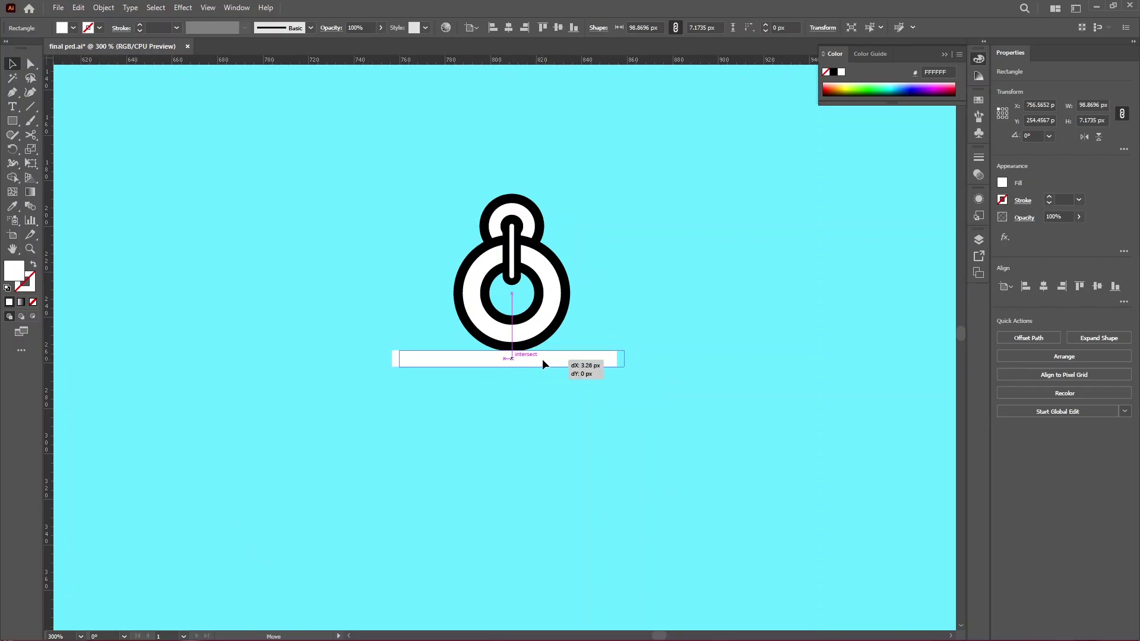
{"action": "left_click_drag", "start_coordinate": [624, 358], "coordinate": [580, 359]}
Duplicate the white bar as a vertical post extending down from the middle of the horizontal bar
{"action": "key", "text": "a"}
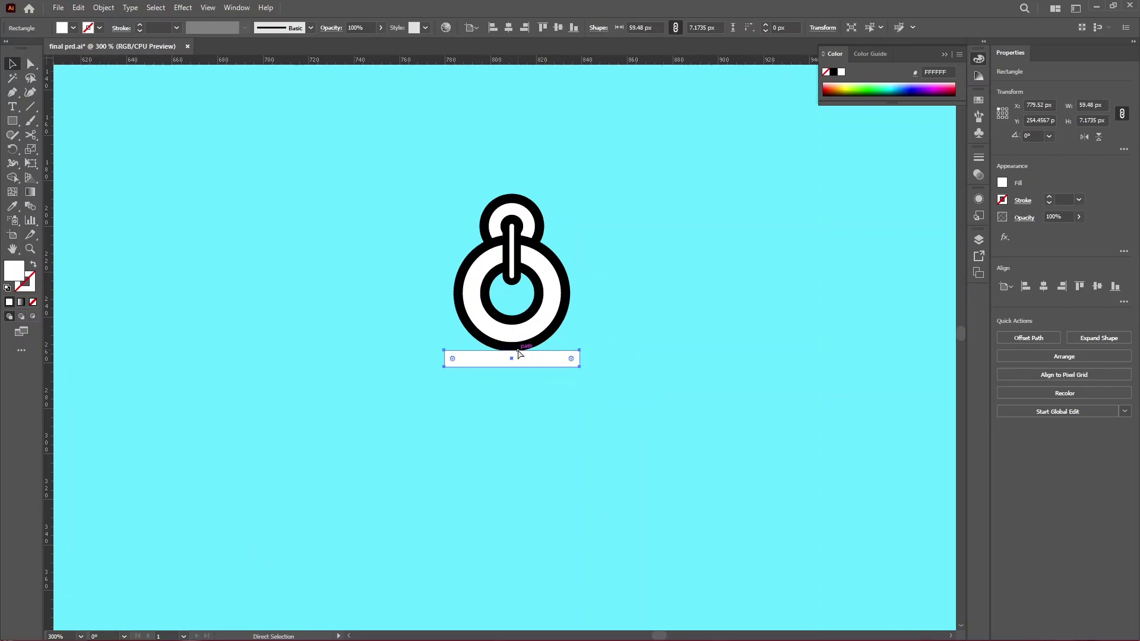
{"action": "key", "text": "v"}
{"action": "left_click_drag", "start_coordinate": [585, 348], "coordinate": [516, 439]}
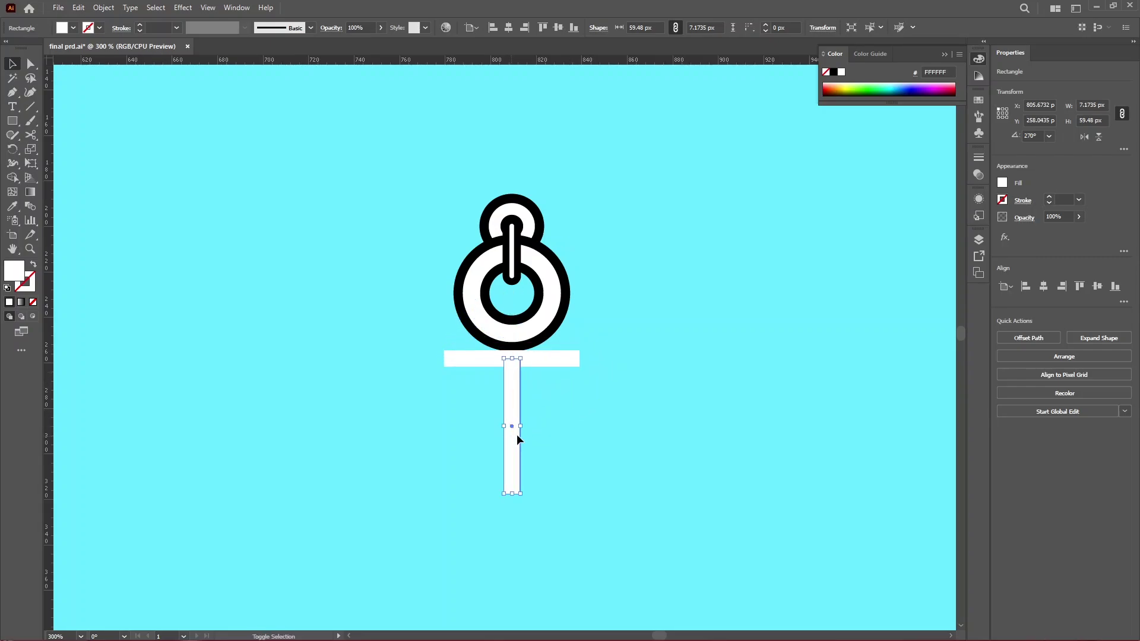
{"action": "left_click", "coordinate": [570, 431]}
Spread the lower corners of the vertical post evenly so its base is about 17 px wide
{"action": "scroll", "coordinate": [517, 351], "scroll_direction": "up", "scroll_amount": 2}
{"action": "key", "text": "a"}
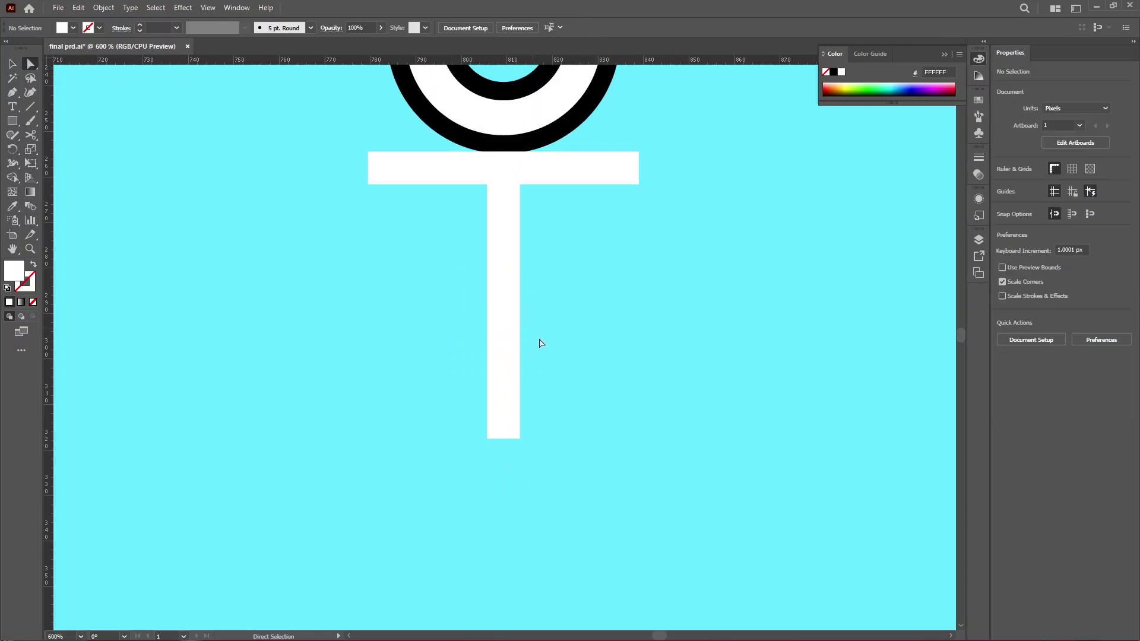
{"action": "left_click_drag", "start_coordinate": [528, 430], "coordinate": [453, 439]}
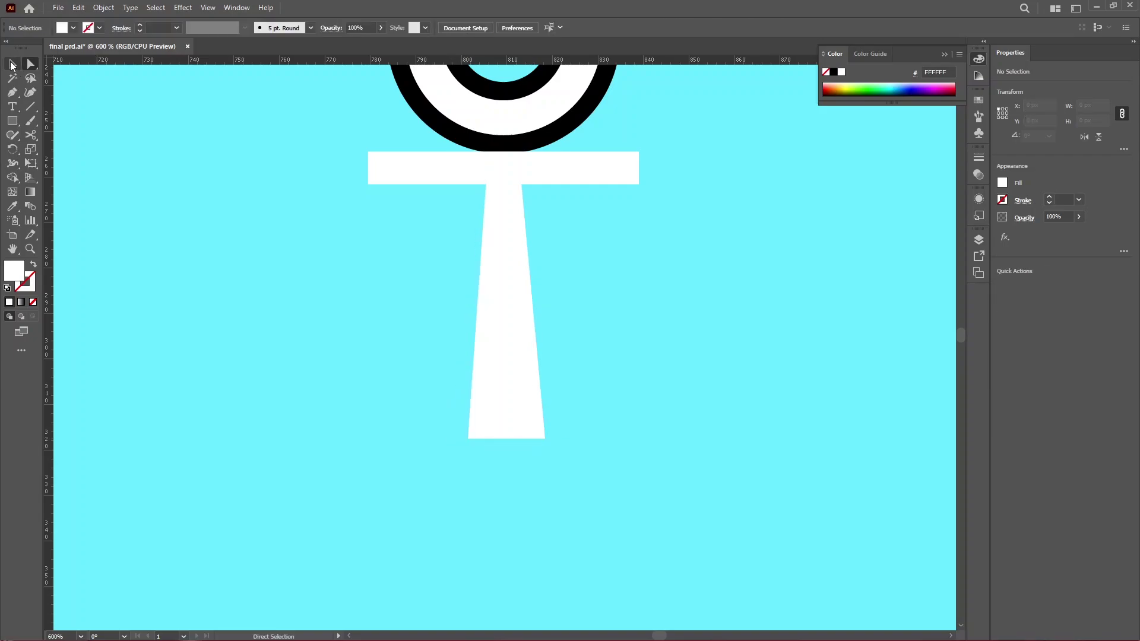
{"action": "key", "text": "v"}
{"action": "scroll", "coordinate": [379, 415], "scroll_direction": "down", "scroll_amount": 2}
{"action": "left_click", "coordinate": [439, 354]}
{"action": "scroll", "coordinate": [440, 354], "scroll_direction": "up", "scroll_amount": 2}
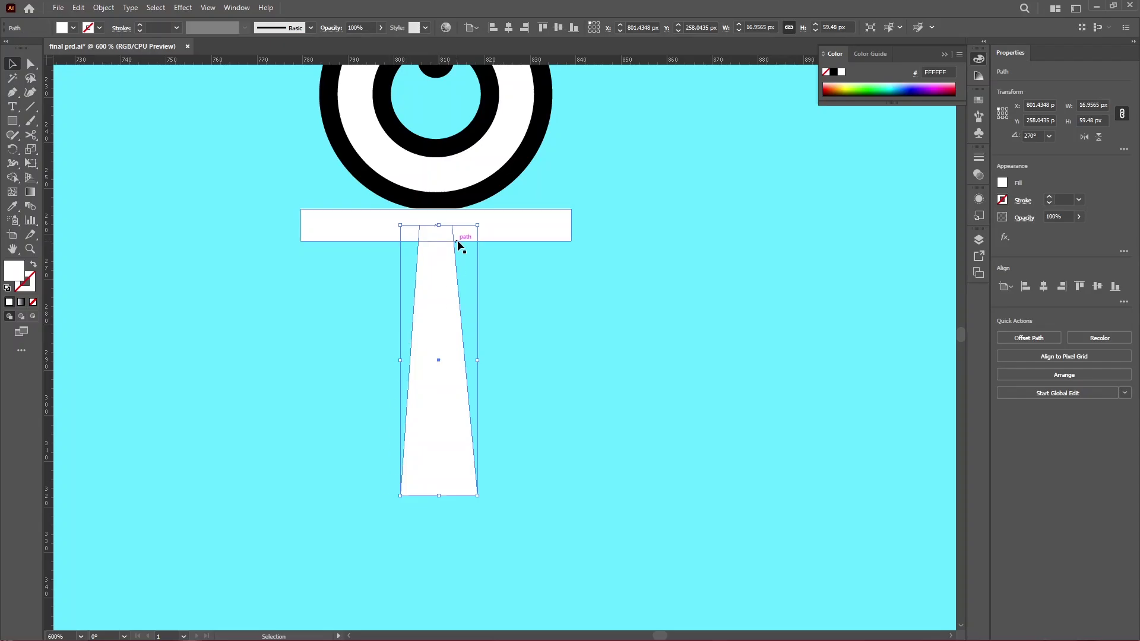
{"action": "left_click", "coordinate": [557, 415]}
{"action": "key", "text": "ctrl+minus"}
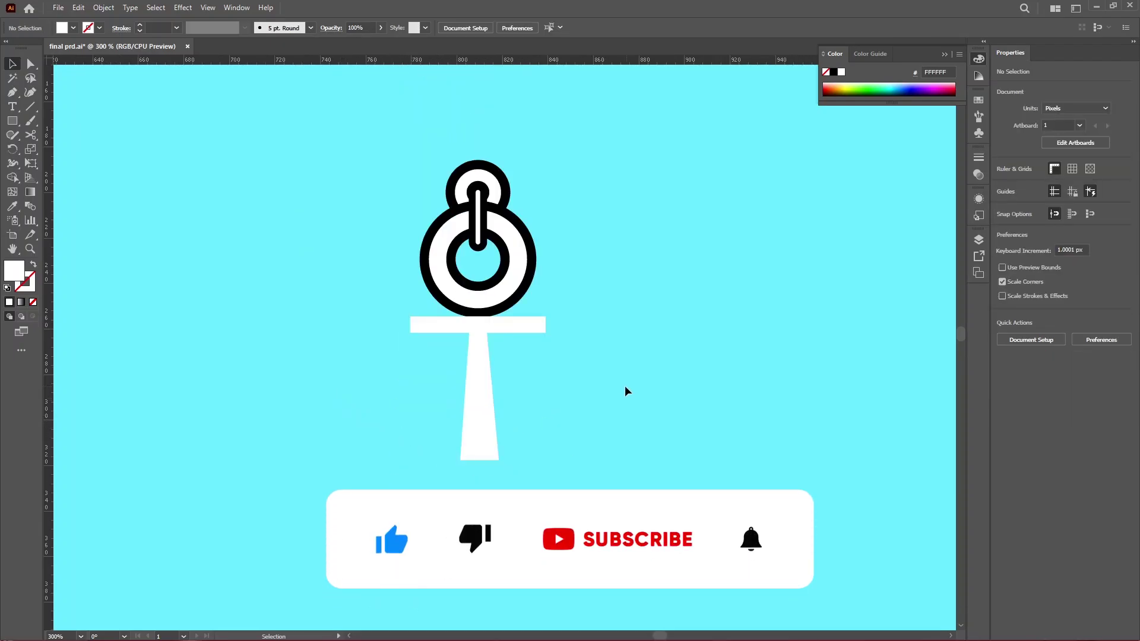
Draw a white circle about 85 px across over the vertical post, starting just below the horizontal bar
{"action": "left_click", "coordinate": [12, 121]}
{"action": "left_click_drag", "start_coordinate": [12, 124], "coordinate": [42, 146]}
{"action": "left_click_drag", "start_coordinate": [374, 324], "coordinate": [570, 520]}
{"action": "left_click", "coordinate": [13, 64]}
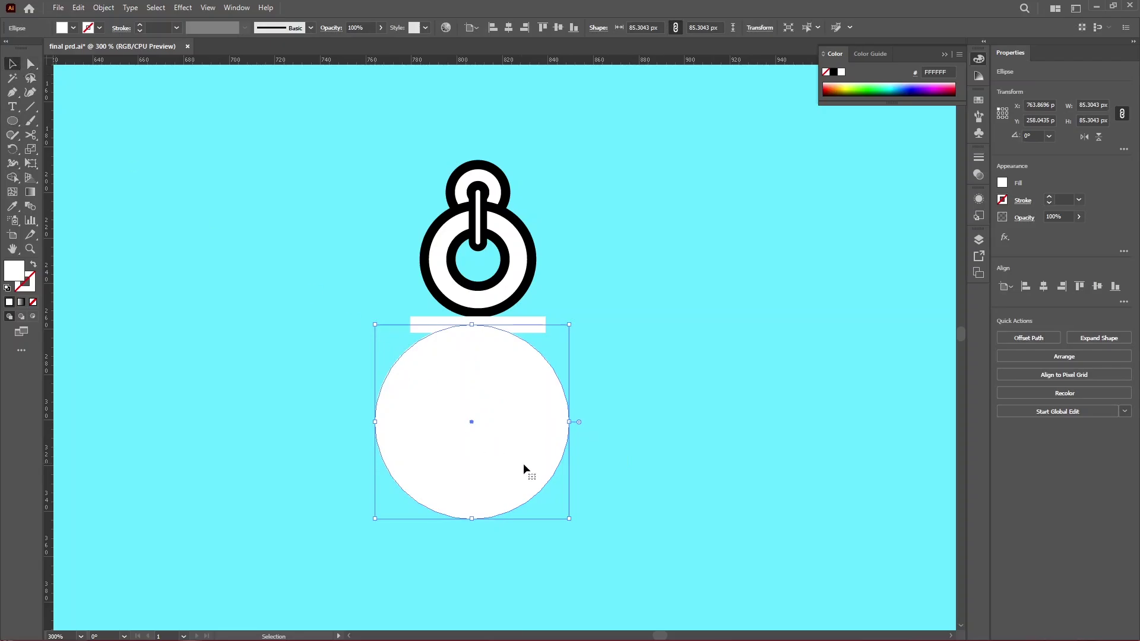
Move the white circle up and centre it on the vertical post, with its lower edge almost level with the post's base
{"action": "scroll", "coordinate": [522, 463], "scroll_direction": "up", "scroll_amount": 2}
{"action": "left_click_drag", "start_coordinate": [485, 465], "coordinate": [490, 357]}
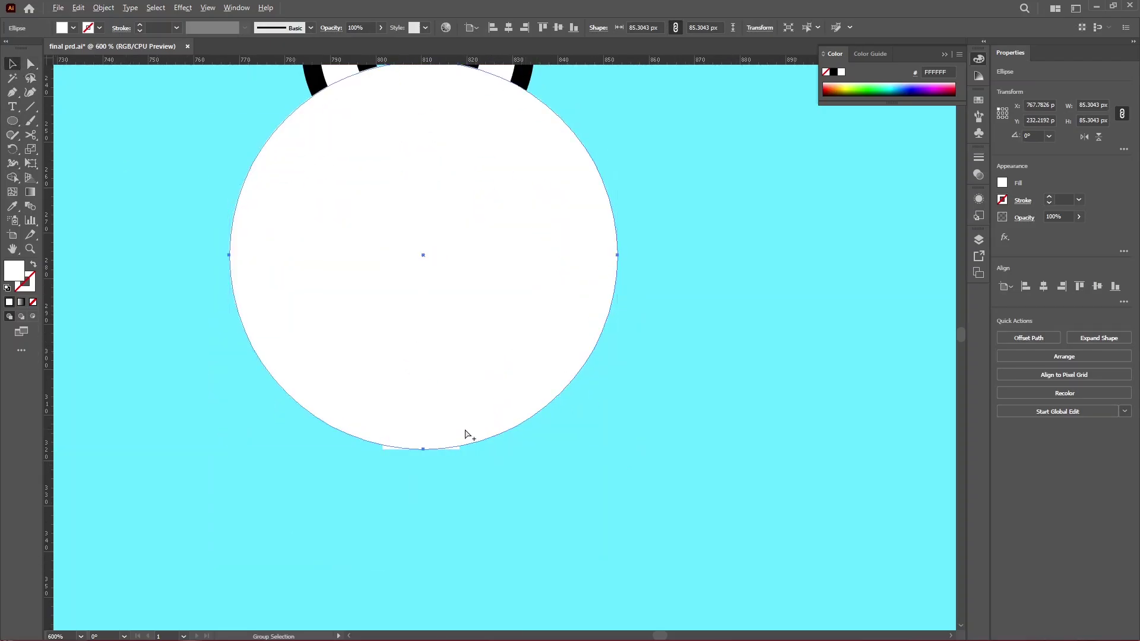
{"action": "scroll", "coordinate": [416, 469], "scroll_direction": "up", "scroll_amount": 4}
{"action": "left_click_drag", "start_coordinate": [409, 475], "coordinate": [393, 473]}
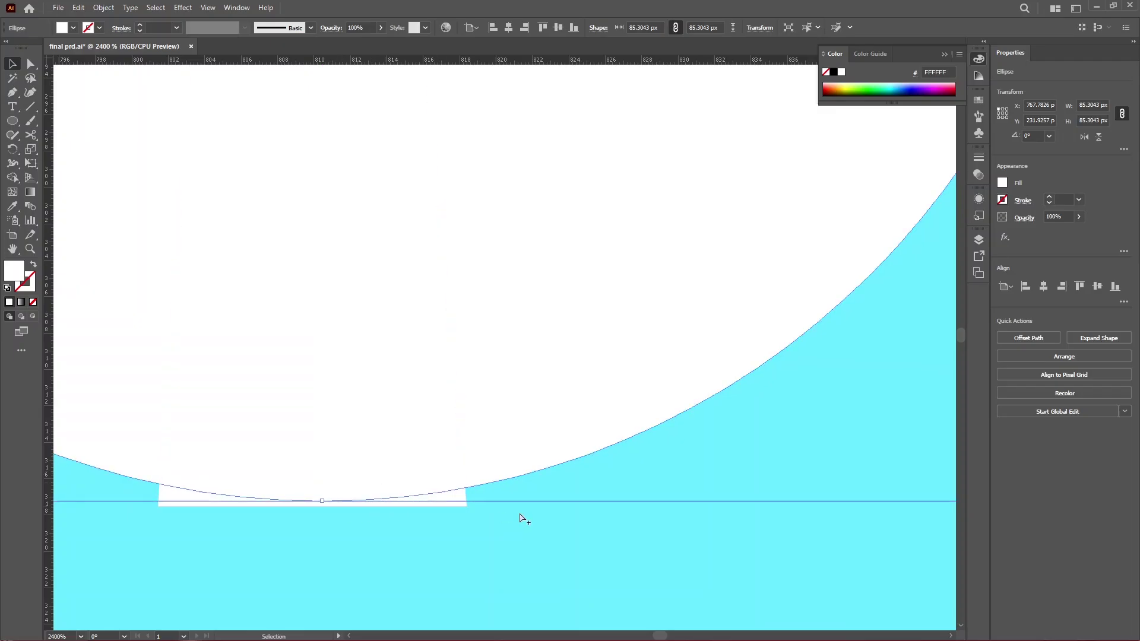
{"action": "scroll", "coordinate": [522, 517], "scroll_direction": "down", "scroll_amount": 1}
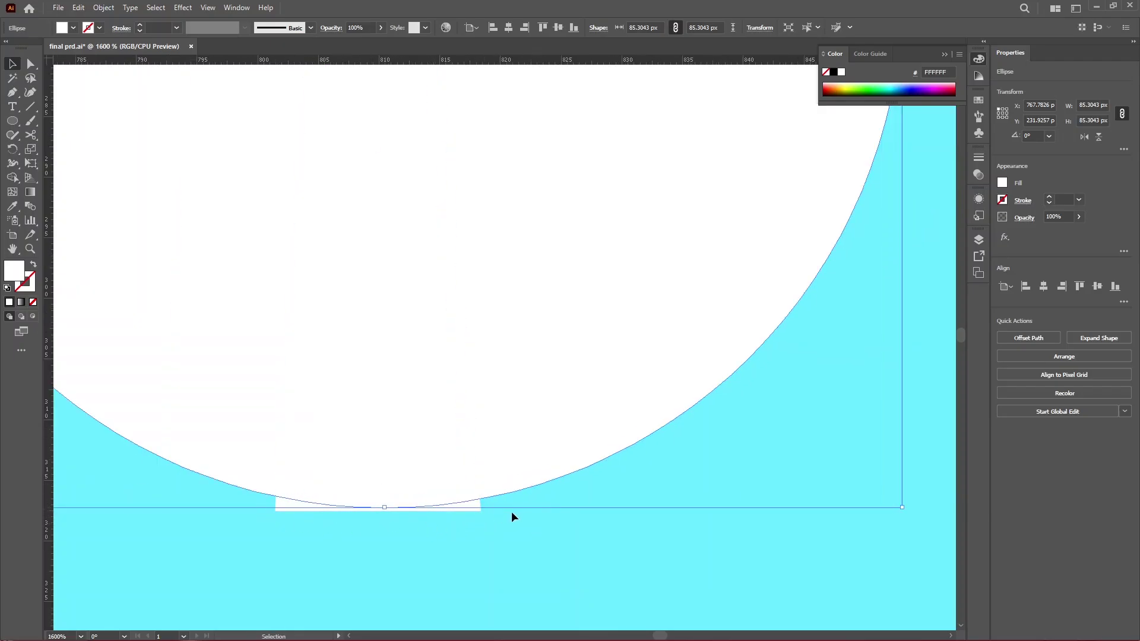
{"action": "scroll", "coordinate": [512, 516], "scroll_direction": "down", "scroll_amount": 3}
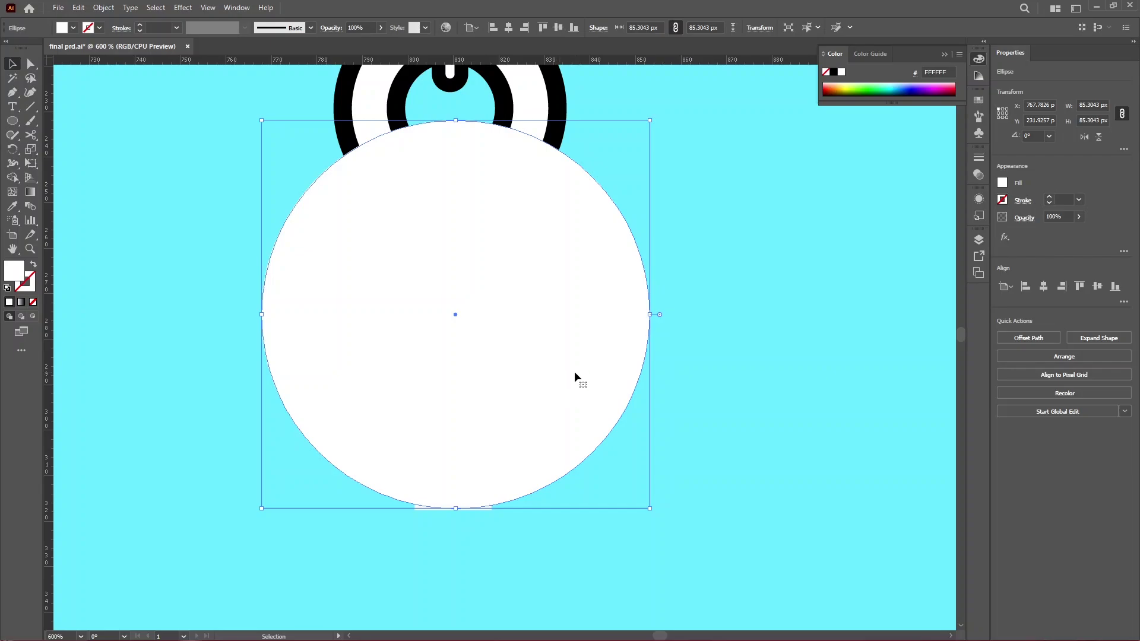
Duplicate the white circle 10 px higher, directly above the original
{"action": "key", "text": "a"}
{"action": "key", "text": "v"}
{"action": "key", "text": "shift+Up"}
{"action": "scroll", "coordinate": [457, 479], "scroll_direction": "up", "scroll_amount": 2}
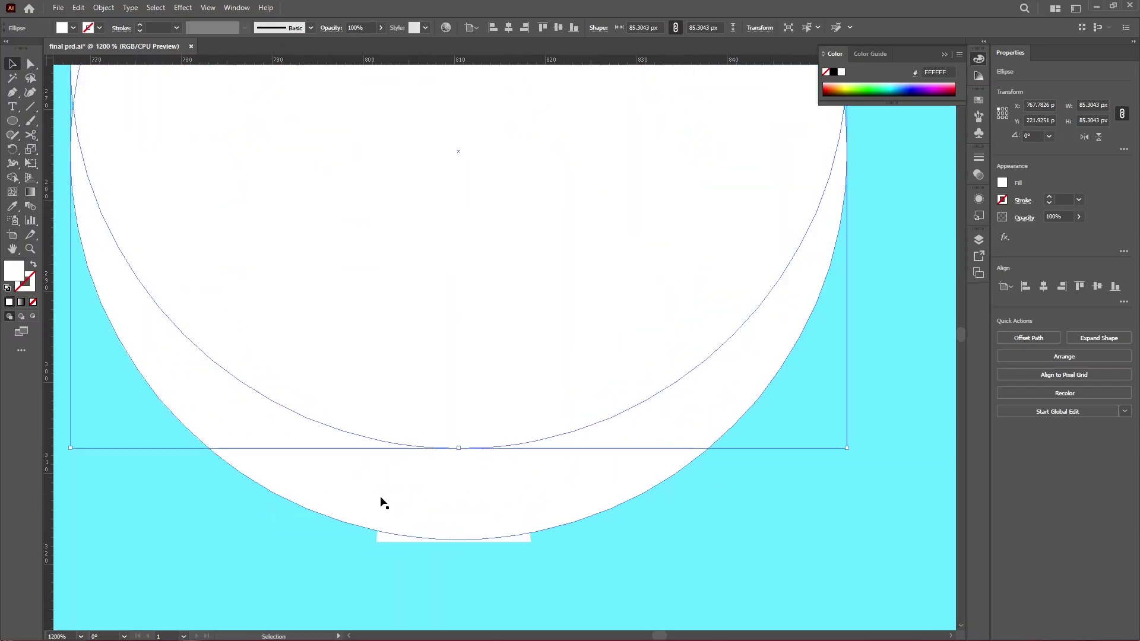
{"action": "left_click", "coordinate": [266, 509]}
{"action": "left_click", "coordinate": [273, 389]}
{"action": "left_click", "coordinate": [255, 446], "text": "shift"}
{"action": "scroll", "coordinate": [288, 477], "scroll_direction": "down", "scroll_amount": 2}
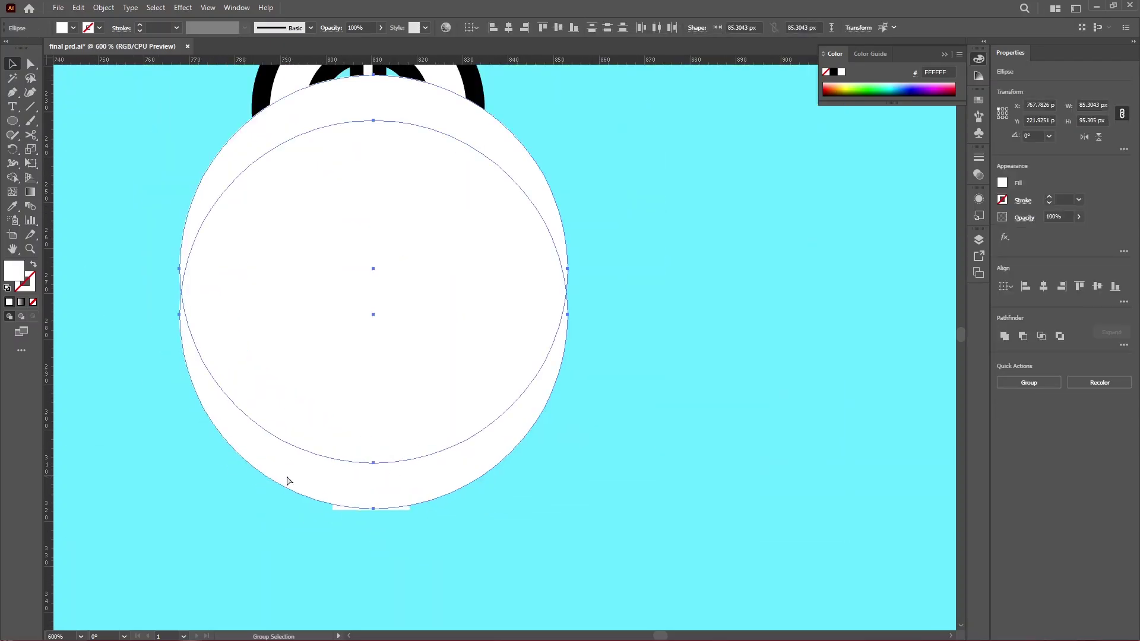
Lower the upper circle copy by 3 px and enlarge it proportionally to about 88 px across
{"action": "key", "text": "v"}
{"action": "left_click", "coordinate": [486, 399]}
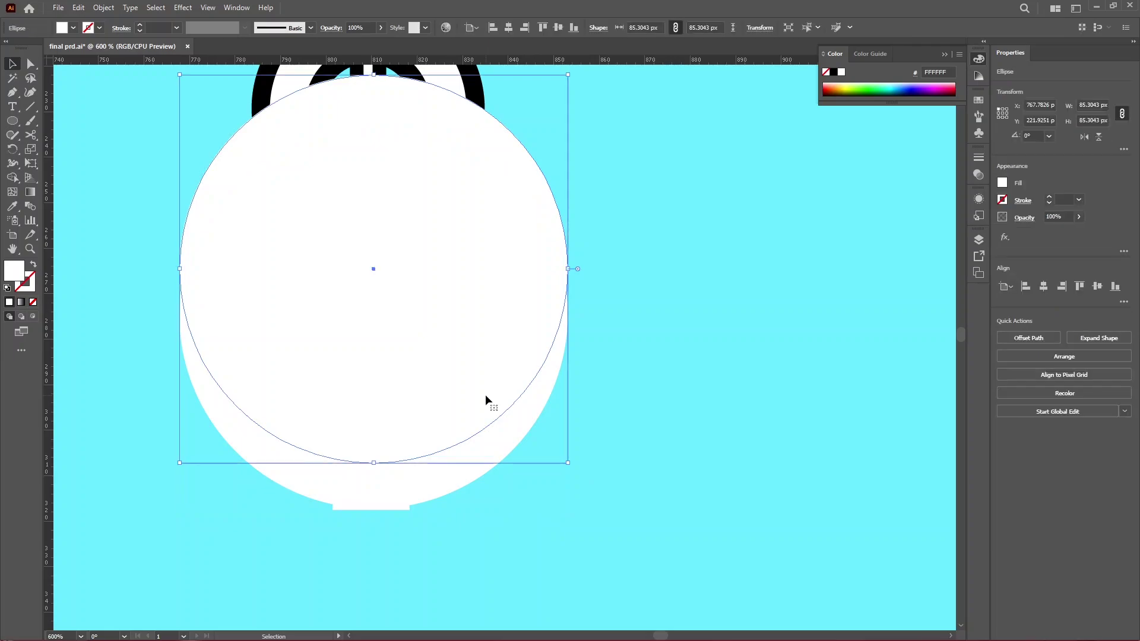
{"action": "key", "text": "Down"}
{"action": "key", "text": "Down"}
{"action": "key", "text": "Down"}
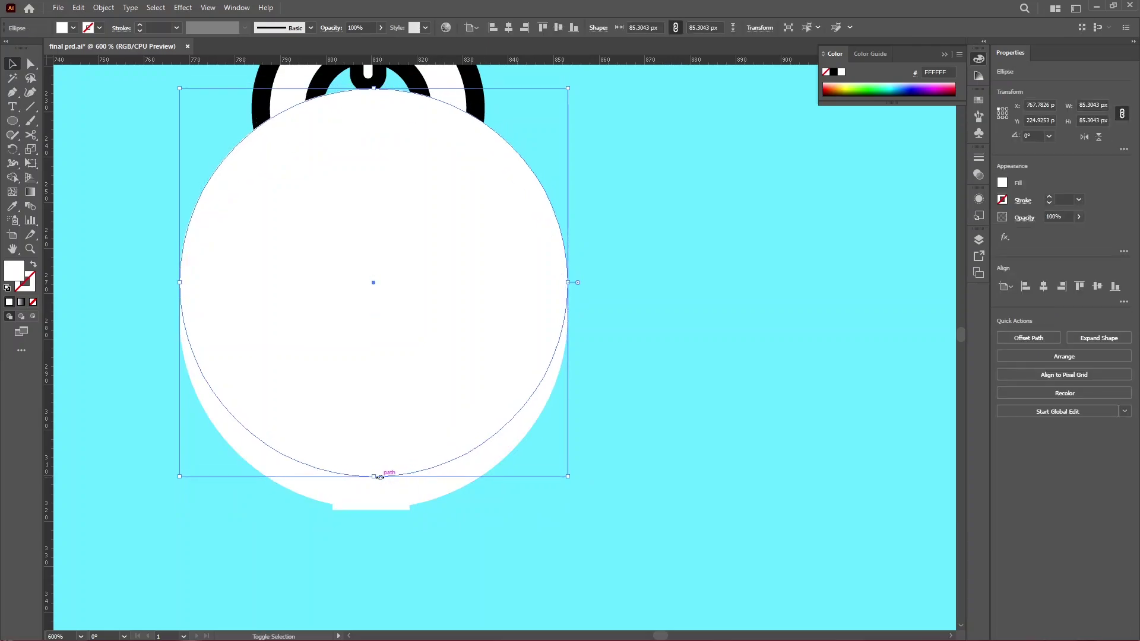
{"action": "left_click_drag", "start_coordinate": [375, 476], "coordinate": [376, 489]}
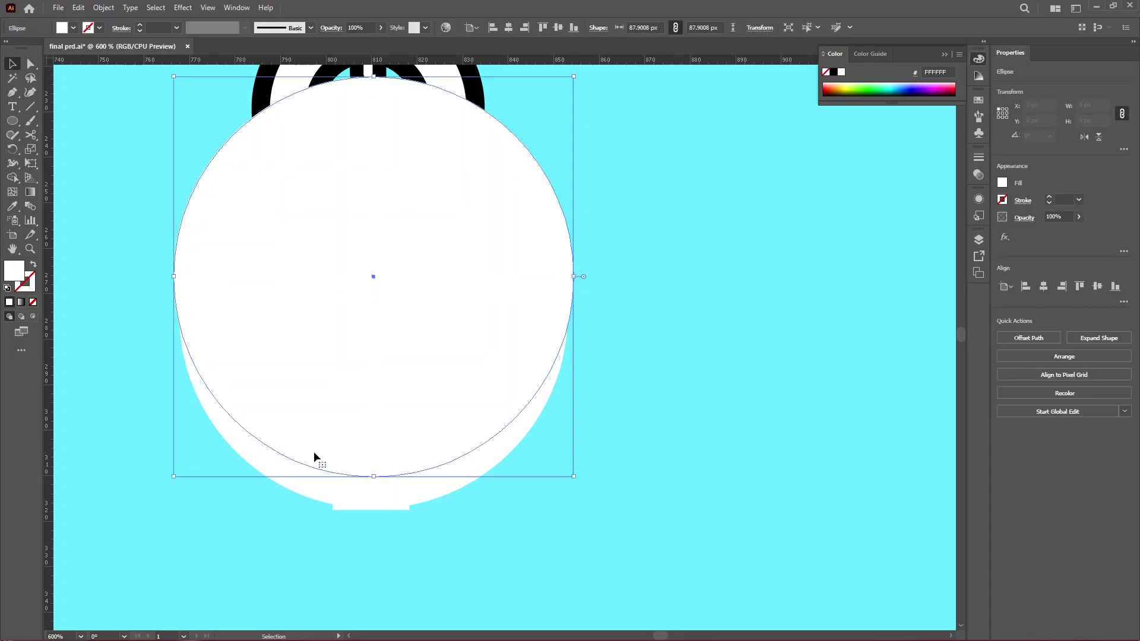
Cut away the circles' overlap, the upper arc and the post's protruding base with Shape Builder, leaving a crescent joined to the post
{"action": "left_click", "coordinate": [271, 472], "text": "shift"}
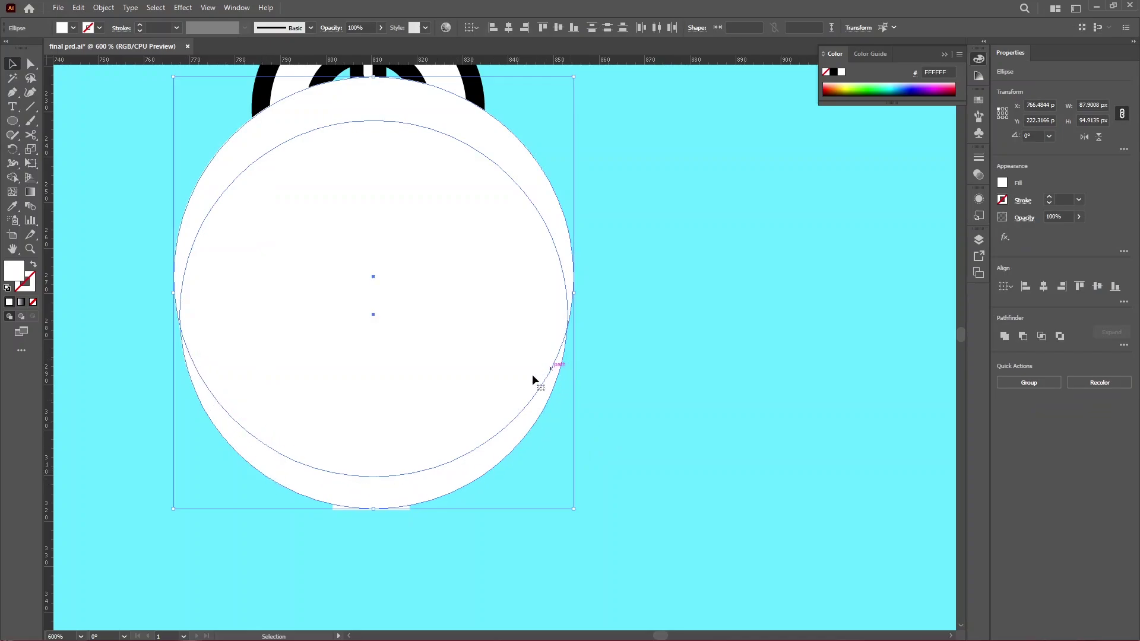
{"action": "left_click", "coordinate": [132, 428]}
{"action": "left_click_drag", "start_coordinate": [130, 400], "coordinate": [426, 540]}
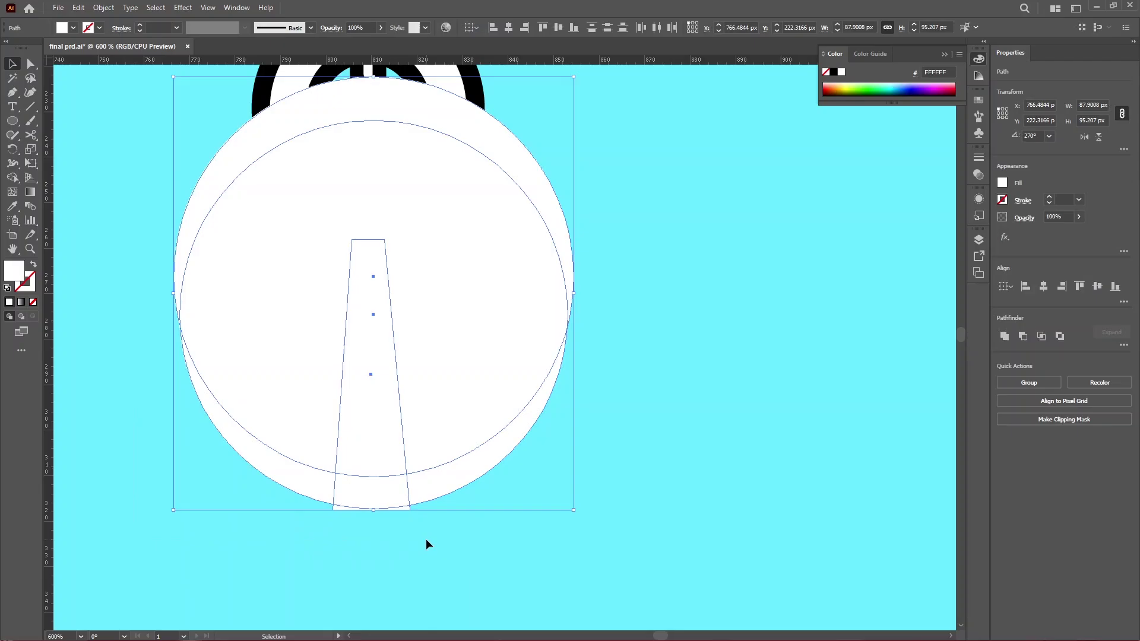
{"action": "left_click", "coordinate": [14, 178]}
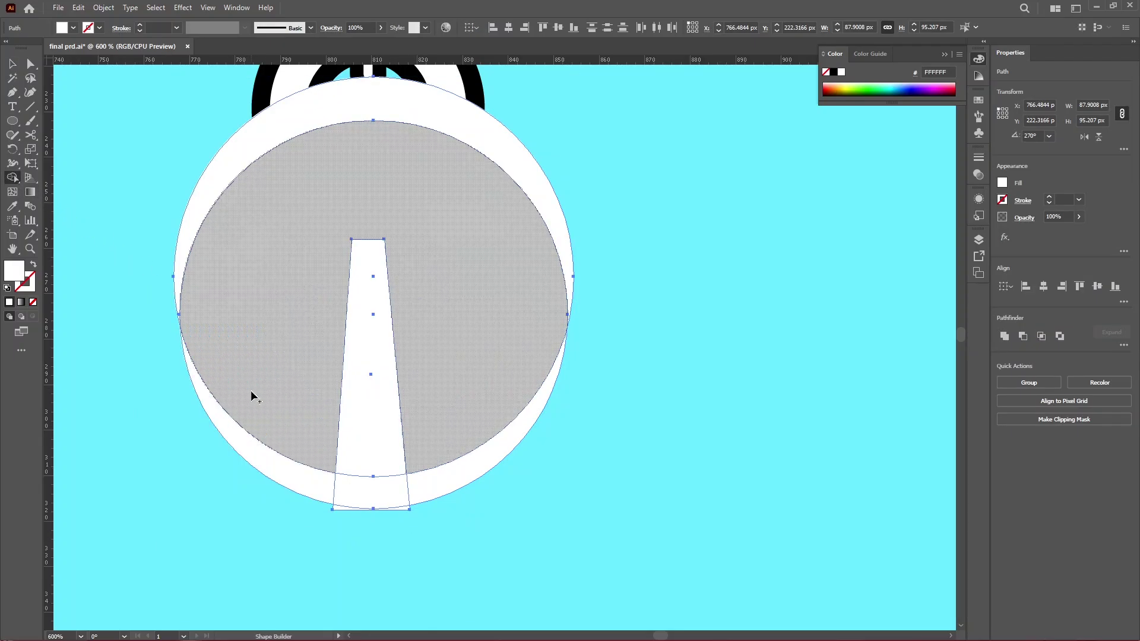
{"action": "left_click", "coordinate": [237, 281], "text": "alt"}
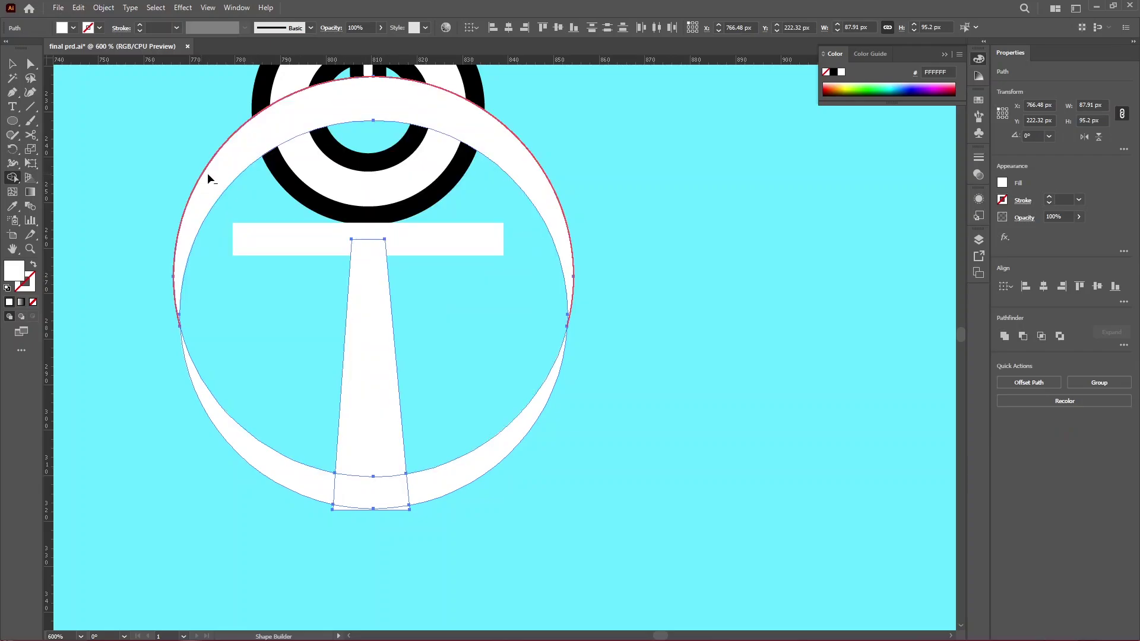
{"action": "left_click", "coordinate": [211, 174], "text": "alt"}
{"action": "scroll", "coordinate": [354, 520], "scroll_direction": "up", "scroll_amount": 4, "text": "alt"}
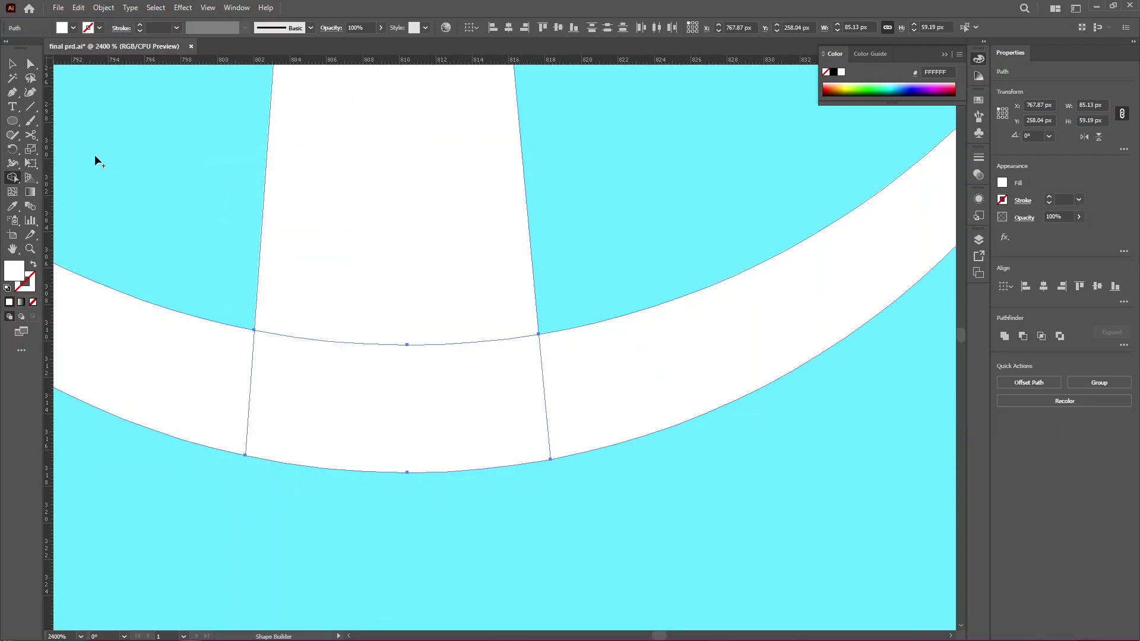
{"action": "left_click", "coordinate": [12, 64]}
{"action": "scroll", "coordinate": [451, 477], "scroll_direction": "down", "scroll_amount": 3, "text": "alt"}
{"action": "left_click", "coordinate": [582, 407]}
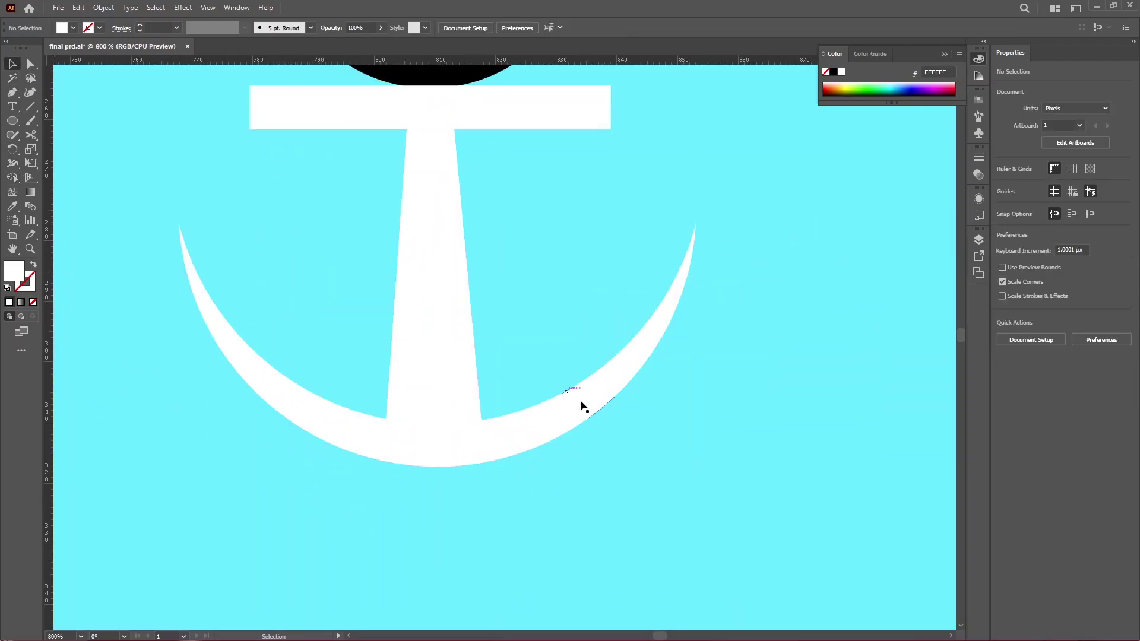
{"action": "scroll", "coordinate": [689, 517], "scroll_direction": "down", "scroll_amount": 1, "text": "alt"}
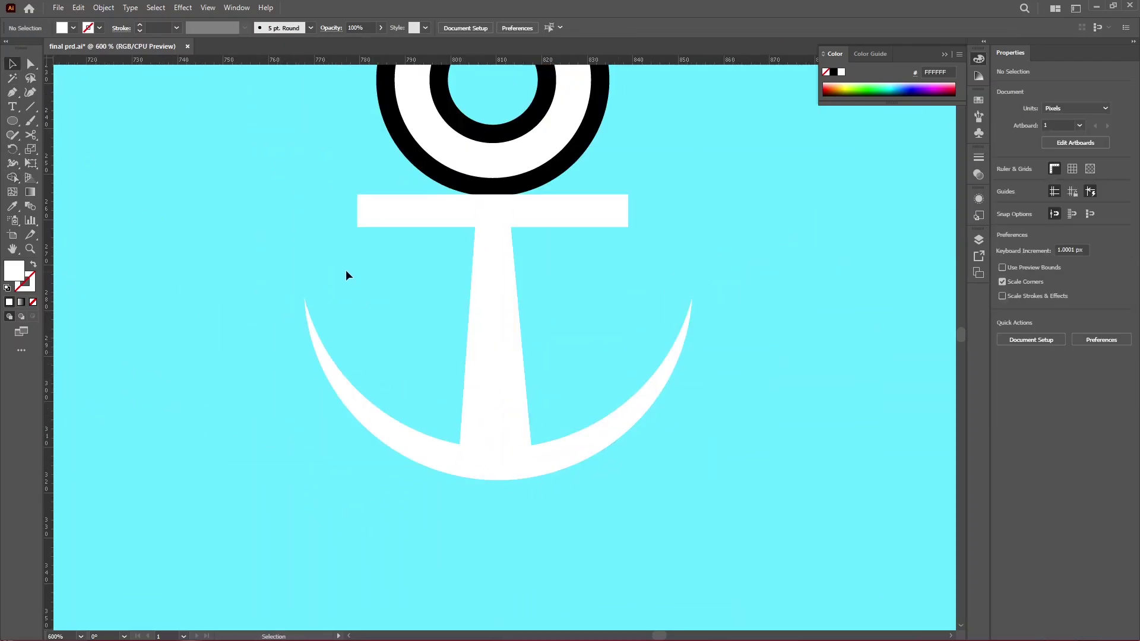
Create a white three-sided polygon with a 50 px radius beside the anchor
{"action": "left_click", "coordinate": [12, 121]}
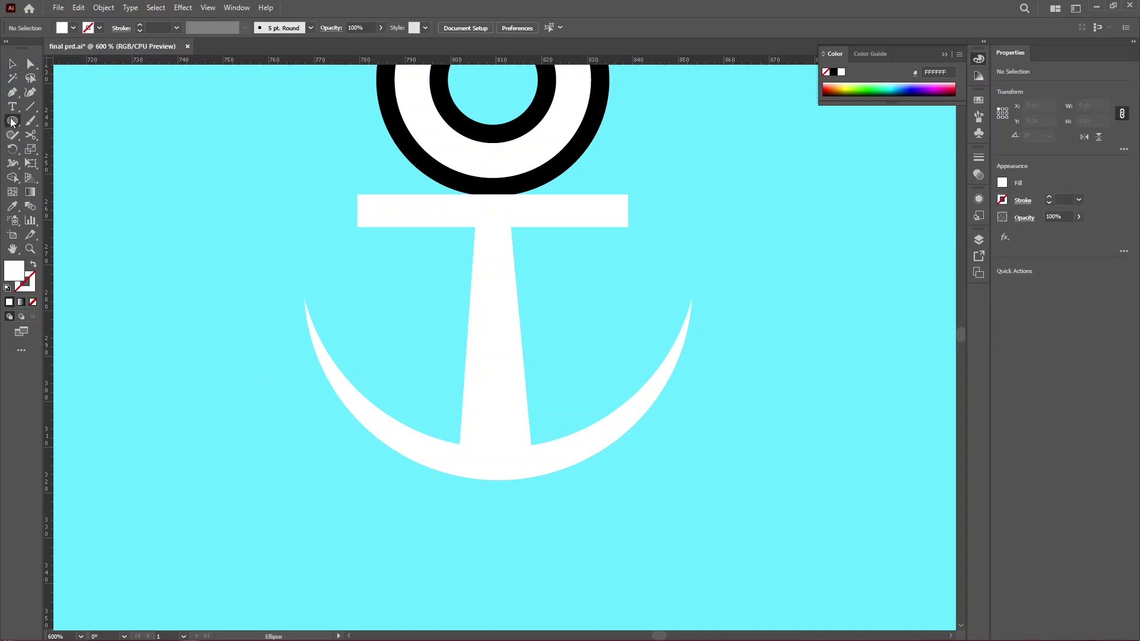
{"action": "left_click", "coordinate": [59, 163]}
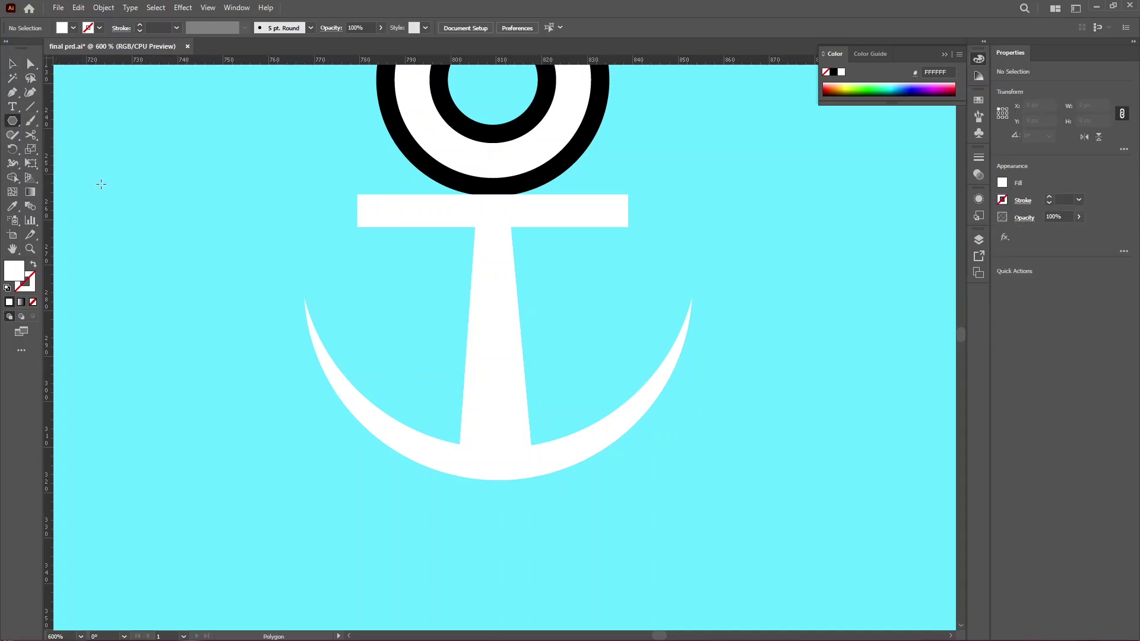
{"action": "left_click", "coordinate": [184, 233]}
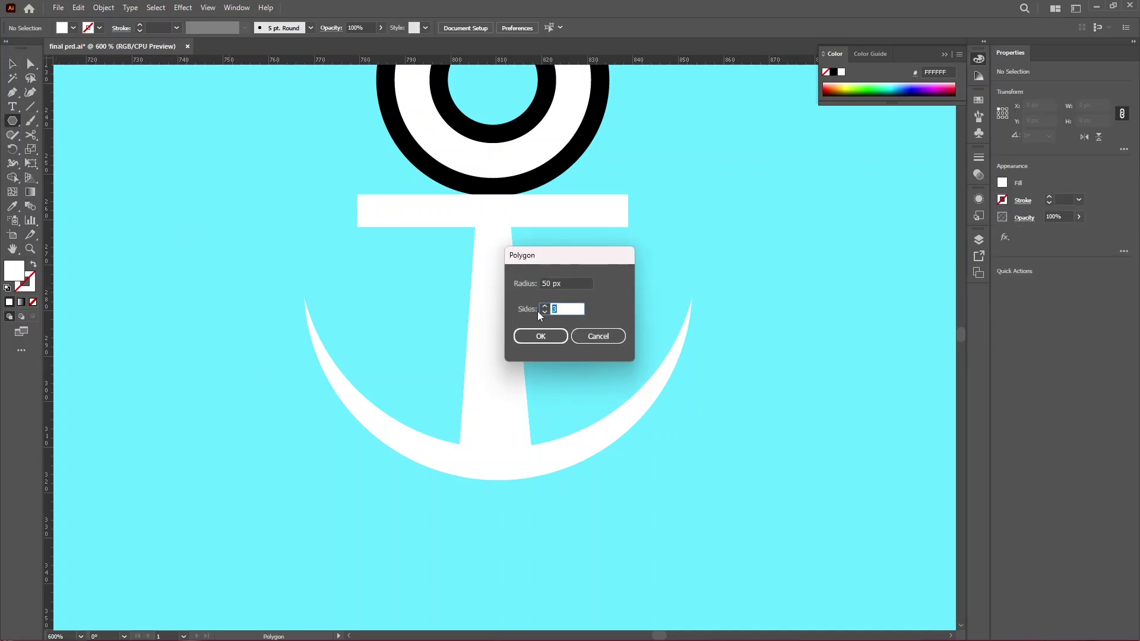
{"action": "left_click", "coordinate": [540, 336]}
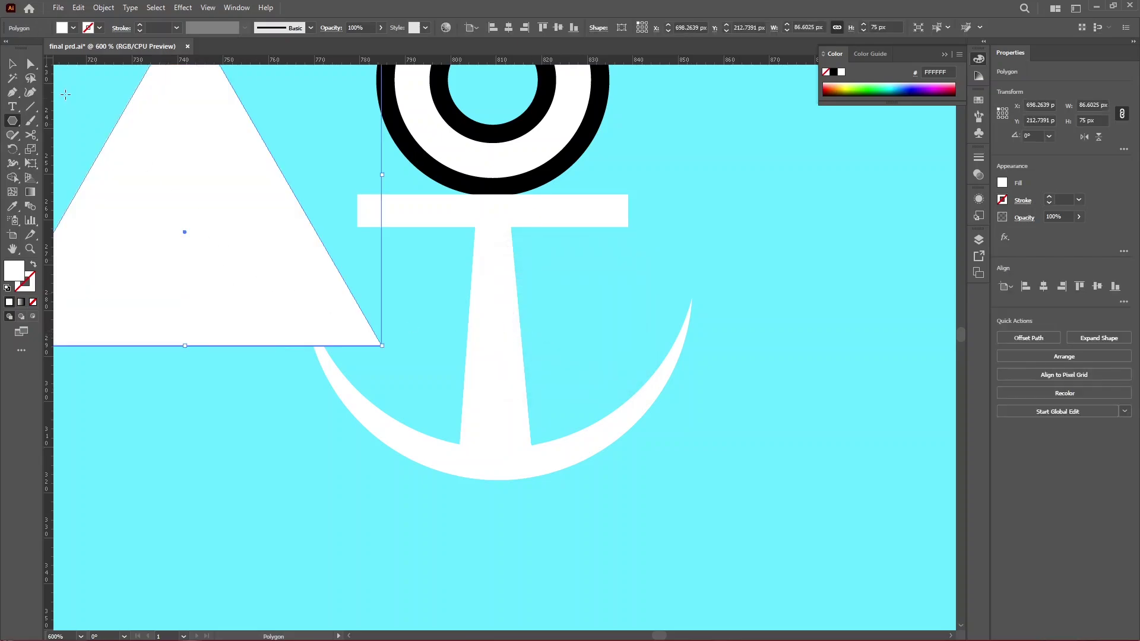
Scale the triangle down to about 24 px wide and 21 px high and place it over the crescent's left tip
{"action": "left_click", "coordinate": [12, 63]}
{"action": "left_click_drag", "start_coordinate": [255, 346], "coordinate": [424, 386]}
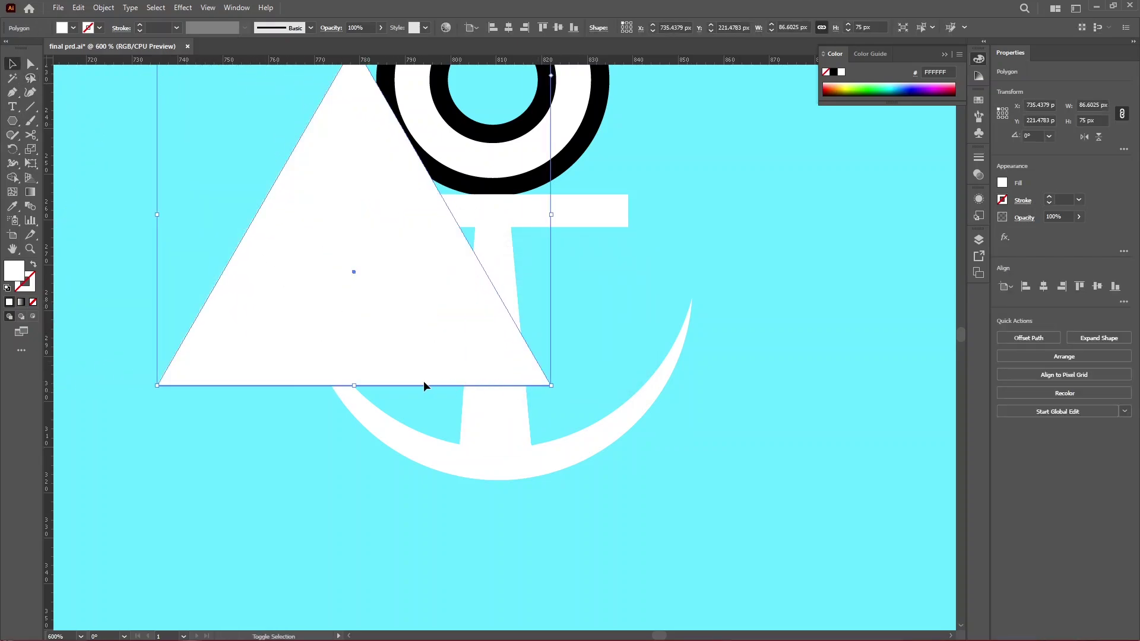
{"action": "left_click_drag", "start_coordinate": [353, 386], "coordinate": [355, 233]}
{"action": "left_click_drag", "start_coordinate": [349, 140], "coordinate": [341, 344]}
{"action": "scroll", "coordinate": [321, 355], "scroll_direction": "up", "scroll_amount": 2}
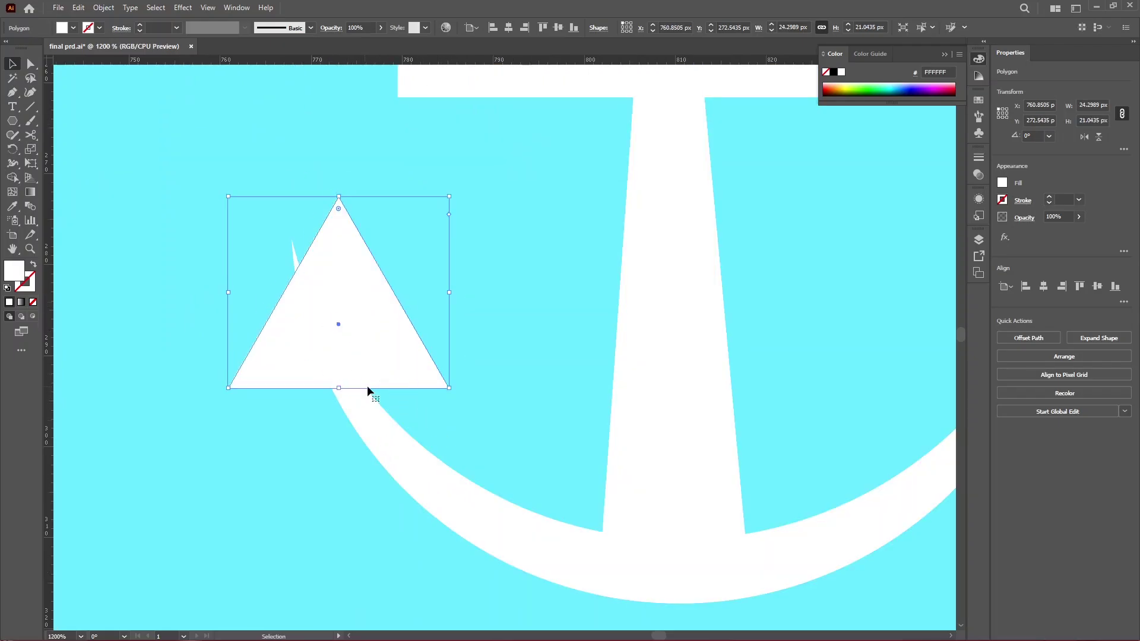
Duplicate the triangle horizontally onto the crescent's right tip as the second arrowhead
{"action": "left_click_drag", "start_coordinate": [367, 386], "coordinate": [721, 374]}
{"action": "scroll", "coordinate": [400, 372], "scroll_direction": "down", "scroll_amount": 2}
{"action": "scroll", "coordinate": [623, 451], "scroll_direction": "down", "scroll_amount": 2}
{"action": "key", "text": "ctrl+shift+a"}
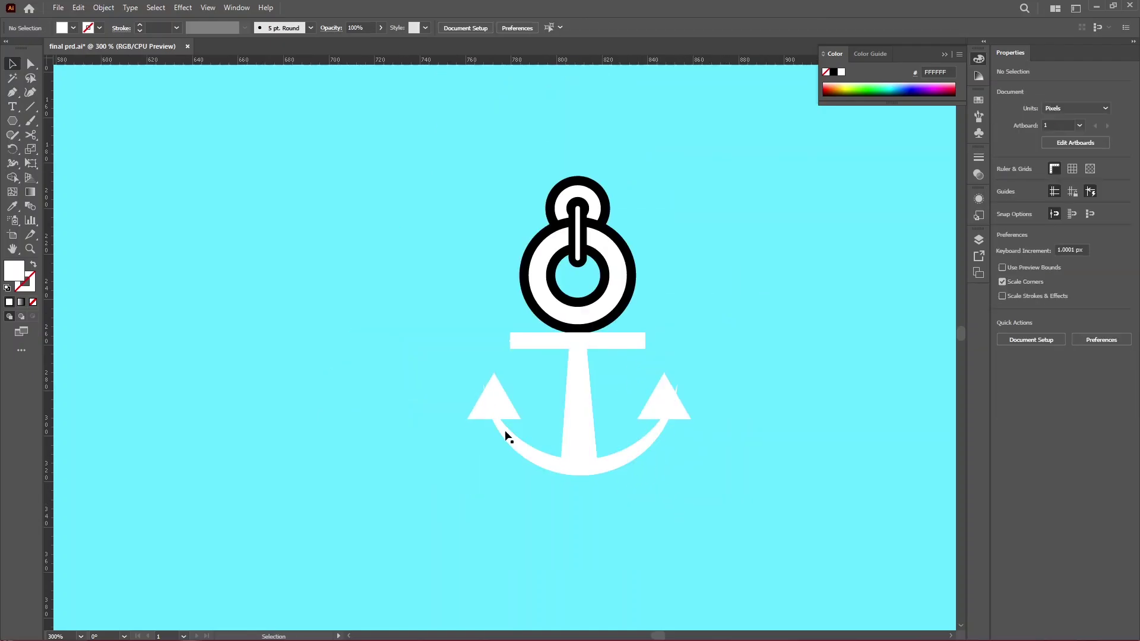
Select the bar, post, crescent and both triangles, and trim the crescent tips protruding past the arrowheads with Shape Builder
{"action": "scroll", "coordinate": [594, 445], "scroll_direction": "up", "scroll_amount": 1}
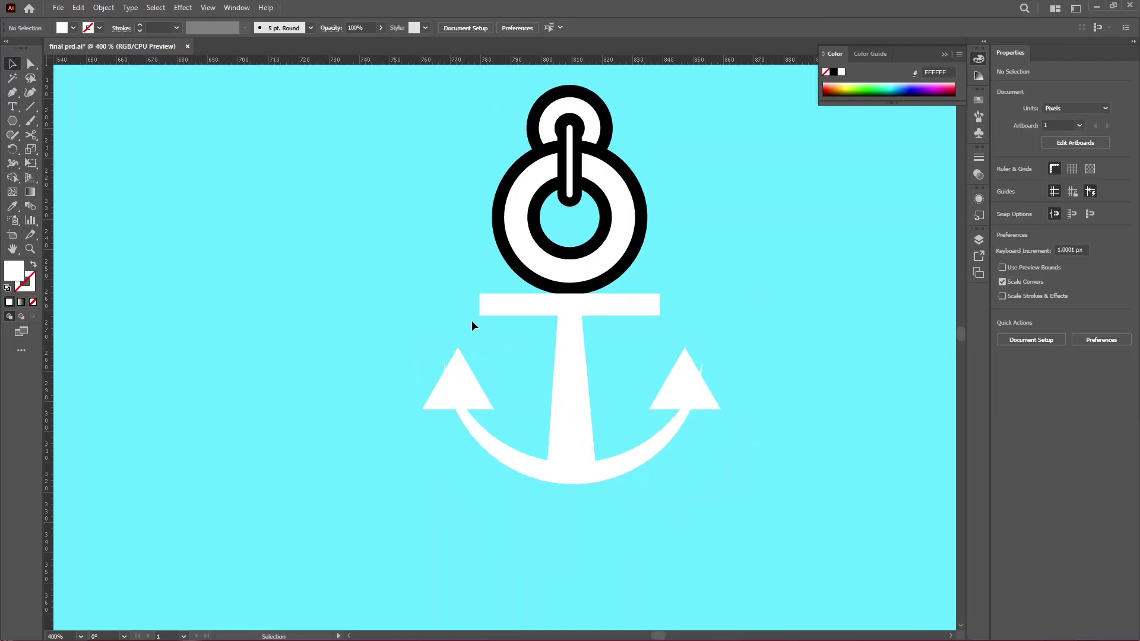
{"action": "mouse_move", "coordinate": [420, 303]}
{"action": "left_mouse_down"}
{"action": "mouse_move", "coordinate": [542, 386]}
{"action": "mouse_move", "coordinate": [754, 472]}
{"action": "left_mouse_up"}
{"action": "scroll", "coordinate": [736, 466], "scroll_direction": "up", "scroll_amount": 1}
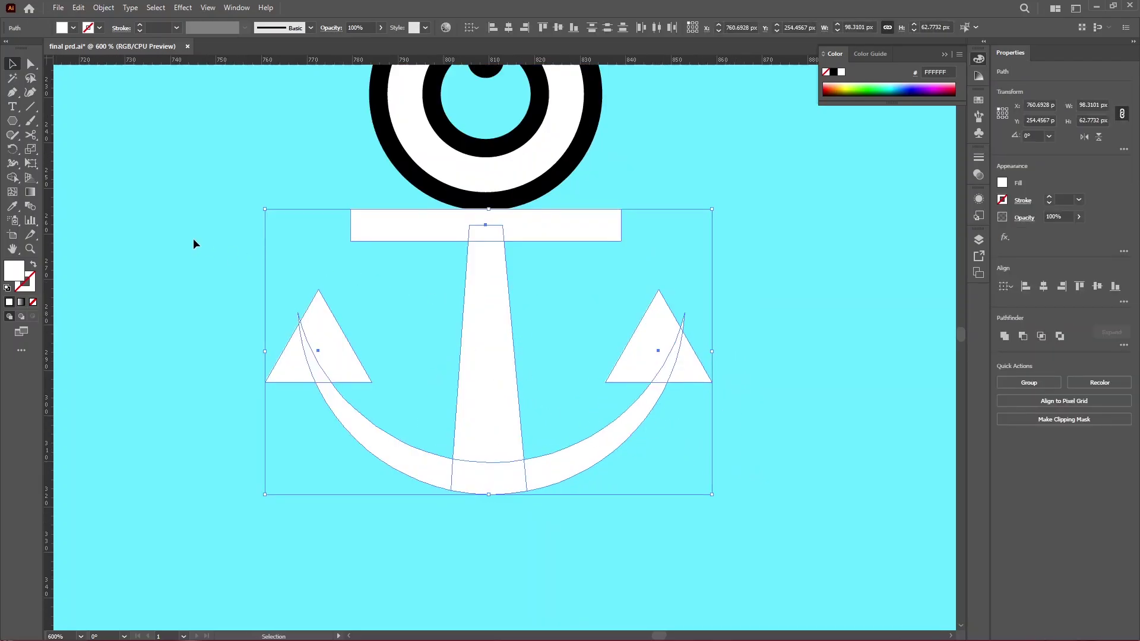
{"action": "left_click", "coordinate": [13, 178]}
{"action": "scroll", "coordinate": [262, 302], "scroll_direction": "up", "scroll_amount": 4}
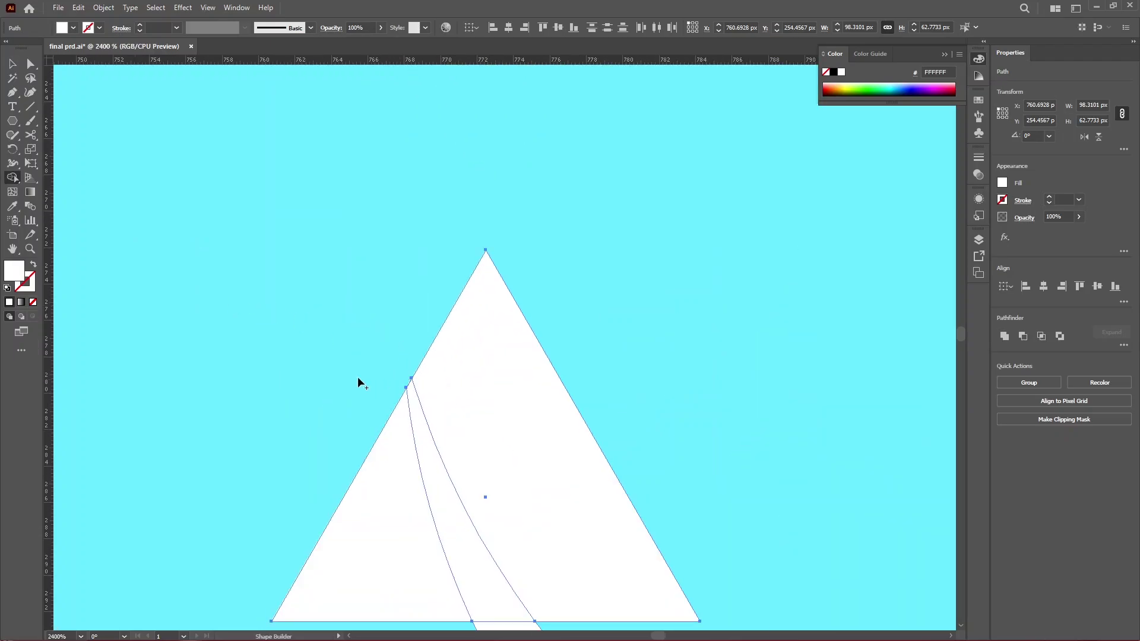
{"action": "scroll", "coordinate": [336, 374], "scroll_direction": "down", "scroll_amount": 5}
{"action": "scroll", "coordinate": [594, 375], "scroll_direction": "up", "scroll_amount": 4}
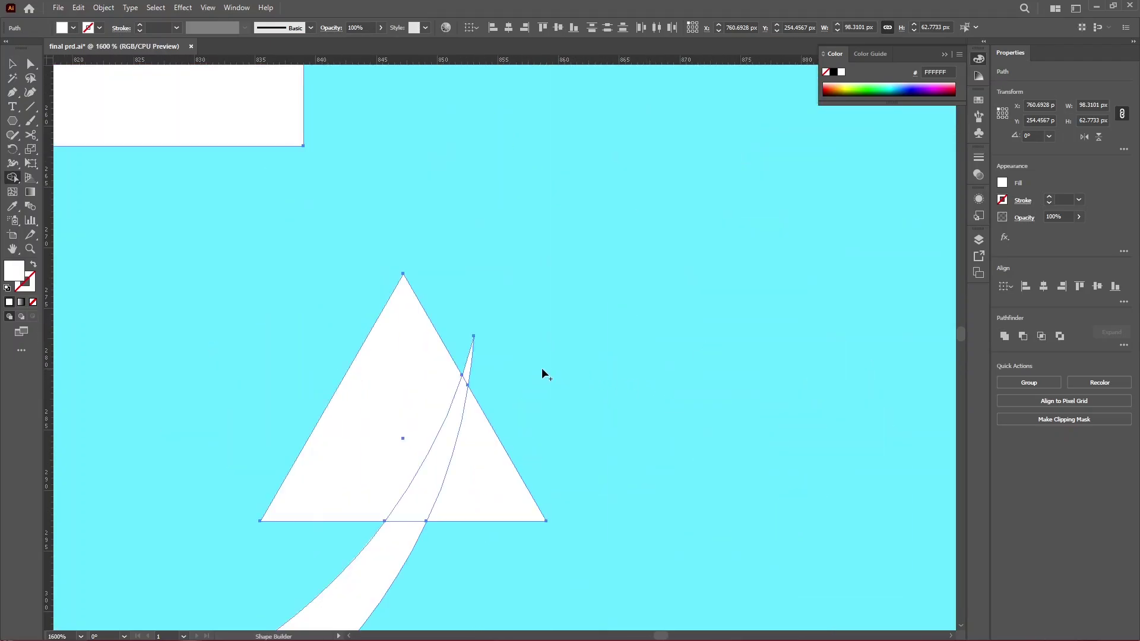
{"action": "left_click", "coordinate": [468, 365], "text": "alt"}
{"action": "scroll", "coordinate": [603, 386], "scroll_direction": "down", "scroll_amount": 3}
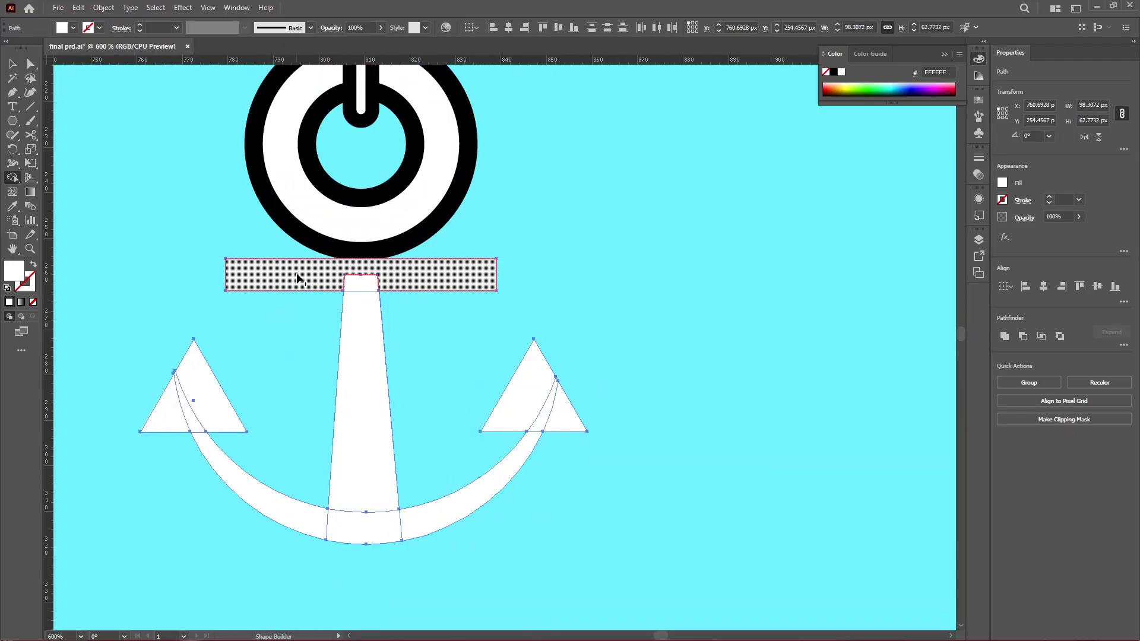
Merge the bar, post, crescent and both arrowheads into a single anchor shape with Shape Builder
{"action": "mouse_move", "coordinate": [346, 285]}
{"action": "left_mouse_down"}
{"action": "mouse_move", "coordinate": [374, 315]}
{"action": "mouse_move", "coordinate": [351, 529]}
{"action": "mouse_move", "coordinate": [287, 510]}
{"action": "mouse_move", "coordinate": [214, 454]}
{"action": "mouse_move", "coordinate": [192, 403]}
{"action": "mouse_move", "coordinate": [171, 412]}
{"action": "mouse_move", "coordinate": [247, 432]}
{"action": "mouse_move", "coordinate": [333, 338]}
{"action": "left_mouse_up"}
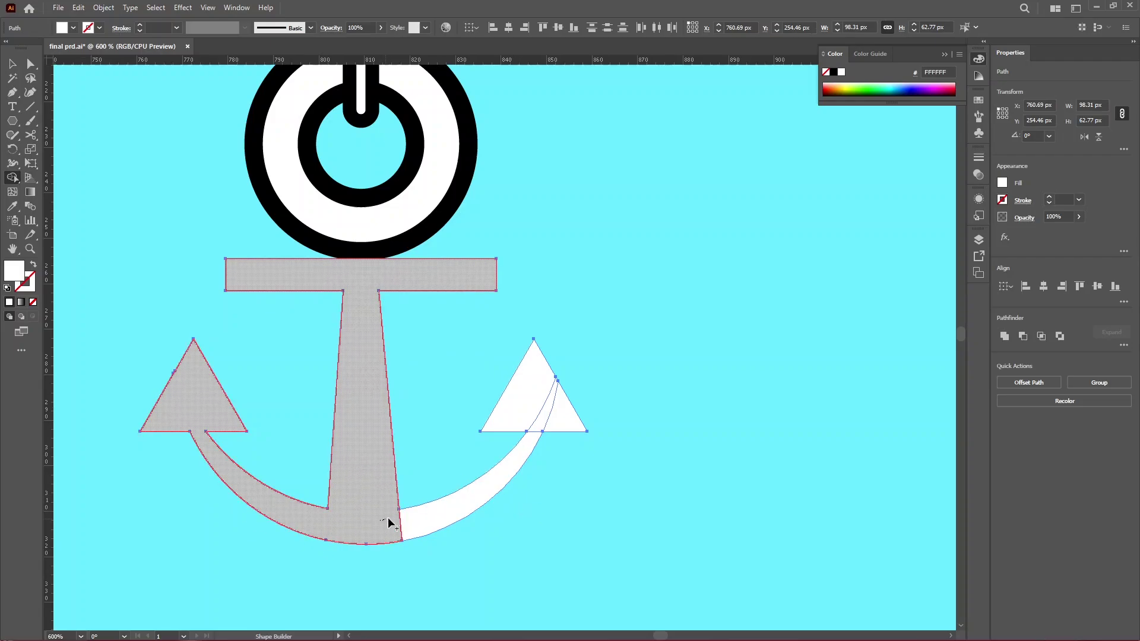
{"action": "left_click_drag", "start_coordinate": [387, 520], "coordinate": [464, 503]}
{"action": "mouse_move", "coordinate": [525, 468]}
{"action": "left_mouse_down"}
{"action": "mouse_move", "coordinate": [540, 395]}
{"action": "mouse_move", "coordinate": [564, 416]}
{"action": "left_mouse_up"}
{"action": "left_click", "coordinate": [12, 63]}
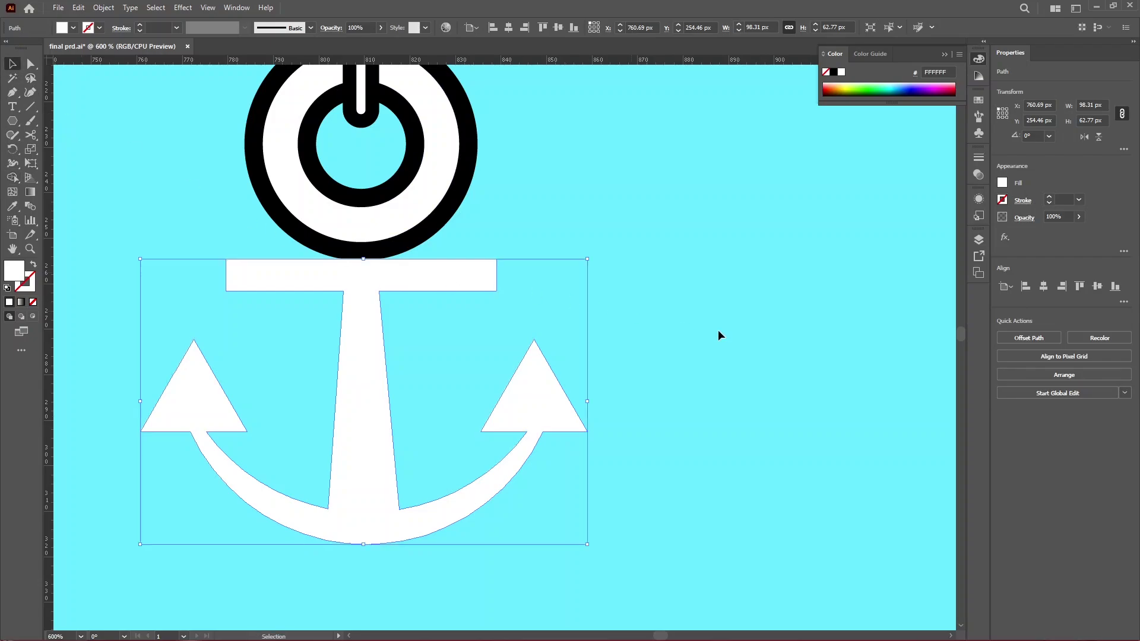
{"action": "left_click", "coordinate": [618, 398]}
Shift the inner anchor points where the curved arms meet the arrowheads inward to thicken the arm ends
{"action": "scroll", "coordinate": [576, 451], "scroll_direction": "up", "scroll_amount": 3}
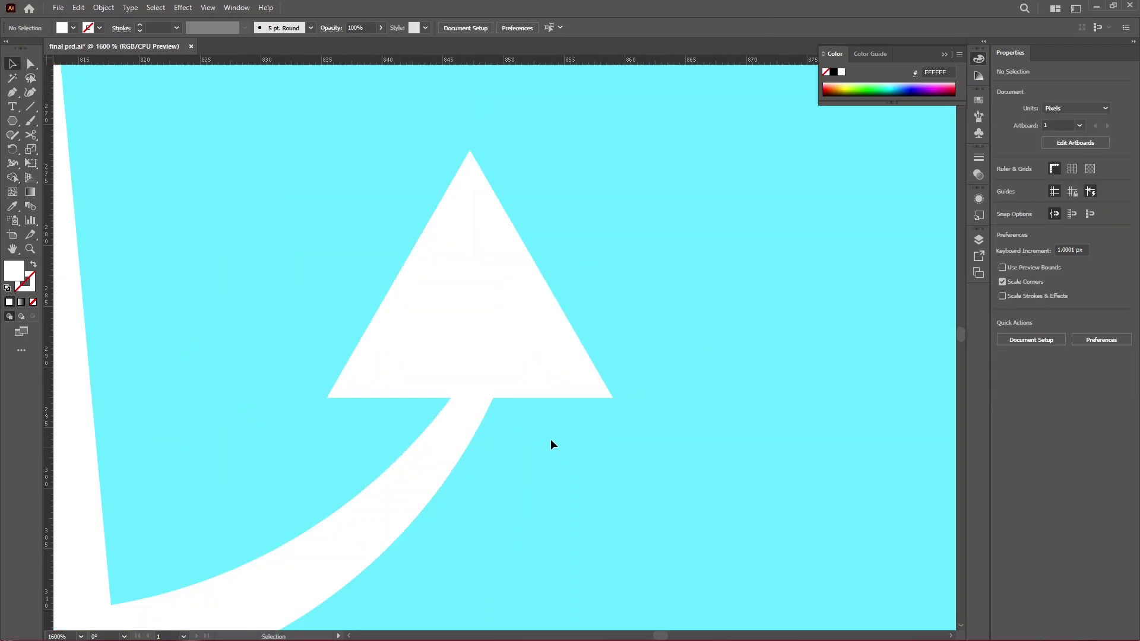
{"action": "key", "text": "a"}
{"action": "left_click", "coordinate": [452, 400]}
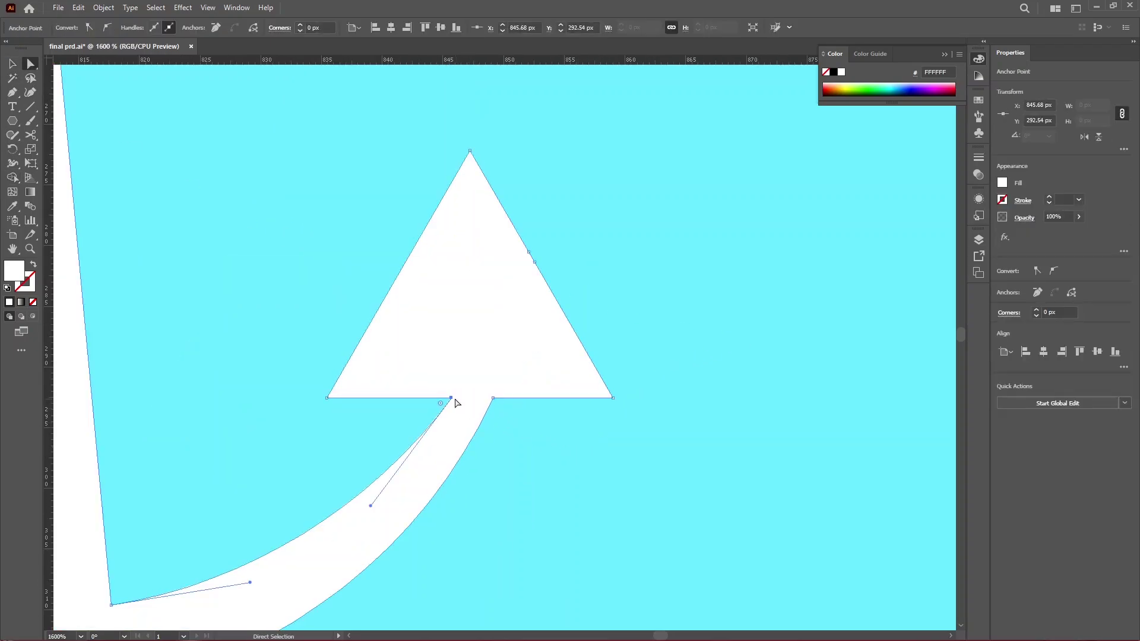
{"action": "mouse_move", "coordinate": [455, 403]}
{"action": "left_mouse_down"}
{"action": "mouse_move", "coordinate": [434, 395]}
{"action": "mouse_move", "coordinate": [466, 405]}
{"action": "left_mouse_up"}
{"action": "scroll", "coordinate": [474, 403], "scroll_direction": "down", "scroll_amount": 2}
Raise both inner corners where the arms meet the post to thicken the anchor's base, and select the whole anchor shape
{"action": "left_click", "coordinate": [401, 524]}
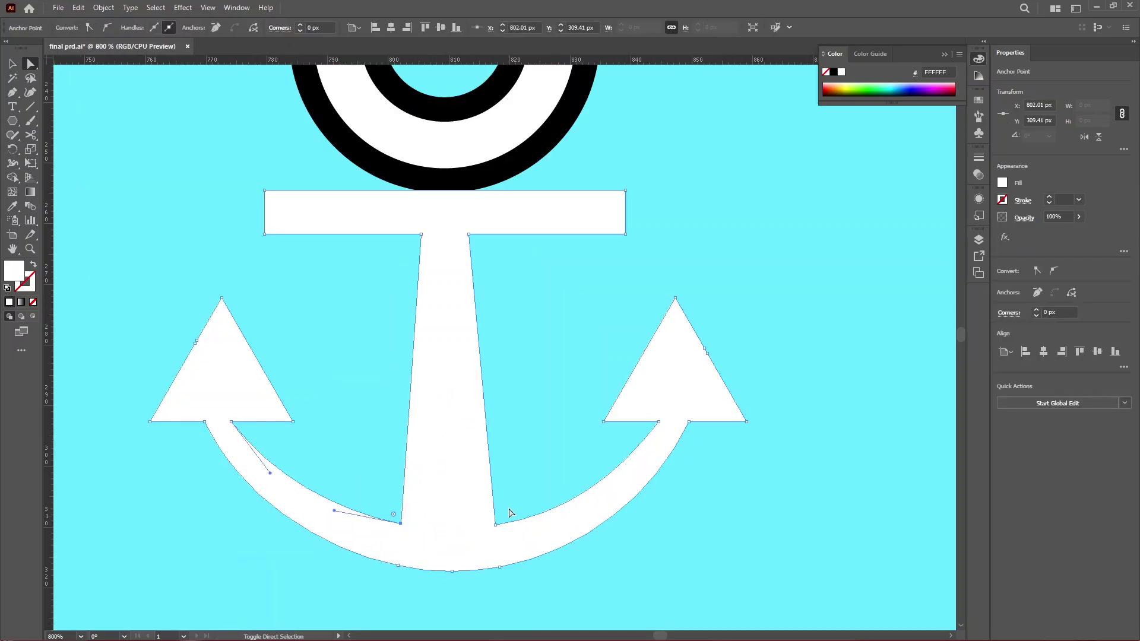
{"action": "left_click", "coordinate": [495, 524], "text": "shift"}
{"action": "left_click_drag", "start_coordinate": [401, 523], "coordinate": [403, 493]}
{"action": "scroll", "coordinate": [570, 418], "scroll_direction": "down", "scroll_amount": 3}
{"action": "key", "text": "v"}
{"action": "left_click", "coordinate": [605, 437]}
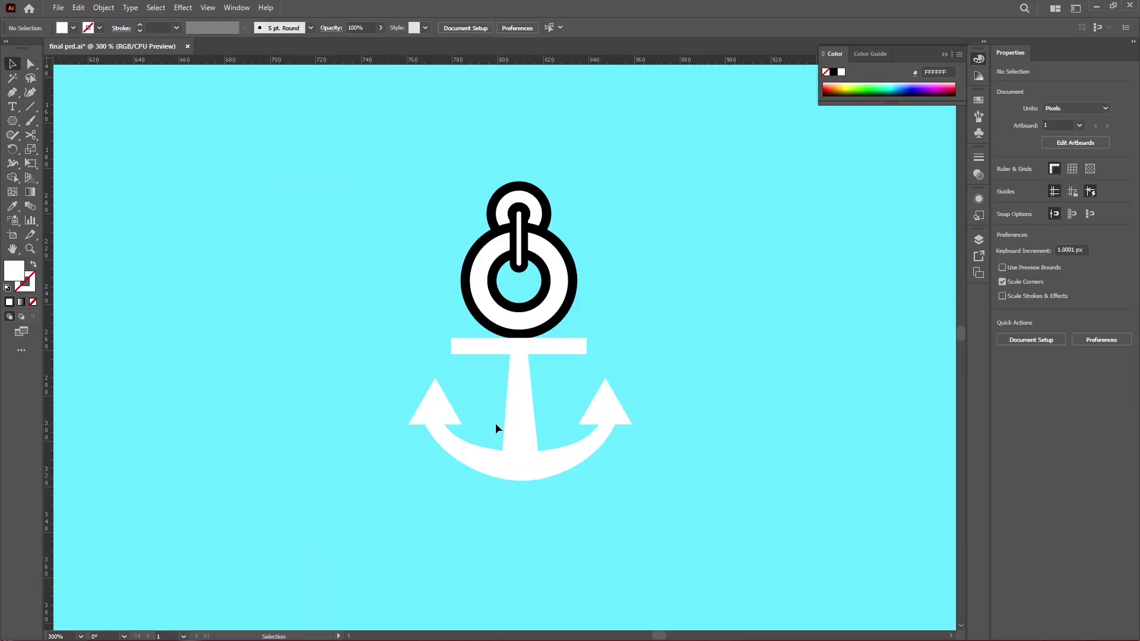
{"action": "left_click", "coordinate": [513, 422]}
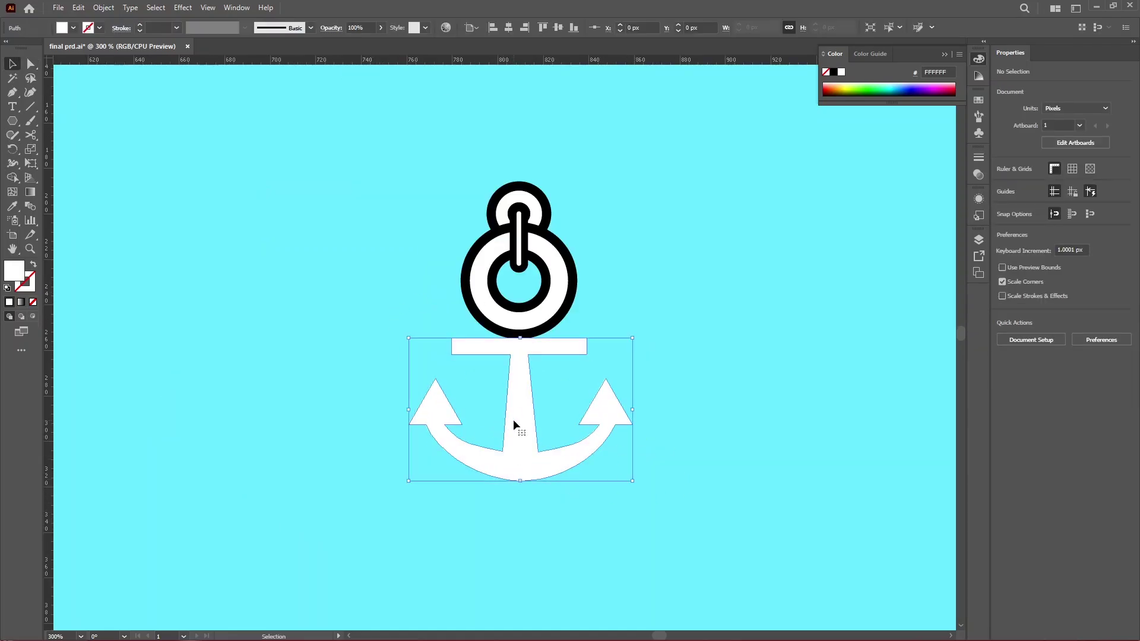
Give the merged anchor shape a black 4 pt stroke around its white fill
{"action": "left_click", "coordinate": [31, 285]}
{"action": "left_click", "coordinate": [833, 73]}
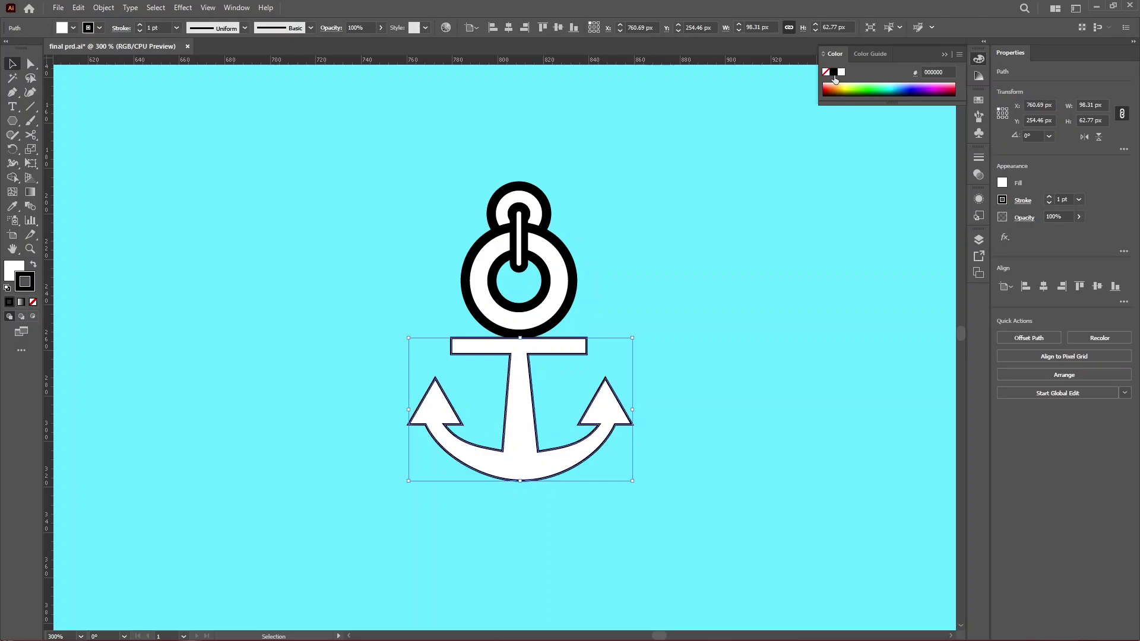
{"action": "left_click", "coordinate": [979, 158]}
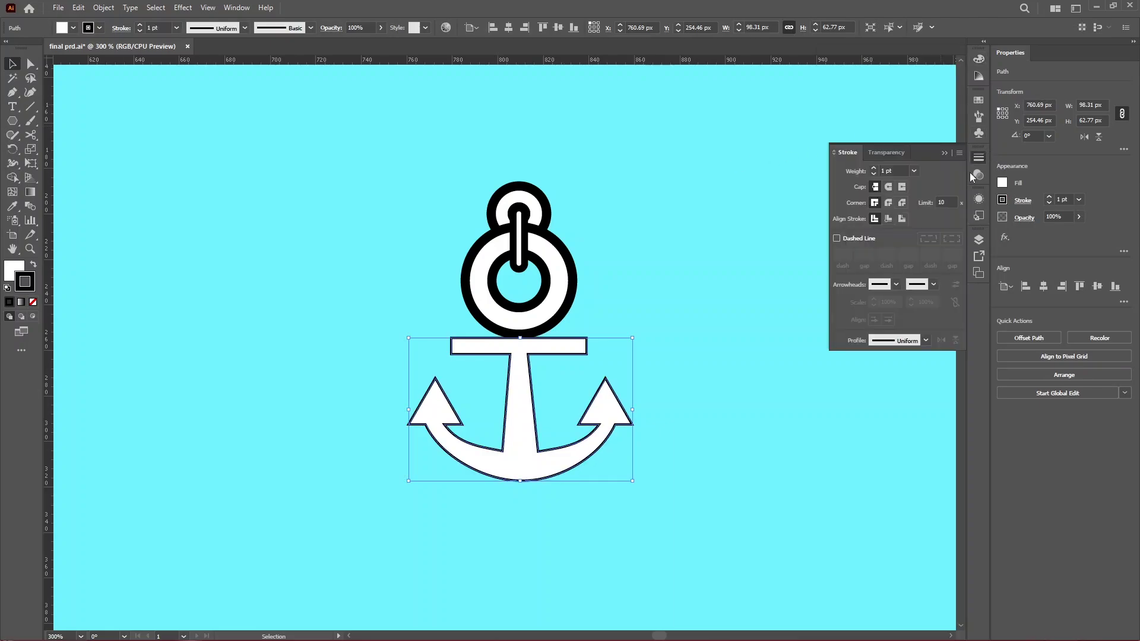
{"action": "left_click", "coordinate": [874, 168]}
{"action": "left_click", "coordinate": [874, 169]}
{"action": "left_click", "coordinate": [874, 169]}
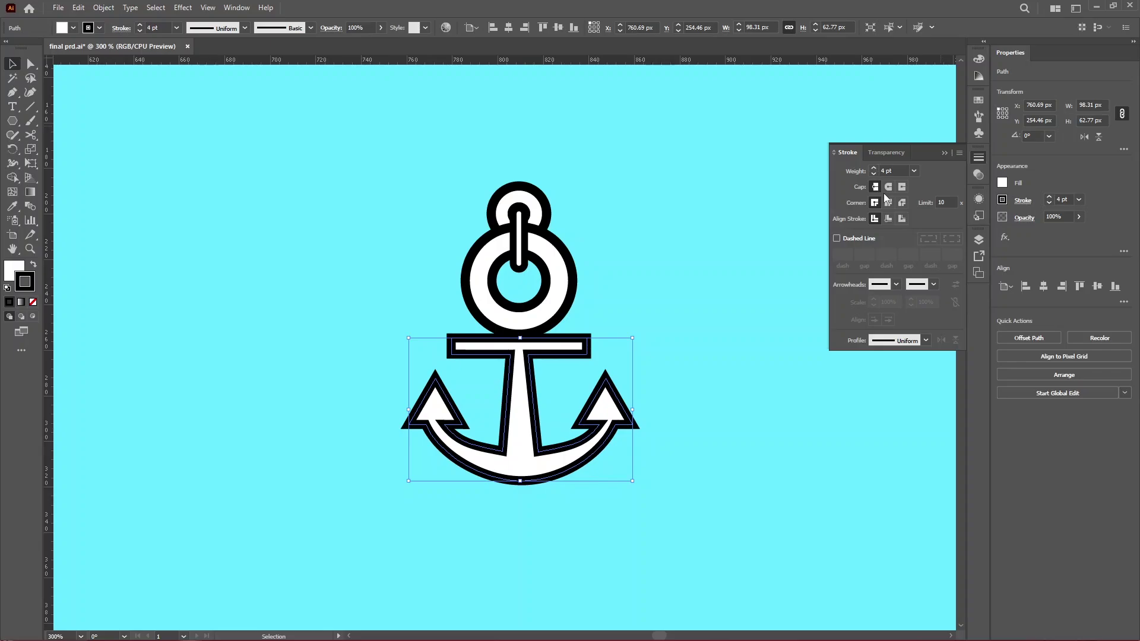
{"action": "left_click", "coordinate": [297, 303]}
Move the anchor shape down from the rings, and stretch its post by raising only the crossbar's points up to the large ring
{"action": "key", "text": "ctrl+plus"}
{"action": "left_click_drag", "start_coordinate": [454, 361], "coordinate": [462, 445]}
{"action": "left_click", "coordinate": [661, 416]}
{"action": "key", "text": "a"}
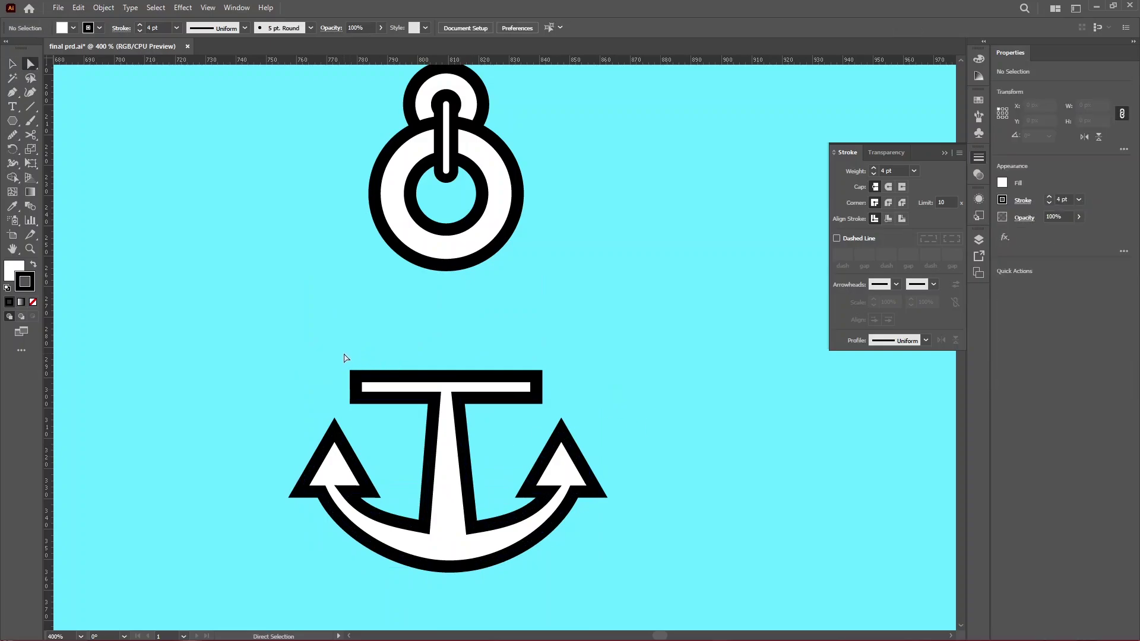
{"action": "left_click_drag", "start_coordinate": [344, 354], "coordinate": [563, 410]}
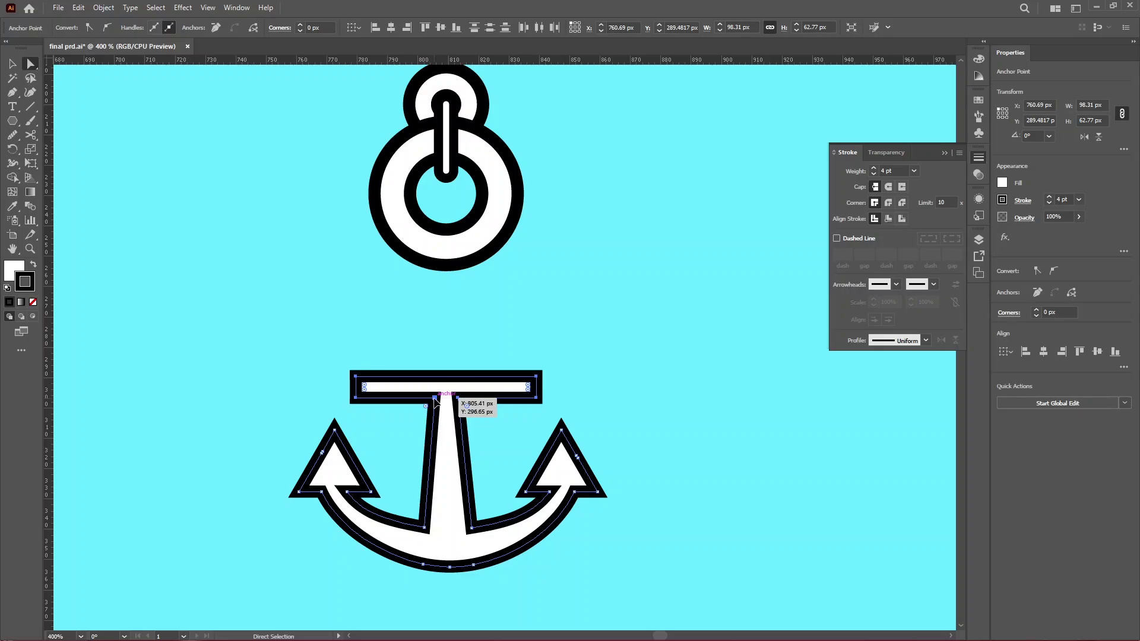
{"action": "left_click_drag", "start_coordinate": [435, 402], "coordinate": [430, 284]}
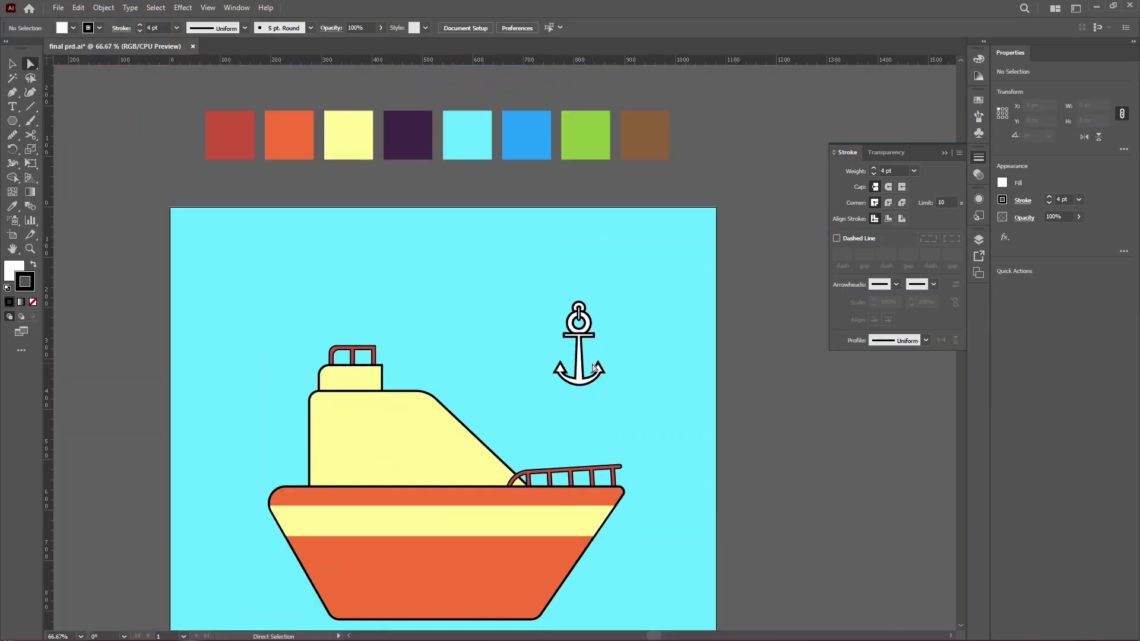
Group the anchor with its rings and place the group on the hull near the bow
{"action": "scroll", "coordinate": [594, 366], "scroll_direction": "down", "scroll_amount": 2}
{"action": "left_click_drag", "start_coordinate": [535, 237], "coordinate": [626, 369]}
{"action": "key", "text": "ctrl+g"}
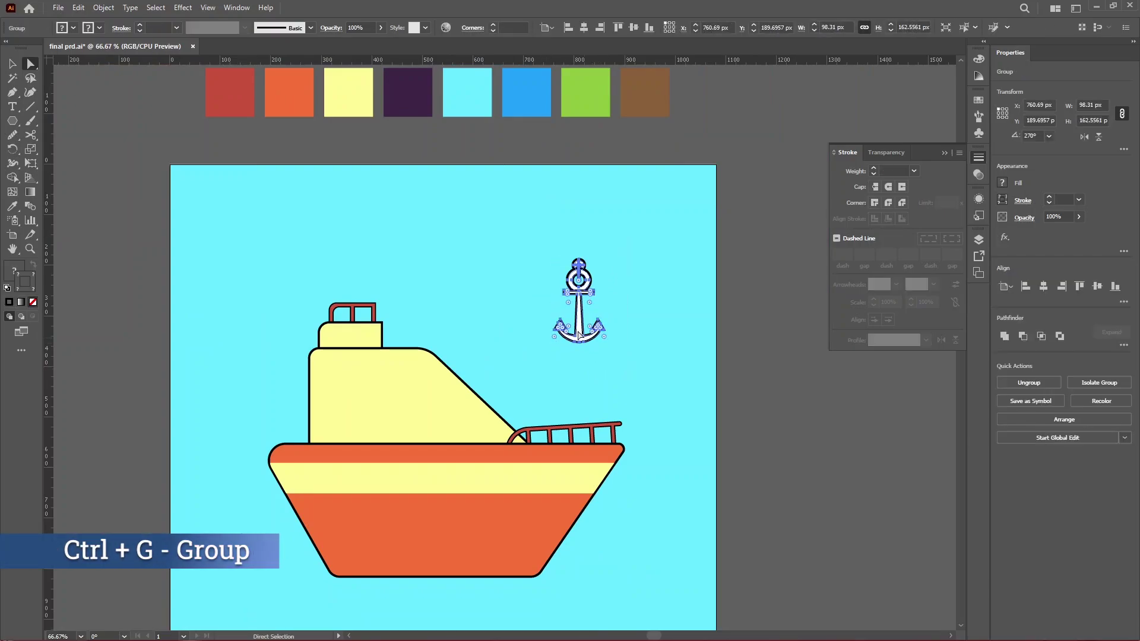
{"action": "left_click_drag", "start_coordinate": [579, 334], "coordinate": [528, 543]}
{"action": "key", "text": "ctrl+shift+a"}
{"action": "key", "text": "ctrl+1"}
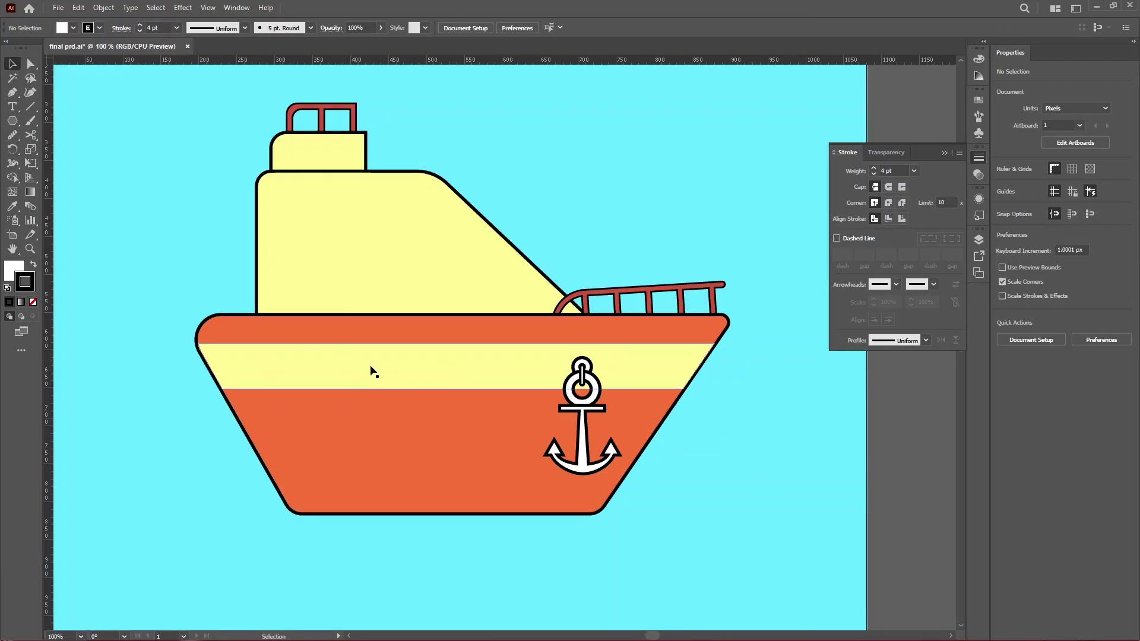
Draw a white circle about 87 px wide in the sky near the artboard's upper-left corner, without a stroke
{"action": "scroll", "coordinate": [732, 419], "scroll_direction": "down", "scroll_amount": 2}
{"action": "scroll", "coordinate": [538, 333], "scroll_direction": "up", "scroll_amount": 1}
{"action": "left_click_drag", "start_coordinate": [12, 120], "coordinate": [67, 149]}
{"action": "left_click_drag", "start_coordinate": [404, 181], "coordinate": [447, 226]}
{"action": "key", "text": "ctrl+plus"}
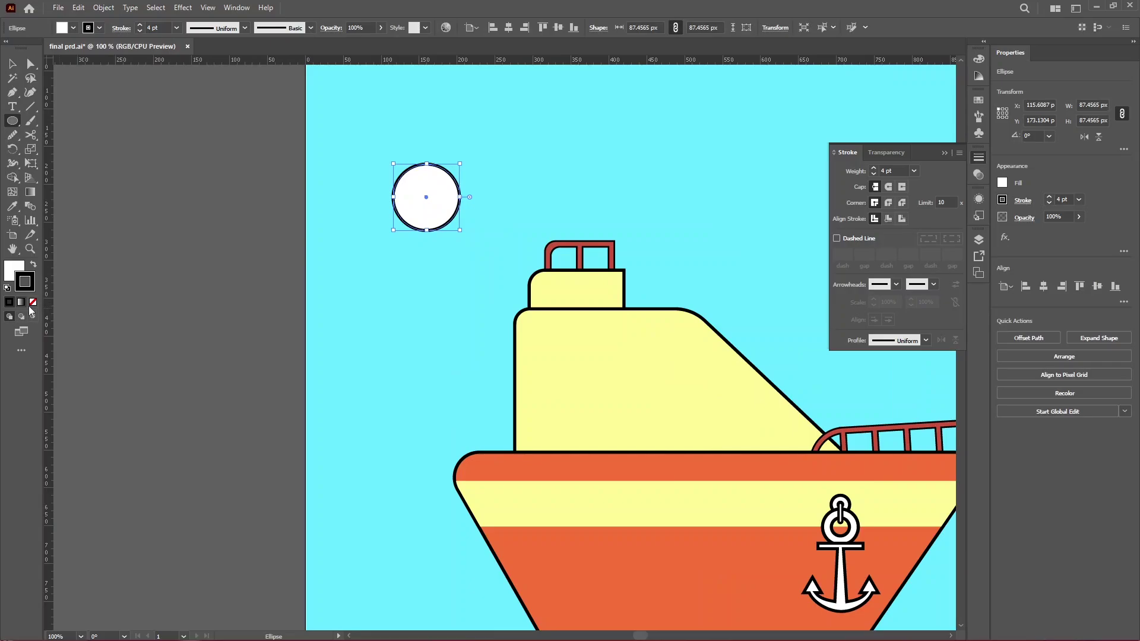
{"action": "left_click", "coordinate": [32, 301]}
{"action": "left_click", "coordinate": [13, 64]}
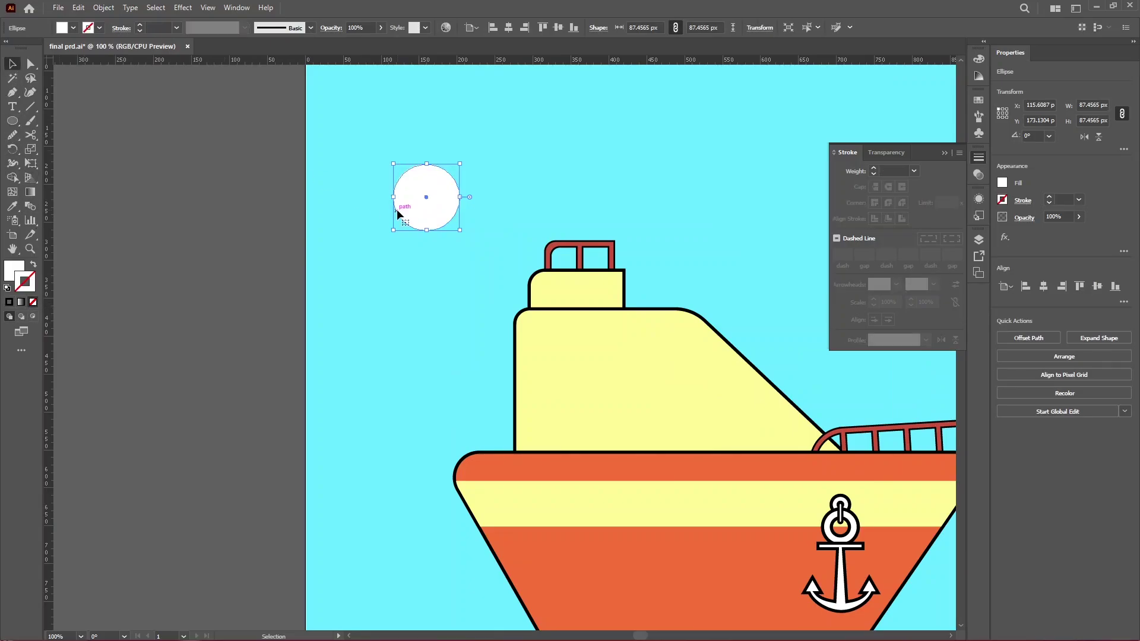
Add a concentric circle about 157 px wide around the small one, and cut out the centre with Shape Builder
{"action": "key", "text": "a"}
{"action": "key", "text": "v"}
{"action": "left_click_drag", "start_coordinate": [428, 166], "coordinate": [427, 139]}
{"action": "left_click_drag", "start_coordinate": [507, 147], "coordinate": [410, 214]}
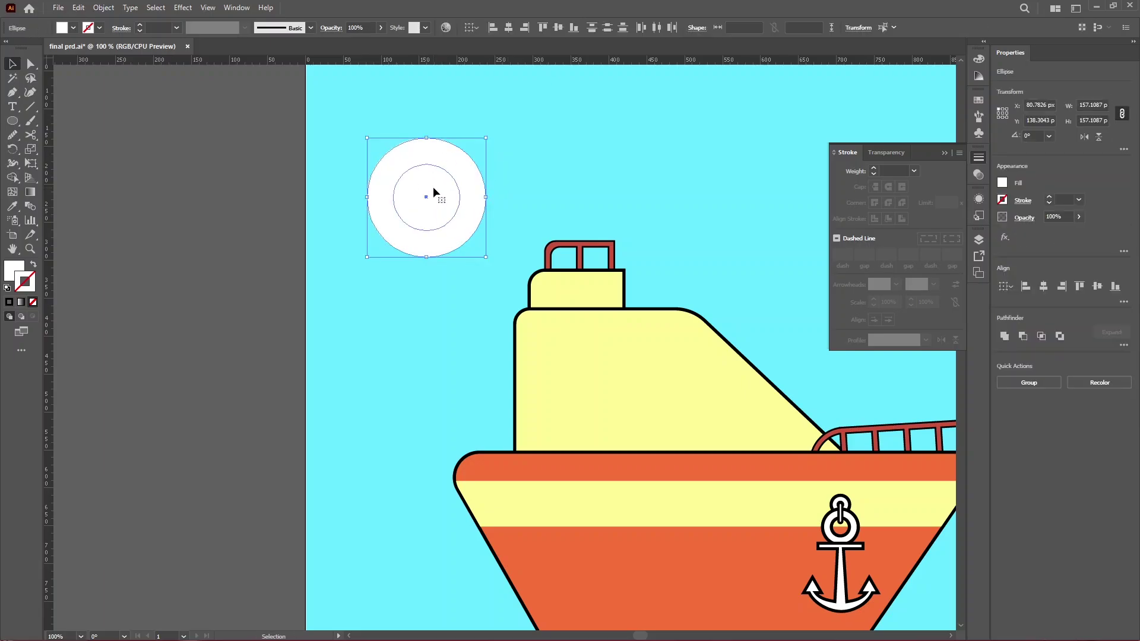
{"action": "left_click", "coordinate": [12, 178]}
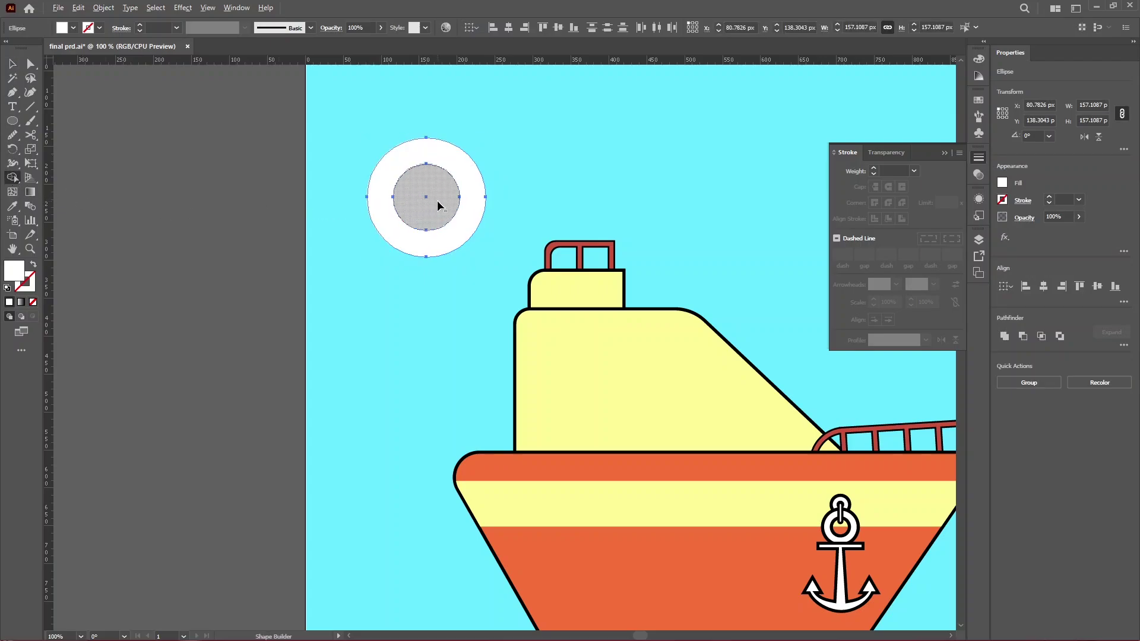
{"action": "left_click", "coordinate": [438, 205], "text": "alt"}
{"action": "key", "text": "v"}
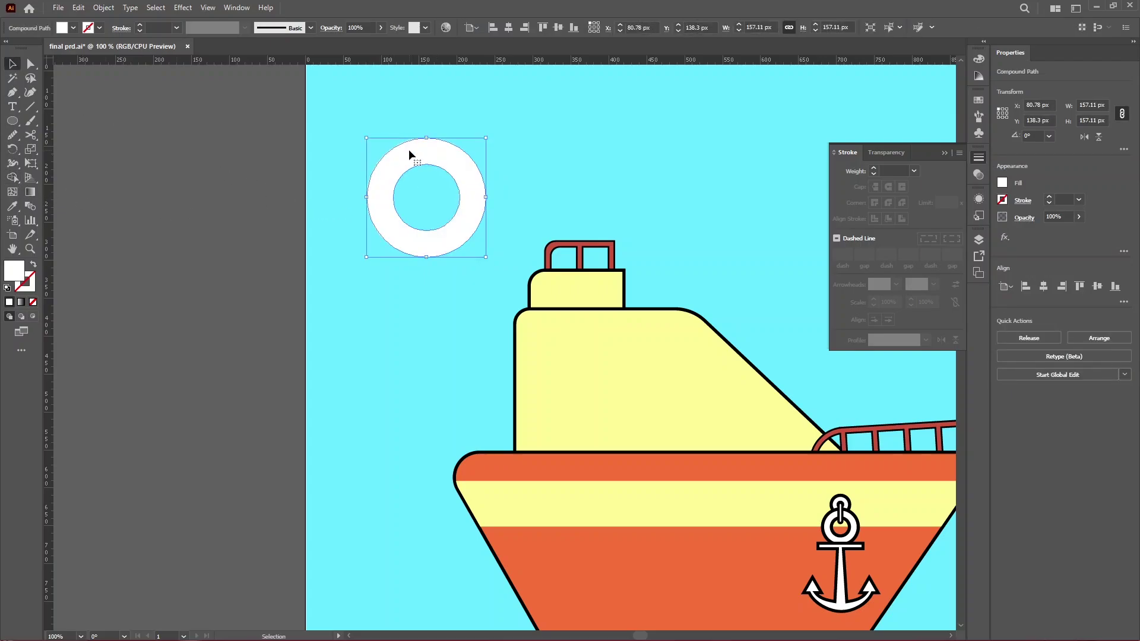
Give the white ring a black 4 pt stroke aligned to the outside
{"action": "left_click", "coordinate": [894, 171]}
{"action": "type", "text": "4"}
{"action": "key", "text": "Return"}
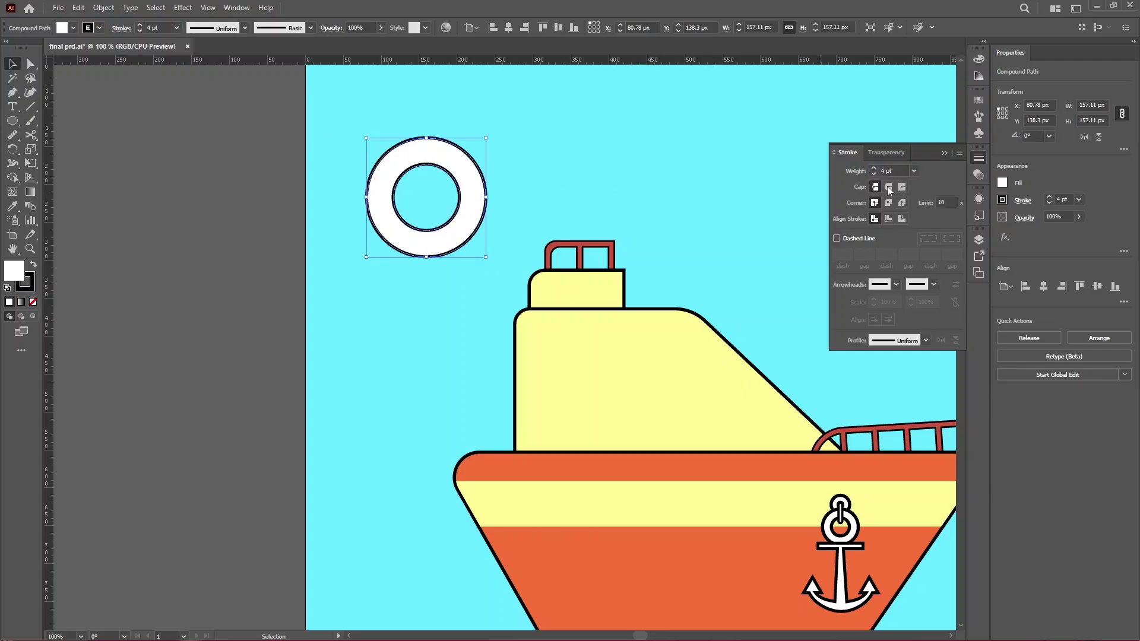
{"action": "left_click", "coordinate": [902, 219]}
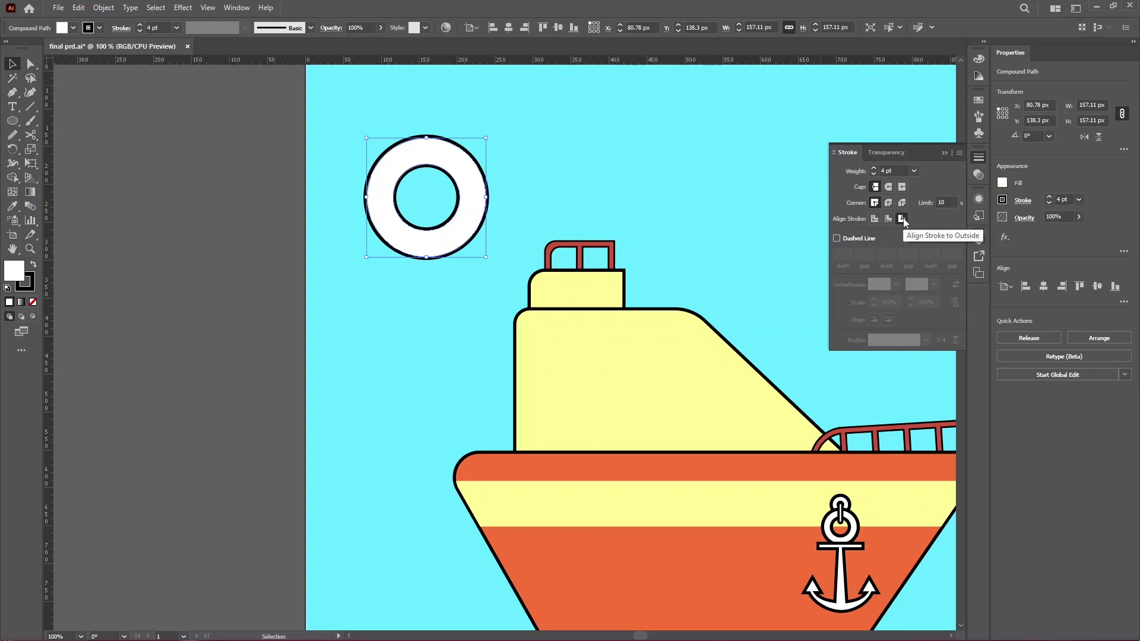
{"action": "left_click", "coordinate": [497, 208]}
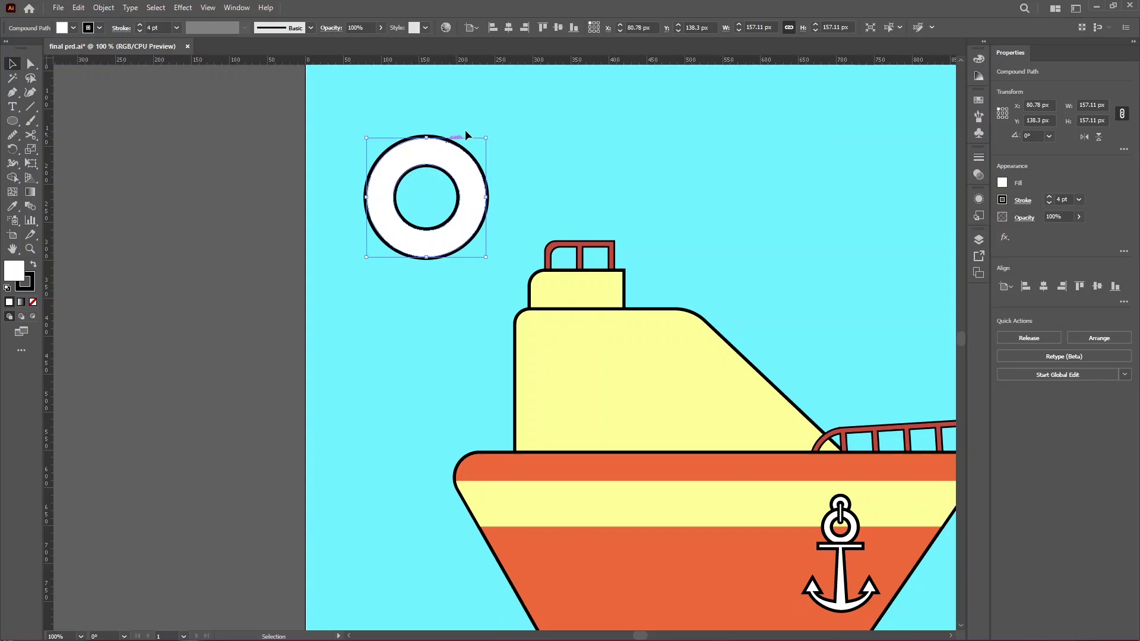
Draw a white rectangle about 53 by 58 px across the top of the ring band, and remove its stroke
{"action": "key", "text": "ctrl+plus"}
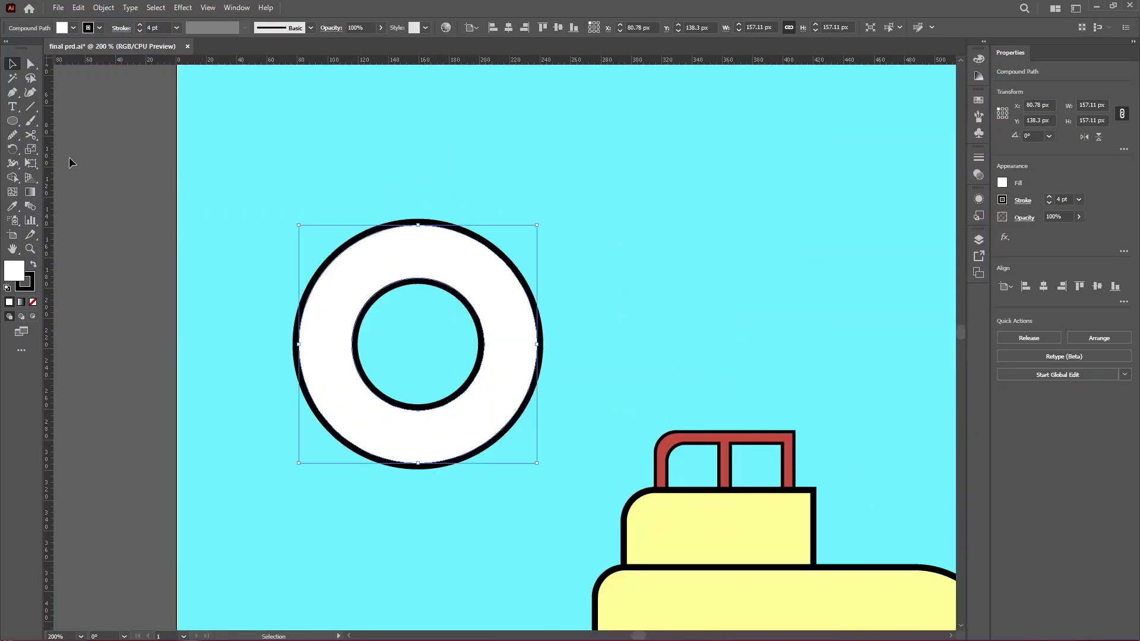
{"action": "left_click", "coordinate": [12, 120]}
{"action": "left_click", "coordinate": [70, 123]}
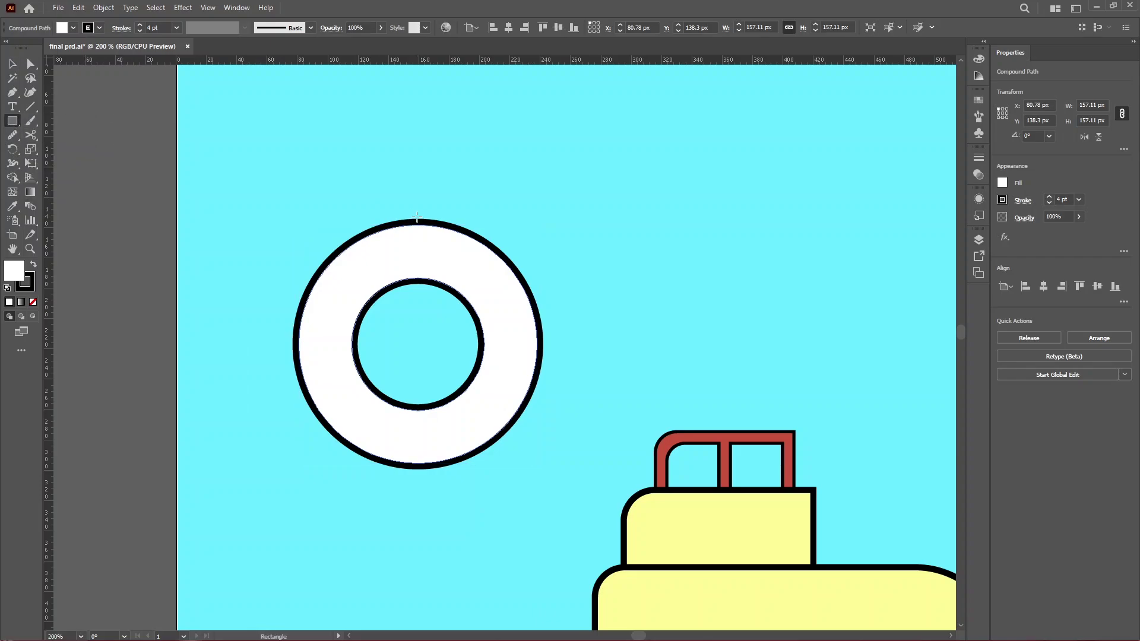
{"action": "left_click_drag", "start_coordinate": [375, 214], "coordinate": [457, 302]}
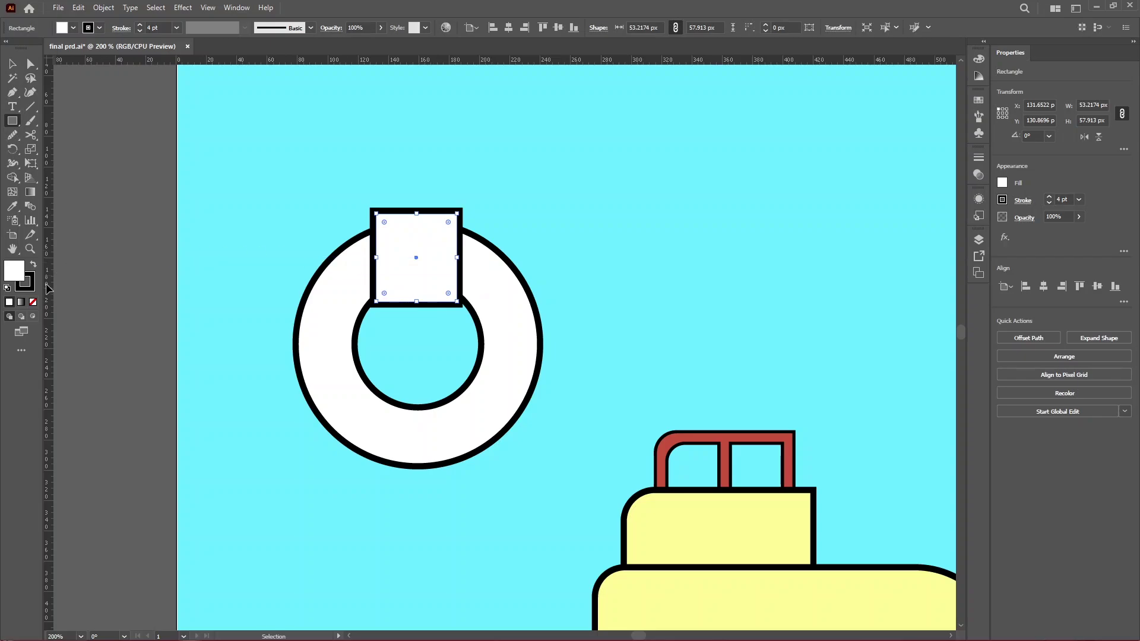
{"action": "left_click", "coordinate": [30, 287]}
{"action": "left_click", "coordinate": [33, 302]}
{"action": "left_click", "coordinate": [11, 64]}
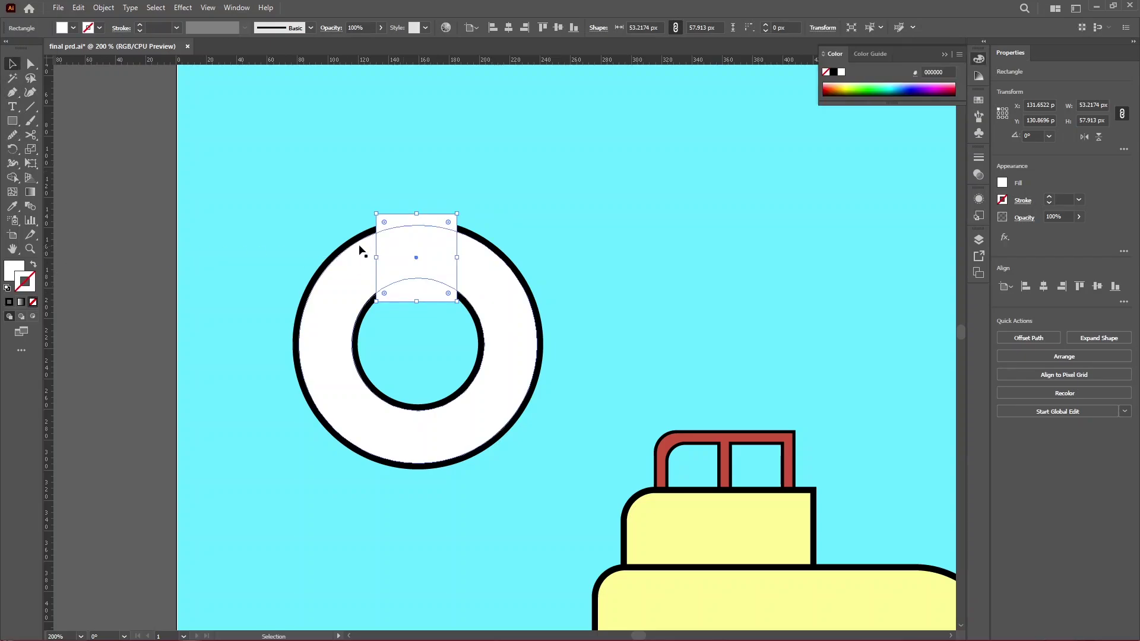
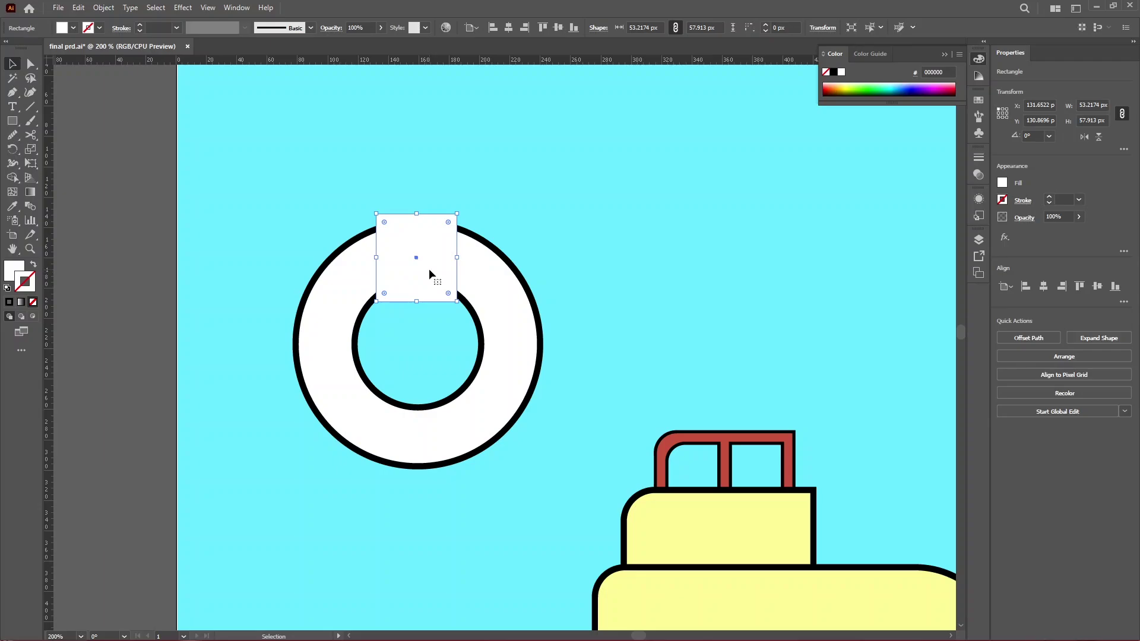
Open the color swatches for the rectangle on the ring
{"action": "left_click", "coordinate": [978, 101]}
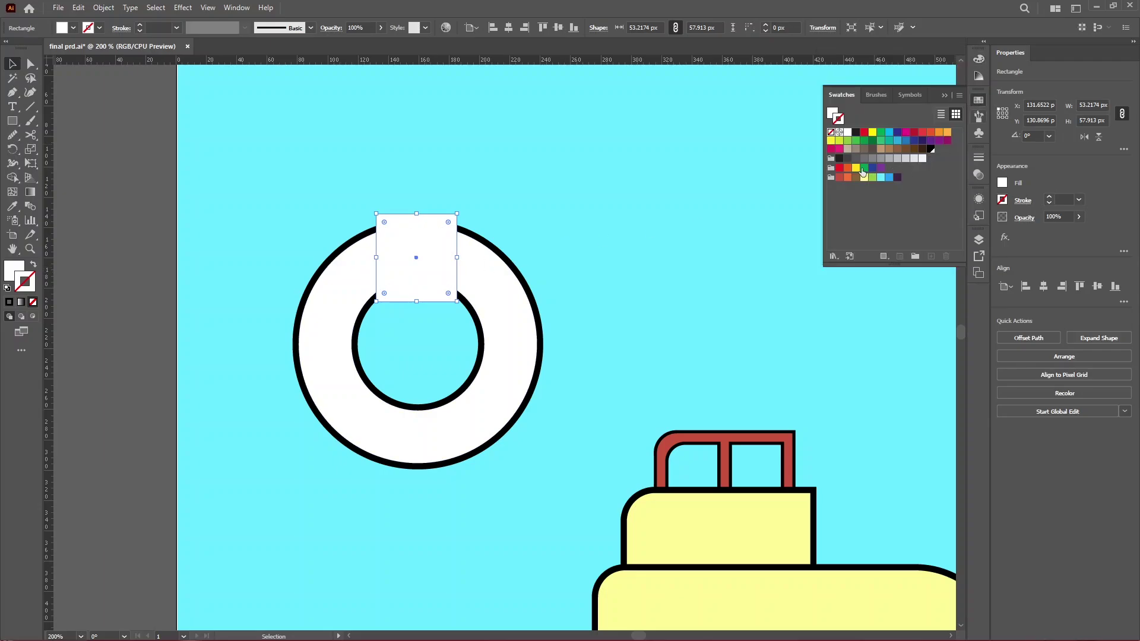
Fill the rectangle over the white ring with dark red, remove its stroke, and stretch it symmetrically to about 87 px tall
{"action": "left_click", "coordinate": [840, 182]}
{"action": "key", "text": "ctrl+minus"}
{"action": "key", "text": "ctrl+minus"}
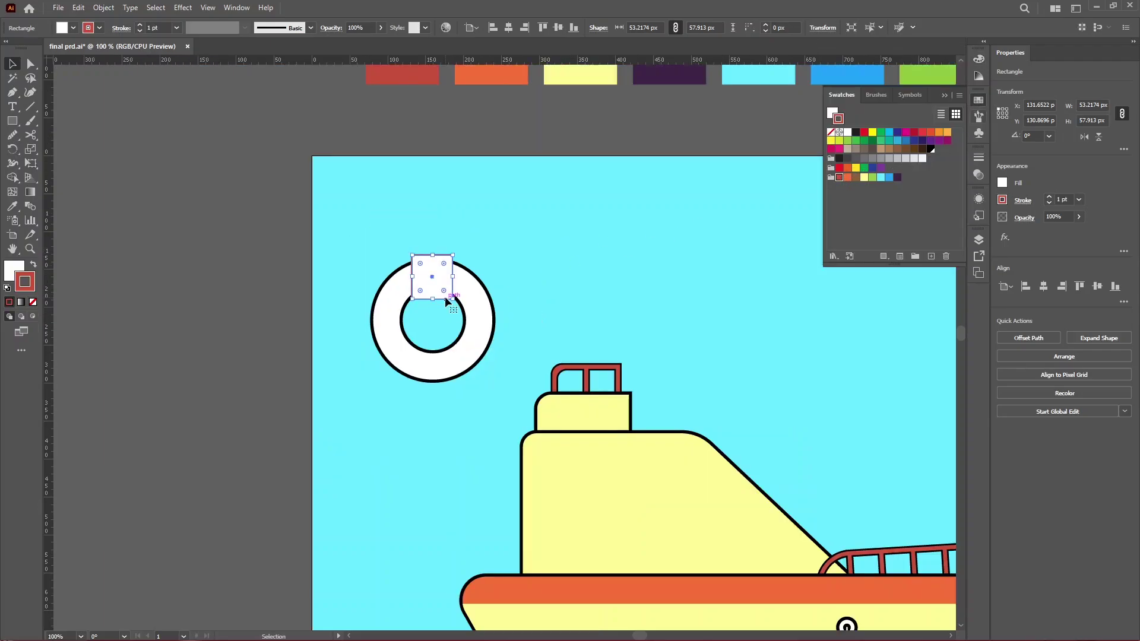
{"action": "scroll", "coordinate": [402, 113], "scroll_direction": "up", "scroll_amount": 1}
{"action": "key", "text": "ctrl+plus"}
{"action": "key", "text": "ctrl+plus"}
{"action": "key", "text": "ctrl+plus"}
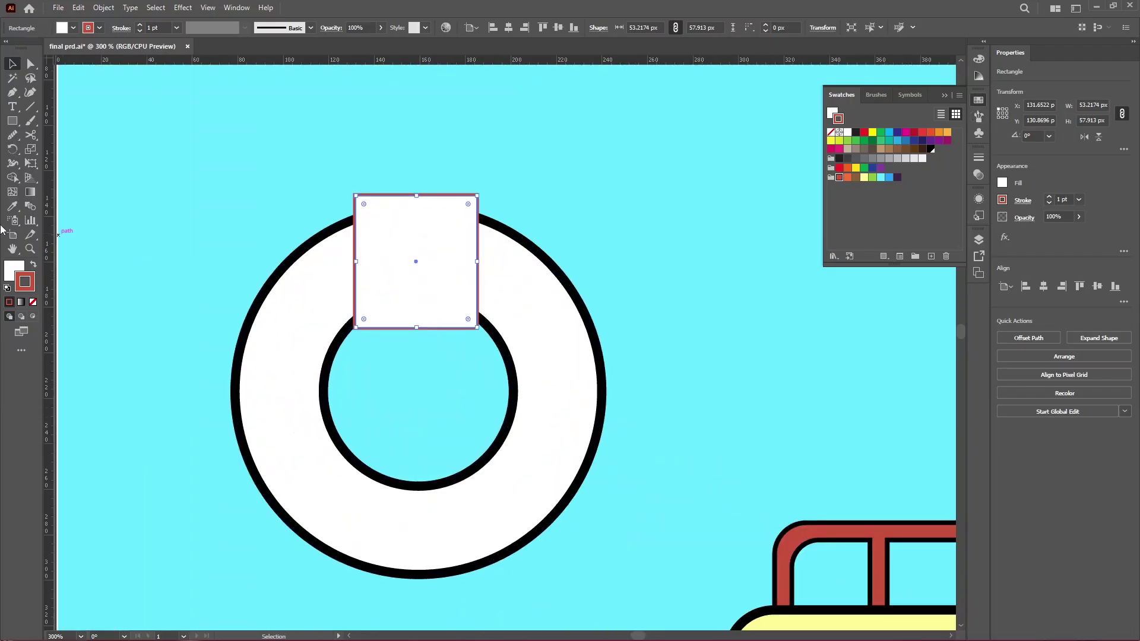
{"action": "left_click", "coordinate": [33, 265]}
{"action": "left_click", "coordinate": [33, 301]}
{"action": "left_click_drag", "start_coordinate": [416, 327], "coordinate": [417, 361]}
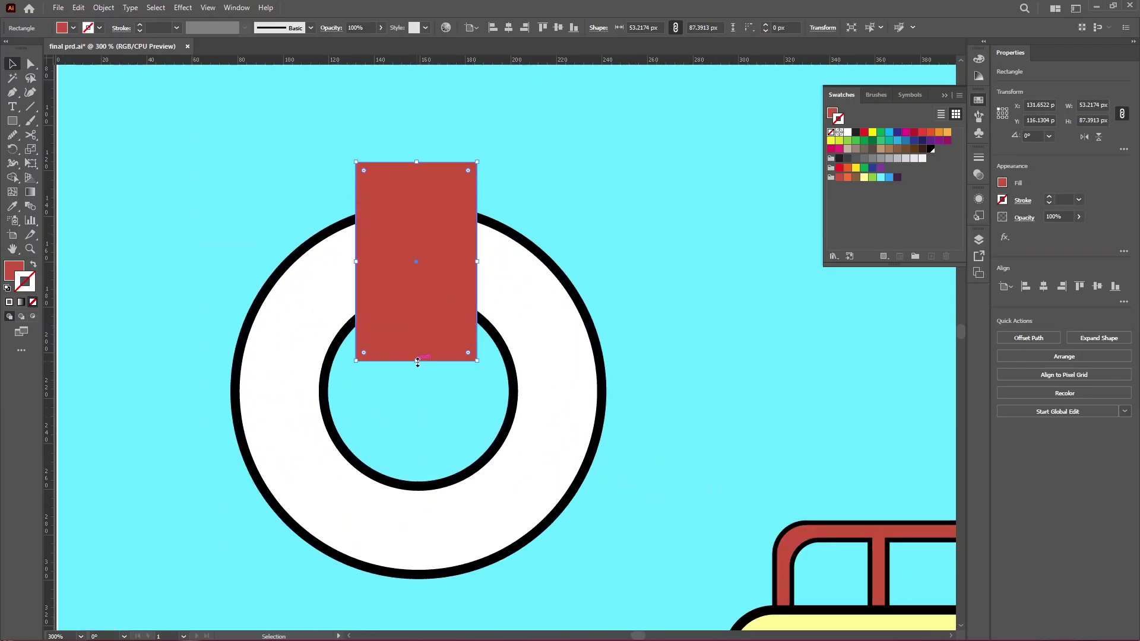
{"action": "left_click", "coordinate": [503, 208]}
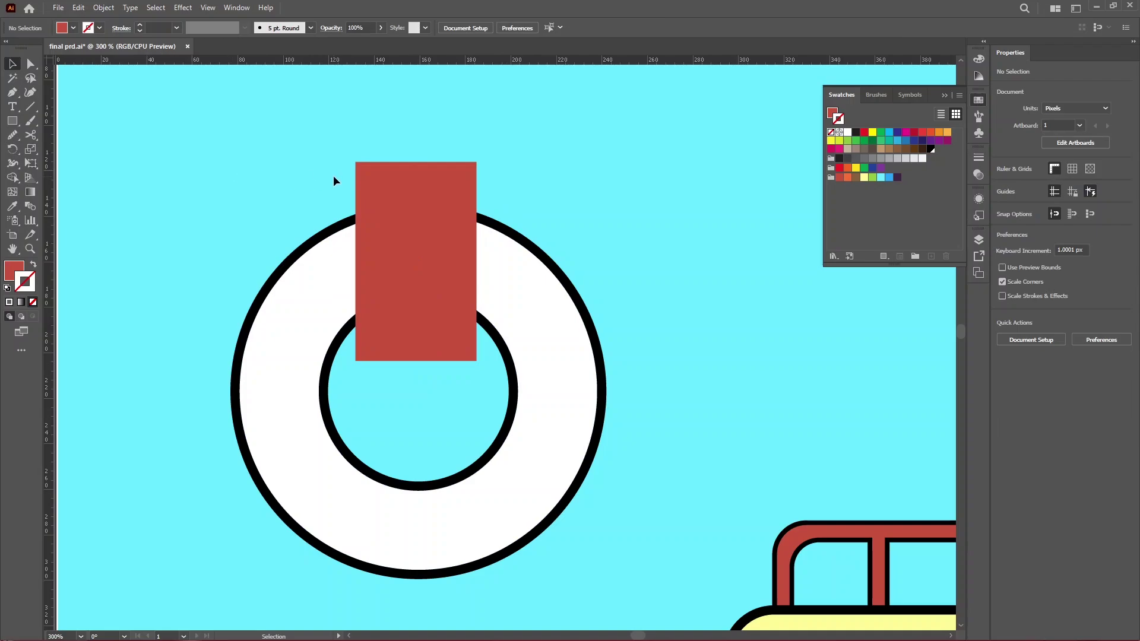
Spread the red rectangle's upper corners outward to form a tapered wedge and narrow it symmetrically to about 81 px wide
{"action": "key", "text": "a"}
{"action": "left_click_drag", "start_coordinate": [350, 155], "coordinate": [288, 170]}
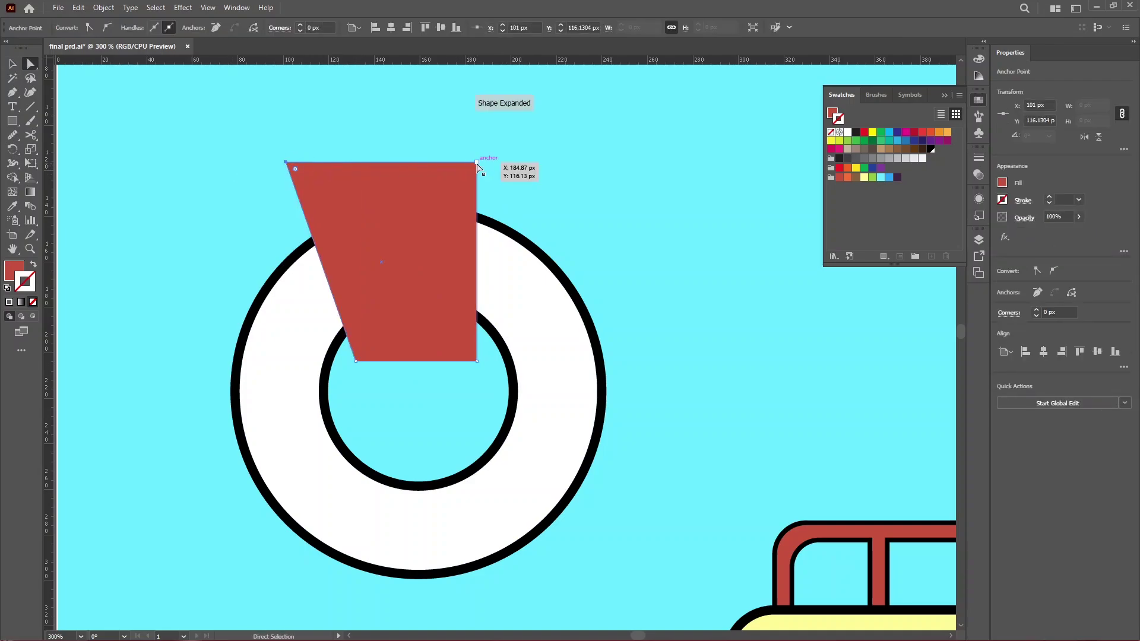
{"action": "left_click_drag", "start_coordinate": [478, 165], "coordinate": [540, 162]}
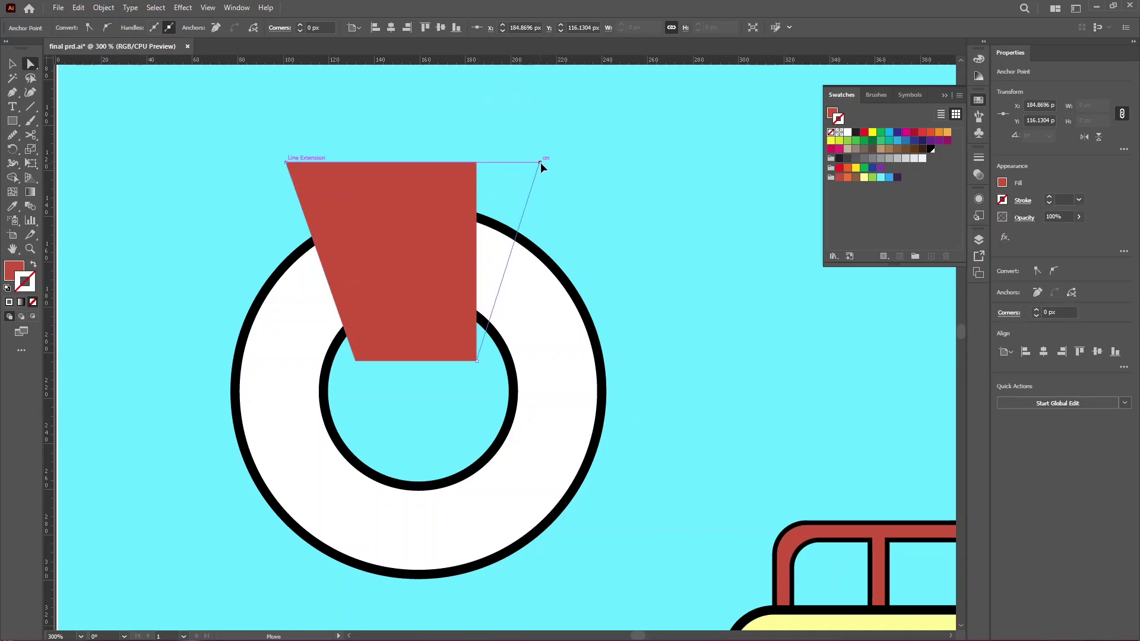
{"action": "left_click", "coordinate": [618, 221]}
{"action": "scroll", "coordinate": [349, 241], "scroll_direction": "down", "scroll_amount": 1}
{"action": "key", "text": "v"}
{"action": "left_click", "coordinate": [371, 246]}
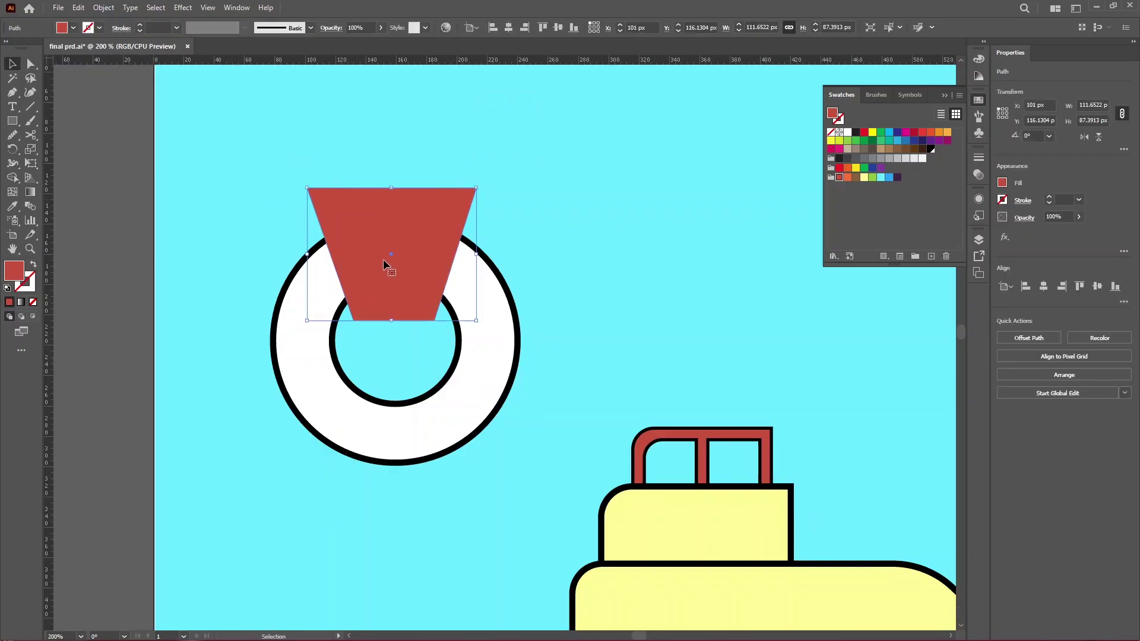
{"action": "left_click_drag", "start_coordinate": [307, 256], "coordinate": [330, 255]}
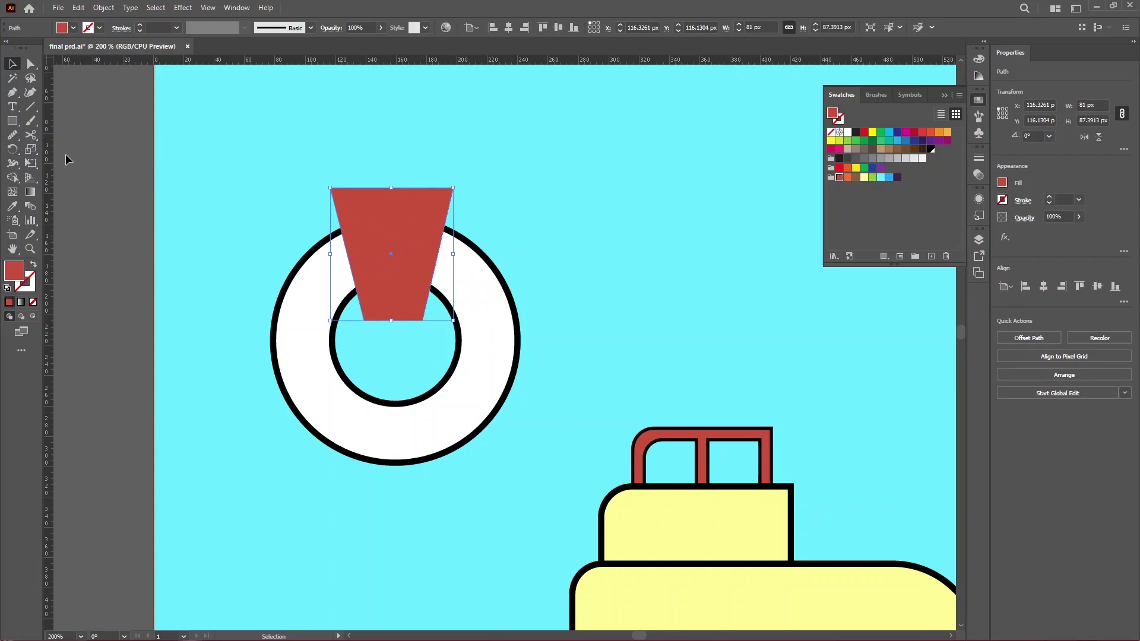
Rotate copies of the red wedge around the ring's center at 90° intervals to make four evenly spaced wedges
{"action": "left_click", "coordinate": [14, 151]}
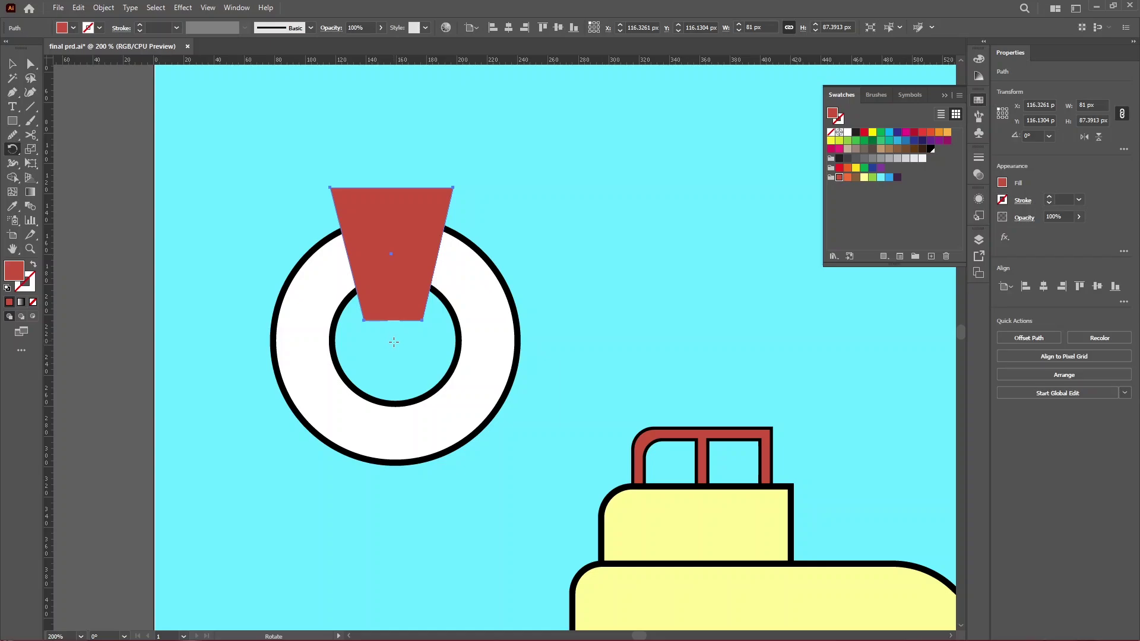
{"action": "left_click_drag", "start_coordinate": [403, 265], "coordinate": [487, 336]}
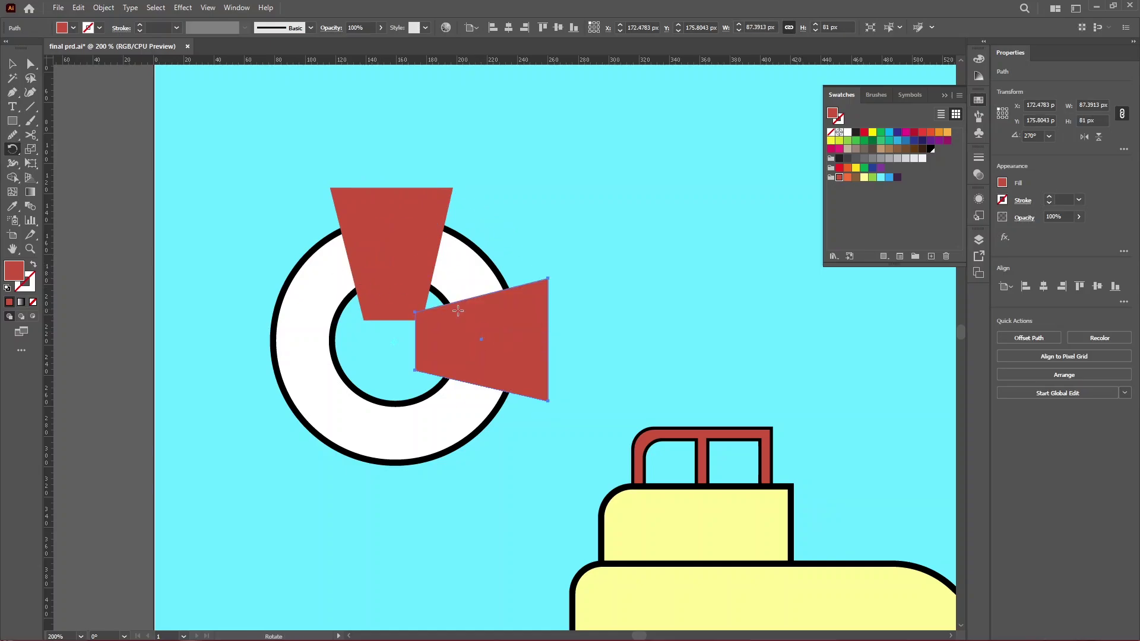
{"action": "key", "text": "ctrl+d"}
{"action": "key", "text": "ctrl+d"}
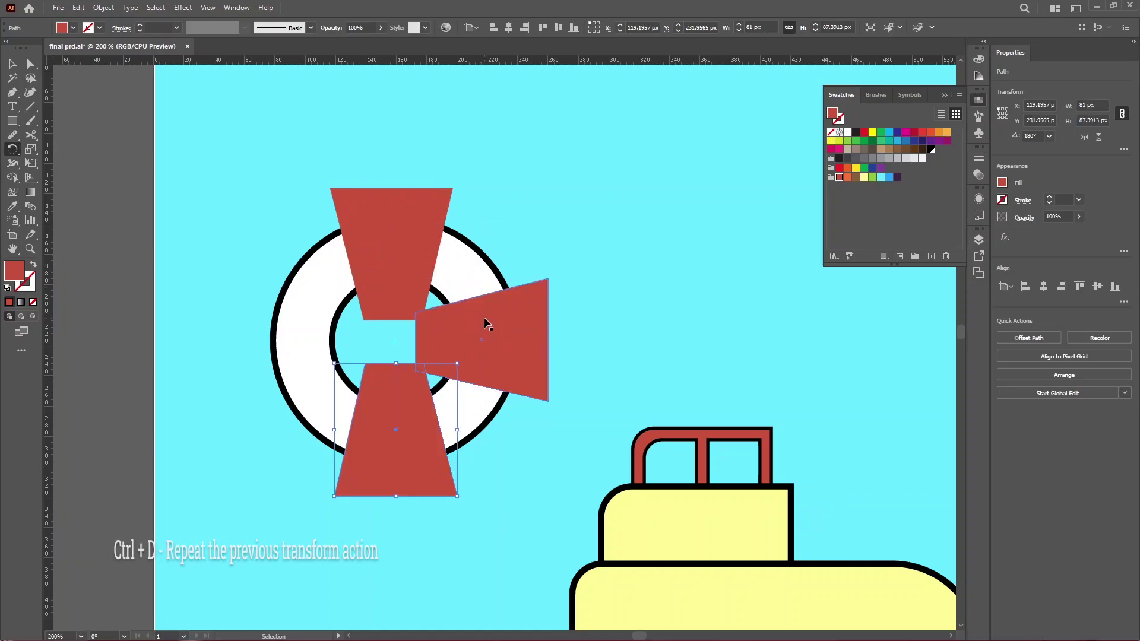
Trim the red wedges with Shape Builder, removing the parts outside the ring and inside its central hole
{"action": "left_click", "coordinate": [11, 64]}
{"action": "left_click_drag", "start_coordinate": [201, 189], "coordinate": [539, 414]}
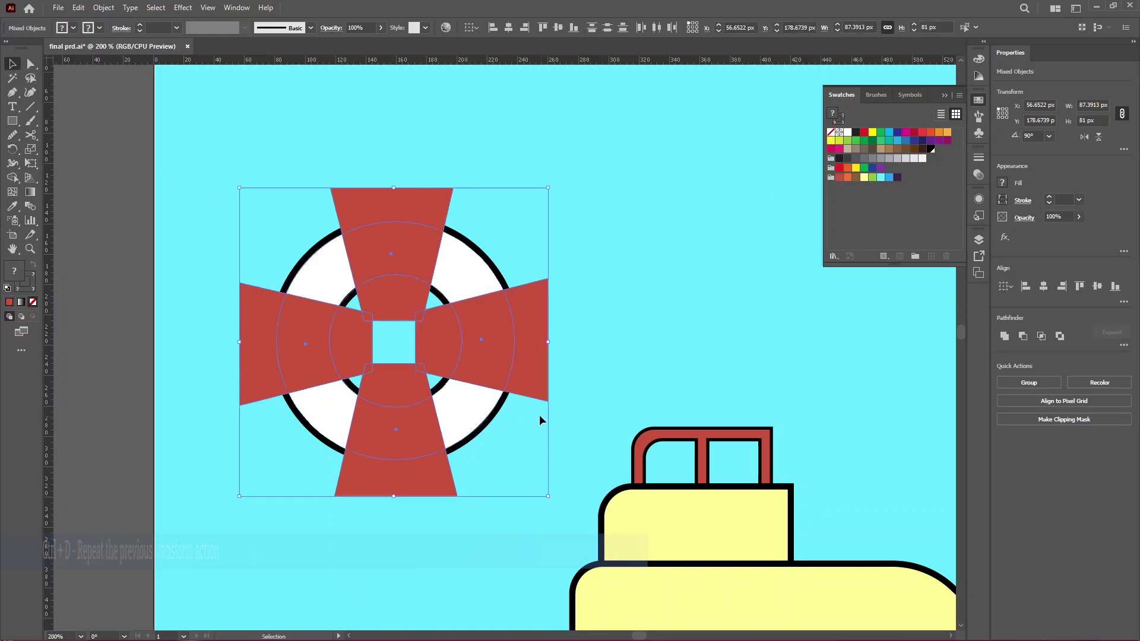
{"action": "left_click", "coordinate": [12, 176]}
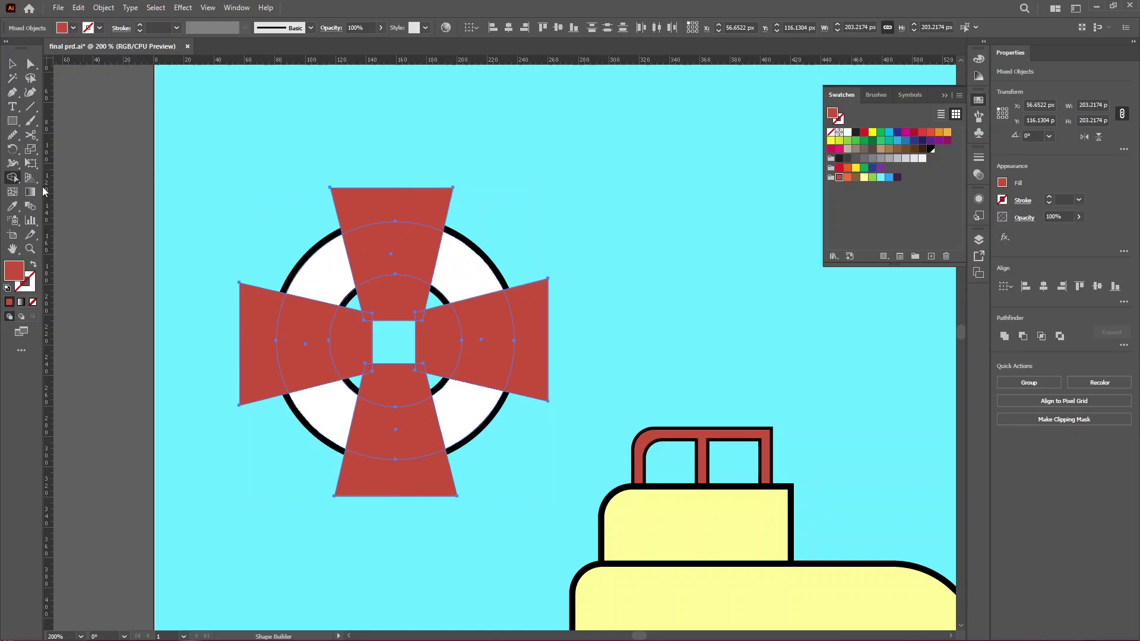
{"action": "left_click", "coordinate": [344, 205], "text": "alt"}
{"action": "left_click", "coordinate": [256, 332], "text": "alt"}
{"action": "left_click", "coordinate": [368, 478], "text": "alt"}
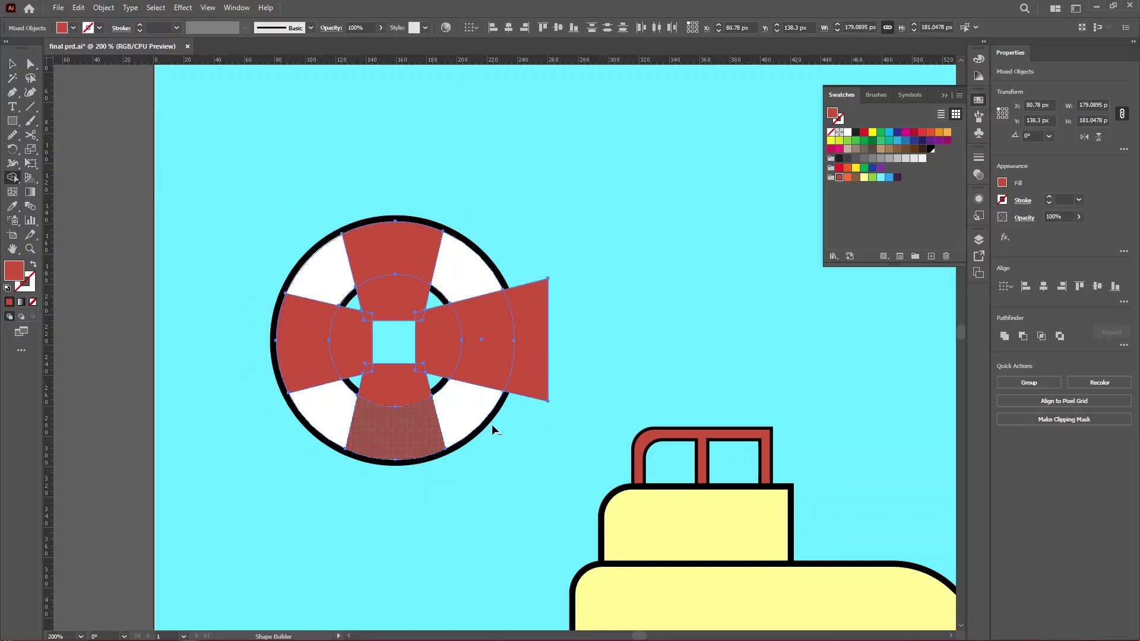
{"action": "left_click", "coordinate": [530, 339], "text": "alt"}
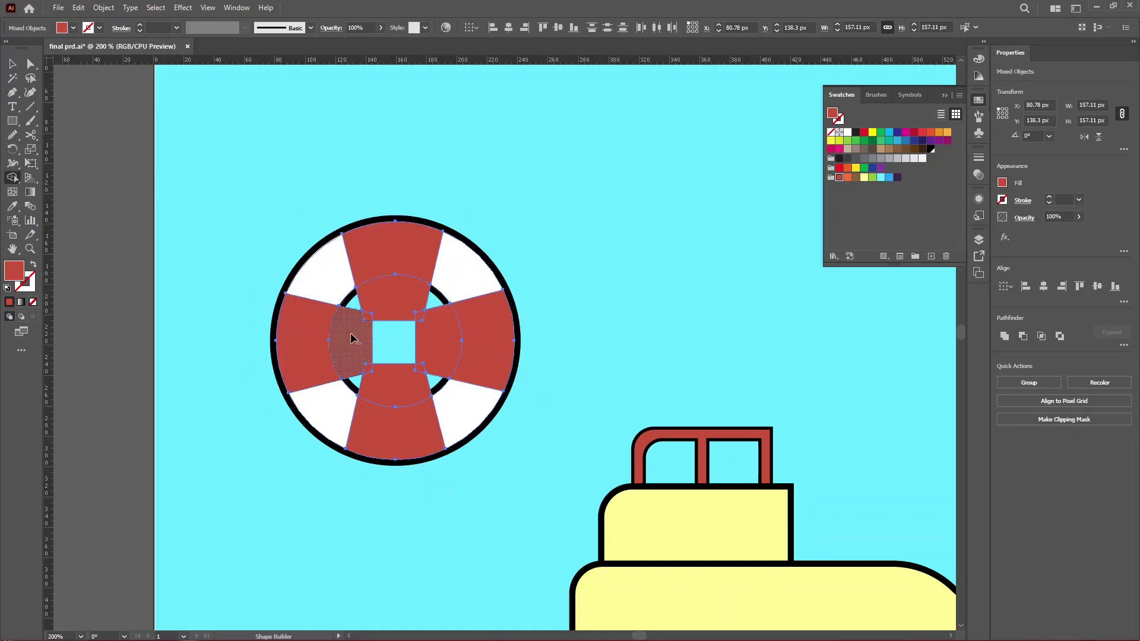
{"action": "left_click_drag", "start_coordinate": [351, 339], "coordinate": [453, 353]}
{"action": "key", "text": "v"}
Rotate the finished lifebuoy about 25° clockwise and move it onto the left part of the boat's hull
{"action": "left_click", "coordinate": [226, 191]}
{"action": "scroll", "coordinate": [373, 253], "scroll_direction": "down", "scroll_amount": 1}
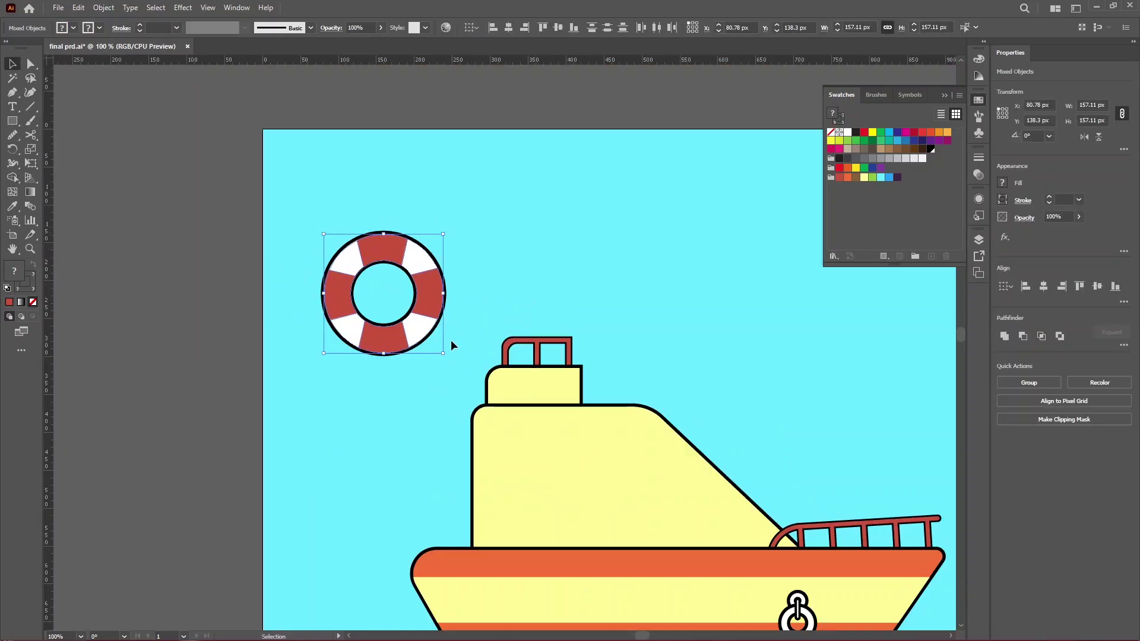
{"action": "left_click_drag", "start_coordinate": [449, 232], "coordinate": [469, 270]}
{"action": "scroll", "coordinate": [335, 324], "scroll_direction": "down", "scroll_amount": 1}
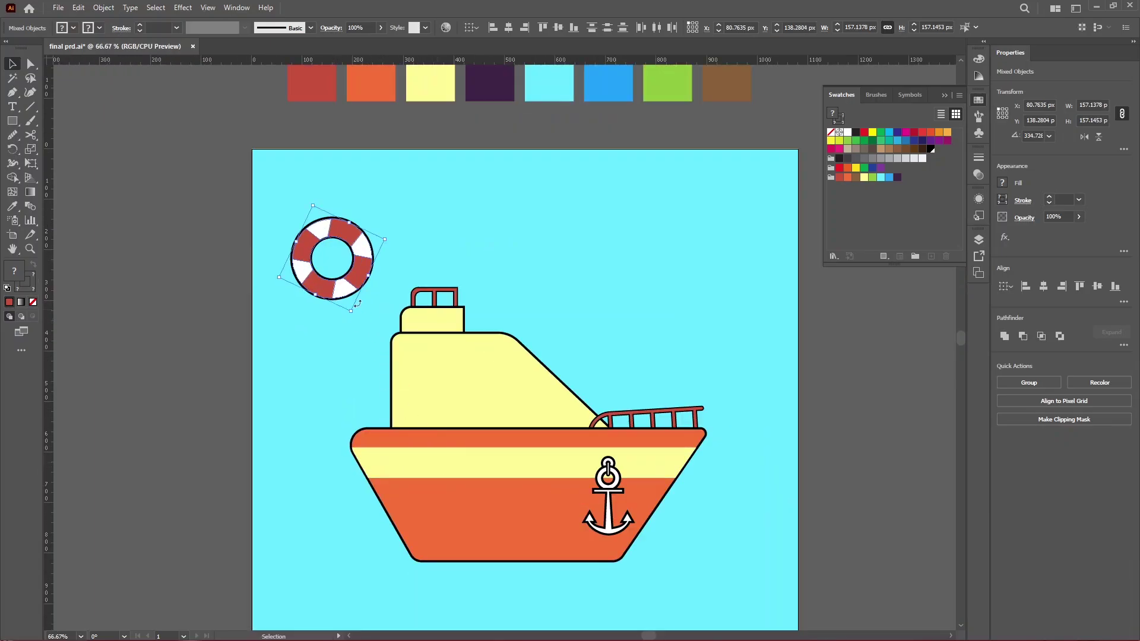
{"action": "left_click_drag", "start_coordinate": [343, 294], "coordinate": [452, 528]}
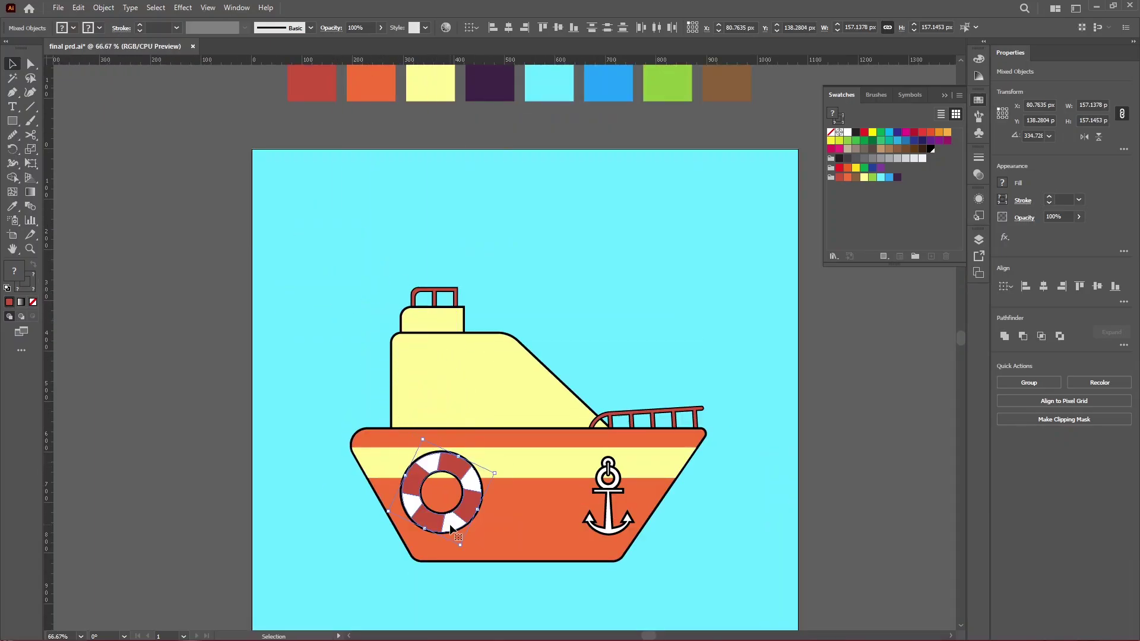
Scale down the lifebuoy on the hull and place a duplicate level with it on the right
{"action": "scroll", "coordinate": [441, 547], "scroll_direction": "up", "scroll_amount": 2}
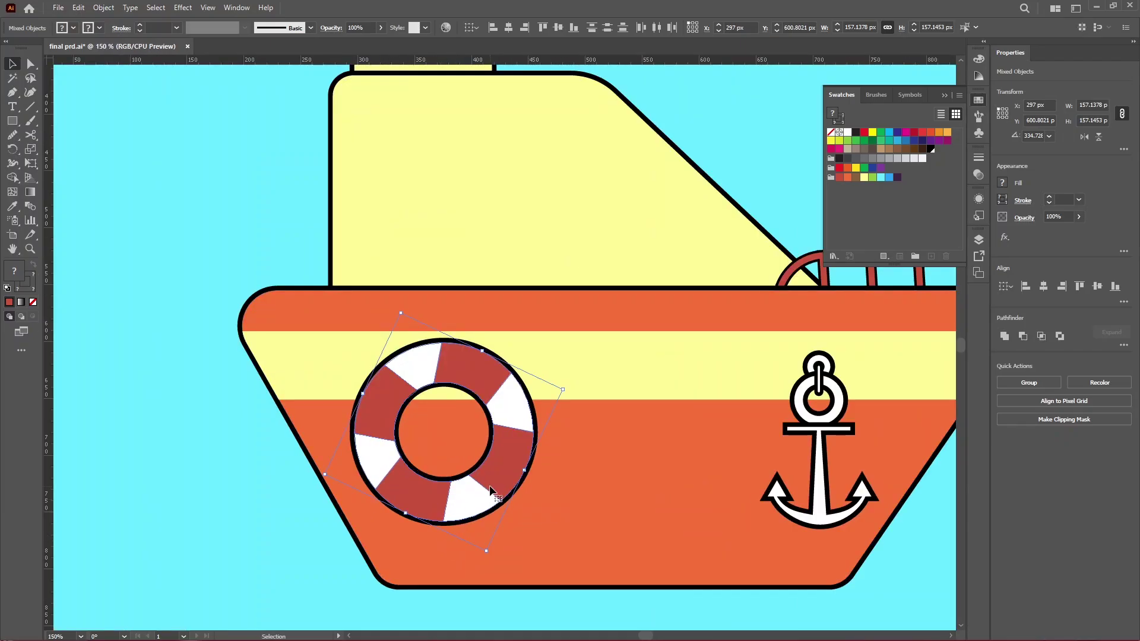
{"action": "left_click_drag", "start_coordinate": [488, 553], "coordinate": [469, 466]}
{"action": "left_click_drag", "start_coordinate": [422, 433], "coordinate": [584, 438]}
{"action": "key", "text": "ctrl+shift+a"}
{"action": "key", "text": "ctrl+minus"}
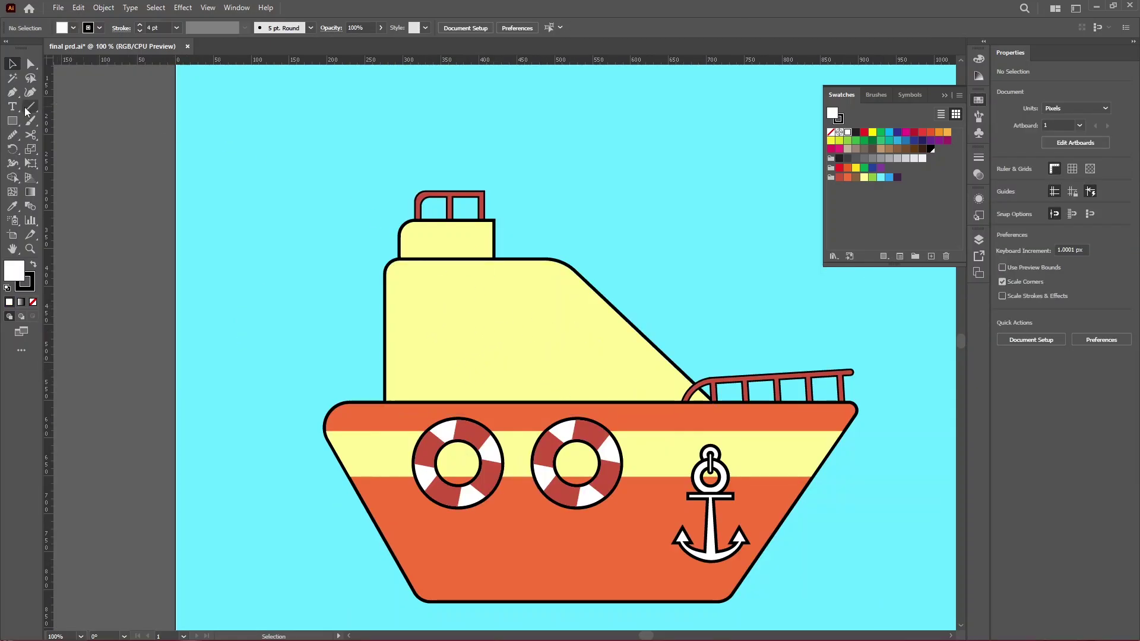
Draw a white circle about 53 px in diameter on the left of the cabin and set its outside stroke to 4 pt
{"action": "left_click_drag", "start_coordinate": [11, 121], "coordinate": [51, 149]}
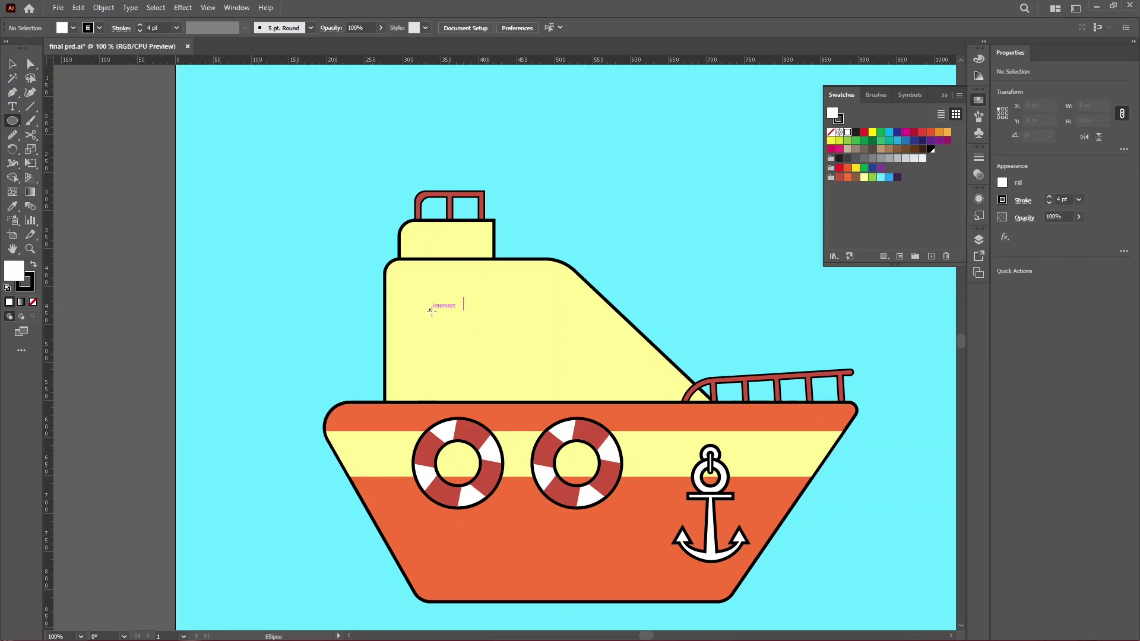
{"action": "mouse_move", "coordinate": [430, 310]}
{"action": "left_mouse_down"}
{"action": "mouse_move", "coordinate": [484, 362]}
{"action": "mouse_move", "coordinate": [475, 356]}
{"action": "left_mouse_up"}
{"action": "key", "text": "ctrl+plus"}
{"action": "key", "text": "ctrl+plus"}
{"action": "key", "text": "ctrl+plus"}
{"action": "key", "text": "ctrl+F10"}
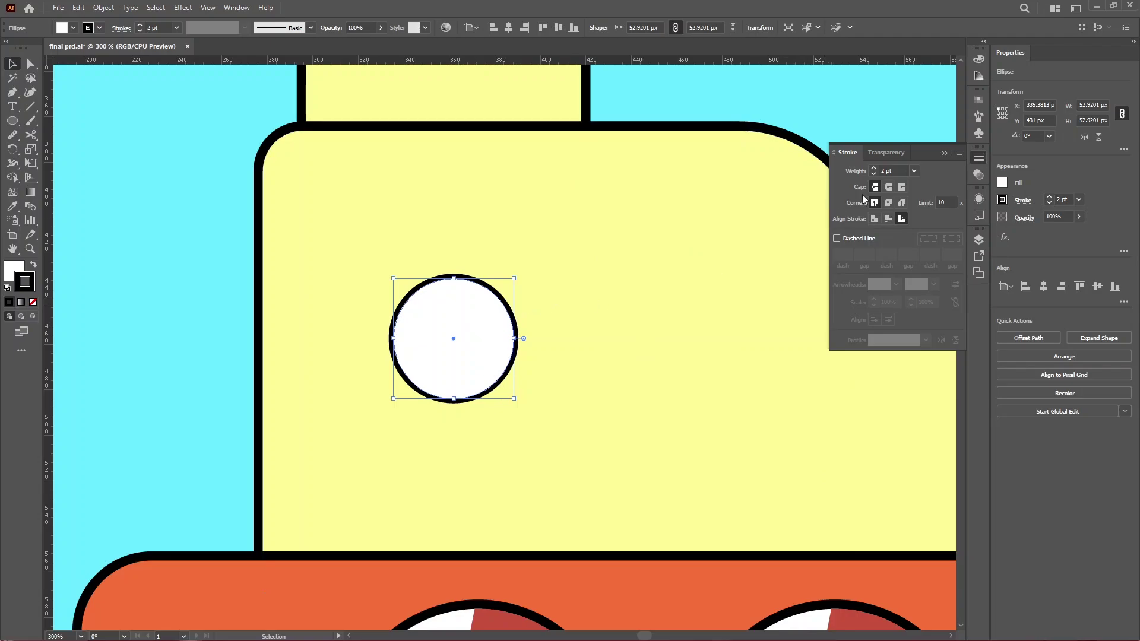
{"action": "left_click", "coordinate": [874, 169]}
{"action": "left_click", "coordinate": [874, 169]}
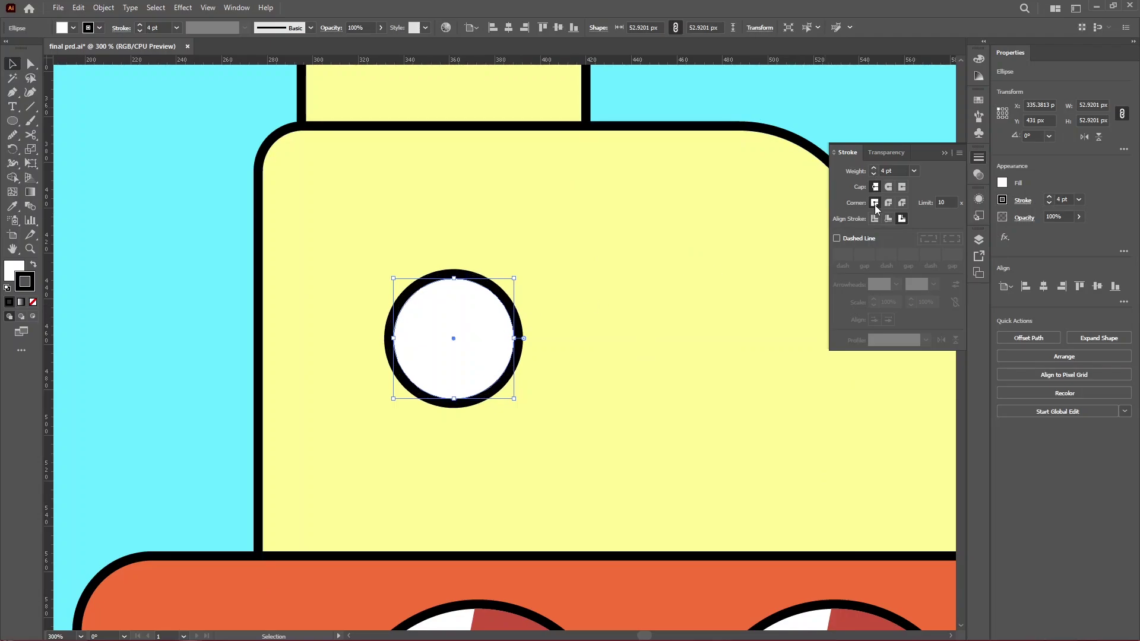
Create a concentric copy of the white circle enlarged to about 100 px and send it behind the original
{"action": "key", "text": "a"}
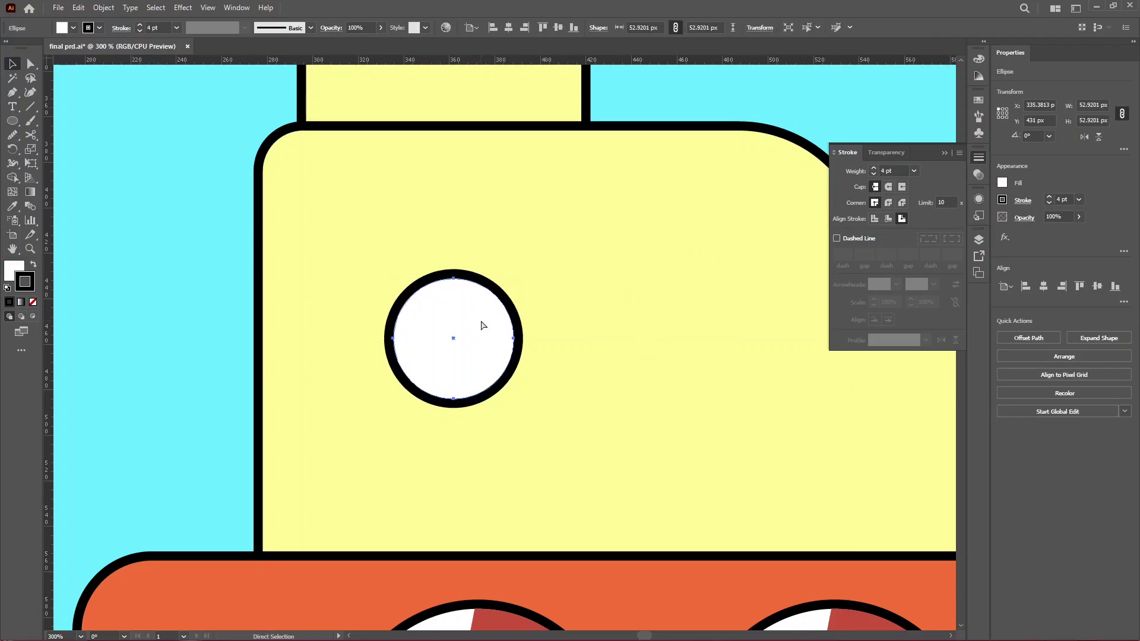
{"action": "key", "text": "v"}
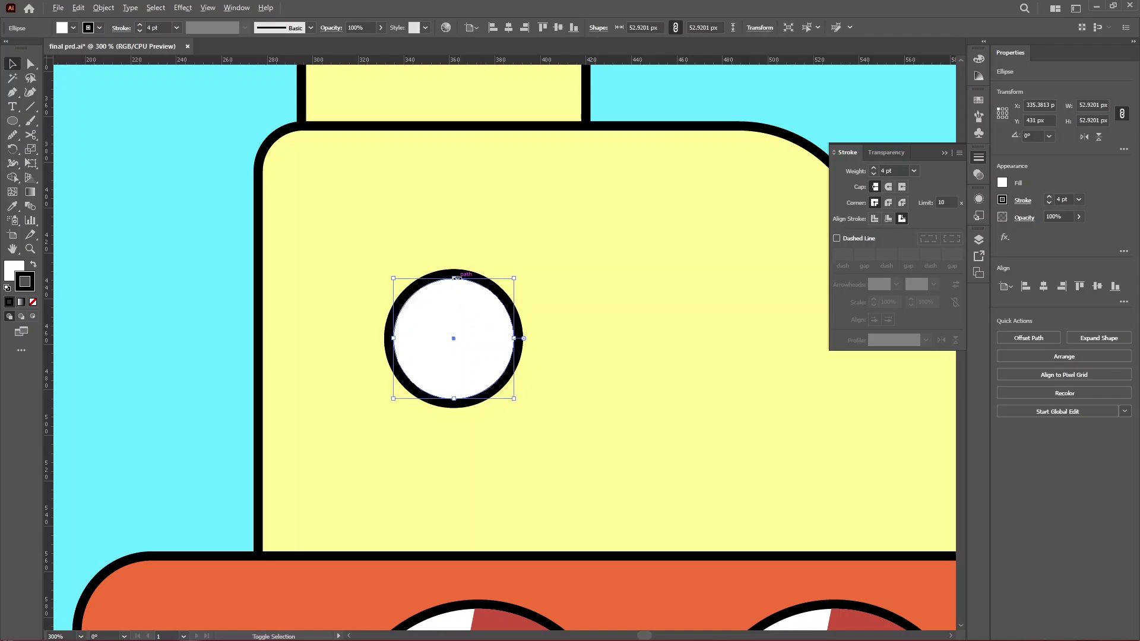
{"action": "left_click_drag", "start_coordinate": [455, 277], "coordinate": [453, 225]}
{"action": "key", "text": "a"}
{"action": "key", "text": "ctrl+["}
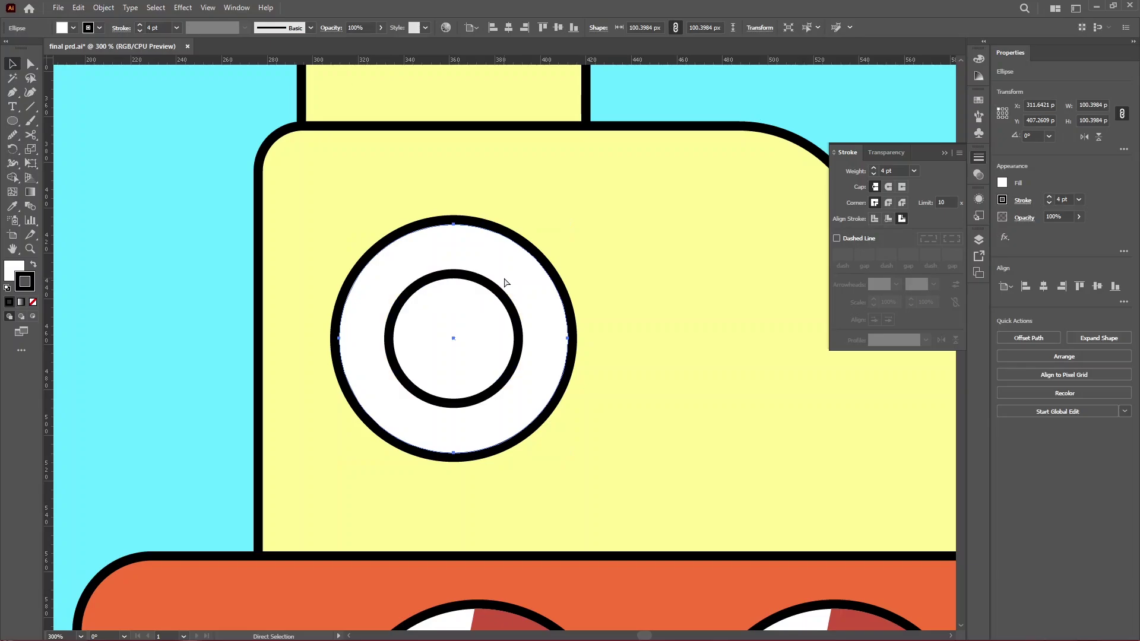
{"action": "key", "text": "v"}
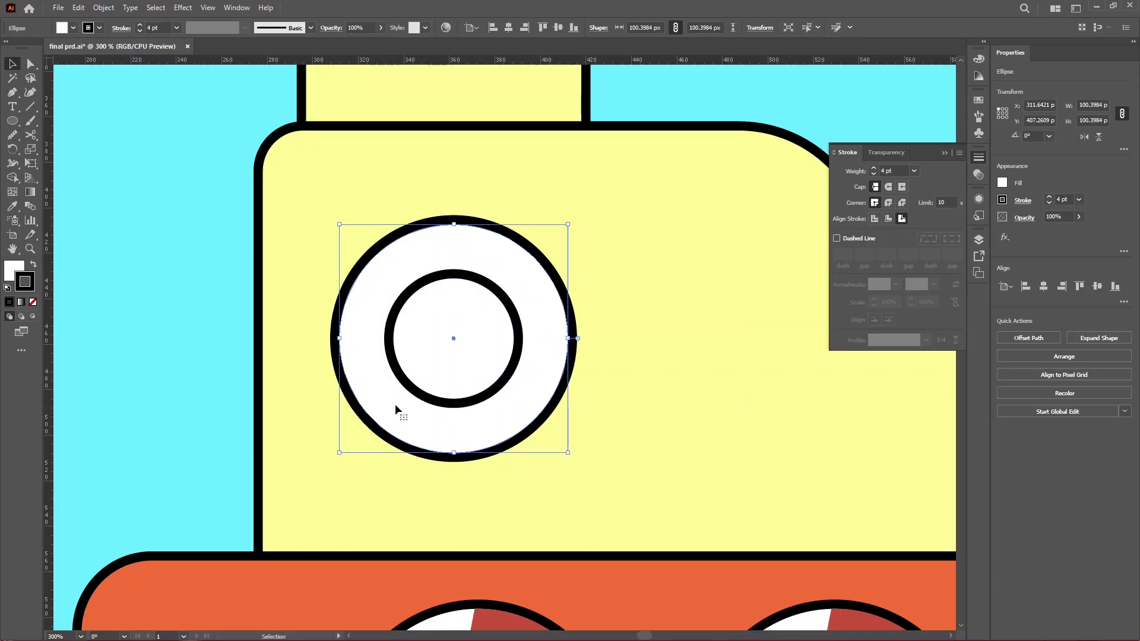
Fill the larger porthole circle with the orange swatch and deselect it
{"action": "key", "text": "ctrl+1"}
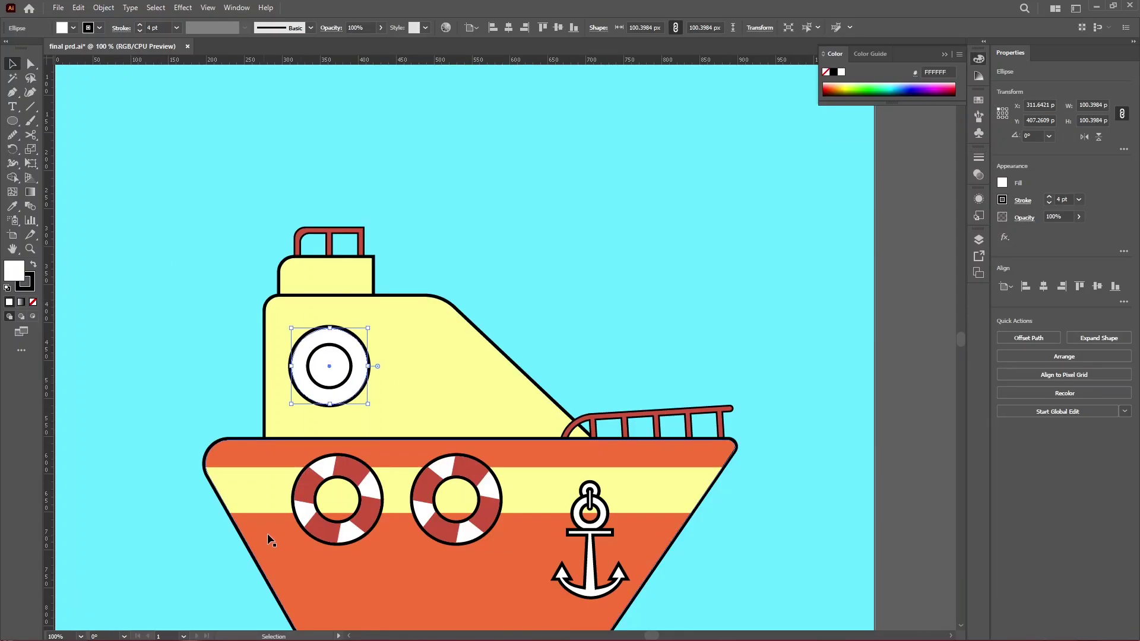
{"action": "left_click", "coordinate": [978, 116]}
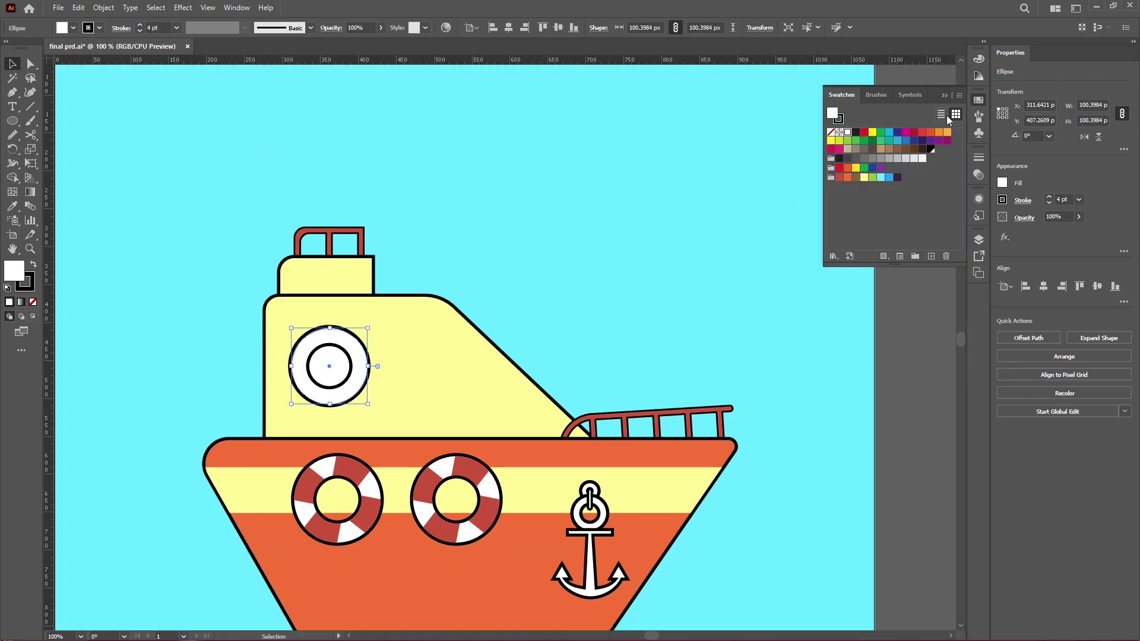
{"action": "left_click", "coordinate": [847, 177]}
{"action": "key", "text": "ctrl+shift+a"}
Shrink the orange outer circle about its center to leave a narrower ring around the white circle
{"action": "scroll", "coordinate": [329, 373], "scroll_direction": "up", "scroll_amount": 2}
{"action": "scroll", "coordinate": [351, 375], "scroll_direction": "up", "scroll_amount": 2}
{"action": "left_click", "coordinate": [354, 374]}
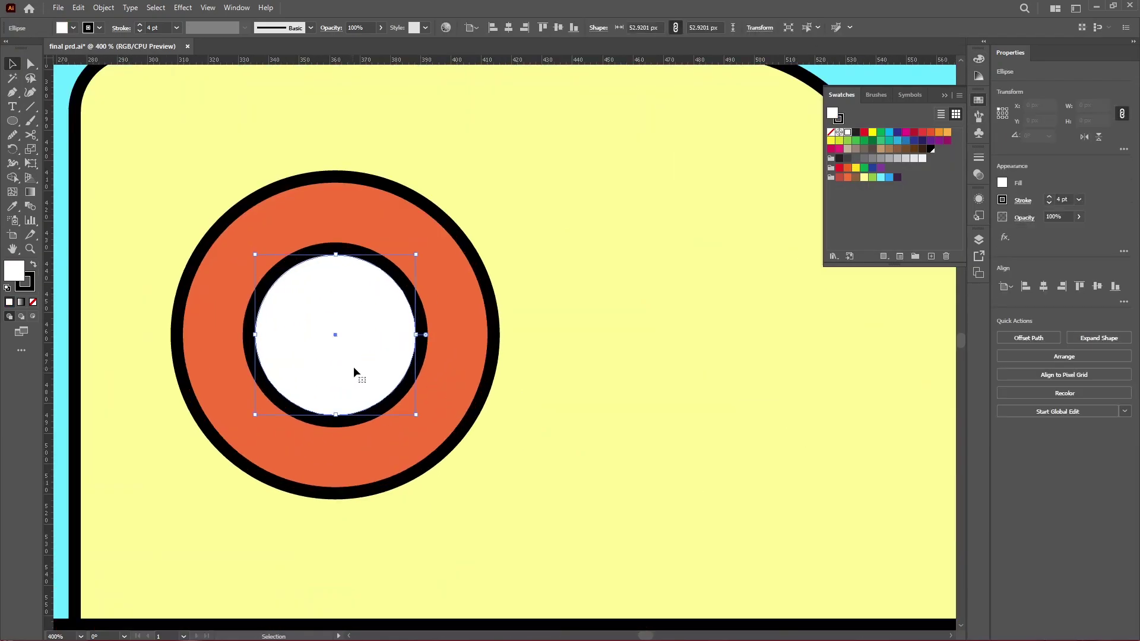
{"action": "key", "text": "ctrl+shift+a"}
{"action": "scroll", "coordinate": [381, 298], "scroll_direction": "down", "scroll_amount": 3}
{"action": "scroll", "coordinate": [381, 297], "scroll_direction": "up", "scroll_amount": 3}
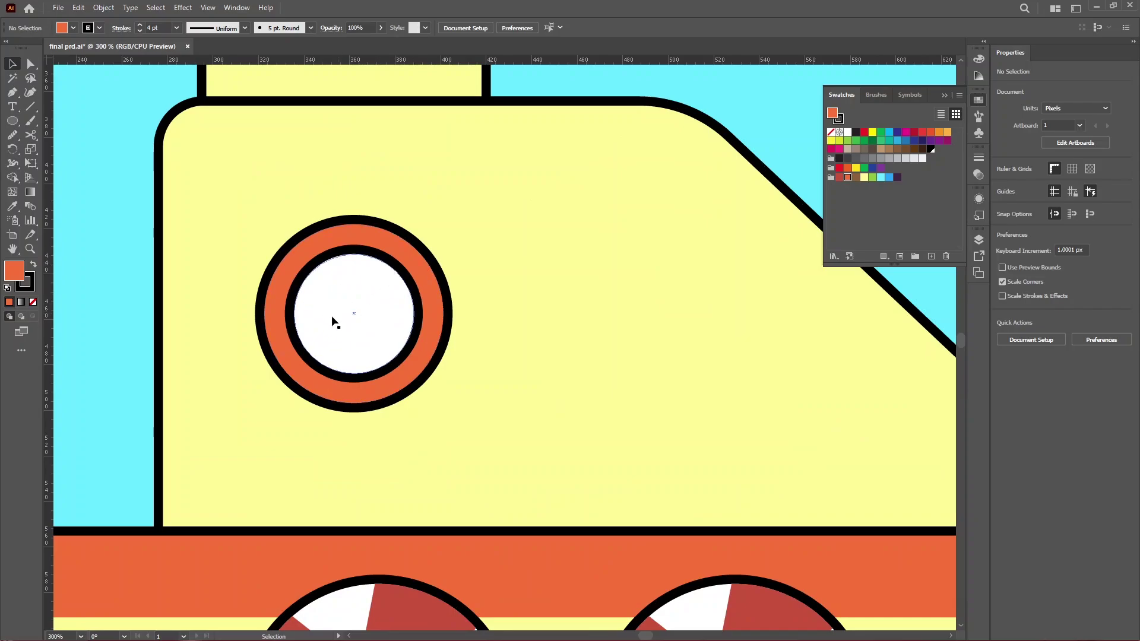
{"action": "scroll", "coordinate": [351, 297], "scroll_direction": "down", "scroll_amount": 2}
{"action": "scroll", "coordinate": [338, 308], "scroll_direction": "up", "scroll_amount": 3}
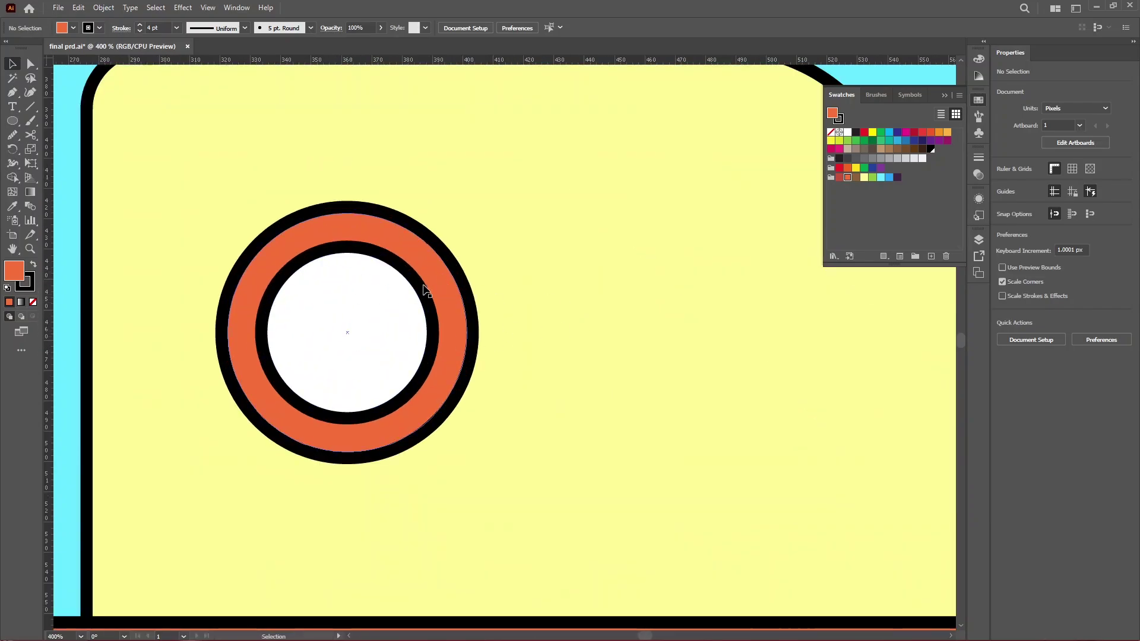
Draw a thin orange rectangle about 71 by 7 px across the porthole's upper edge and remove its stroke
{"action": "left_click_drag", "start_coordinate": [13, 121], "coordinate": [63, 125]}
{"action": "mouse_move", "coordinate": [188, 210]}
{"action": "left_mouse_down"}
{"action": "mouse_move", "coordinate": [419, 229]}
{"action": "mouse_move", "coordinate": [404, 232]}
{"action": "left_mouse_up"}
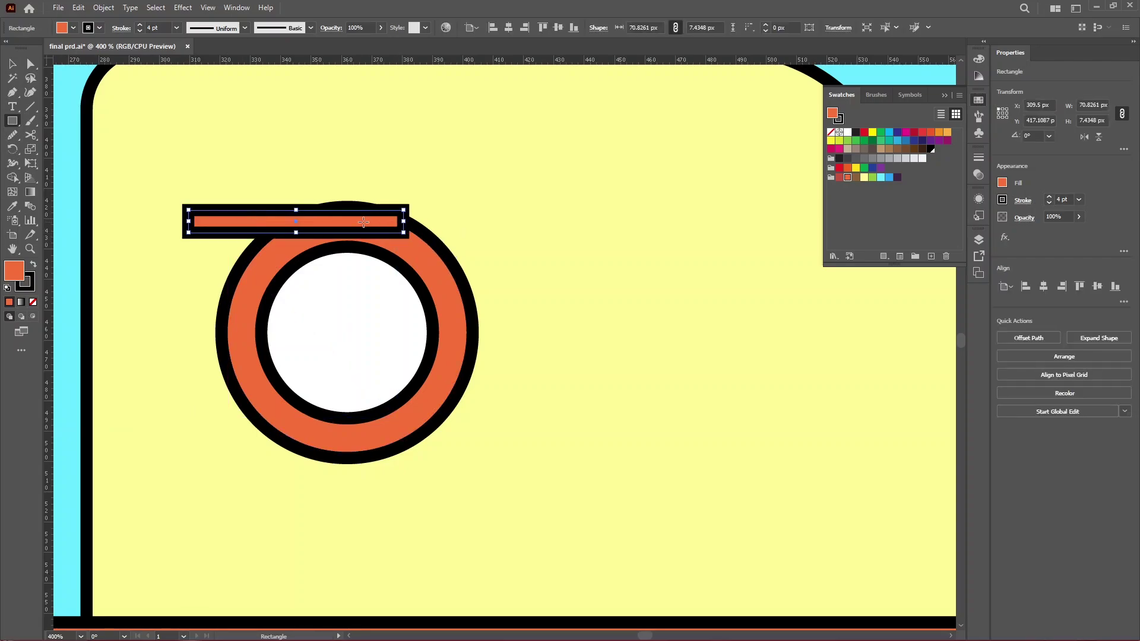
{"action": "left_click", "coordinate": [31, 283]}
{"action": "left_click", "coordinate": [34, 302]}
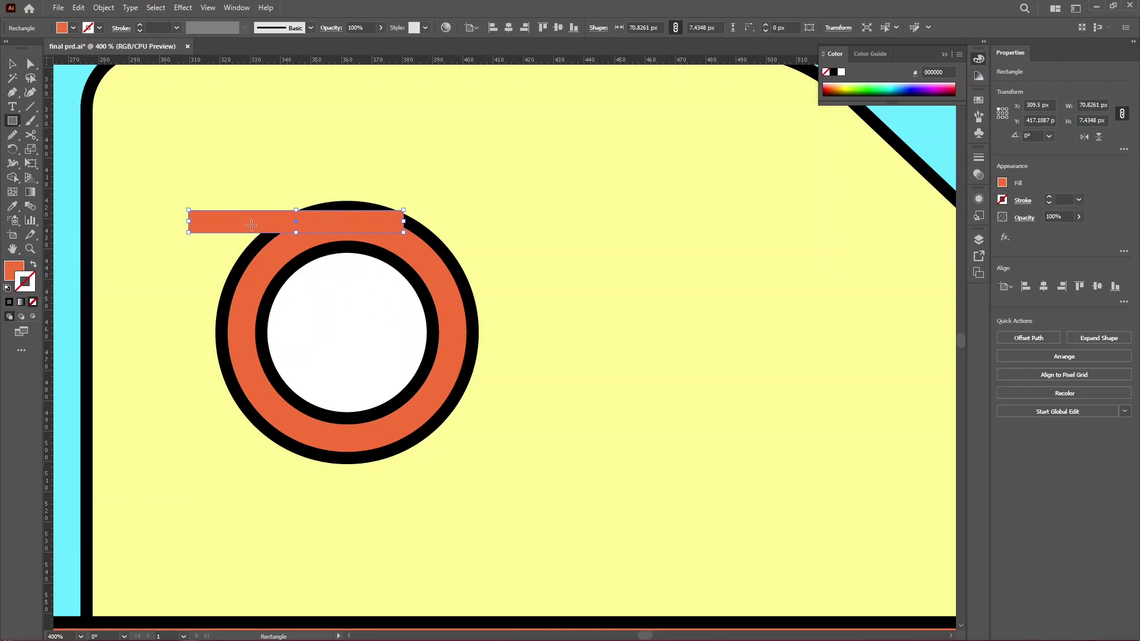
{"action": "key", "text": "v"}
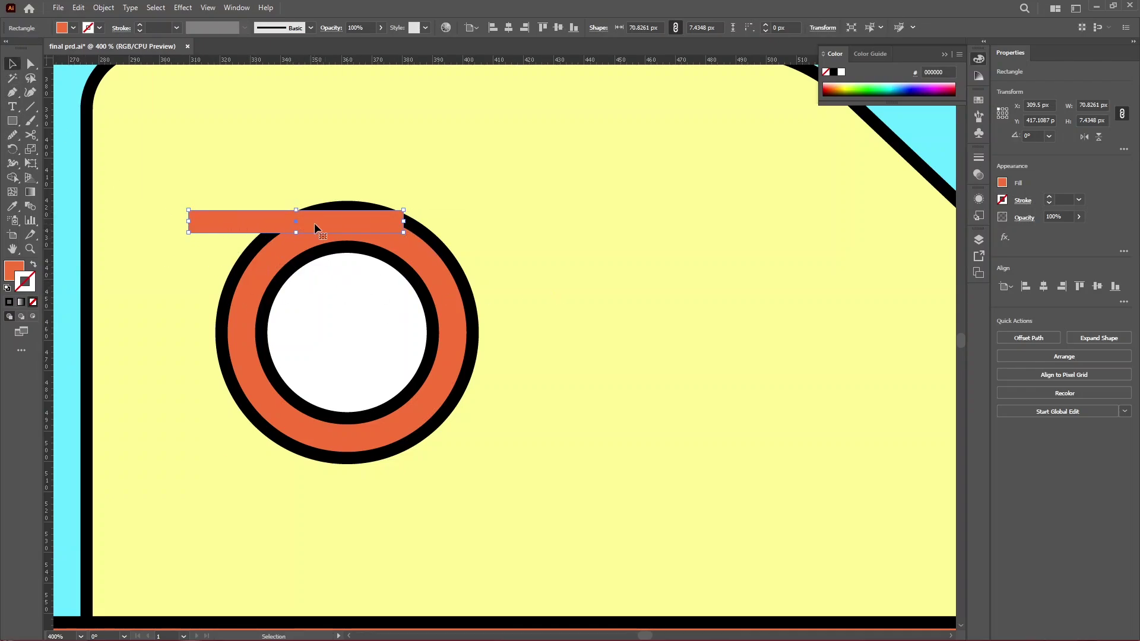
Fill the thin rectangle black, rotate it 45°, and copy it into three diagonal stripes of increasing thickness across the porthole
{"action": "left_click_drag", "start_coordinate": [315, 222], "coordinate": [363, 254]}
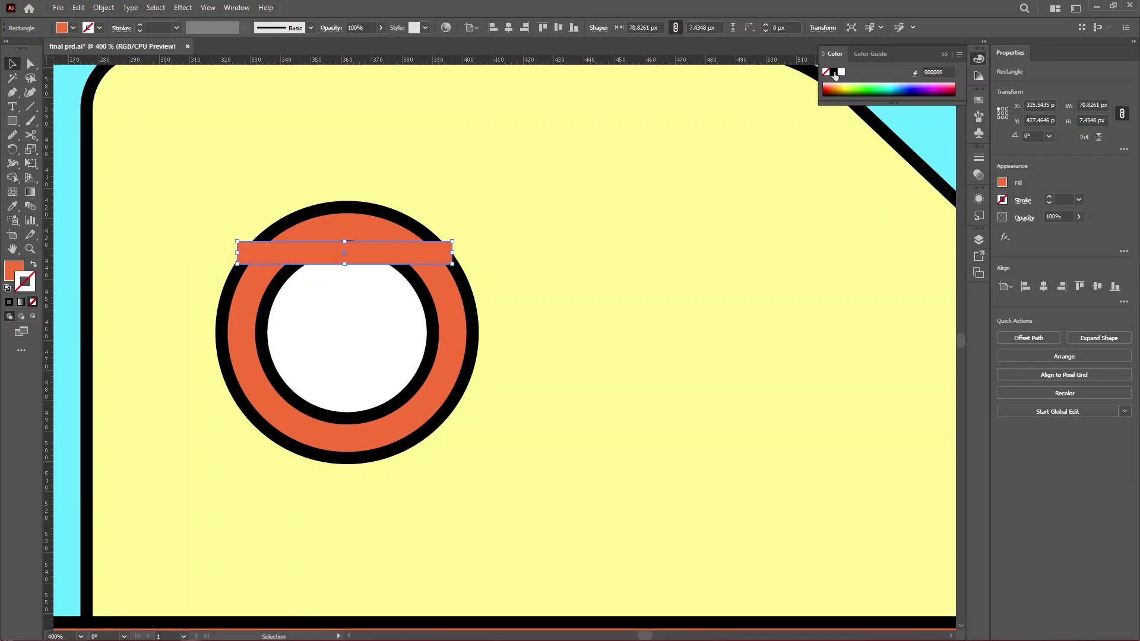
{"action": "left_click_drag", "start_coordinate": [834, 74], "coordinate": [414, 169]}
{"action": "left_click_drag", "start_coordinate": [373, 233], "coordinate": [416, 401]}
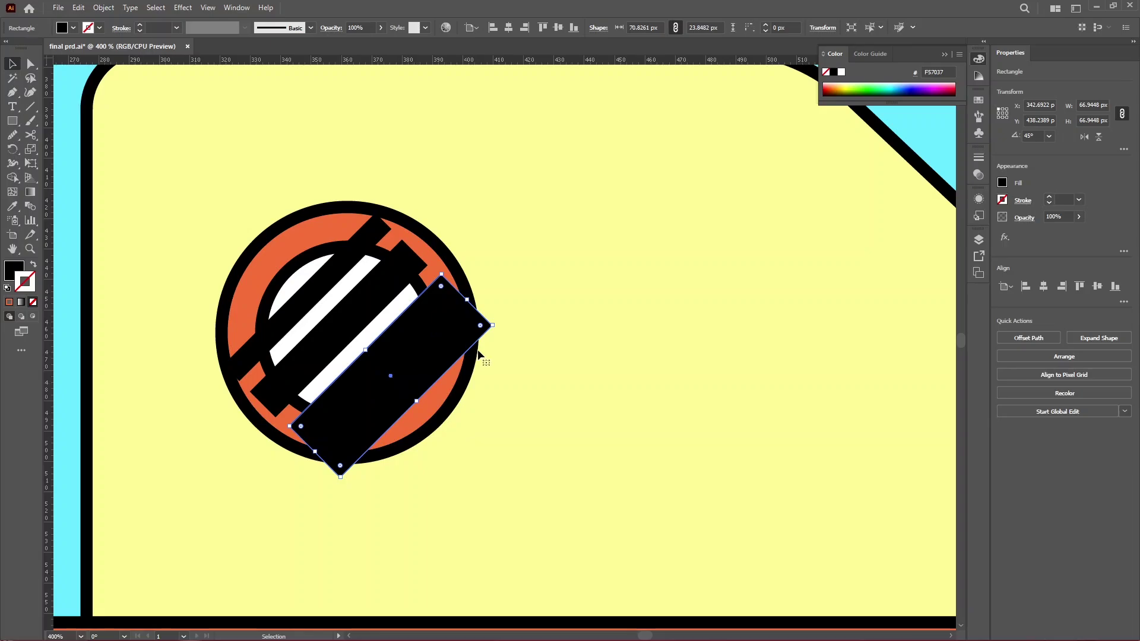
Space the diagonal stripes across the porthole glass and adjust their thicknesses, making the middle one about 7 px thick
{"action": "key", "text": "ctrl+equal"}
{"action": "left_click_drag", "start_coordinate": [367, 351], "coordinate": [380, 371]}
{"action": "left_click", "coordinate": [300, 297]}
{"action": "left_click_drag", "start_coordinate": [300, 296], "coordinate": [437, 399]}
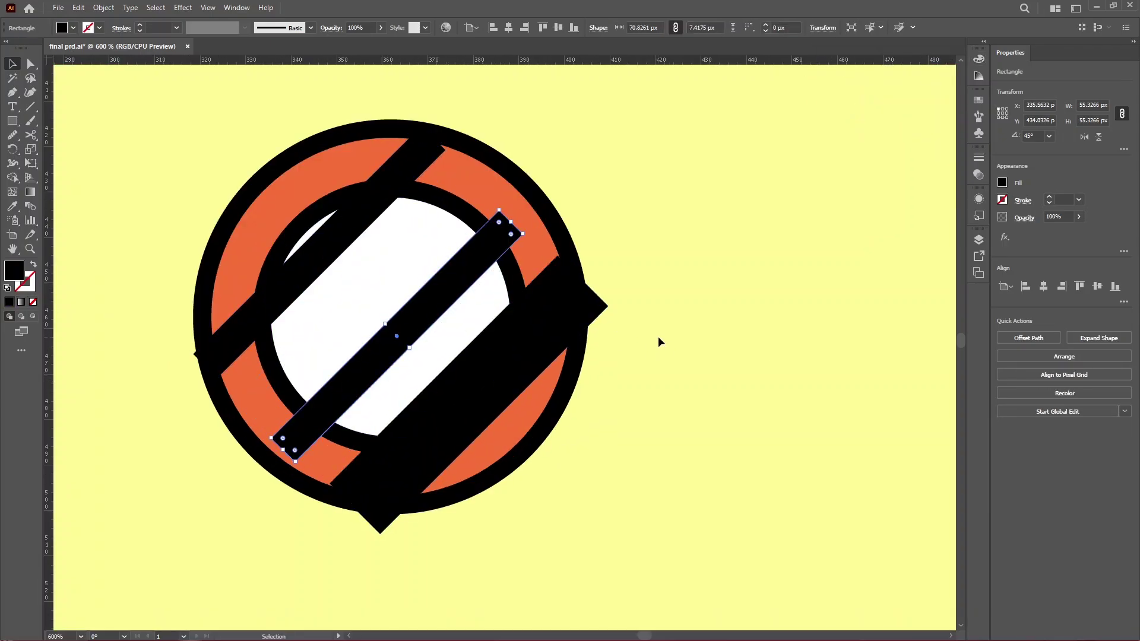
Trim off the parts of the three stripes that extend outside the white circle with the Shape Builder tool
{"action": "left_click", "coordinate": [390, 281]}
{"action": "key", "text": "ctrl+bracketright"}
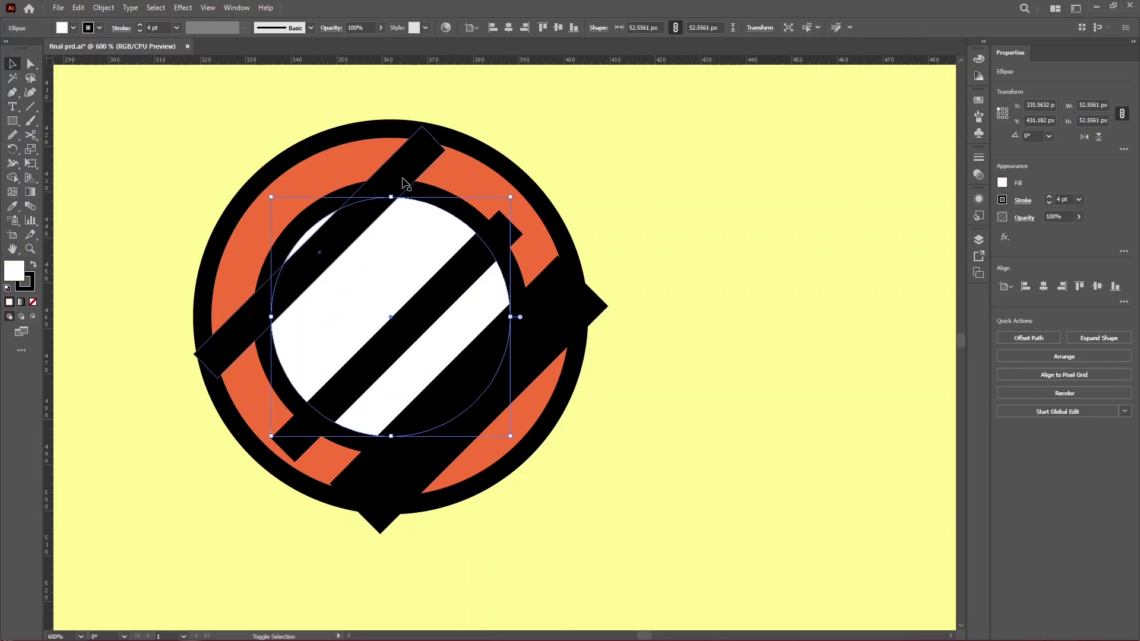
{"action": "left_click", "coordinate": [402, 182], "text": "shift"}
{"action": "left_click", "coordinate": [552, 288], "text": "shift"}
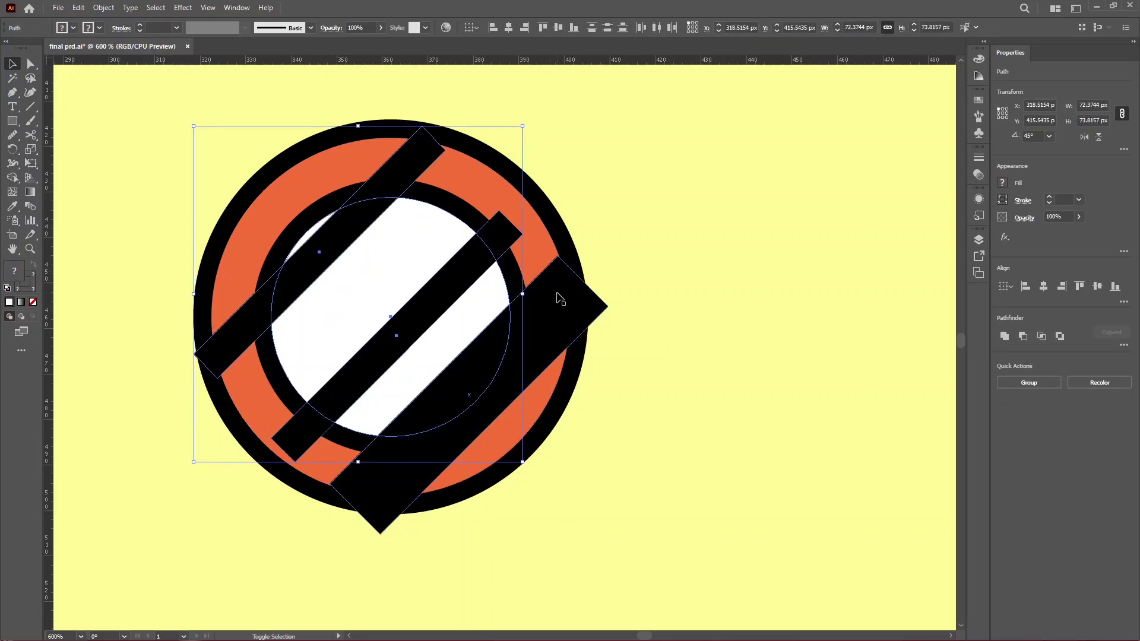
{"action": "left_click", "coordinate": [560, 298], "text": "shift"}
{"action": "left_click", "coordinate": [13, 178]}
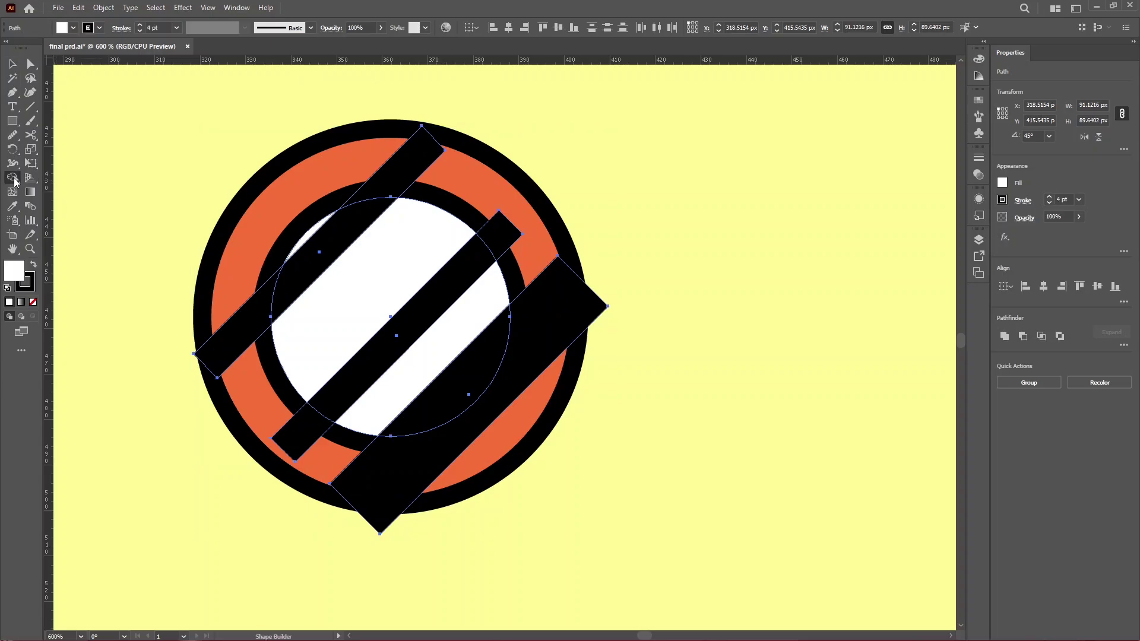
{"action": "left_click", "coordinate": [241, 334], "text": "alt"}
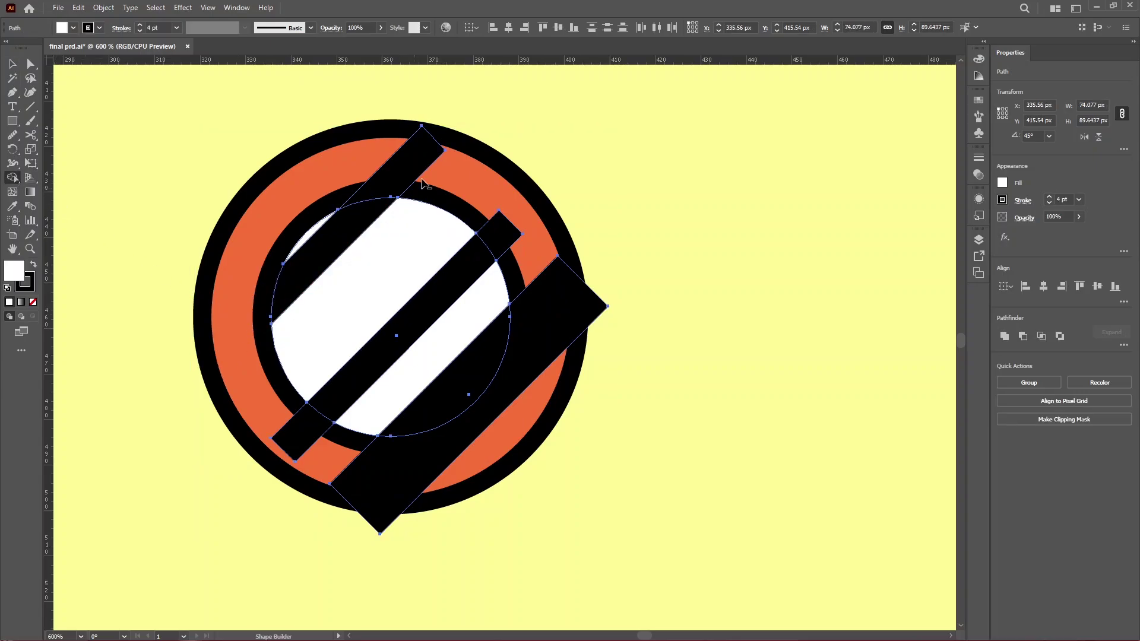
{"action": "left_click", "coordinate": [416, 158], "text": "alt"}
{"action": "left_click", "coordinate": [498, 229], "text": "alt"}
{"action": "left_click", "coordinate": [543, 295], "text": "alt"}
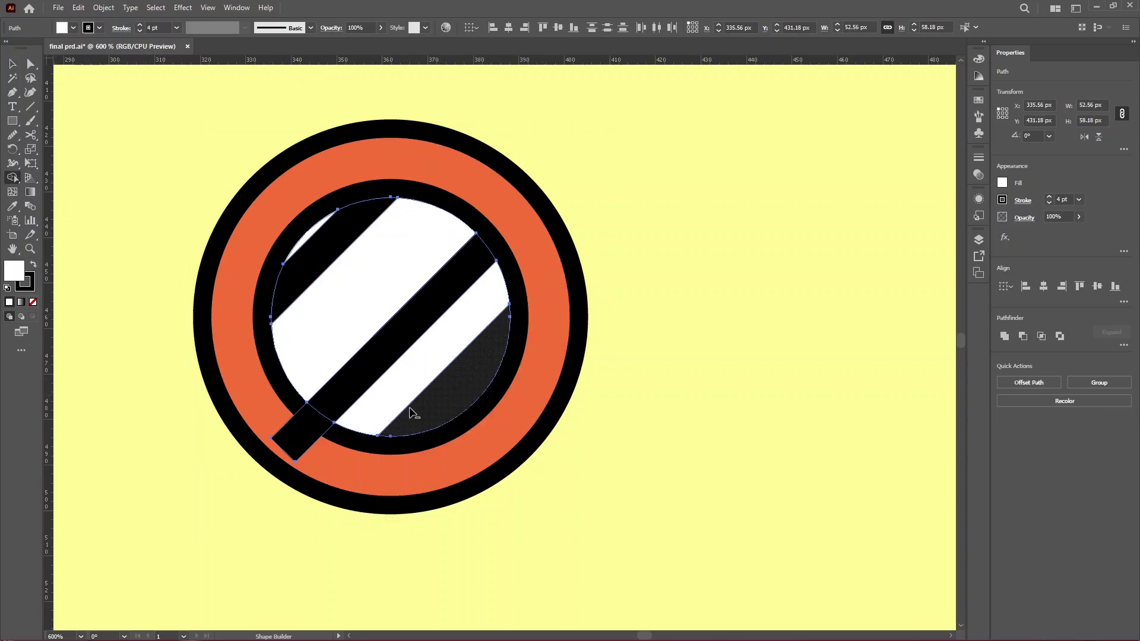
{"action": "left_click", "coordinate": [292, 420], "text": "alt"}
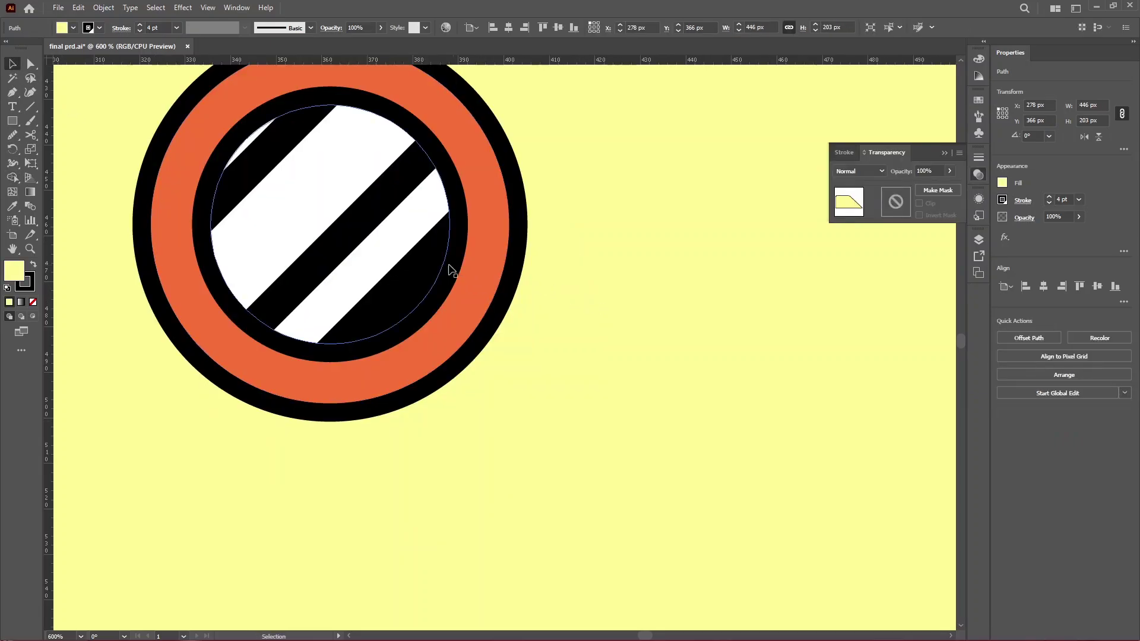
Lower the opacity of the black glass stripes to 18% and deselect them
{"action": "left_click", "coordinate": [341, 255]}
{"action": "left_click", "coordinate": [257, 168], "text": "shift"}
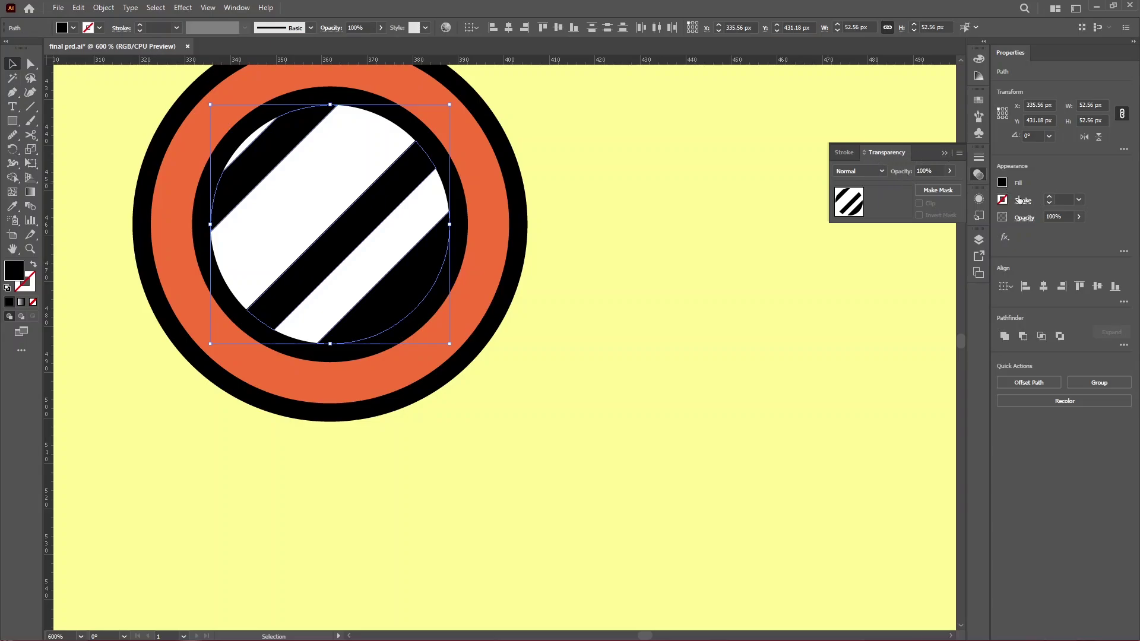
{"action": "left_click", "coordinate": [1079, 217]}
{"action": "left_click_drag", "start_coordinate": [1050, 235], "coordinate": [1043, 235]}
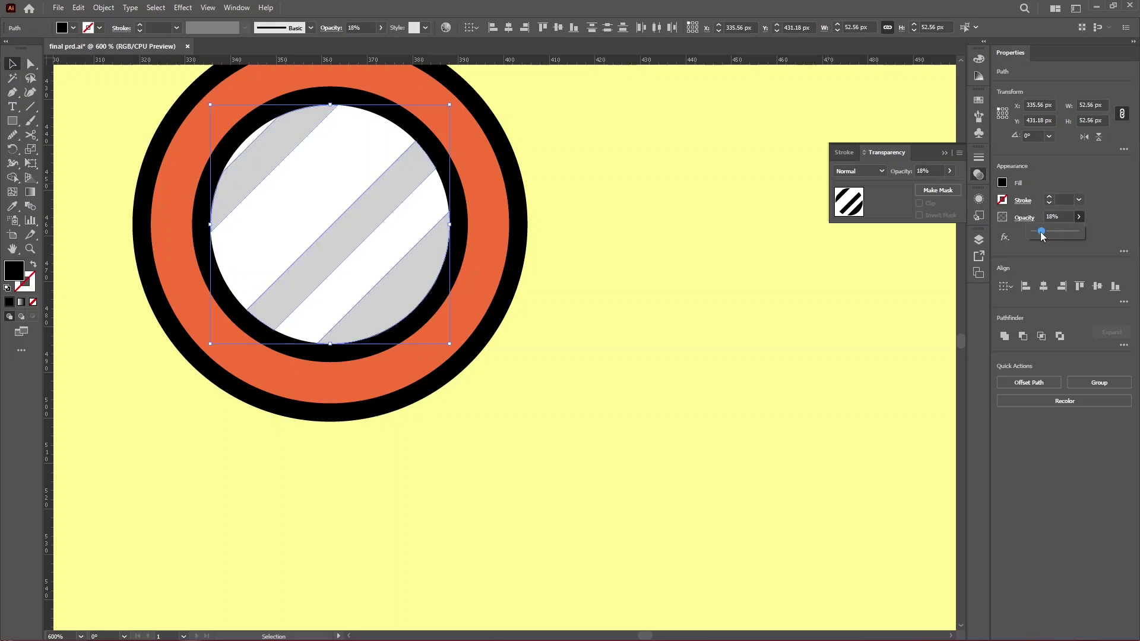
{"action": "key", "text": "ctrl+shift+a"}
Group the finished porthole's parts and place a level copy beside it on the cabin, toward the bow
{"action": "scroll", "coordinate": [292, 275], "scroll_direction": "down", "scroll_amount": 5}
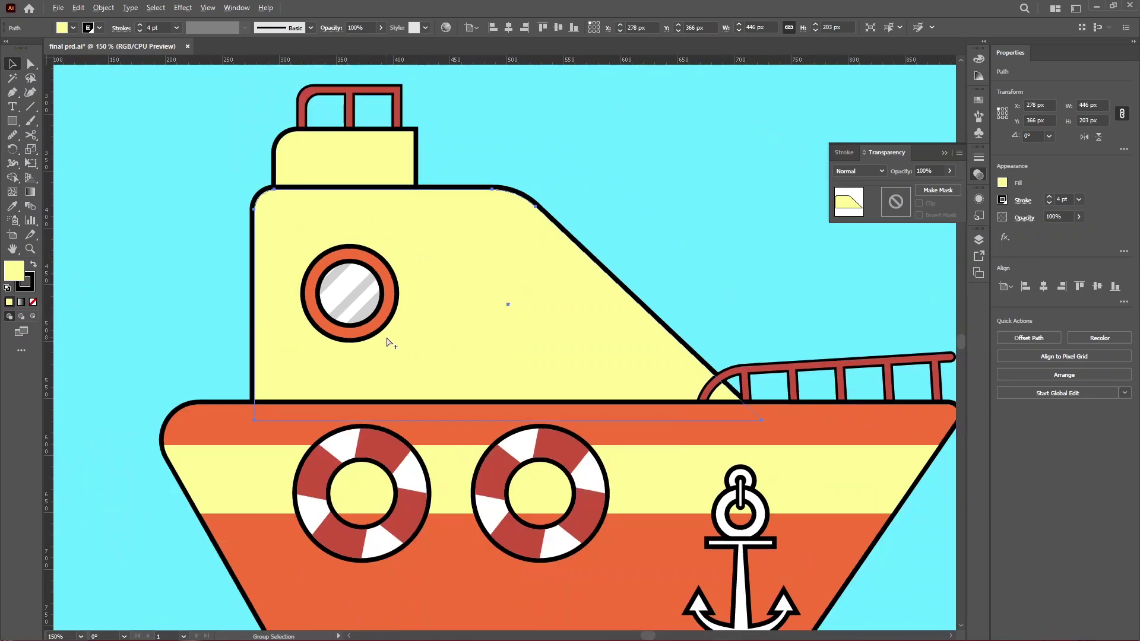
{"action": "scroll", "coordinate": [369, 338], "scroll_direction": "up", "scroll_amount": 3}
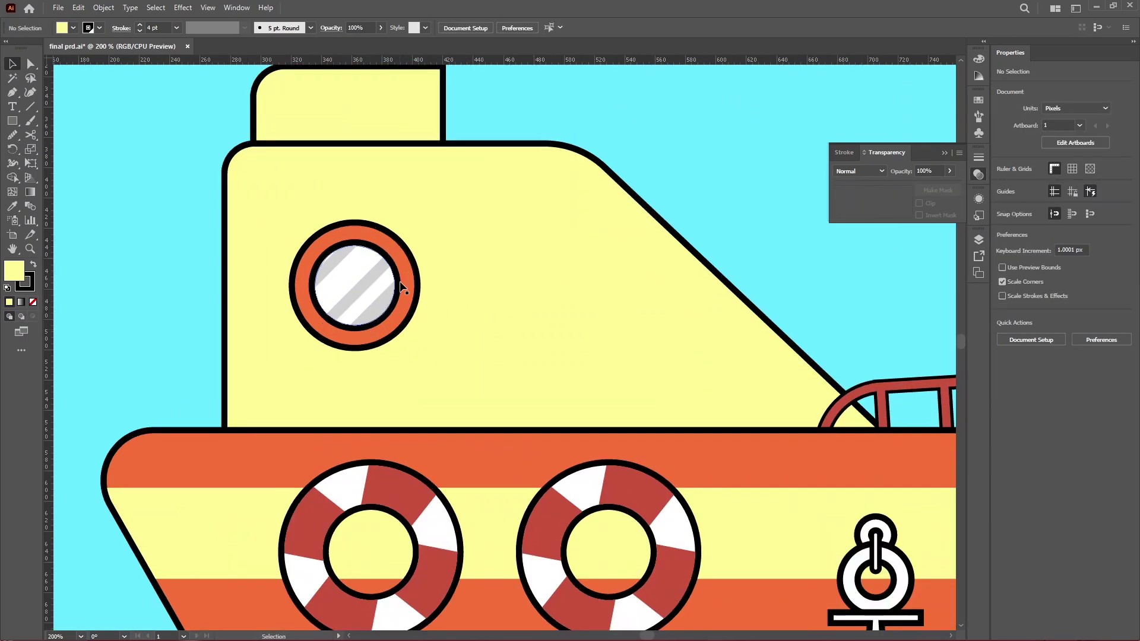
{"action": "scroll", "coordinate": [411, 309], "scroll_direction": "down", "scroll_amount": 1}
{"action": "scroll", "coordinate": [410, 308], "scroll_direction": "down", "scroll_amount": 1}
{"action": "left_click", "coordinate": [380, 309]}
{"action": "key", "text": "v"}
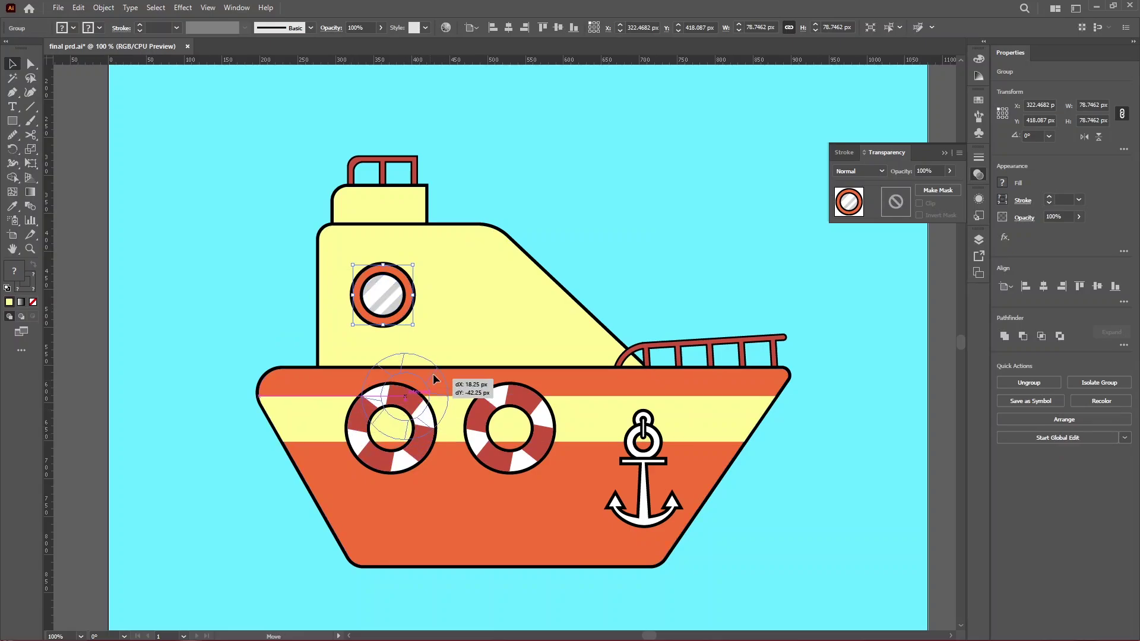
{"action": "left_click_drag", "start_coordinate": [411, 415], "coordinate": [433, 373]}
{"action": "key", "text": "ctrl+z"}
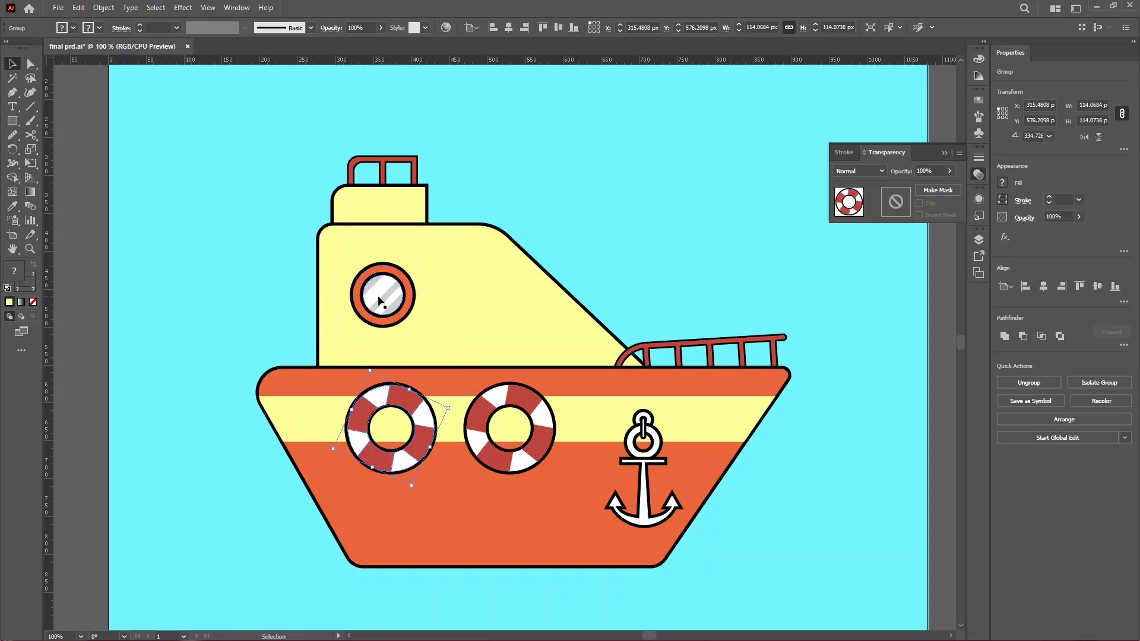
{"action": "left_click", "coordinate": [398, 301]}
{"action": "left_click_drag", "start_coordinate": [397, 300], "coordinate": [477, 300]}
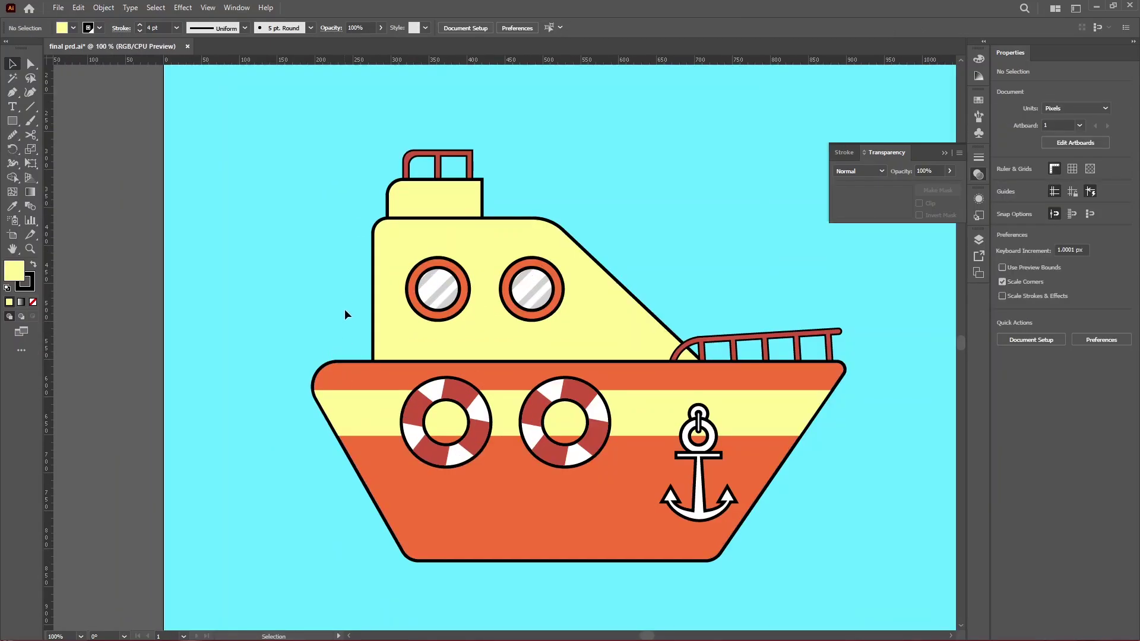
Draw a rectangle about 25 by 8 px on the deck behind the cabin, filled white without a stroke
{"action": "key", "text": "m"}
{"action": "scroll", "coordinate": [331, 364], "scroll_direction": "up", "scroll_amount": 3}
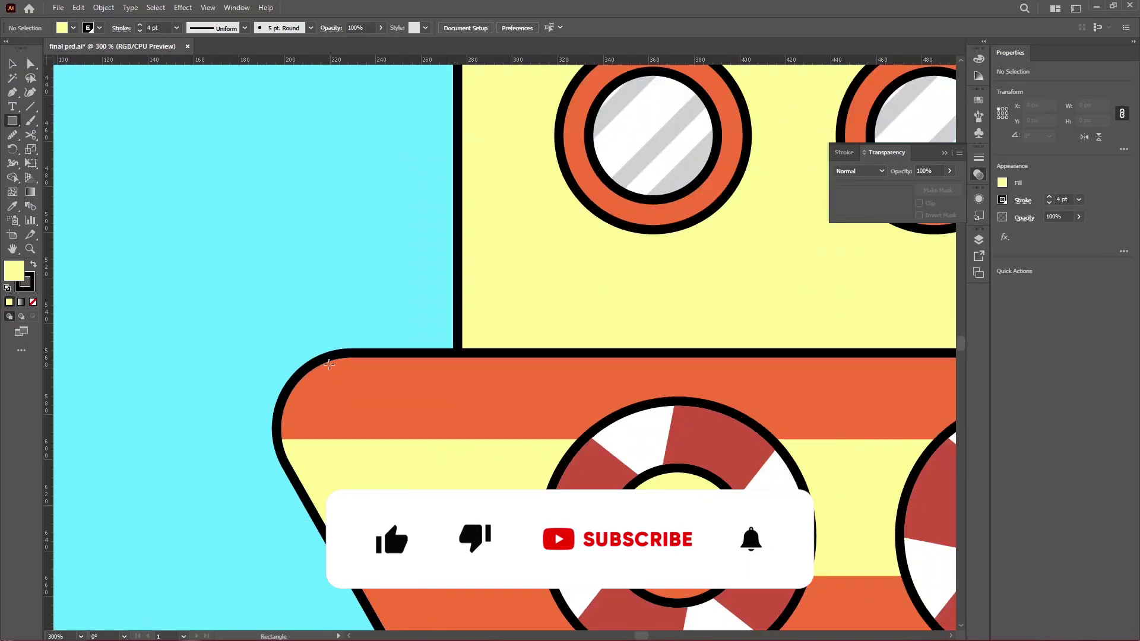
{"action": "left_click_drag", "start_coordinate": [358, 339], "coordinate": [416, 359]}
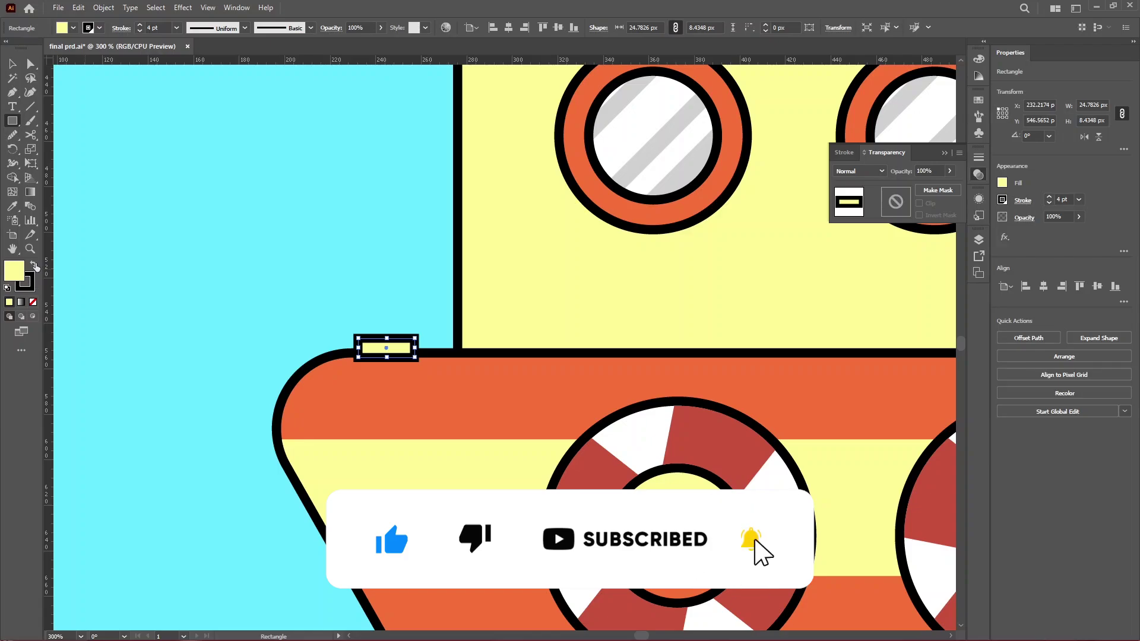
{"action": "left_click", "coordinate": [33, 265]}
{"action": "left_click", "coordinate": [33, 302]}
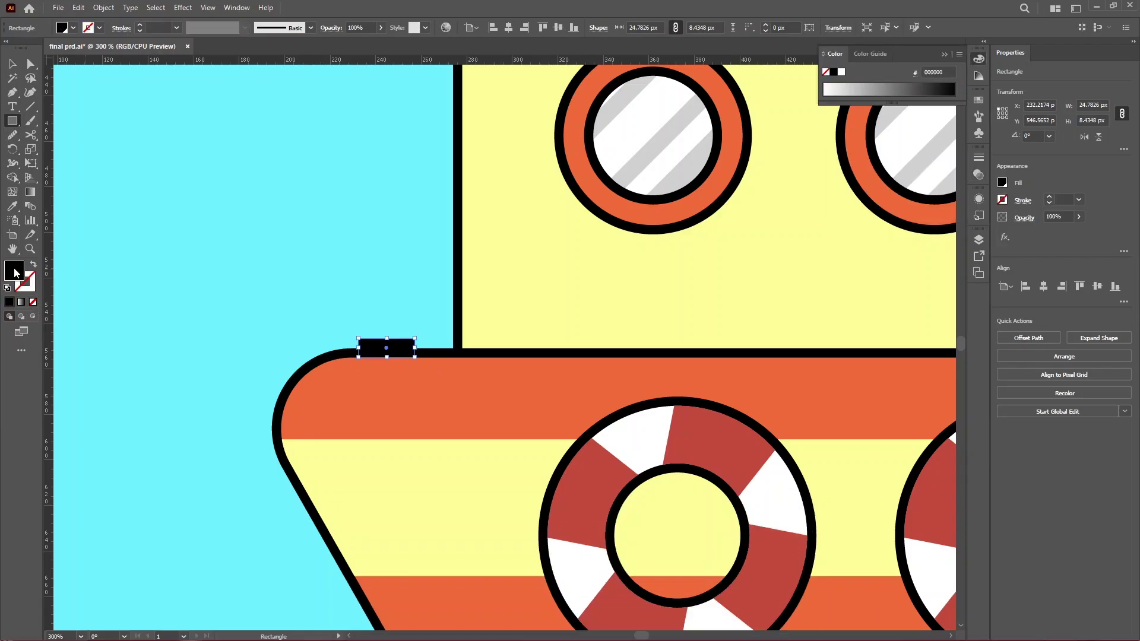
{"action": "left_click", "coordinate": [841, 72]}
{"action": "key", "text": "v"}
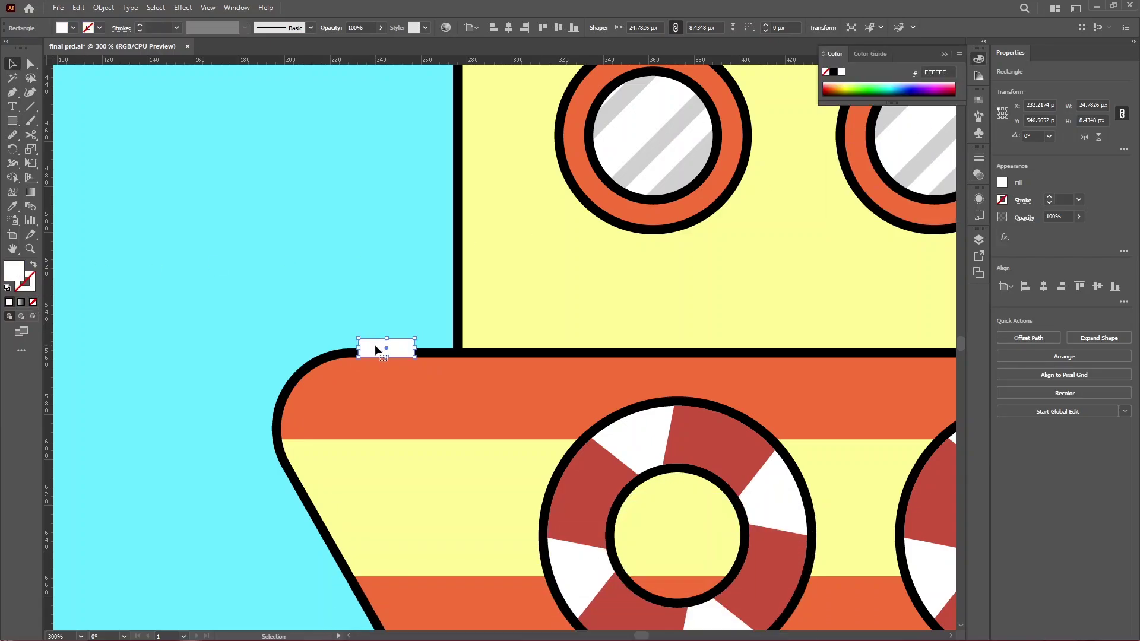
Copy the white rectangle, rotate the copy 90°, and reshape it into a tall, thin pole standing on the base
{"action": "key", "text": "a"}
{"action": "key", "text": "v"}
{"action": "left_click_drag", "start_coordinate": [409, 322], "coordinate": [380, 305]}
{"action": "scroll", "coordinate": [380, 306], "scroll_direction": "down", "scroll_amount": 2}
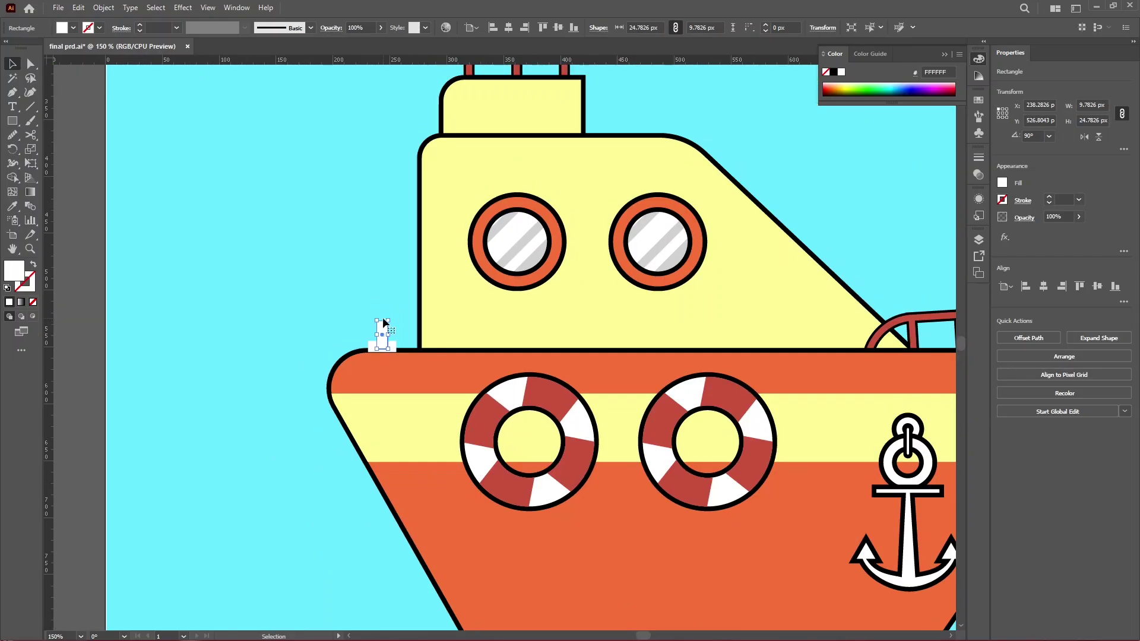
{"action": "left_click_drag", "start_coordinate": [388, 347], "coordinate": [383, 221]}
{"action": "scroll", "coordinate": [383, 314], "scroll_direction": "up", "scroll_amount": 2}
{"action": "left_click", "coordinate": [409, 333]}
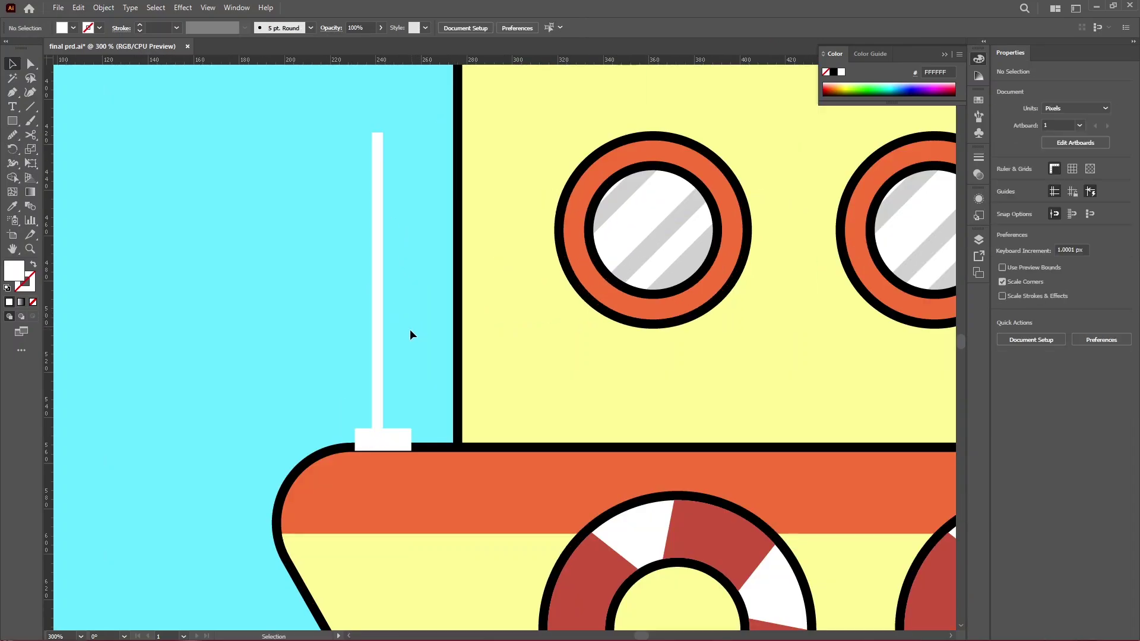
Center the pole horizontally on its white base and deselect both shapes
{"action": "scroll", "coordinate": [406, 333], "scroll_direction": "down", "scroll_amount": 1}
{"action": "scroll", "coordinate": [380, 394], "scroll_direction": "up", "scroll_amount": 3}
{"action": "left_click", "coordinate": [429, 411]}
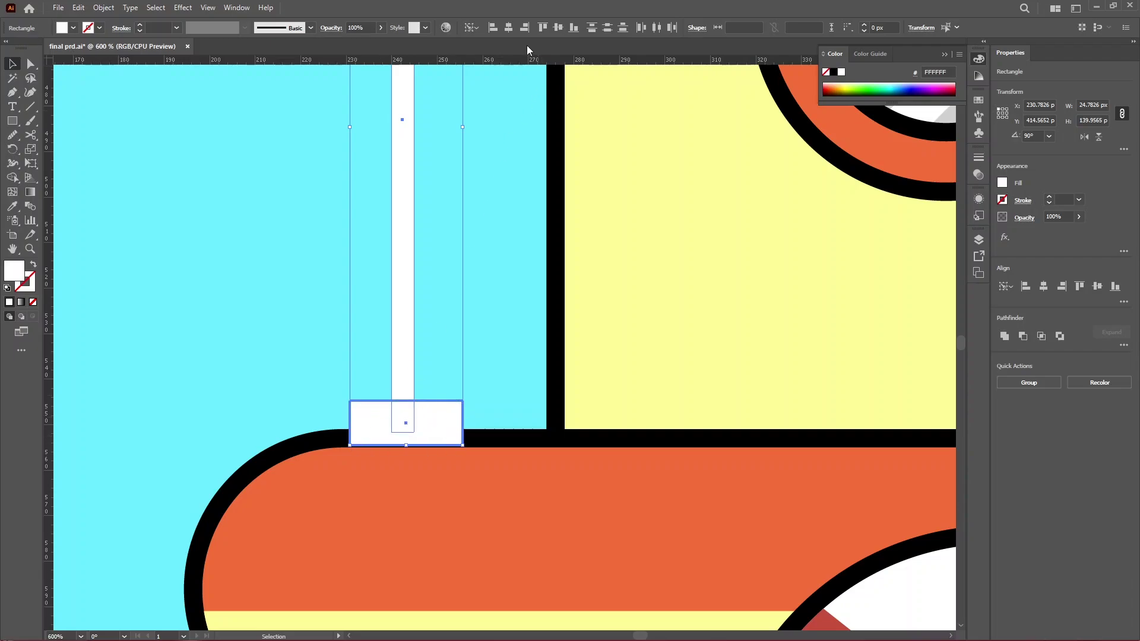
{"action": "left_click", "coordinate": [510, 29]}
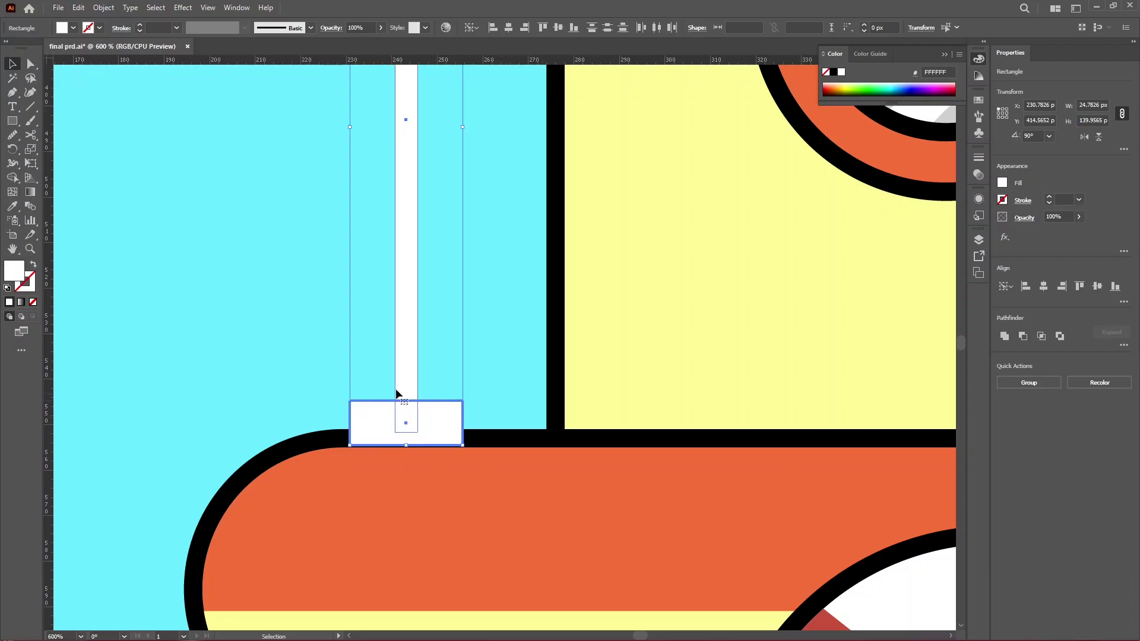
{"action": "left_click", "coordinate": [505, 347]}
Draw a white circle about 8.7 px across and center it on the tip of the pole
{"action": "scroll", "coordinate": [412, 382], "scroll_direction": "down", "scroll_amount": 3}
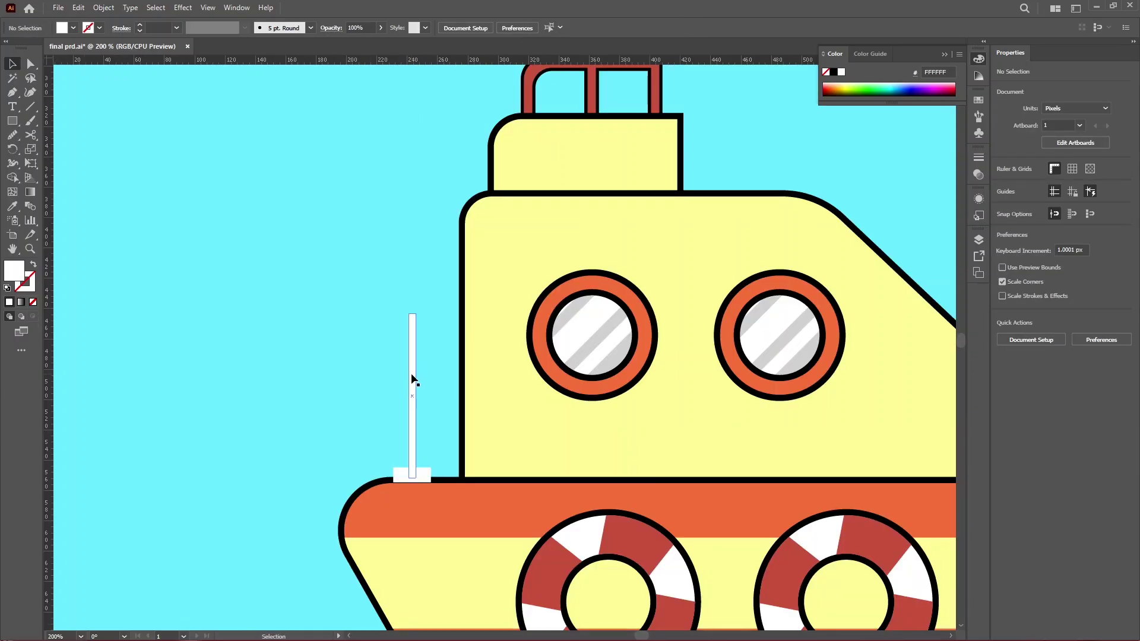
{"action": "key", "text": "l"}
{"action": "scroll", "coordinate": [387, 279], "scroll_direction": "up", "scroll_amount": 3}
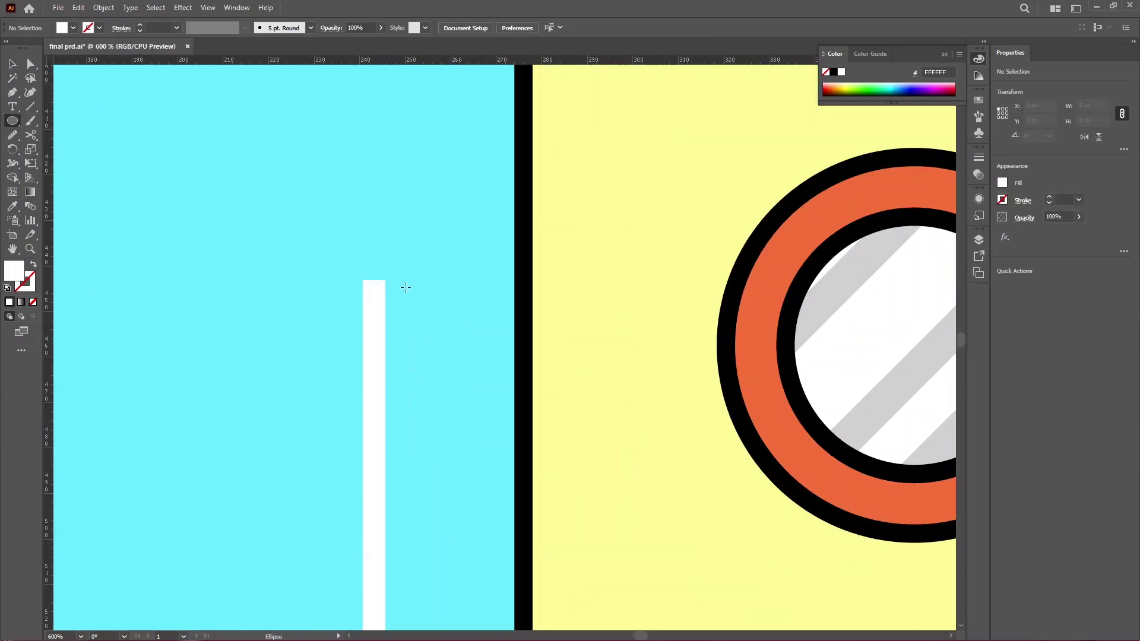
{"action": "left_click_drag", "start_coordinate": [377, 271], "coordinate": [395, 290]}
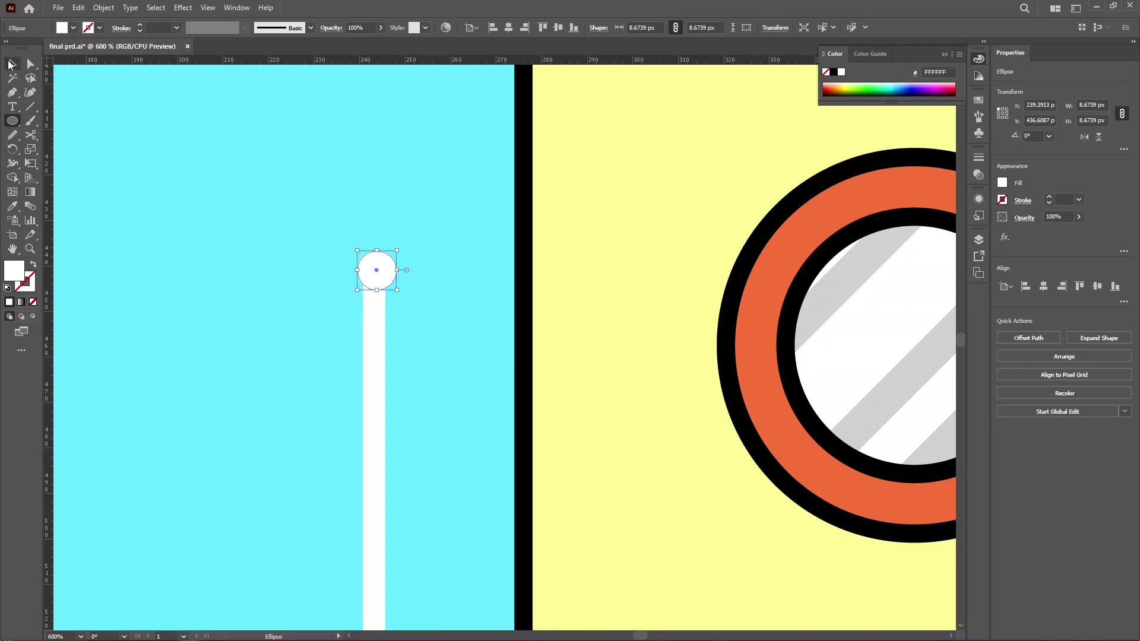
{"action": "left_click", "coordinate": [10, 64]}
{"action": "scroll", "coordinate": [387, 284], "scroll_direction": "up", "scroll_amount": 2}
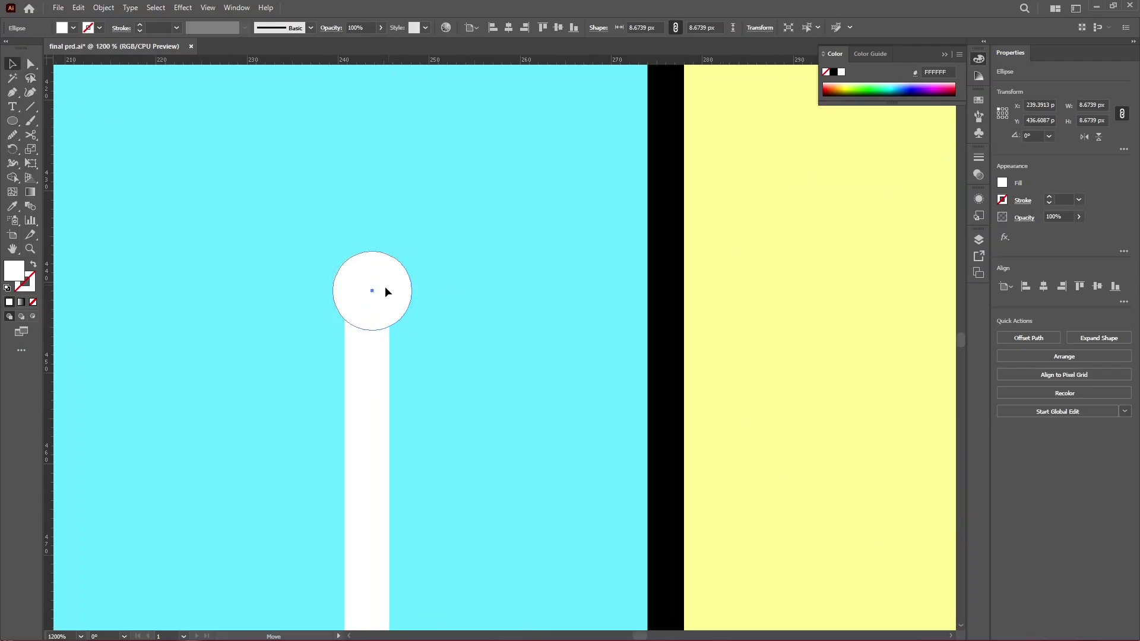
{"action": "scroll", "coordinate": [385, 286], "scroll_direction": "down", "scroll_amount": 4}
{"action": "left_click", "coordinate": [341, 265]}
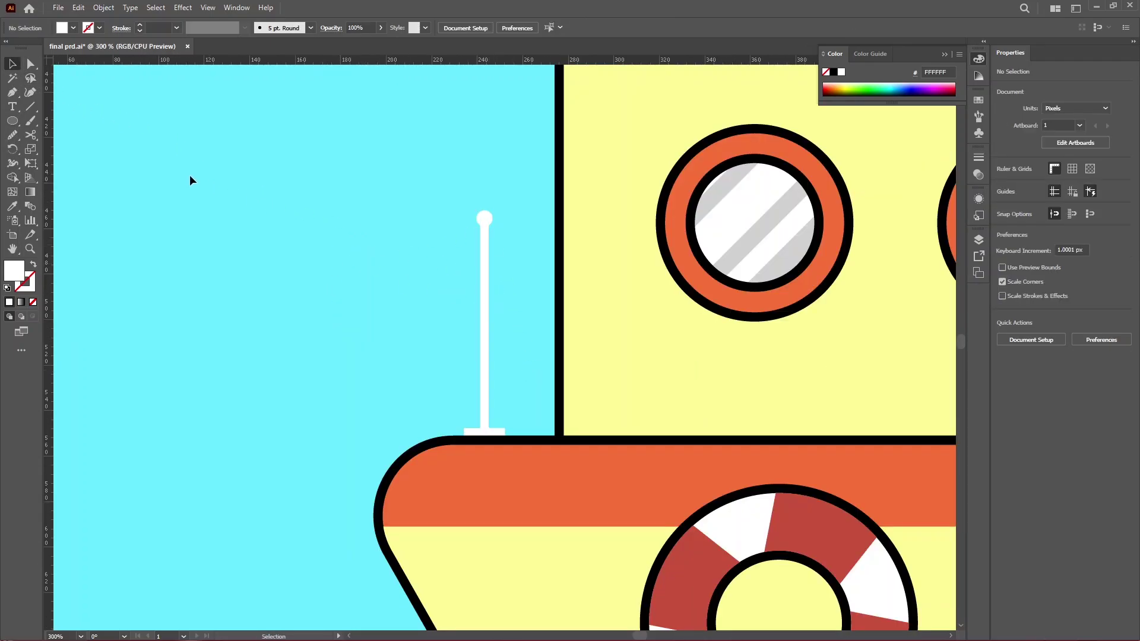
Create a white triangle with the Polygon tool, using a 50 px radius and 3 sides
{"action": "left_click_drag", "start_coordinate": [18, 126], "coordinate": [77, 164]}
{"action": "left_click", "coordinate": [270, 205]}
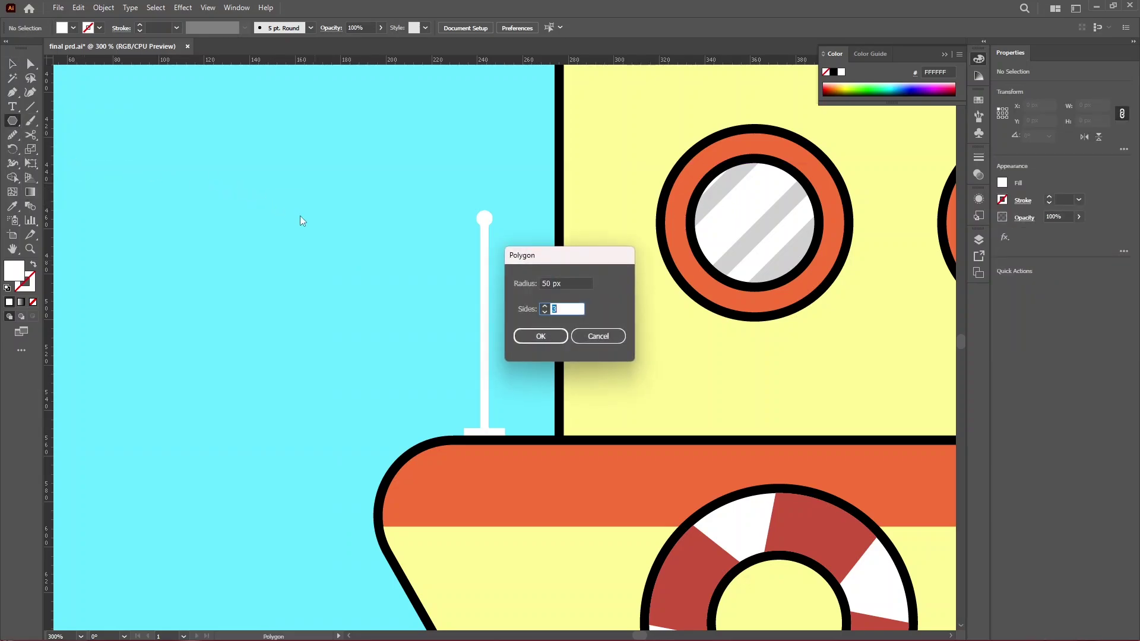
{"action": "left_click", "coordinate": [541, 336]}
{"action": "left_click", "coordinate": [13, 65]}
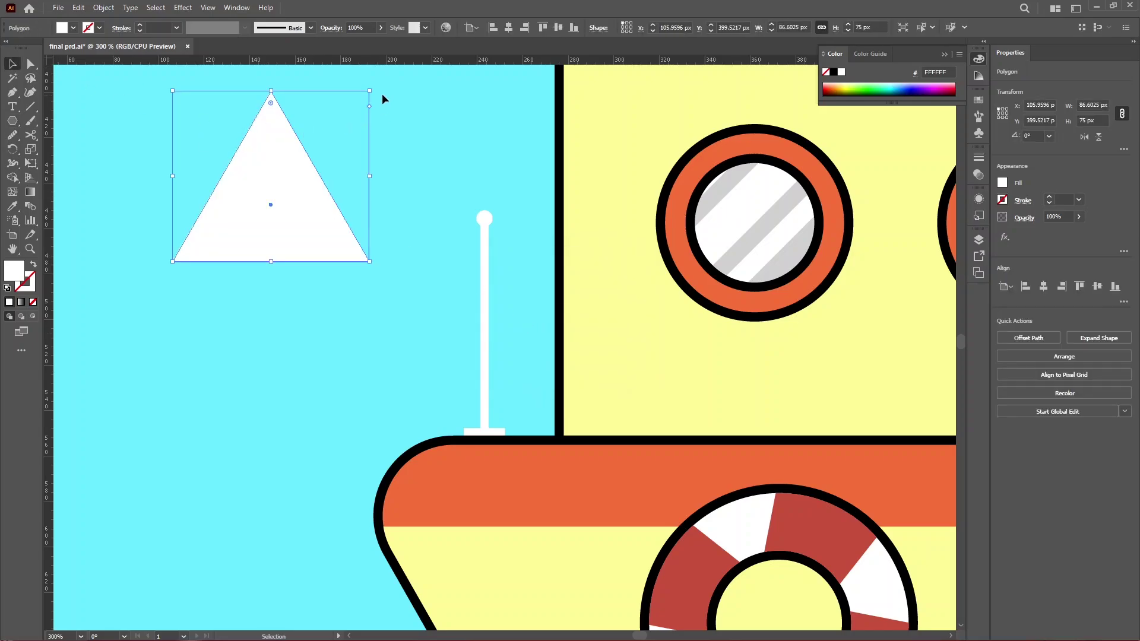
Rotate the triangle to point away from the cabin, shrink it, and attach it to the pole just below the ball as a pennant
{"action": "left_click_drag", "start_coordinate": [374, 89], "coordinate": [160, 77]}
{"action": "left_click_drag", "start_coordinate": [320, 291], "coordinate": [432, 341]}
{"action": "left_click_drag", "start_coordinate": [469, 247], "coordinate": [354, 369]}
{"action": "scroll", "coordinate": [497, 400], "scroll_direction": "up", "scroll_amount": 1}
{"action": "left_click", "coordinate": [293, 356]}
{"action": "scroll", "coordinate": [293, 356], "scroll_direction": "left", "scroll_amount": 1}
Add one anchor point on each of the pennant's two slanted edges
{"action": "key", "text": "plus"}
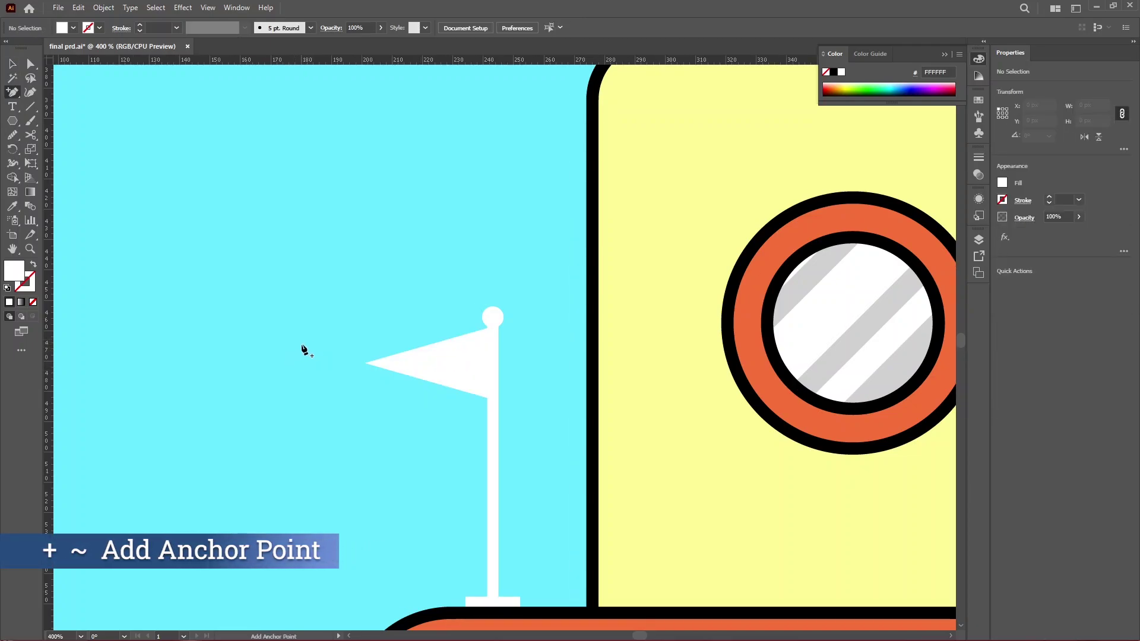
{"action": "left_click", "coordinate": [417, 348]}
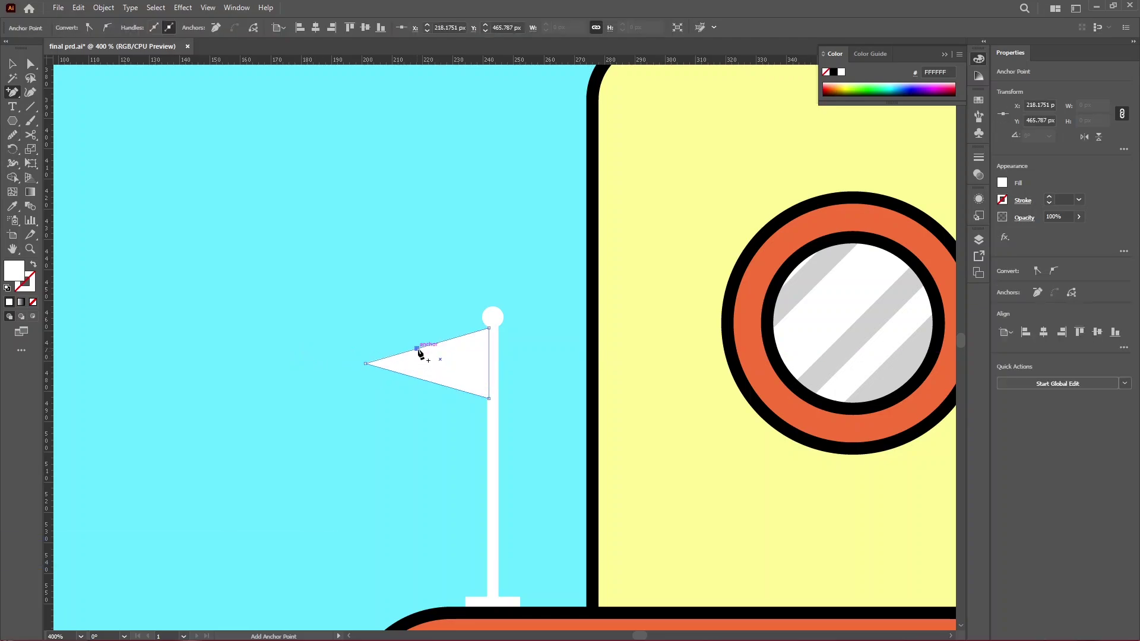
{"action": "left_click", "coordinate": [425, 380]}
Shift the anchor points on the pennant's upper and lower edges upward and round them with about 76 px radii into curves
{"action": "key", "text": "a"}
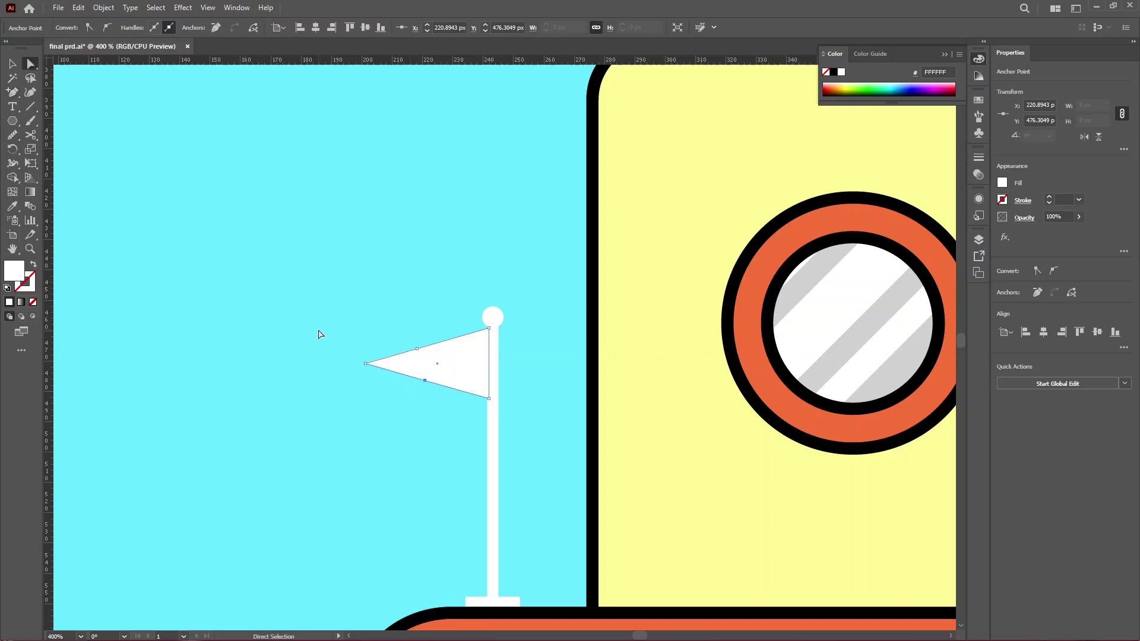
{"action": "left_click", "coordinate": [417, 350]}
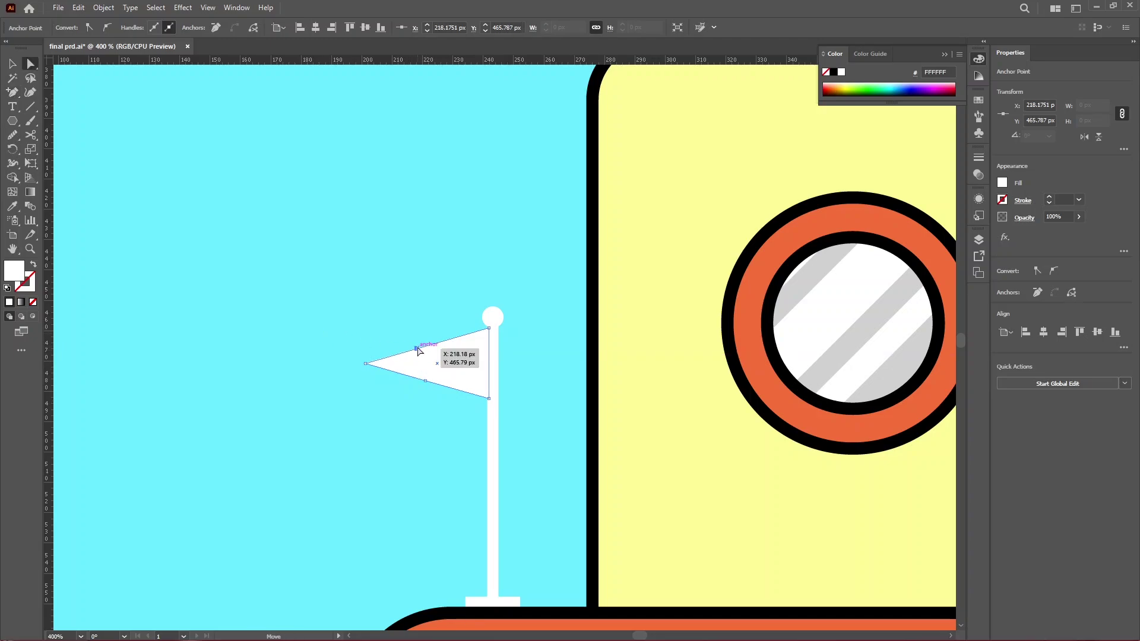
{"action": "left_click_drag", "start_coordinate": [418, 350], "coordinate": [427, 329]}
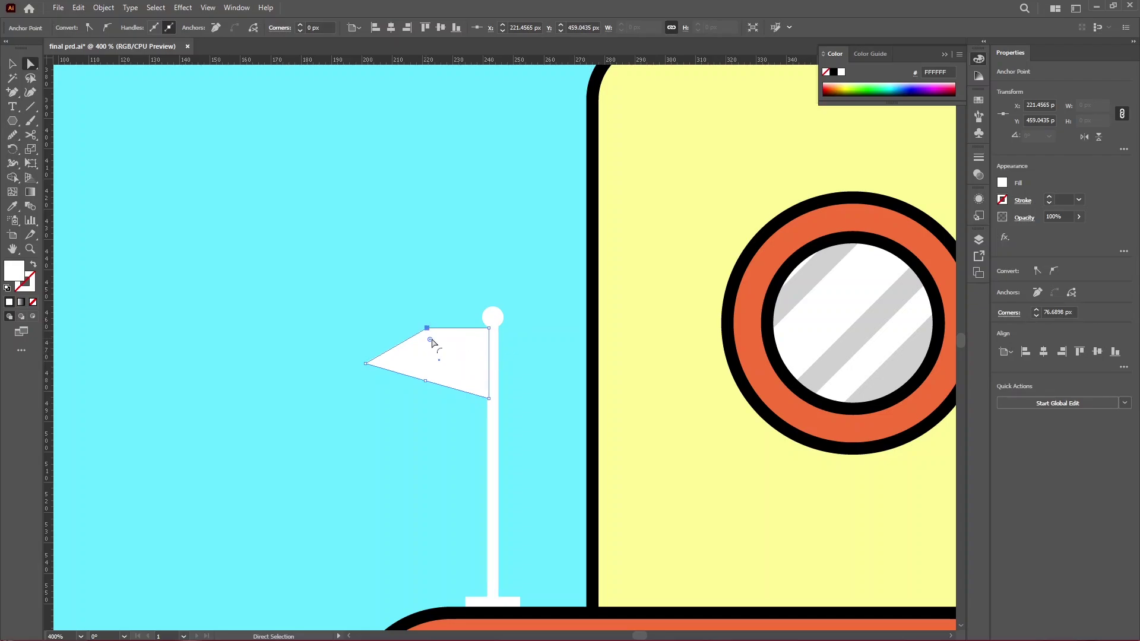
{"action": "left_click_drag", "start_coordinate": [431, 342], "coordinate": [524, 552]}
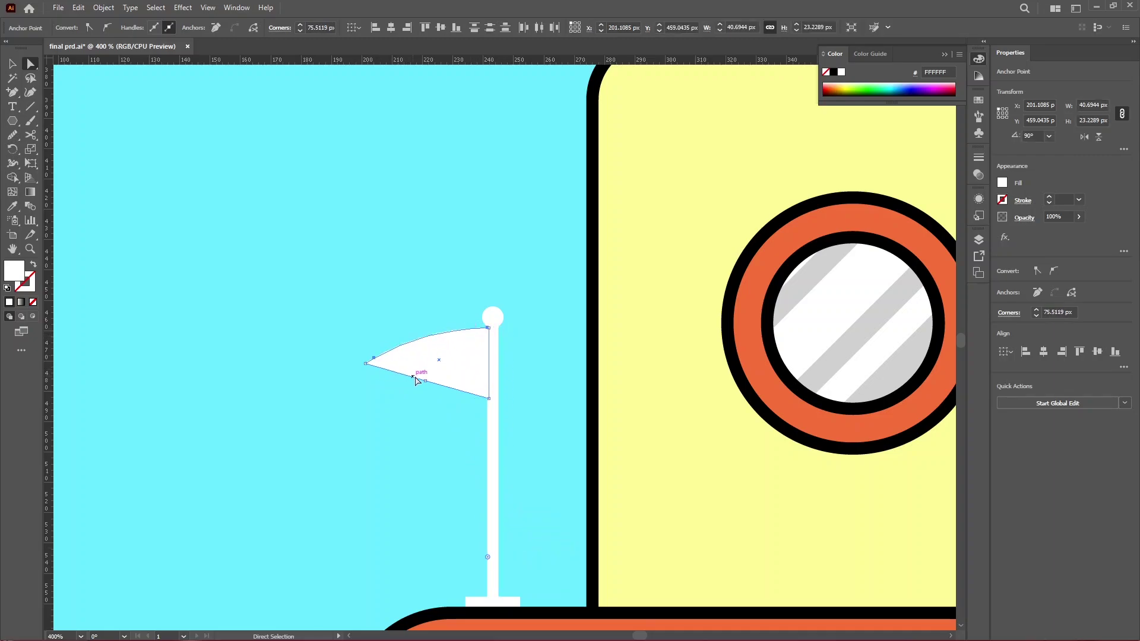
{"action": "left_click_drag", "start_coordinate": [417, 380], "coordinate": [310, 581]}
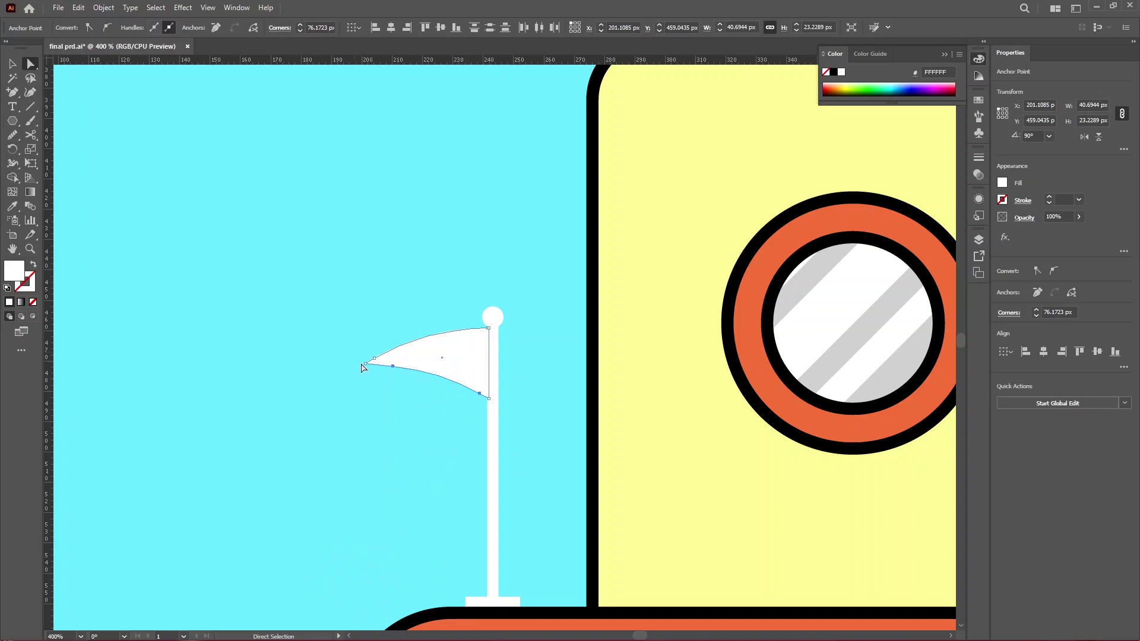
Adjust the curve handles on the pennant's two long edges, bowing the upper edge outward and refining the lower curve near the pole
{"action": "left_click_drag", "start_coordinate": [362, 366], "coordinate": [359, 356]}
{"action": "left_click", "coordinate": [392, 371]}
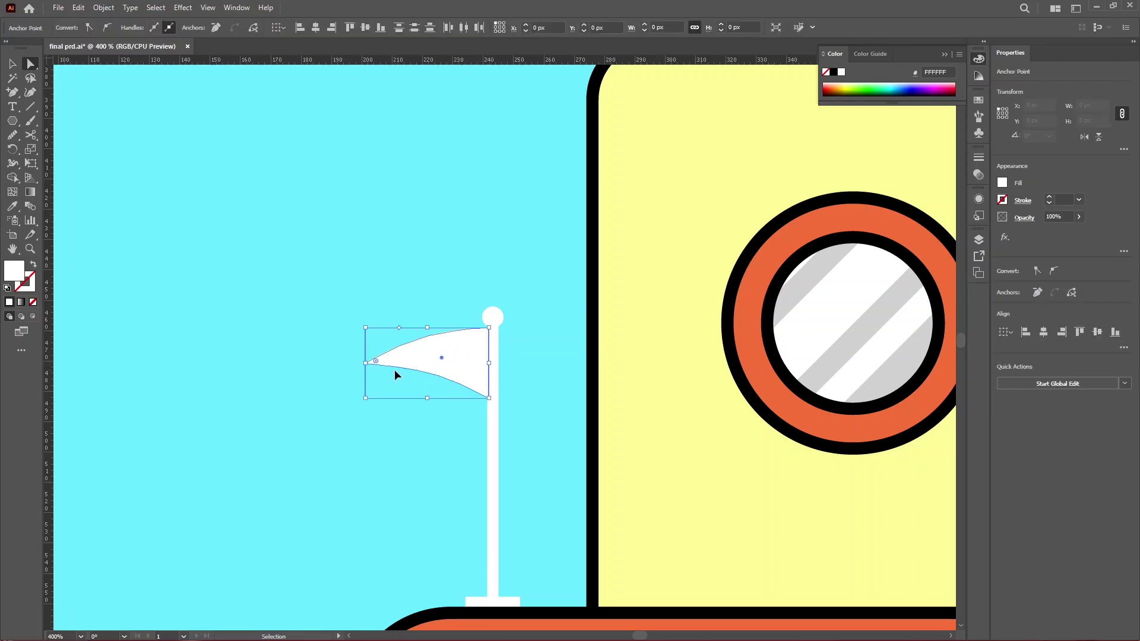
{"action": "left_click", "coordinate": [484, 397]}
{"action": "left_click_drag", "start_coordinate": [485, 399], "coordinate": [486, 399]}
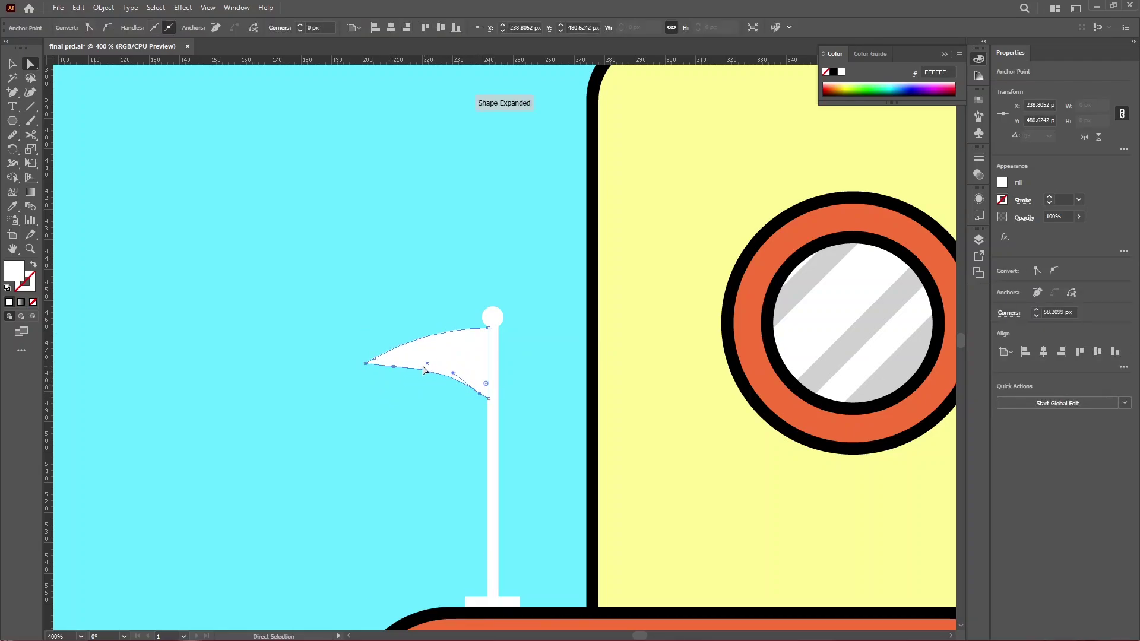
{"action": "key", "text": "ctrl+plus"}
{"action": "left_click", "coordinate": [435, 333]}
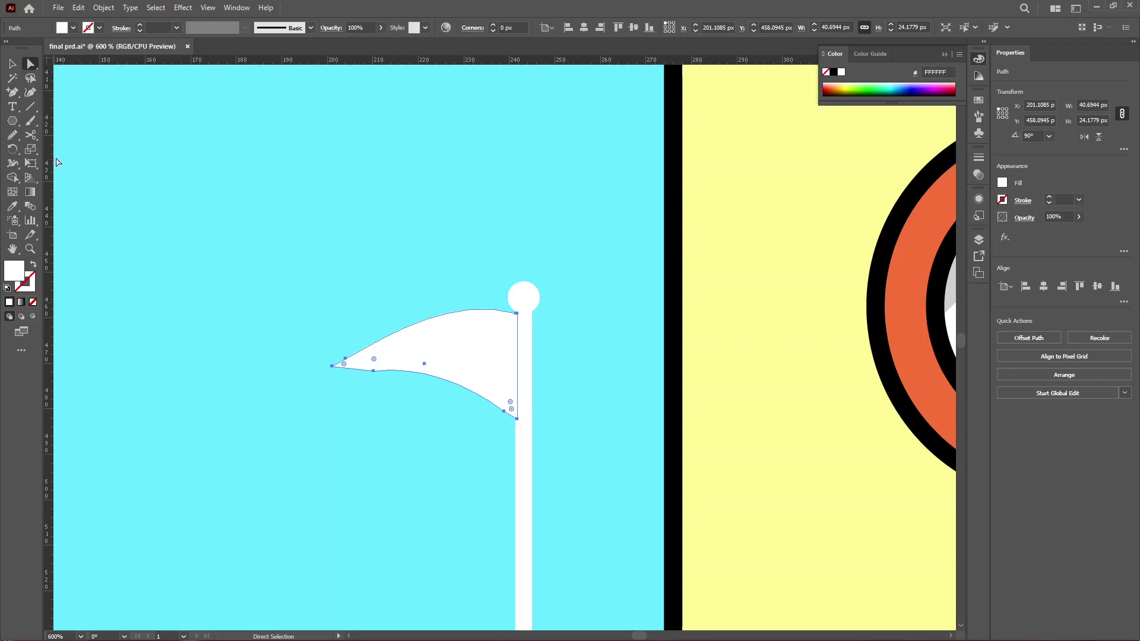
Smooth the pennant's upper and lower edges with the Smooth tool and deselect it
{"action": "left_click", "coordinate": [12, 135]}
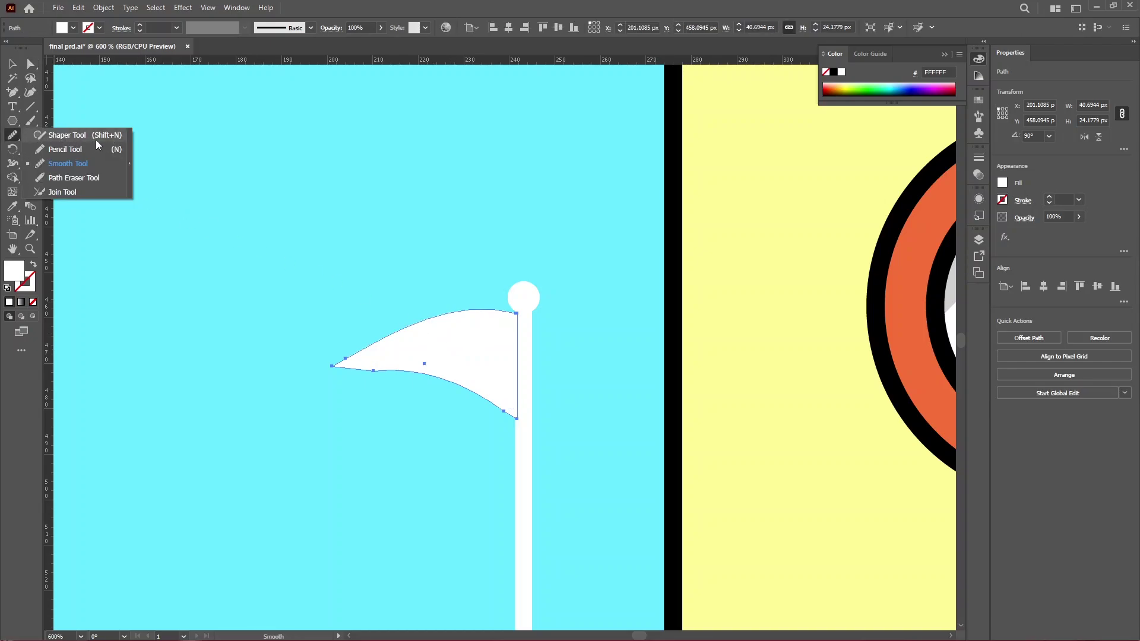
{"action": "left_click", "coordinate": [56, 165]}
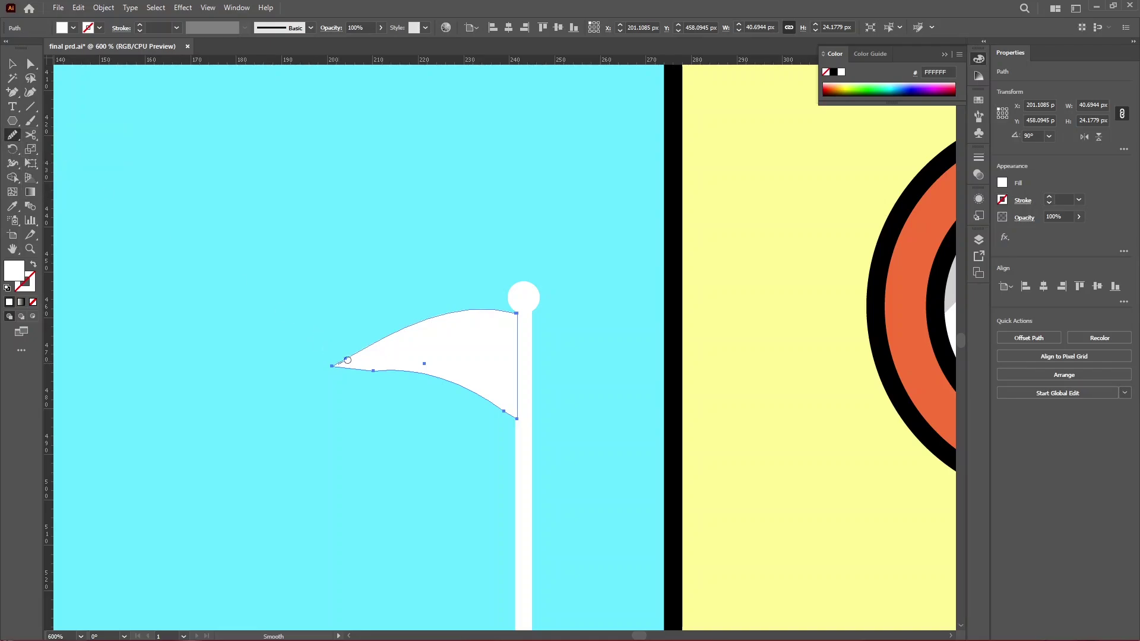
{"action": "left_click_drag", "start_coordinate": [430, 329], "coordinate": [516, 317]}
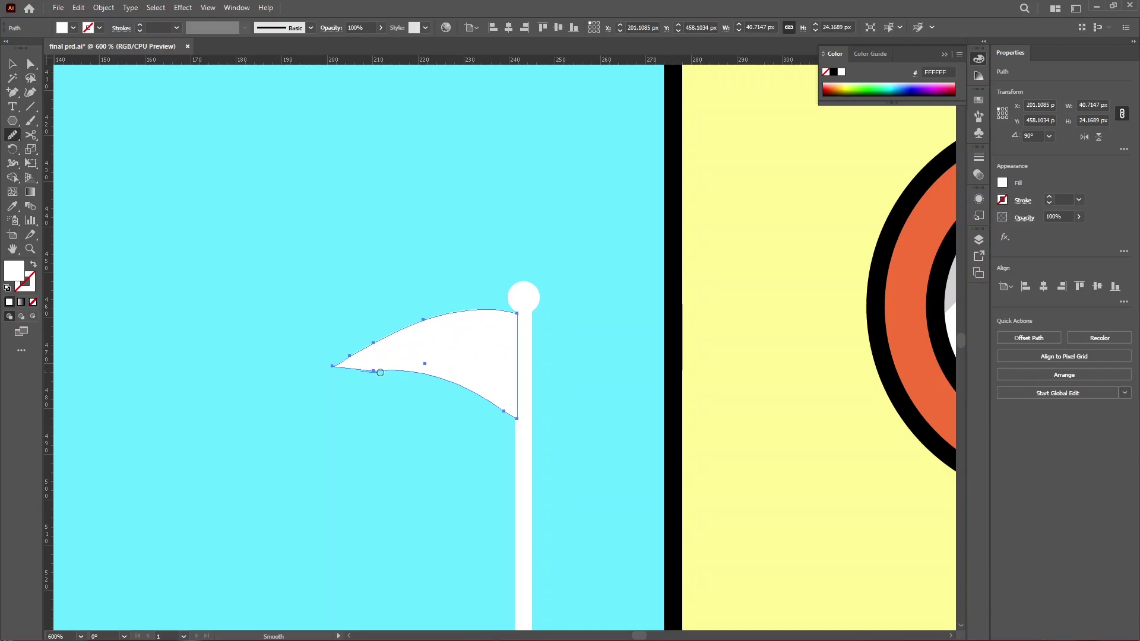
{"action": "mouse_move", "coordinate": [361, 372]}
{"action": "left_mouse_down"}
{"action": "mouse_move", "coordinate": [436, 379]}
{"action": "mouse_move", "coordinate": [478, 408]}
{"action": "left_mouse_up"}
{"action": "mouse_move", "coordinate": [365, 372]}
{"action": "left_mouse_down"}
{"action": "mouse_move", "coordinate": [463, 379]}
{"action": "mouse_move", "coordinate": [508, 416]}
{"action": "left_mouse_up"}
{"action": "key", "text": "ctrl+minus"}
{"action": "key", "text": "ctrl+minus"}
{"action": "key", "text": "ctrl+minus"}
{"action": "key", "text": "v"}
{"action": "key", "text": "ctrl+shift+a"}
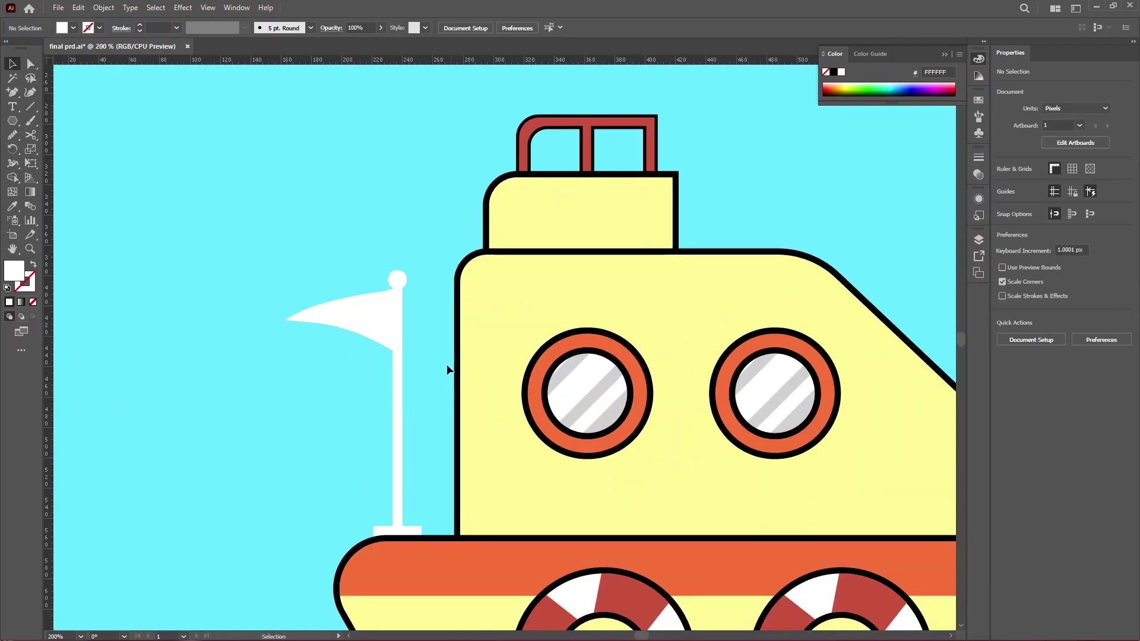
Fill the pennant with the dark purple 3E2545 sampled from the palette above the artboard
{"action": "left_click", "coordinate": [358, 318]}
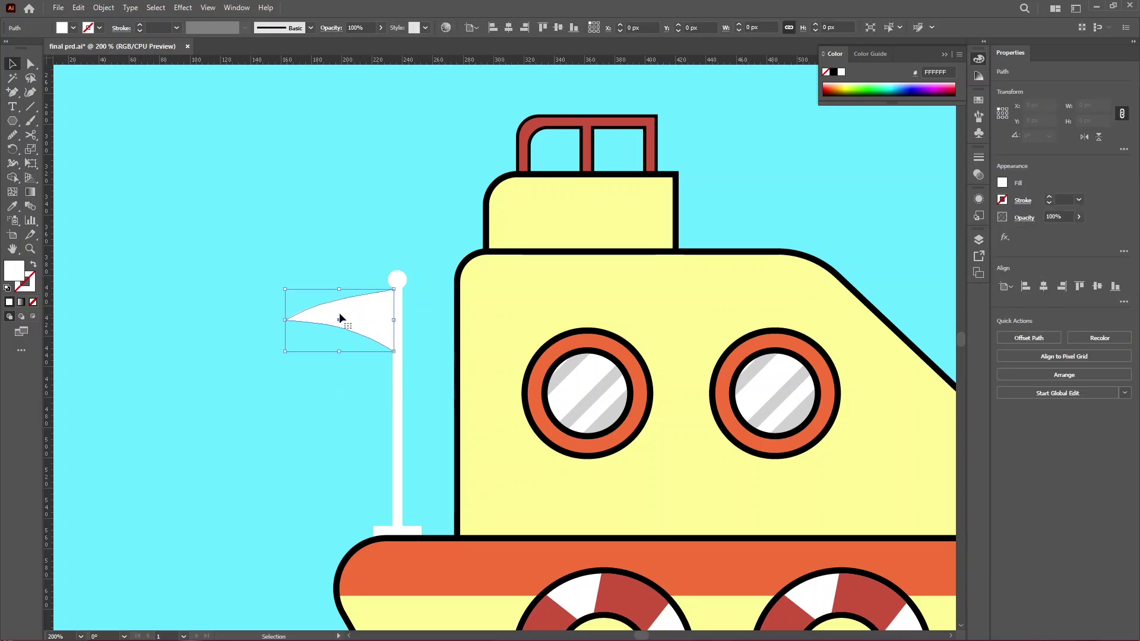
{"action": "key", "text": "ctrl+minus"}
{"action": "key", "text": "ctrl+minus"}
{"action": "key", "text": "ctrl+minus"}
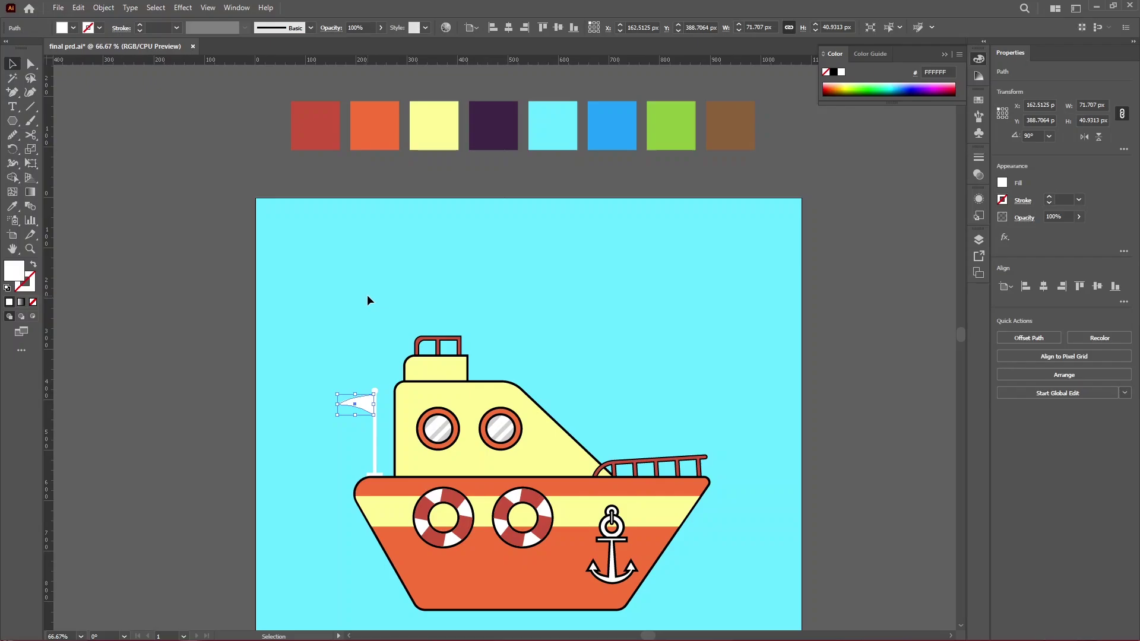
{"action": "key", "text": "i"}
{"action": "left_click", "coordinate": [504, 123]}
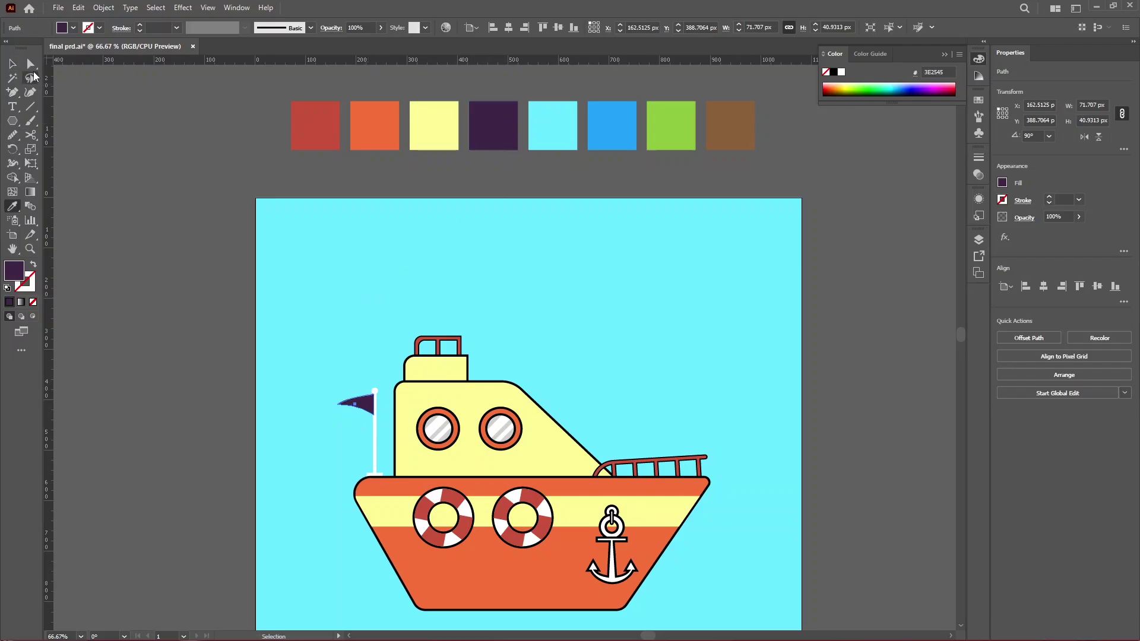
{"action": "key", "text": "v"}
{"action": "left_click", "coordinate": [261, 402]}
Unite the ball, pole and base of the flagpole into a single shape
{"action": "scroll", "coordinate": [351, 457], "scroll_direction": "up", "scroll_amount": 3}
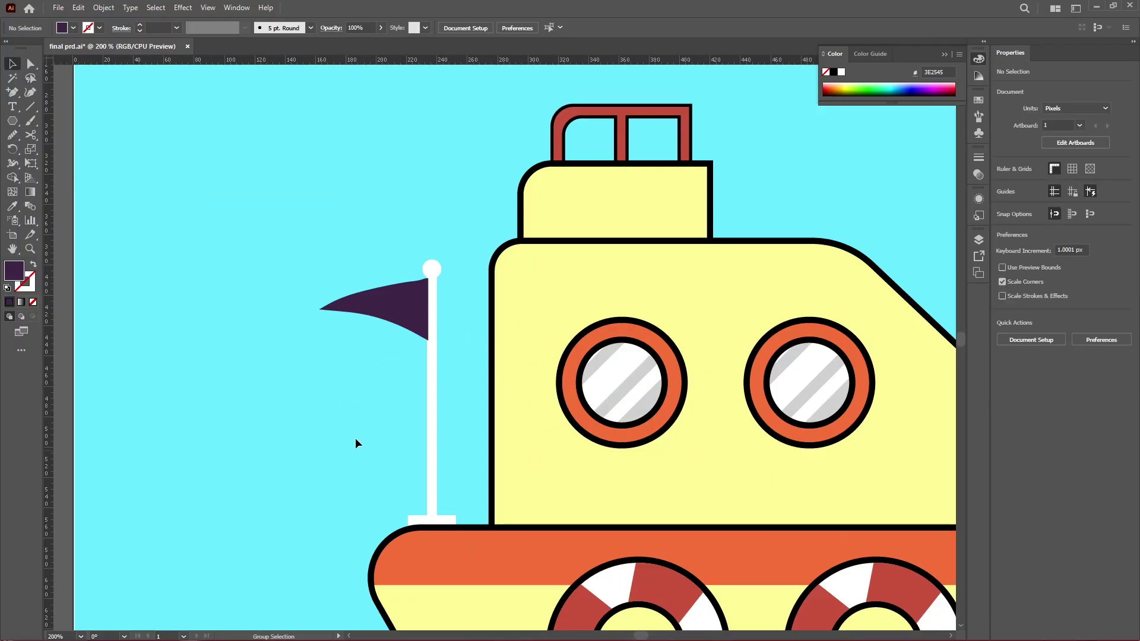
{"action": "left_click", "coordinate": [432, 269]}
{"action": "left_click", "coordinate": [434, 365], "text": "shift"}
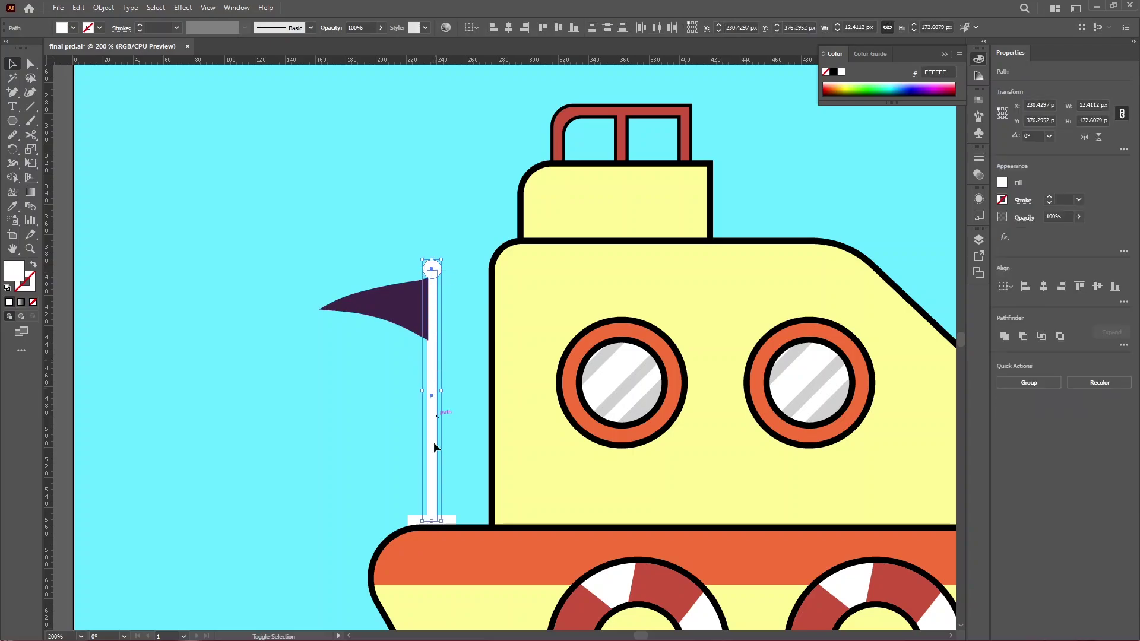
{"action": "left_click", "coordinate": [415, 518], "text": "shift"}
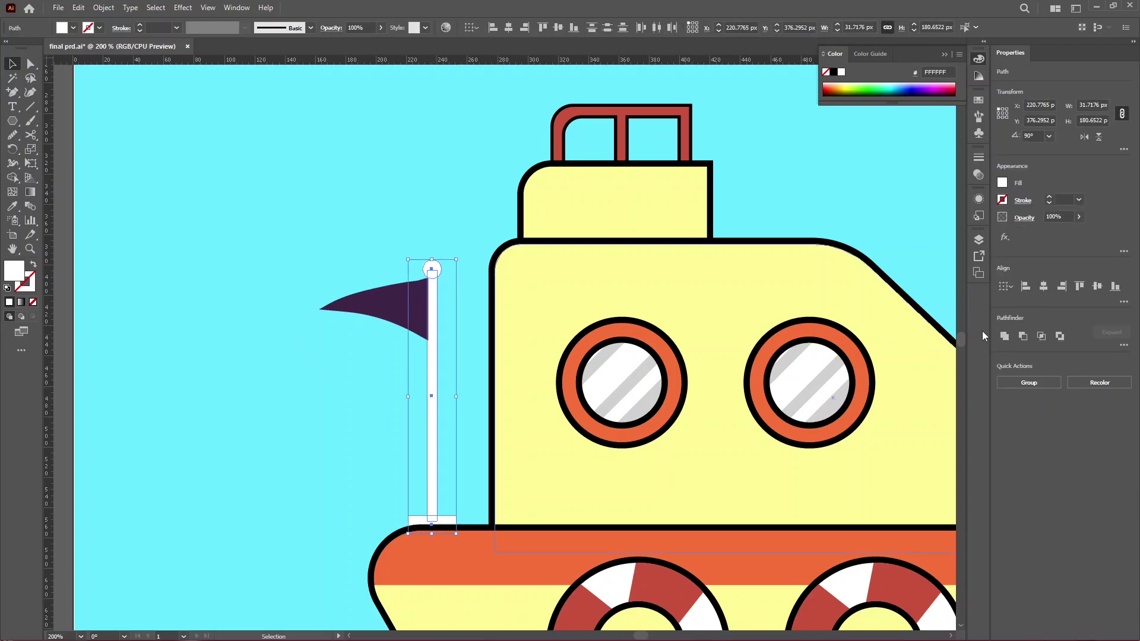
{"action": "left_click", "coordinate": [1004, 336]}
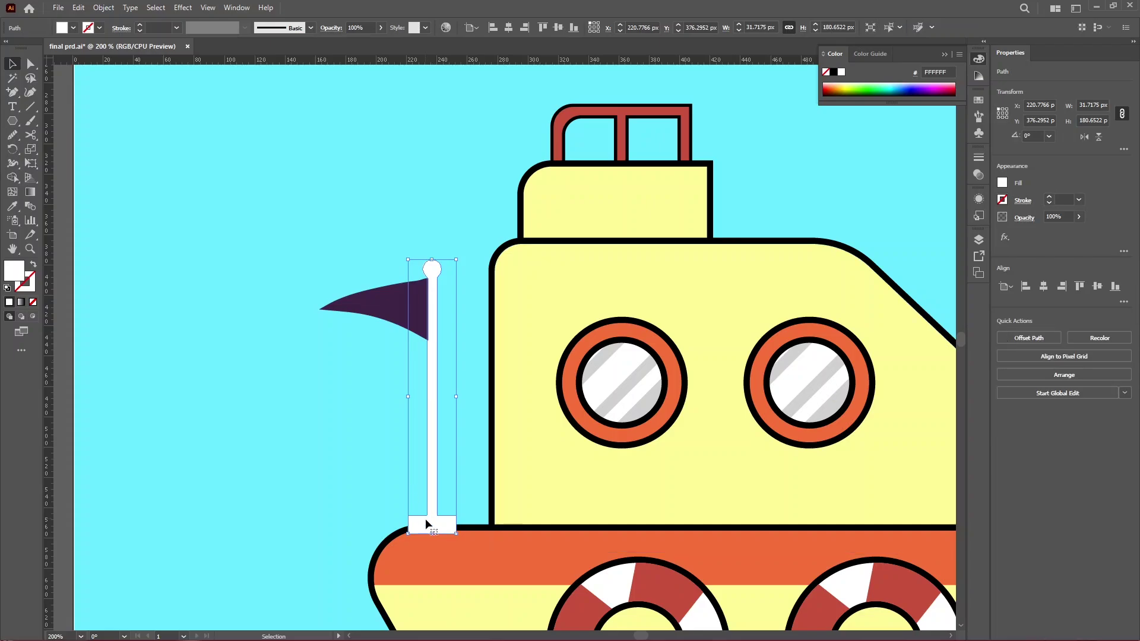
Give the pennant and the flagpole a black 2 pt stroke
{"action": "key", "text": "a"}
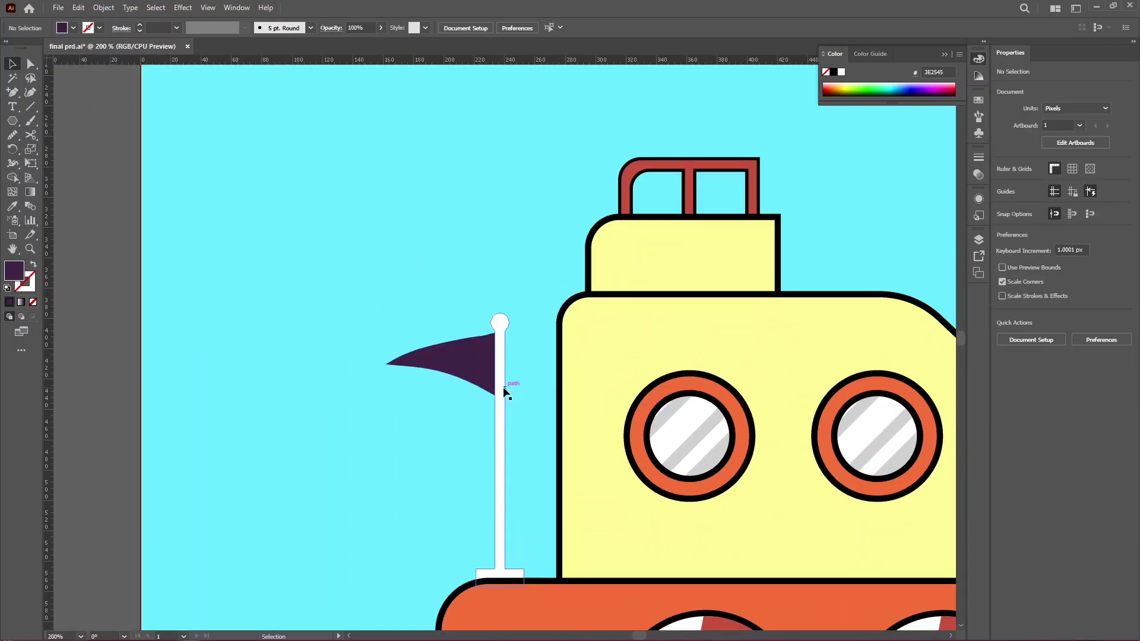
{"action": "left_click", "coordinate": [469, 365]}
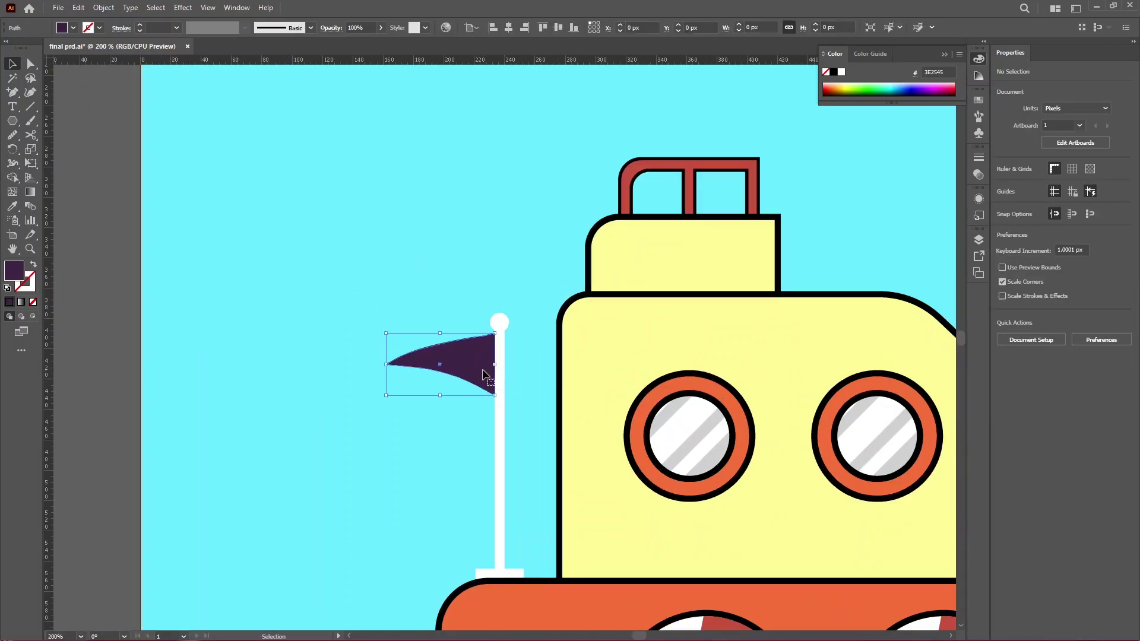
{"action": "left_click", "coordinate": [500, 415], "text": "shift"}
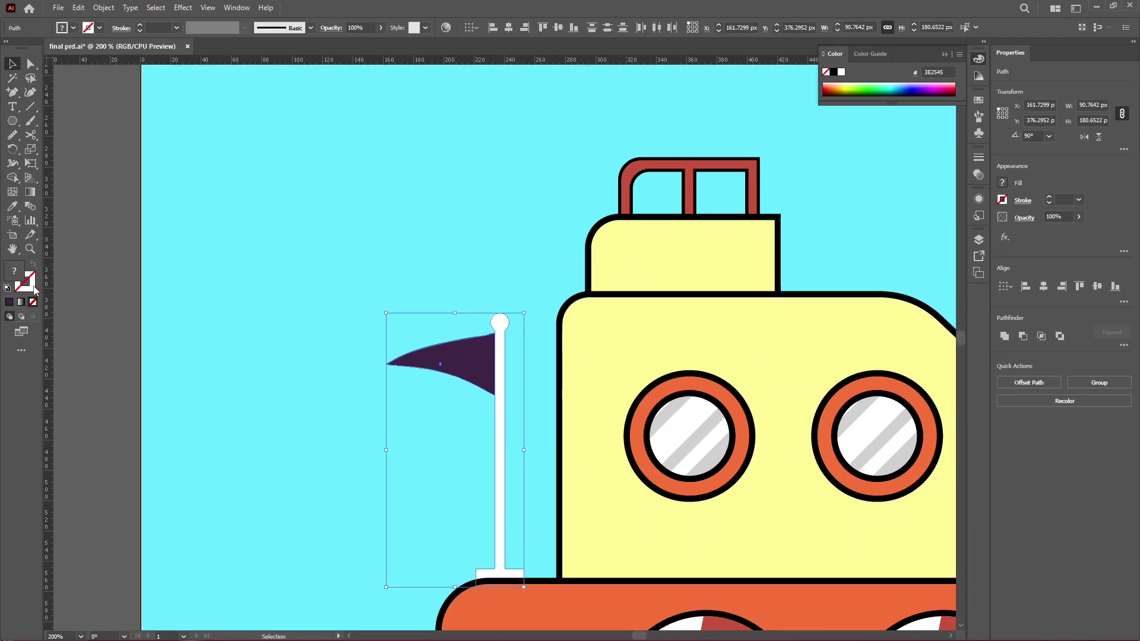
{"action": "left_click", "coordinate": [834, 74]}
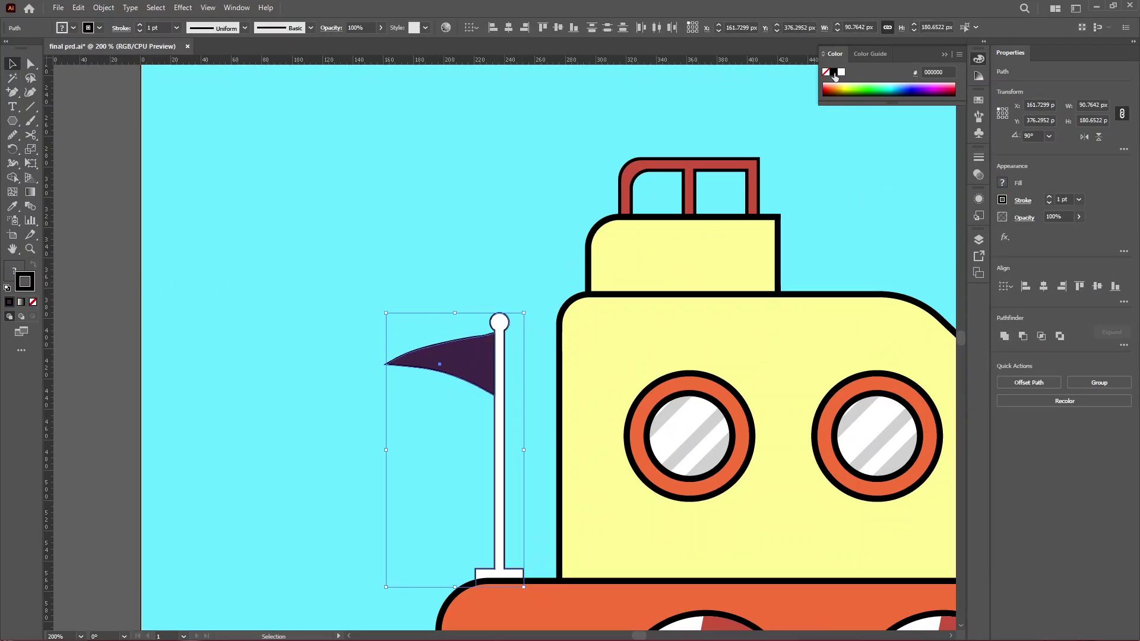
{"action": "left_click", "coordinate": [979, 157]}
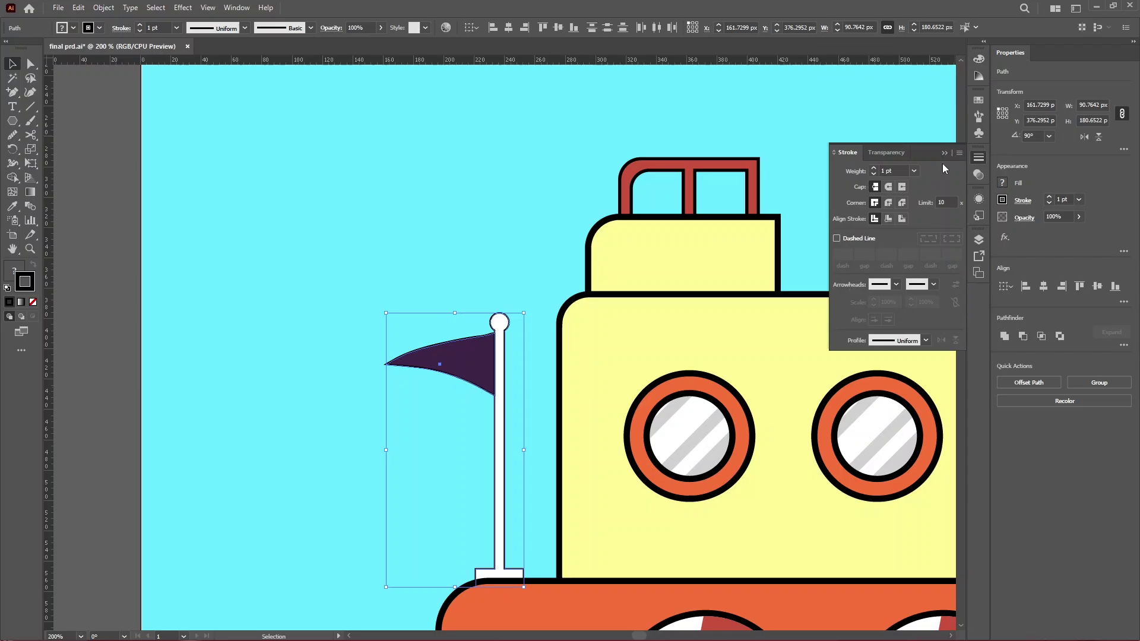
{"action": "left_click", "coordinate": [873, 168]}
{"action": "left_click", "coordinate": [529, 215]}
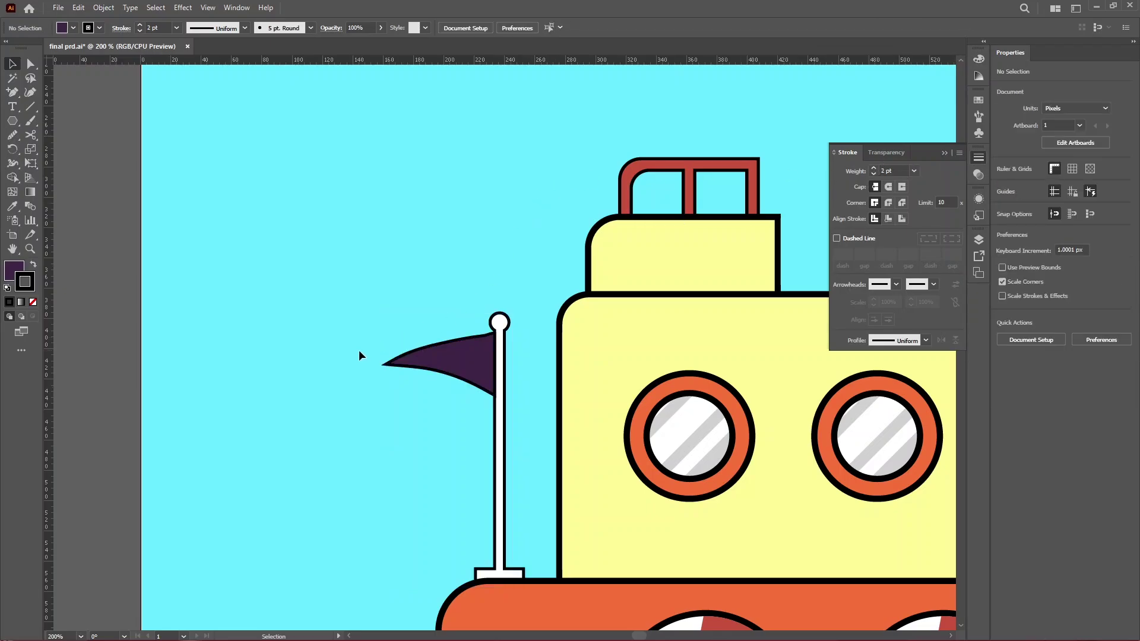
{"action": "scroll", "coordinate": [358, 350], "scroll_direction": "down", "scroll_amount": 2, "text": "alt"}
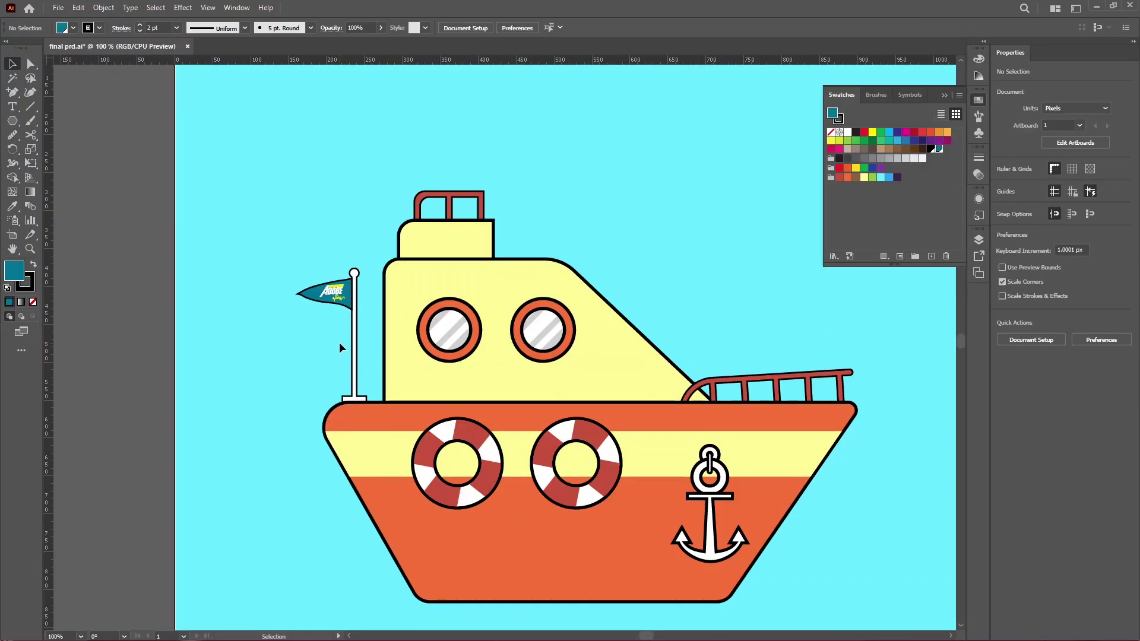
{"action": "scroll", "coordinate": [350, 310], "scroll_direction": "up", "scroll_amount": 4, "text": "alt"}
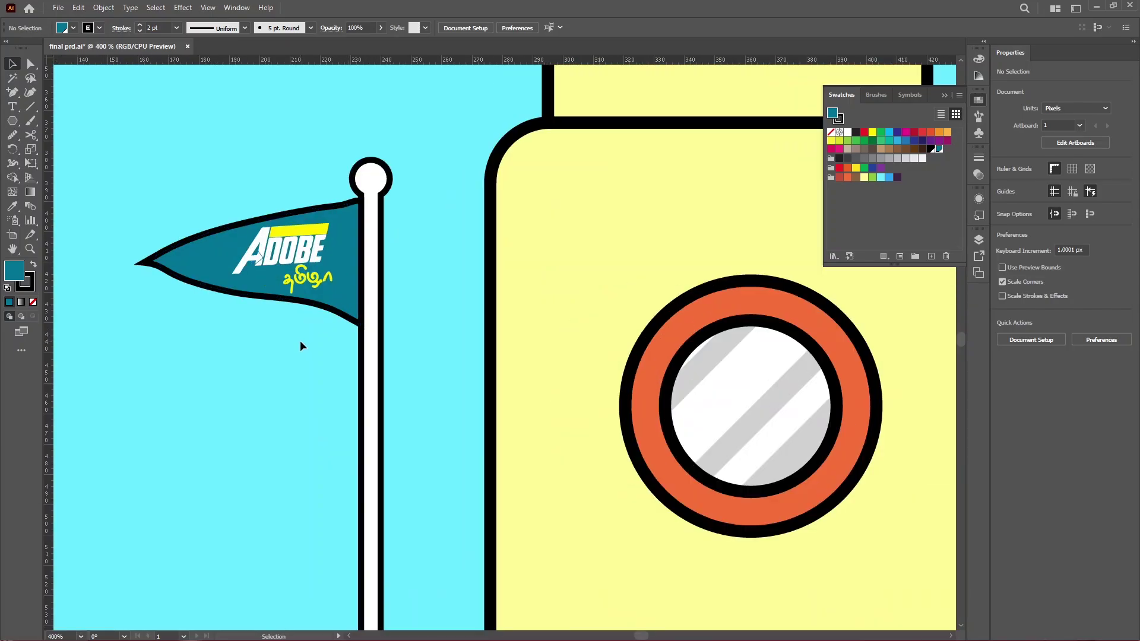
{"action": "left_click_drag", "start_coordinate": [300, 340], "coordinate": [319, 371]}
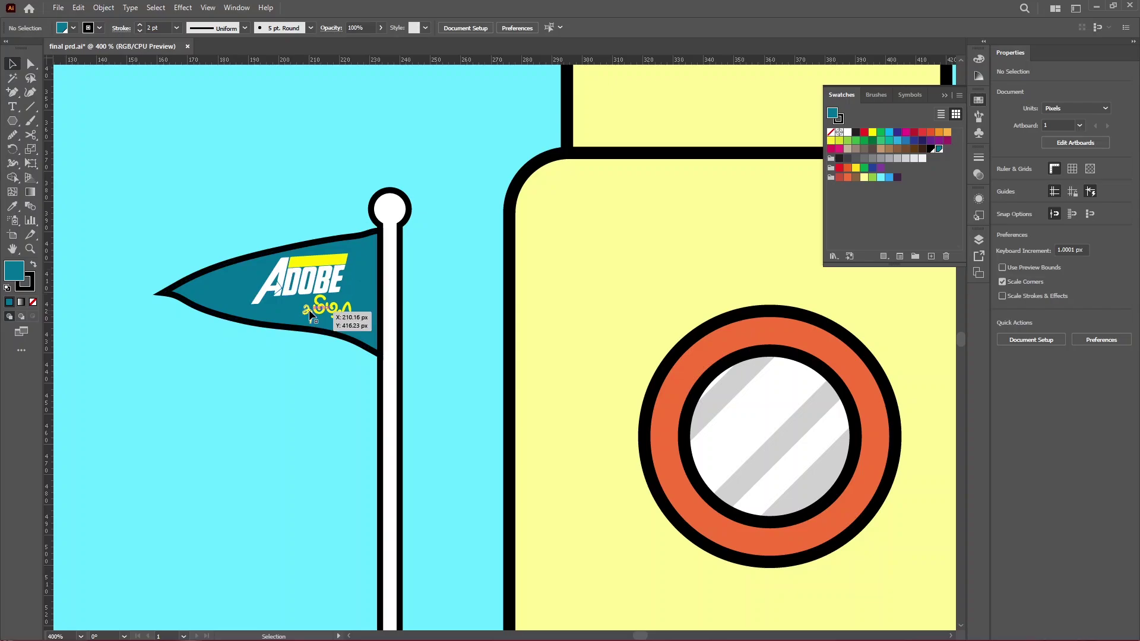
Draw a closed teal wave shape with the Pen tool across the bottom of the hull, curving up toward the bow, and remove its stroke
{"action": "scroll", "coordinate": [336, 314], "scroll_direction": "down", "scroll_amount": 3, "text": "alt"}
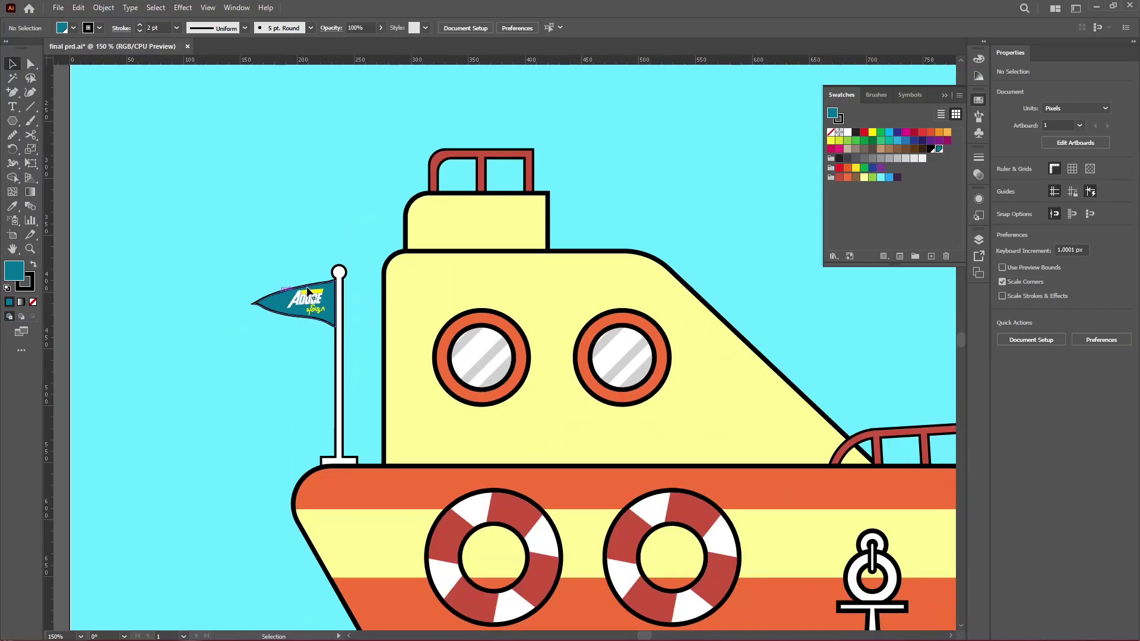
{"action": "scroll", "coordinate": [328, 335], "scroll_direction": "down", "scroll_amount": 2, "text": "alt"}
{"action": "scroll", "coordinate": [368, 416], "scroll_direction": "down", "scroll_amount": 2}
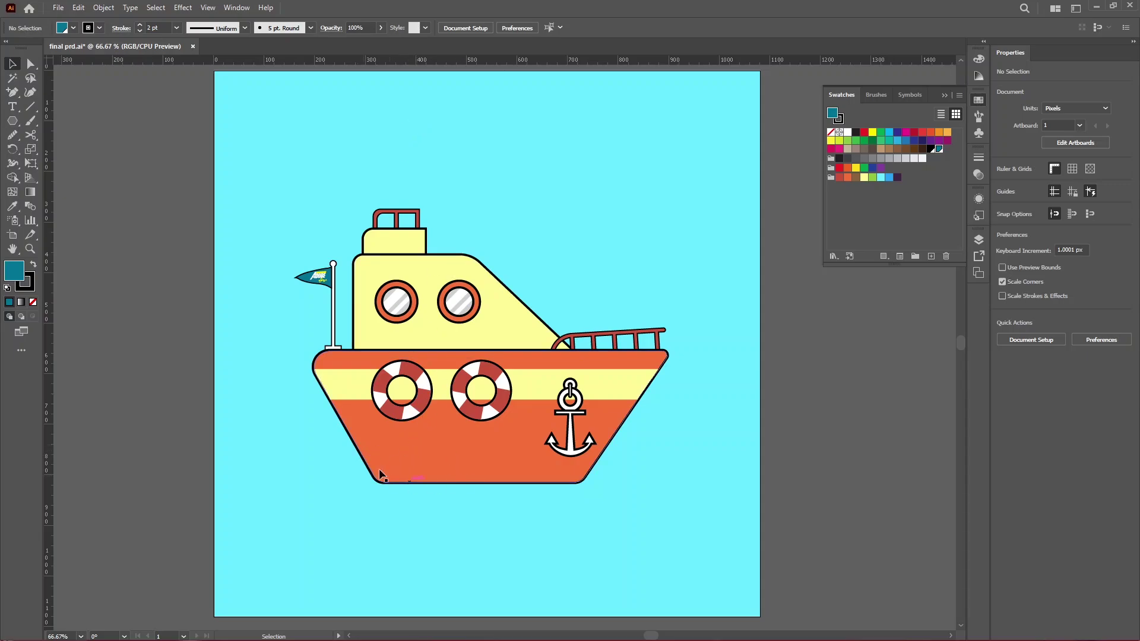
{"action": "key", "text": "p"}
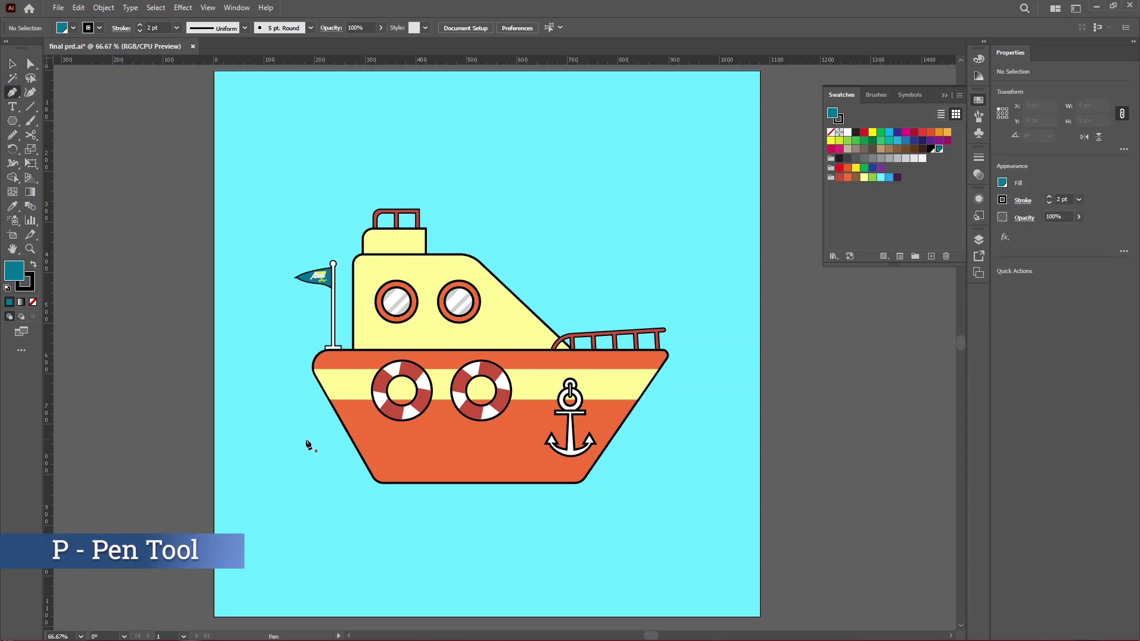
{"action": "scroll", "coordinate": [330, 443], "scroll_direction": "up", "scroll_amount": 1}
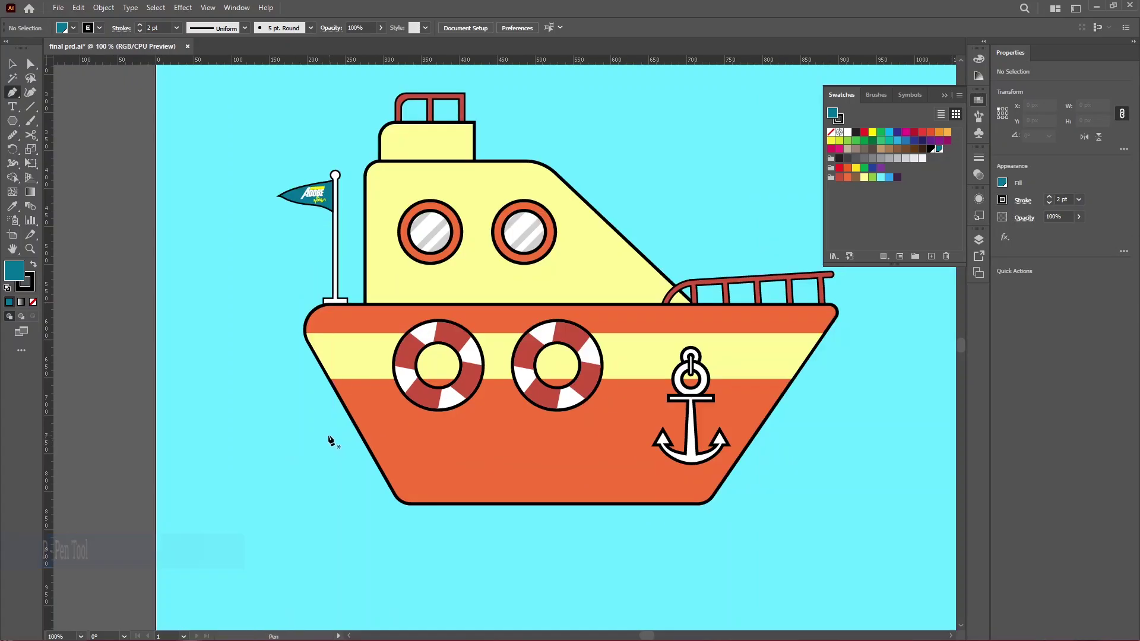
{"action": "left_click_drag", "start_coordinate": [328, 434], "coordinate": [376, 440]}
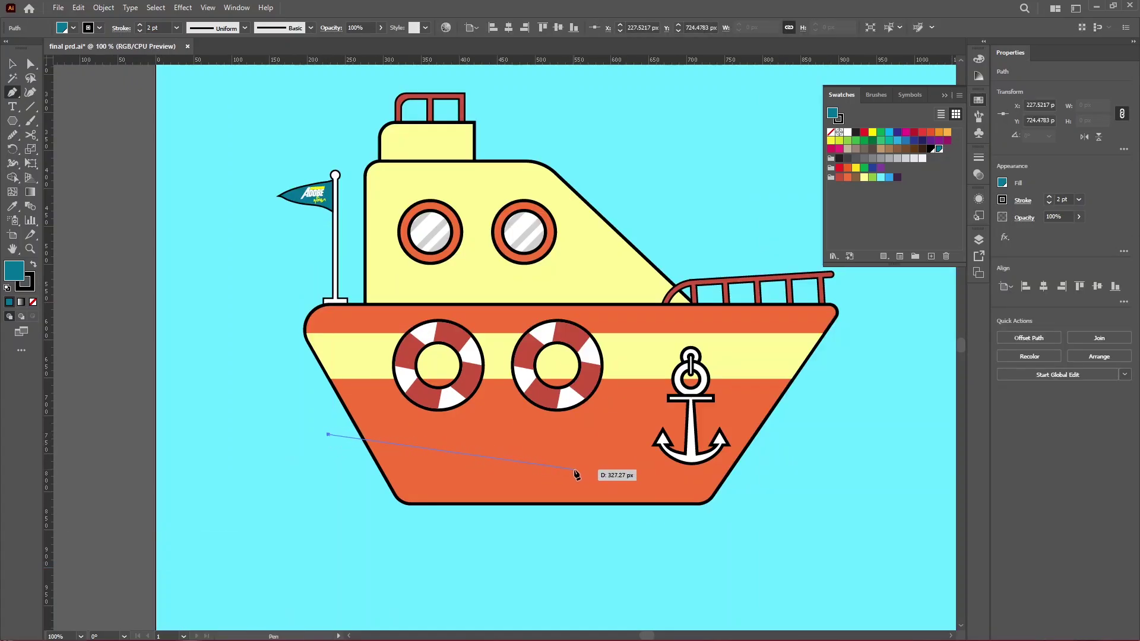
{"action": "left_click_drag", "start_coordinate": [575, 471], "coordinate": [683, 460]}
{"action": "left_click_drag", "start_coordinate": [773, 405], "coordinate": [827, 382]}
{"action": "left_click", "coordinate": [823, 428]}
{"action": "left_click", "coordinate": [757, 533]}
{"action": "left_click", "coordinate": [545, 545]}
{"action": "mouse_move", "coordinate": [316, 528]}
{"action": "left_mouse_down"}
{"action": "mouse_move", "coordinate": [302, 458]}
{"action": "mouse_move", "coordinate": [316, 528]}
{"action": "left_mouse_up"}
{"action": "left_click", "coordinate": [329, 436]}
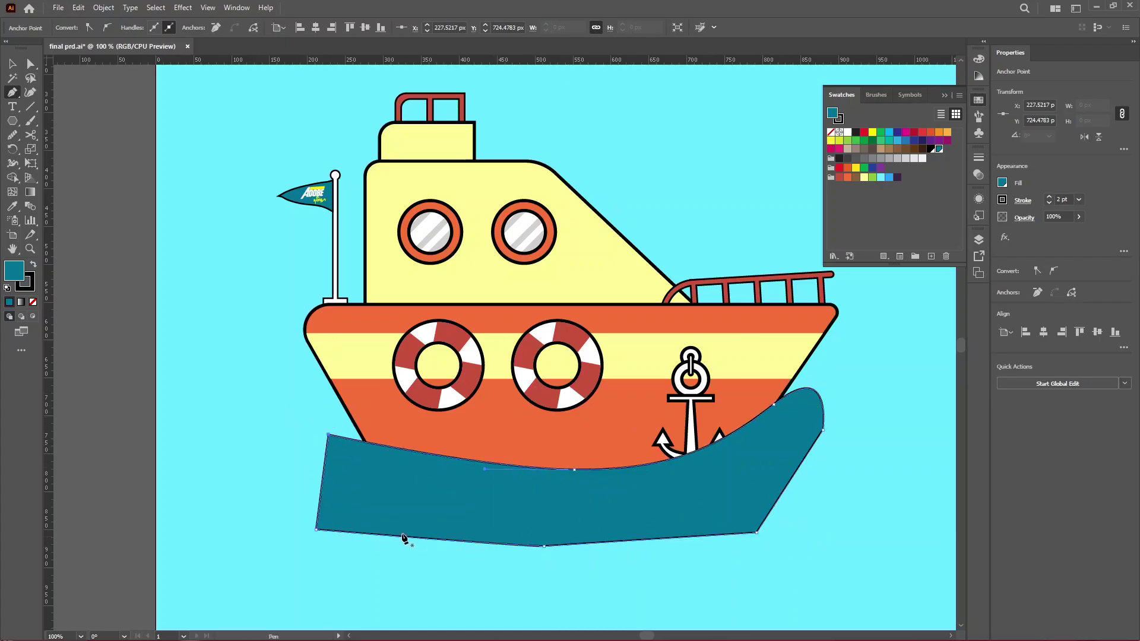
{"action": "left_click", "coordinate": [28, 284]}
{"action": "left_click", "coordinate": [33, 302]}
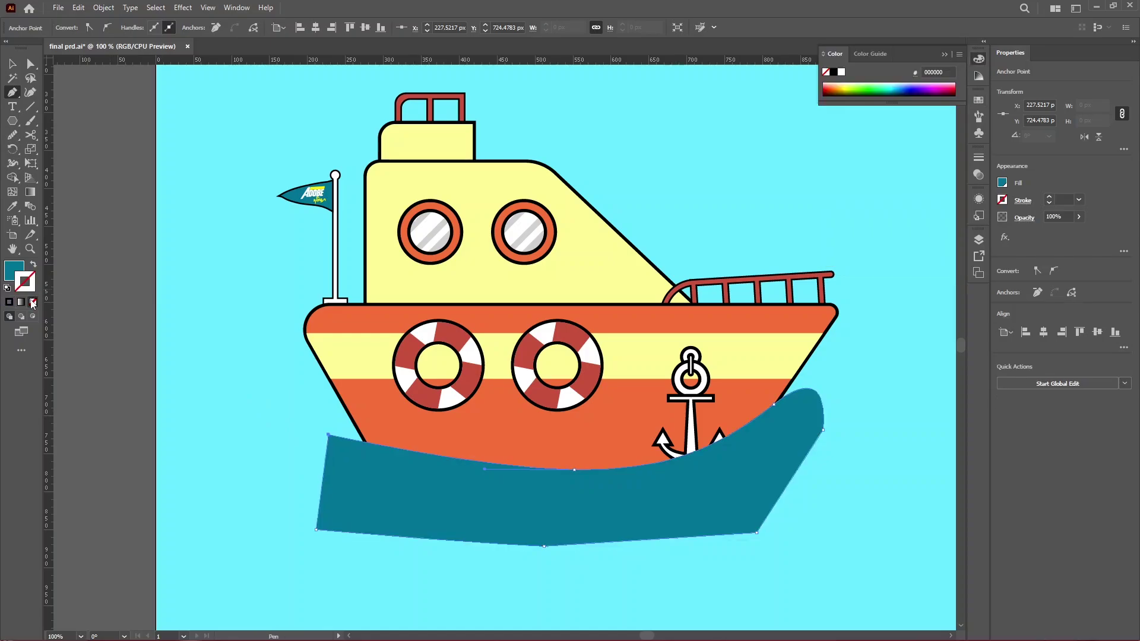
Trim the teal wave shape to the hull outline with Shape Builder, removing the parts outside the hull
{"action": "left_click", "coordinate": [11, 64]}
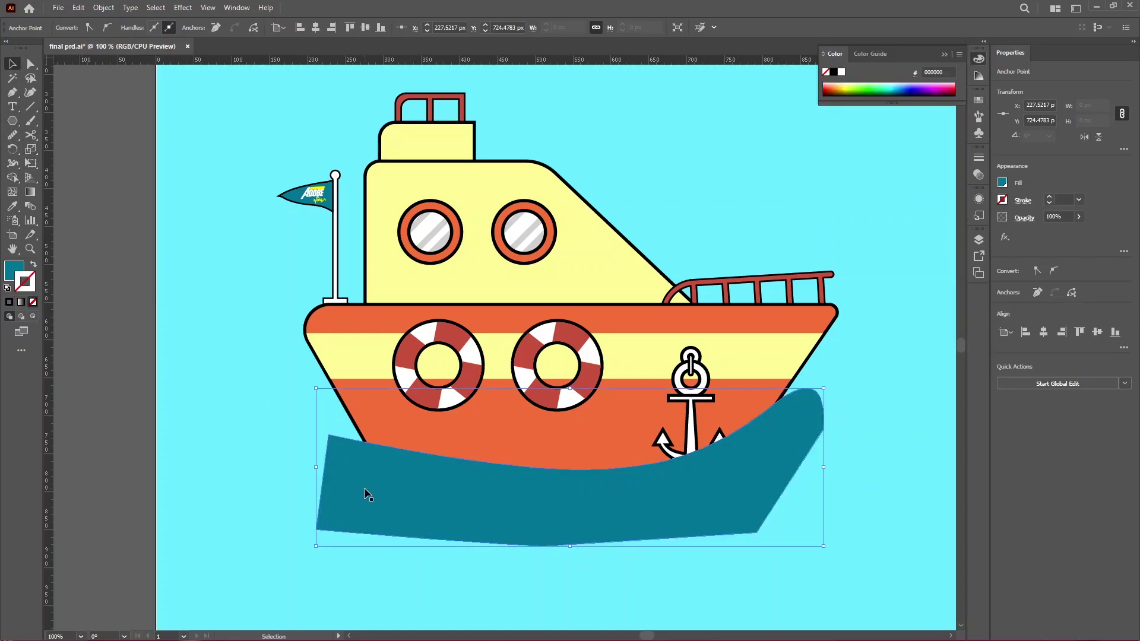
{"action": "left_click", "coordinate": [357, 409], "text": "shift"}
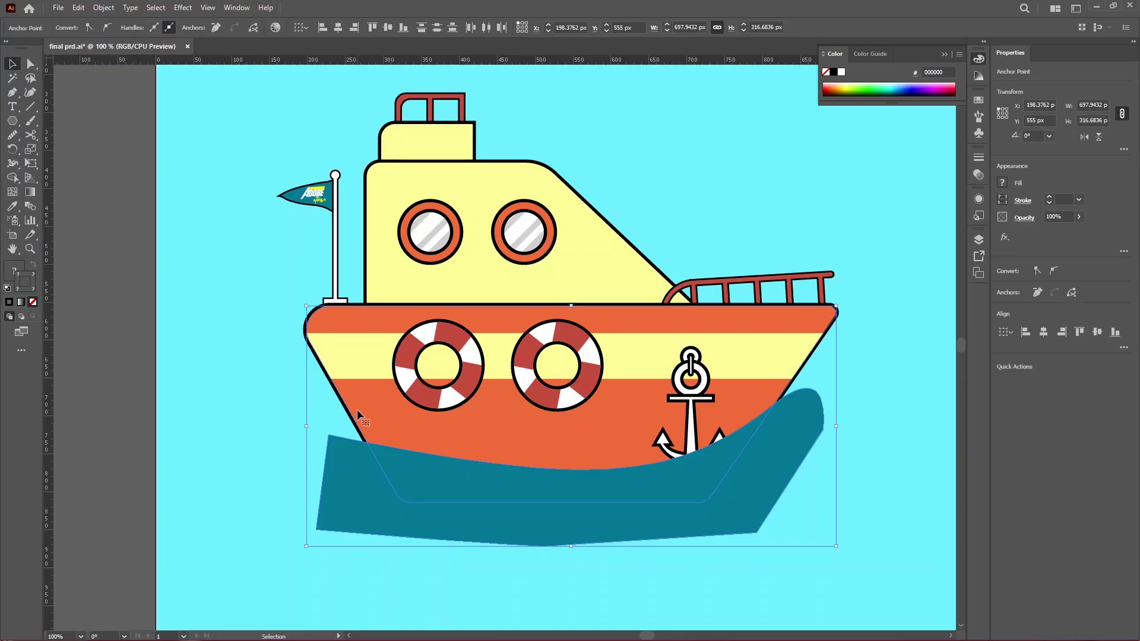
{"action": "left_click", "coordinate": [12, 177]}
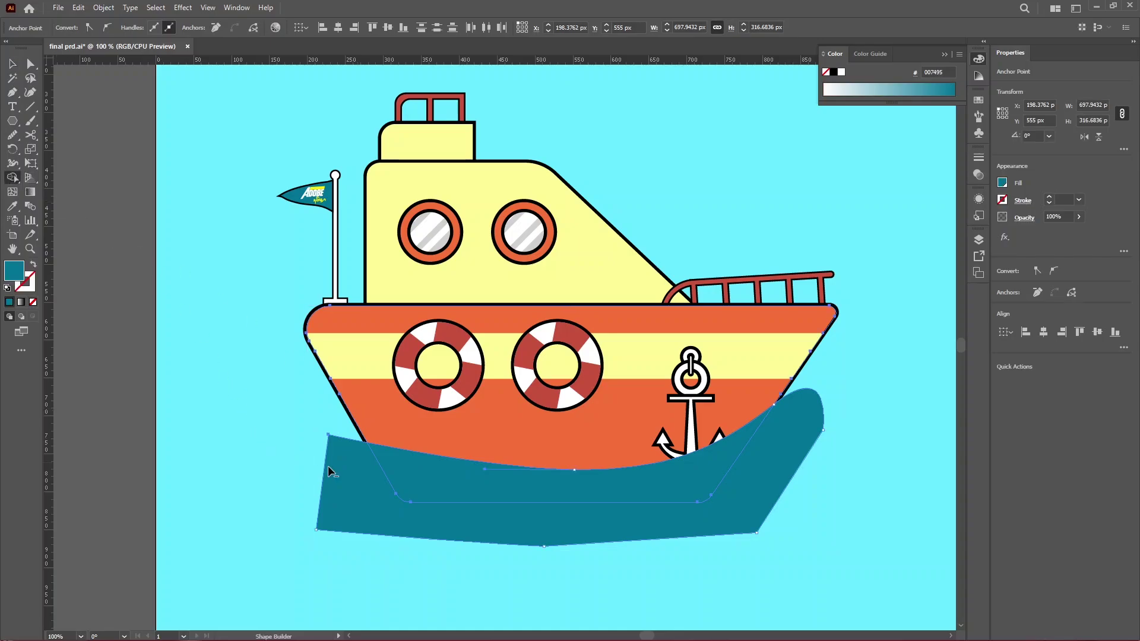
{"action": "left_click", "coordinate": [350, 478], "text": "alt"}
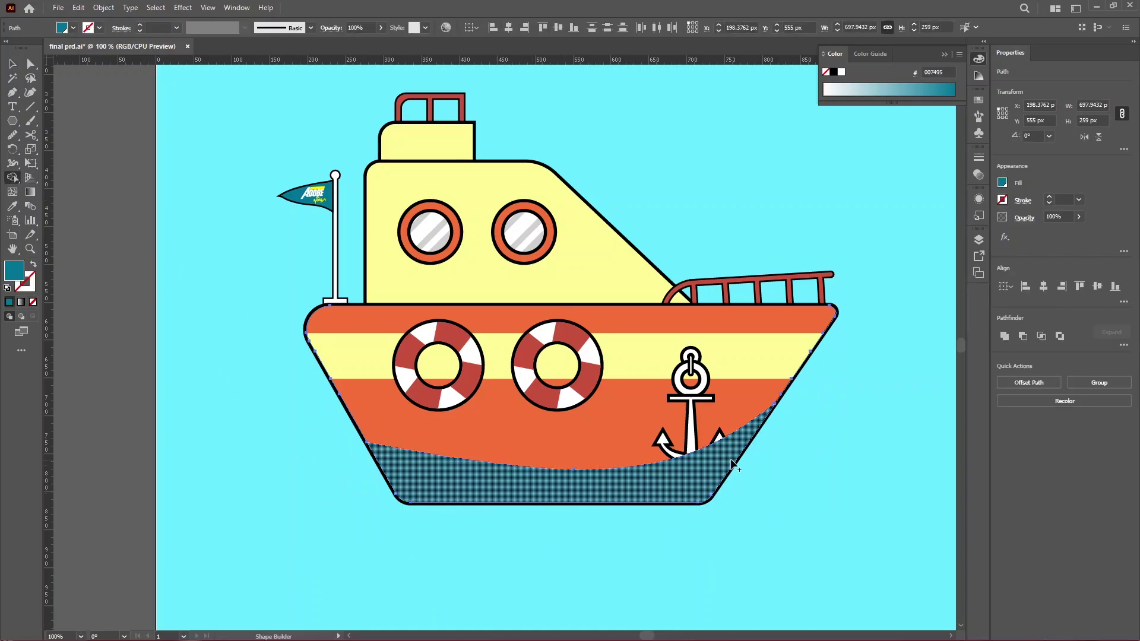
{"action": "key", "text": "v"}
{"action": "left_click", "coordinate": [444, 547]}
Make the trimmed shape a hull shadow with black fill and 29% opacity, placed behind the anchor
{"action": "left_click", "coordinate": [420, 475]}
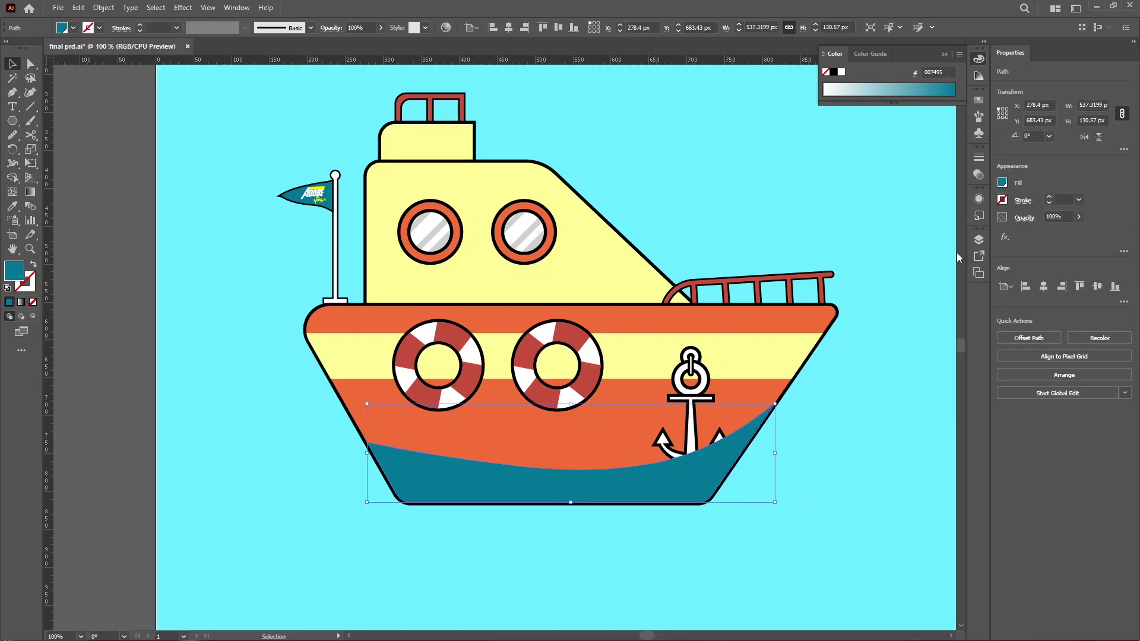
{"action": "left_click", "coordinate": [979, 100]}
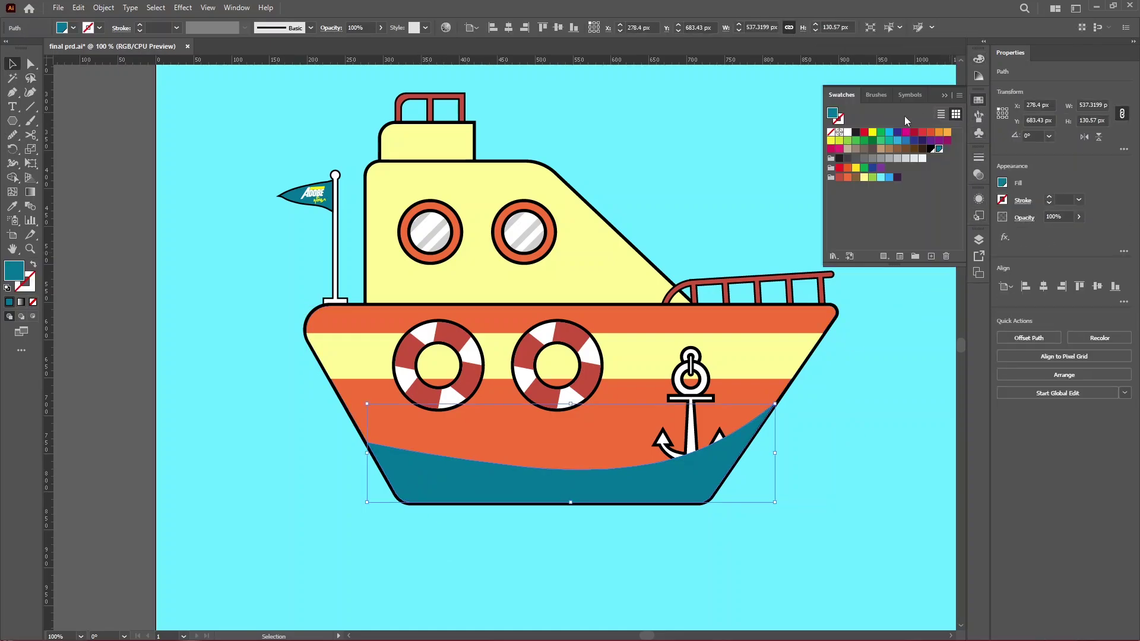
{"action": "left_click", "coordinate": [859, 132]}
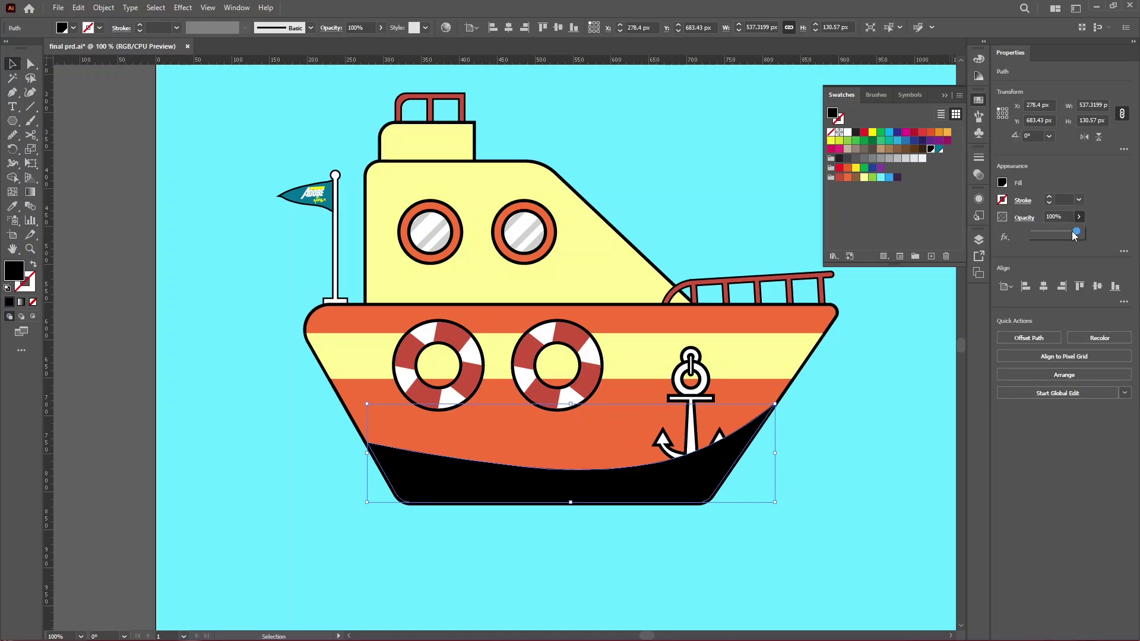
{"action": "left_click_drag", "start_coordinate": [1073, 236], "coordinate": [1043, 236]}
{"action": "left_click", "coordinate": [829, 459]}
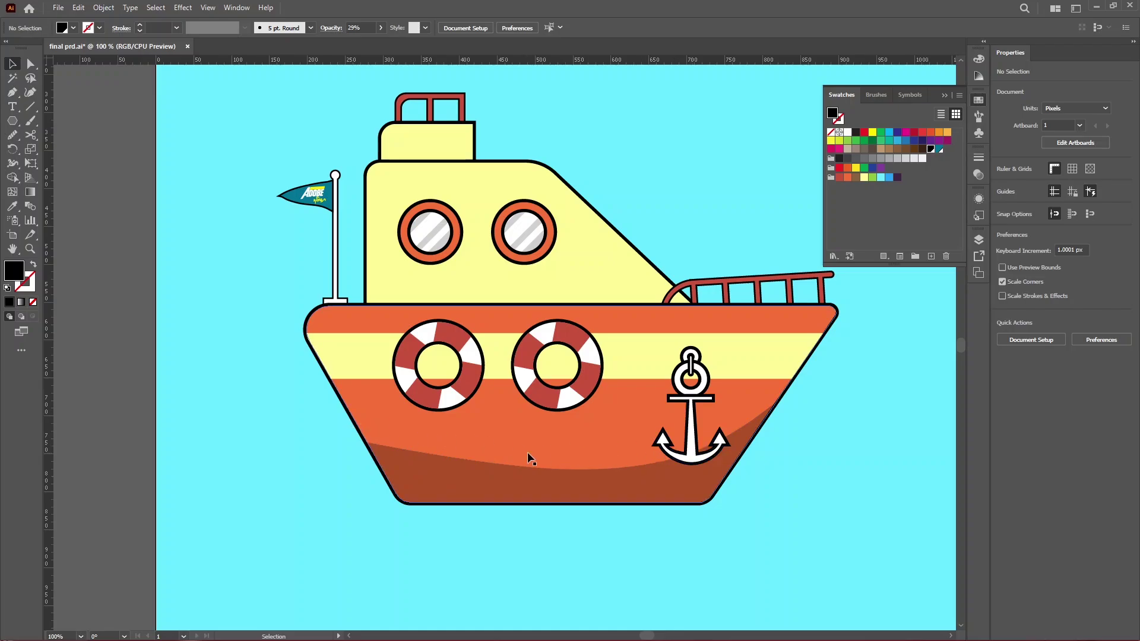
Draw a closed black shape with the Pen tool over the lower hull, its wavy upper edge above the existing shadow and its base beyond the keel
{"action": "key", "text": "p"}
{"action": "left_click", "coordinate": [321, 409]}
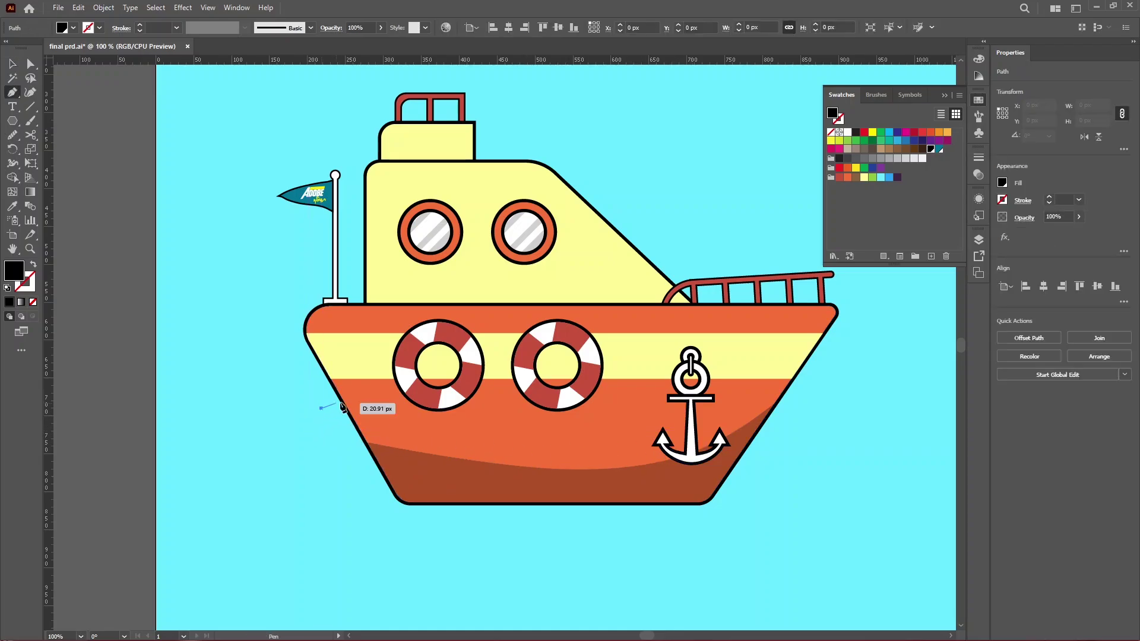
{"action": "left_click_drag", "start_coordinate": [383, 406], "coordinate": [613, 440]}
{"action": "left_click_drag", "start_coordinate": [692, 427], "coordinate": [796, 386]}
{"action": "left_click", "coordinate": [797, 413]}
{"action": "left_click", "coordinate": [781, 502]}
{"action": "left_click", "coordinate": [633, 567]}
{"action": "left_click", "coordinate": [371, 545]}
{"action": "left_click", "coordinate": [322, 509]}
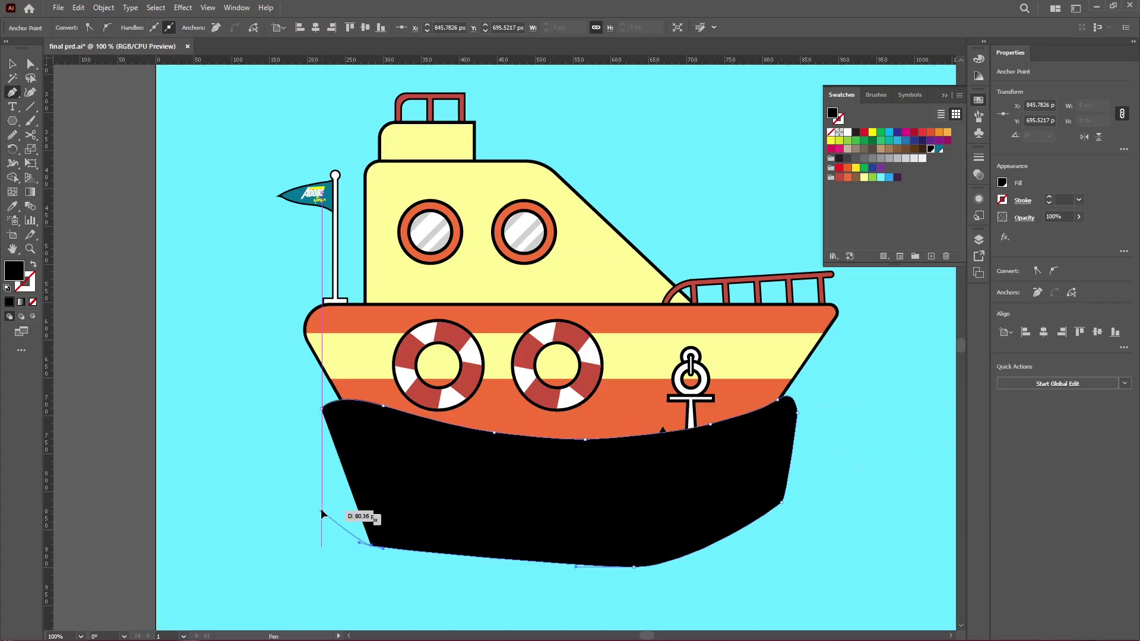
{"action": "left_click", "coordinate": [324, 410]}
Trim the second black shape to the hull outline with Shape Builder
{"action": "left_click", "coordinate": [332, 386], "text": "ctrl+shift"}
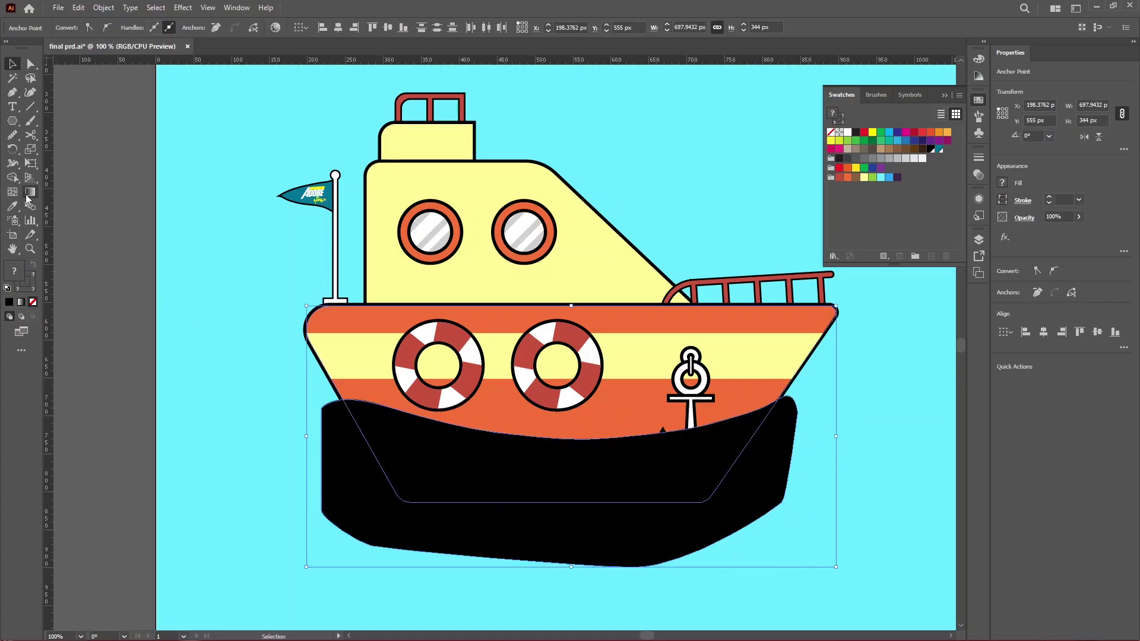
{"action": "left_click", "coordinate": [12, 178]}
{"action": "left_click", "coordinate": [349, 483], "text": "alt"}
{"action": "key", "text": "v"}
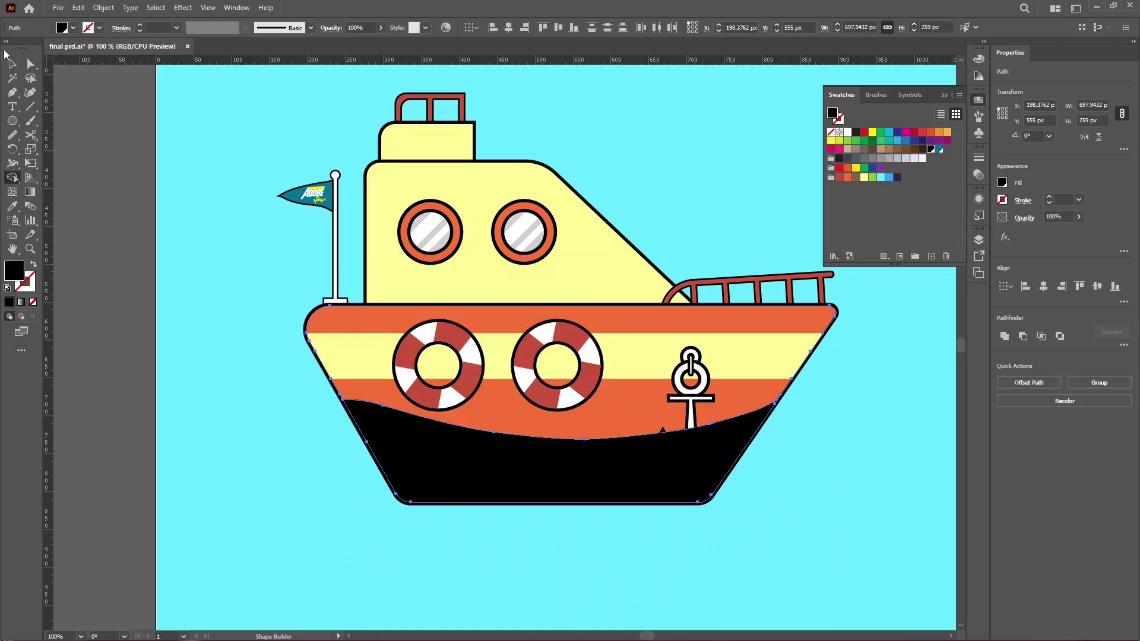
Lower the second shadow shape's opacity to 15% and place it behind the anchor
{"action": "left_click", "coordinate": [1079, 217]}
{"action": "left_click_drag", "start_coordinate": [1081, 236], "coordinate": [1040, 234]}
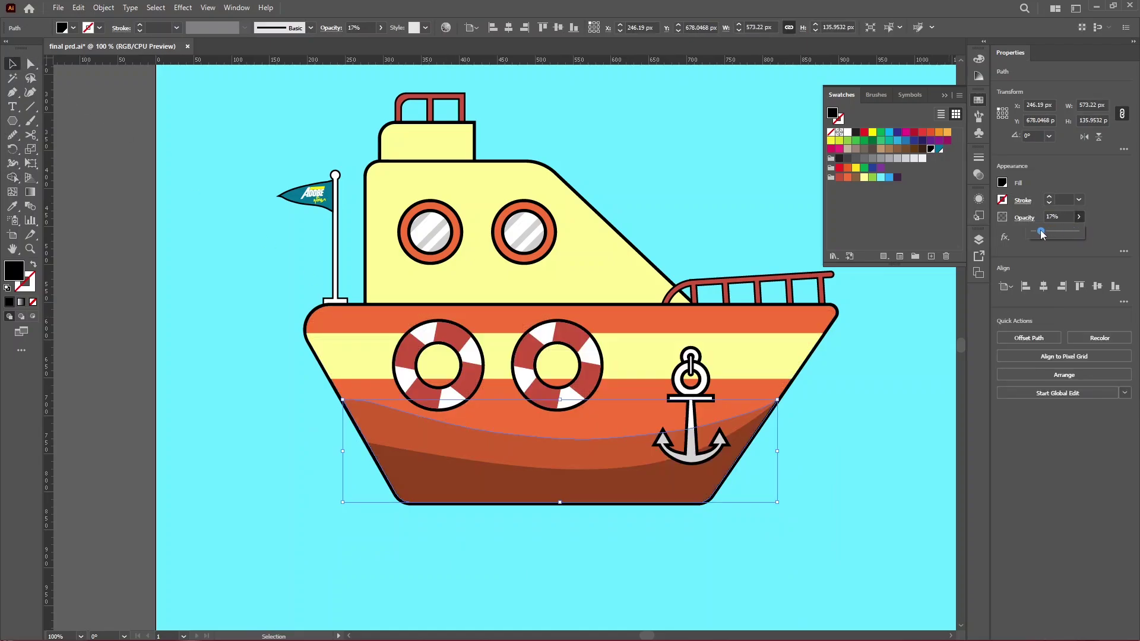
{"action": "left_click", "coordinate": [874, 400]}
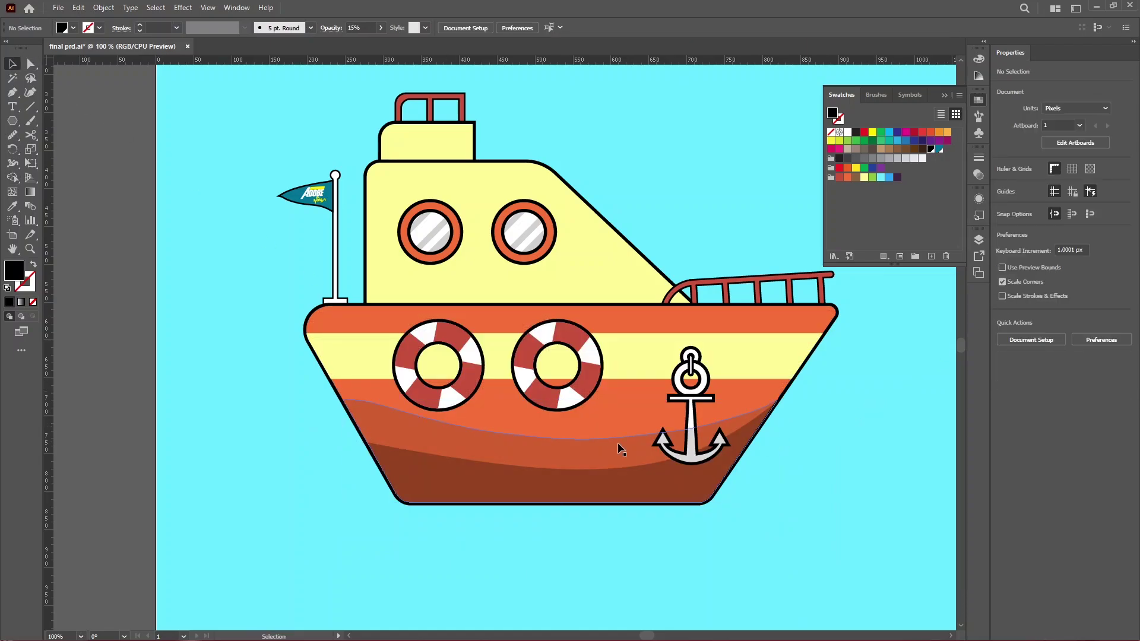
{"action": "left_click", "coordinate": [598, 446]}
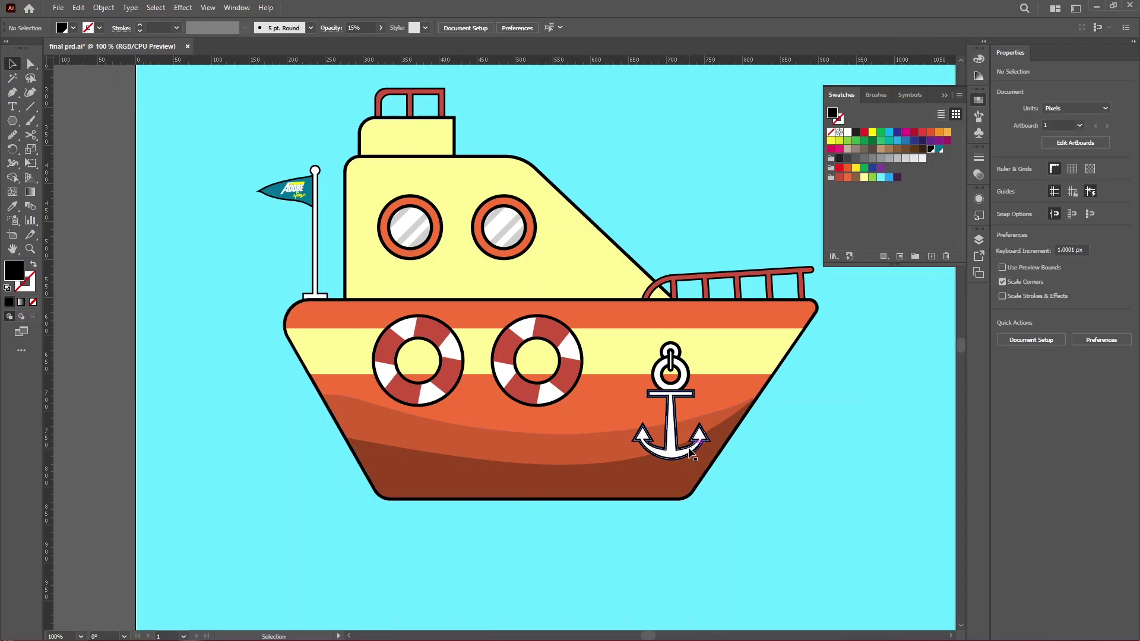
Draw an open curved path with the Pen tool along the anchor's bottom arc, from one fluke to the other
{"action": "scroll", "coordinate": [688, 448], "scroll_direction": "up", "scroll_amount": 3}
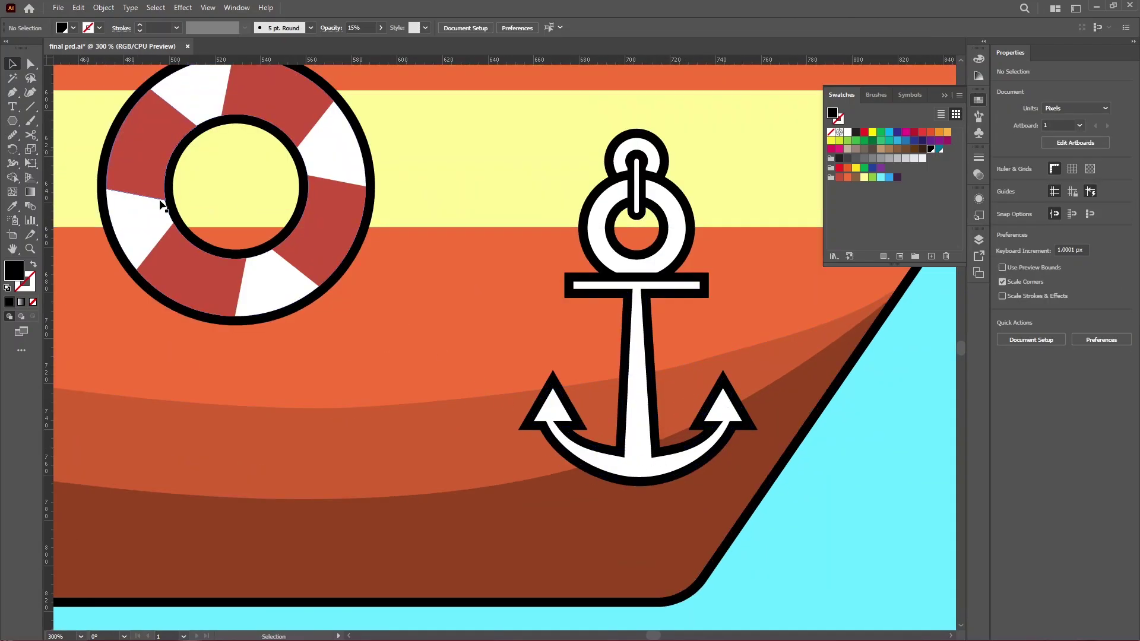
{"action": "key", "text": "p"}
{"action": "scroll", "coordinate": [605, 455], "scroll_direction": "up", "scroll_amount": 1}
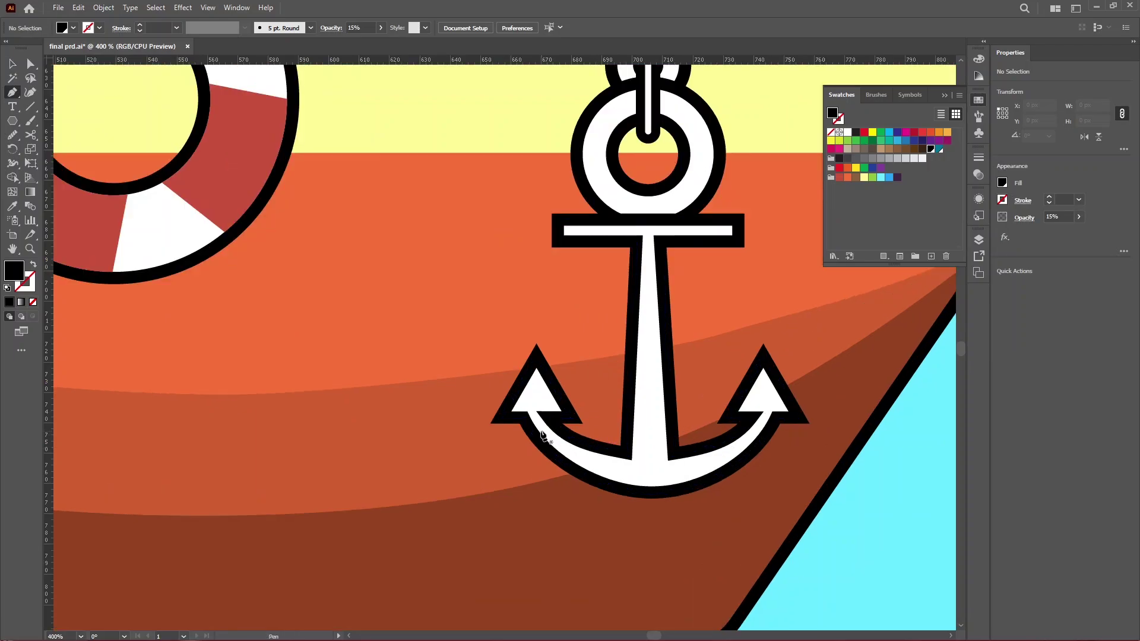
{"action": "left_click", "coordinate": [539, 427]}
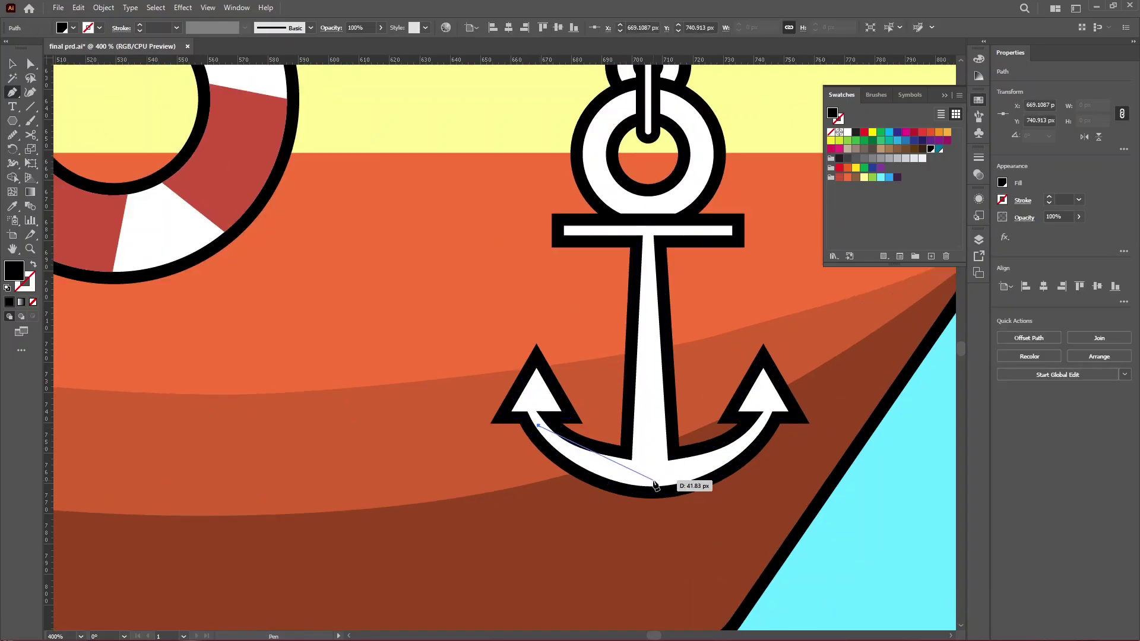
{"action": "left_click_drag", "start_coordinate": [653, 480], "coordinate": [731, 479]}
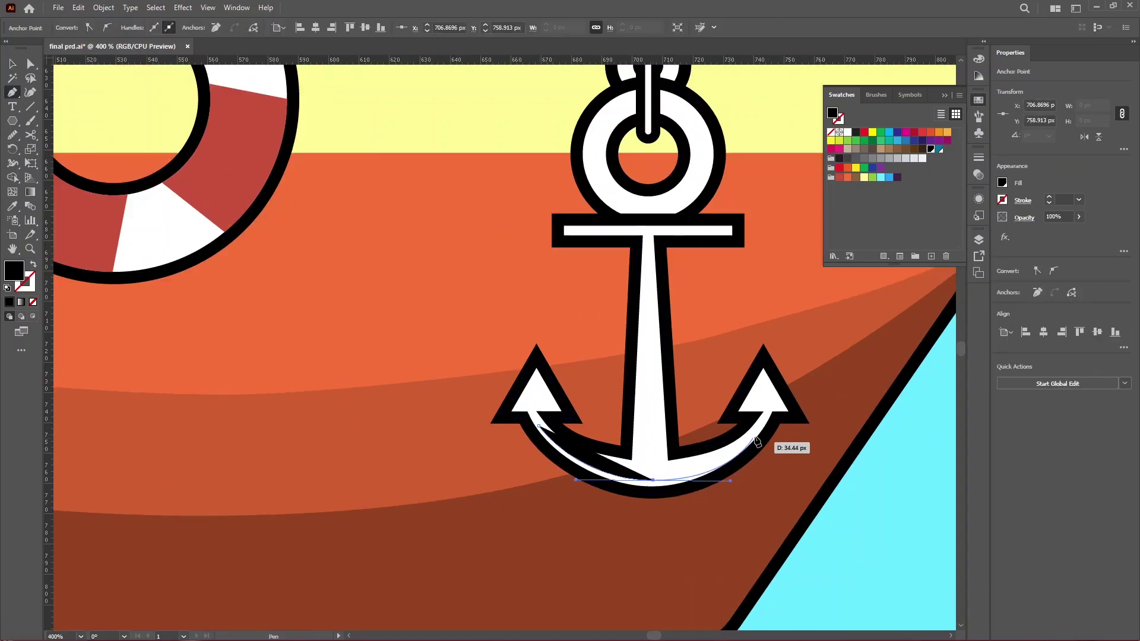
{"action": "left_click", "coordinate": [763, 420]}
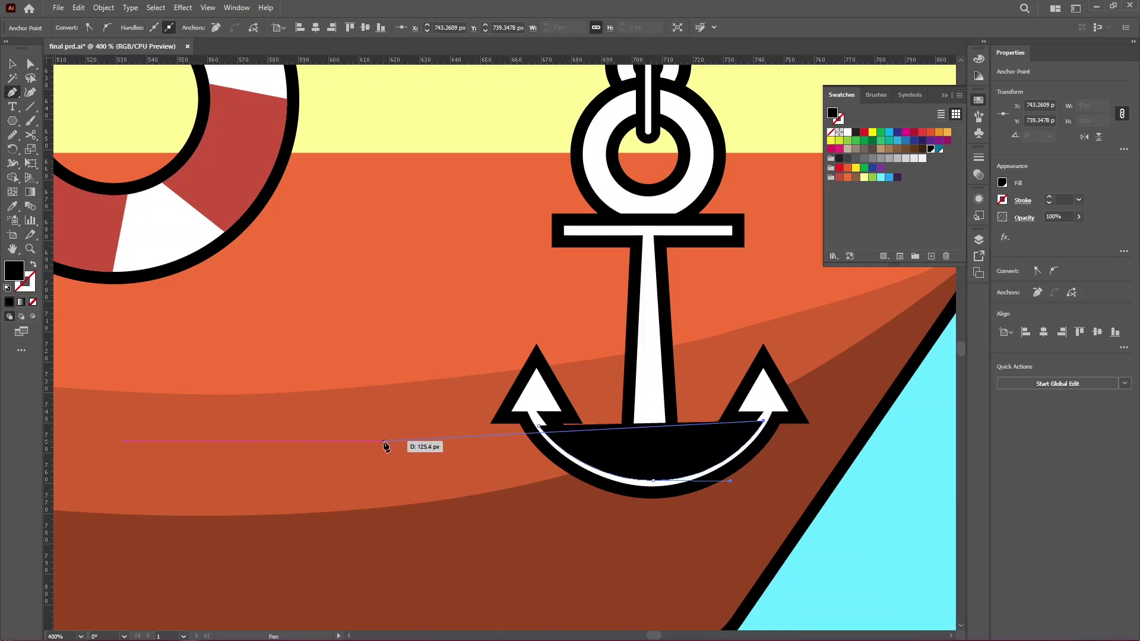
{"action": "key", "text": "Escape"}
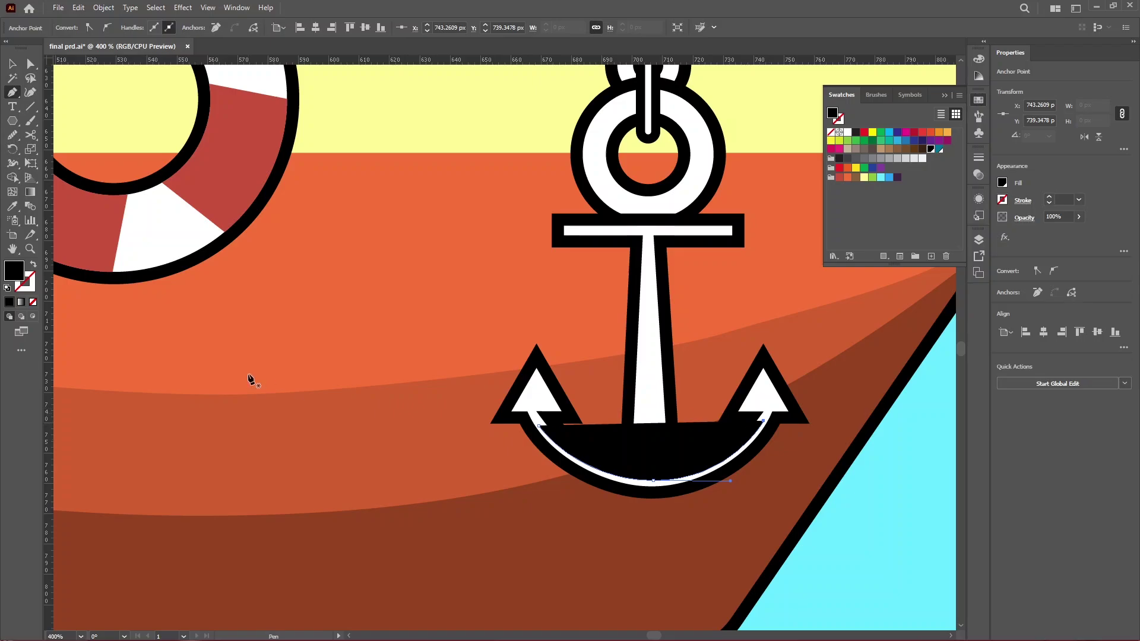
Give the anchor curve no fill and a black 3 pt stroke with the elliptical width profile tapering at both ends
{"action": "key", "text": "ctrl"}
{"action": "left_click", "coordinate": [33, 268]}
{"action": "left_click", "coordinate": [30, 287]}
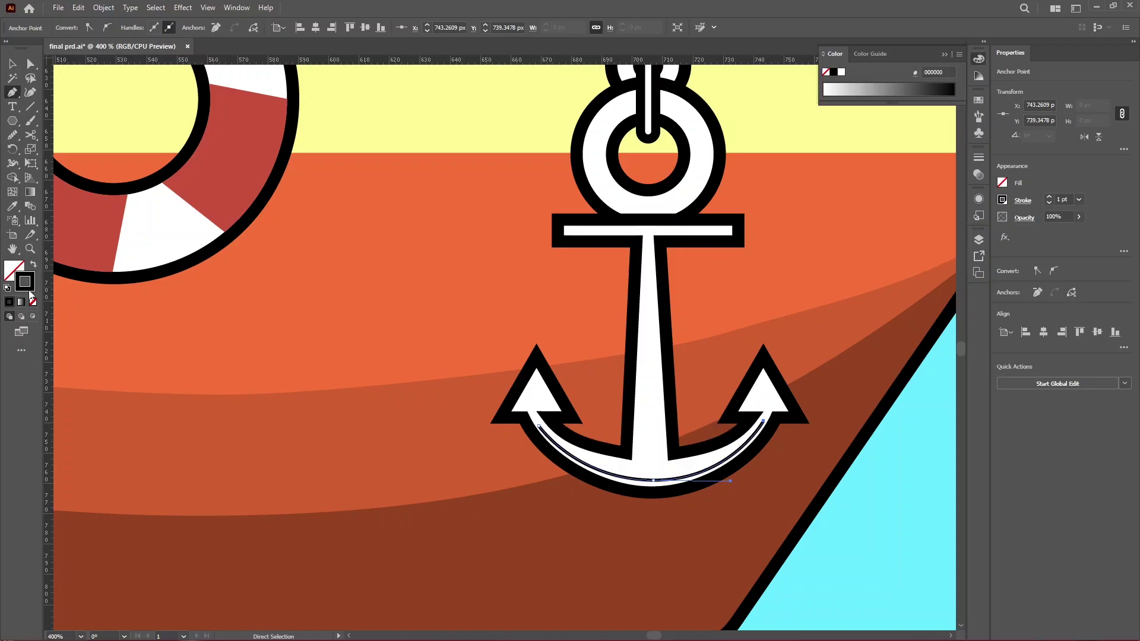
{"action": "left_click", "coordinate": [977, 158]}
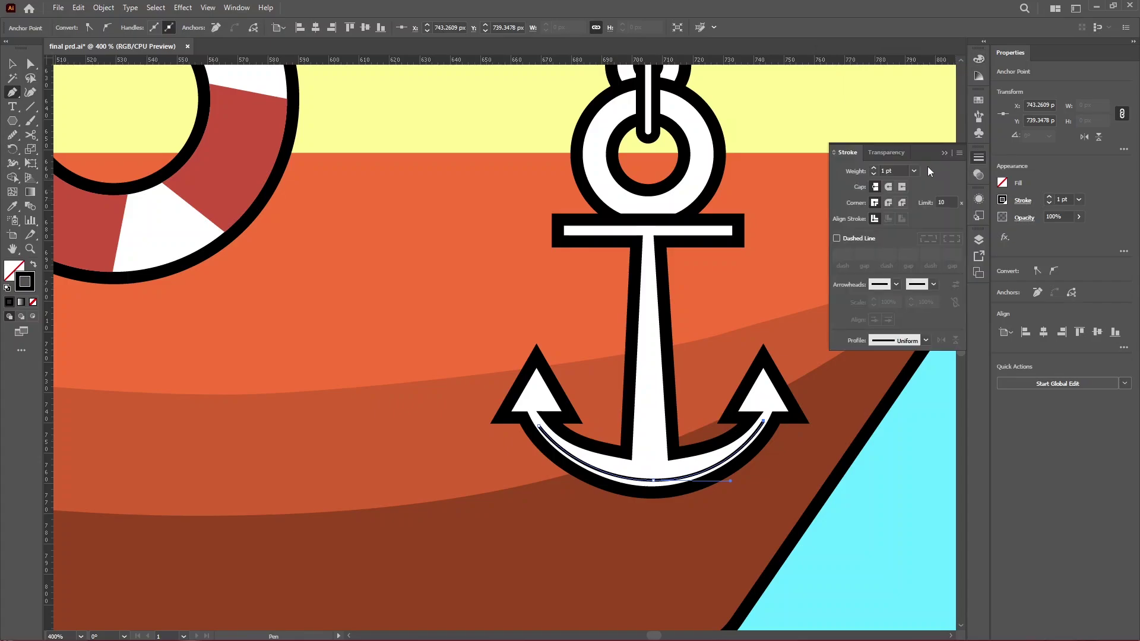
{"action": "left_click", "coordinate": [874, 169]}
{"action": "left_click", "coordinate": [874, 169]}
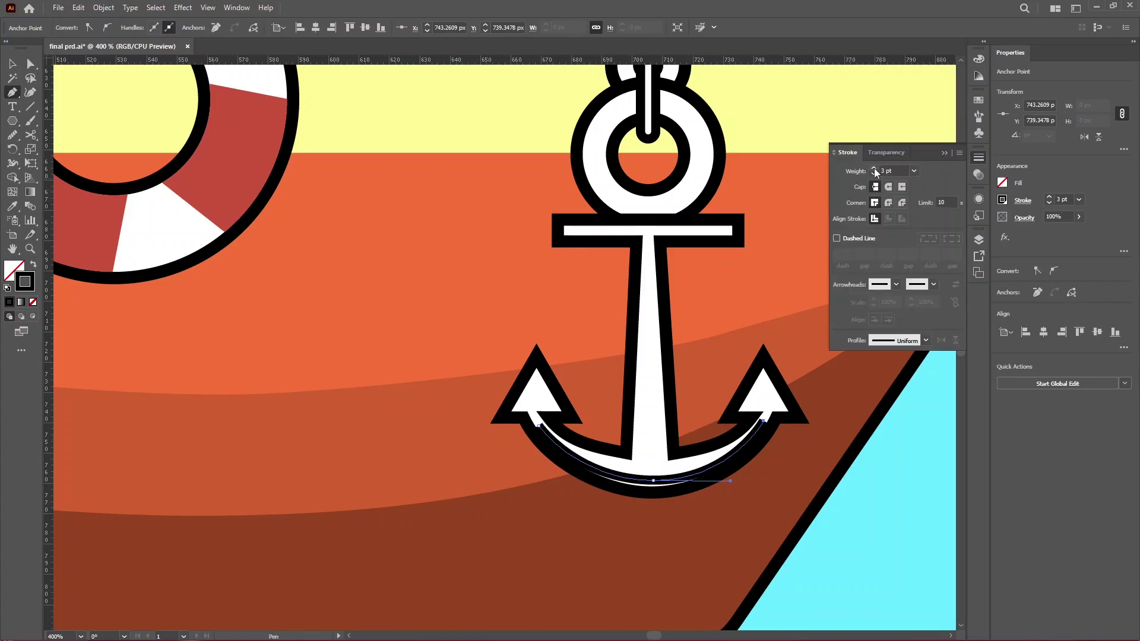
{"action": "left_click", "coordinate": [925, 341]}
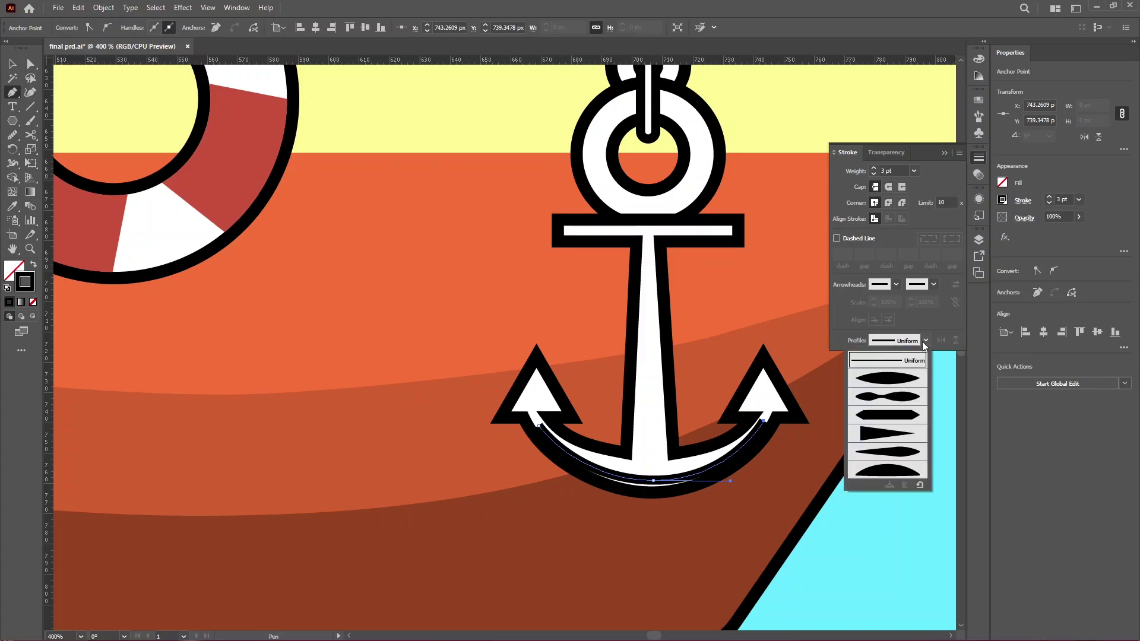
{"action": "left_click", "coordinate": [901, 380]}
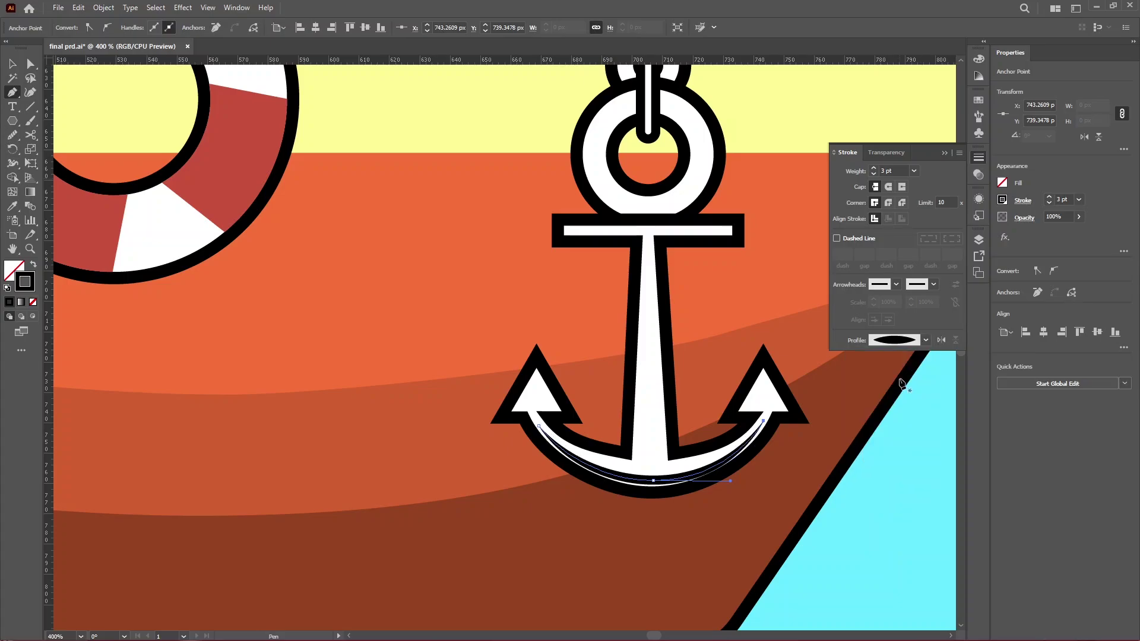
Nudge the anchor's shading curve slightly upward and set its opacity to 15%
{"action": "key", "text": "v"}
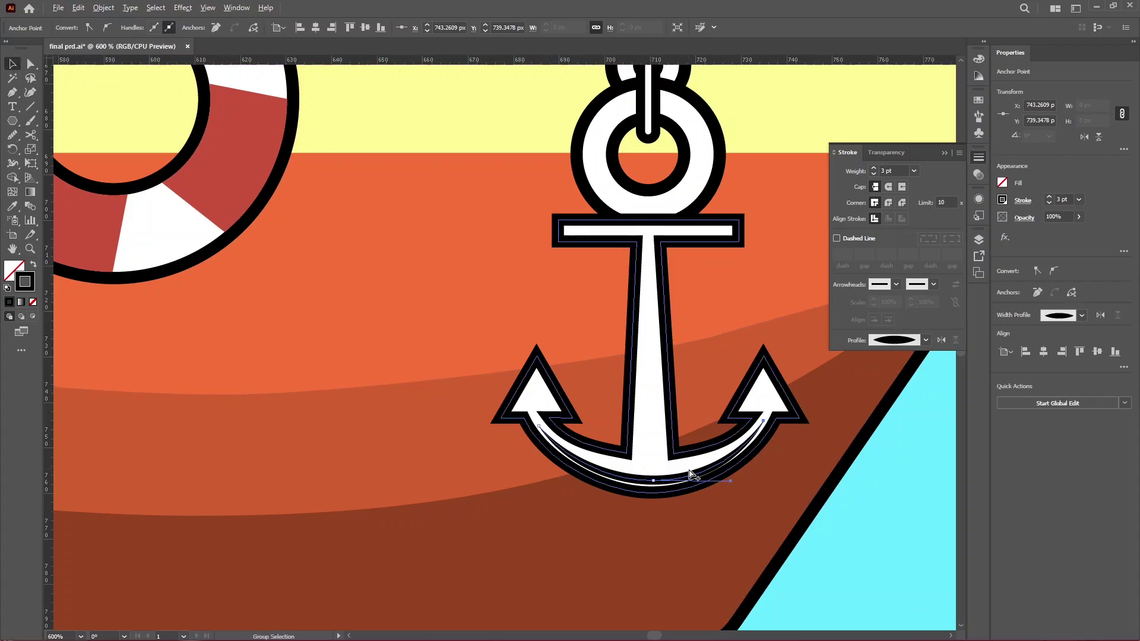
{"action": "scroll", "coordinate": [689, 472], "scroll_direction": "up", "scroll_amount": 2}
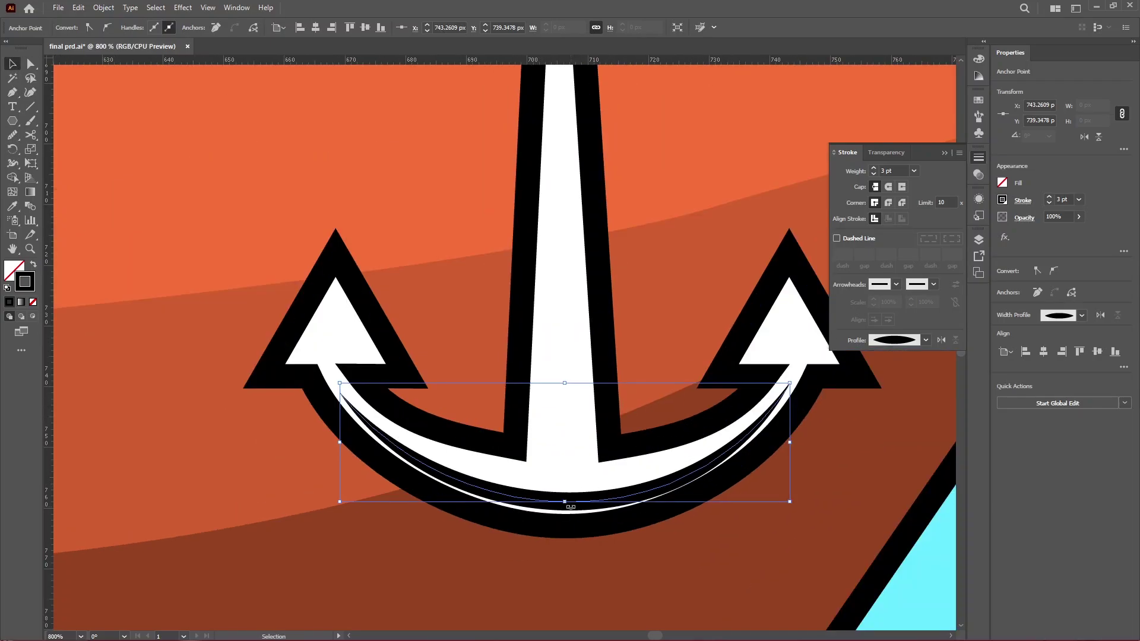
{"action": "left_click_drag", "start_coordinate": [578, 503], "coordinate": [579, 499]}
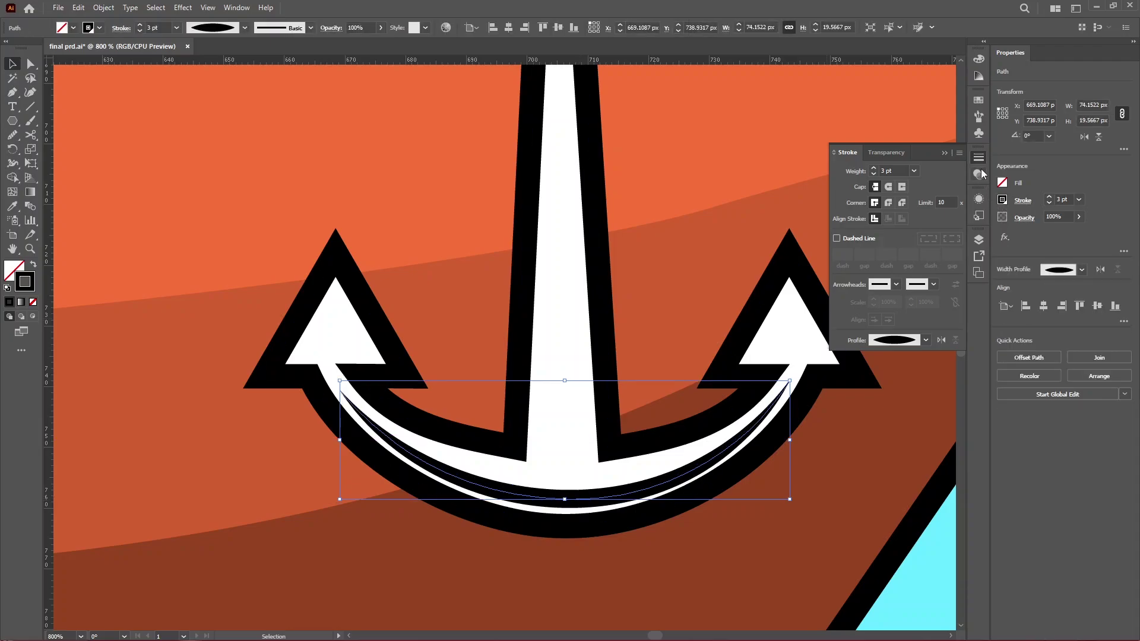
{"action": "double_click", "coordinate": [1067, 216]}
{"action": "type", "text": "15"}
{"action": "key", "text": "Return"}
{"action": "left_click", "coordinate": [623, 458]}
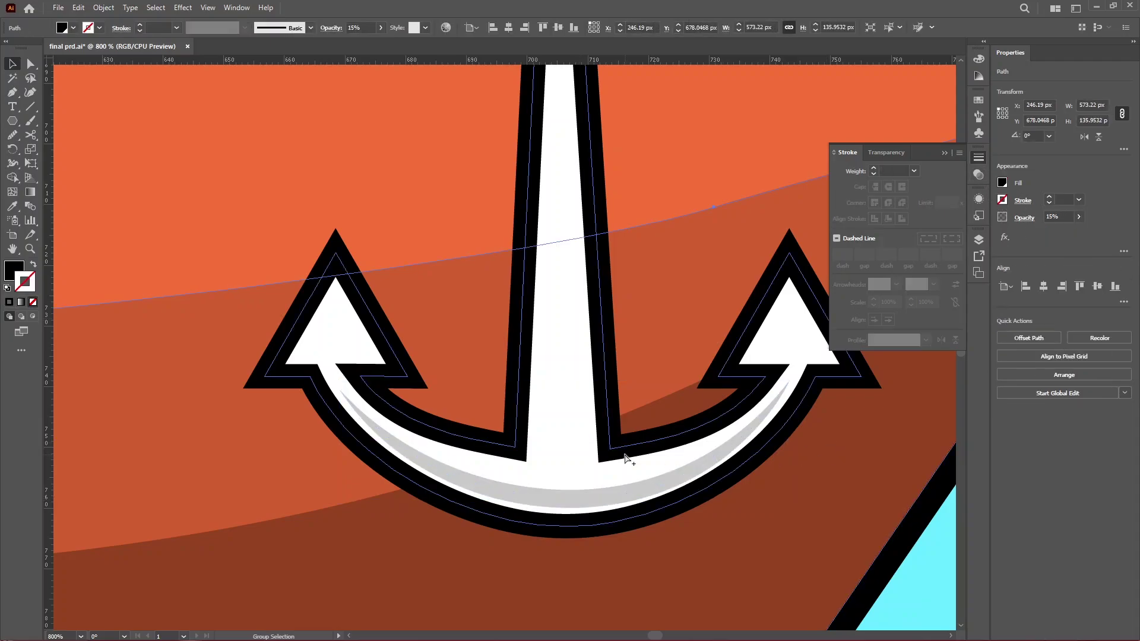
{"action": "scroll", "coordinate": [623, 458], "scroll_direction": "down", "scroll_amount": 4}
{"action": "left_click", "coordinate": [718, 475]}
{"action": "scroll", "coordinate": [720, 476], "scroll_direction": "down", "scroll_amount": 3}
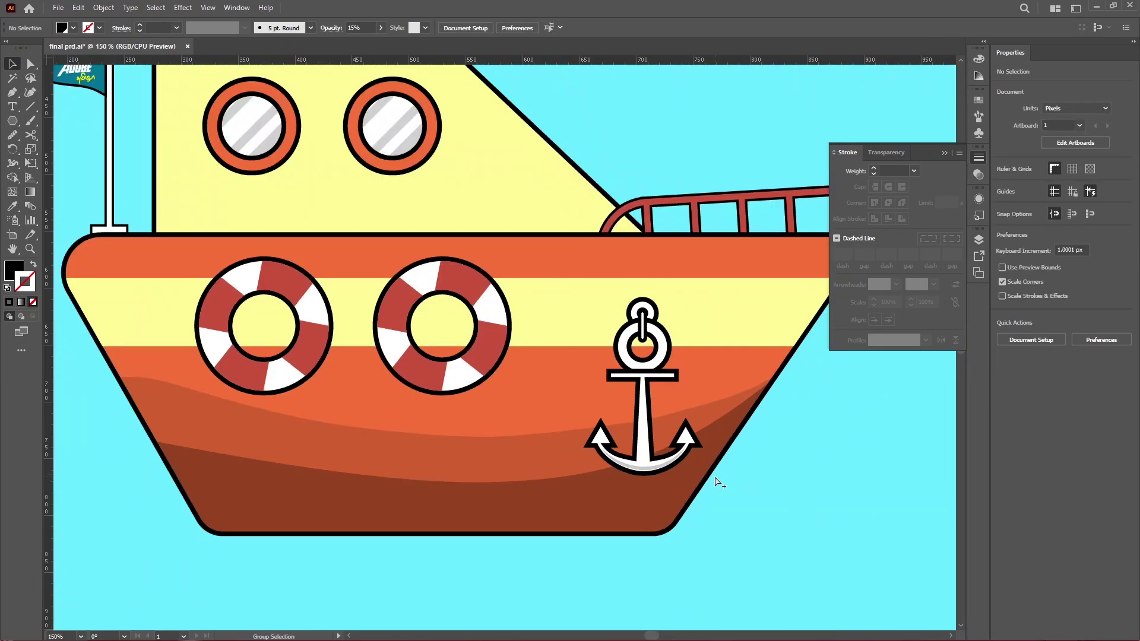
Draw a black circle about 101 px in diameter, centred on the left lifebuoy, with the Ellipse tool
{"action": "scroll", "coordinate": [681, 482], "scroll_direction": "up", "scroll_amount": 3}
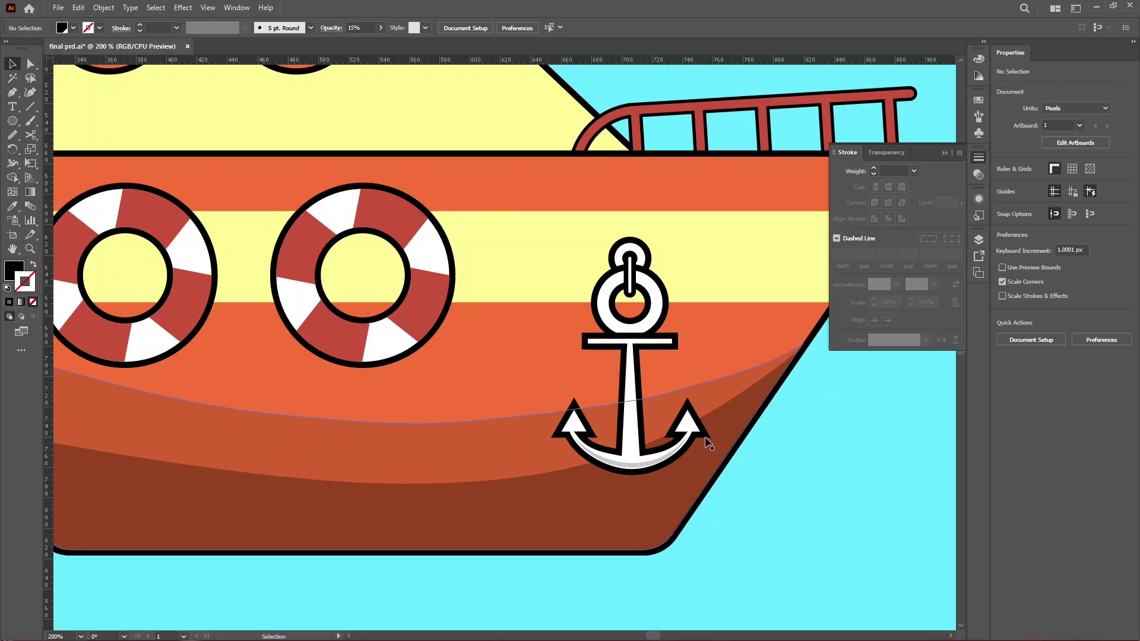
{"action": "scroll", "coordinate": [707, 440], "scroll_direction": "down", "scroll_amount": 2}
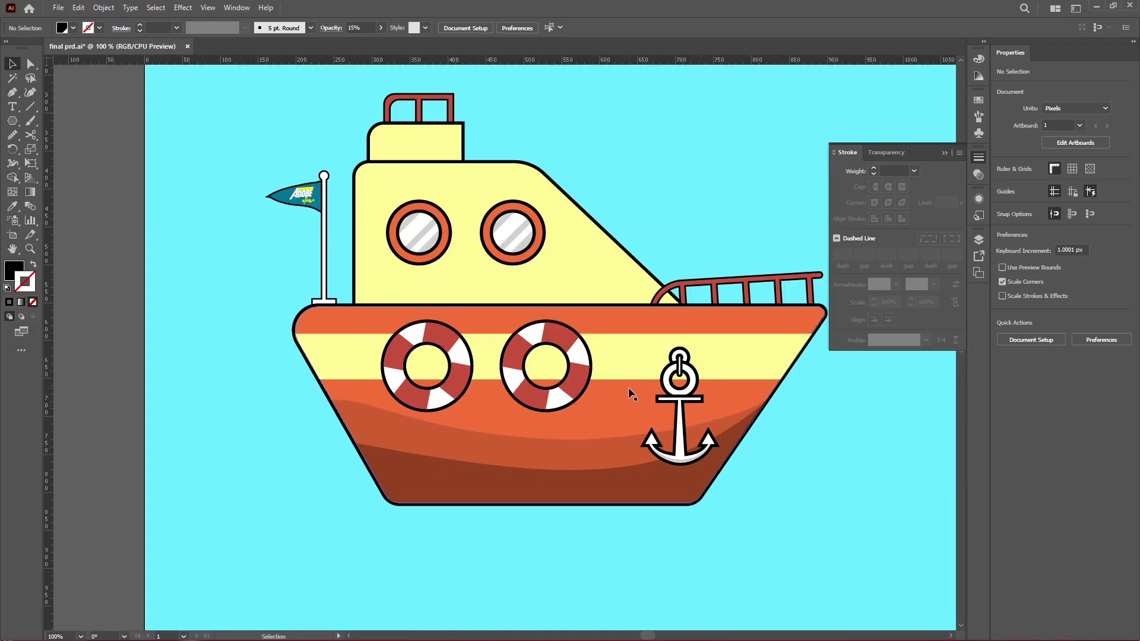
{"action": "scroll", "coordinate": [419, 389], "scroll_direction": "up", "scroll_amount": 3}
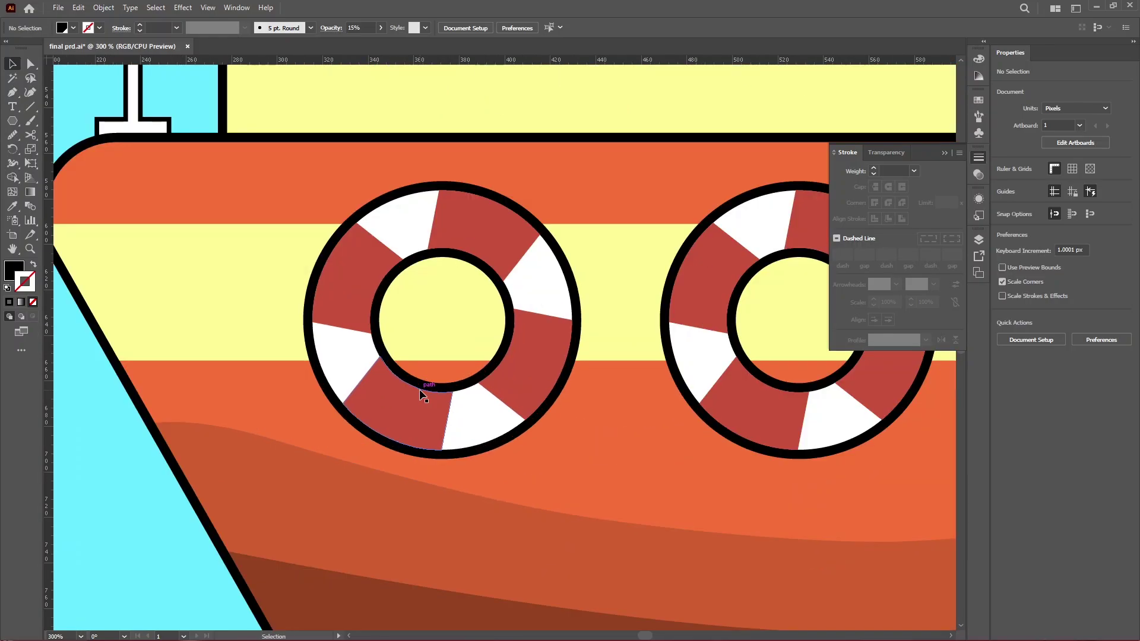
{"action": "left_click", "coordinate": [13, 121]}
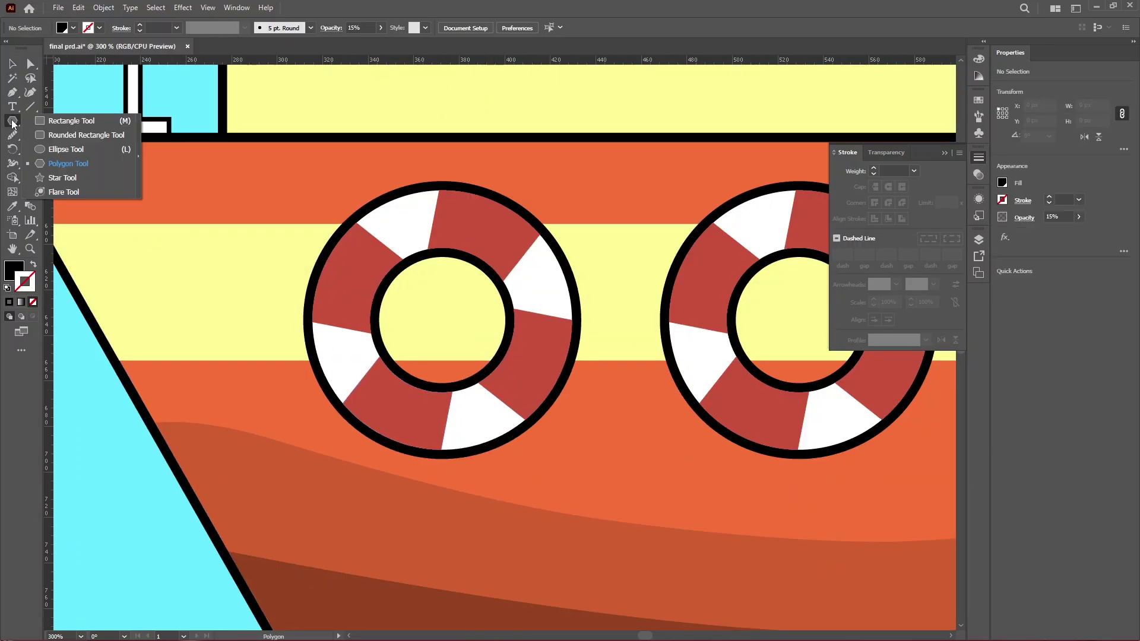
{"action": "left_click", "coordinate": [65, 149]}
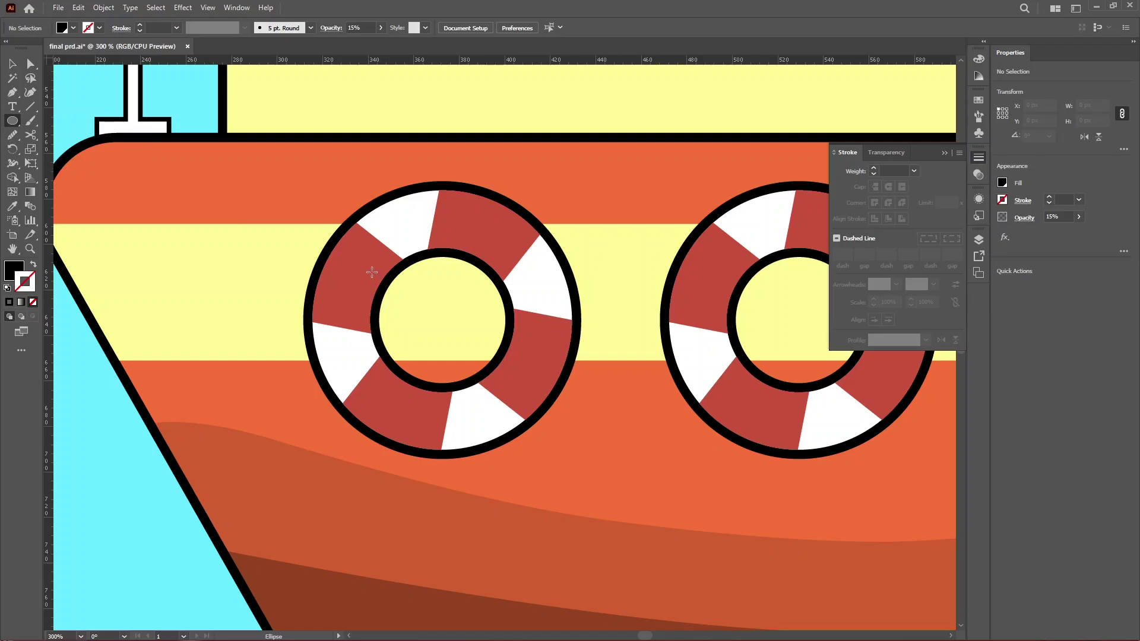
{"action": "left_click_drag", "start_coordinate": [344, 241], "coordinate": [545, 413]}
{"action": "key", "text": "v"}
Duplicate the circle about 5 px higher and remove the upper areas with Shape Builder, leaving a thin lower crescent
{"action": "left_click_drag", "start_coordinate": [417, 316], "coordinate": [418, 297]}
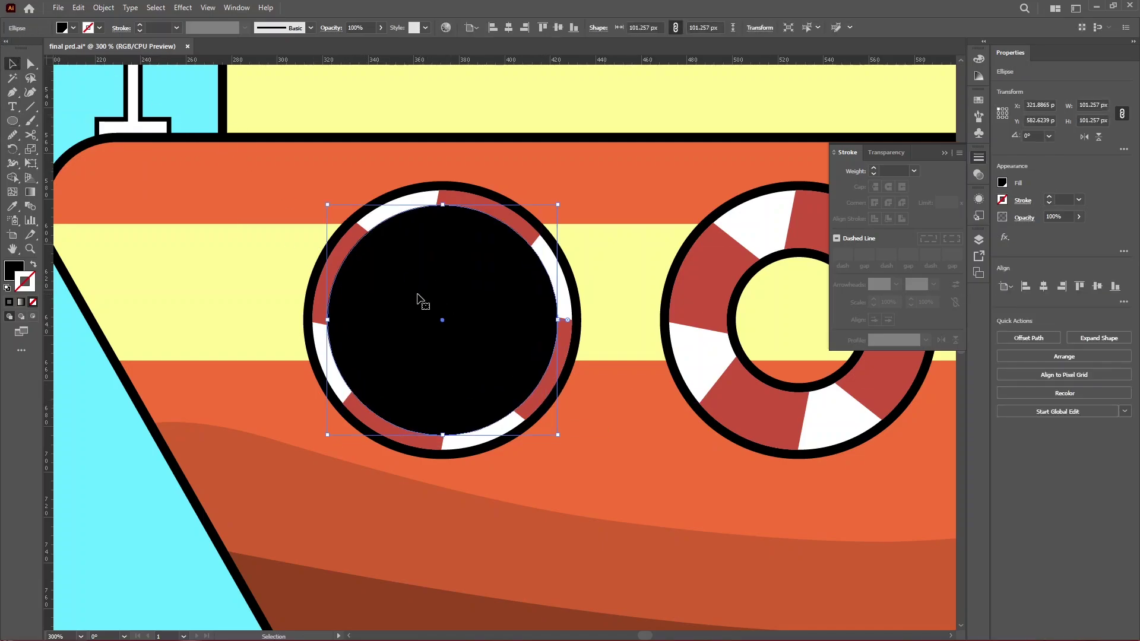
{"action": "key", "text": "a"}
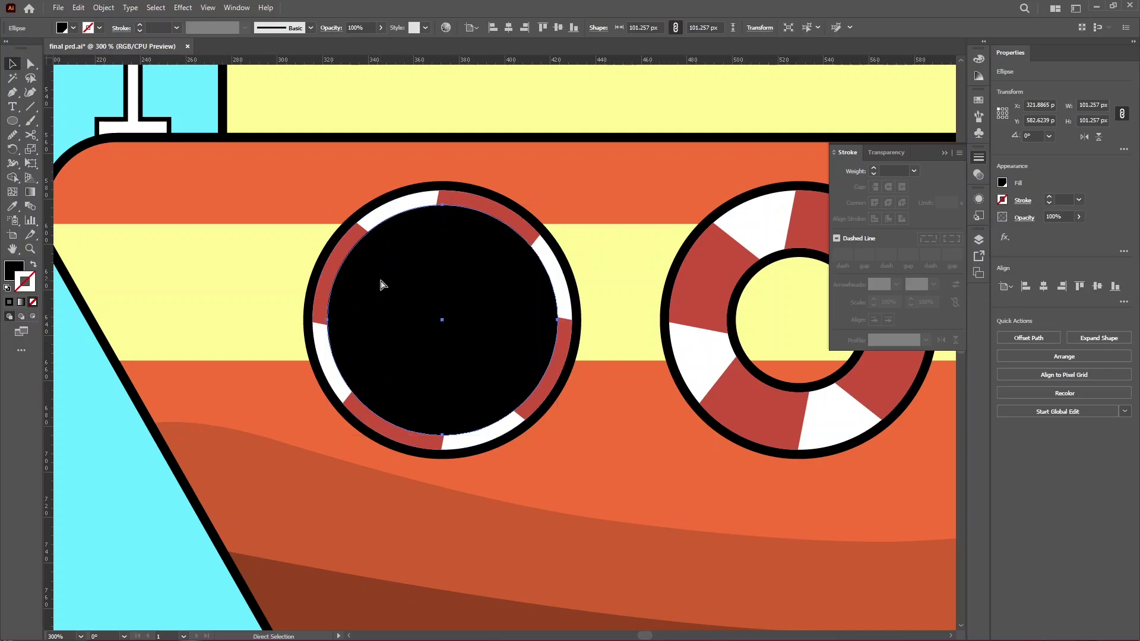
{"action": "left_click_drag", "start_coordinate": [412, 350], "coordinate": [414, 346]}
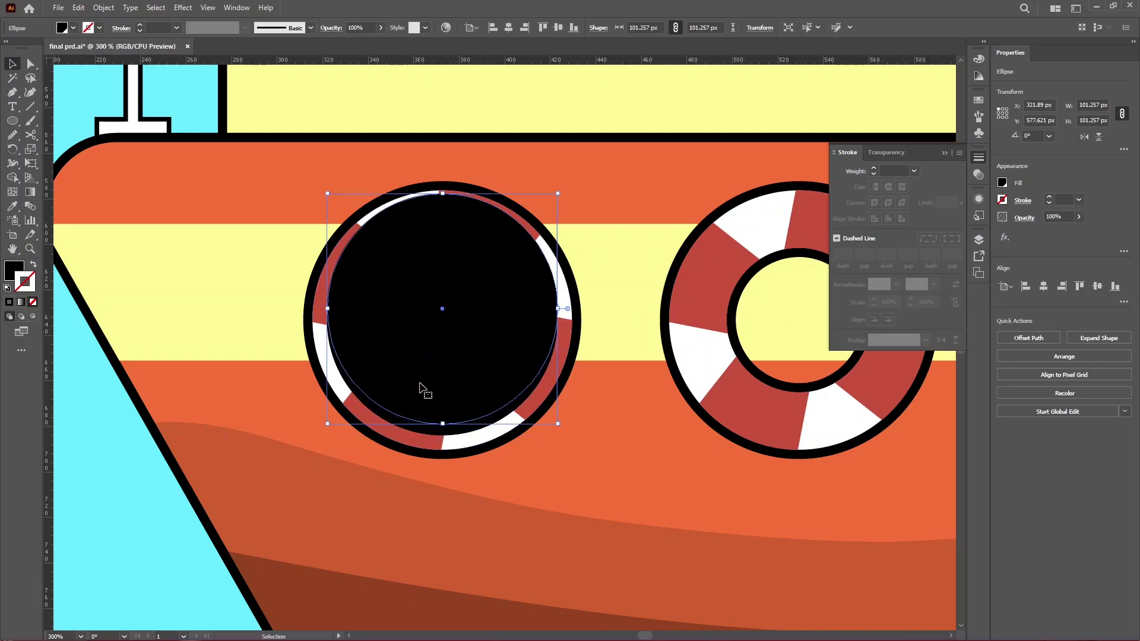
{"action": "left_click", "coordinate": [432, 436], "text": "shift"}
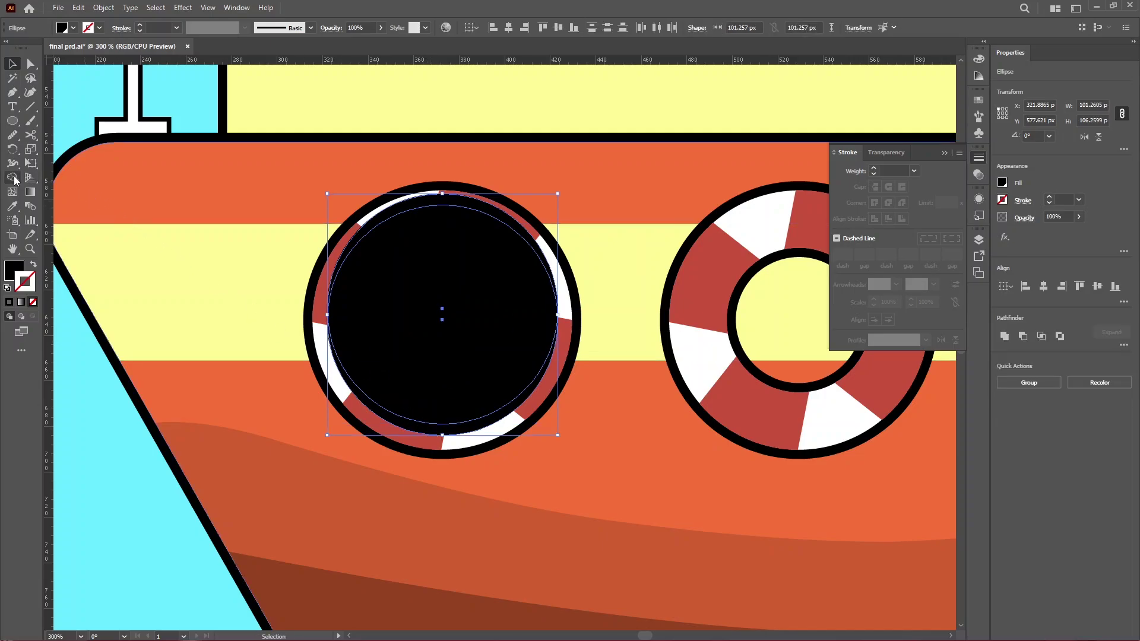
{"action": "left_click", "coordinate": [13, 178]}
{"action": "left_click", "coordinate": [371, 280], "text": "alt"}
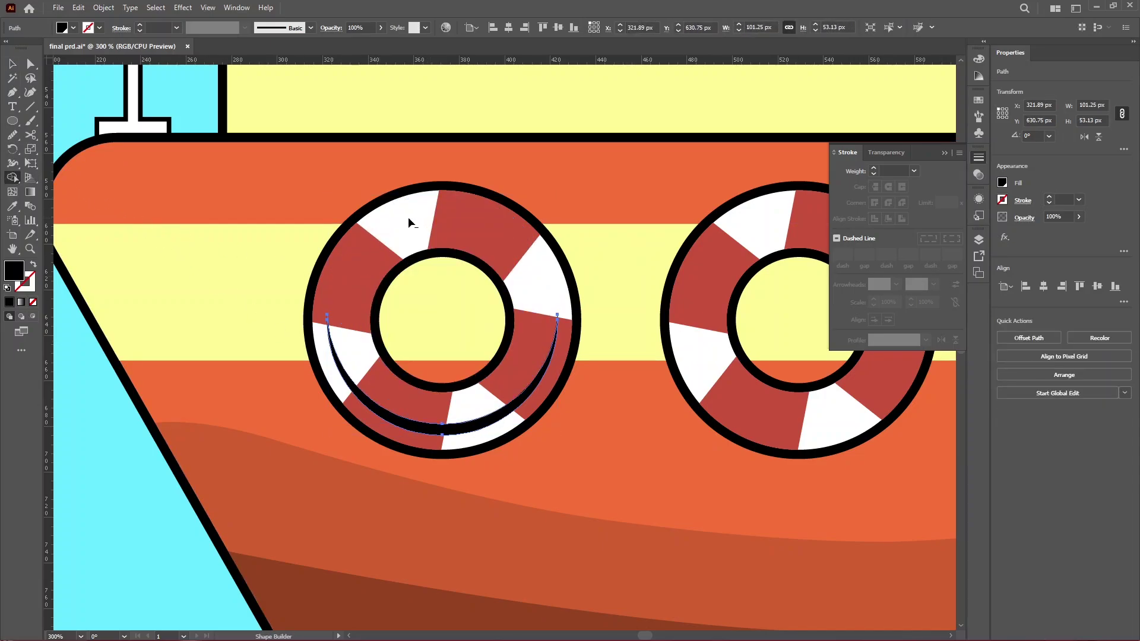
Fit the crescent to the left lifebuoy's lower rim at about 108 px wide and set its opacity to 15%
{"action": "key", "text": "v"}
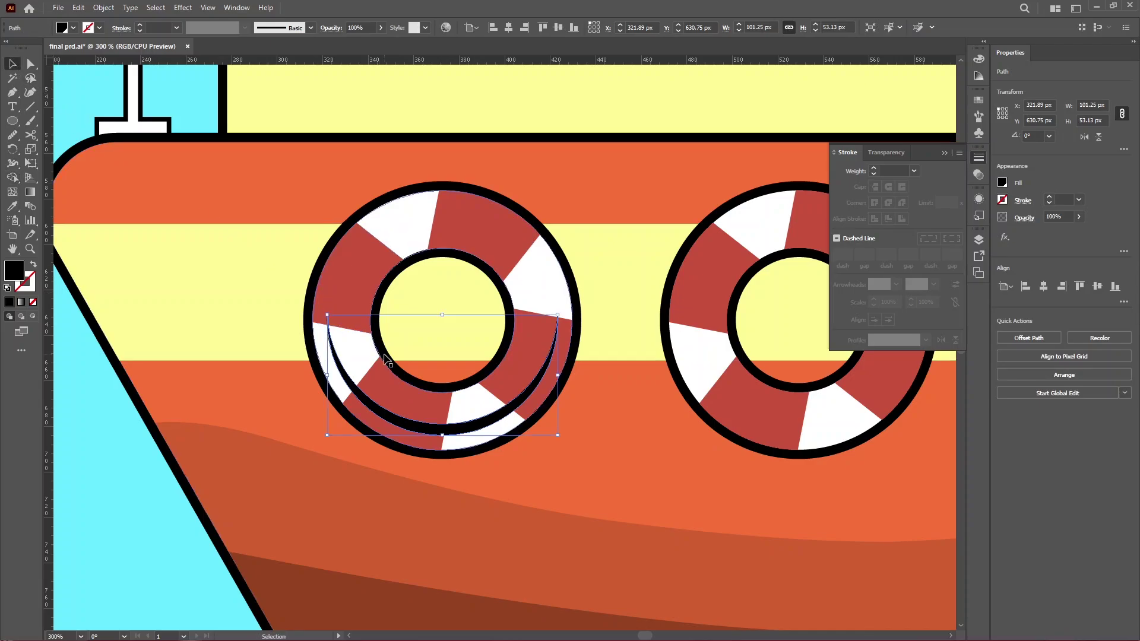
{"action": "key", "text": "ctrl+equal"}
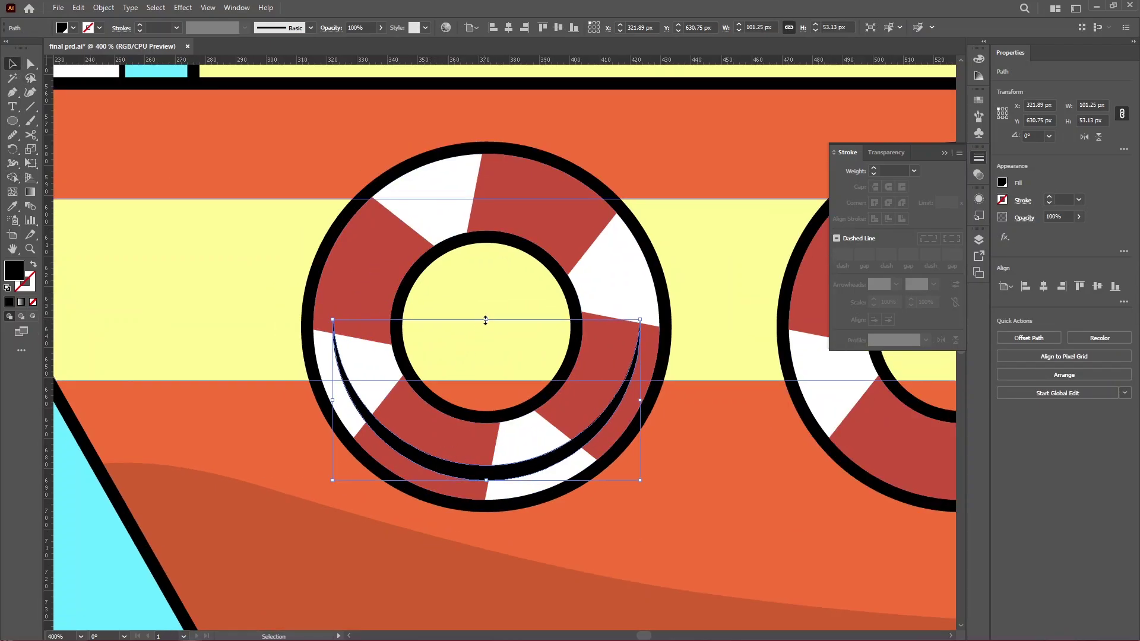
{"action": "left_click_drag", "start_coordinate": [448, 477], "coordinate": [449, 479]}
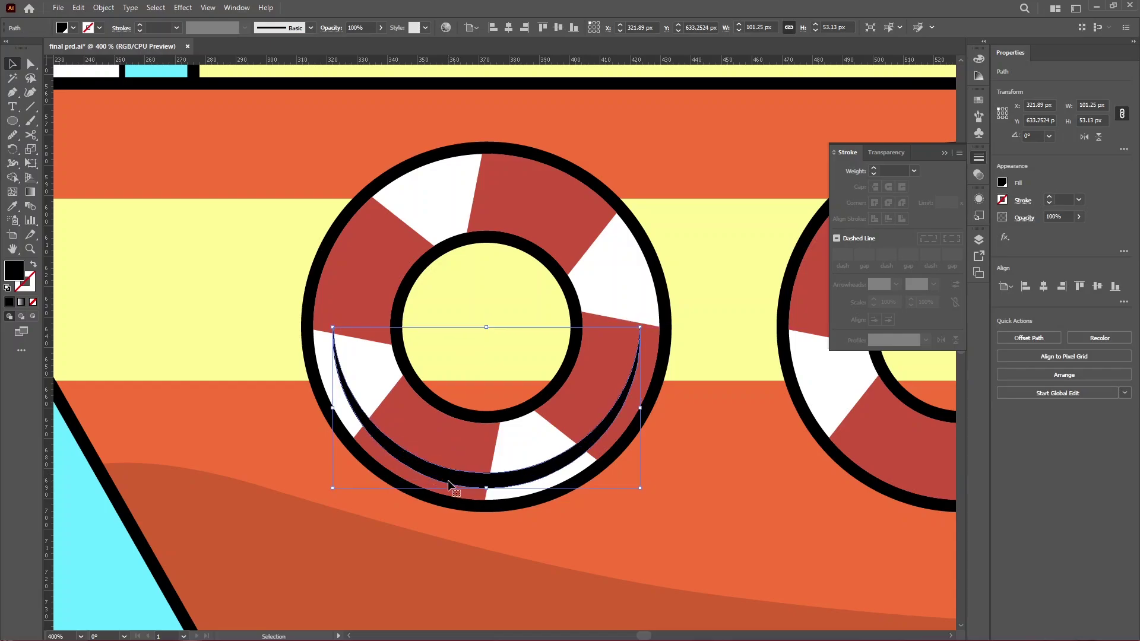
{"action": "left_click", "coordinate": [1079, 216]}
{"action": "left_click_drag", "start_coordinate": [1077, 238], "coordinate": [1050, 240]}
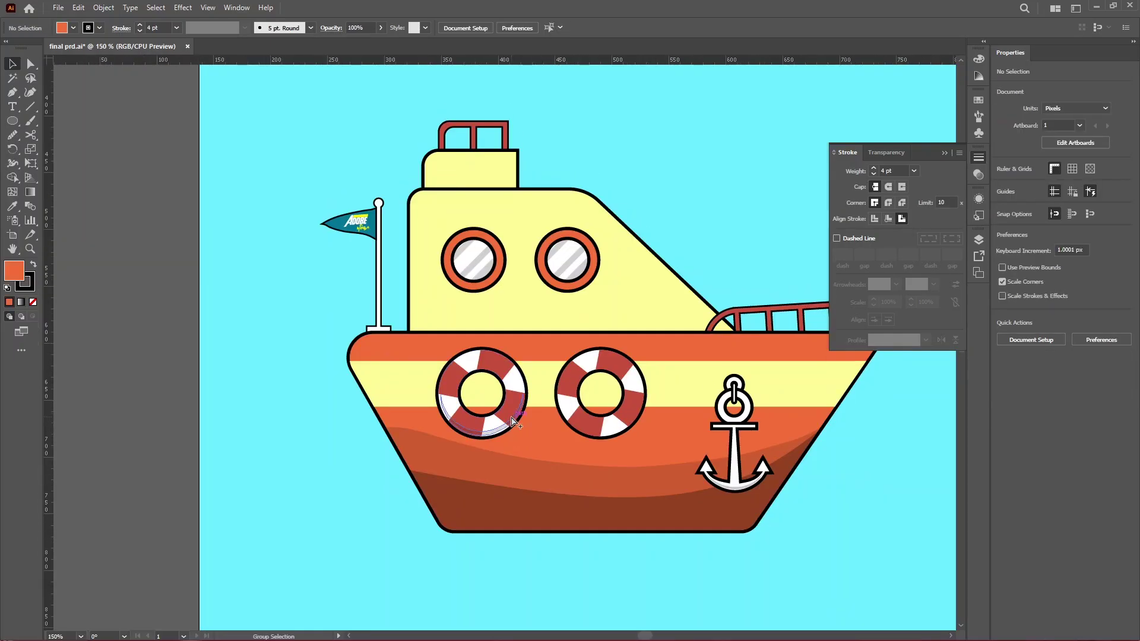
Copy the shadow crescent onto the lower rim of the right lifebuoy
{"action": "scroll", "coordinate": [511, 420], "scroll_direction": "up", "scroll_amount": 3}
{"action": "scroll", "coordinate": [455, 444], "scroll_direction": "down", "scroll_amount": 1}
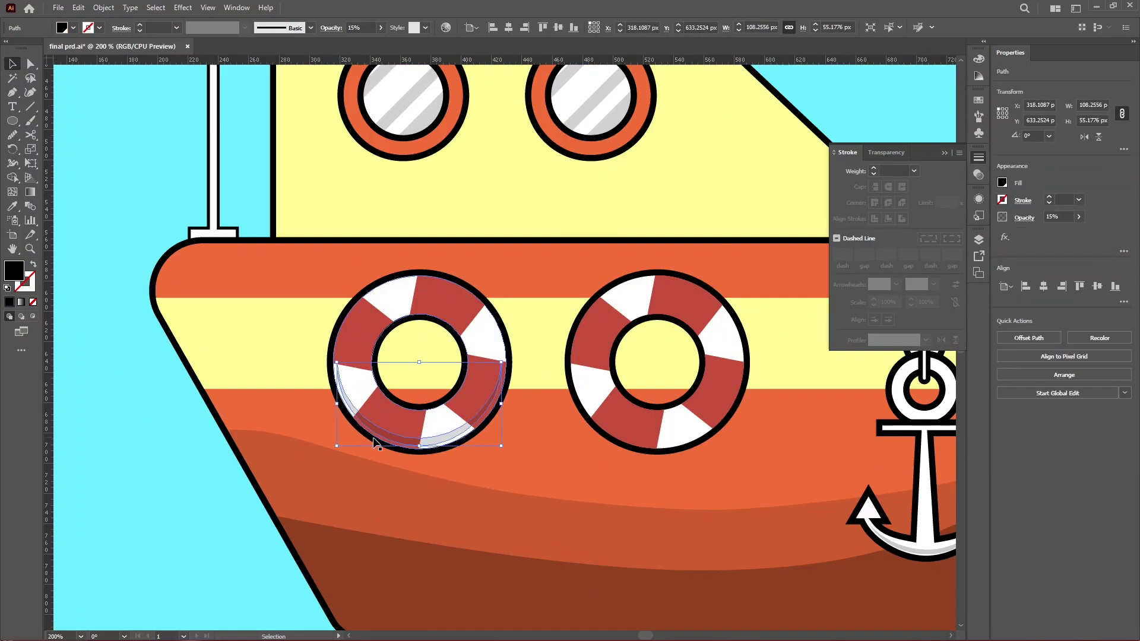
{"action": "left_click_drag", "start_coordinate": [451, 444], "coordinate": [644, 444]}
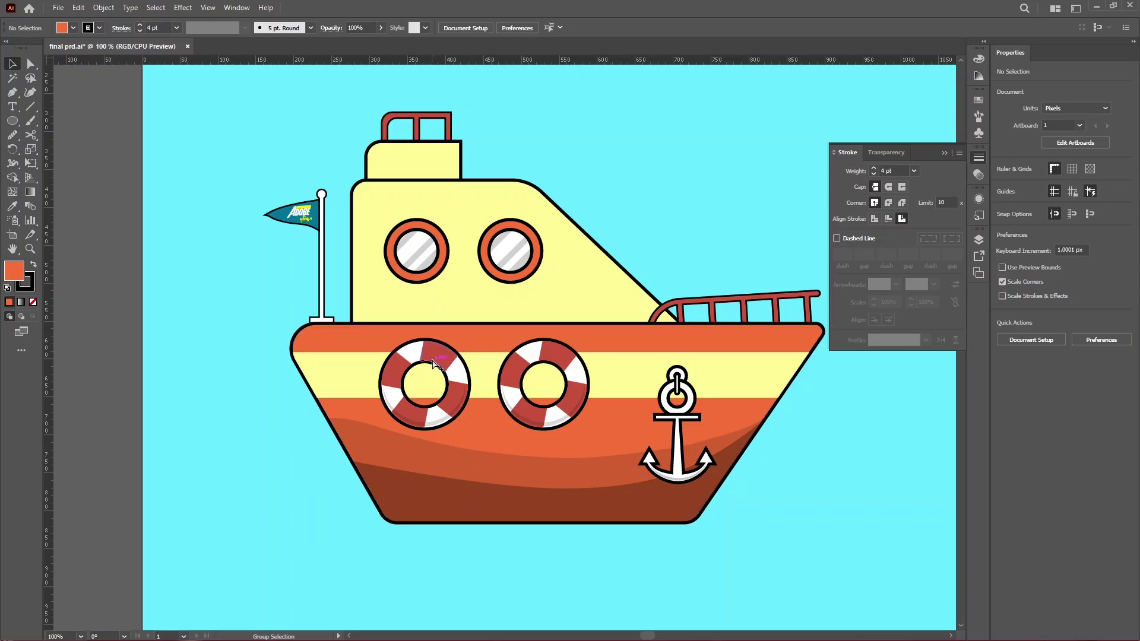
Duplicate the left lifebuoy's shadow crescent, rotate the copy 180° and place it along the lifebuoy's upper rim
{"action": "scroll", "coordinate": [407, 460], "scroll_direction": "up", "scroll_amount": 1}
{"action": "key", "text": "a"}
{"action": "left_click", "coordinate": [402, 460]}
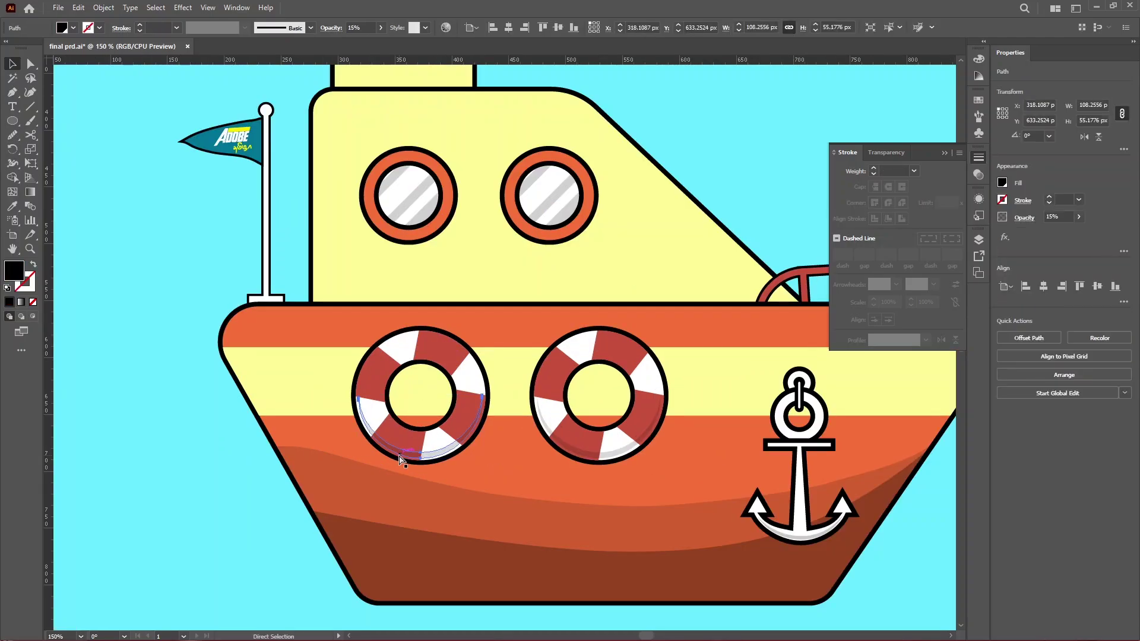
{"action": "key", "text": "v"}
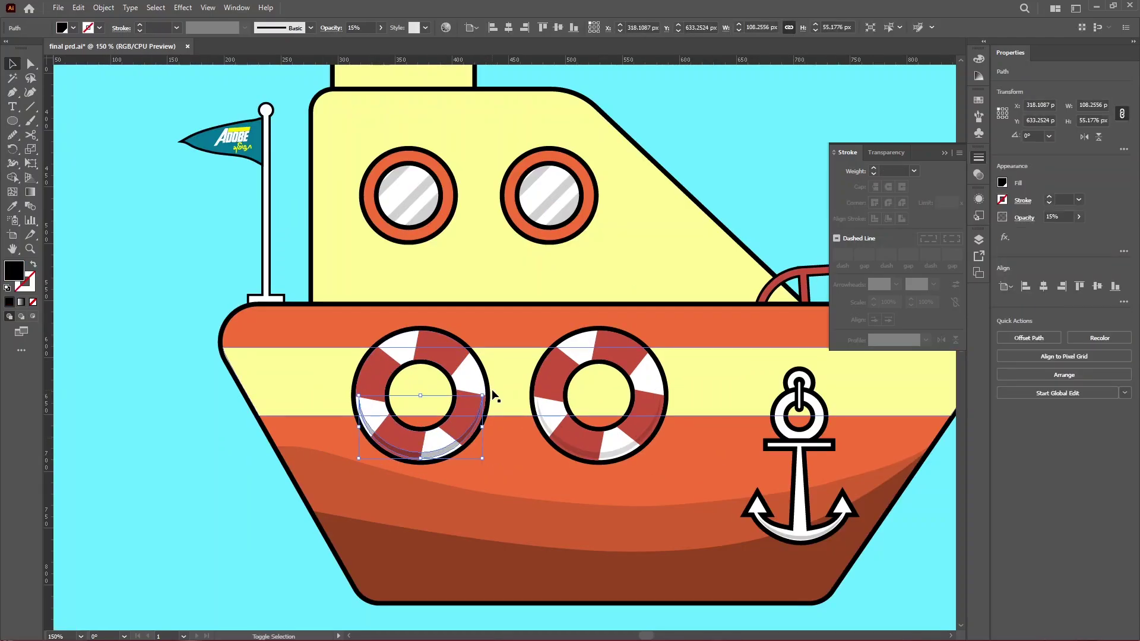
{"action": "left_click_drag", "start_coordinate": [493, 394], "coordinate": [285, 447]}
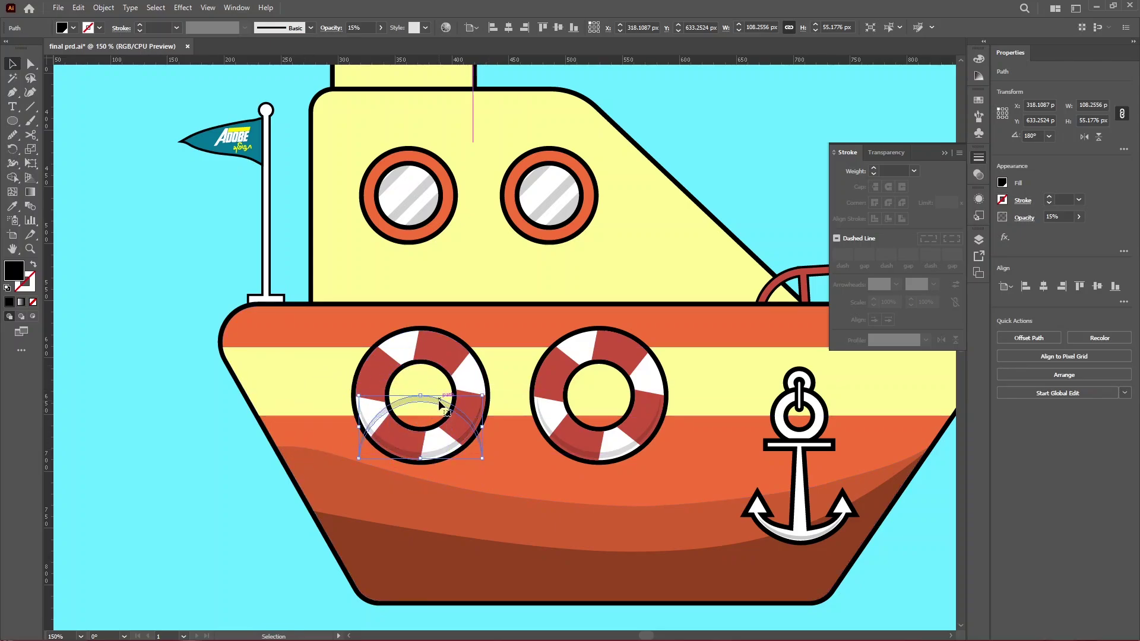
{"action": "left_click_drag", "start_coordinate": [439, 399], "coordinate": [425, 346]}
{"action": "scroll", "coordinate": [424, 346], "scroll_direction": "up", "scroll_amount": 2}
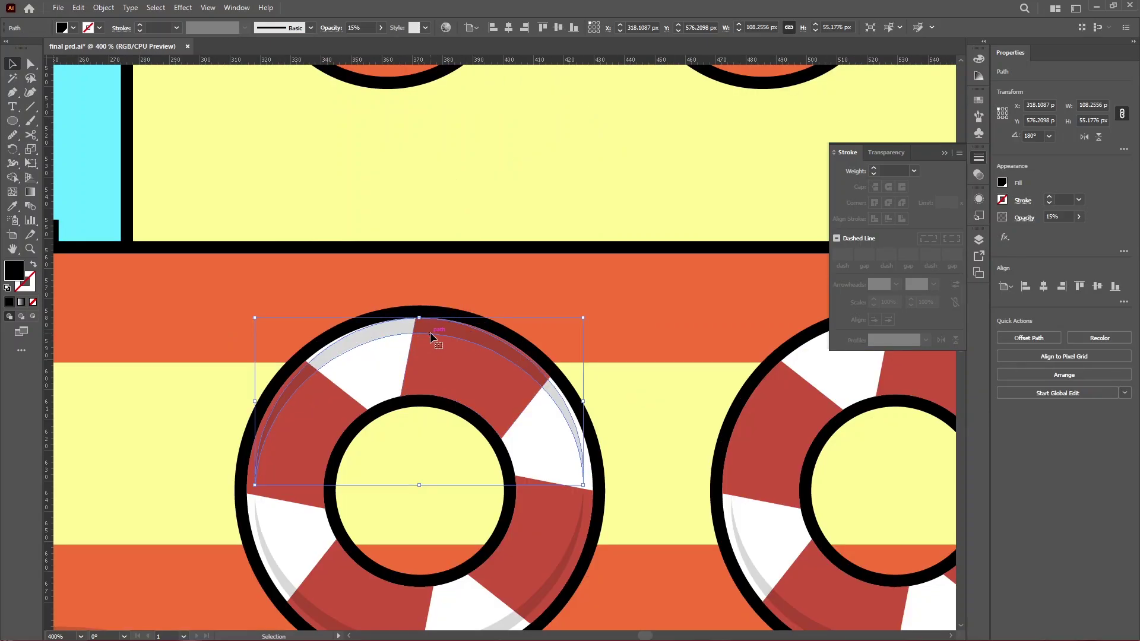
{"action": "key", "text": "Up"}
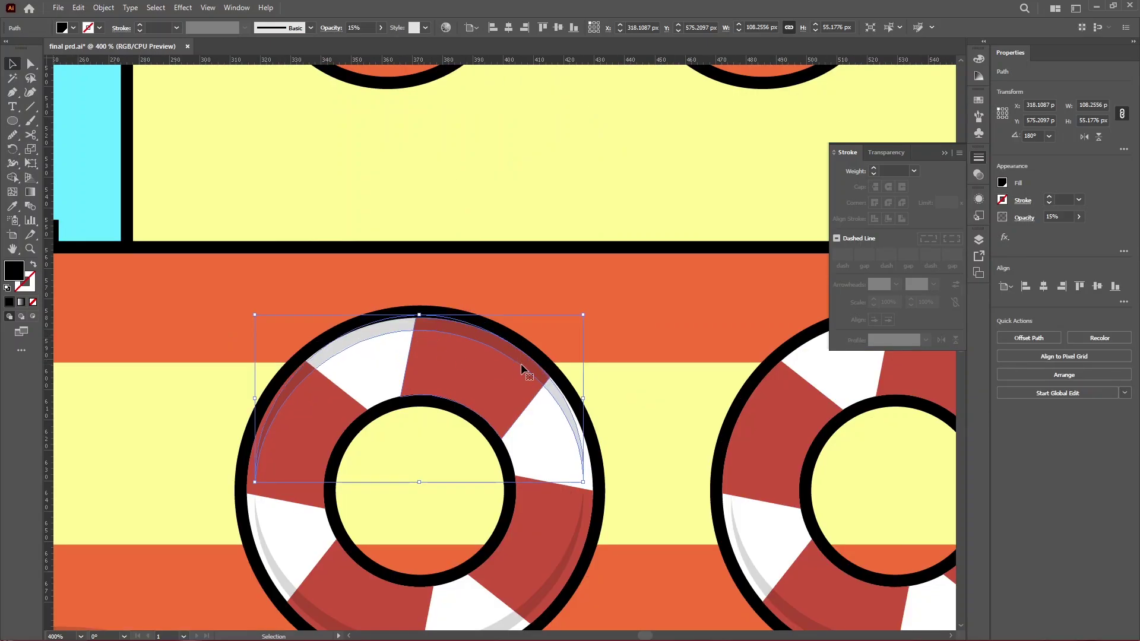
Move the upper crescent's end anchor points outward to the left lifebuoy's inner outline, making it about 112 px wide
{"action": "left_click", "coordinate": [588, 376]}
{"action": "key", "text": "a"}
{"action": "left_click", "coordinate": [257, 475]}
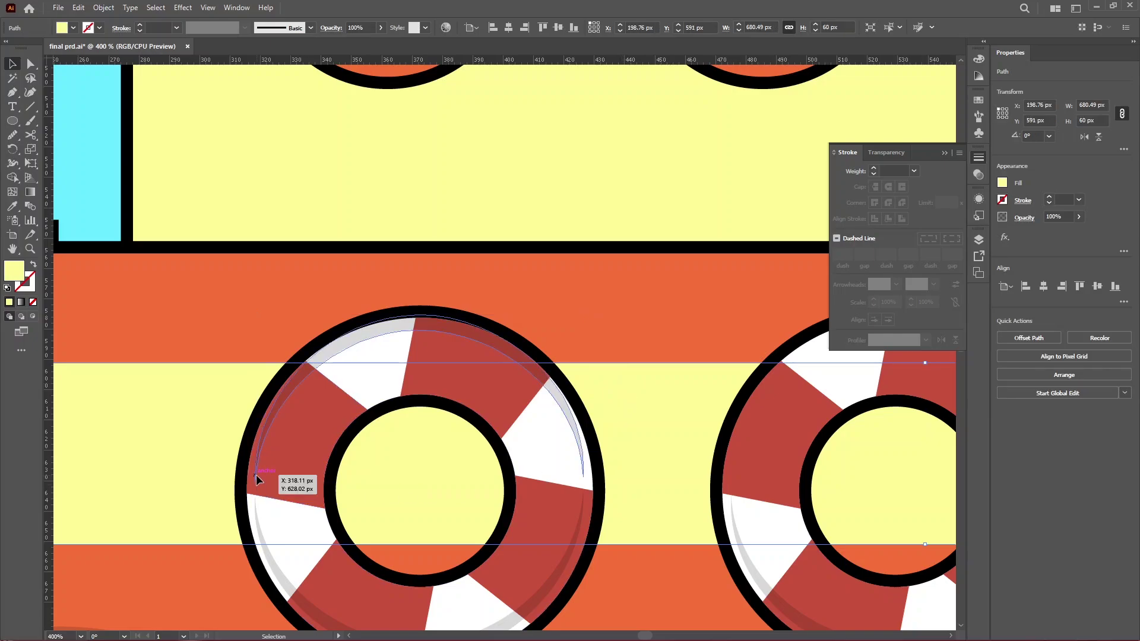
{"action": "scroll", "coordinate": [256, 475], "scroll_direction": "up", "scroll_amount": 2}
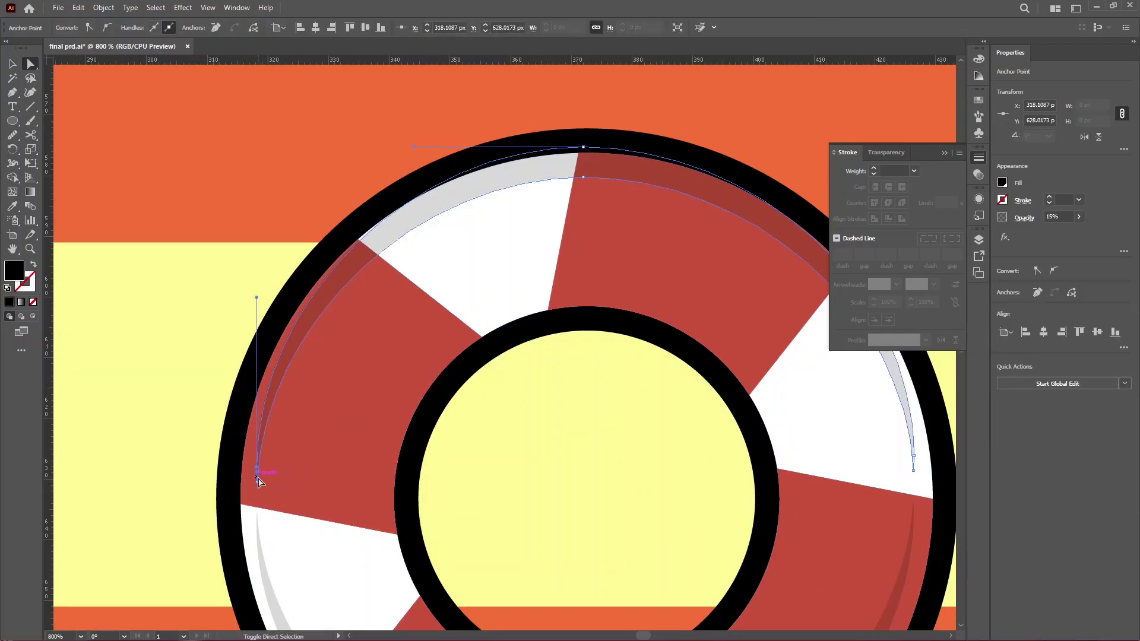
{"action": "left_click", "coordinate": [257, 482], "text": "shift"}
{"action": "left_click_drag", "start_coordinate": [258, 482], "coordinate": [244, 476]}
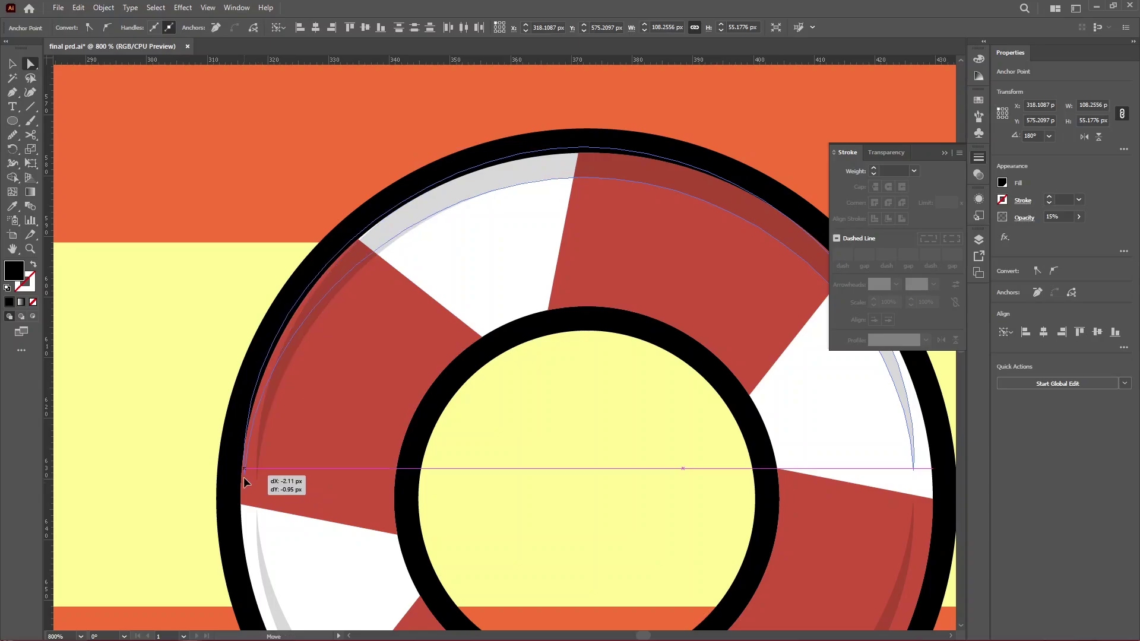
{"action": "scroll", "coordinate": [522, 497], "scroll_direction": "down", "scroll_amount": 2}
{"action": "scroll", "coordinate": [615, 490], "scroll_direction": "up", "scroll_amount": 3}
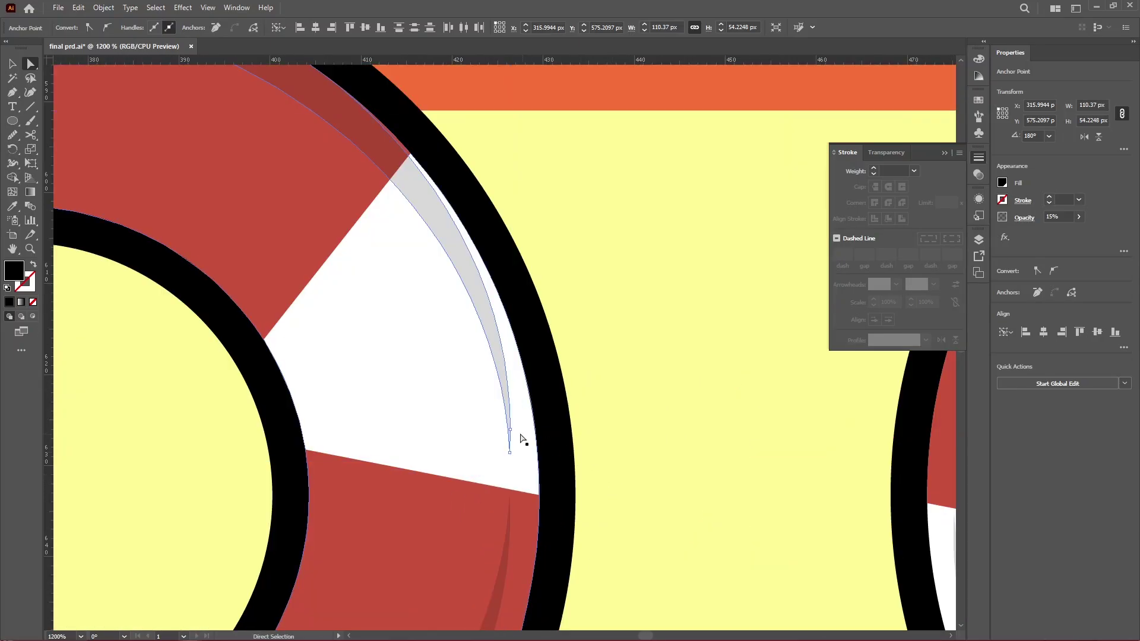
{"action": "left_click_drag", "start_coordinate": [518, 437], "coordinate": [512, 431]}
{"action": "scroll", "coordinate": [512, 432], "scroll_direction": "down", "scroll_amount": 4}
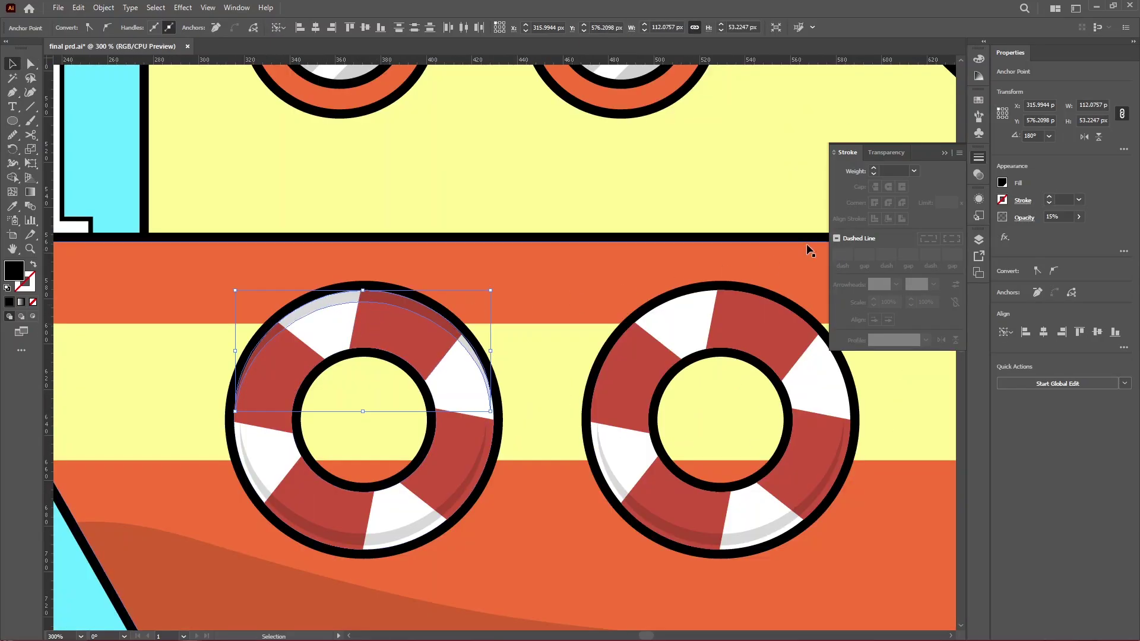
Fill the upper crescent with white and copy this highlight onto the right lifebuoy's upper rim
{"action": "left_click", "coordinate": [980, 100]}
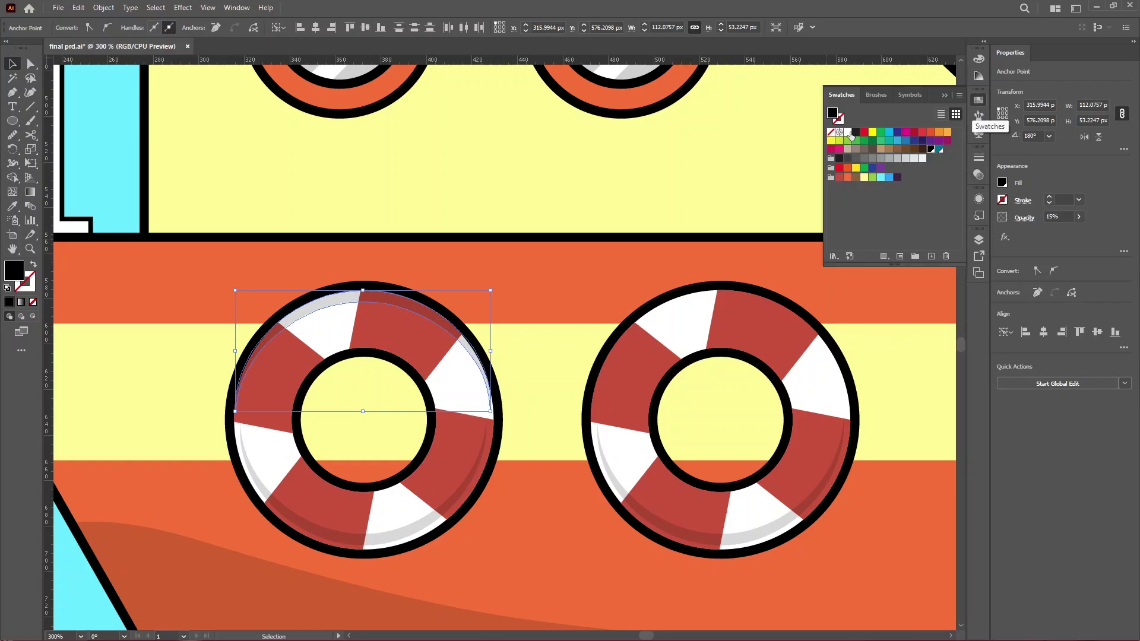
{"action": "left_click", "coordinate": [847, 132]}
{"action": "left_click", "coordinate": [549, 236]}
{"action": "key", "text": "a"}
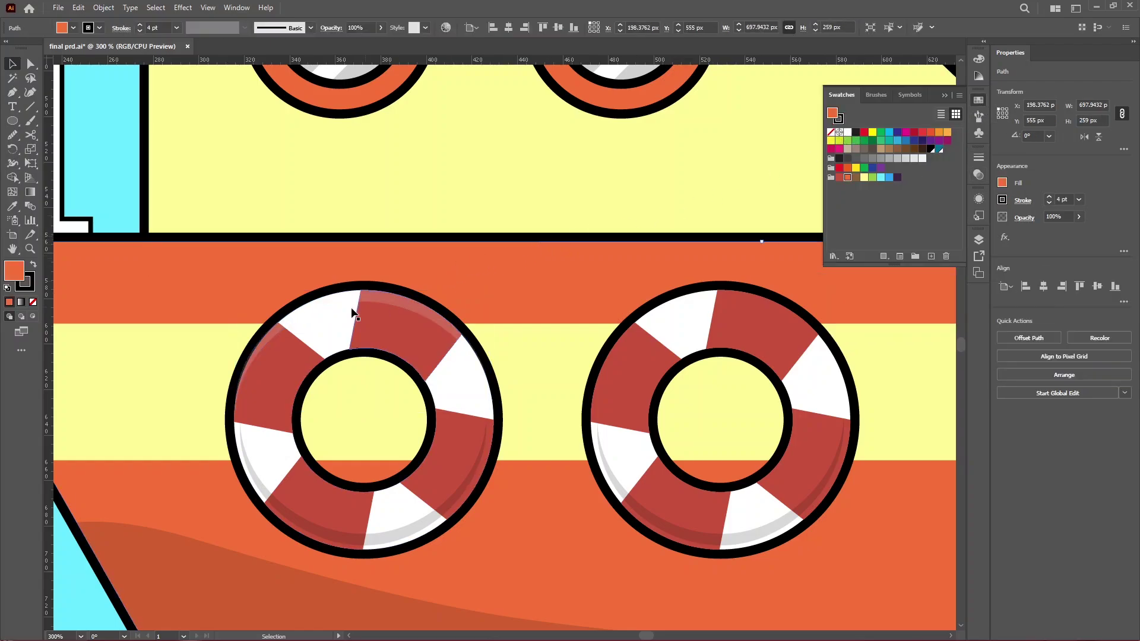
{"action": "scroll", "coordinate": [382, 281], "scroll_direction": "down", "scroll_amount": 2}
{"action": "key", "text": "ctrl+shift+a"}
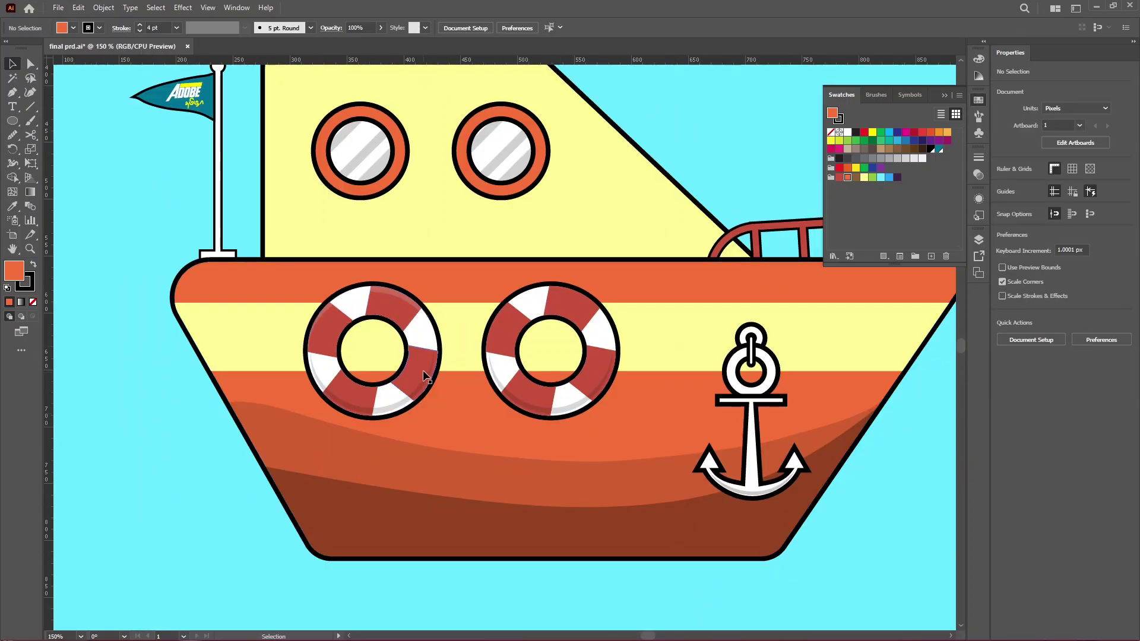
{"action": "left_click", "coordinate": [373, 286]}
{"action": "left_click_drag", "start_coordinate": [401, 292], "coordinate": [457, 511]}
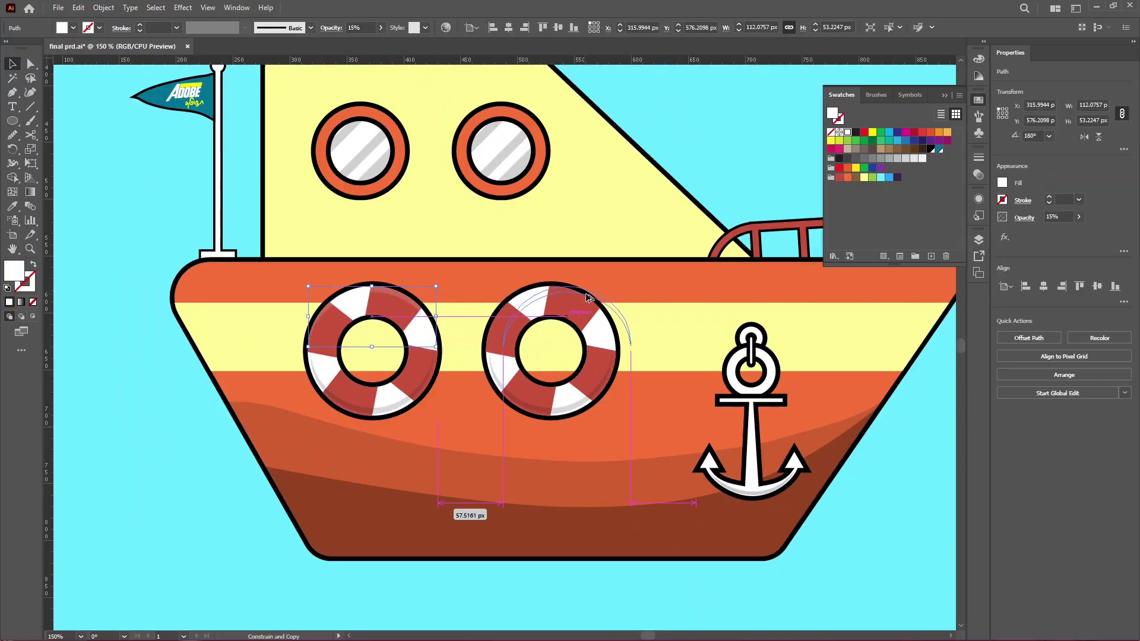
Copy the lifebuoy's shadow and highlight crescents onto the left porthole, scaled down to about 72 px wide
{"action": "key", "text": "ctrl+plus"}
{"action": "key", "text": "a"}
{"action": "left_click_drag", "start_coordinate": [351, 357], "coordinate": [331, 234]}
{"action": "key", "text": "ctrl+plus"}
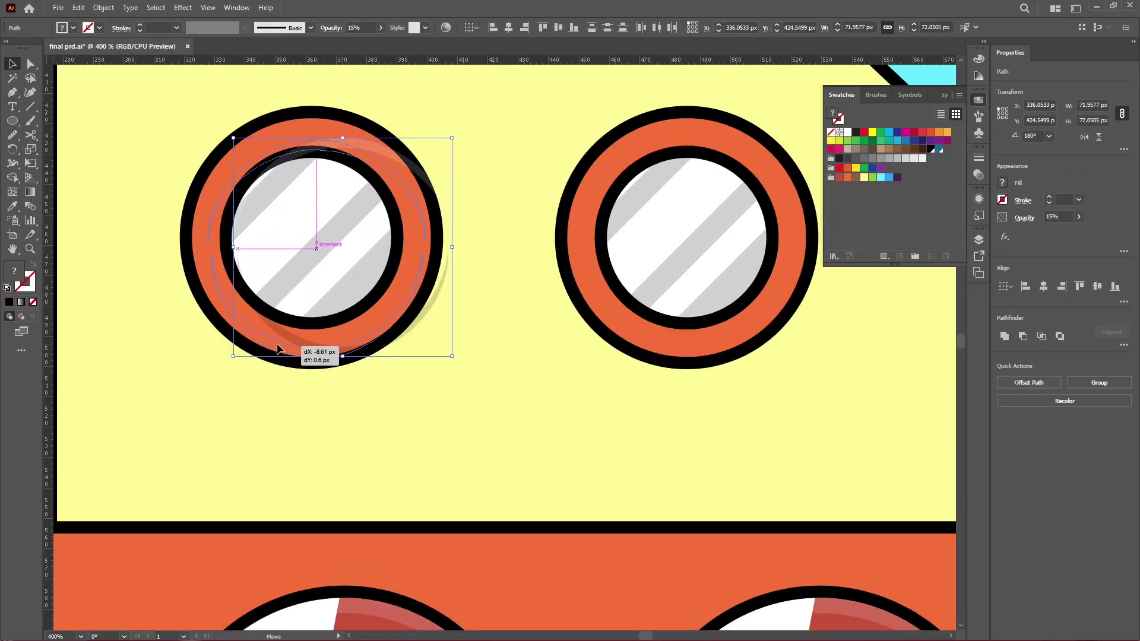
Place the white highlight along the left porthole's upper rim and pull its end anchor points outward to the outline
{"action": "left_click_drag", "start_coordinate": [300, 347], "coordinate": [344, 125]}
{"action": "key", "text": "ctrl+plus"}
{"action": "left_click_drag", "start_coordinate": [129, 306], "coordinate": [116, 296]}
{"action": "left_click_drag", "start_coordinate": [569, 296], "coordinate": [588, 289]}
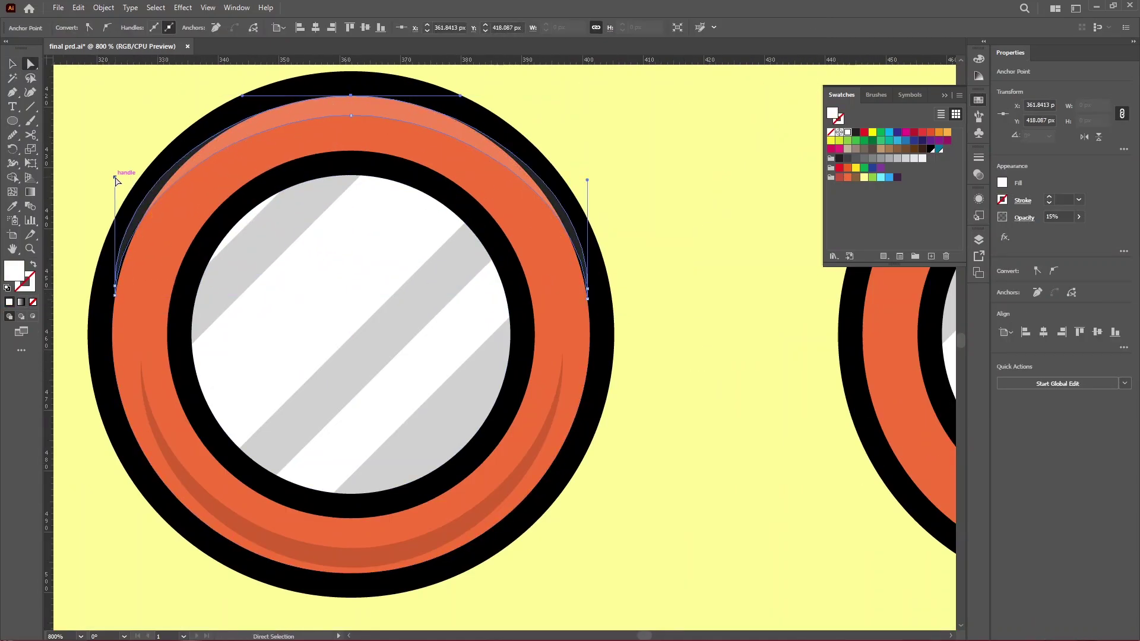
{"action": "left_click", "coordinate": [534, 274]}
{"action": "key", "text": "ctrl+minus"}
{"action": "key", "text": "ctrl+minus"}
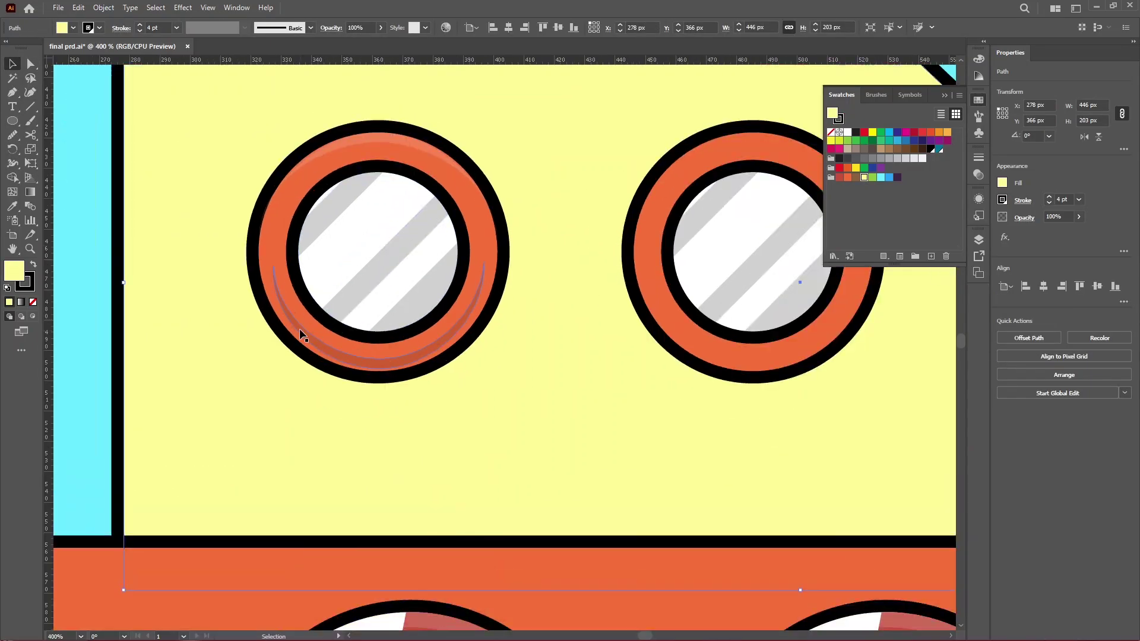
Enlarge the left porthole's lower shadow crescent slightly so it follows the ring's outer edge, leaving nothing selected
{"action": "left_click", "coordinate": [299, 329]}
{"action": "key", "text": "ctrl+plus"}
{"action": "left_click", "coordinate": [582, 238]}
{"action": "left_click", "coordinate": [311, 330]}
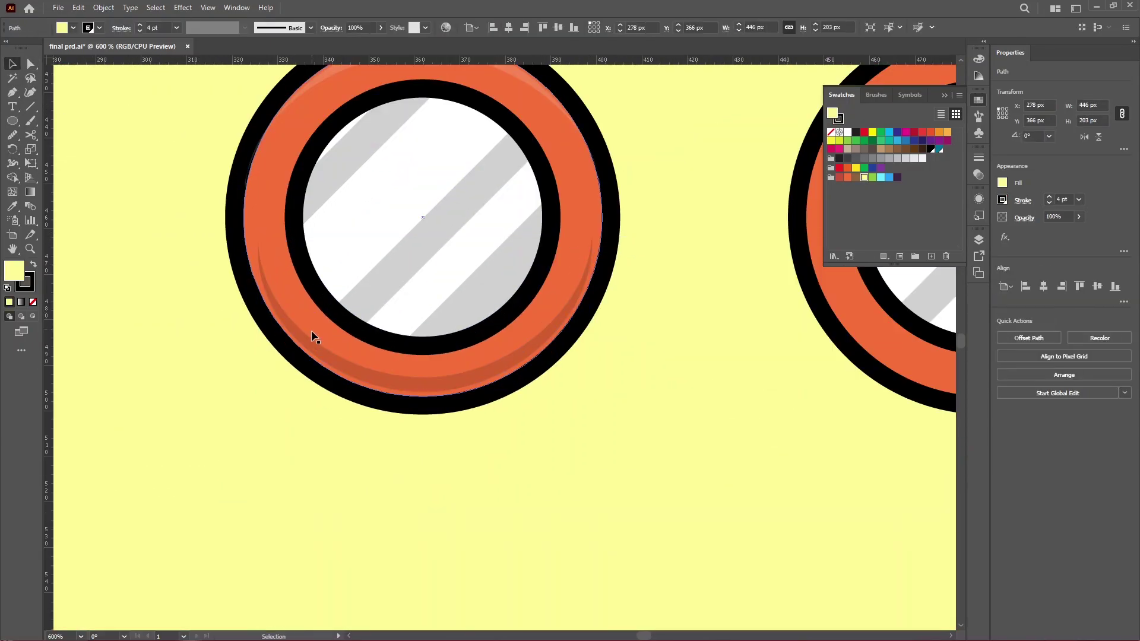
{"action": "key", "text": "ctrl+minus"}
{"action": "key", "text": "ctrl+minus"}
{"action": "key", "text": "ctrl+minus"}
{"action": "key", "text": "ctrl+minus"}
{"action": "key", "text": "ctrl+minus"}
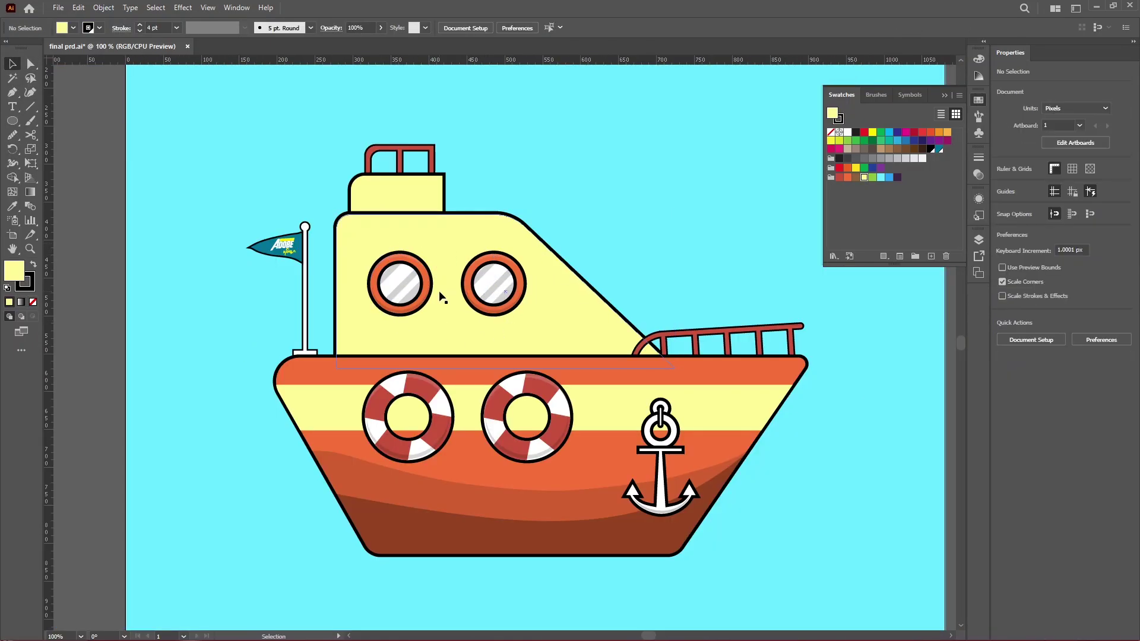
Draw a black shadow rectangle about 118 × 12 px along the base of the upper cabin and lower its opacity
{"action": "scroll", "coordinate": [440, 297], "scroll_direction": "up", "scroll_amount": 1}
{"action": "scroll", "coordinate": [440, 297], "scroll_direction": "up", "scroll_amount": 1}
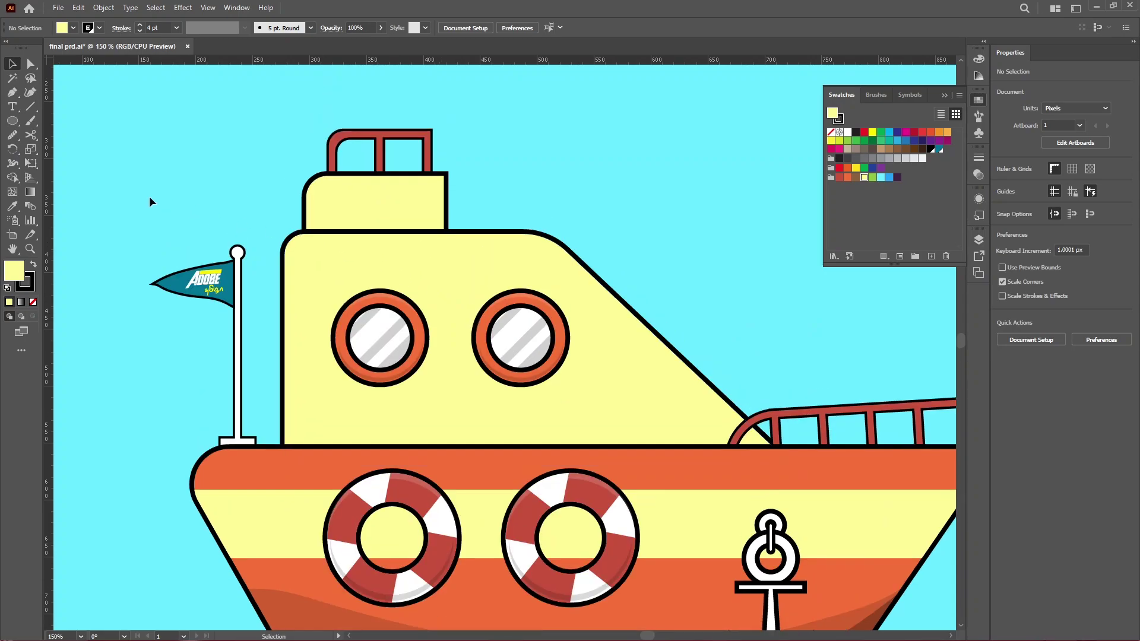
{"action": "left_click", "coordinate": [12, 121]}
{"action": "left_click", "coordinate": [53, 120]}
{"action": "left_click_drag", "start_coordinate": [312, 217], "coordinate": [447, 229]}
{"action": "key", "text": "v"}
{"action": "left_click", "coordinate": [1079, 218]}
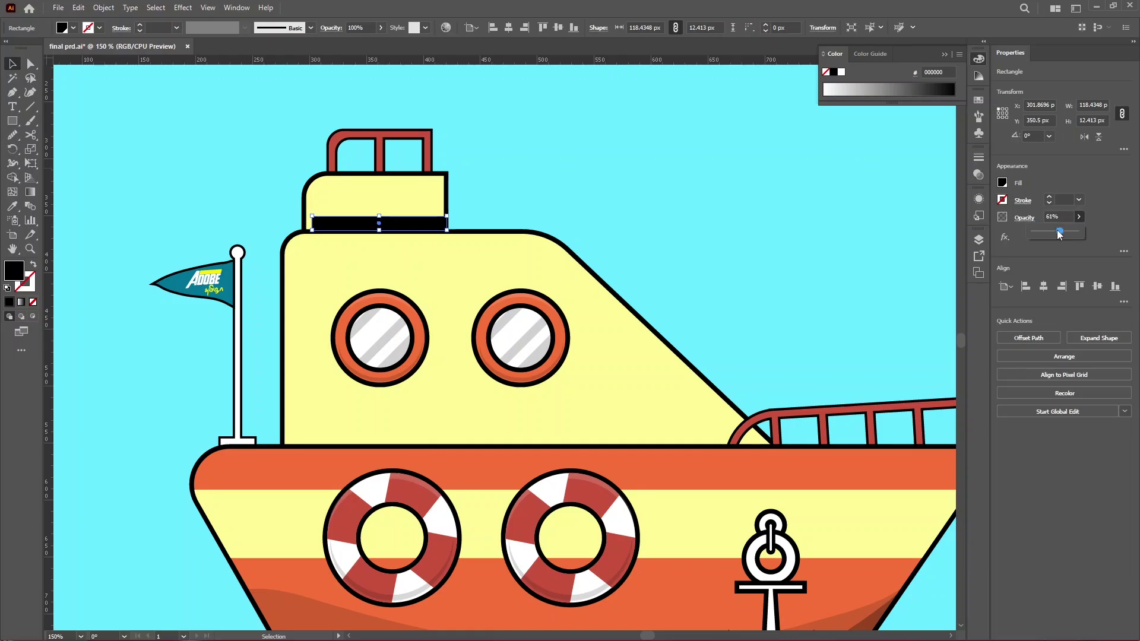
{"action": "left_click_drag", "start_coordinate": [1059, 233], "coordinate": [1060, 233]}
Draw a closed Pen shape about 266 × 104 px above the bow railing, its lower edge following the middle of the handrail
{"action": "scroll", "coordinate": [801, 422], "scroll_direction": "up", "scroll_amount": 1}
{"action": "left_click", "coordinate": [492, 333]}
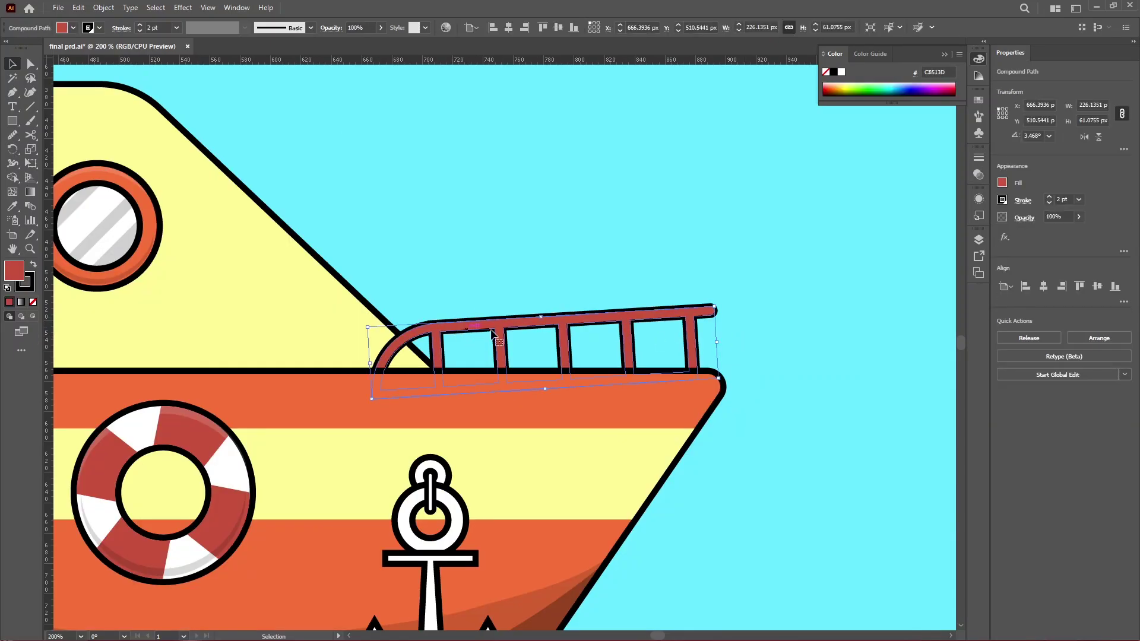
{"action": "left_click", "coordinate": [876, 398]}
{"action": "key", "text": "p"}
{"action": "left_click", "coordinate": [730, 306]}
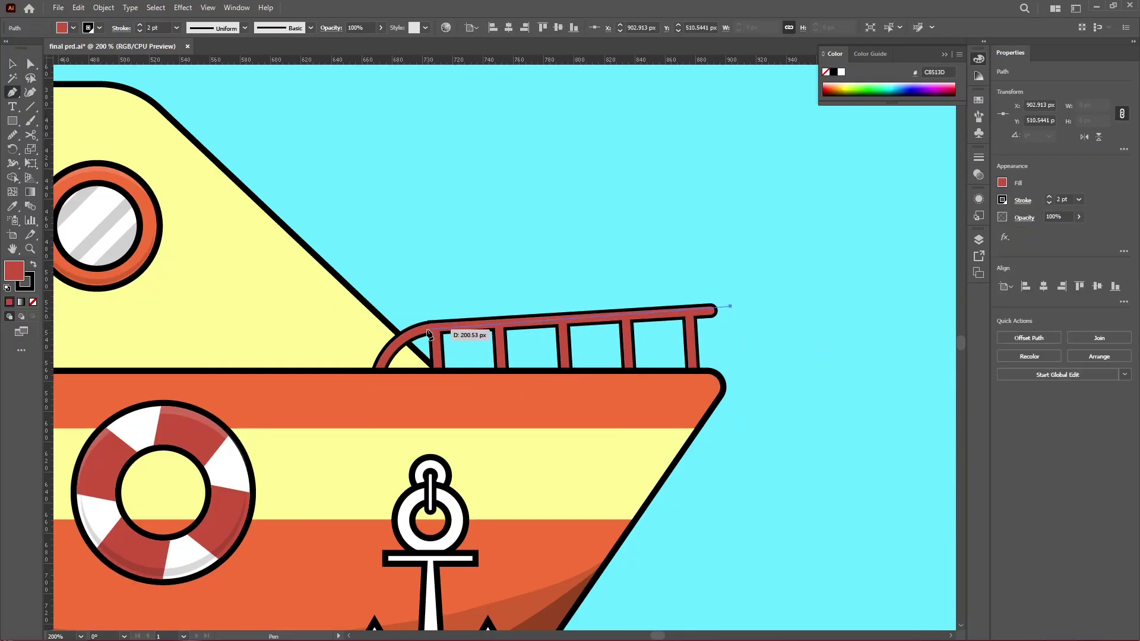
{"action": "left_click", "coordinate": [427, 325]}
{"action": "left_click", "coordinate": [365, 378]}
{"action": "left_click", "coordinate": [326, 332]}
{"action": "left_click", "coordinate": [396, 243]}
{"action": "left_click", "coordinate": [593, 222]}
{"action": "left_click", "coordinate": [729, 235]}
{"action": "left_click", "coordinate": [730, 307]}
{"action": "key", "text": "v"}
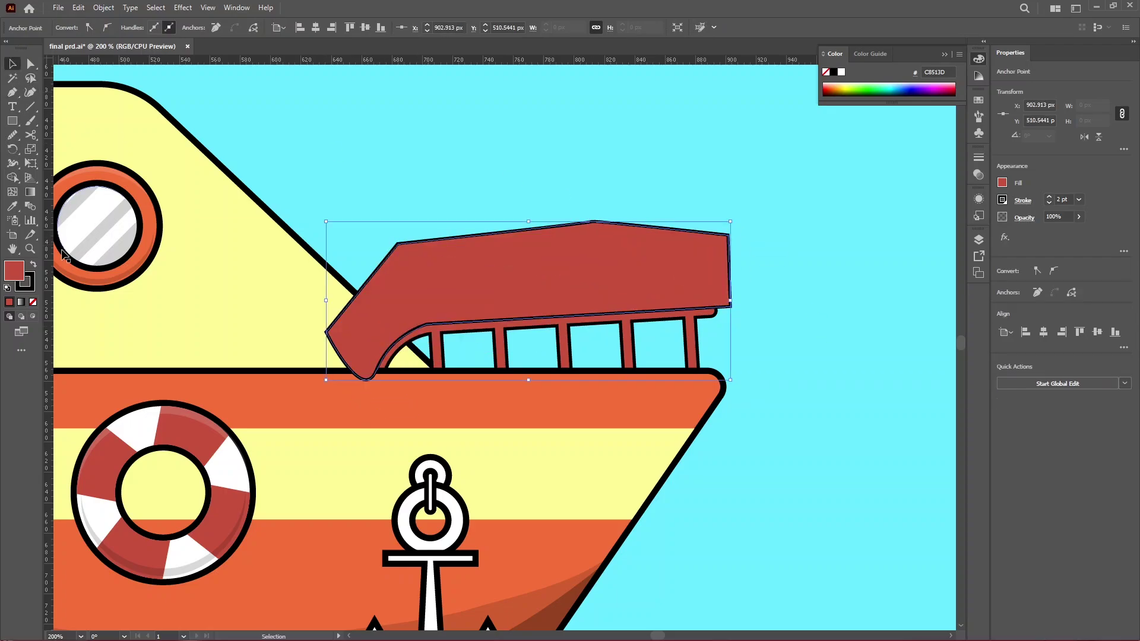
Fill the shape with white sampled from the porthole glass, remove the part outside the railing with Shape Builder, and deselect
{"action": "key", "text": "i"}
{"action": "left_click", "coordinate": [74, 205]}
{"action": "key", "text": "v"}
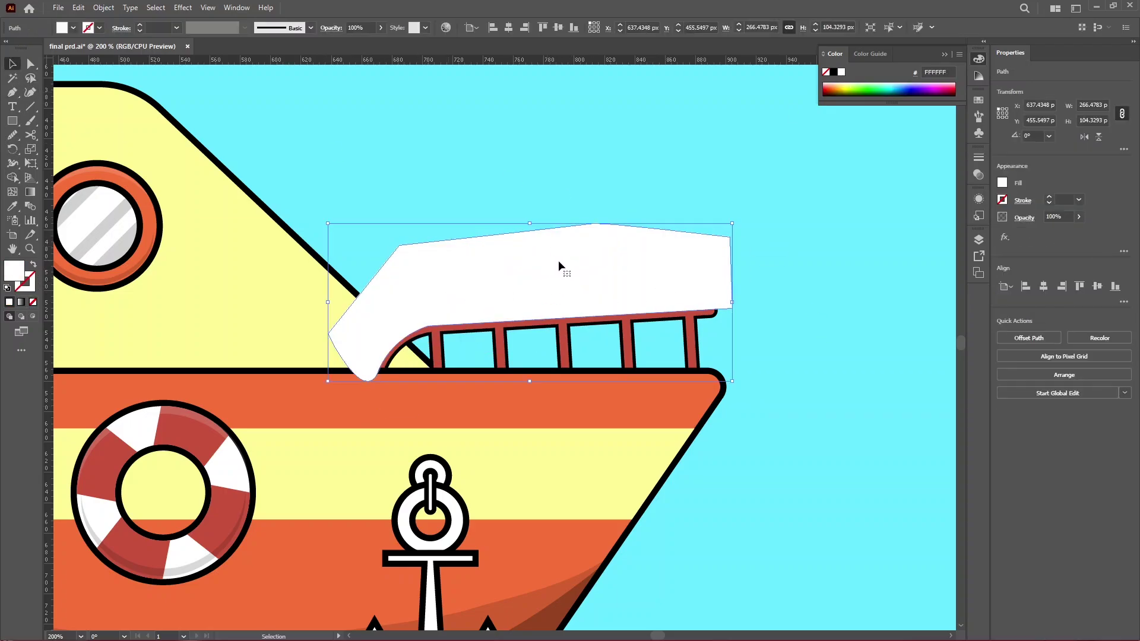
{"action": "left_click", "coordinate": [602, 322], "text": "shift"}
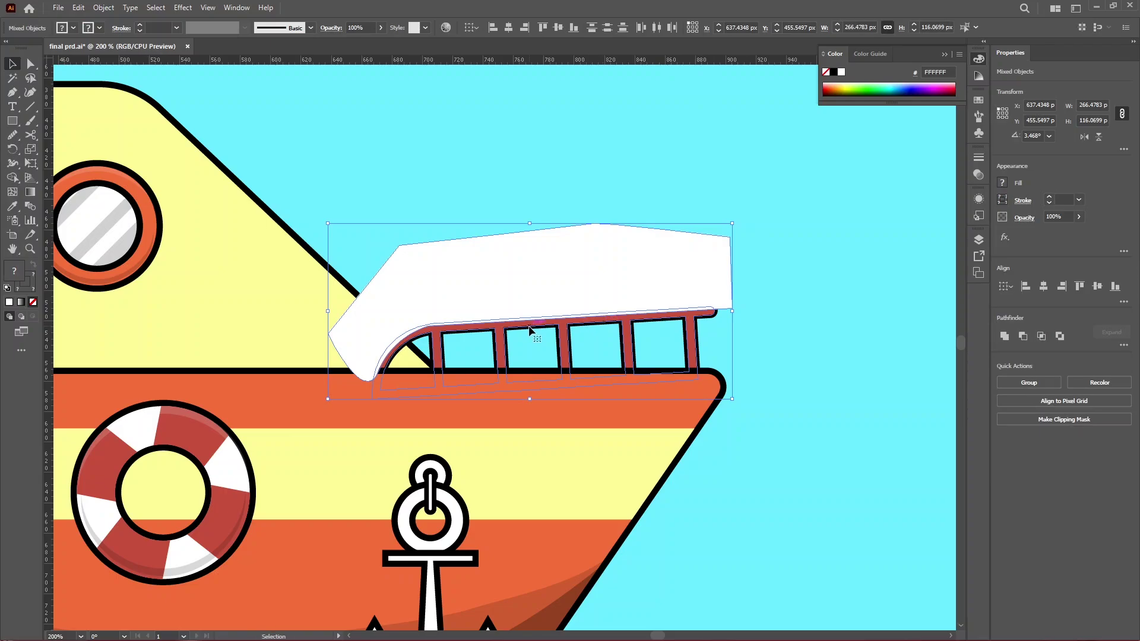
{"action": "left_click", "coordinate": [12, 177]}
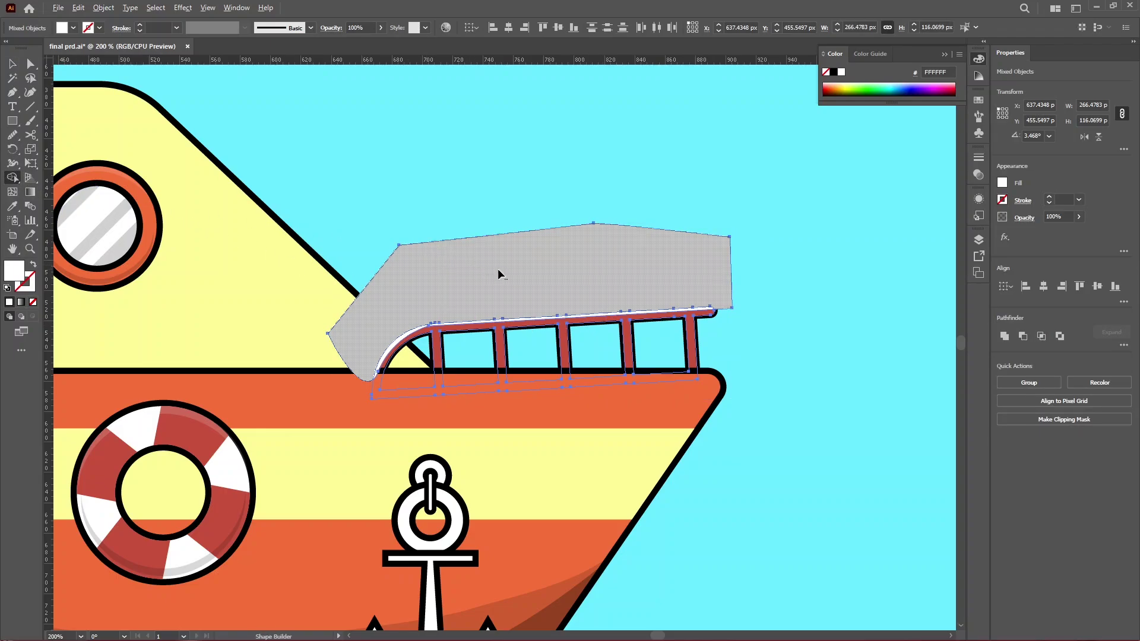
{"action": "left_click", "coordinate": [525, 274], "text": "alt"}
{"action": "left_click", "coordinate": [12, 64]}
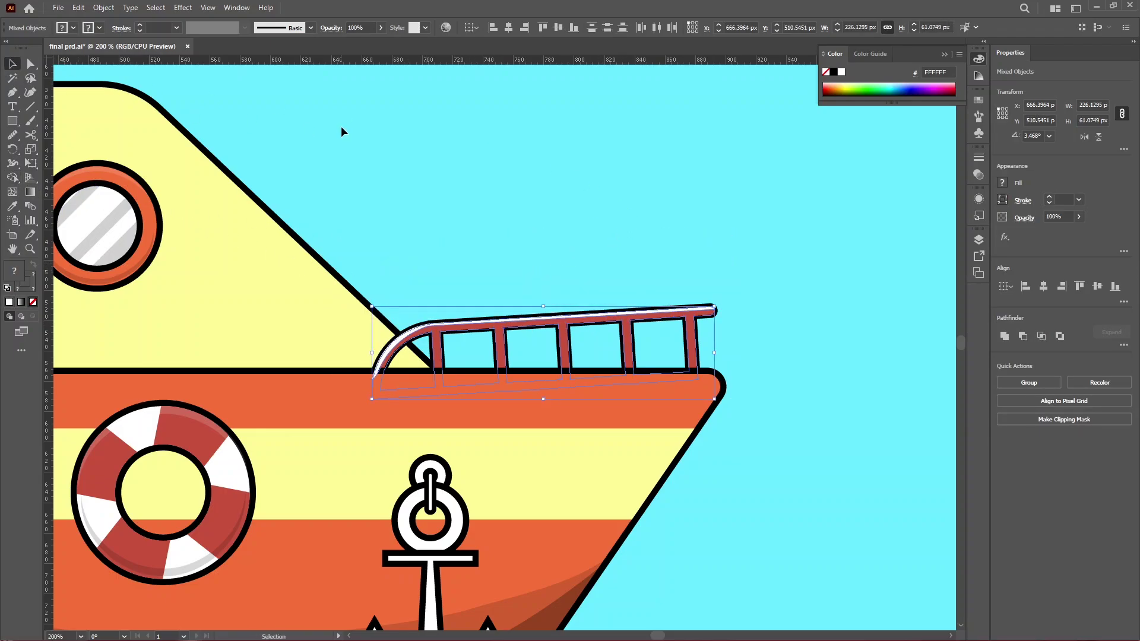
{"action": "left_click", "coordinate": [344, 131]}
Lower the opacity of the white handrail highlight to 26%
{"action": "scroll", "coordinate": [387, 371], "scroll_direction": "up", "scroll_amount": 4}
{"action": "scroll", "coordinate": [505, 229], "scroll_direction": "down", "scroll_amount": 3}
{"action": "left_click", "coordinate": [695, 211]}
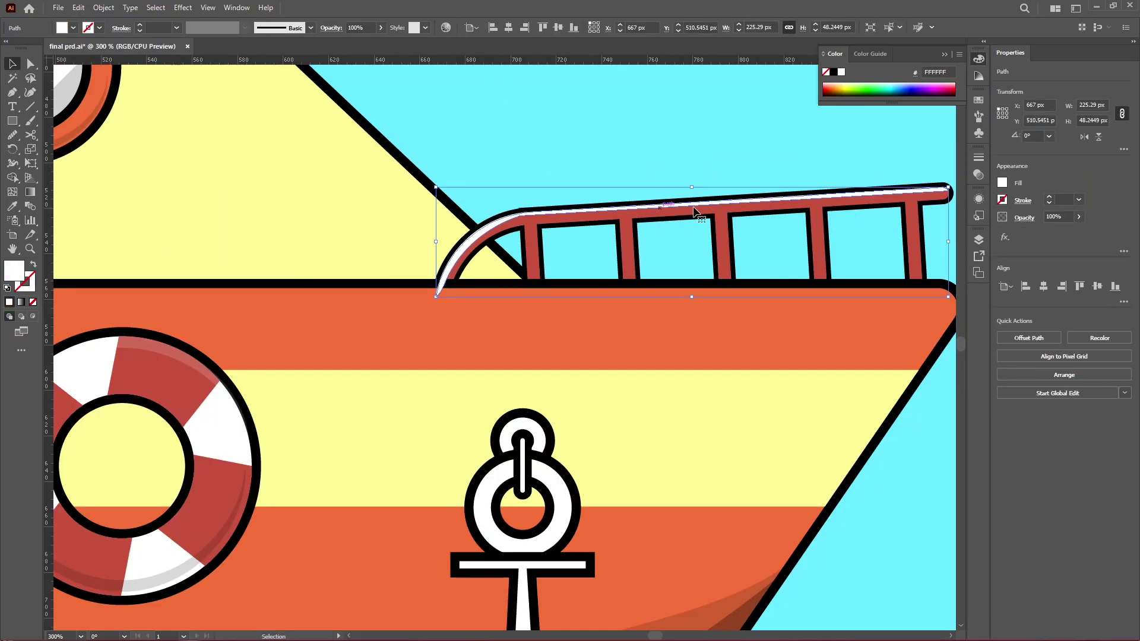
{"action": "left_click", "coordinate": [1078, 217]}
{"action": "left_click", "coordinate": [451, 279]}
Draw an orange rectangle without stroke, about 15 × 9 px, over the highlight's lower tip, starting at the deck line's upper edge
{"action": "scroll", "coordinate": [451, 279], "scroll_direction": "up", "scroll_amount": 5}
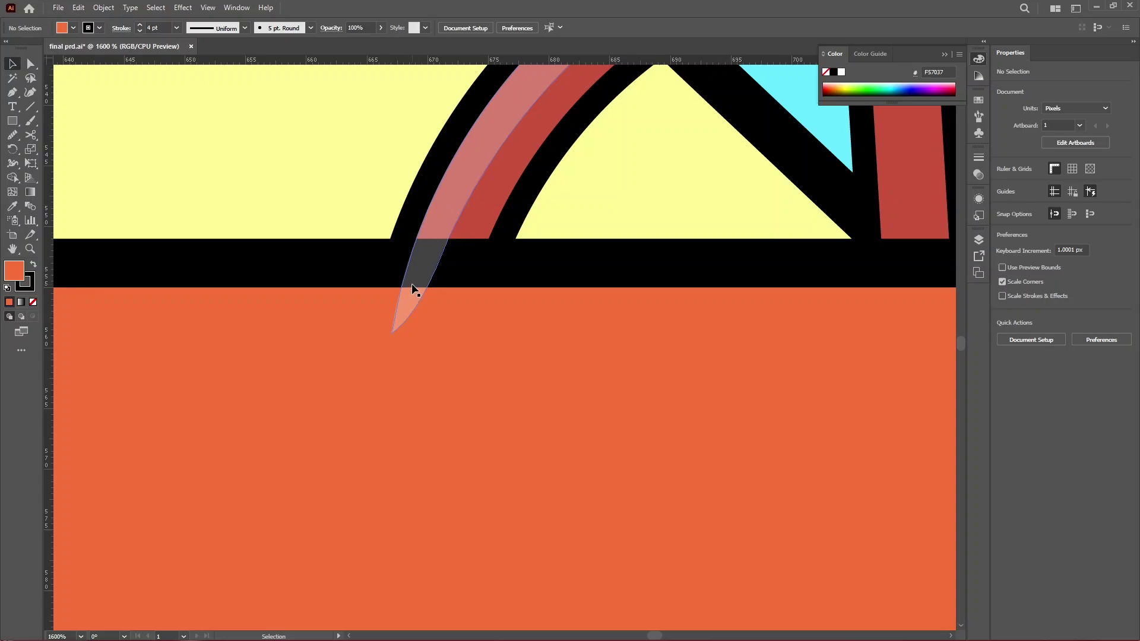
{"action": "key", "text": "m"}
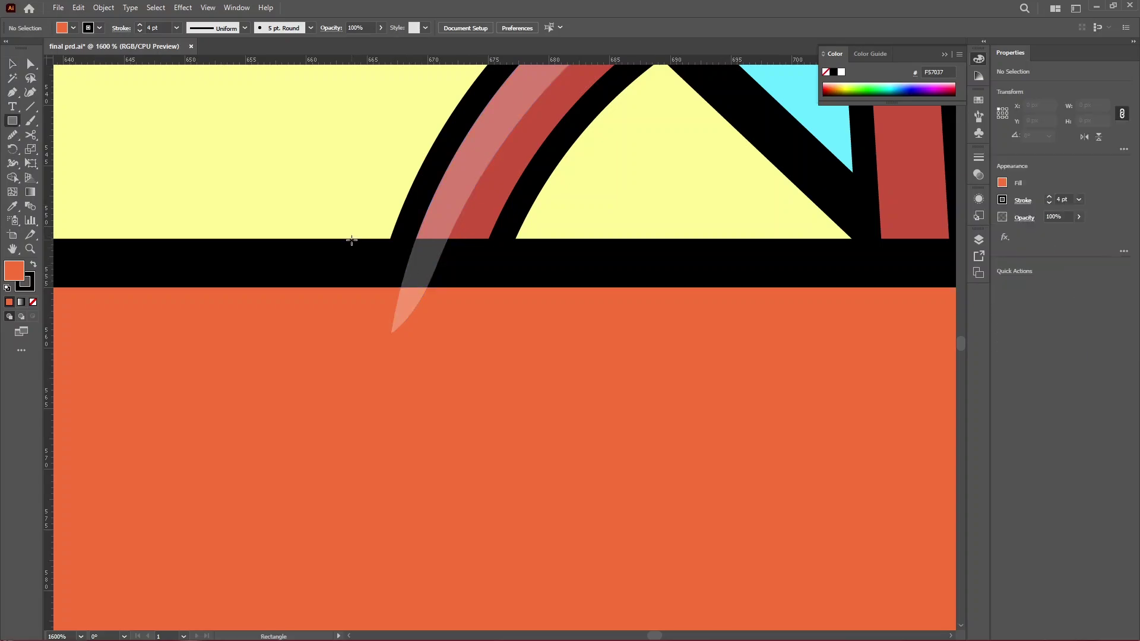
{"action": "mouse_move", "coordinate": [351, 239]}
{"action": "left_mouse_down"}
{"action": "mouse_move", "coordinate": [523, 324]}
{"action": "mouse_move", "coordinate": [536, 346]}
{"action": "left_mouse_up"}
{"action": "left_click", "coordinate": [12, 64]}
{"action": "key", "text": "x"}
{"action": "key", "text": "slash"}
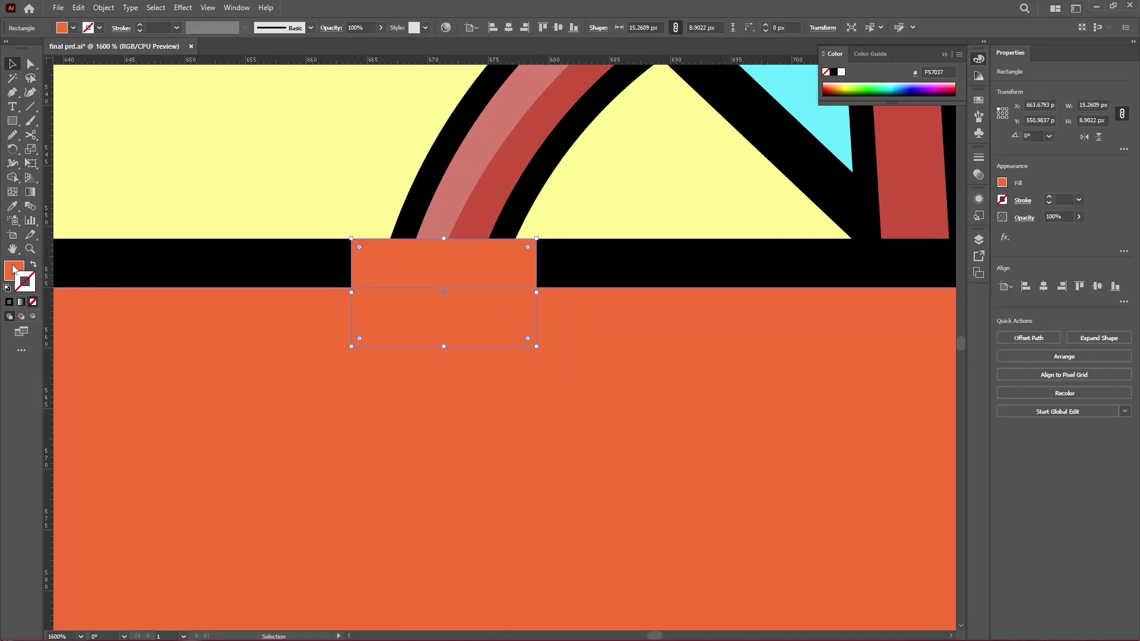
{"action": "key", "text": "x"}
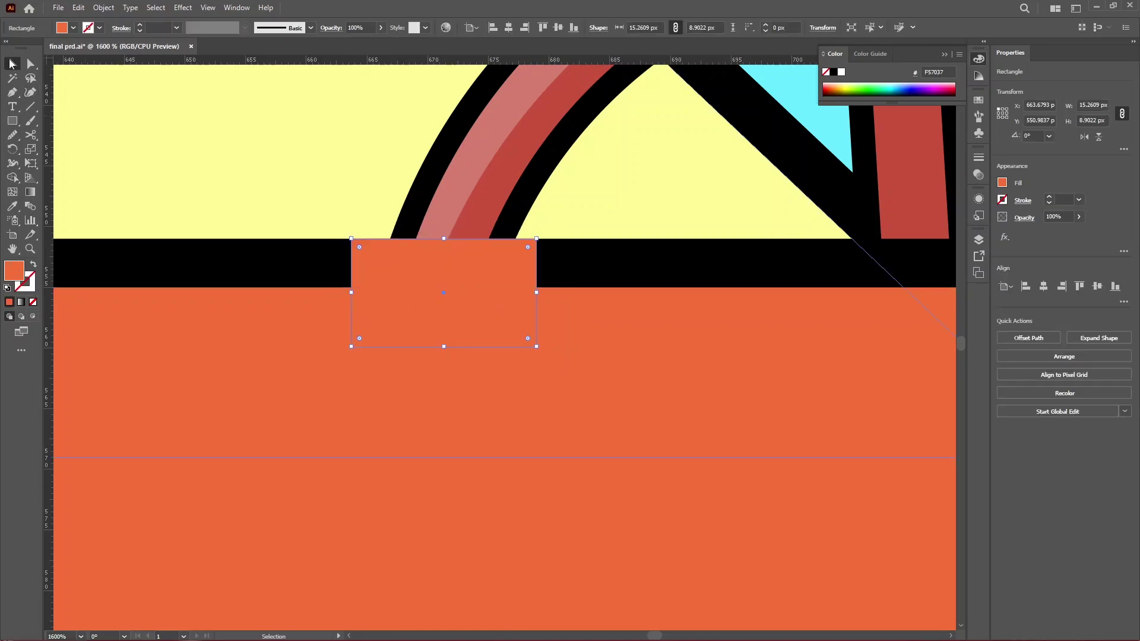
Trim away the rectangle and the highlight's tip below the deck line with Shape Builder, leaving nothing selected
{"action": "left_click", "coordinate": [447, 195], "text": "shift"}
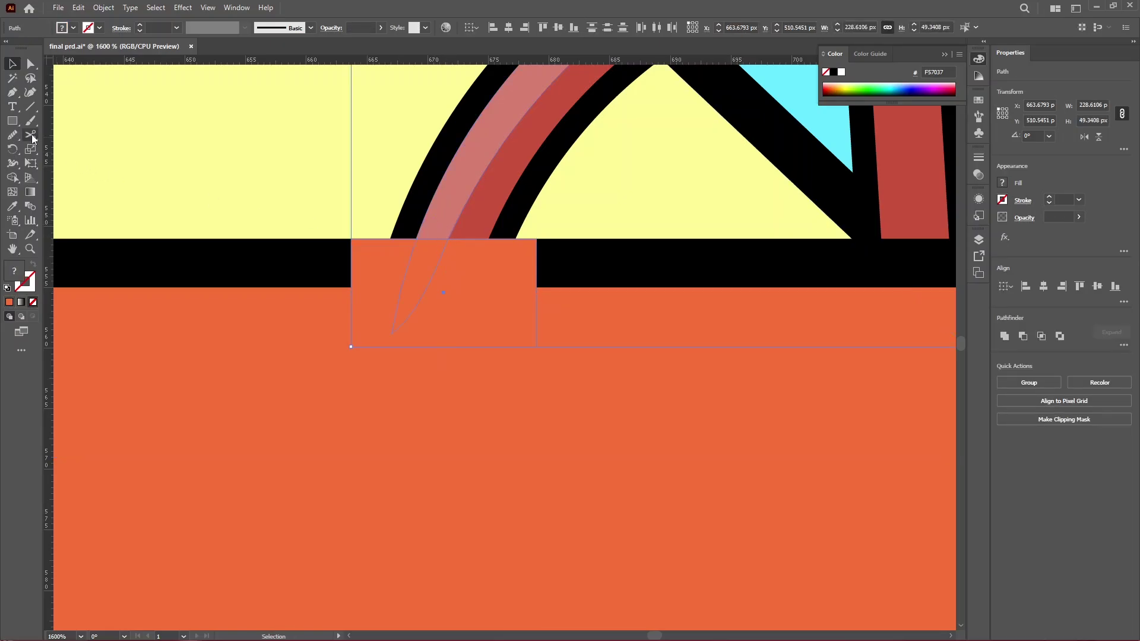
{"action": "left_click", "coordinate": [12, 177]}
{"action": "left_click", "coordinate": [353, 289], "text": "alt"}
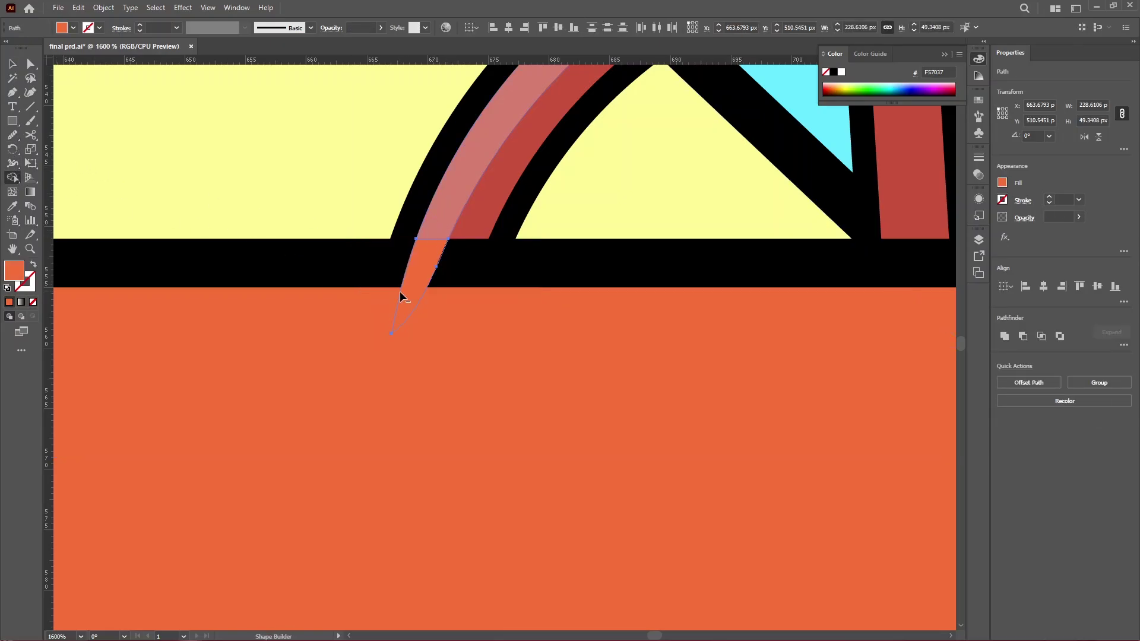
{"action": "left_click", "coordinate": [427, 263], "text": "alt"}
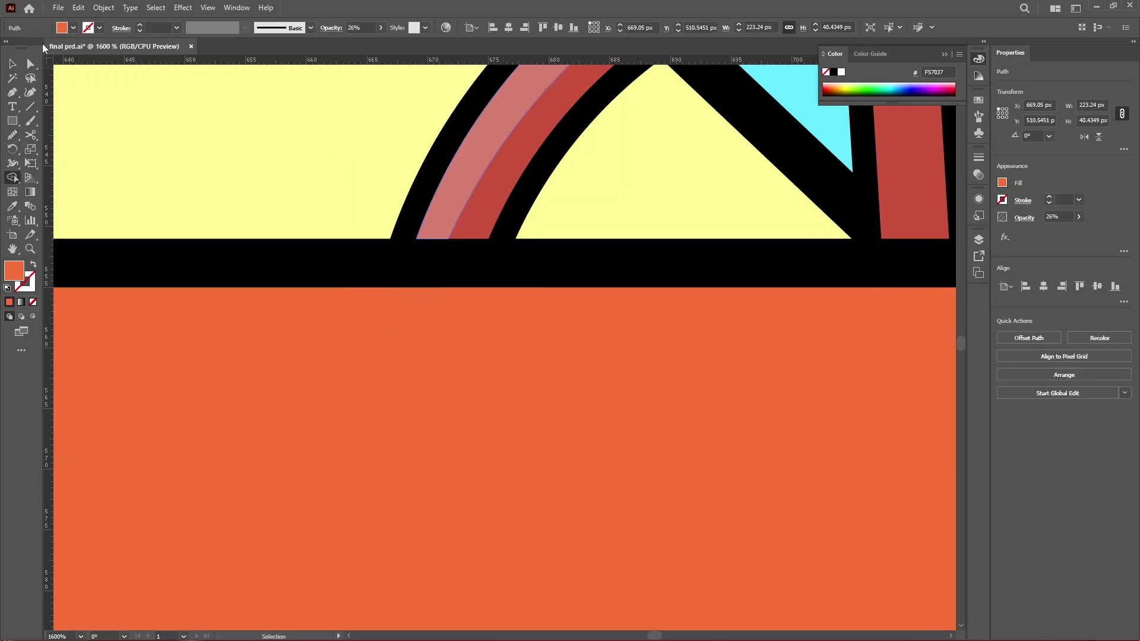
{"action": "left_click", "coordinate": [12, 63]}
{"action": "left_click", "coordinate": [400, 287]}
{"action": "scroll", "coordinate": [414, 260], "scroll_direction": "down", "scroll_amount": 1}
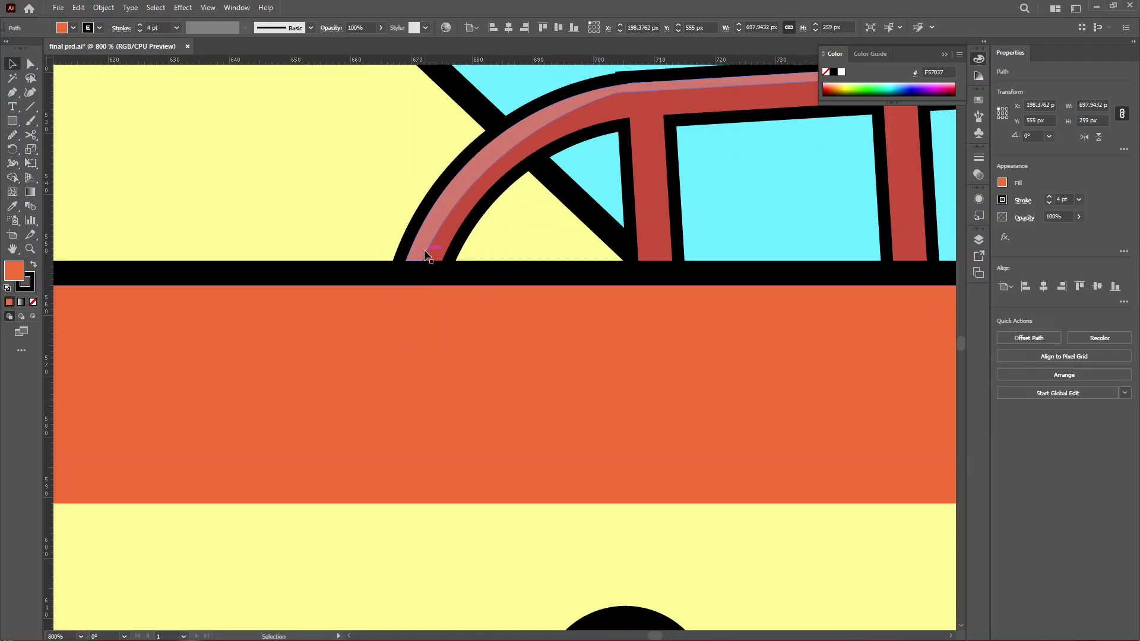
{"action": "scroll", "coordinate": [428, 255], "scroll_direction": "down", "scroll_amount": 6}
{"action": "key", "text": "ctrl+shift+a"}
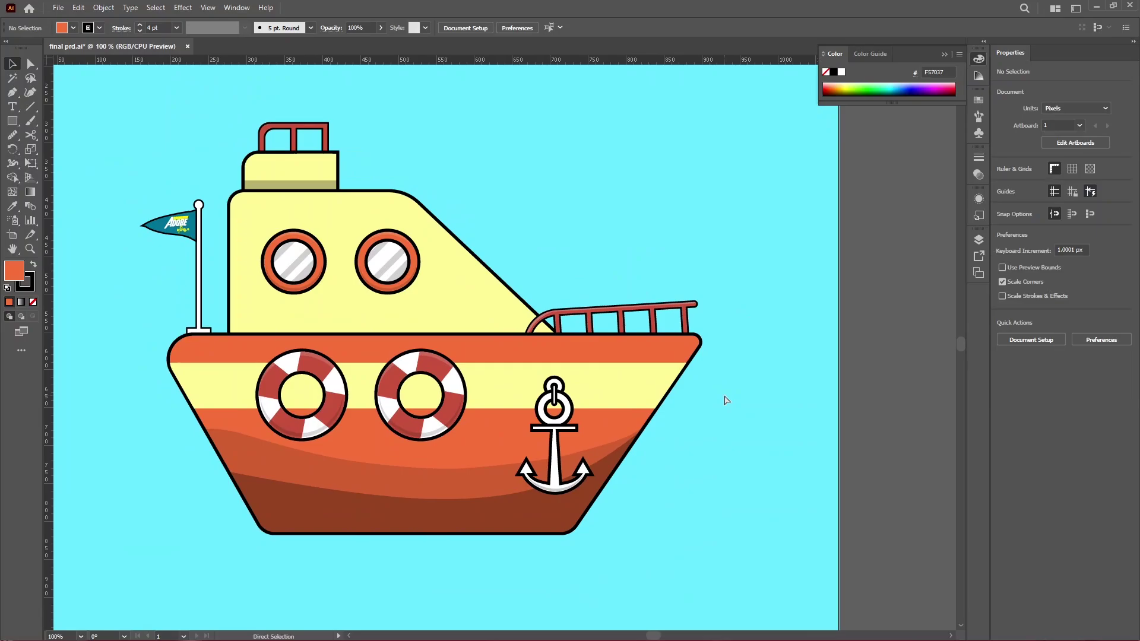
{"action": "key", "text": "ctrl+0"}
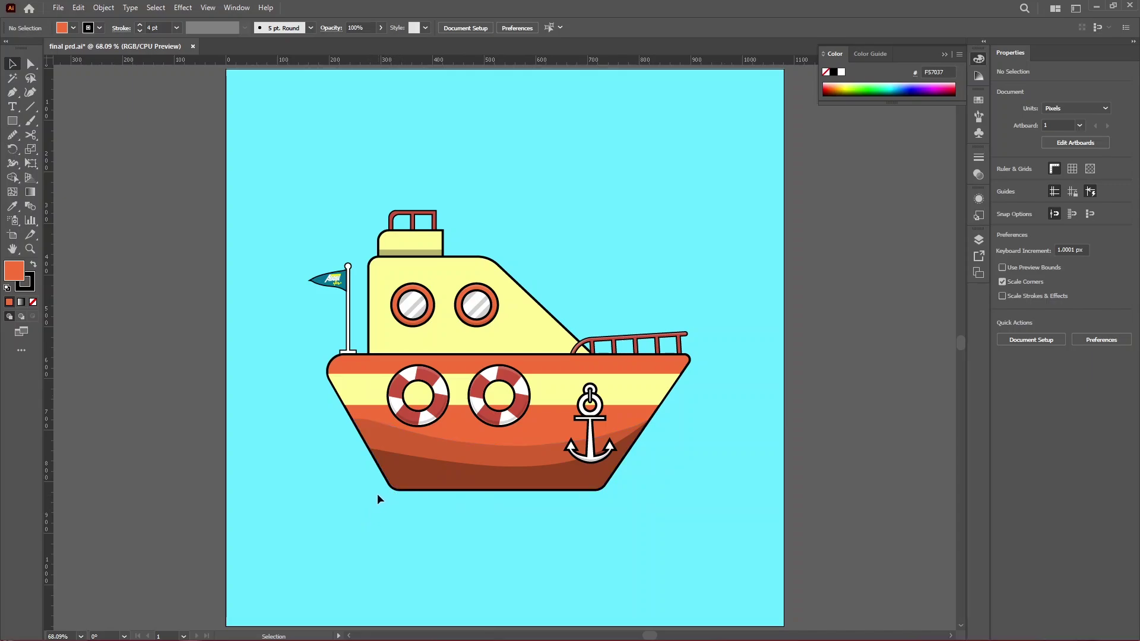
Draw a jagged freehand water splash outline about 502 × 89 px along the bottom of the hull with the Pencil tool
{"action": "left_click", "coordinate": [12, 141]}
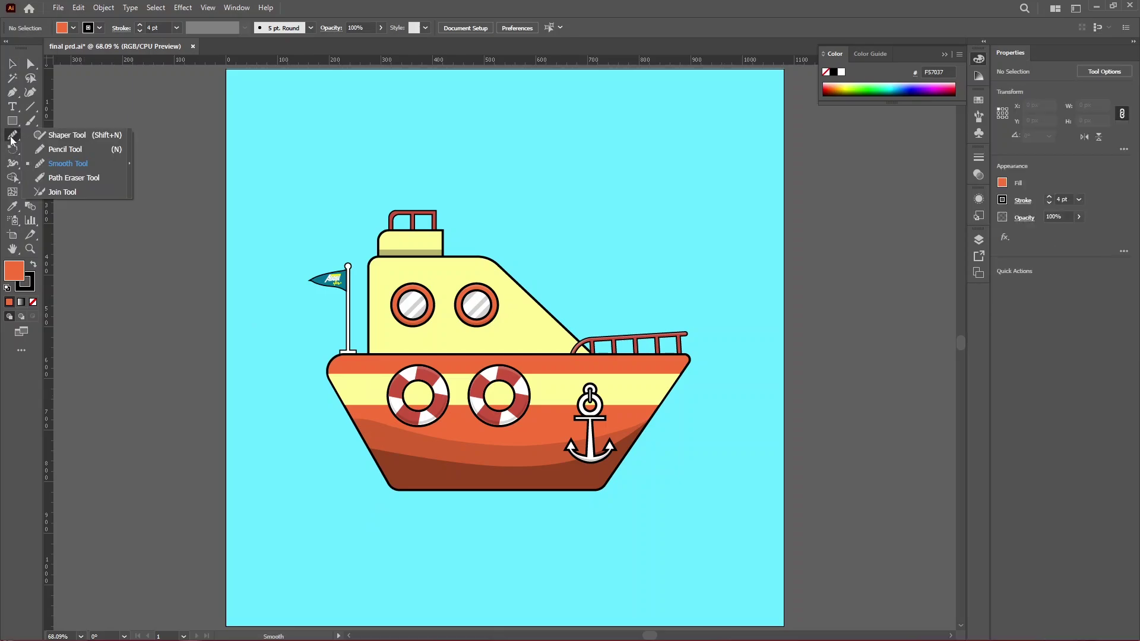
{"action": "left_click", "coordinate": [59, 150]}
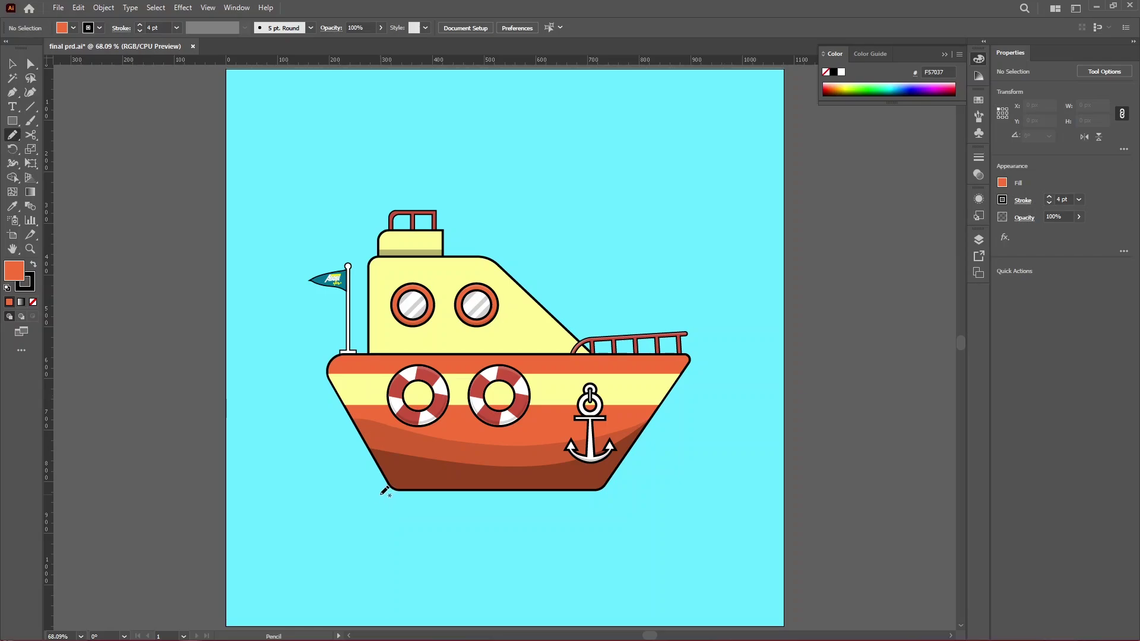
{"action": "left_click_drag", "start_coordinate": [372, 498], "coordinate": [606, 494]}
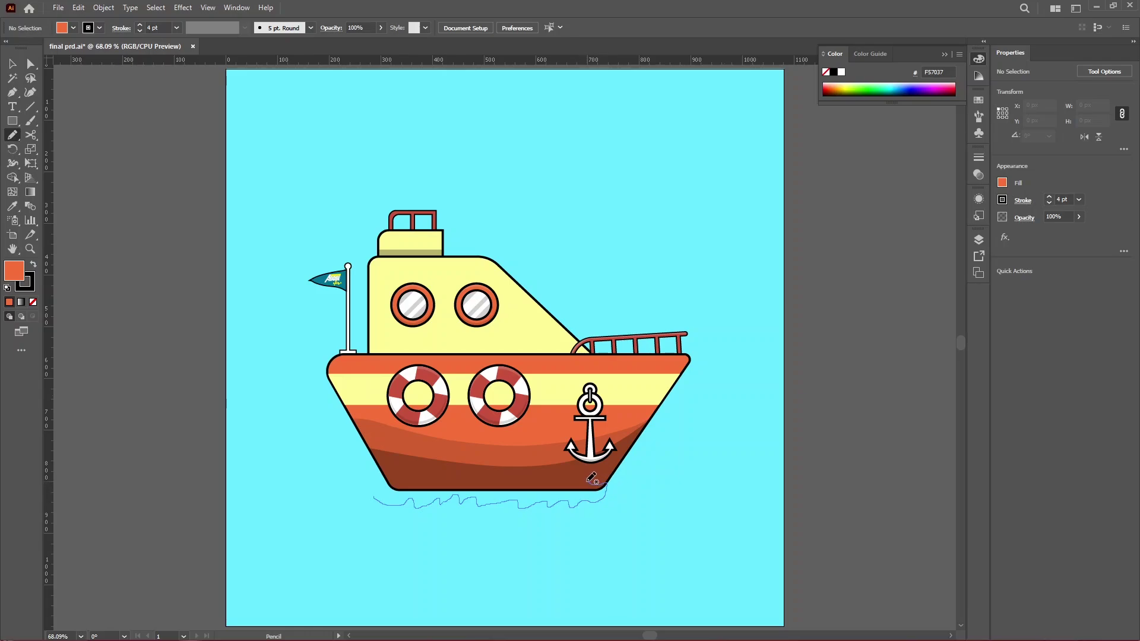
{"action": "left_click_drag", "start_coordinate": [591, 485], "coordinate": [554, 473]}
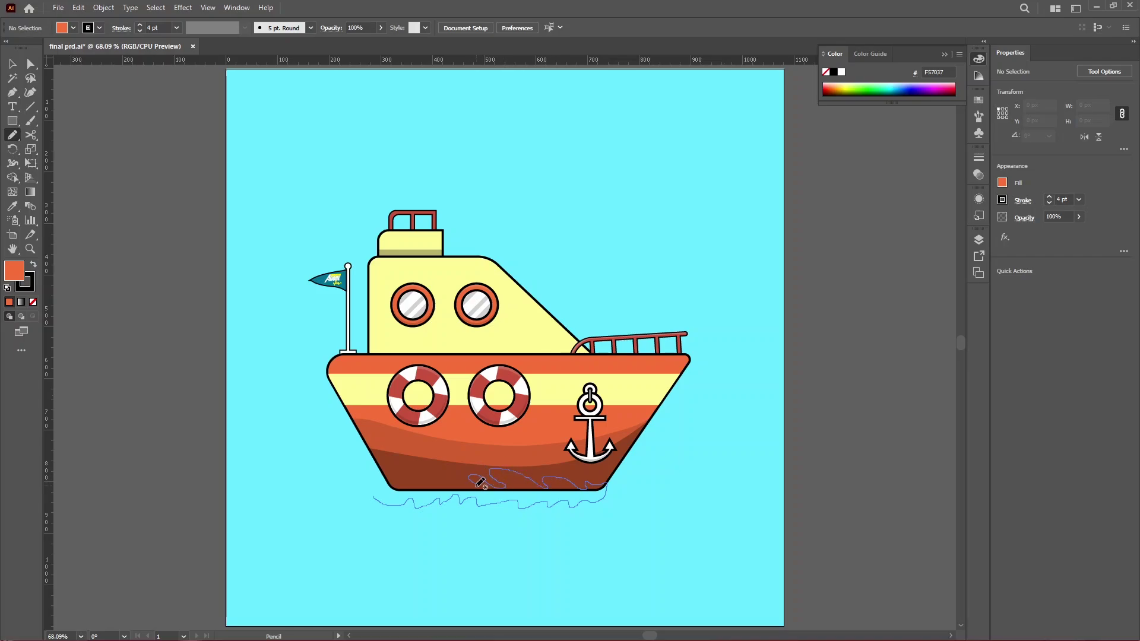
{"action": "mouse_move", "coordinate": [480, 482]}
{"action": "left_mouse_down"}
{"action": "mouse_move", "coordinate": [451, 469]}
{"action": "mouse_move", "coordinate": [359, 496]}
{"action": "mouse_move", "coordinate": [379, 498]}
{"action": "left_mouse_up"}
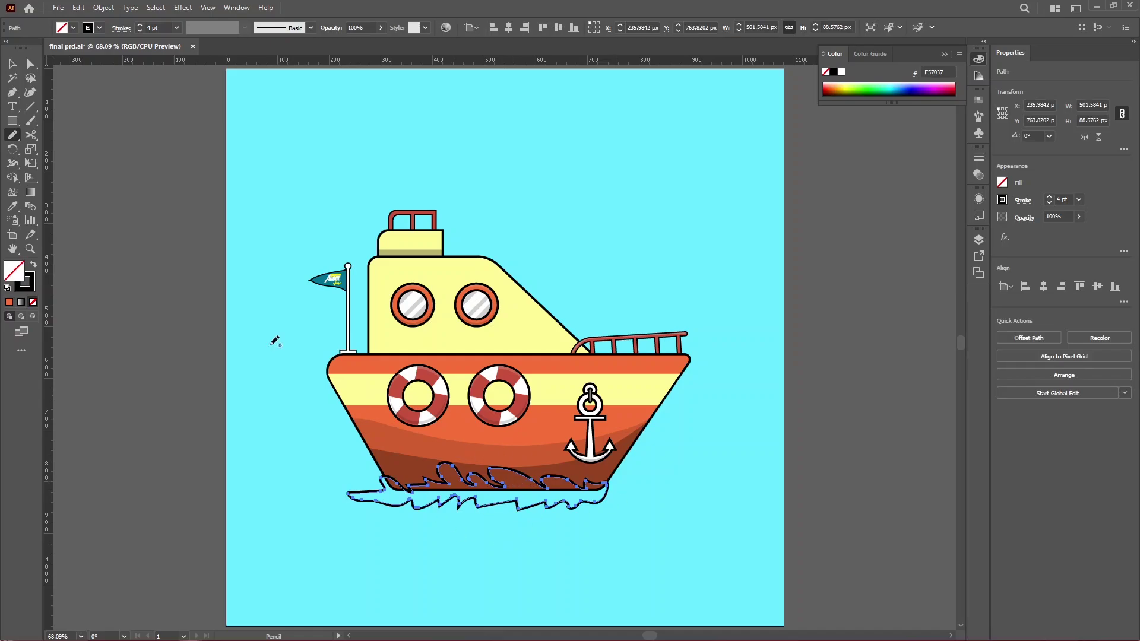
Remove the splash's stroke and fill it with white, leaving nothing selected
{"action": "left_click", "coordinate": [34, 264]}
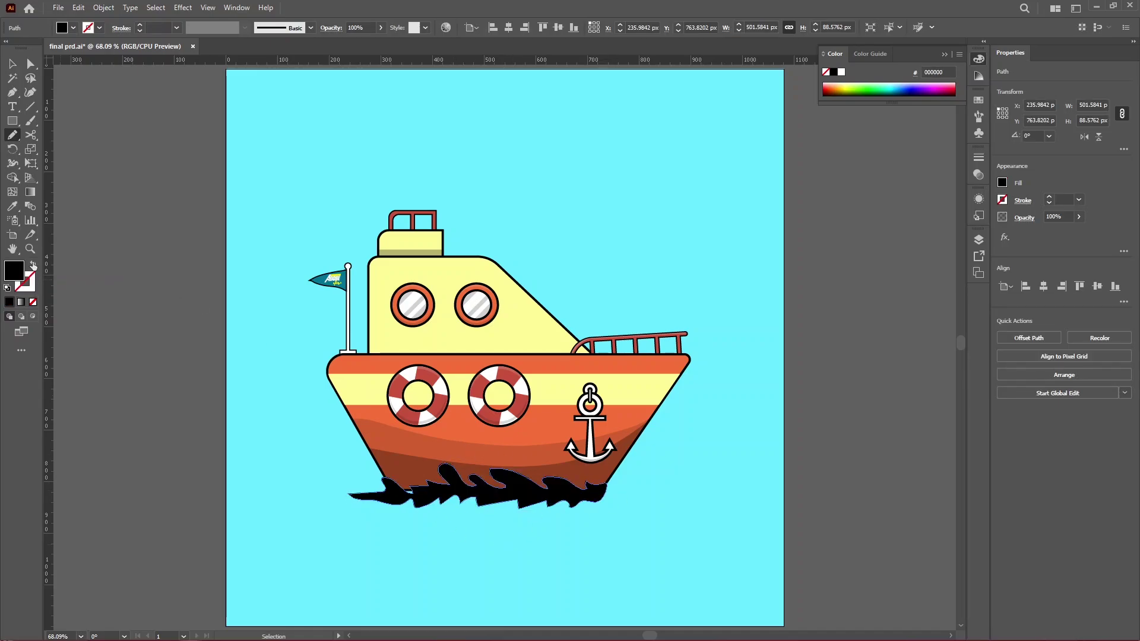
{"action": "left_click", "coordinate": [978, 100]}
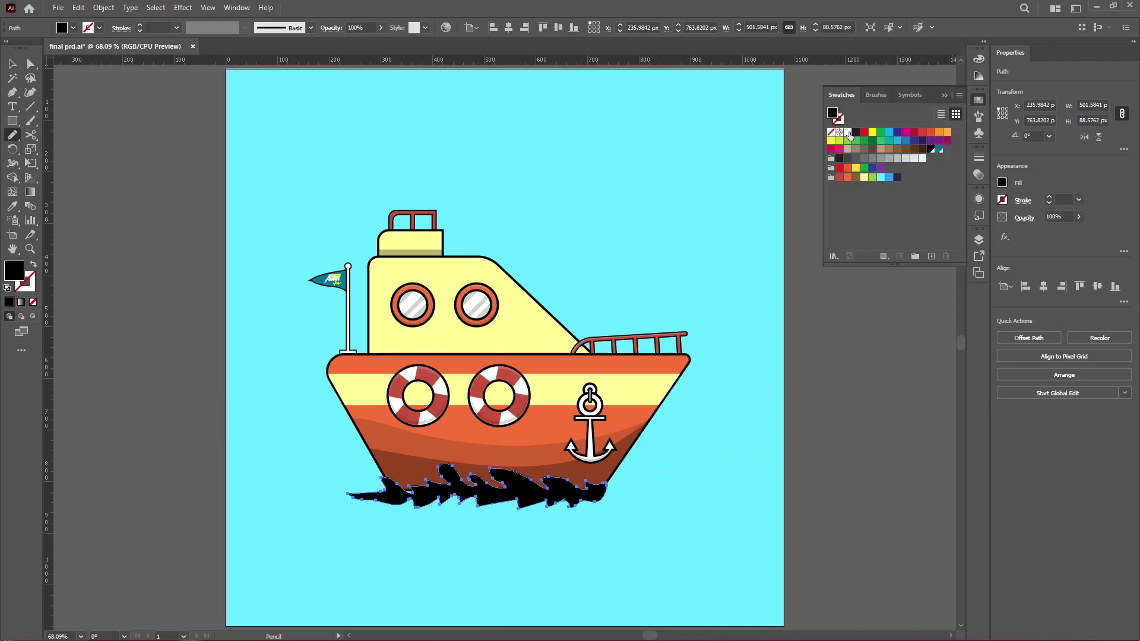
{"action": "left_click", "coordinate": [848, 132]}
{"action": "key", "text": "a"}
{"action": "scroll", "coordinate": [379, 517], "scroll_direction": "up", "scroll_amount": 4}
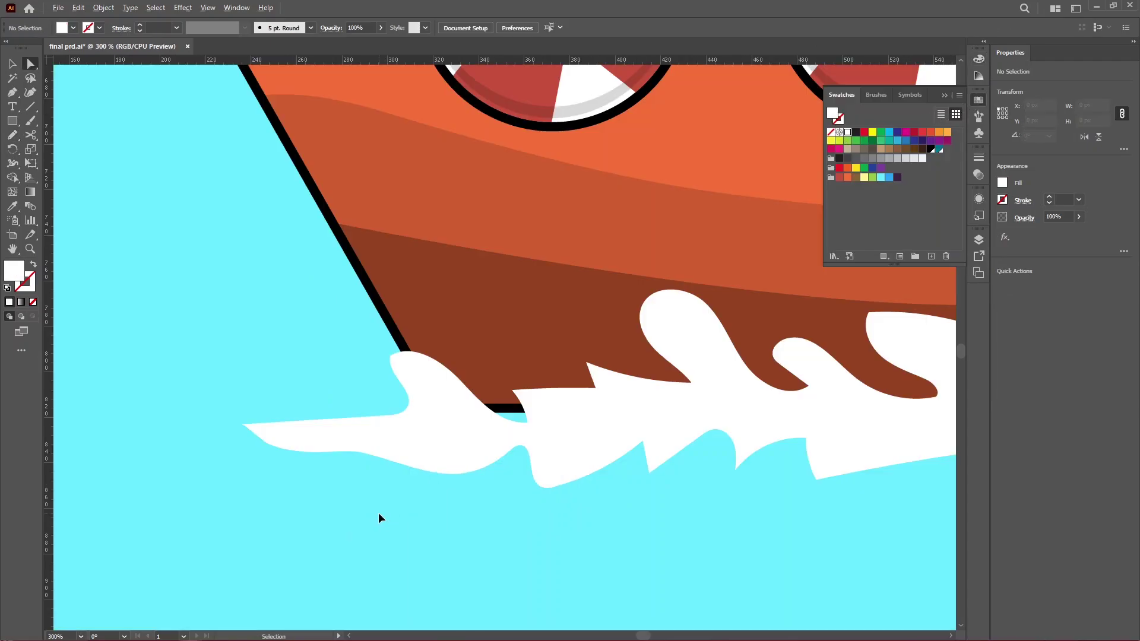
{"action": "left_click", "coordinate": [516, 438]}
{"action": "key", "text": "ctrl+1"}
{"action": "key", "text": "ctrl+shift+a"}
Draw small freehand droplets with the Pencil tool near the splash's left end, the upper one about 26 × 22 px
{"action": "left_click", "coordinate": [12, 135]}
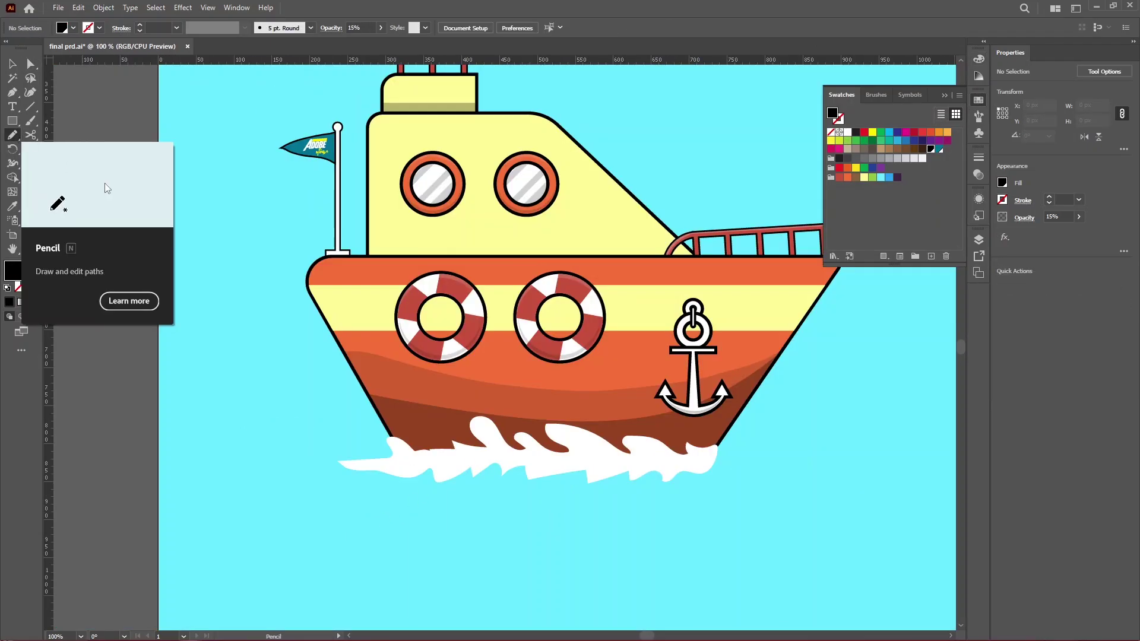
{"action": "scroll", "coordinate": [363, 421], "scroll_direction": "down", "scroll_amount": 1}
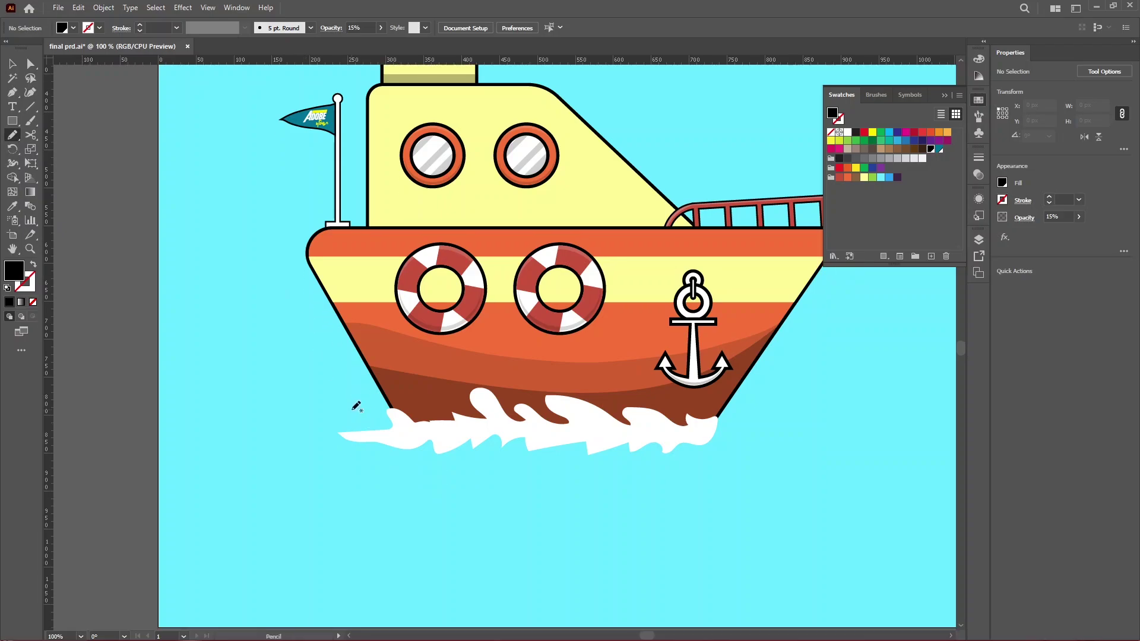
{"action": "left_click_drag", "start_coordinate": [359, 404], "coordinate": [356, 405]}
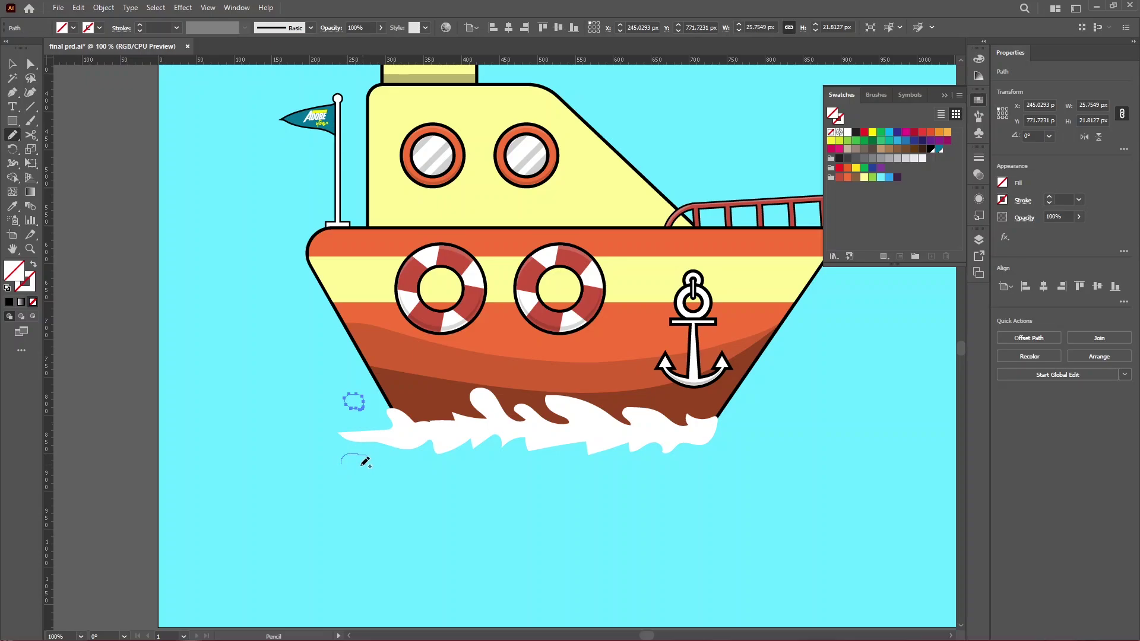
Select all paths sharing the droplet's fill and stroke and fill them with white, leaving nothing selected
{"action": "key", "text": "v"}
{"action": "key", "text": "ctrl+minus"}
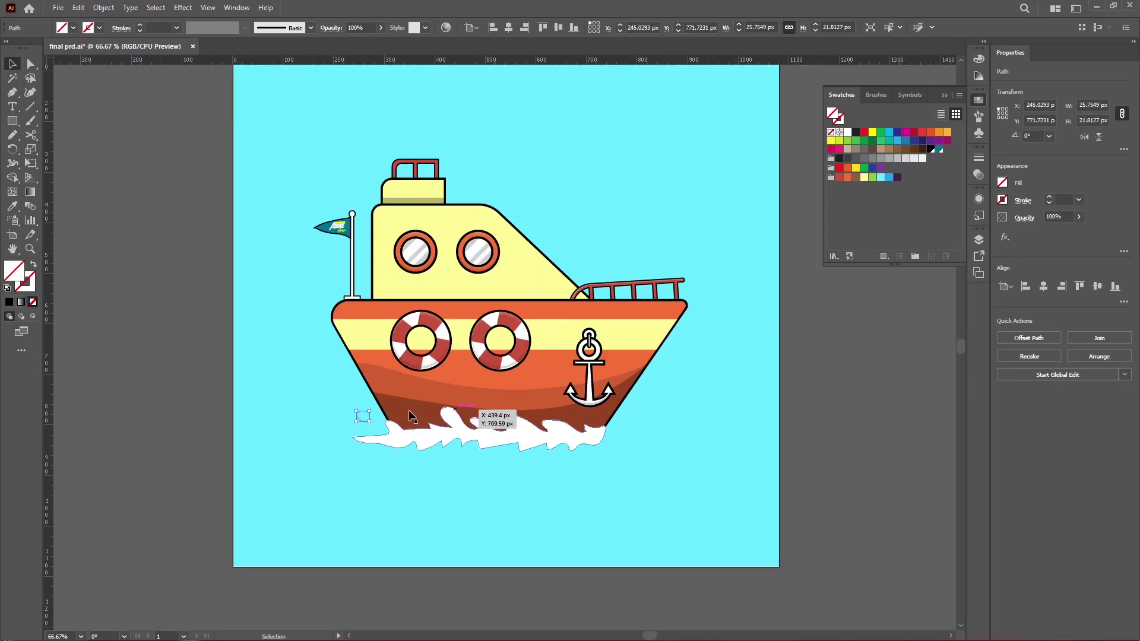
{"action": "left_click", "coordinate": [349, 404]}
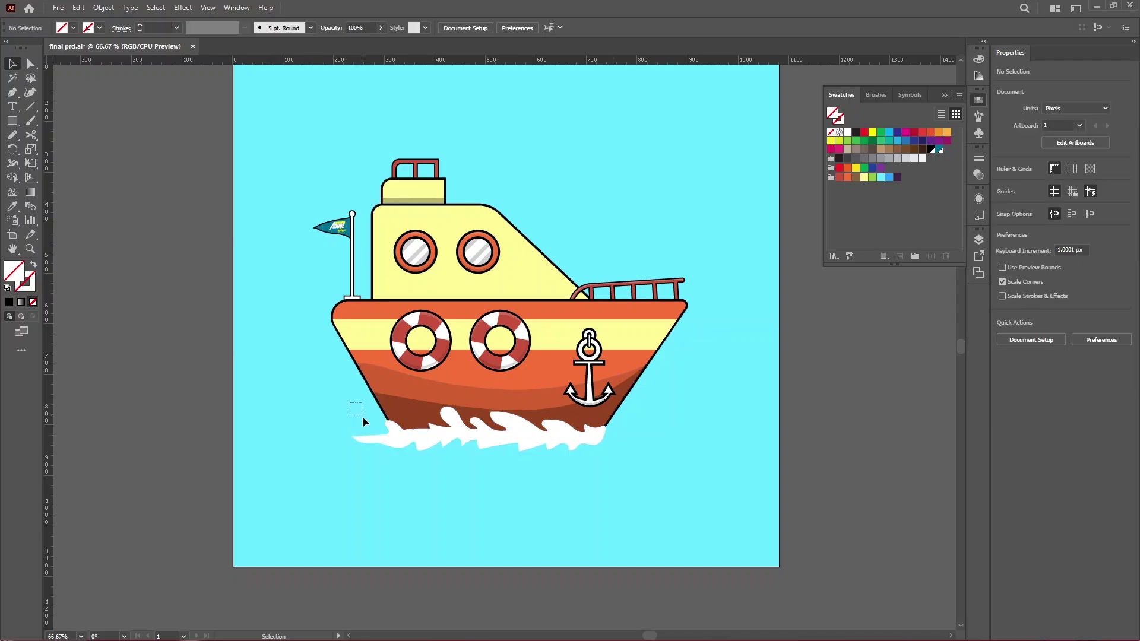
{"action": "left_click", "coordinate": [364, 422]}
{"action": "left_click", "coordinate": [156, 8]}
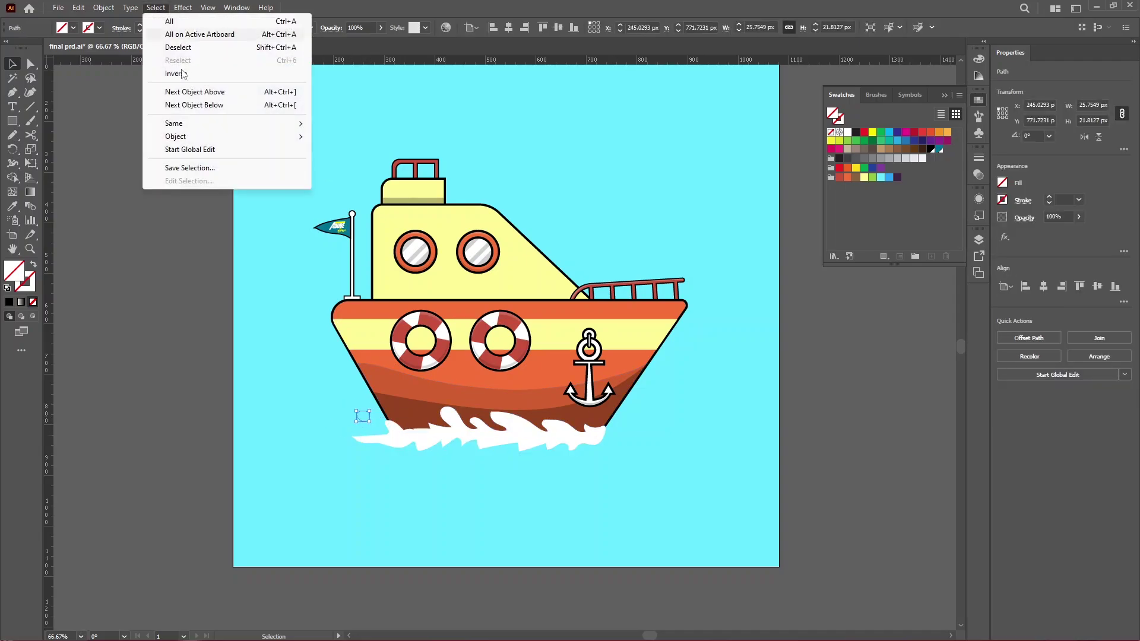
{"action": "mouse_move", "coordinate": [204, 129]}
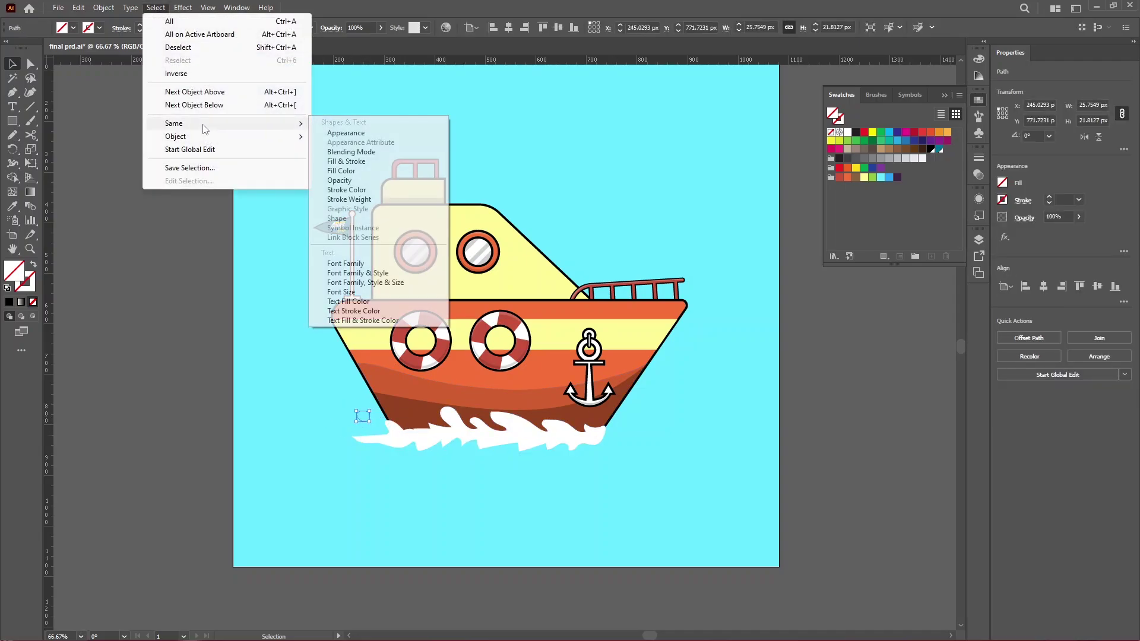
{"action": "left_click", "coordinate": [357, 162]}
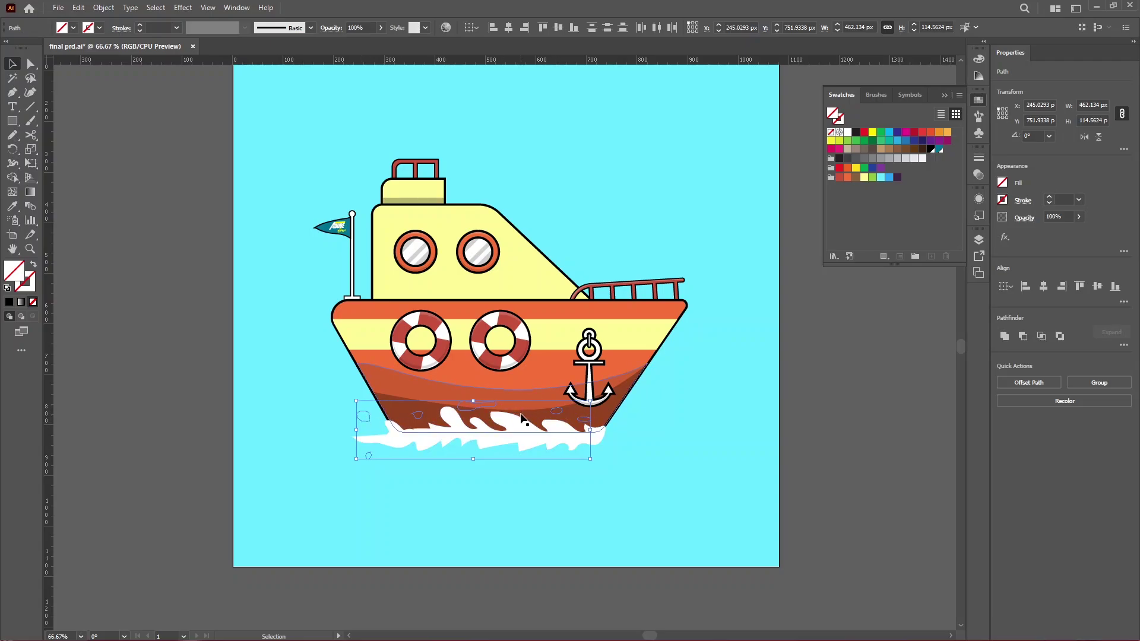
{"action": "left_click", "coordinate": [848, 132]}
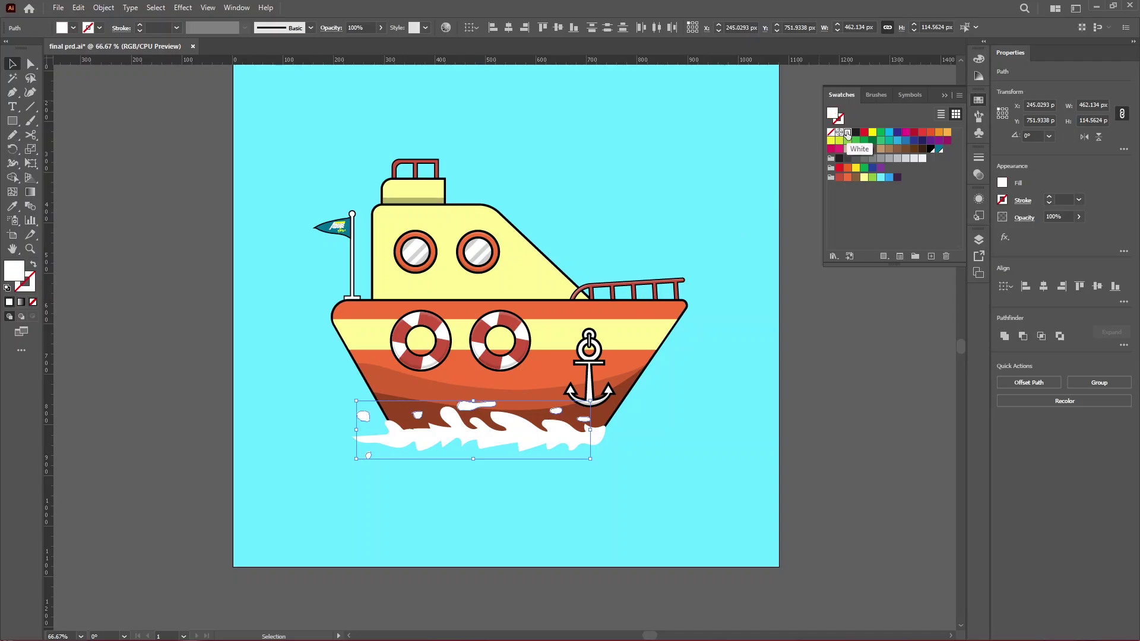
{"action": "left_click", "coordinate": [656, 452]}
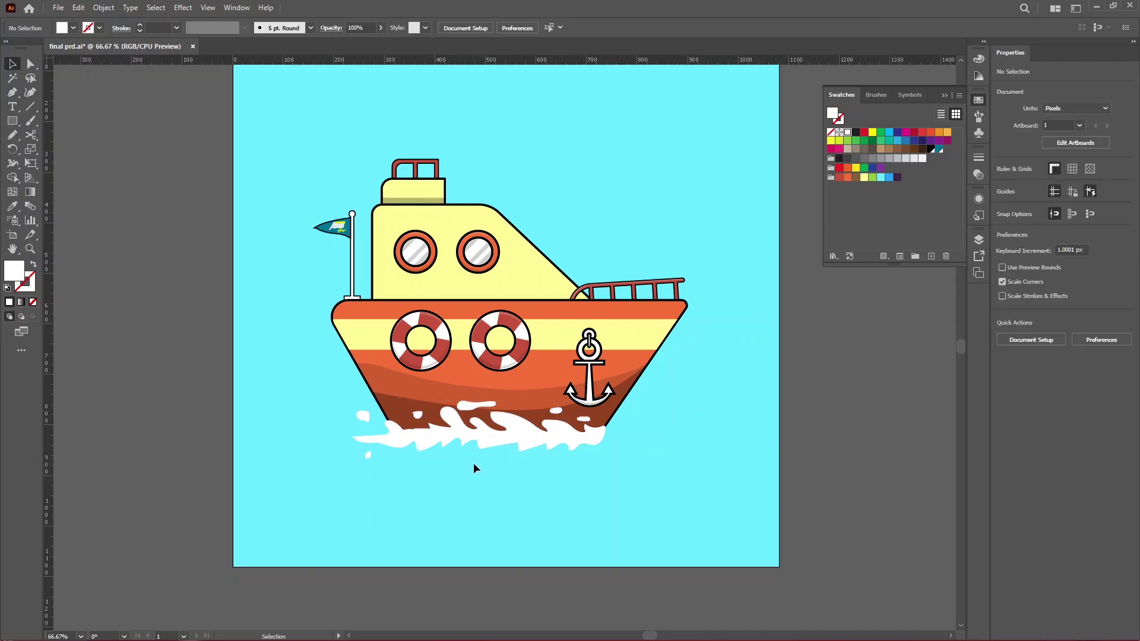
Smooth the jagged lower edge of the white splash with the Smooth tool, leaving nothing selected
{"action": "left_click", "coordinate": [523, 435]}
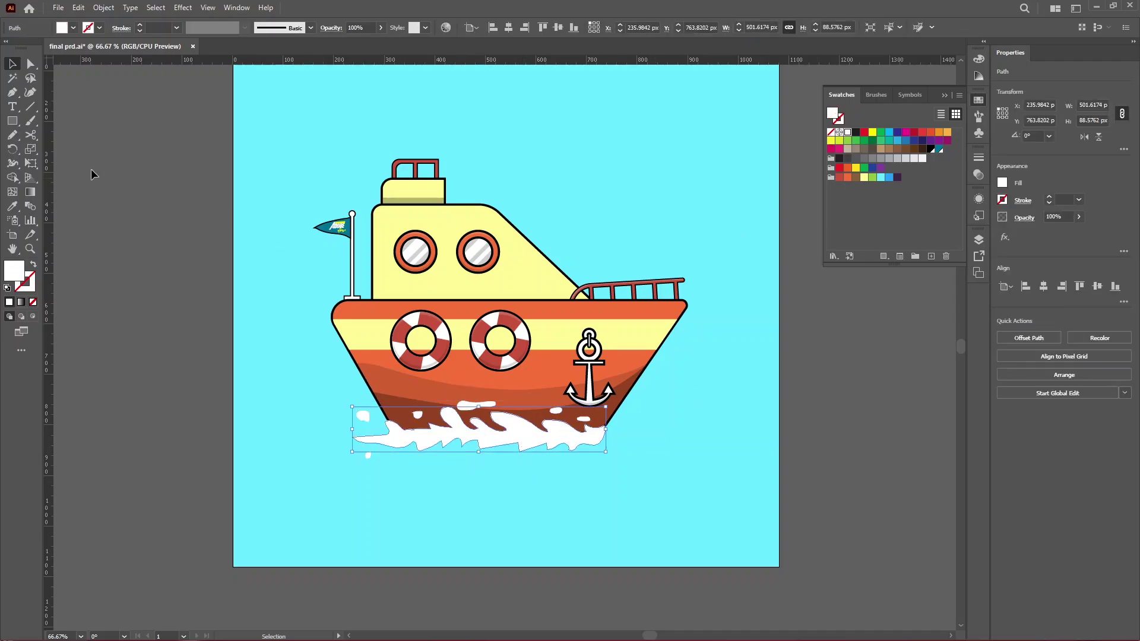
{"action": "left_click", "coordinate": [12, 135]}
{"action": "left_click", "coordinate": [50, 165]}
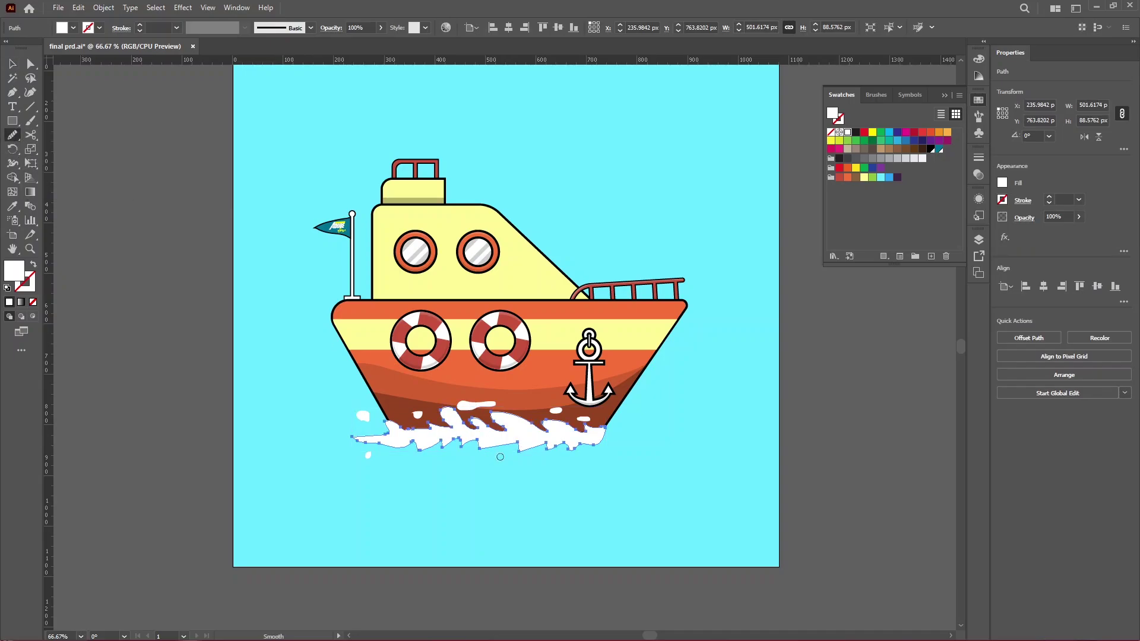
{"action": "key", "text": "ctrl+equal"}
{"action": "key", "text": "ctrl+equal"}
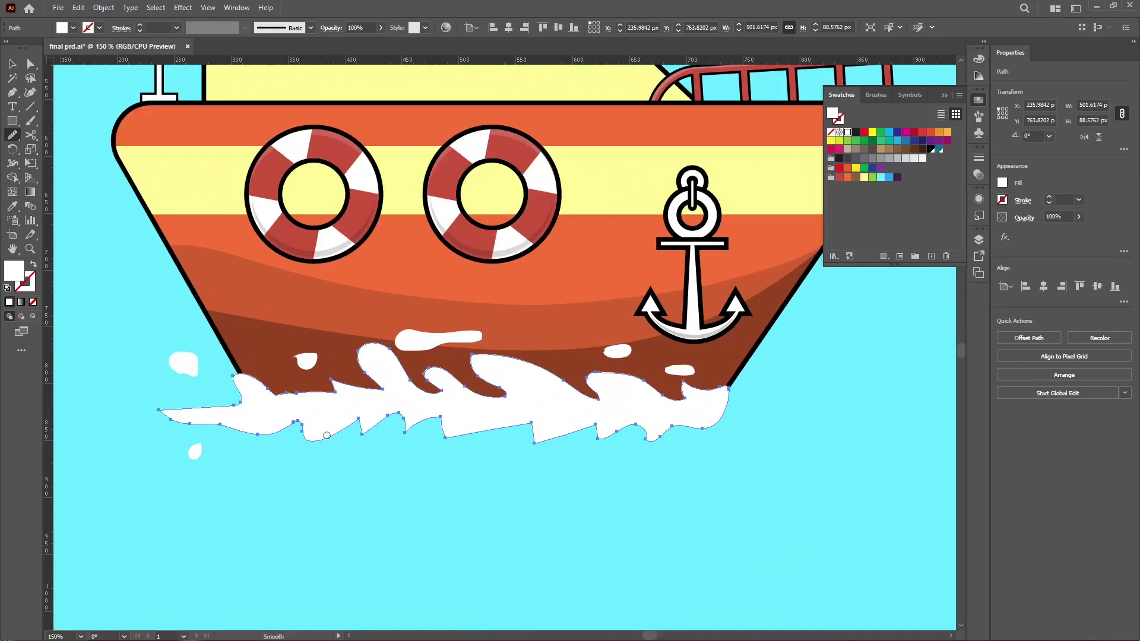
{"action": "left_click_drag", "start_coordinate": [366, 438], "coordinate": [540, 428]}
{"action": "key", "text": "a"}
{"action": "key", "text": "ctrl+shift+a"}
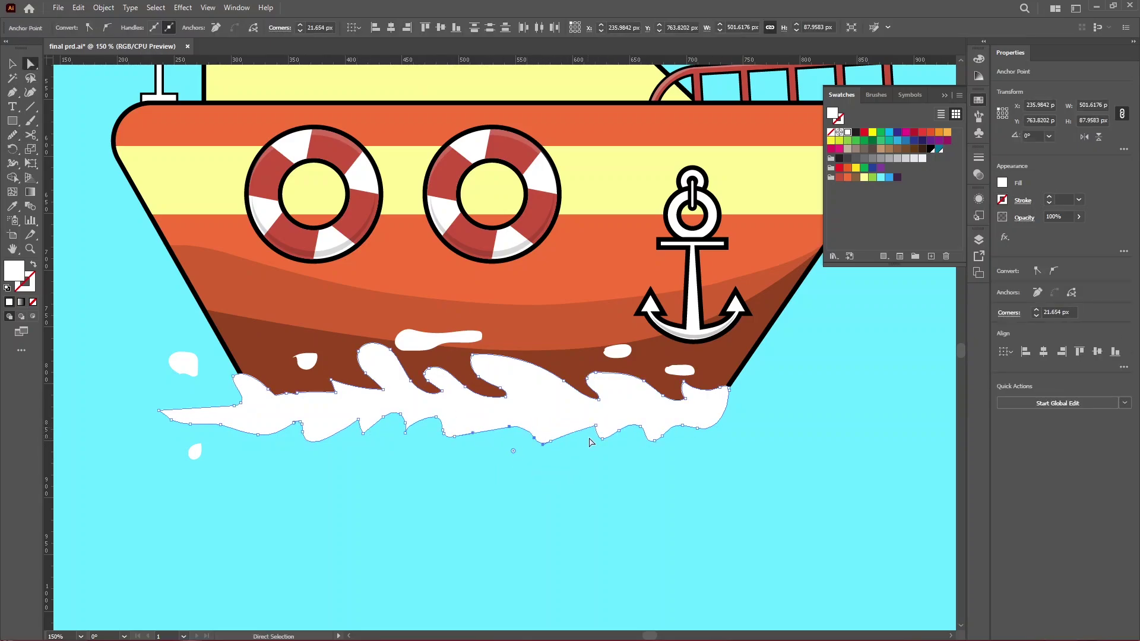
{"action": "key", "text": "ctrl+plus"}
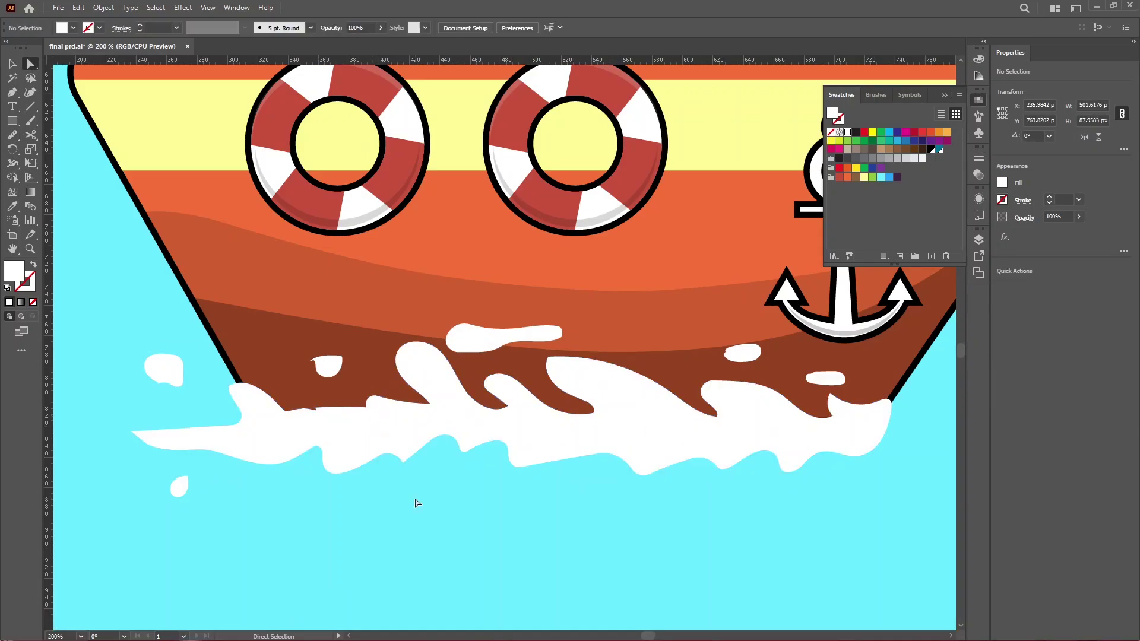
{"action": "key", "text": "v"}
{"action": "left_click", "coordinate": [415, 501]}
{"action": "key", "text": "ctrl+0"}
{"action": "left_click", "coordinate": [171, 188]}
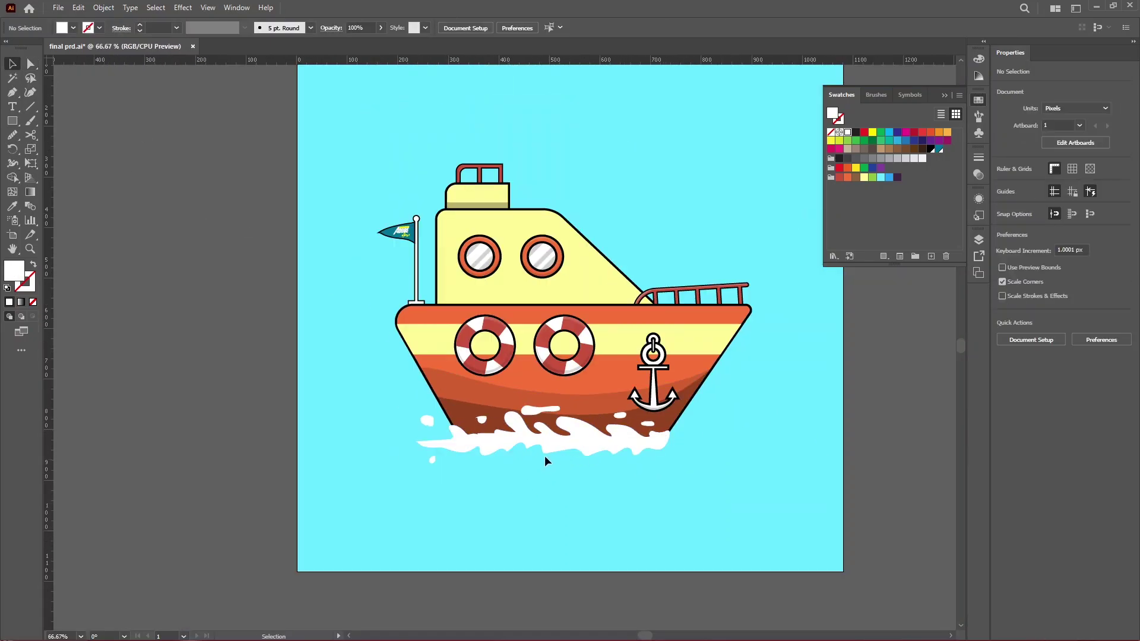
Draw a closed freehand water shape about 1283 × 471 px with a wavy upper edge, extending past the artboard's lower half, with the Pencil tool
{"action": "scroll", "coordinate": [523, 446], "scroll_direction": "down", "scroll_amount": 1}
{"action": "scroll", "coordinate": [534, 441], "scroll_direction": "up", "scroll_amount": 1}
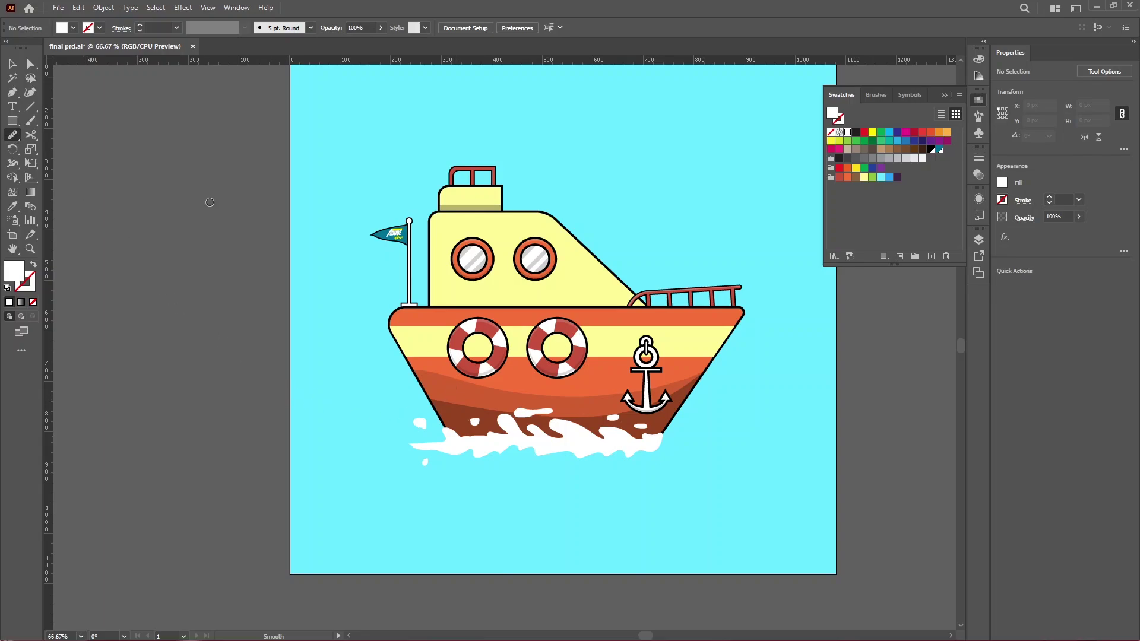
{"action": "left_click_drag", "start_coordinate": [10, 137], "coordinate": [59, 153]}
{"action": "left_click_drag", "start_coordinate": [770, 401], "coordinate": [854, 383]}
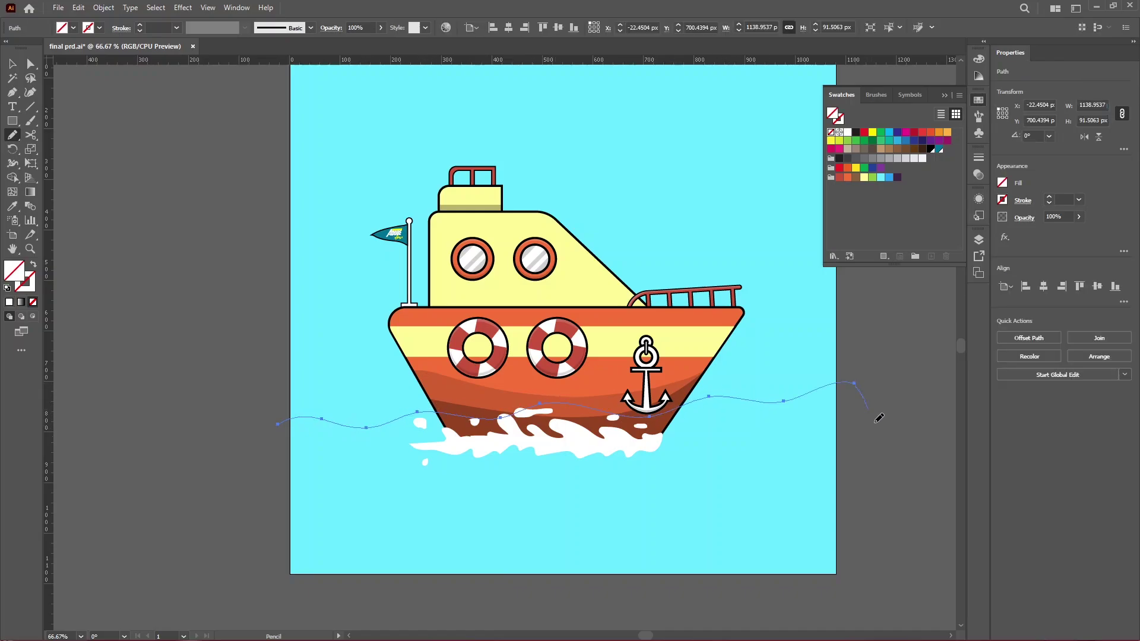
{"action": "mouse_move", "coordinate": [655, 619]}
{"action": "left_mouse_down"}
{"action": "mouse_move", "coordinate": [367, 619]}
{"action": "mouse_move", "coordinate": [251, 581]}
{"action": "left_mouse_up"}
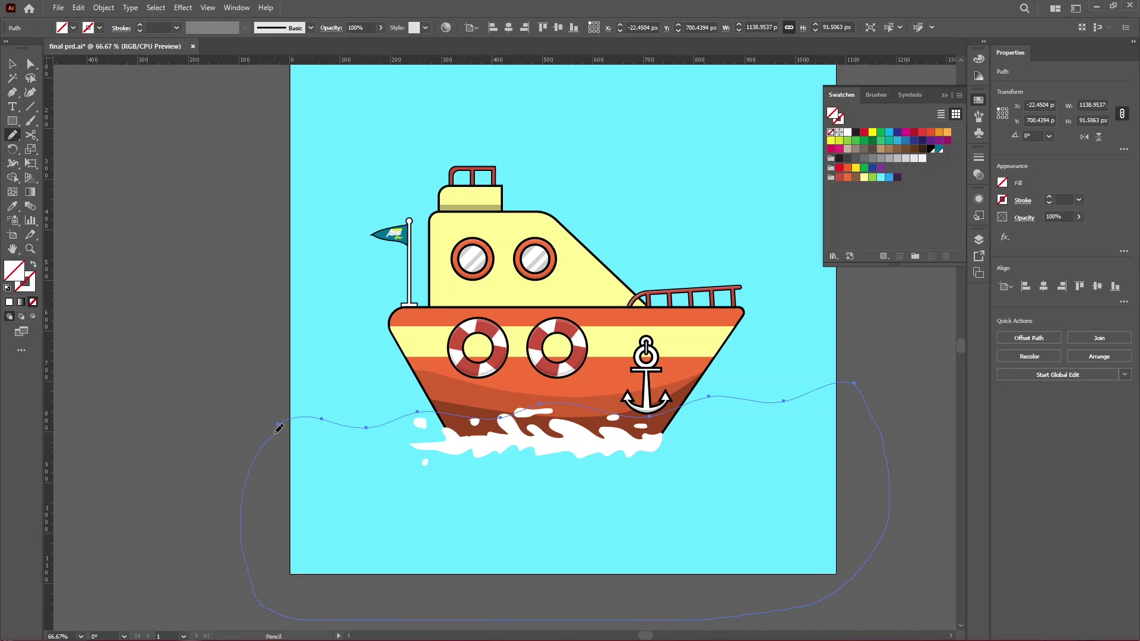
{"action": "left_click_drag", "start_coordinate": [279, 427], "coordinate": [277, 422]}
Fill the water shape with the palette's blue and arrange it behind the boat and splash
{"action": "key", "text": "v"}
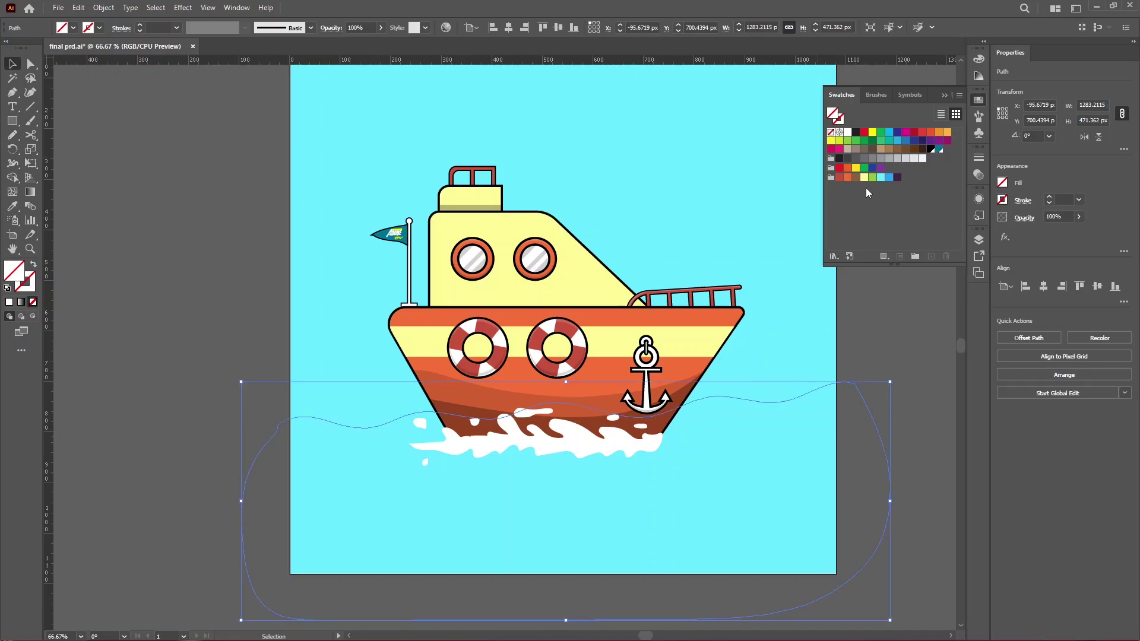
{"action": "left_click", "coordinate": [888, 178]}
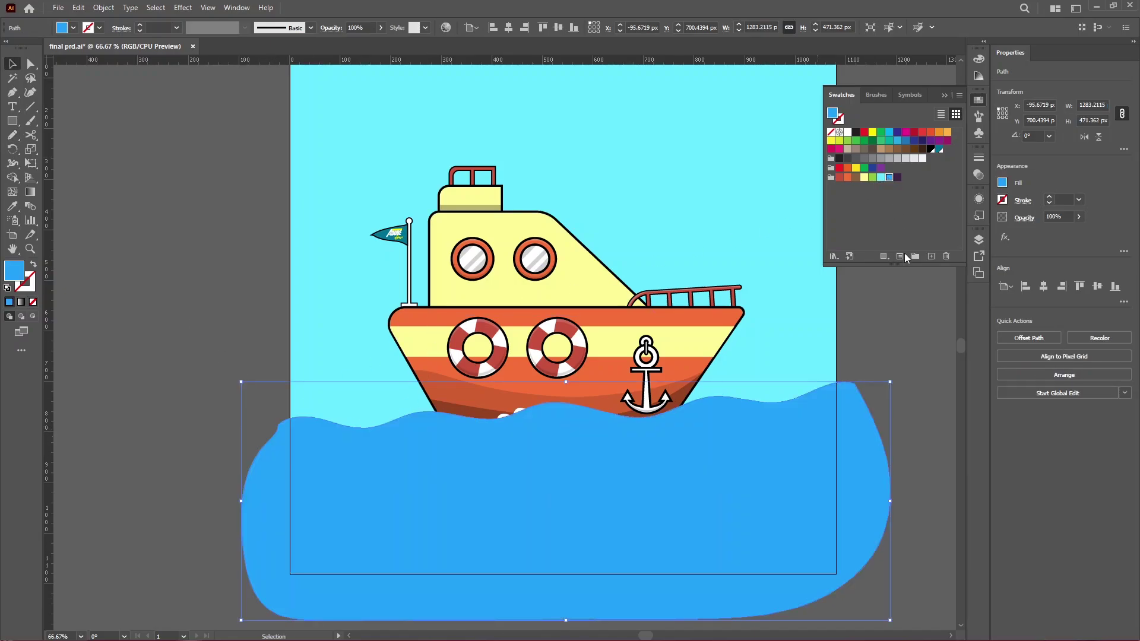
{"action": "key", "text": "a"}
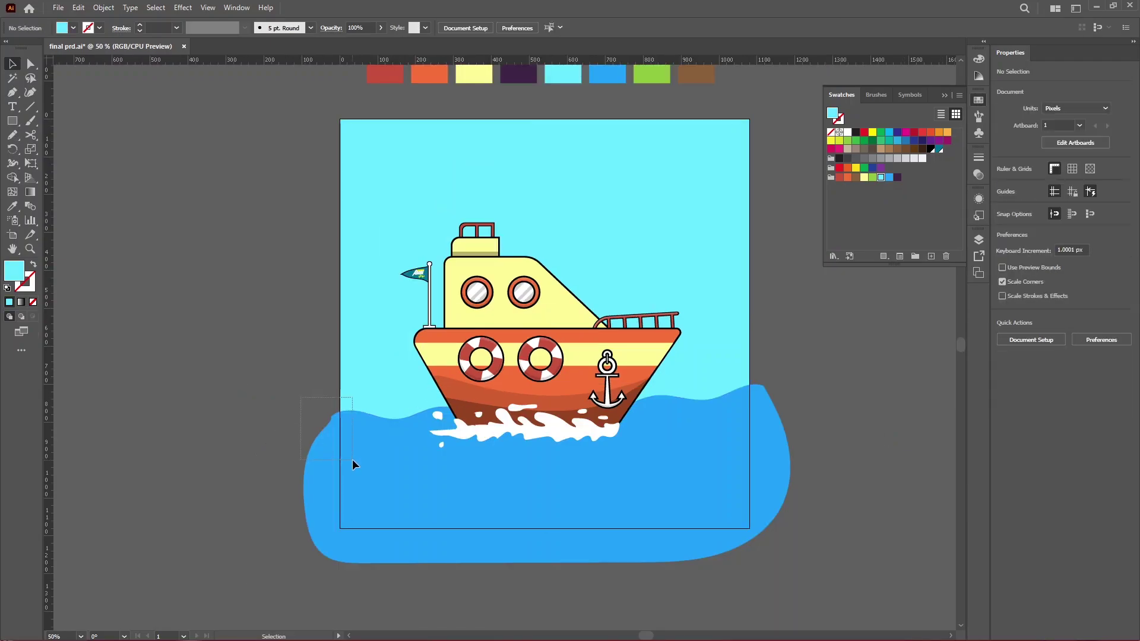
Trim away the parts of the water outside the background square with Shape Builder, leaving nothing selected
{"action": "left_click_drag", "start_coordinate": [301, 397], "coordinate": [351, 458]}
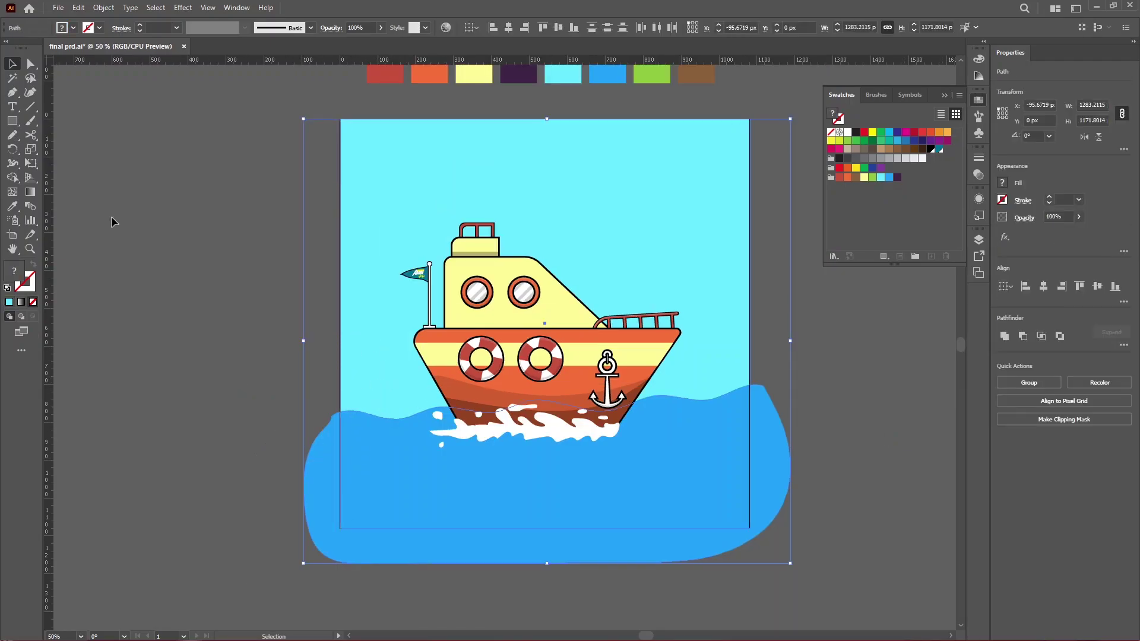
{"action": "left_click", "coordinate": [12, 177]}
{"action": "left_click", "coordinate": [315, 501], "text": "alt"}
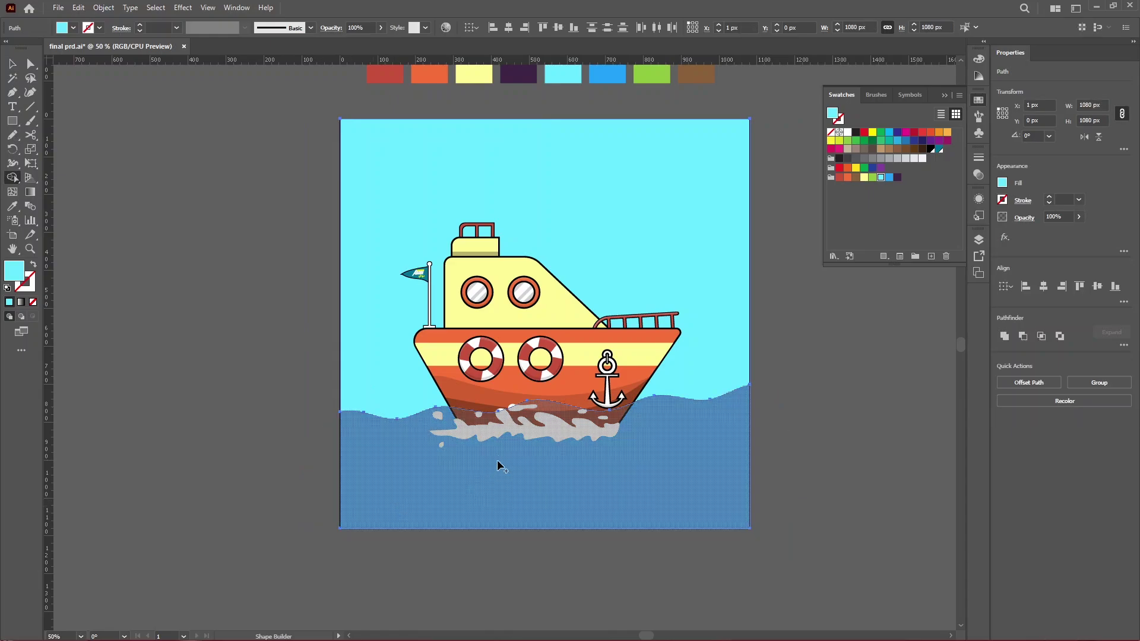
{"action": "left_click", "coordinate": [12, 63]}
{"action": "left_click", "coordinate": [759, 409]}
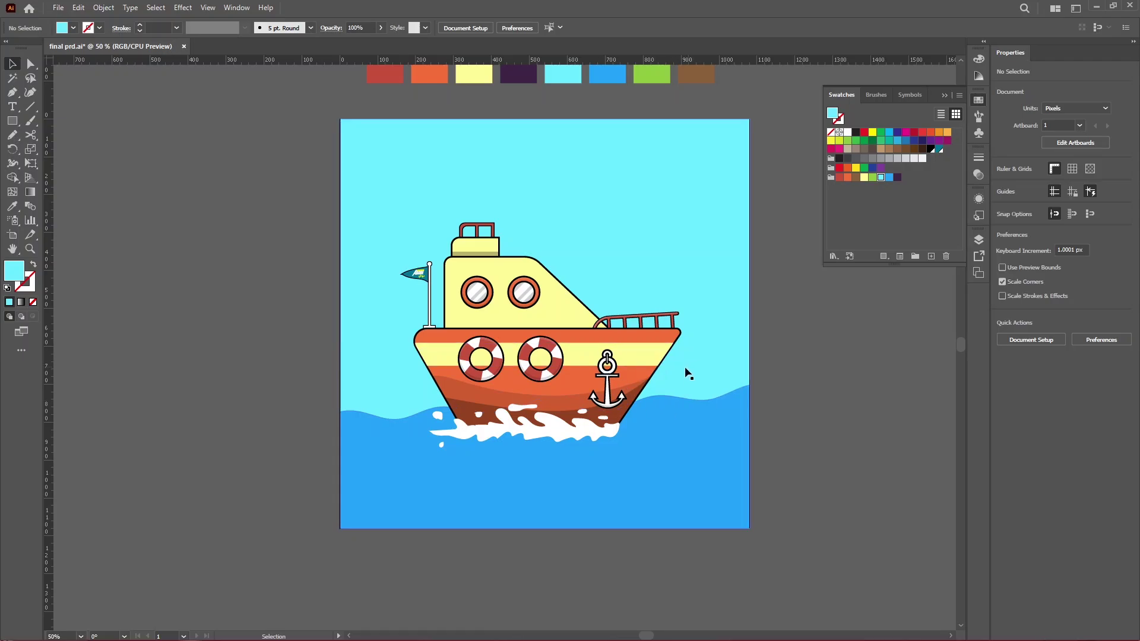
Draw a closed rounded mound about 300 px wide over the hull's bow at the waterline with the Pen tool
{"action": "key", "text": "p"}
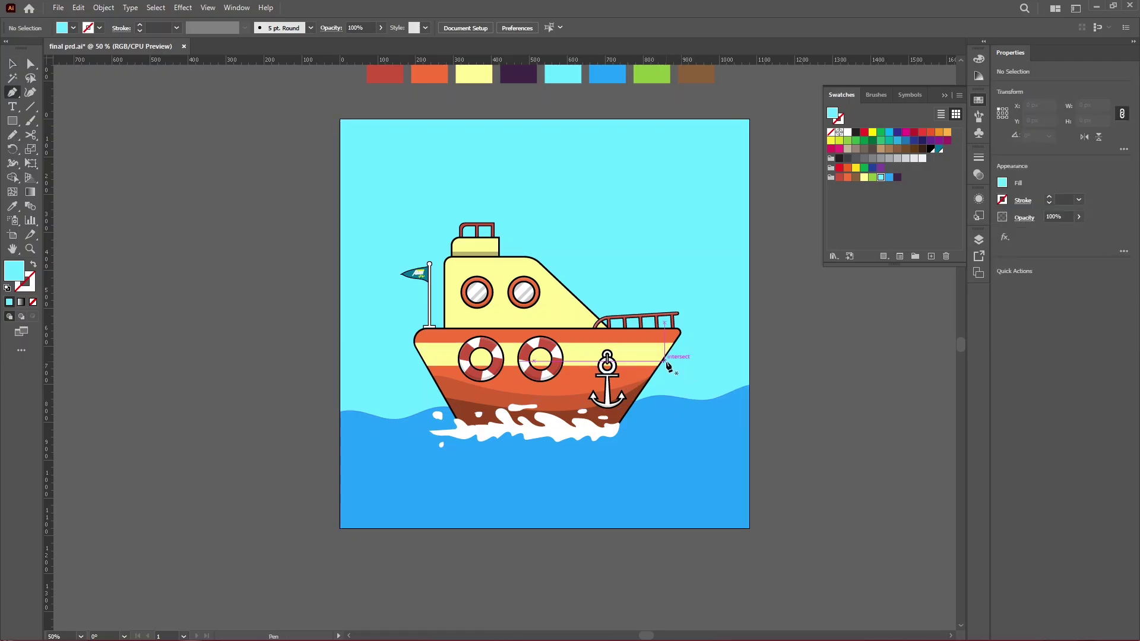
{"action": "left_click", "coordinate": [688, 404]}
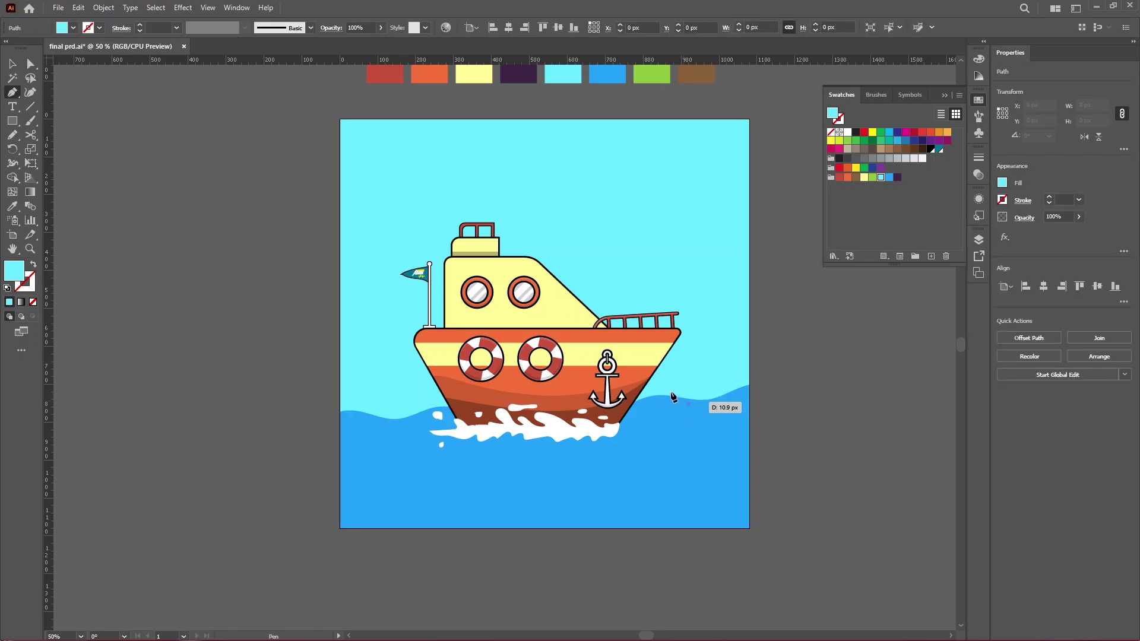
{"action": "left_click_drag", "start_coordinate": [642, 374], "coordinate": [688, 403]}
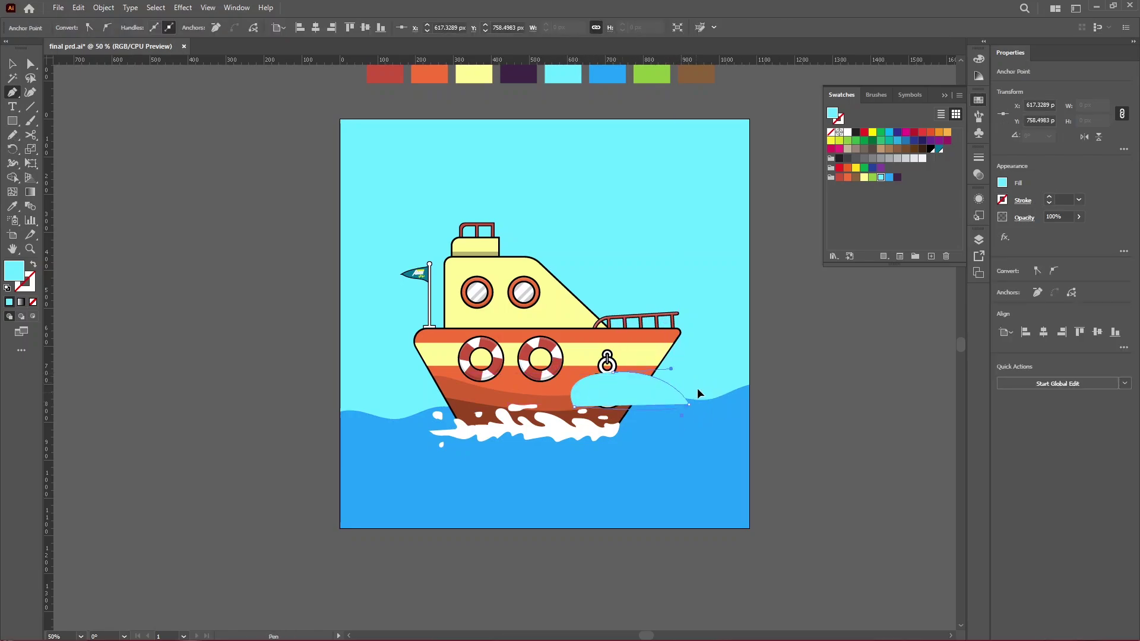
{"action": "left_click", "coordinate": [688, 403]}
{"action": "key", "text": "ctrl"}
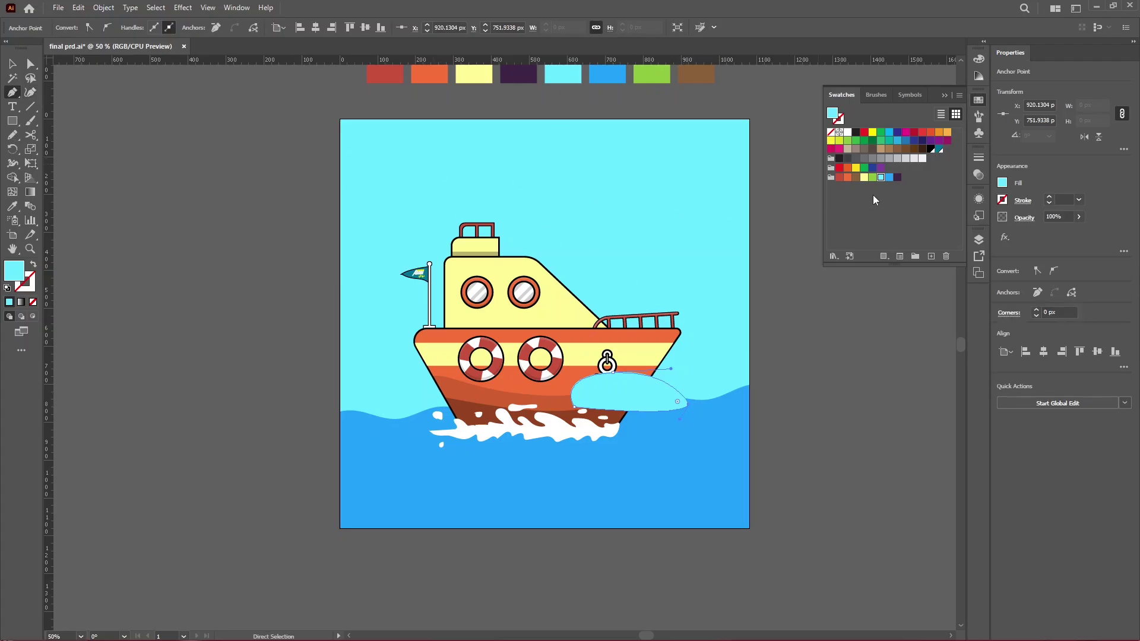
Arrange the mound behind the boat and the water and recolour it tan, leaving nothing selected
{"action": "left_click", "coordinate": [864, 177]}
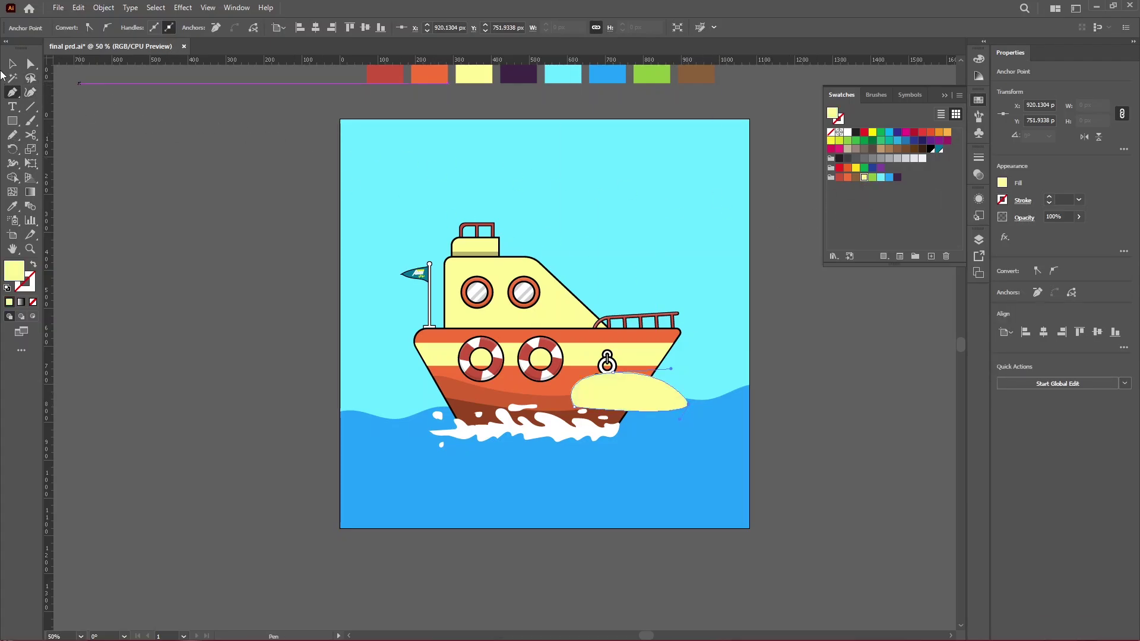
{"action": "left_click", "coordinate": [12, 64]}
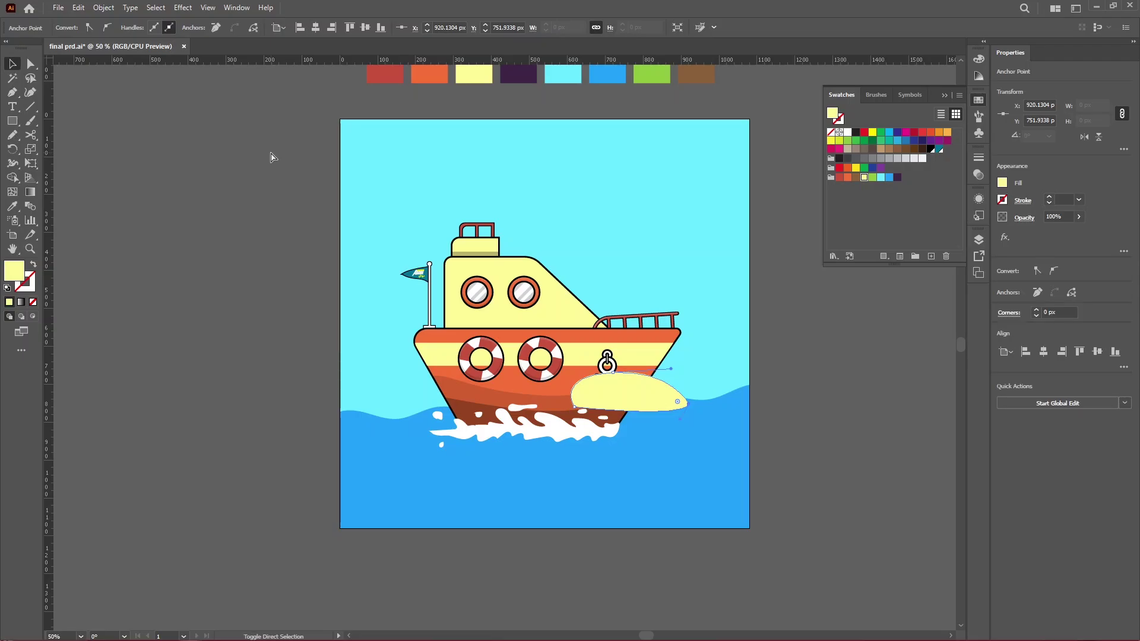
{"action": "key", "text": "ctrl+["}
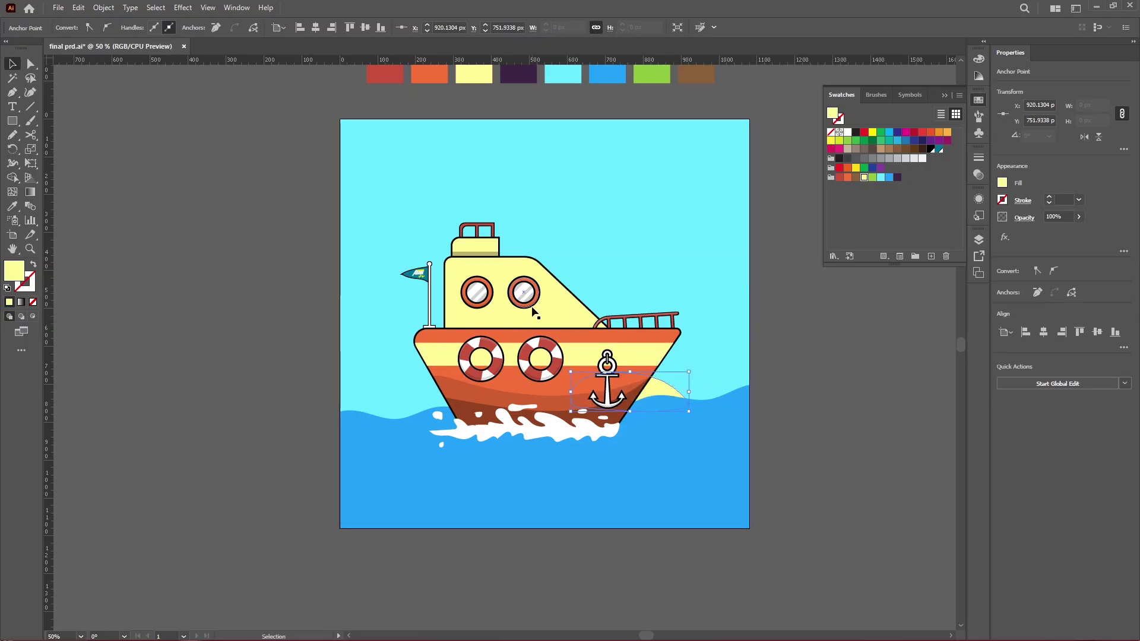
{"action": "left_click", "coordinate": [947, 136]}
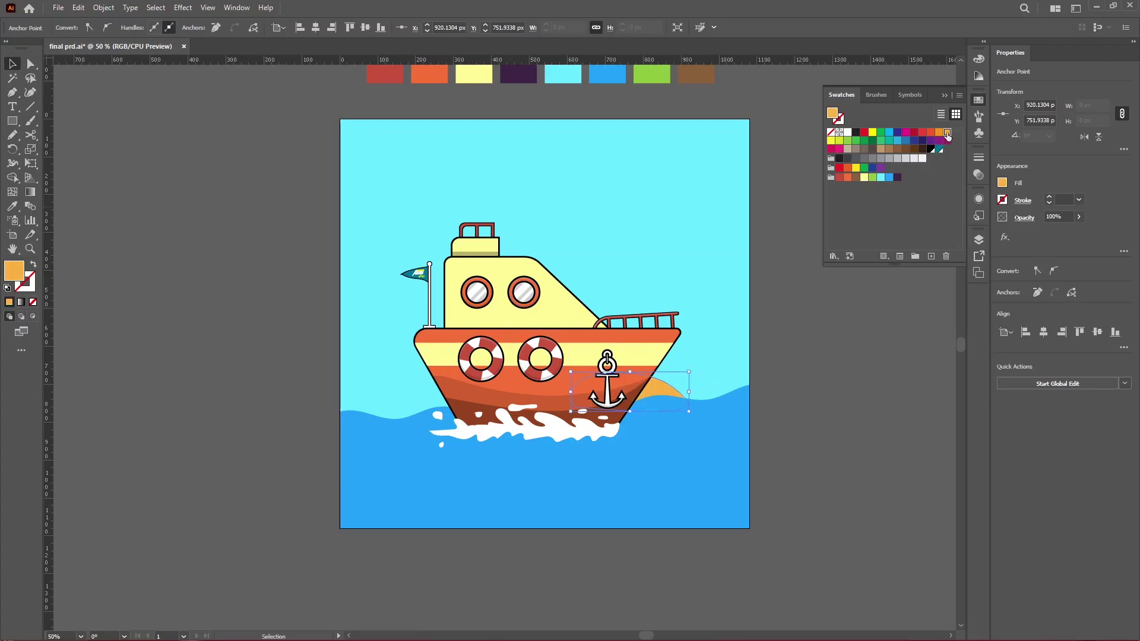
{"action": "left_click", "coordinate": [814, 445]}
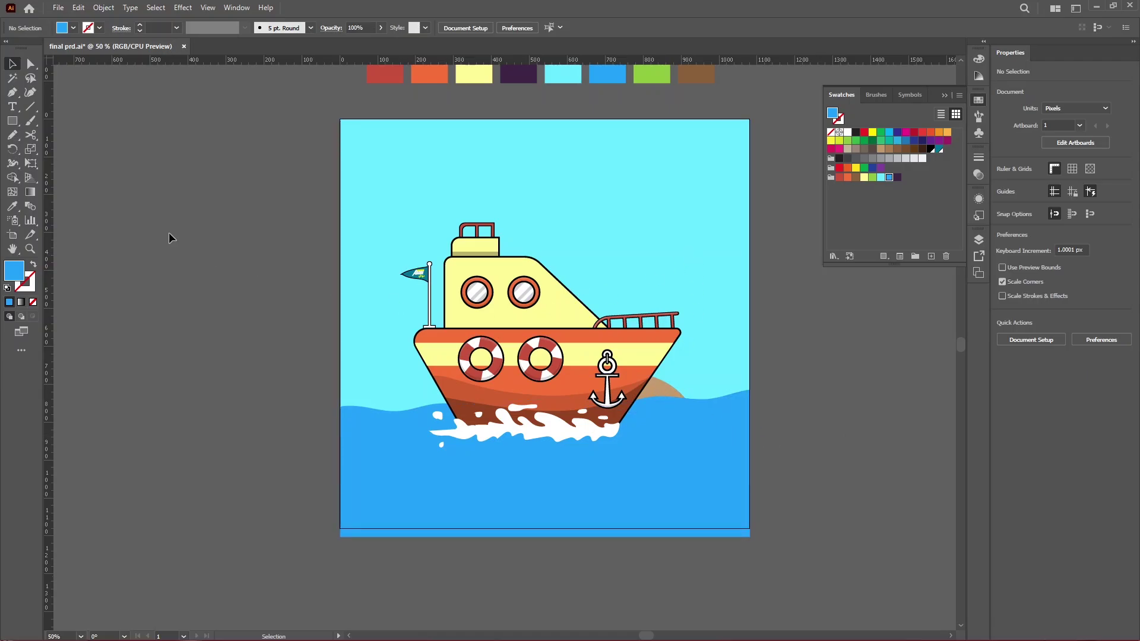
Draw a tall narrow blue ellipse about 69 × 292 px in the empty area left of the artboard
{"action": "left_click_drag", "start_coordinate": [12, 121], "coordinate": [83, 149]}
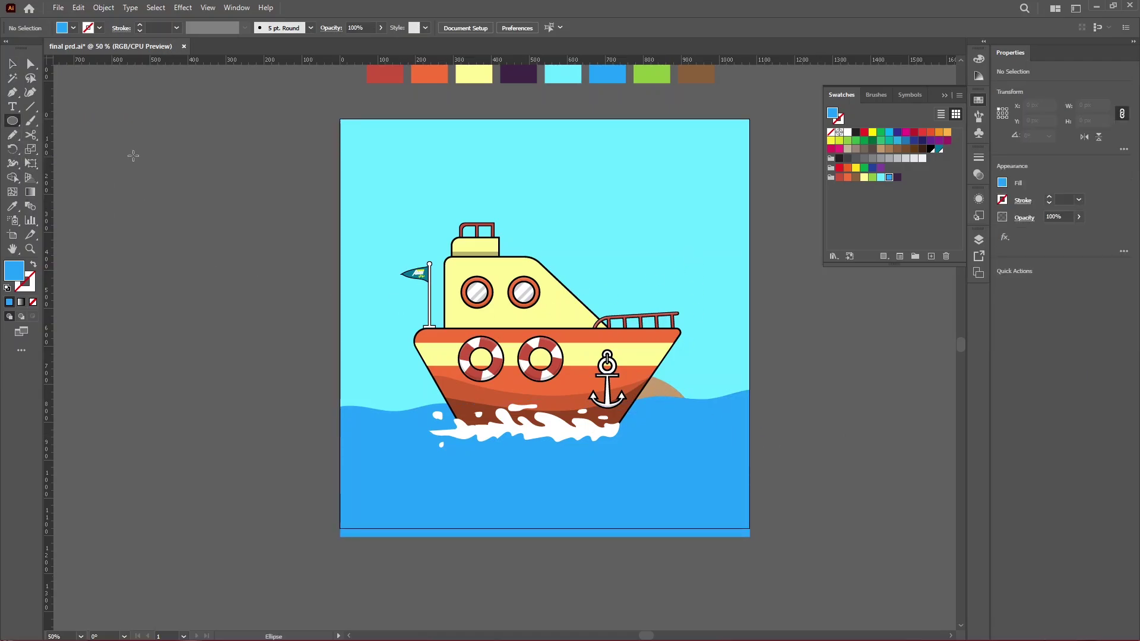
{"action": "left_click_drag", "start_coordinate": [151, 152], "coordinate": [177, 263]}
{"action": "scroll", "coordinate": [152, 205], "scroll_direction": "up", "scroll_amount": 1}
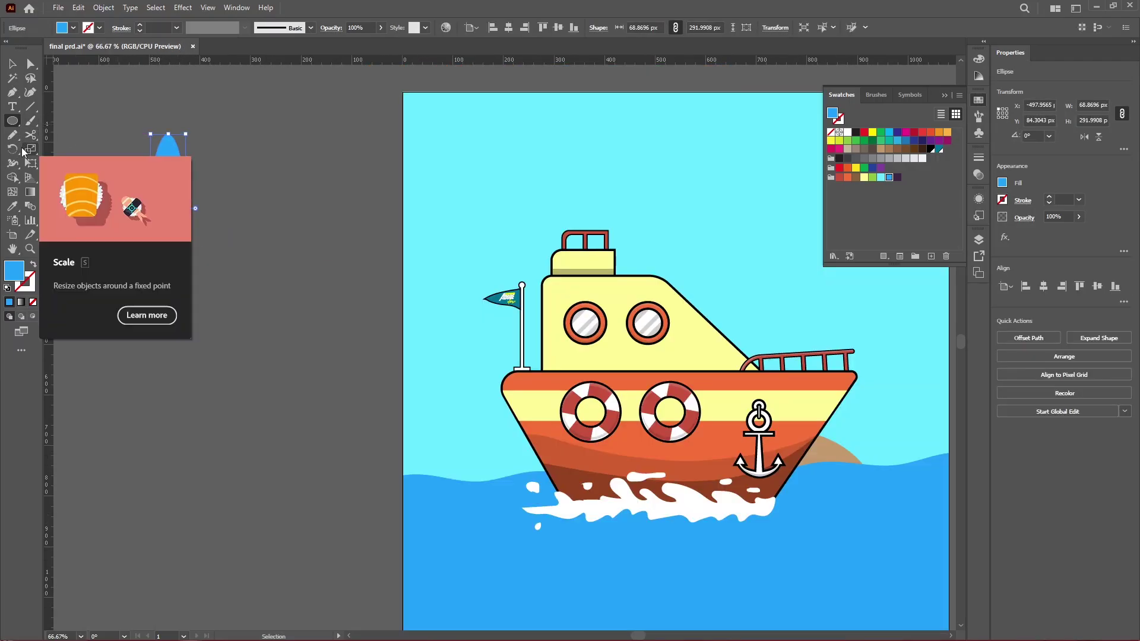
Convert the blue ellipse's top anchor to a sharp corner with the Anchor Point tool to form a leaf tip
{"action": "left_click", "coordinate": [11, 92]}
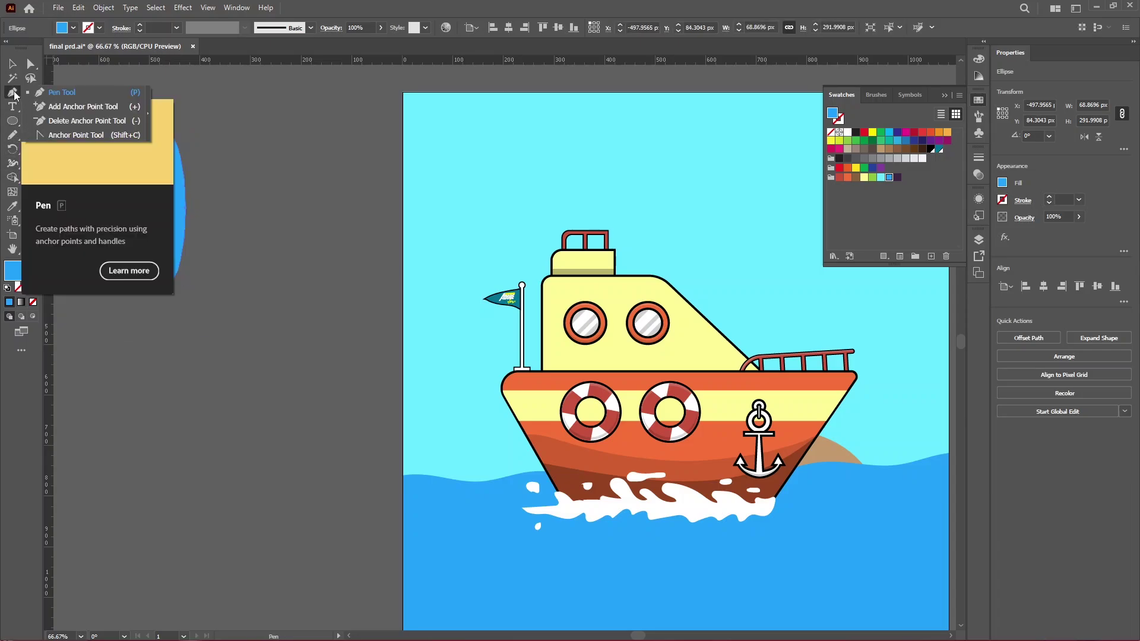
{"action": "left_click", "coordinate": [79, 135]}
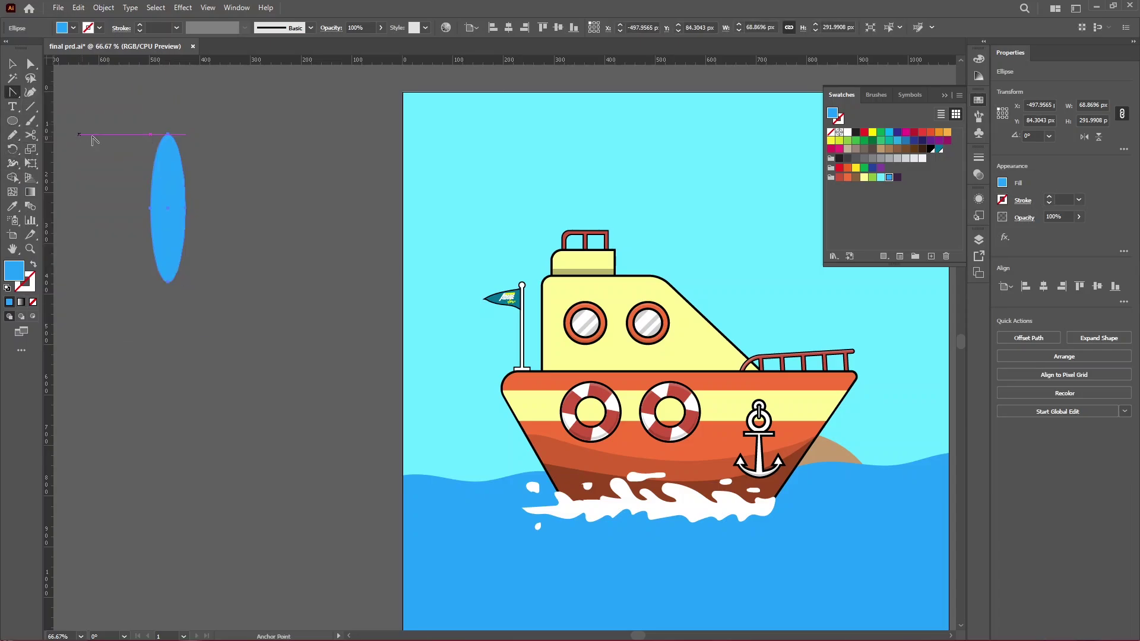
{"action": "scroll", "coordinate": [141, 137], "scroll_direction": "up", "scroll_amount": 1}
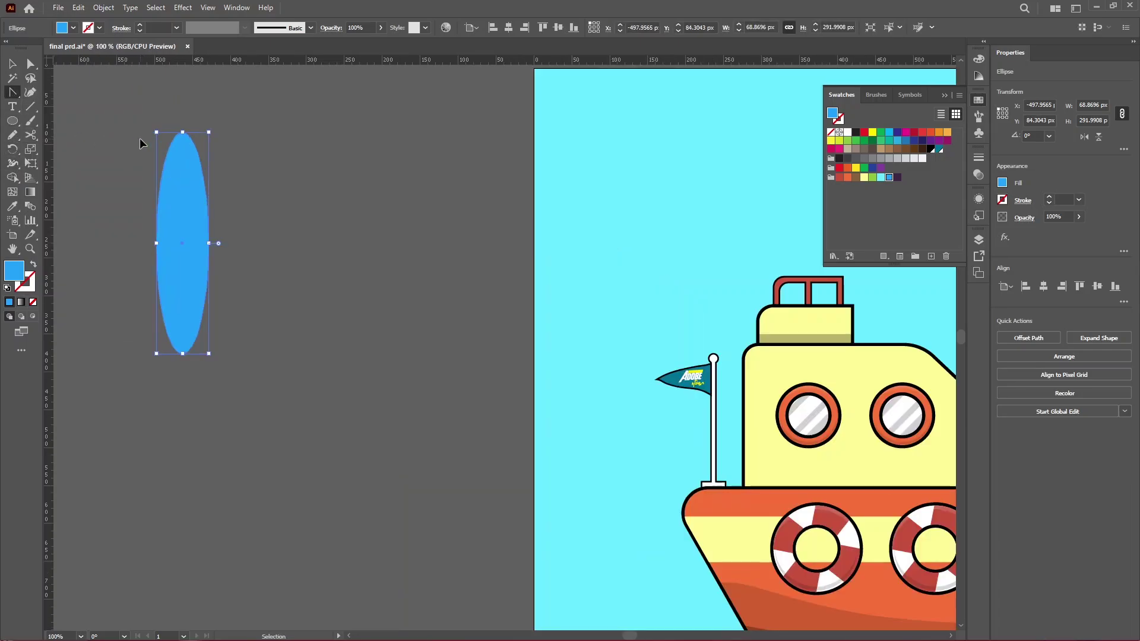
{"action": "left_click", "coordinate": [183, 132]}
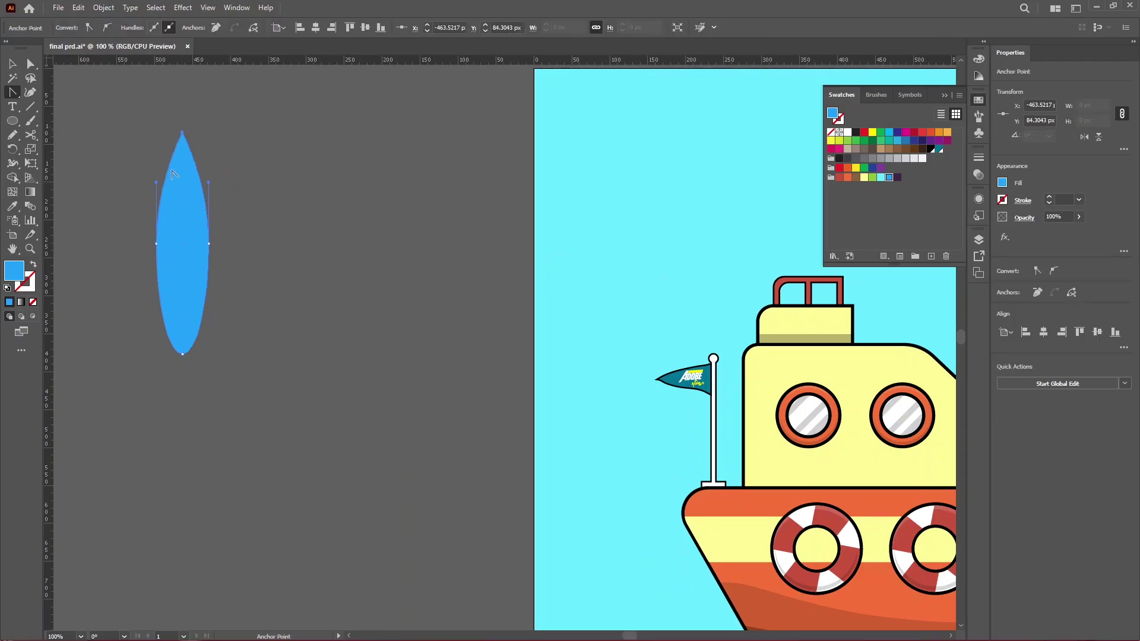
Recolour the leaf shape light green and widen it to about 78 px
{"action": "left_click", "coordinate": [12, 63]}
{"action": "scroll", "coordinate": [217, 210], "scroll_direction": "down", "scroll_amount": 2}
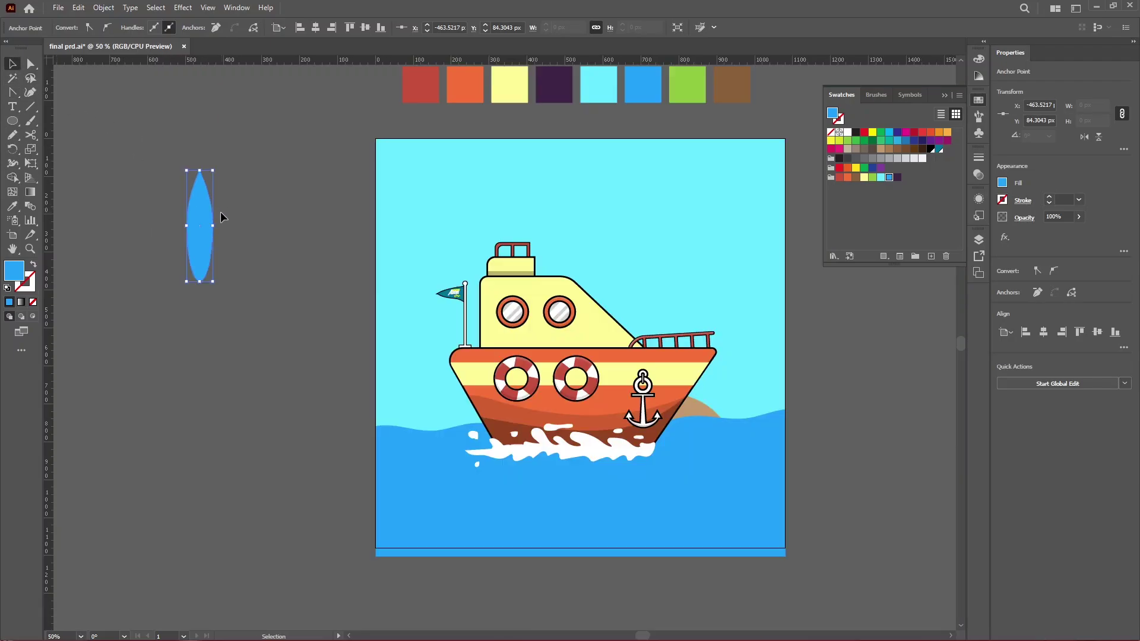
{"action": "left_click", "coordinate": [874, 178]}
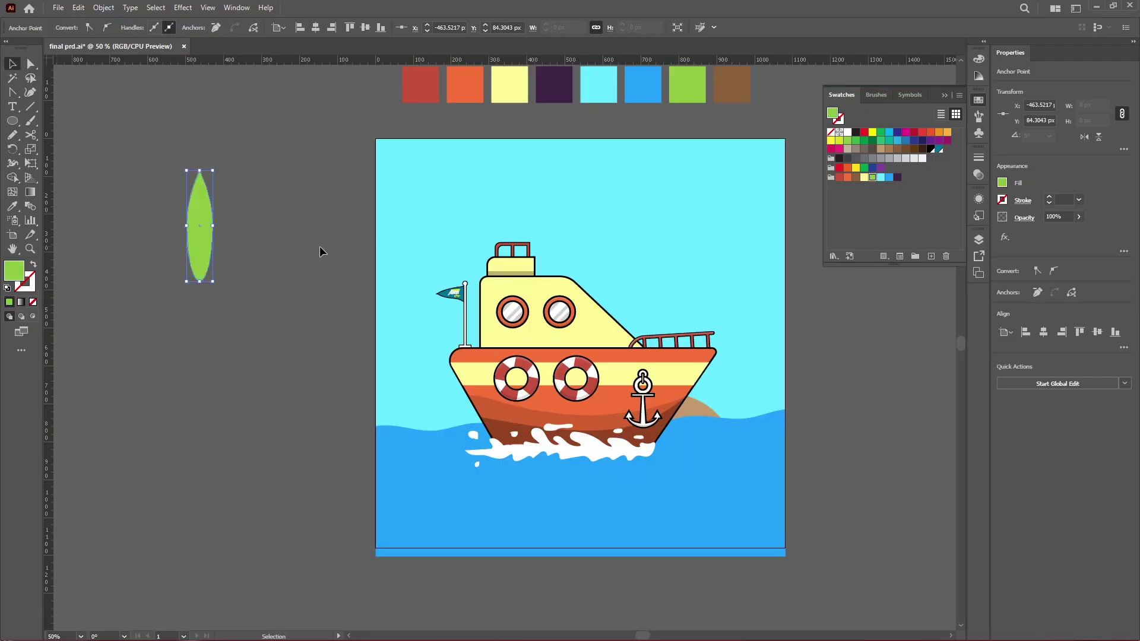
{"action": "scroll", "coordinate": [205, 246], "scroll_direction": "up", "scroll_amount": 1}
{"action": "left_click", "coordinate": [199, 231]}
{"action": "left_click_drag", "start_coordinate": [220, 220], "coordinate": [224, 226]}
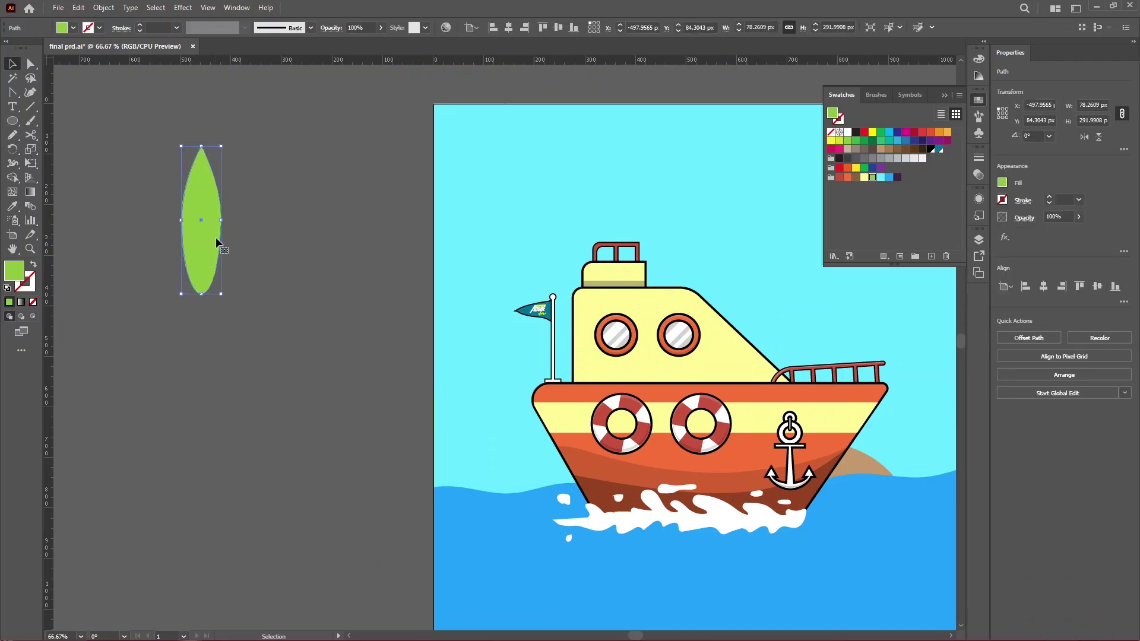
Copy the leaf by rotating it about 65° around its lower end and repeat until six leaves radiate from one centre
{"action": "key", "text": "r"}
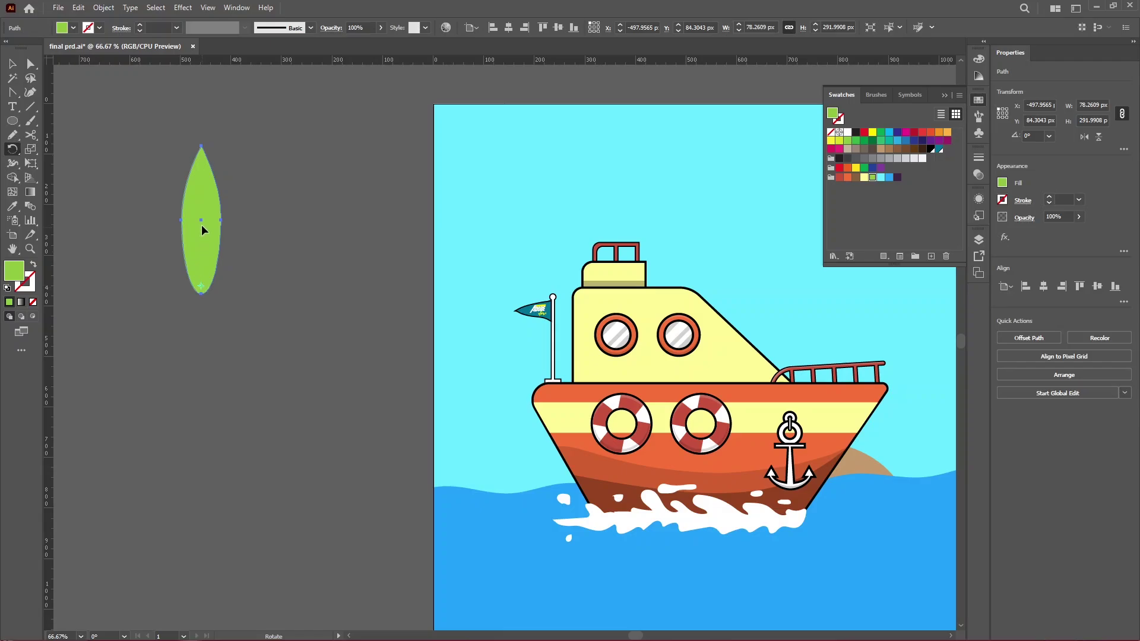
{"action": "left_click_drag", "start_coordinate": [207, 226], "coordinate": [248, 264]}
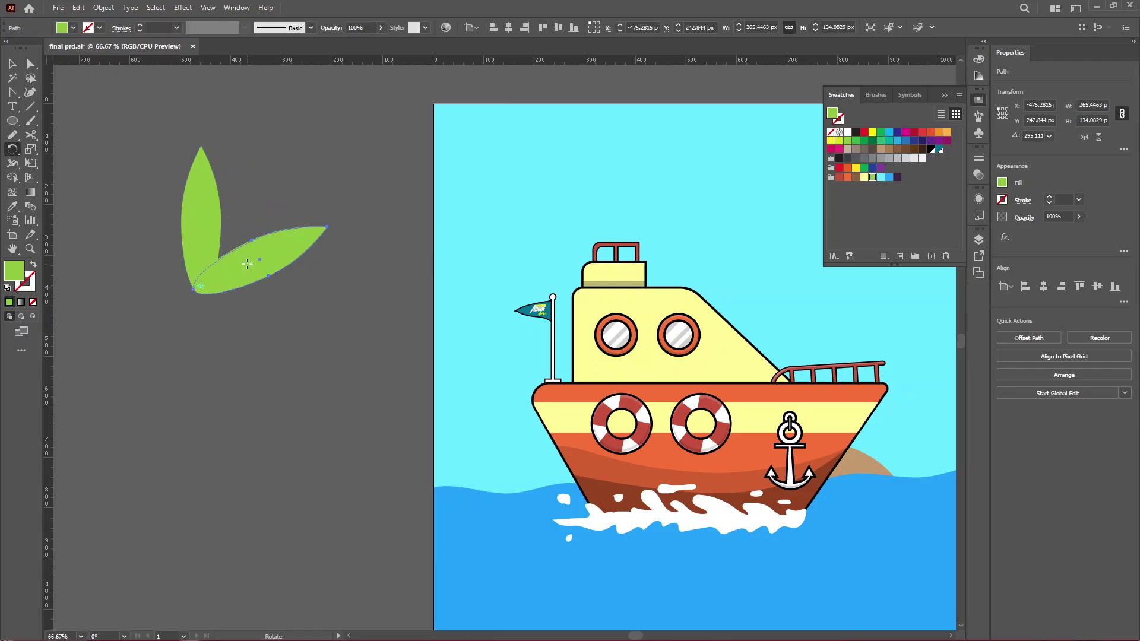
{"action": "key", "text": "ctrl+d"}
{"action": "key", "text": "ctrl+d"}
{"action": "key", "text": "ctrl+d"}
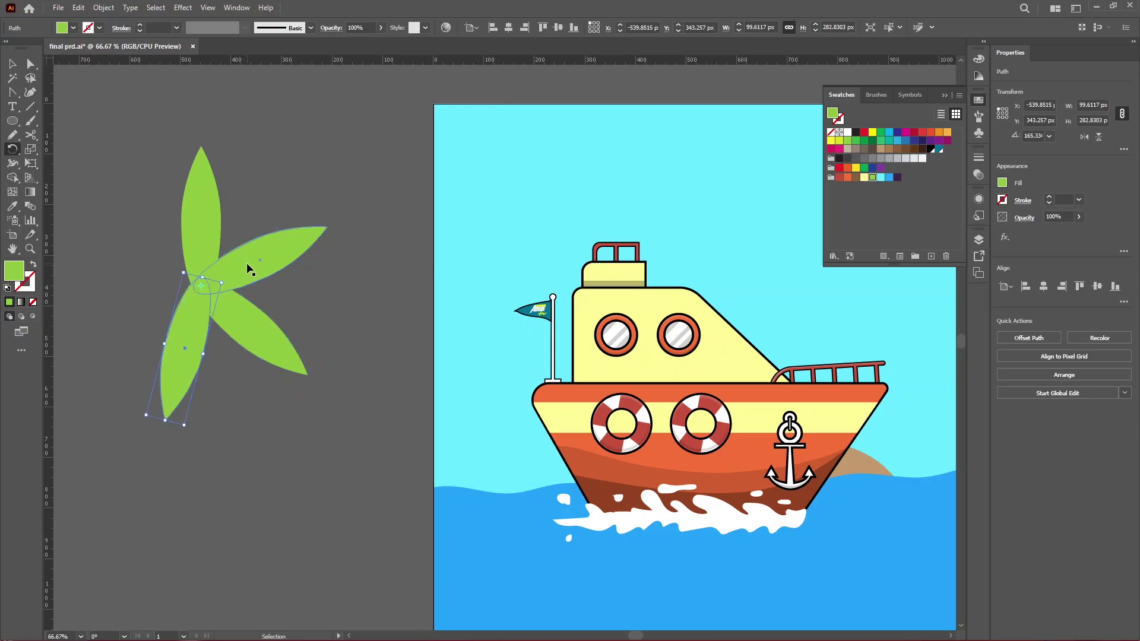
{"action": "key", "text": "ctrl+d"}
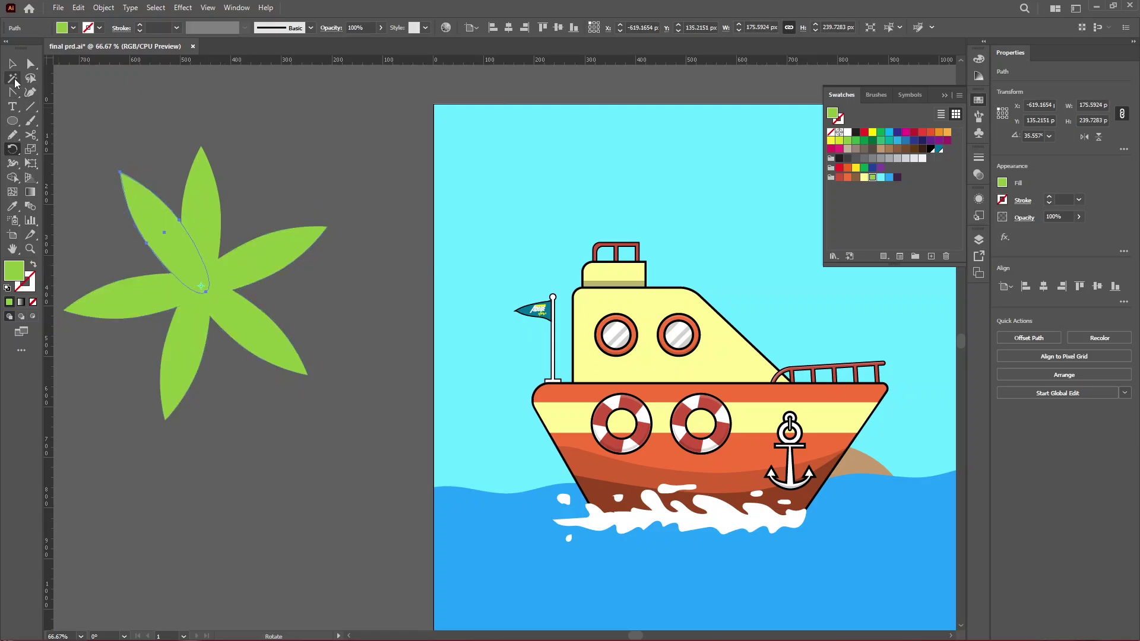
Merge the six leaves into one crown with Shape Builder, then scale it down and rotate it to about 294 × 268 px
{"action": "left_click", "coordinate": [13, 65]}
{"action": "key", "text": "ctrl+minus"}
{"action": "left_click", "coordinate": [156, 153]}
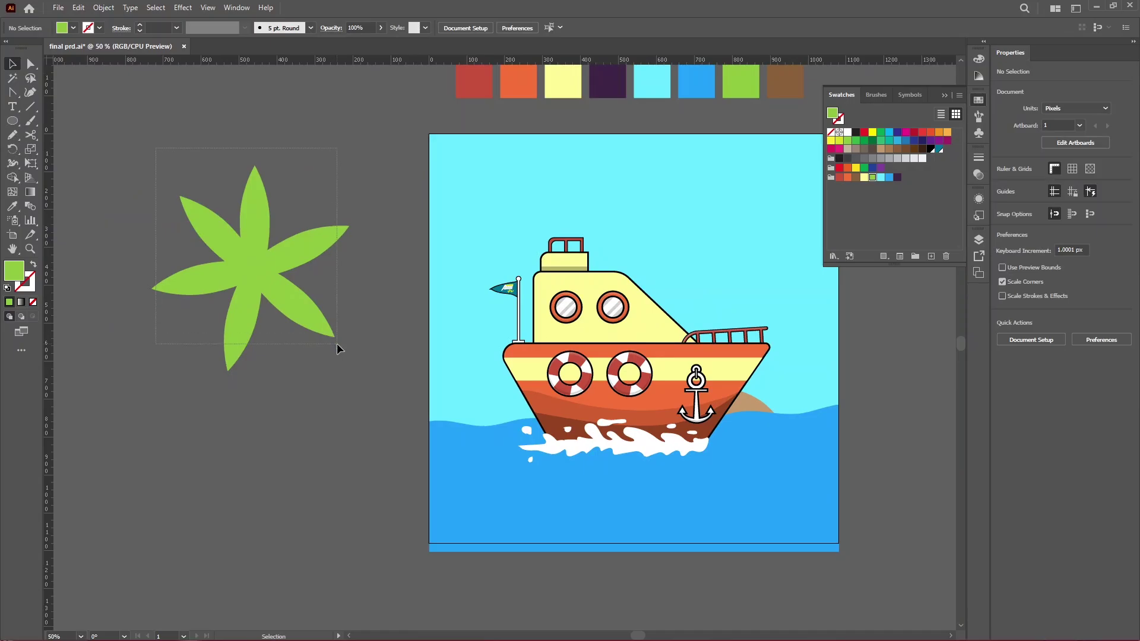
{"action": "left_click_drag", "start_coordinate": [336, 348], "coordinate": [337, 349]}
{"action": "left_click", "coordinate": [12, 177]}
{"action": "key", "text": "ctrl+plus"}
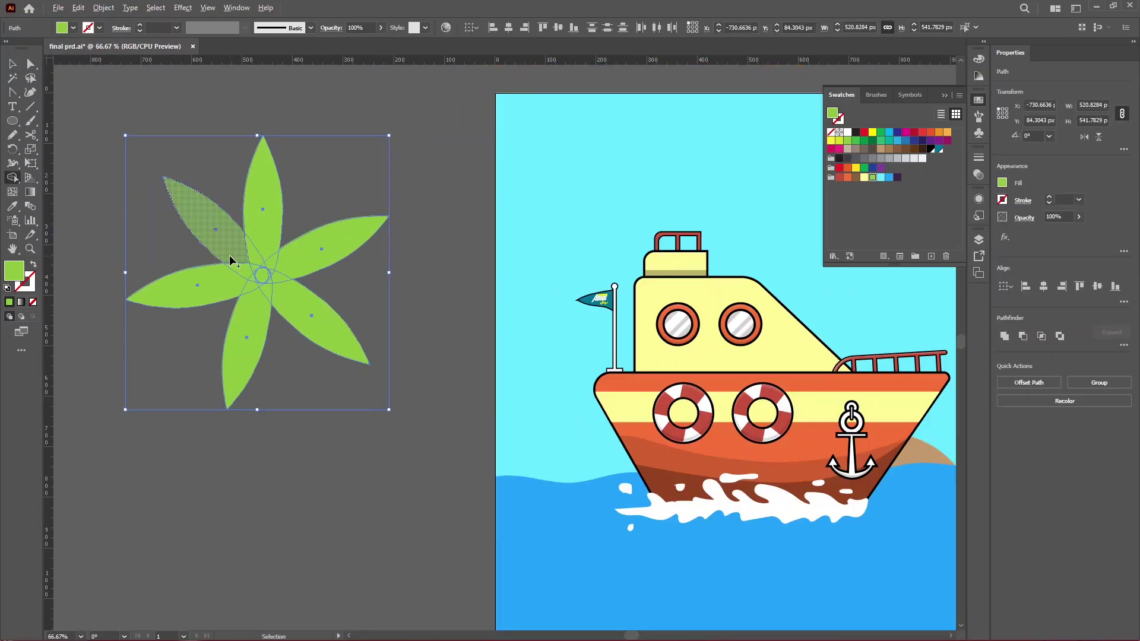
{"action": "mouse_move", "coordinate": [231, 260]}
{"action": "left_mouse_down"}
{"action": "mouse_move", "coordinate": [255, 291]}
{"action": "mouse_move", "coordinate": [271, 278]}
{"action": "mouse_move", "coordinate": [269, 254]}
{"action": "mouse_move", "coordinate": [252, 271]}
{"action": "left_mouse_up"}
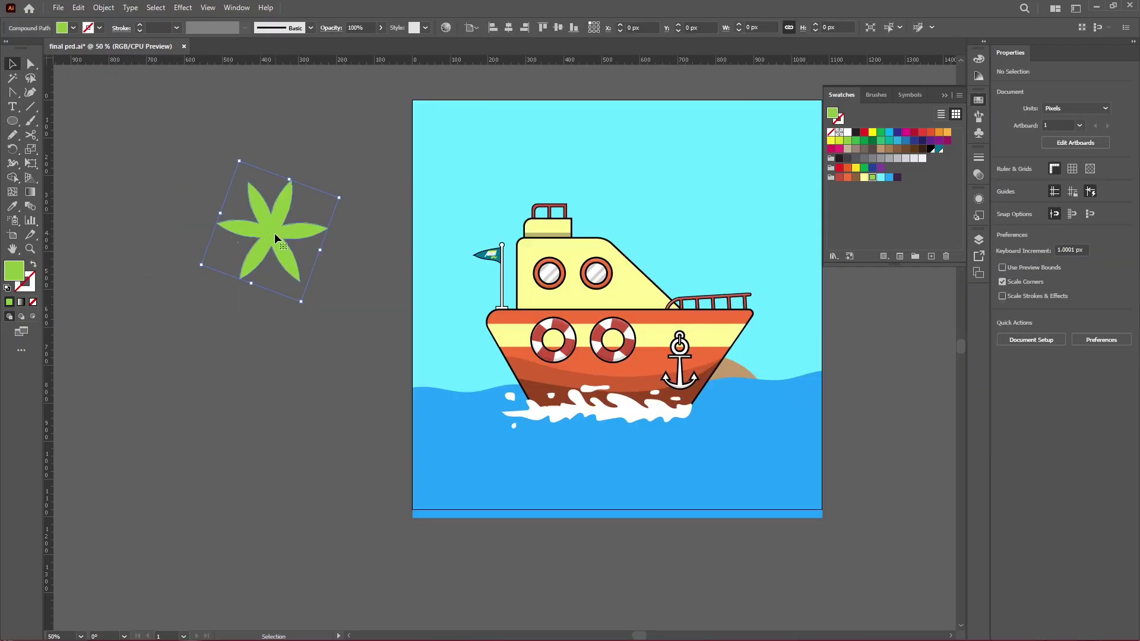
{"action": "key", "text": "ctrl+z"}
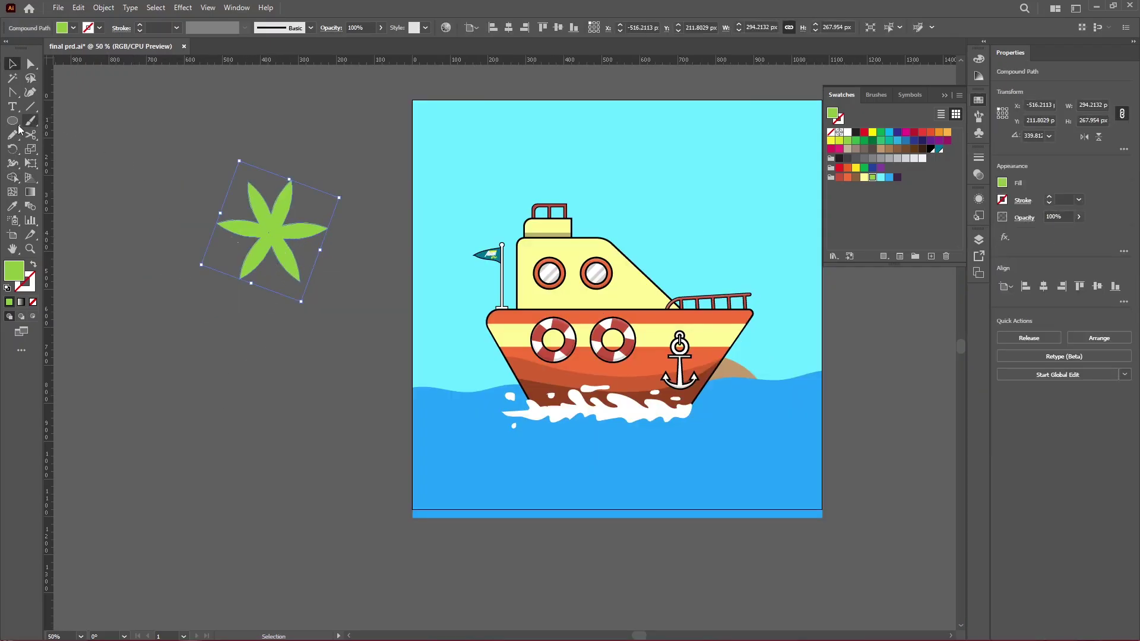
Draw a curved brown palm trunk about 148 × 463 px down from the crown's centre with the Pen tool
{"action": "key", "text": "p"}
{"action": "key", "text": "ctrl+shift+a"}
{"action": "scroll", "coordinate": [282, 205], "scroll_direction": "up", "scroll_amount": 1}
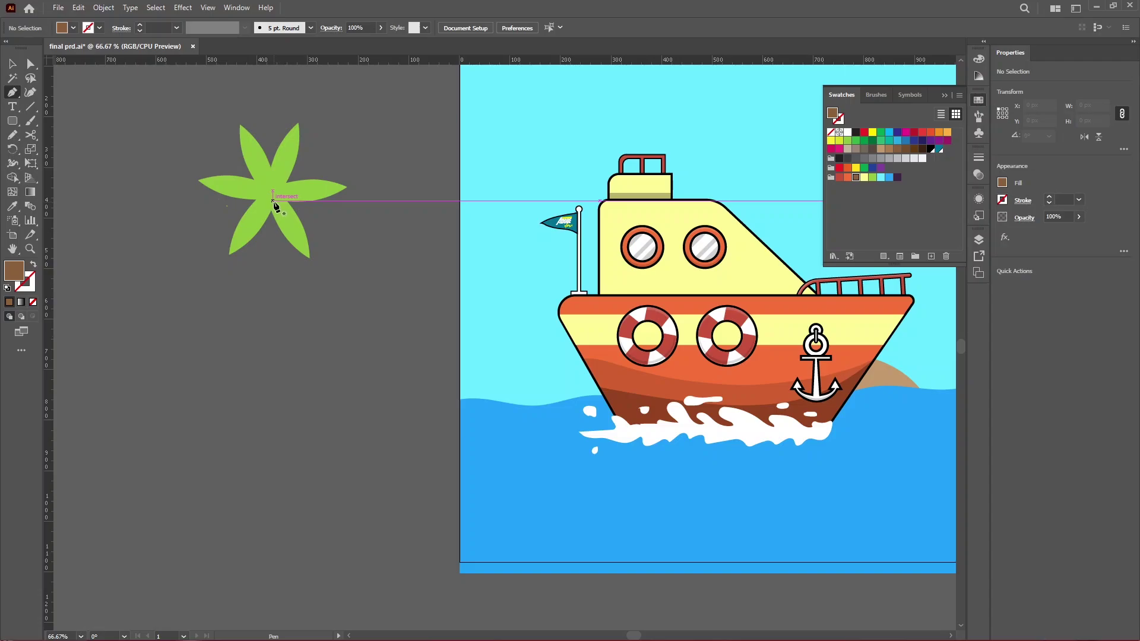
{"action": "left_click", "coordinate": [275, 202]}
{"action": "left_click_drag", "start_coordinate": [222, 434], "coordinate": [156, 469]}
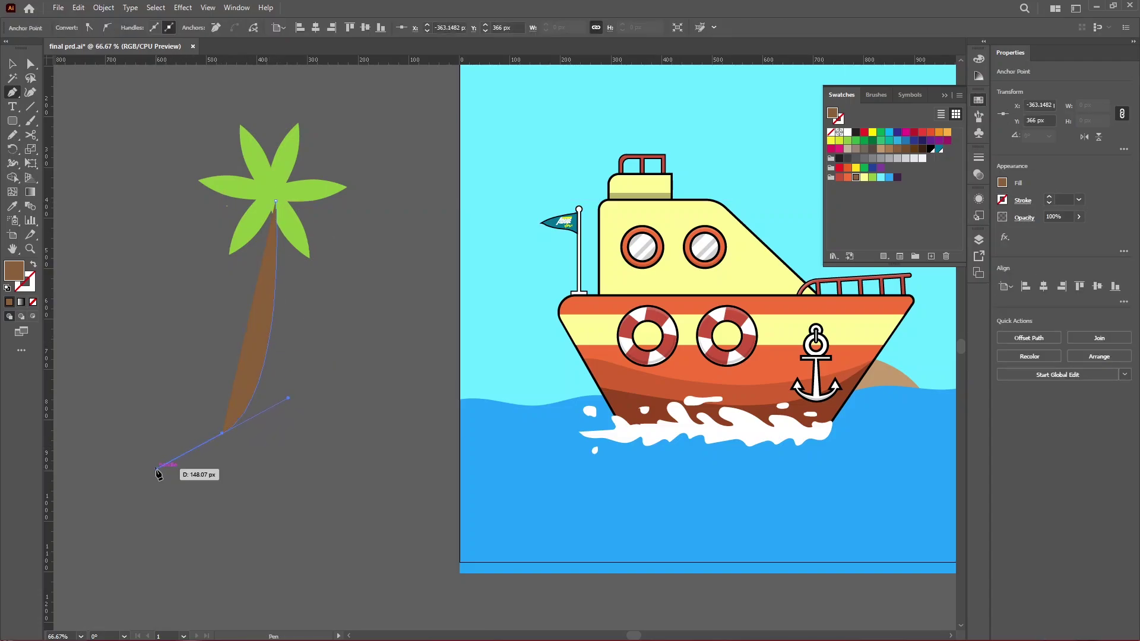
{"action": "left_click", "coordinate": [222, 434]}
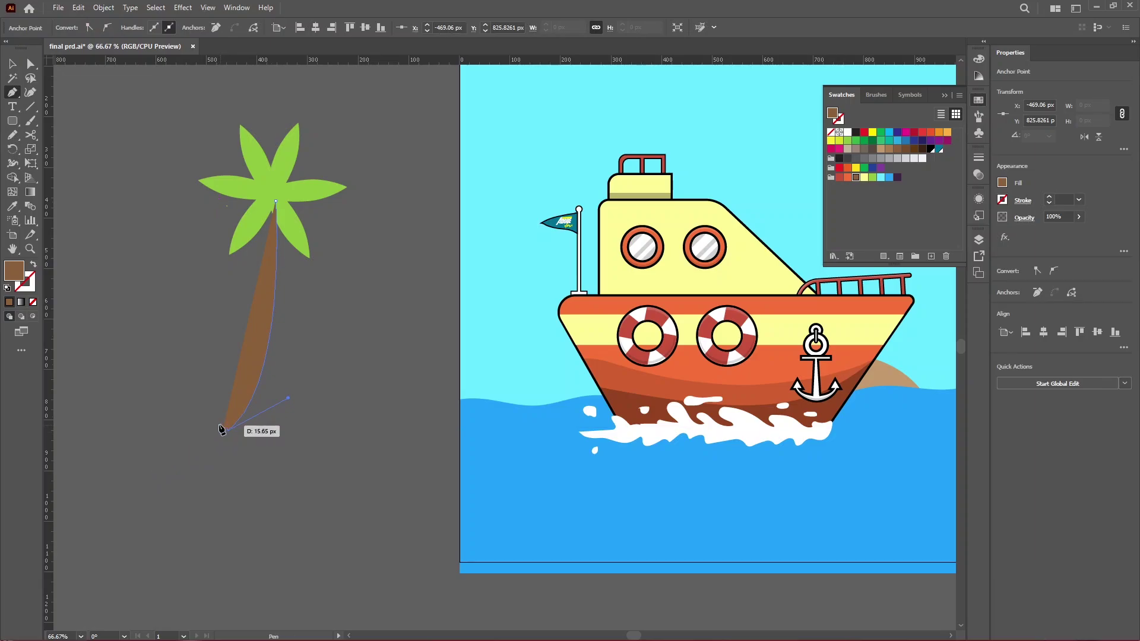
{"action": "left_click_drag", "start_coordinate": [219, 427], "coordinate": [202, 434]}
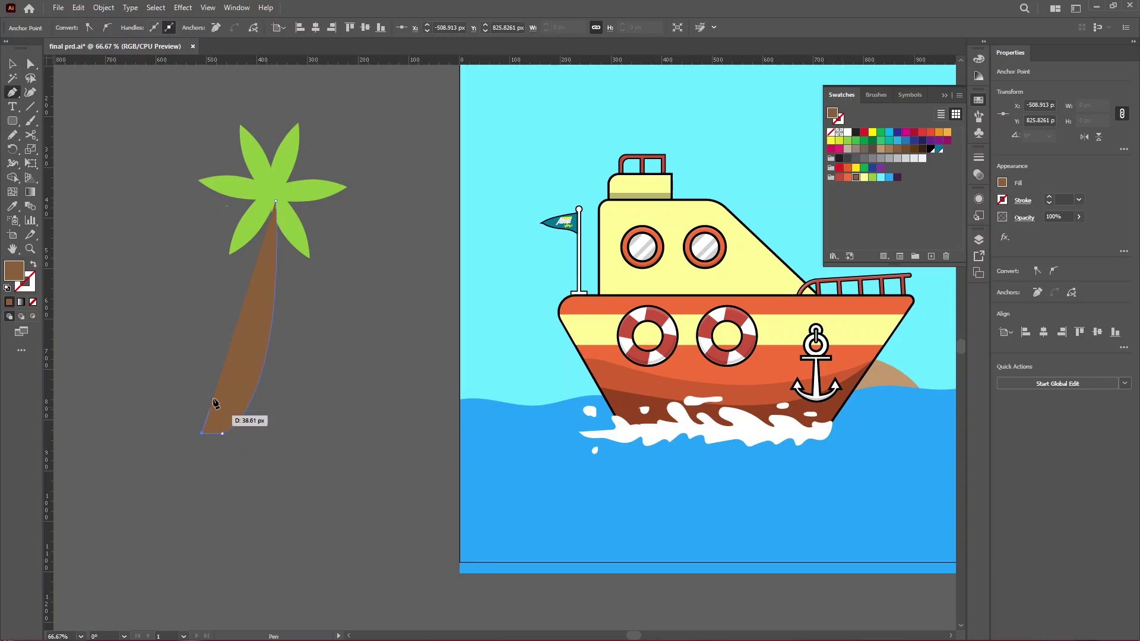
{"action": "left_click_drag", "start_coordinate": [265, 202], "coordinate": [279, 294]}
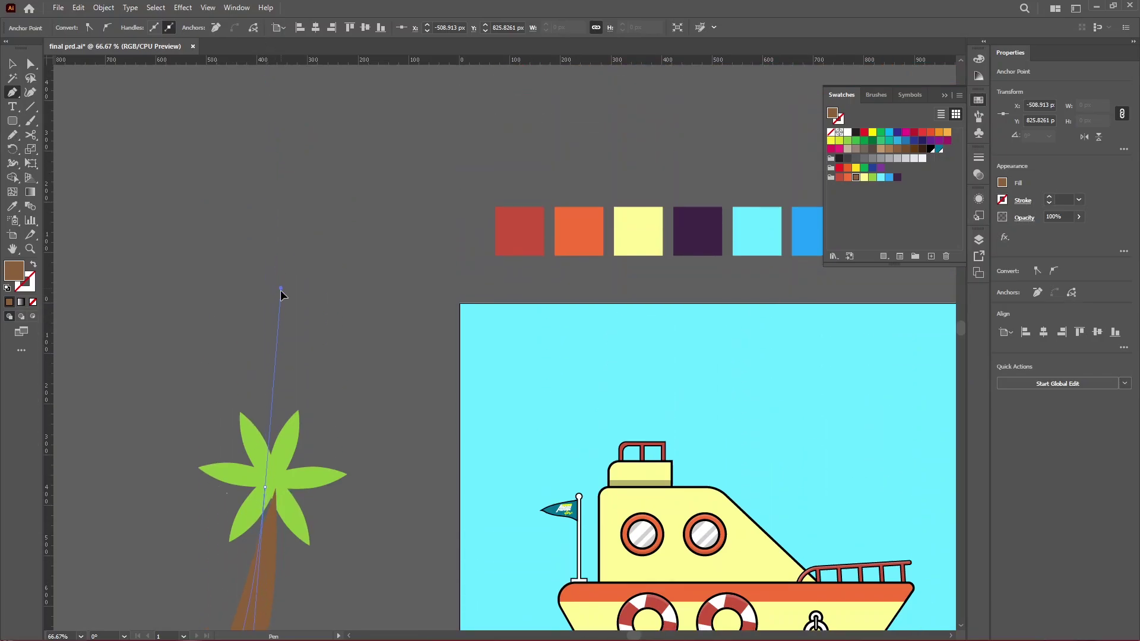
{"action": "scroll", "coordinate": [279, 294], "scroll_direction": "down", "scroll_amount": 5}
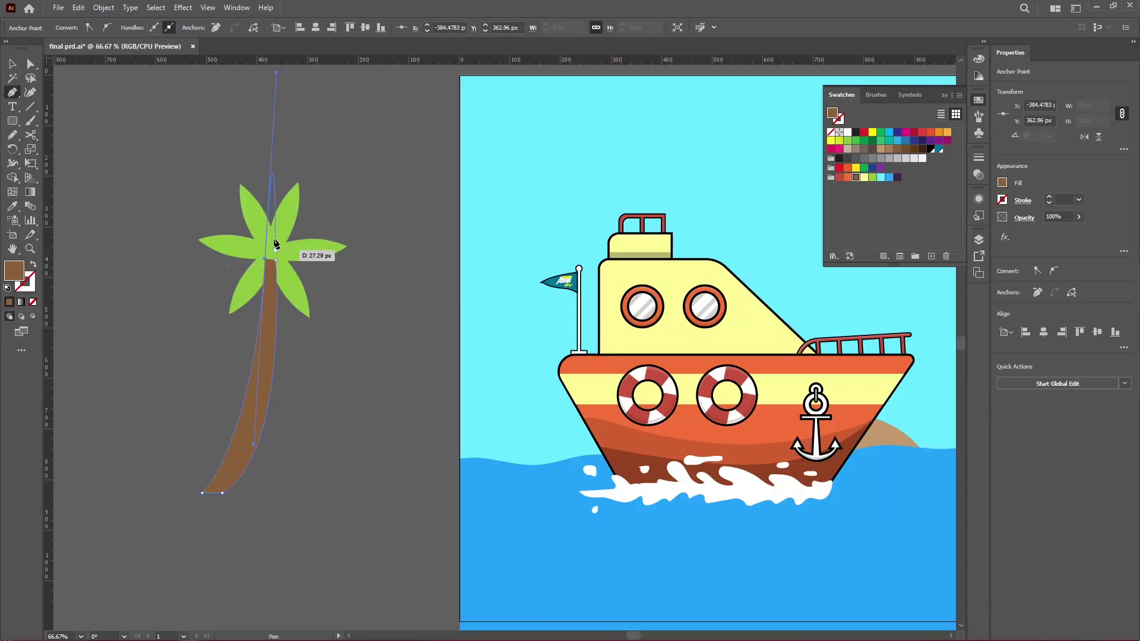
Bring the green leaf crown in front of the brown trunk
{"action": "key", "text": "v"}
{"action": "left_click", "coordinate": [141, 255]}
{"action": "left_click", "coordinate": [291, 268]}
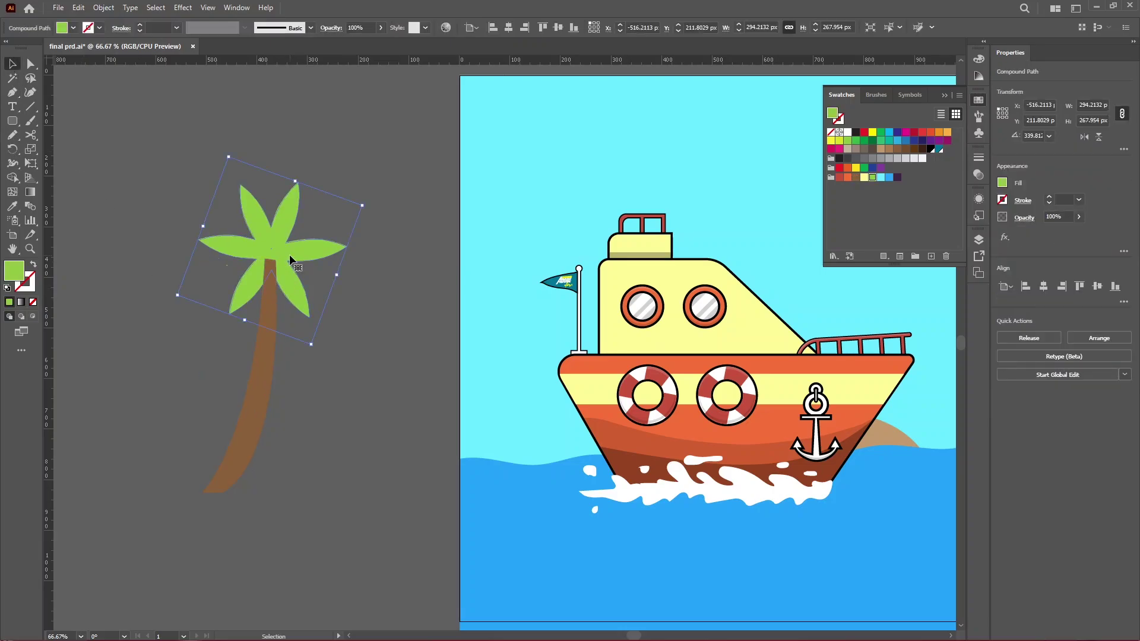
Slim the trunk by adjusting the curve handle of the outer anchor at its base with Direct Selection
{"action": "key", "text": "ctrl+plus"}
{"action": "key", "text": "ctrl+plus"}
{"action": "key", "text": "a"}
{"action": "left_click", "coordinate": [301, 453]}
{"action": "scroll", "coordinate": [220, 541], "scroll_direction": "down", "scroll_amount": 1}
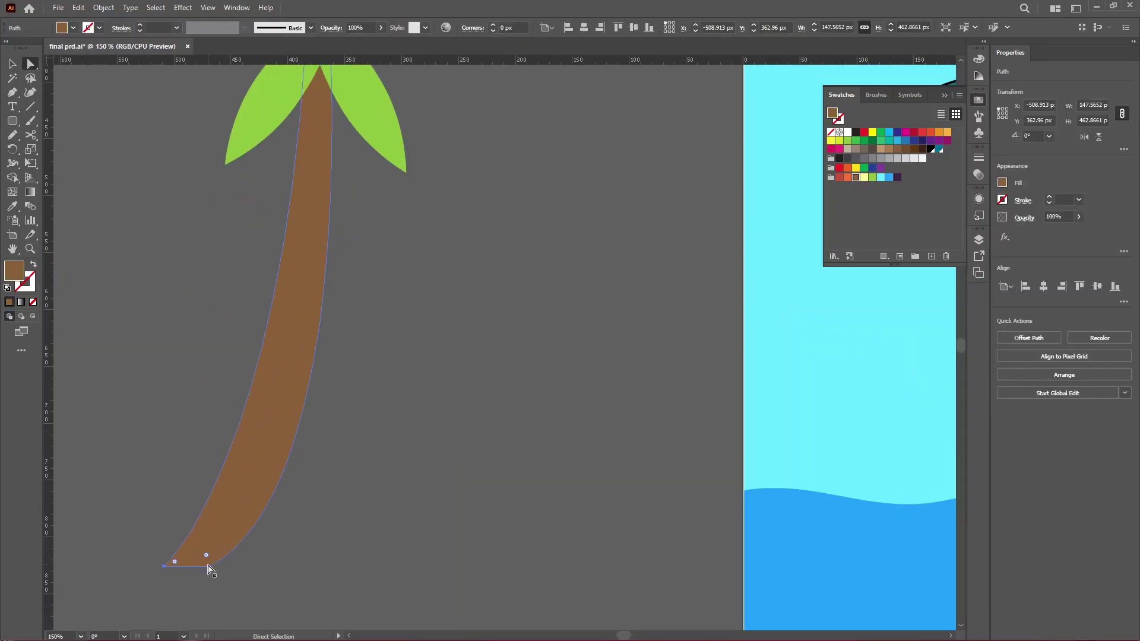
{"action": "left_click", "coordinate": [208, 566]}
{"action": "left_click_drag", "start_coordinate": [355, 488], "coordinate": [306, 440]}
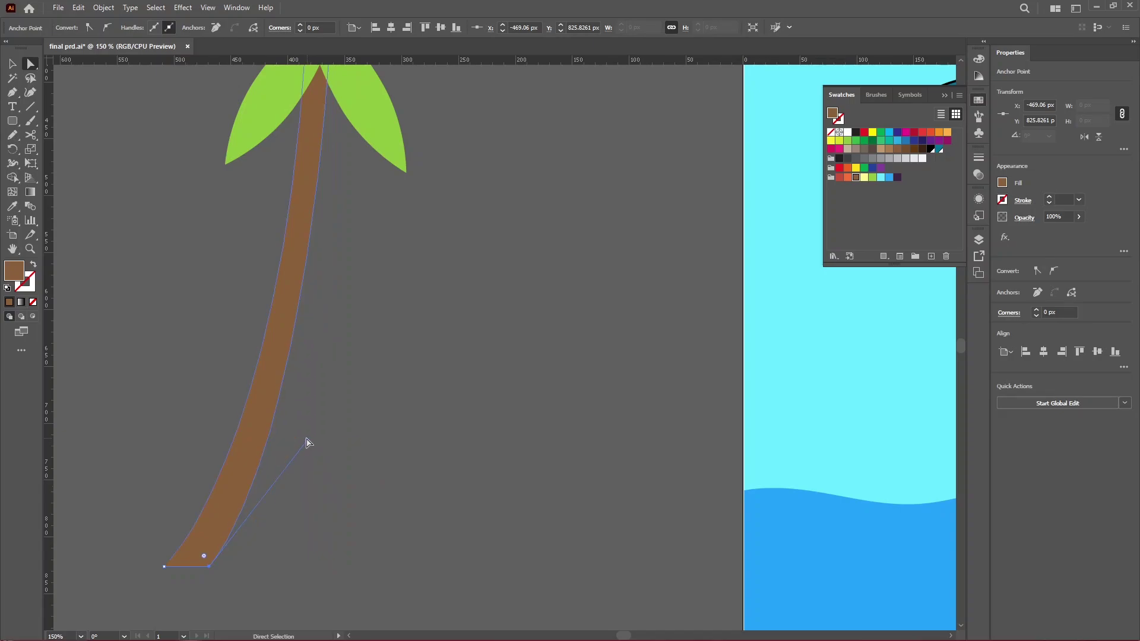
Scale down the whole palm tree and place it on the tan island behind the boat's bow
{"action": "key", "text": "ctrl+minus"}
{"action": "key", "text": "ctrl+minus"}
{"action": "key", "text": "ctrl+minus"}
{"action": "key", "text": "ctrl+minus"}
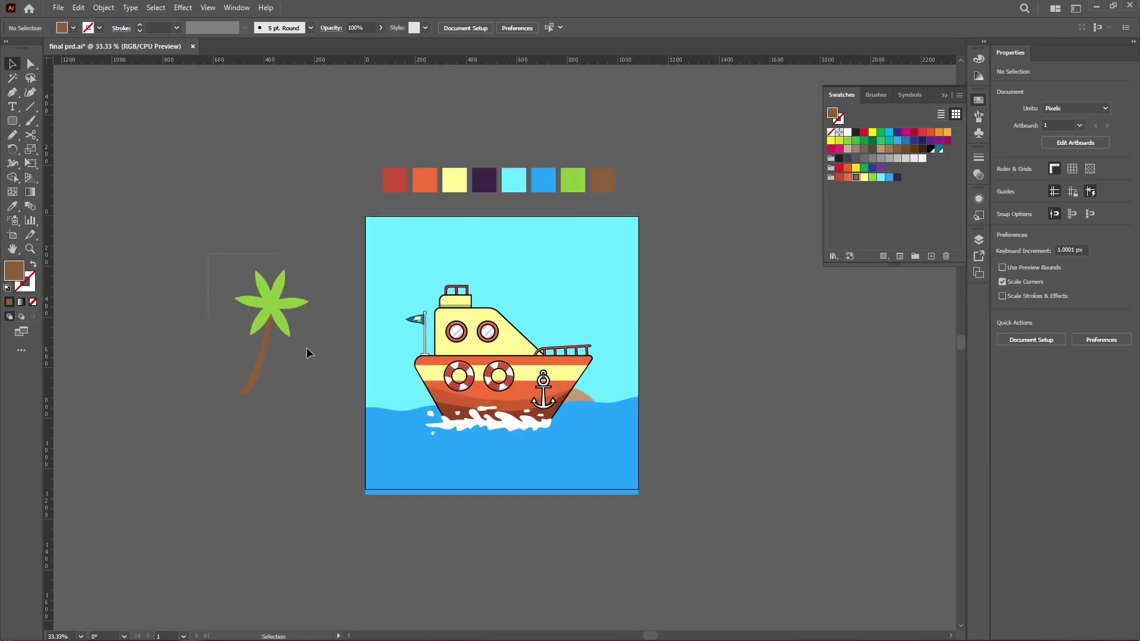
{"action": "key", "text": "v"}
{"action": "left_click", "coordinate": [277, 357]}
{"action": "left_click_drag", "start_coordinate": [277, 357], "coordinate": [585, 359]}
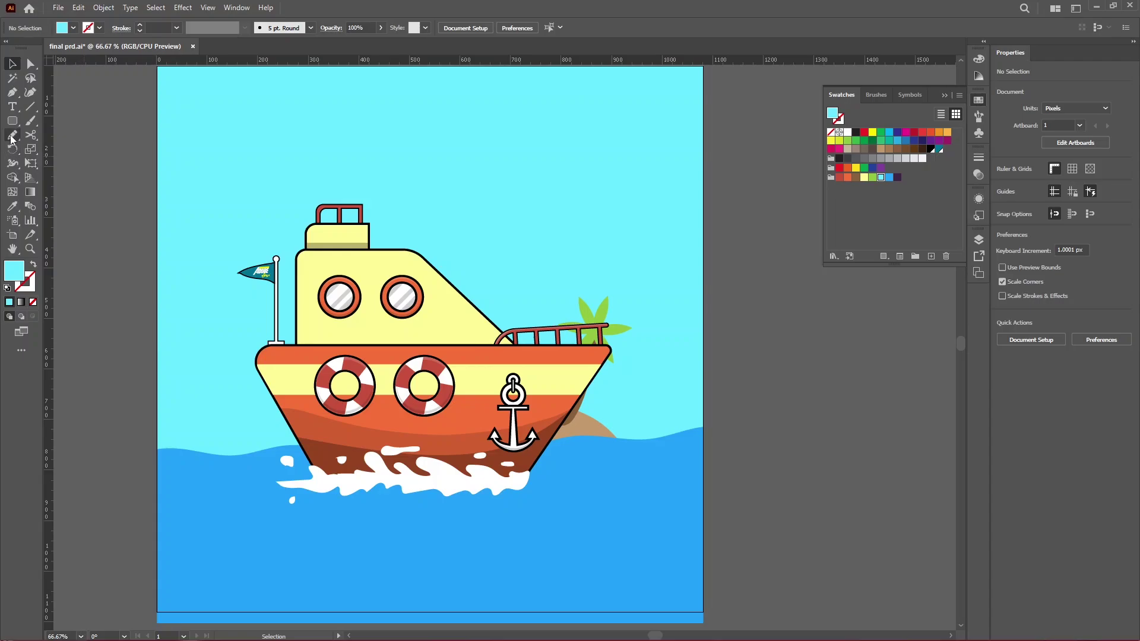
Draw a closed scalloped cloud outline about 353 × 133 px in the sky with the Pencil tool and smooth it
{"action": "left_click", "coordinate": [12, 137]}
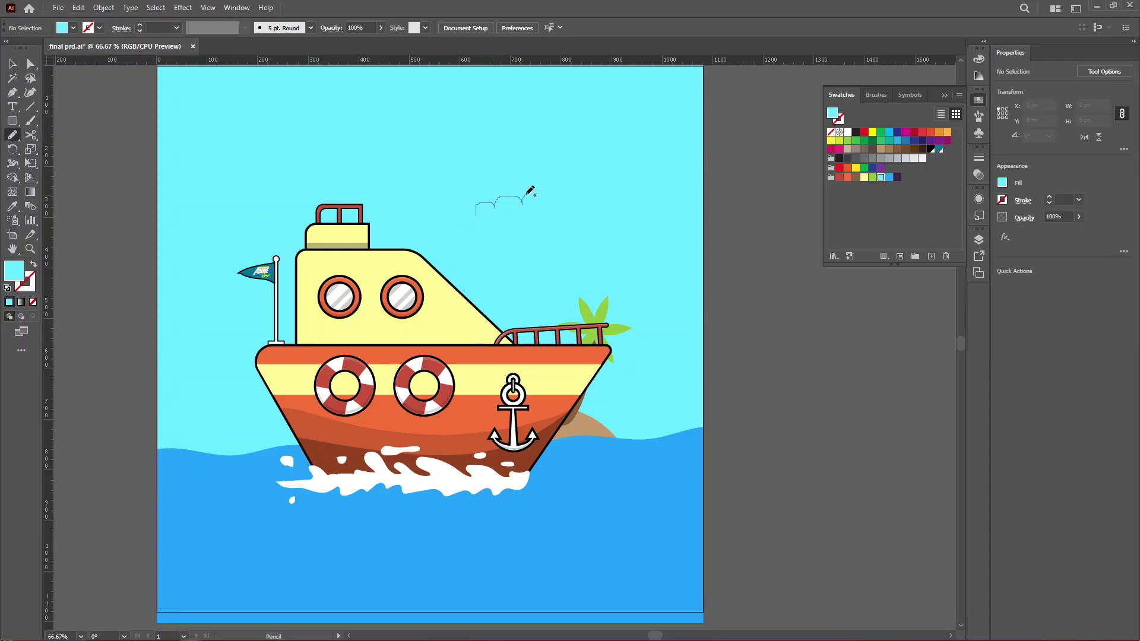
{"action": "mouse_move", "coordinate": [597, 227]}
{"action": "left_mouse_down"}
{"action": "mouse_move", "coordinate": [528, 255]}
{"action": "mouse_move", "coordinate": [436, 226]}
{"action": "left_mouse_up"}
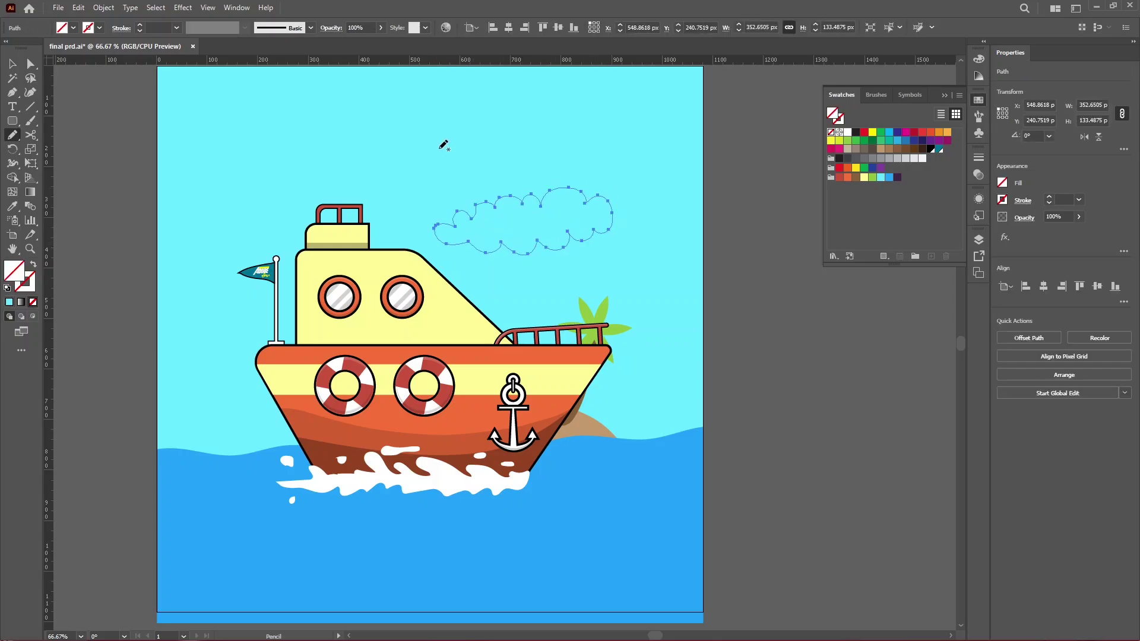
{"action": "left_click", "coordinate": [12, 136]}
{"action": "left_click", "coordinate": [64, 162]}
{"action": "left_click_drag", "start_coordinate": [544, 208], "coordinate": [576, 196]}
Fill the cloud white, then rotate and shrink it to about 184 × 64 px in the sky above the boat
{"action": "key", "text": "v"}
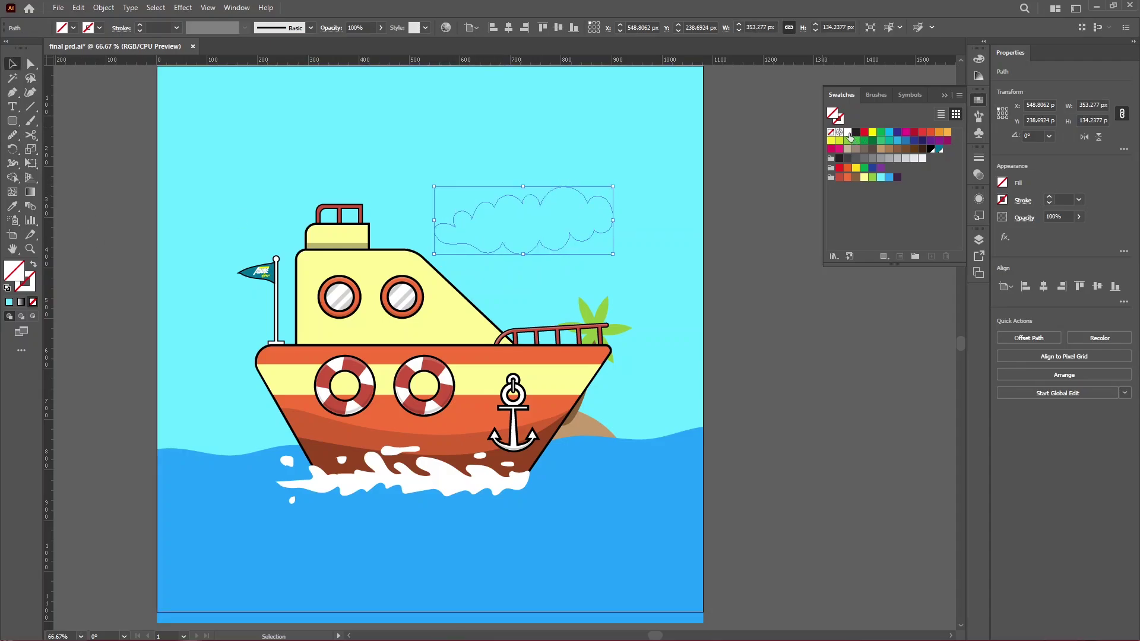
{"action": "left_click", "coordinate": [847, 131]}
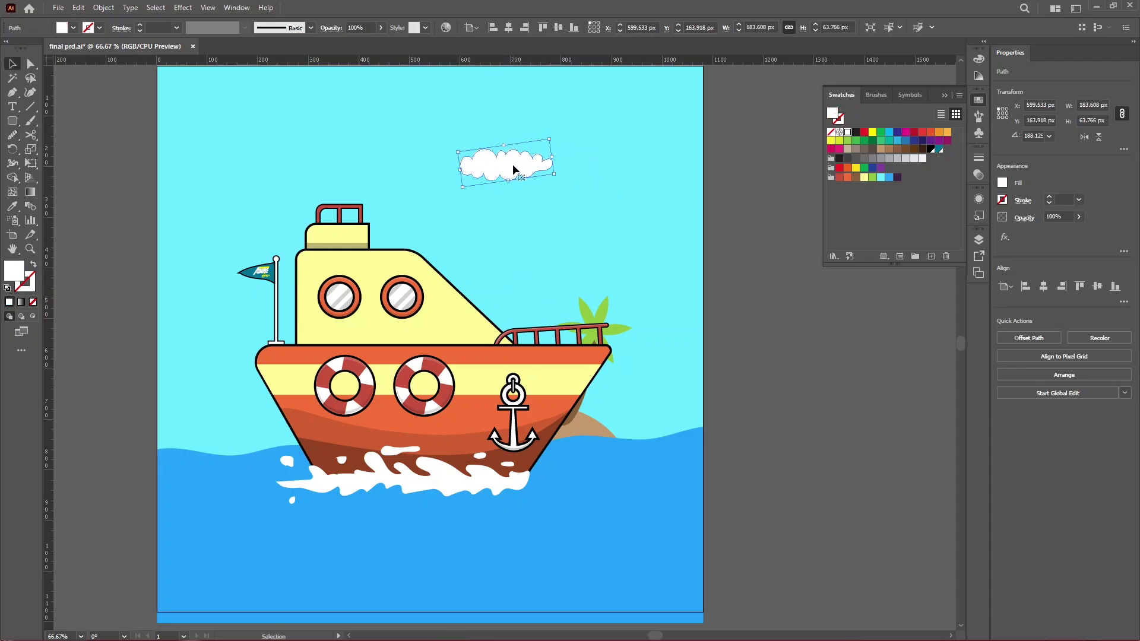
Duplicate the white cloud and shrink the copy to about 71 × 25 px, above the original's right end
{"action": "scroll", "coordinate": [509, 202], "scroll_direction": "up", "scroll_amount": 2}
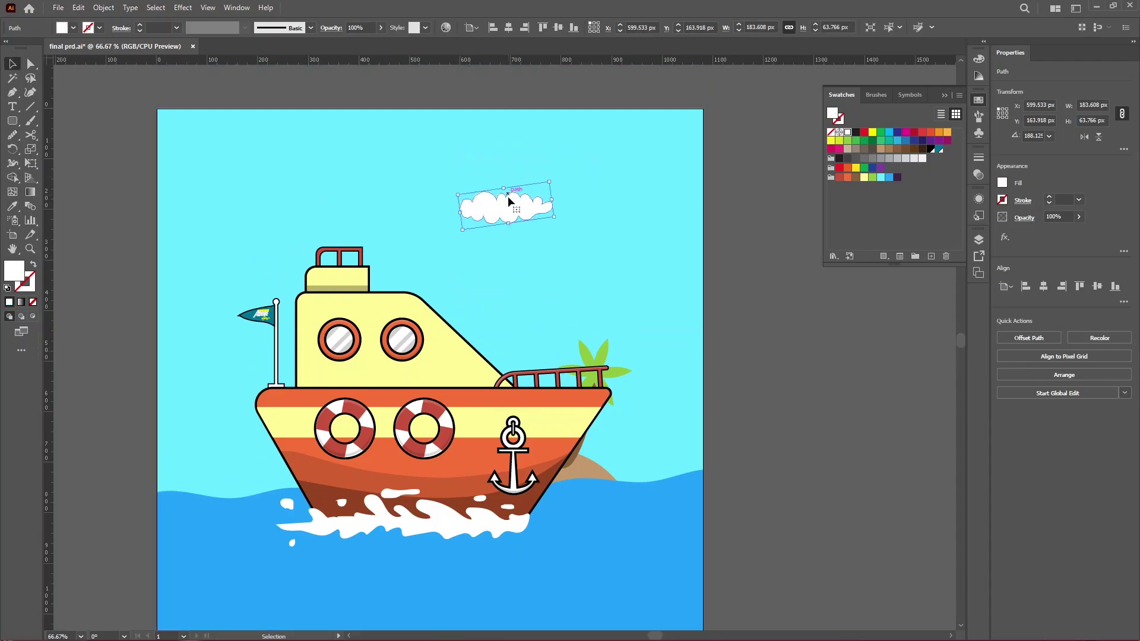
{"action": "left_click_drag", "start_coordinate": [504, 214], "coordinate": [540, 184]}
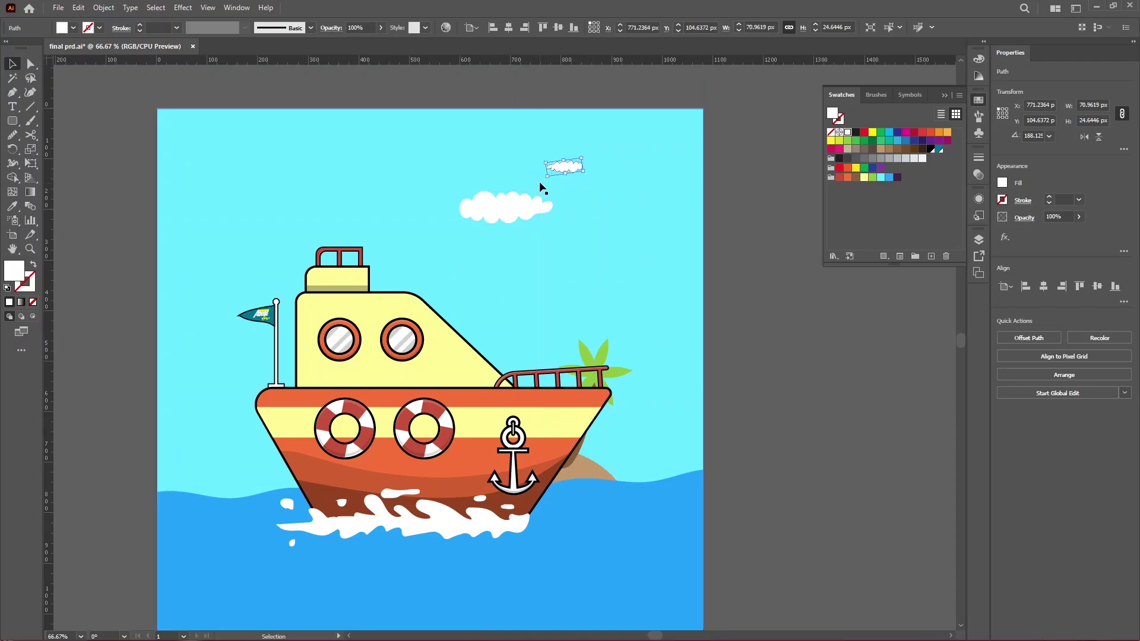